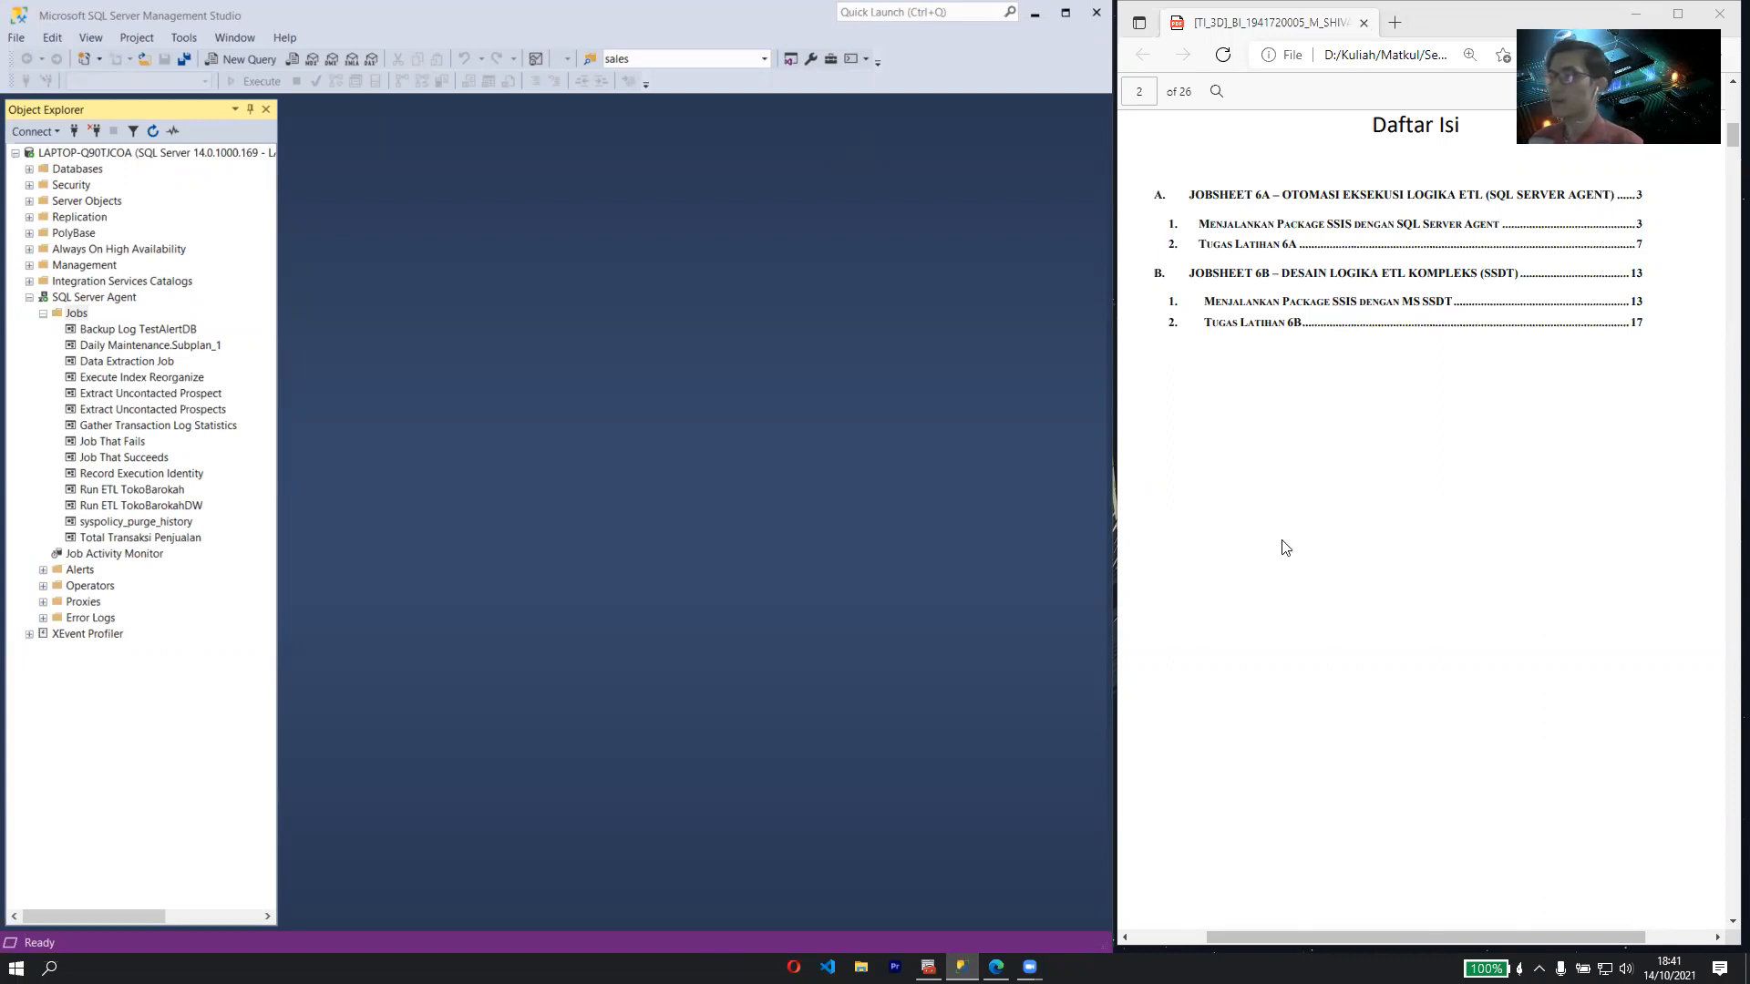
- Review the report's cover page and table of contents, highlighting the entries on running SSIS packages with SQL Server Agent and MS SSDT
scroll(1257, 538, "up", 10)
scroll(1237, 527, "down", 2)
scroll(1237, 527, "up", 1)
scroll(1238, 527, "up", 1)
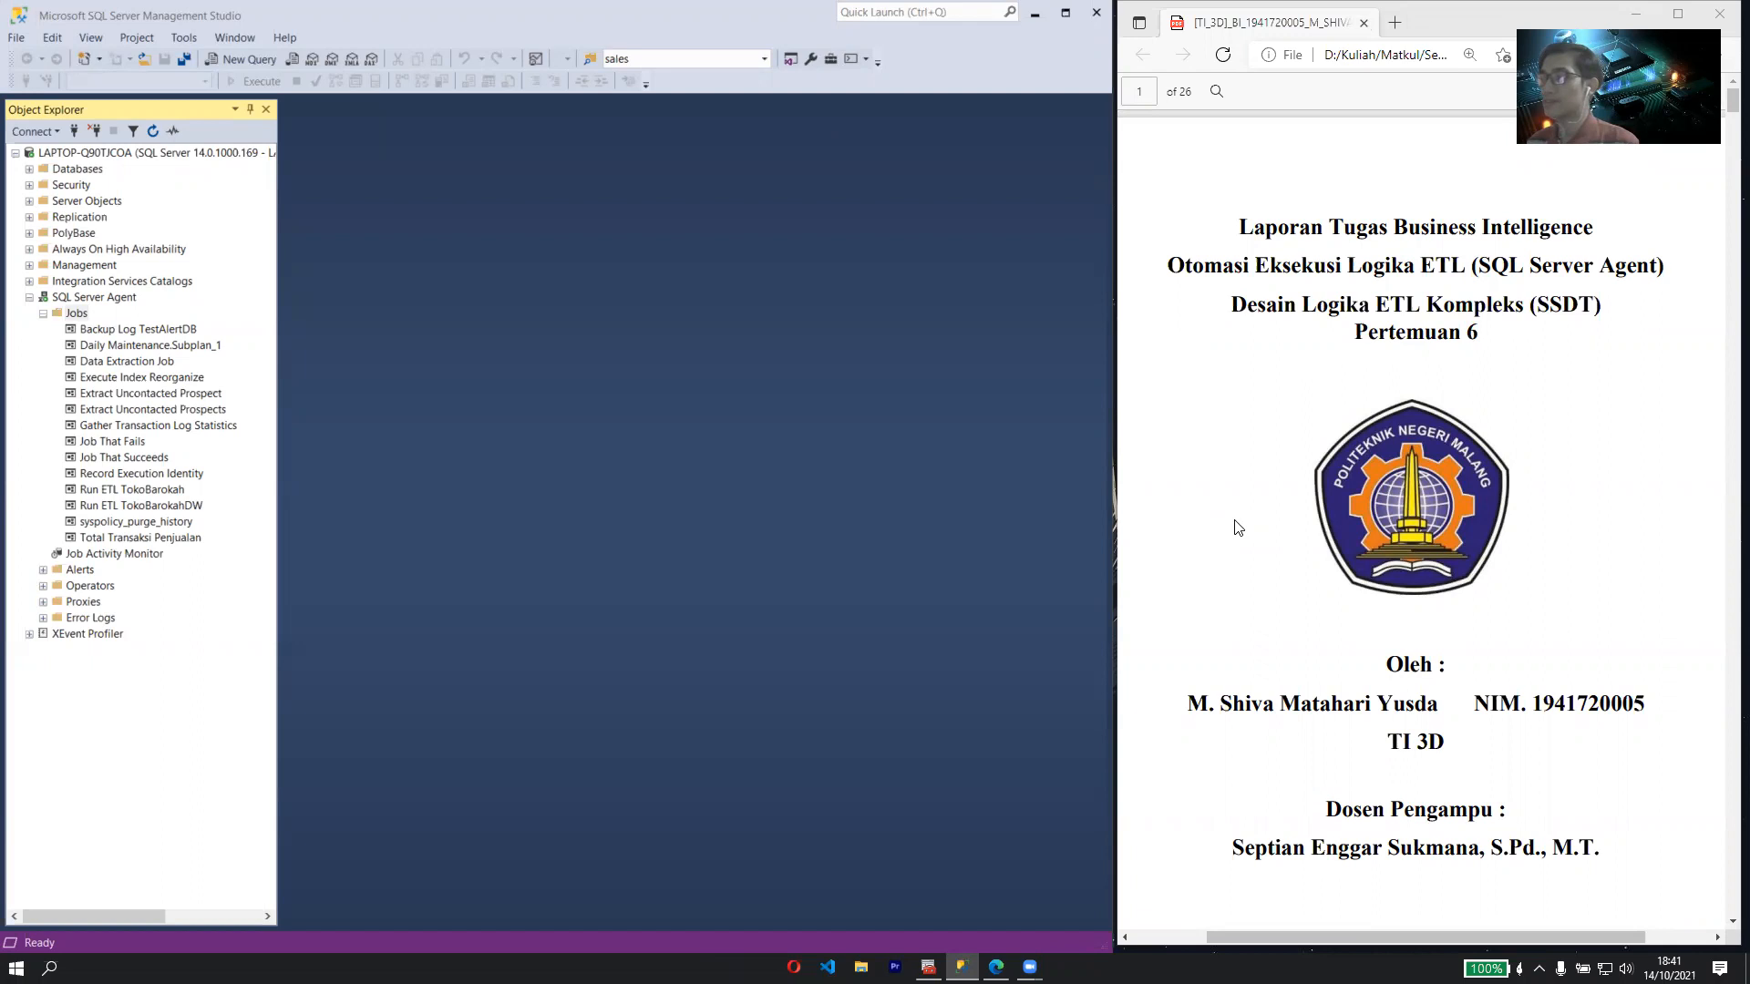
scroll(1236, 526, "down", 10)
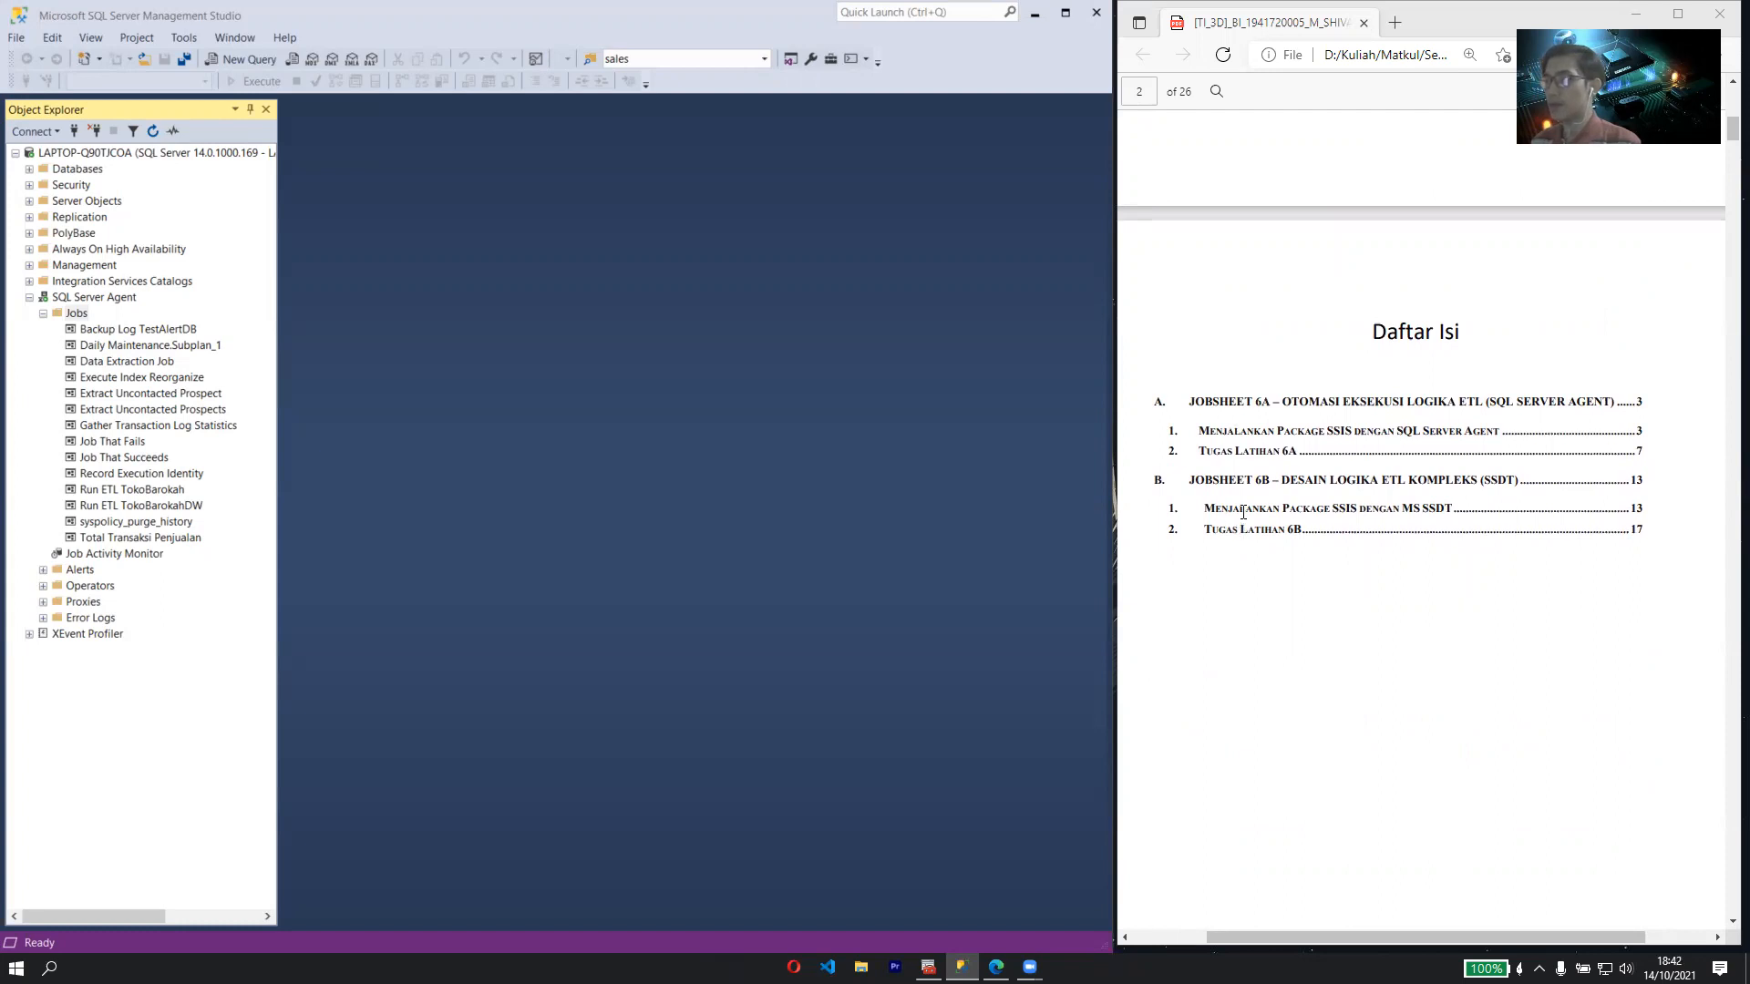
left_click_drag(1196, 431, 1481, 425)
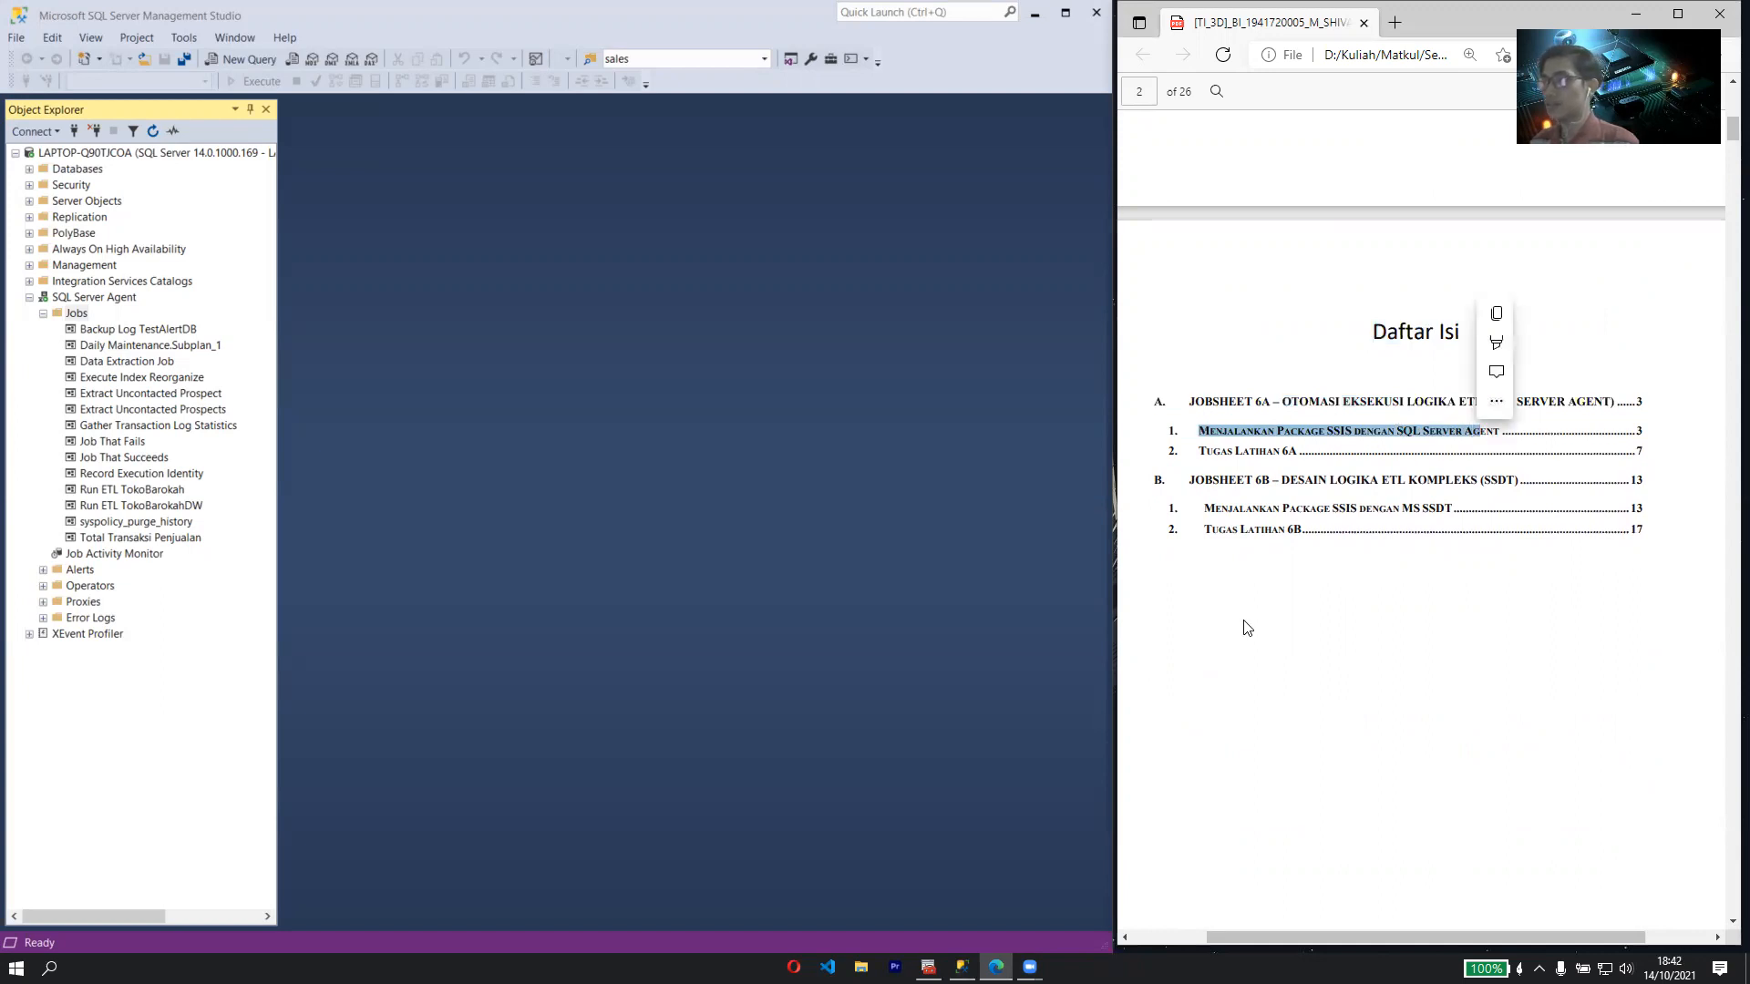
scroll(1262, 556, "down", 3)
left_click(1249, 519)
scroll(1249, 518, "up", 3)
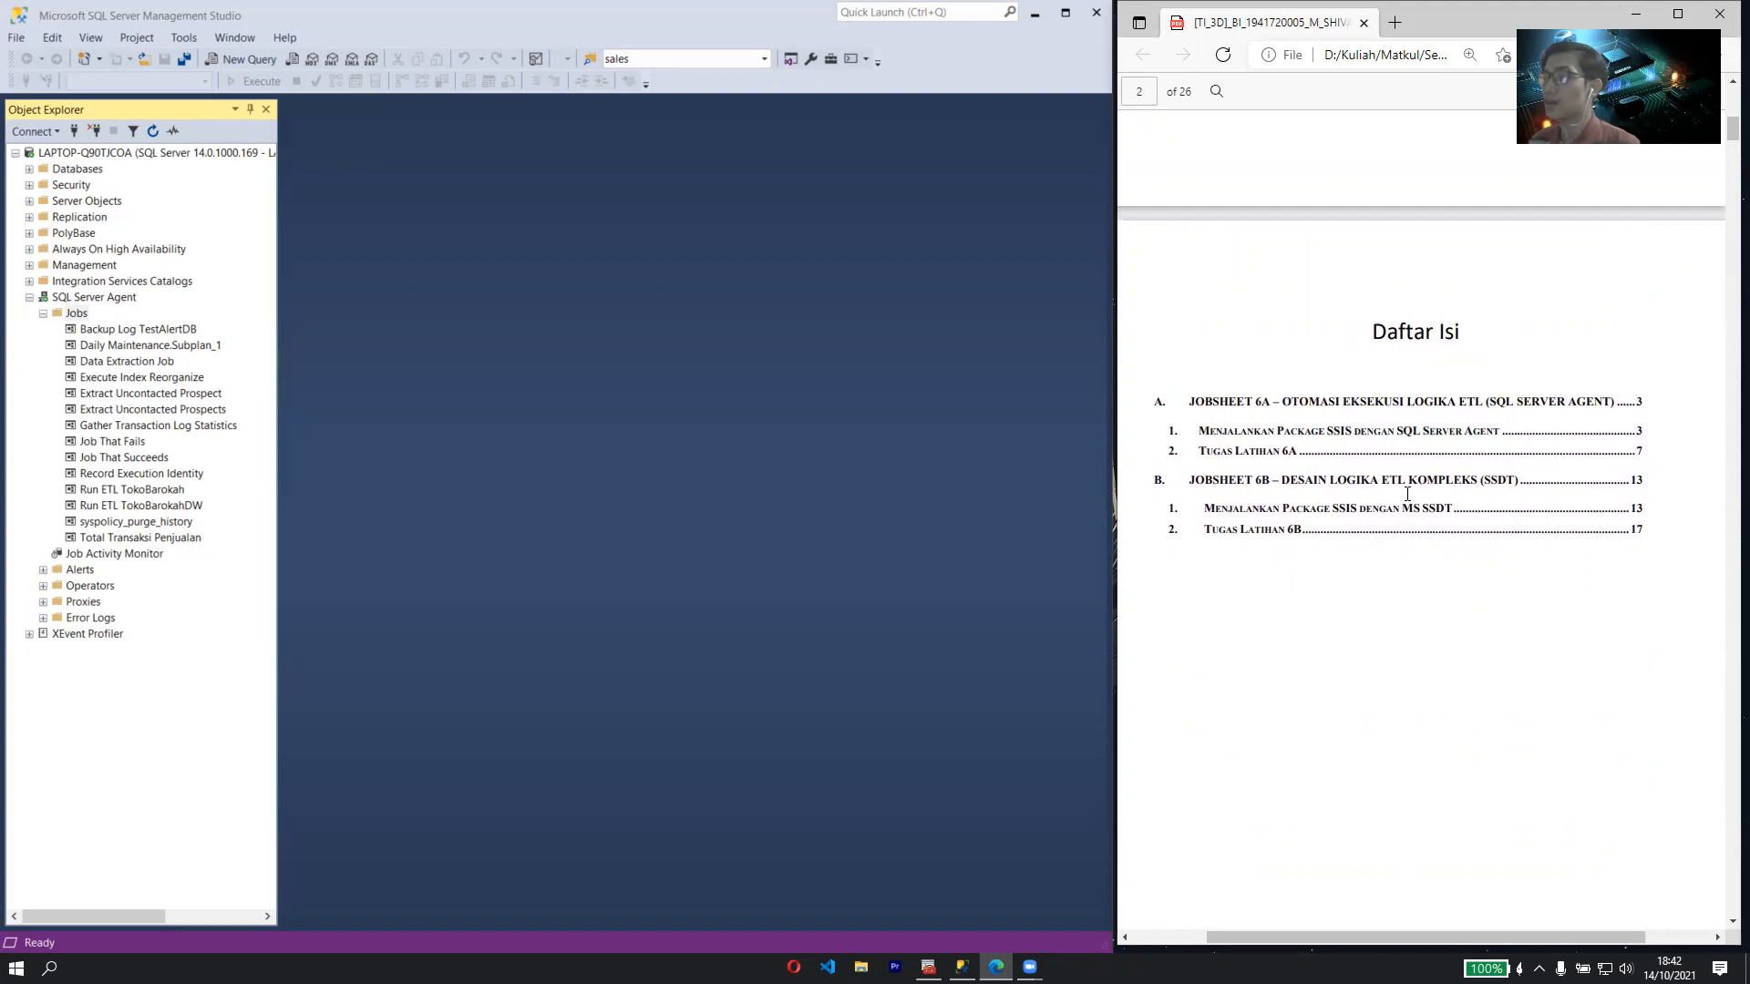
left_click_drag(1403, 508, 1427, 501)
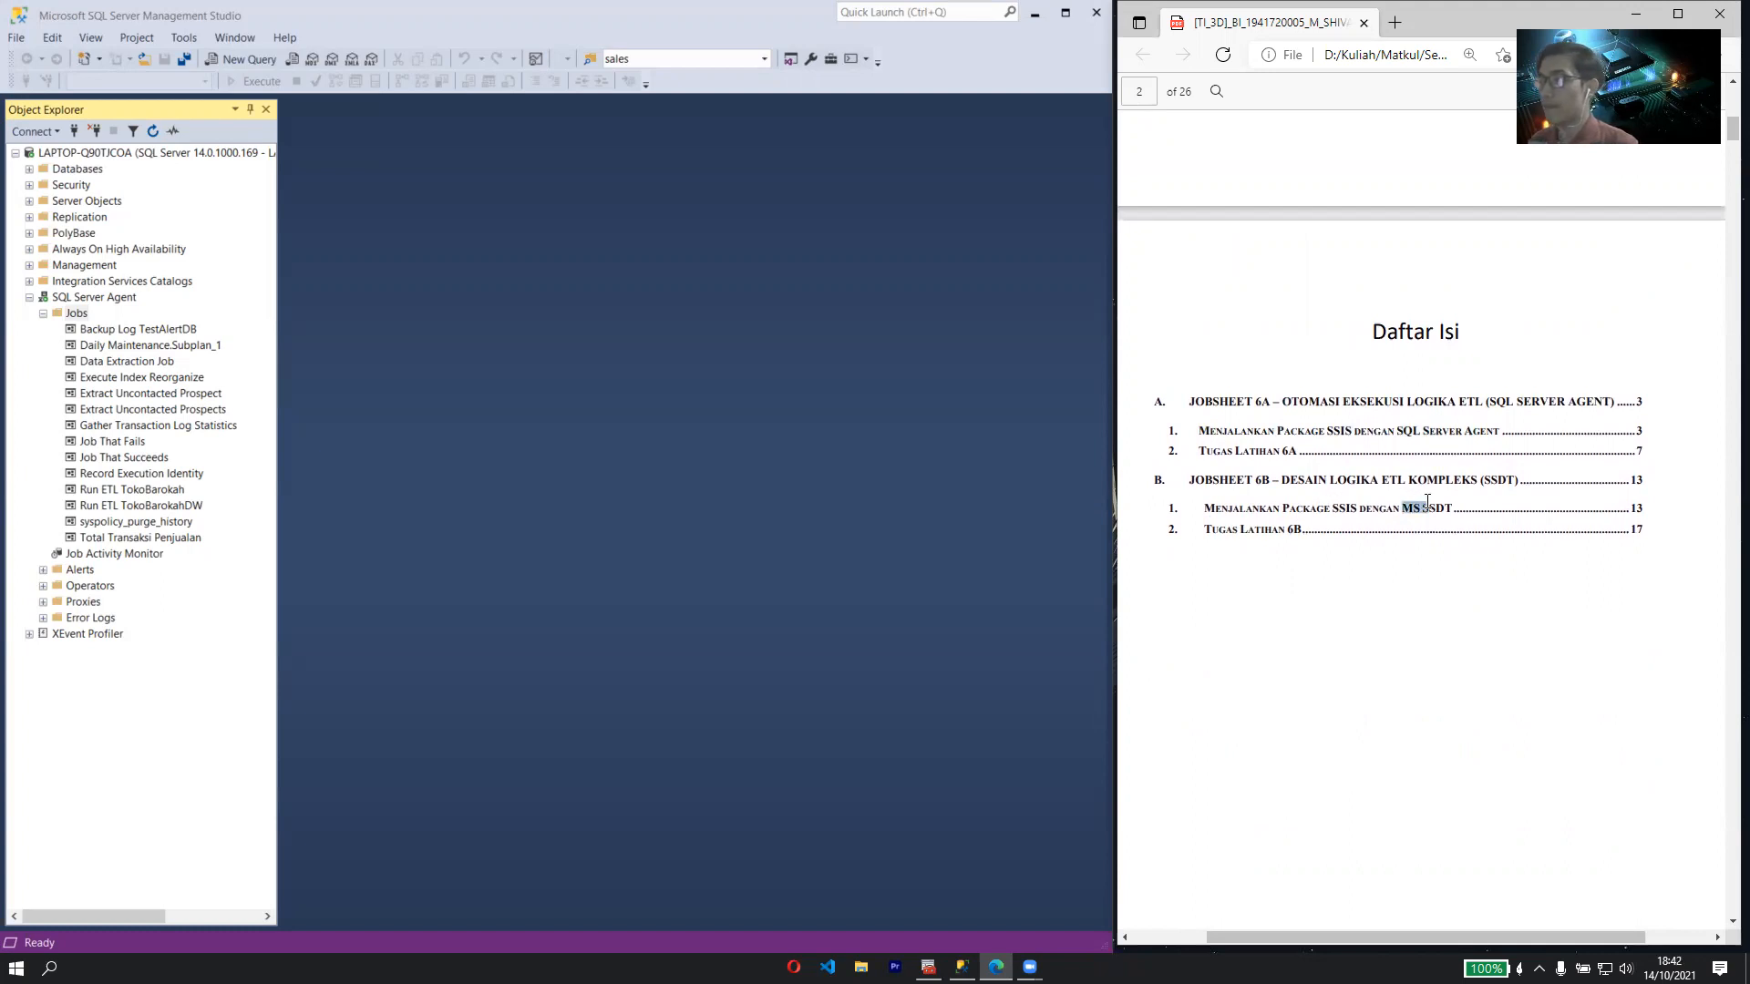
left_click(1241, 658)
- Read the first instruction of Jobsheet 6A on creating a new job under SQL Server Agent and highlight it
scroll(1265, 608, "down", 10)
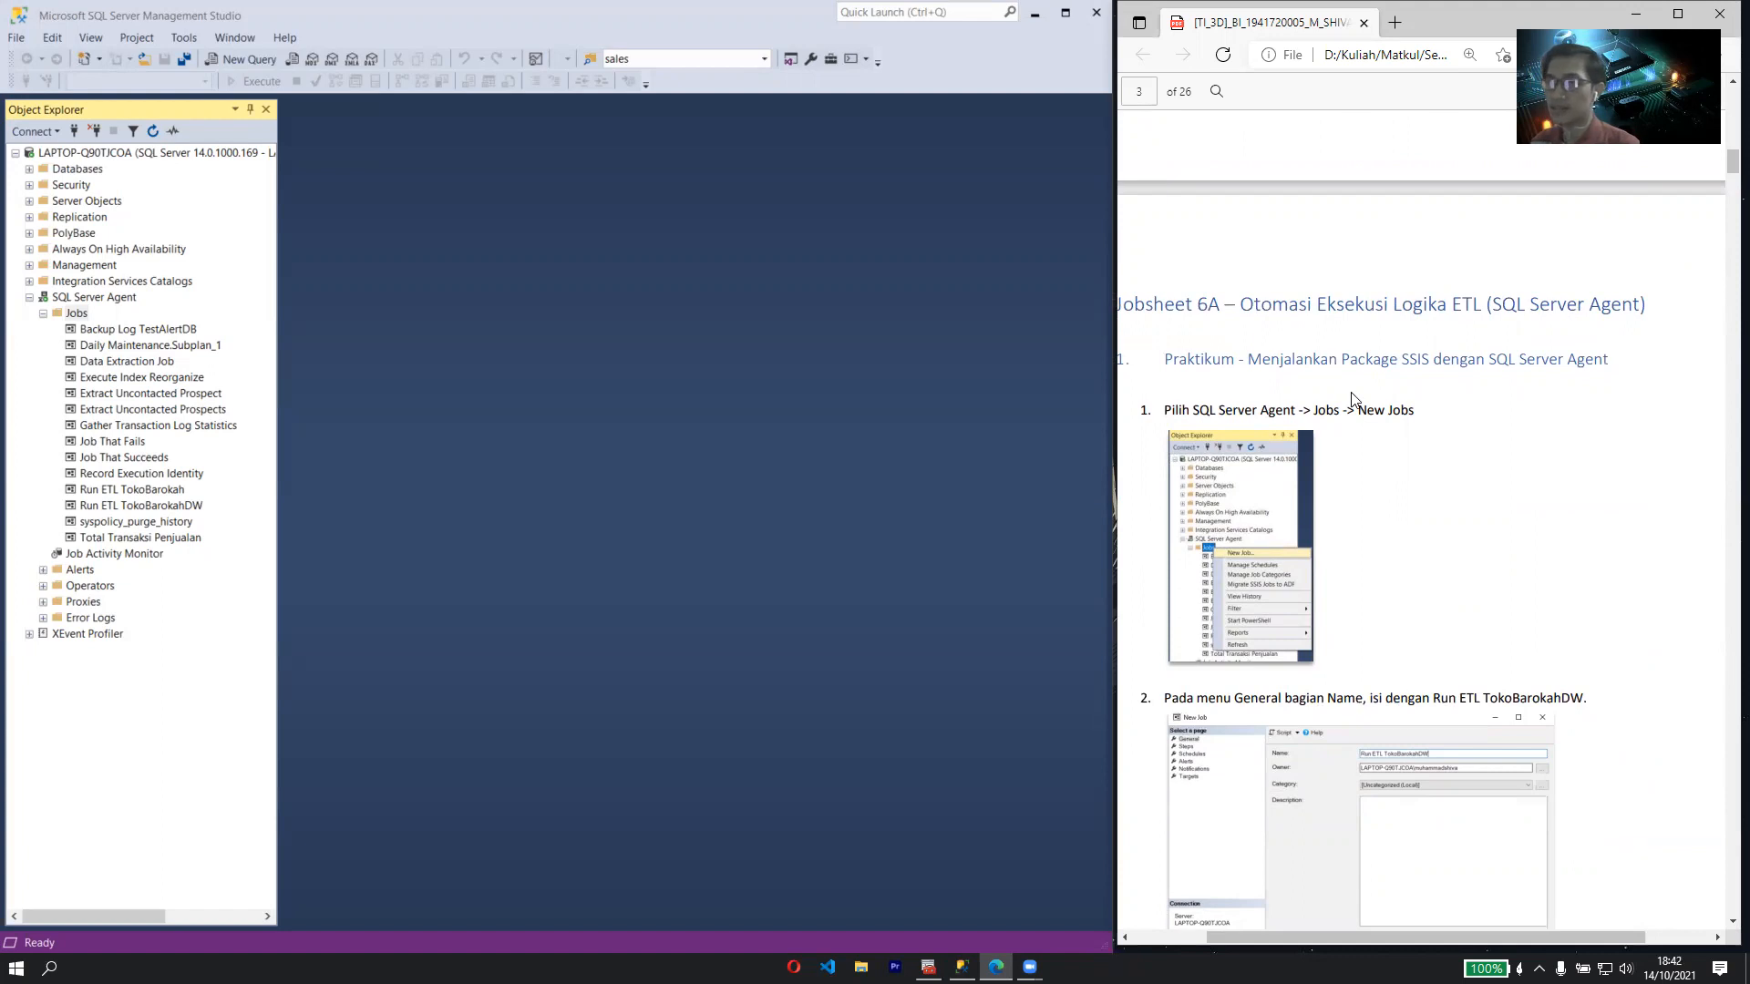
scroll(1351, 398, "down", 3)
scroll(1315, 397, "up", 3)
scroll(1208, 401, "down", 1)
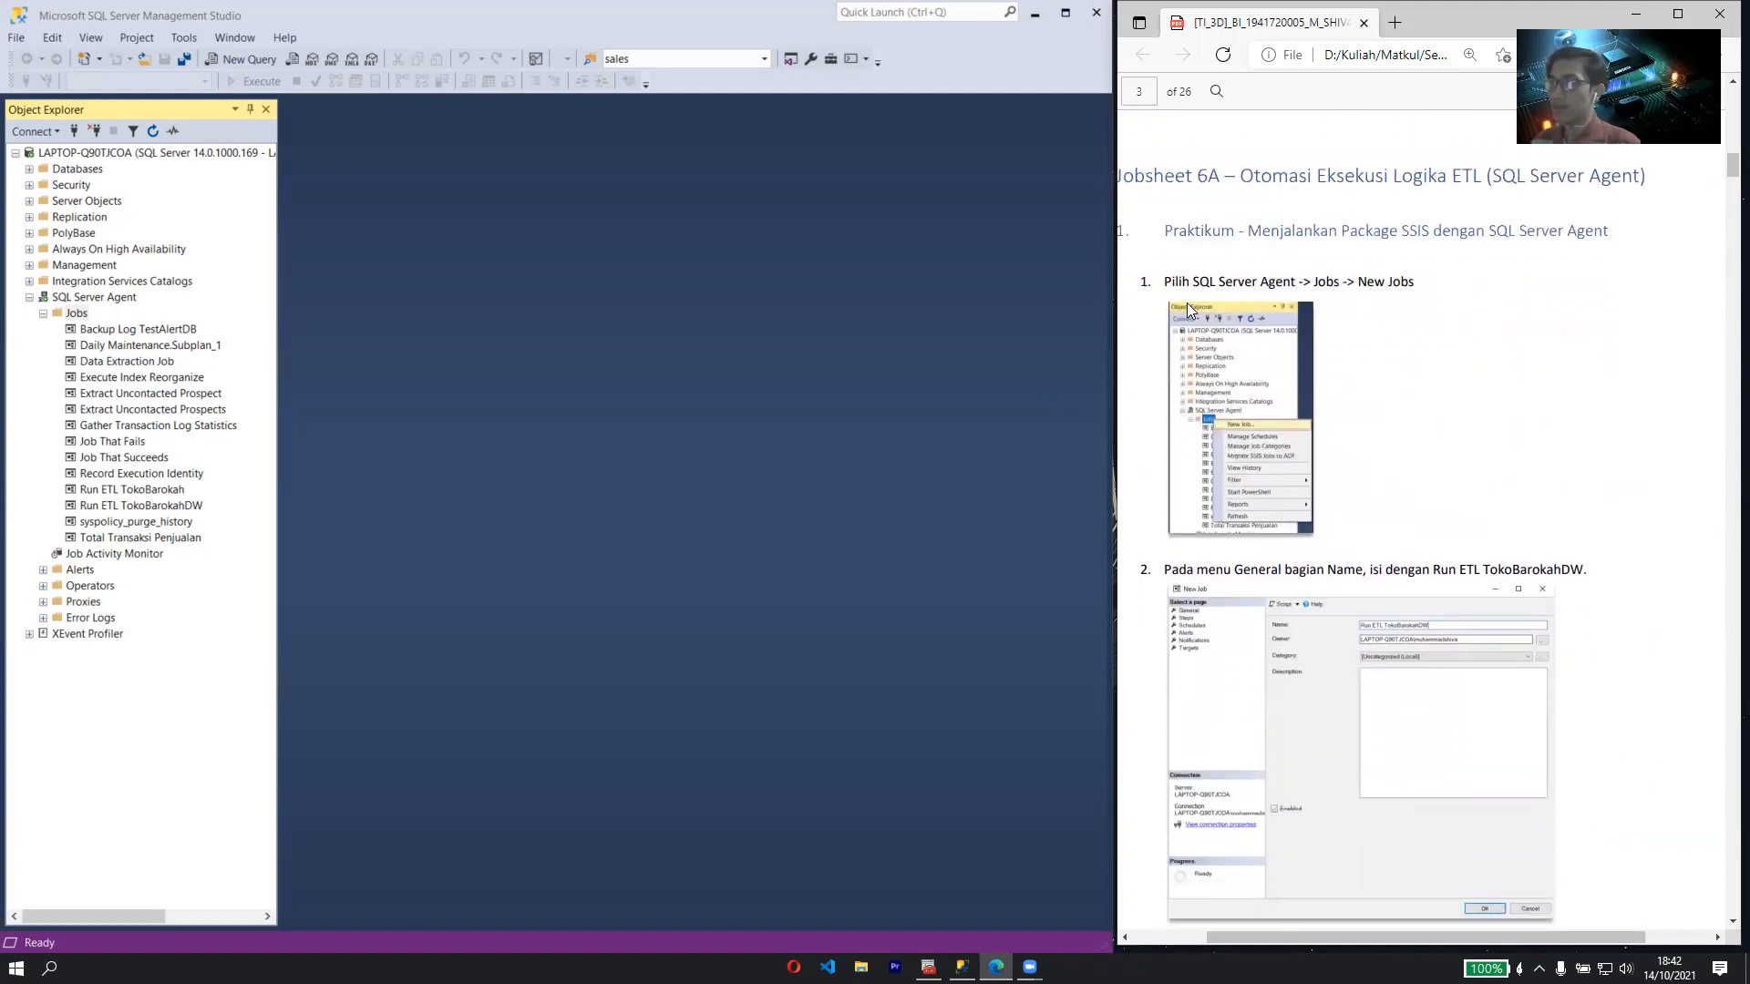
left_click_drag(1168, 282, 1387, 282)
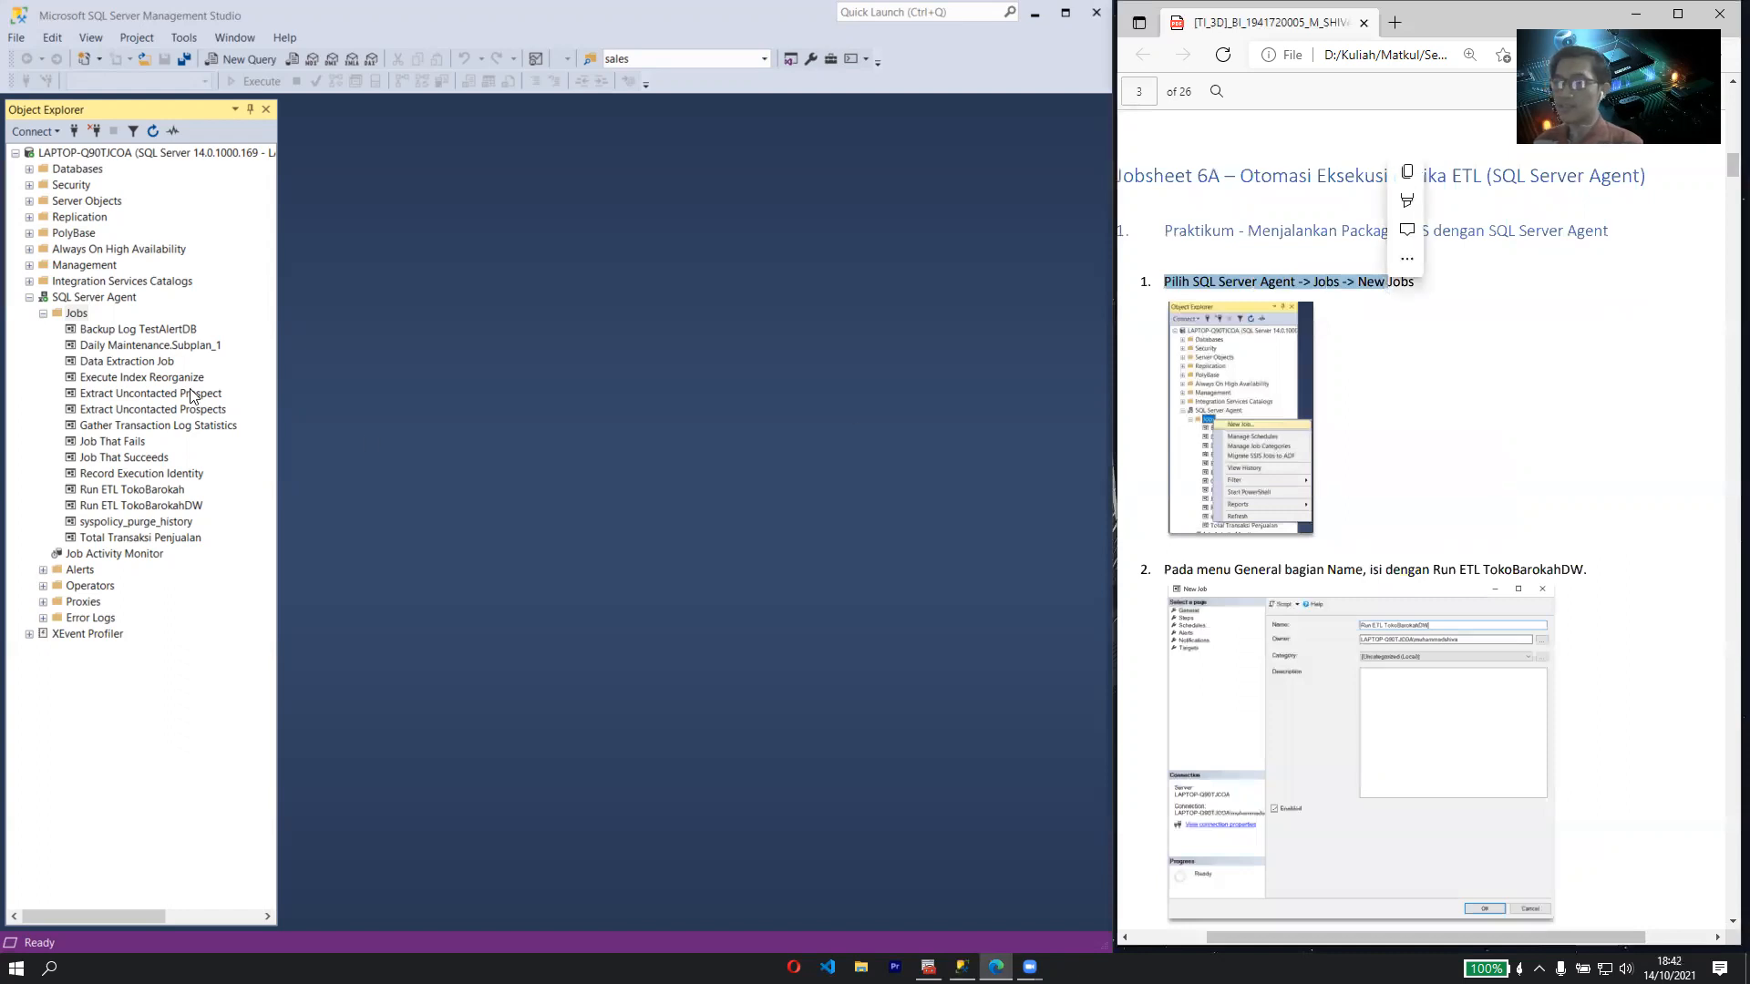
left_click(93, 314)
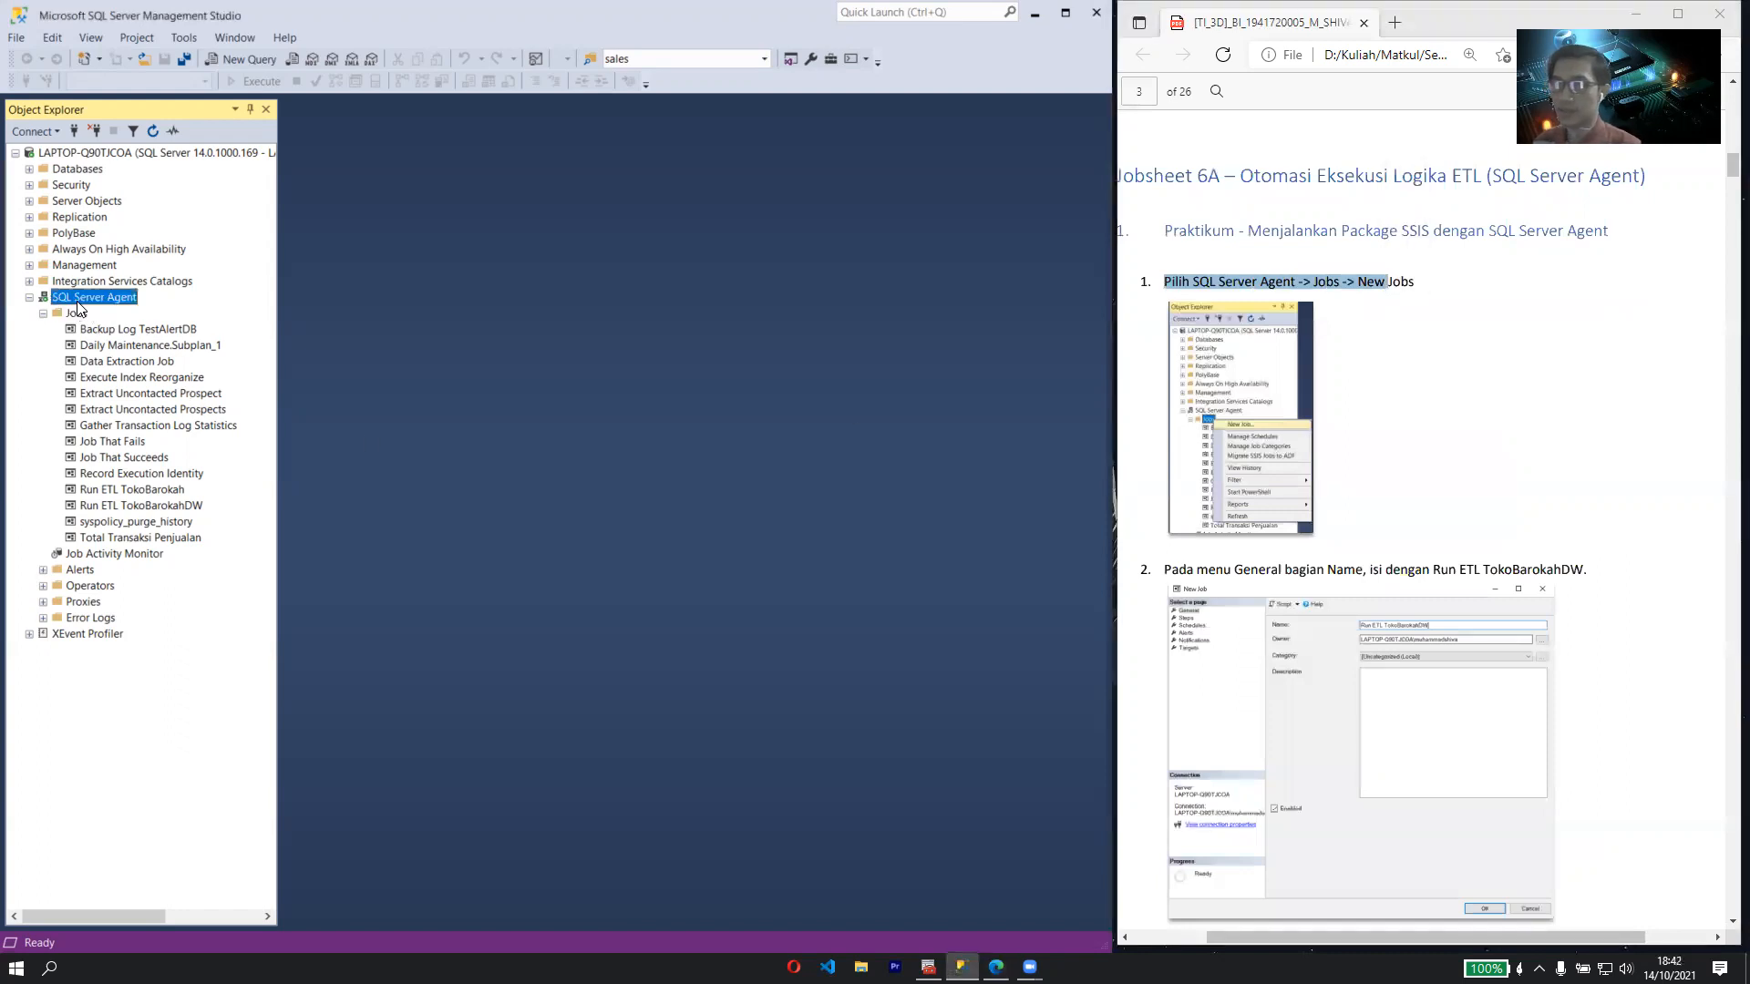
left_click(29, 297)
right_click(64, 297)
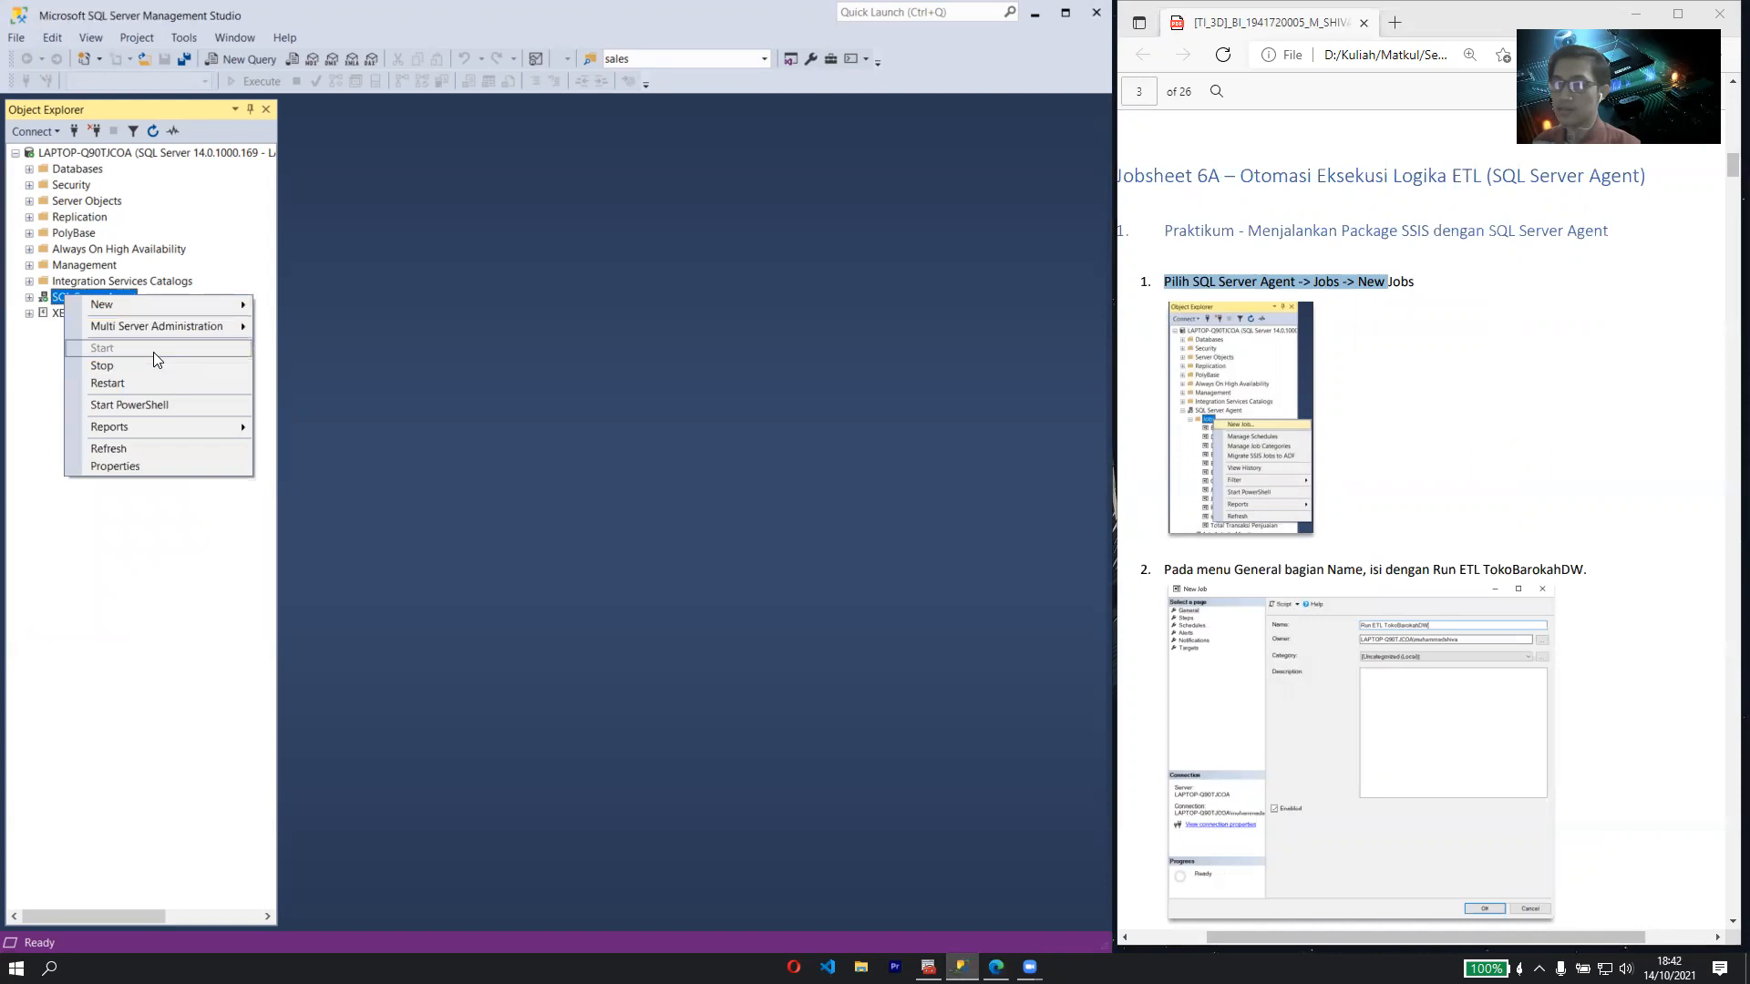
left_click(121, 624)
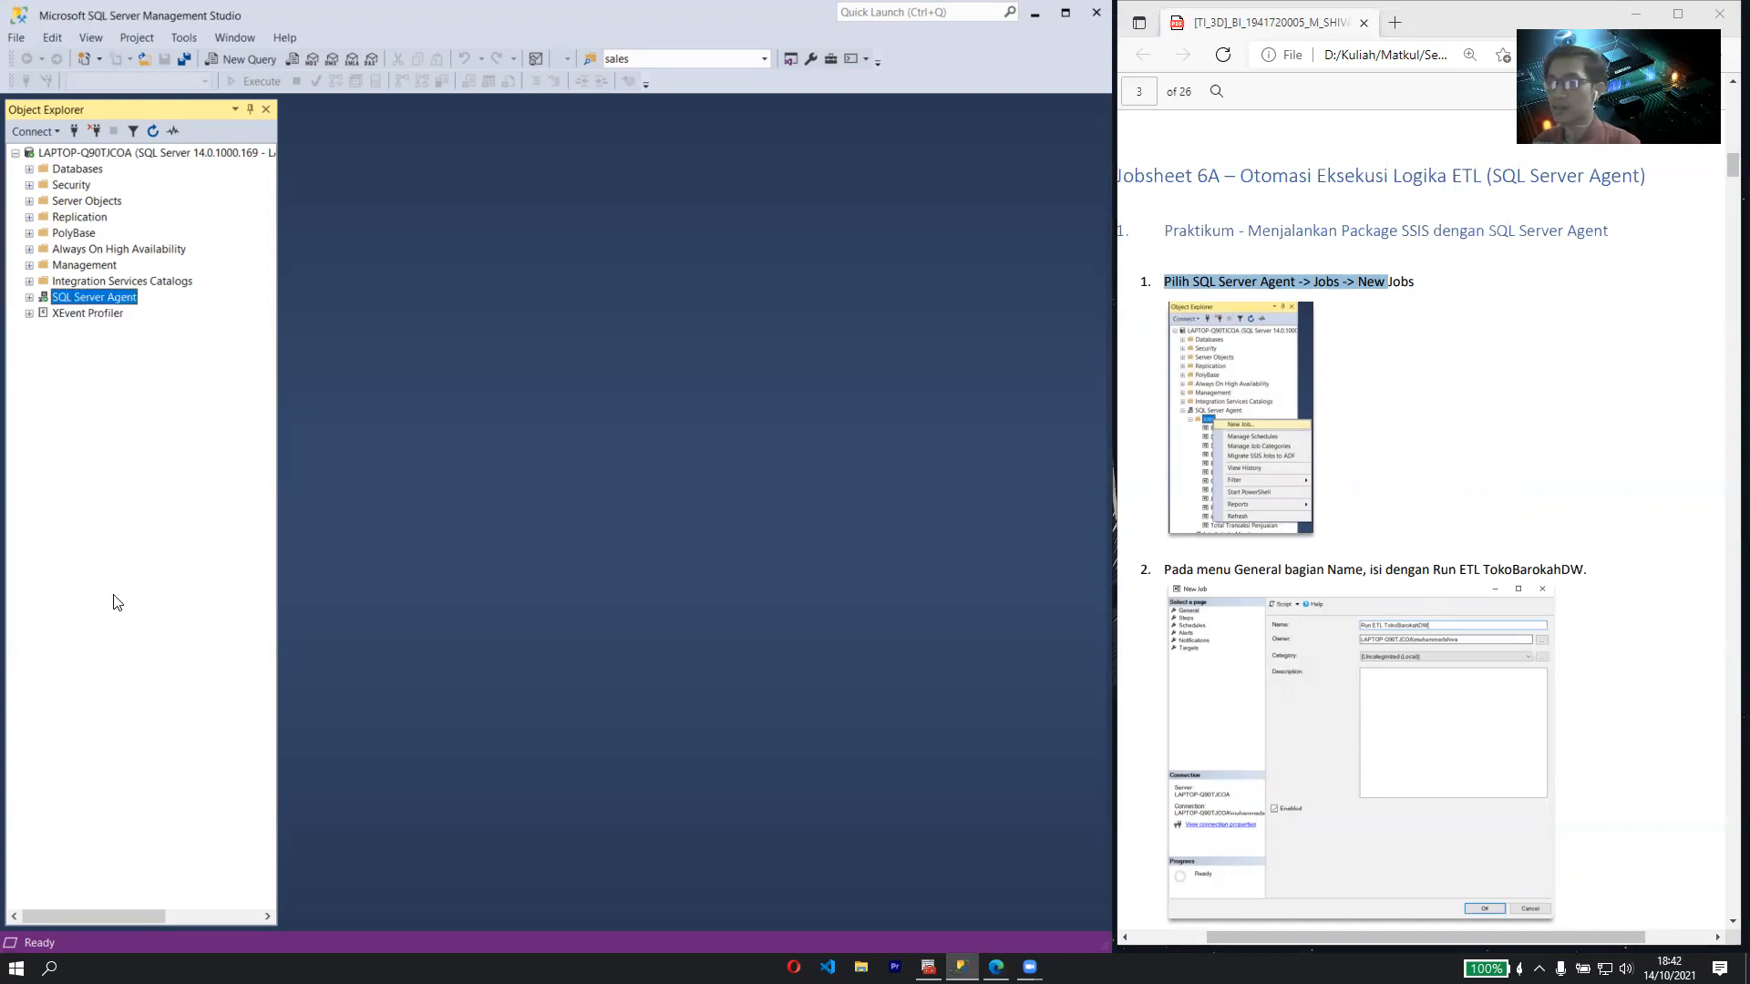
left_click(30, 298)
- Start a new SQL Server Agent job and move its dialog clear of the report
right_click(73, 305)
mouse_move(132, 309)
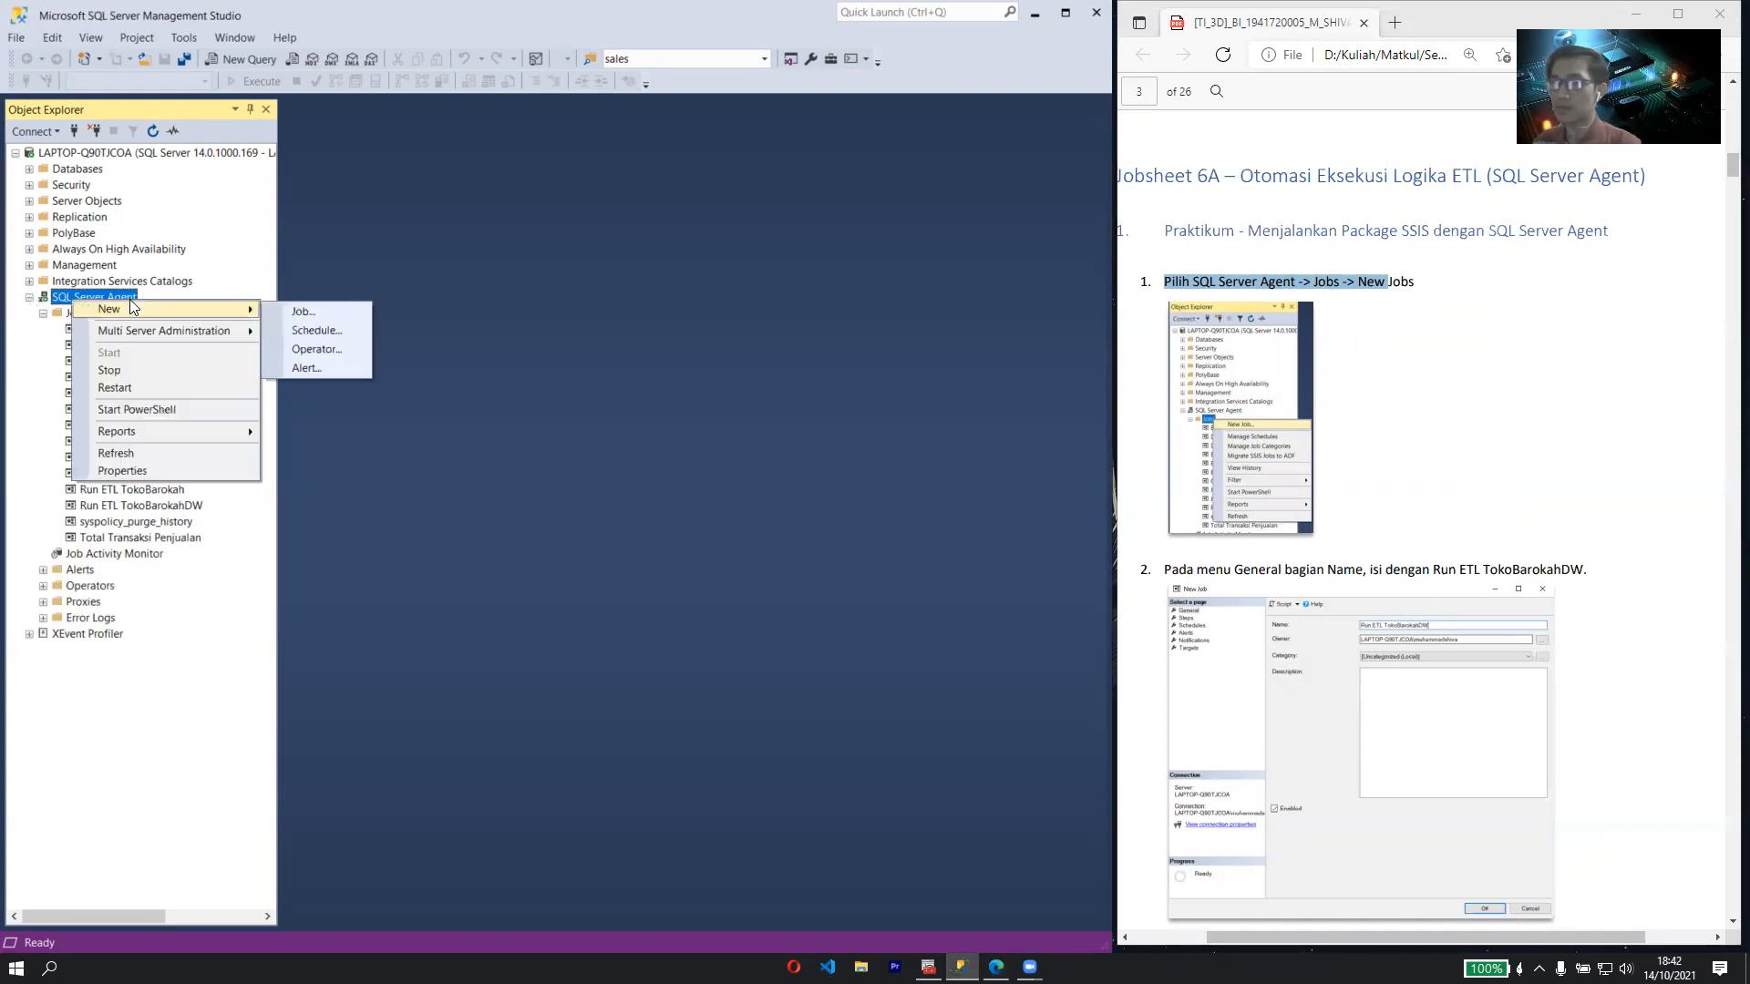
left_click(292, 311)
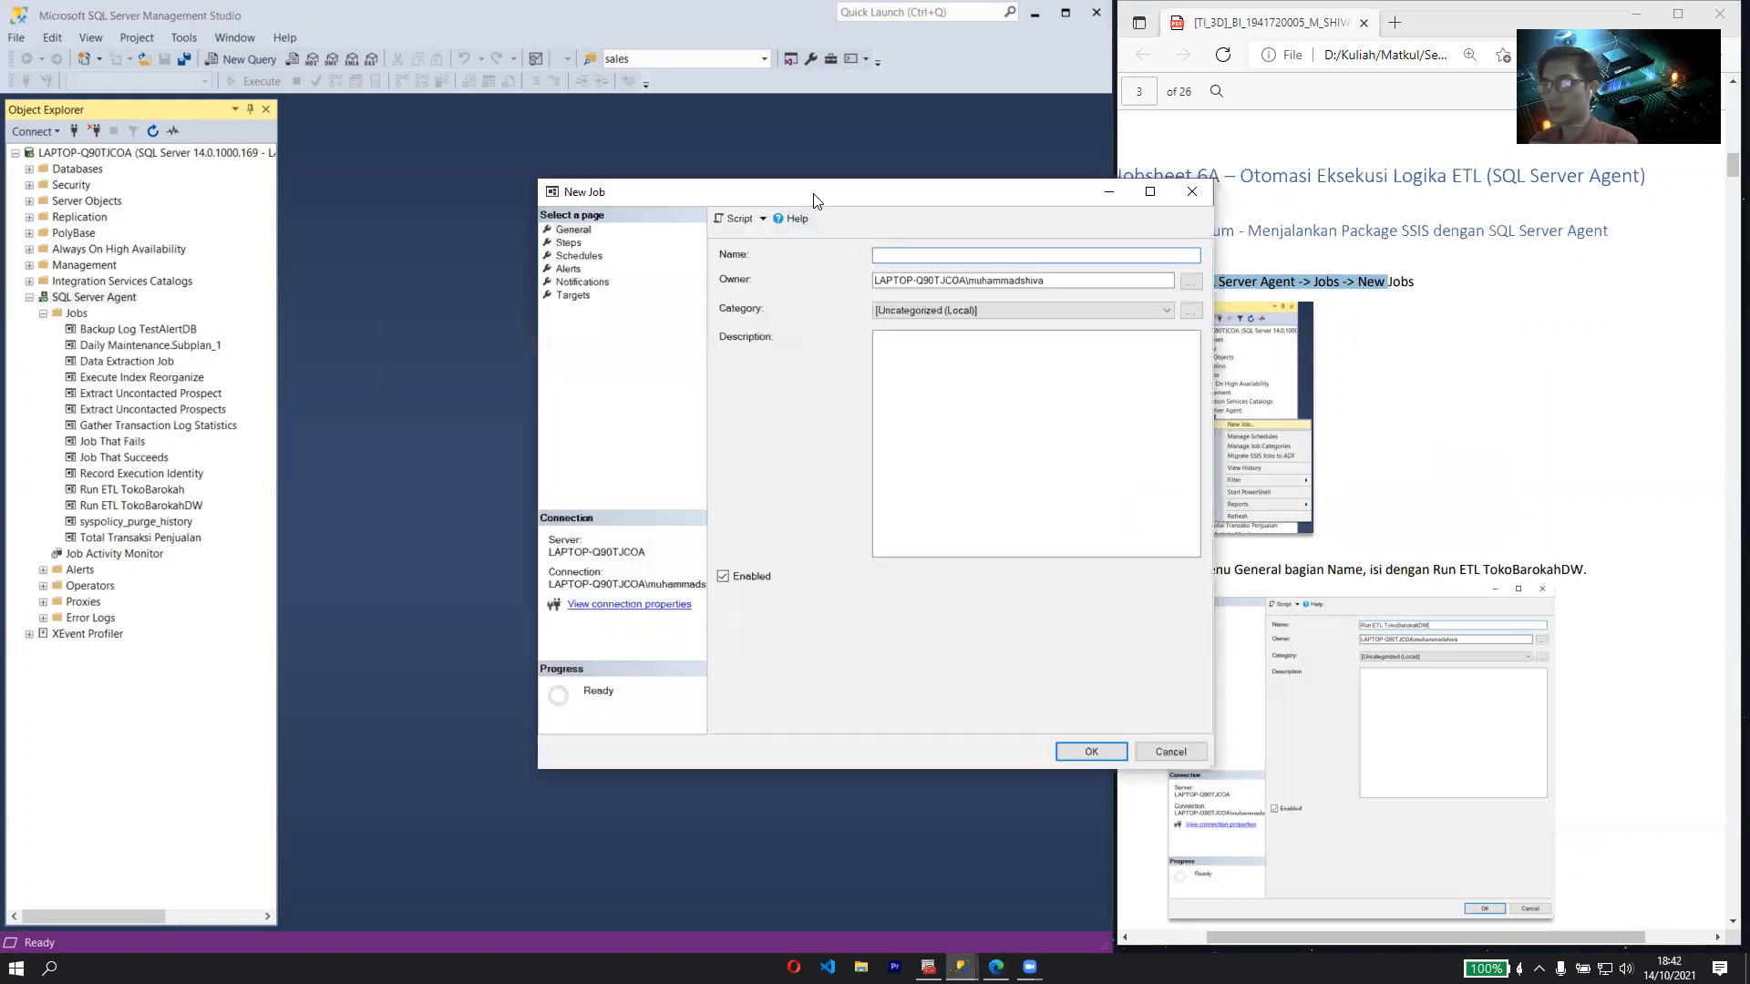
left_click_drag(817, 194, 612, 197)
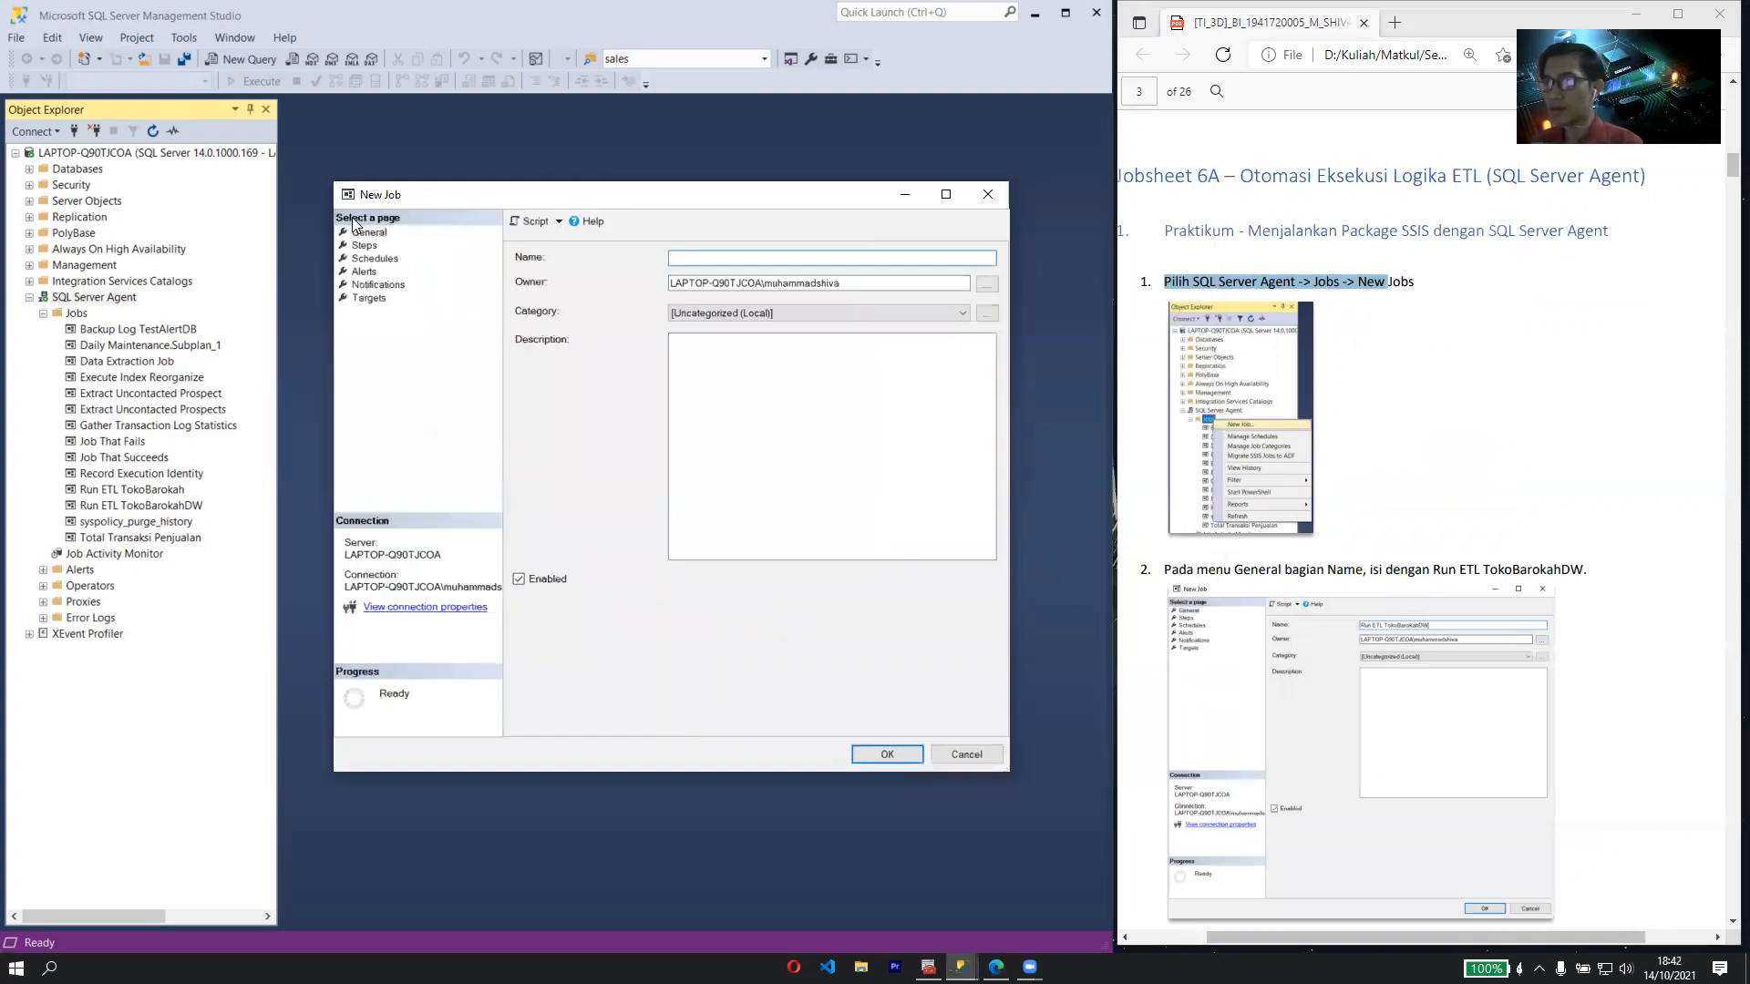
- Look through the new job's pages from General to Targets and return to the General page
left_click(383, 233)
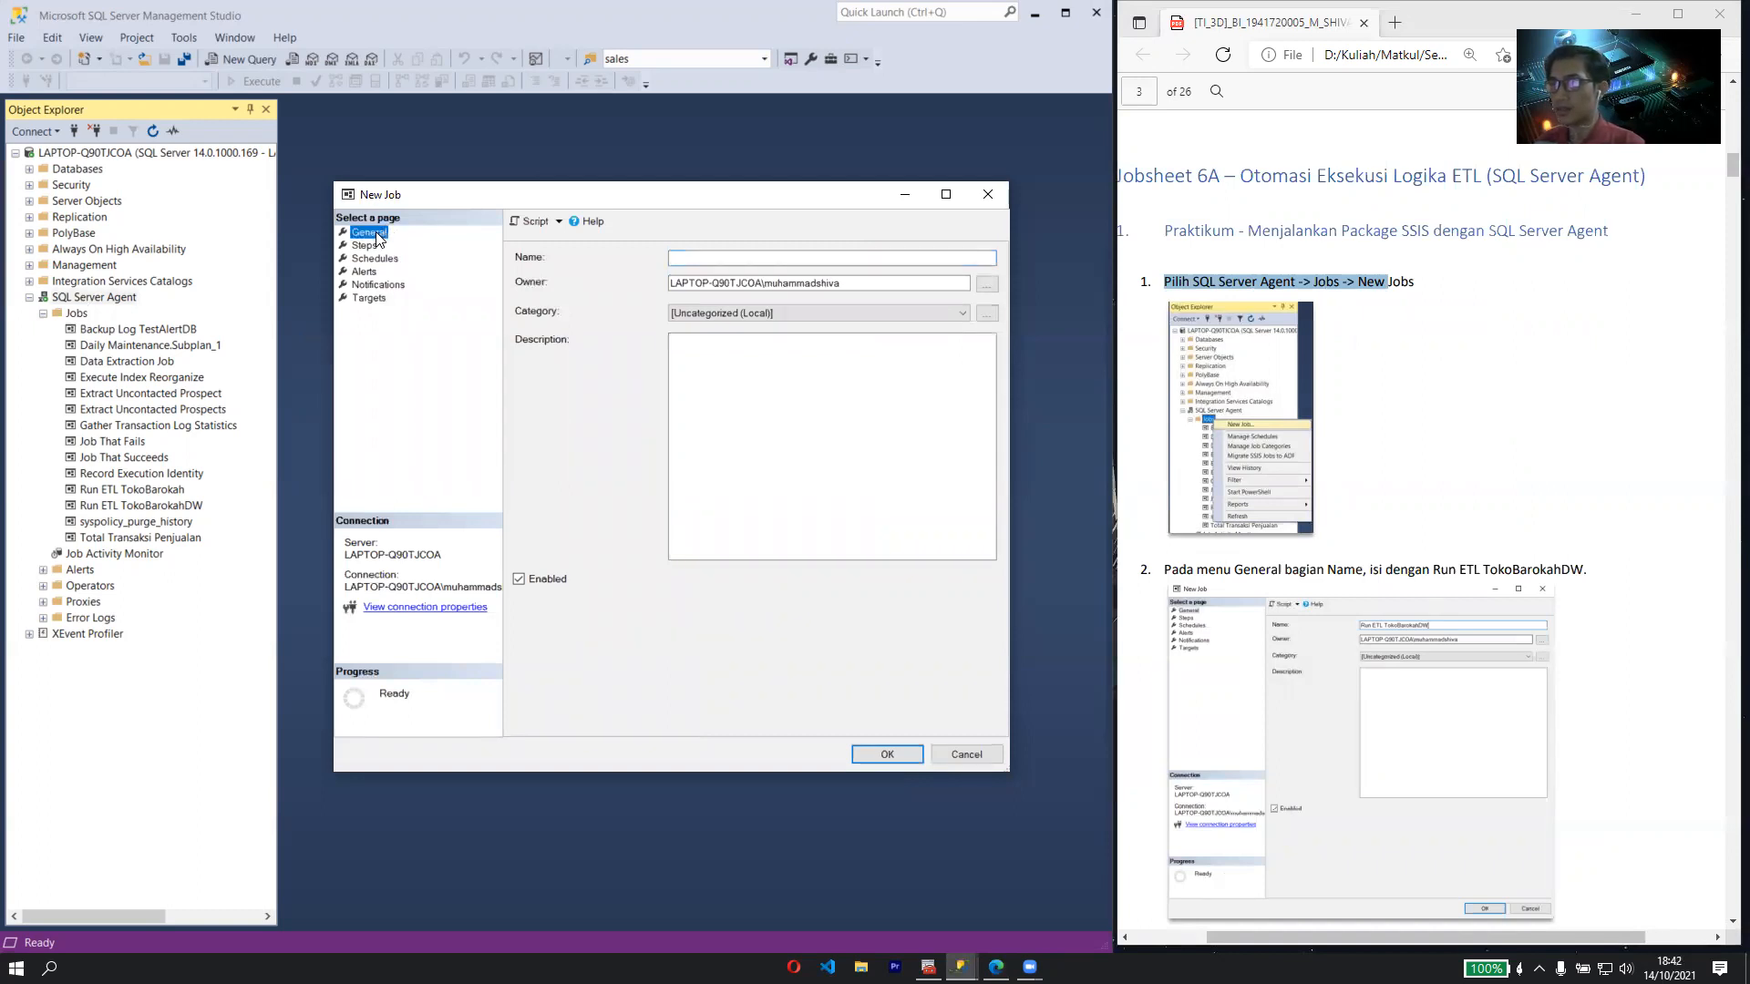
left_click(368, 247)
left_click(374, 258)
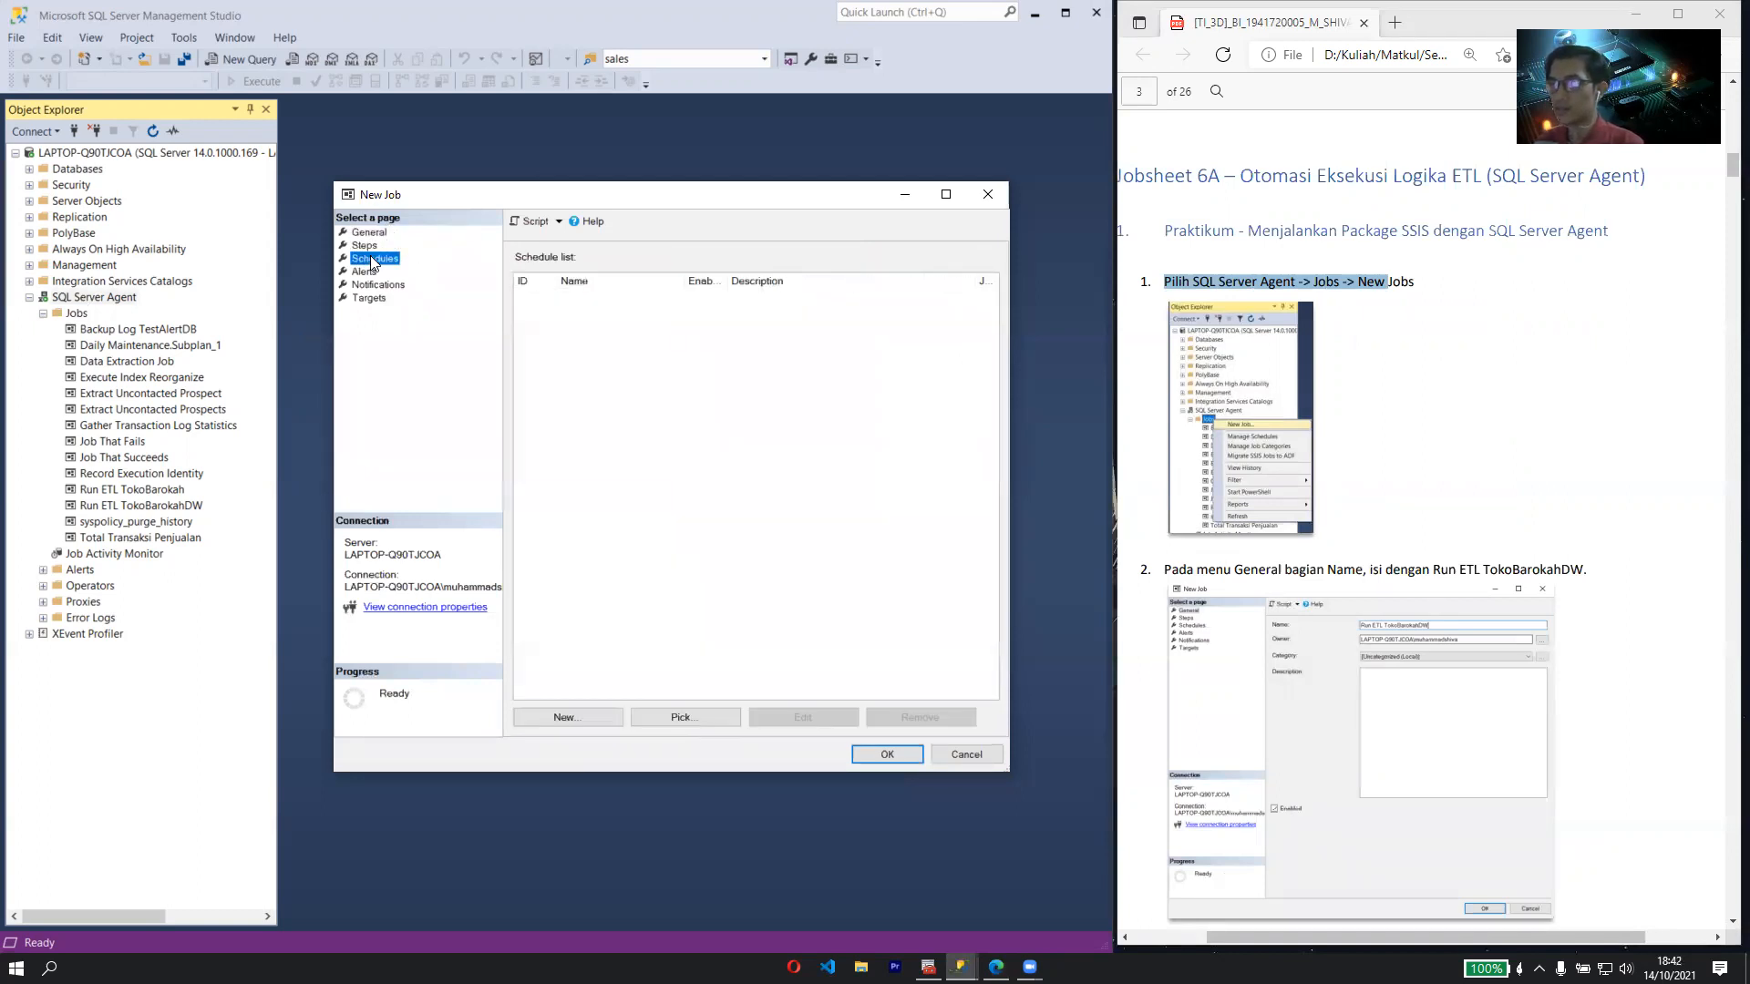
left_click(363, 272)
left_click(382, 285)
left_click(378, 299)
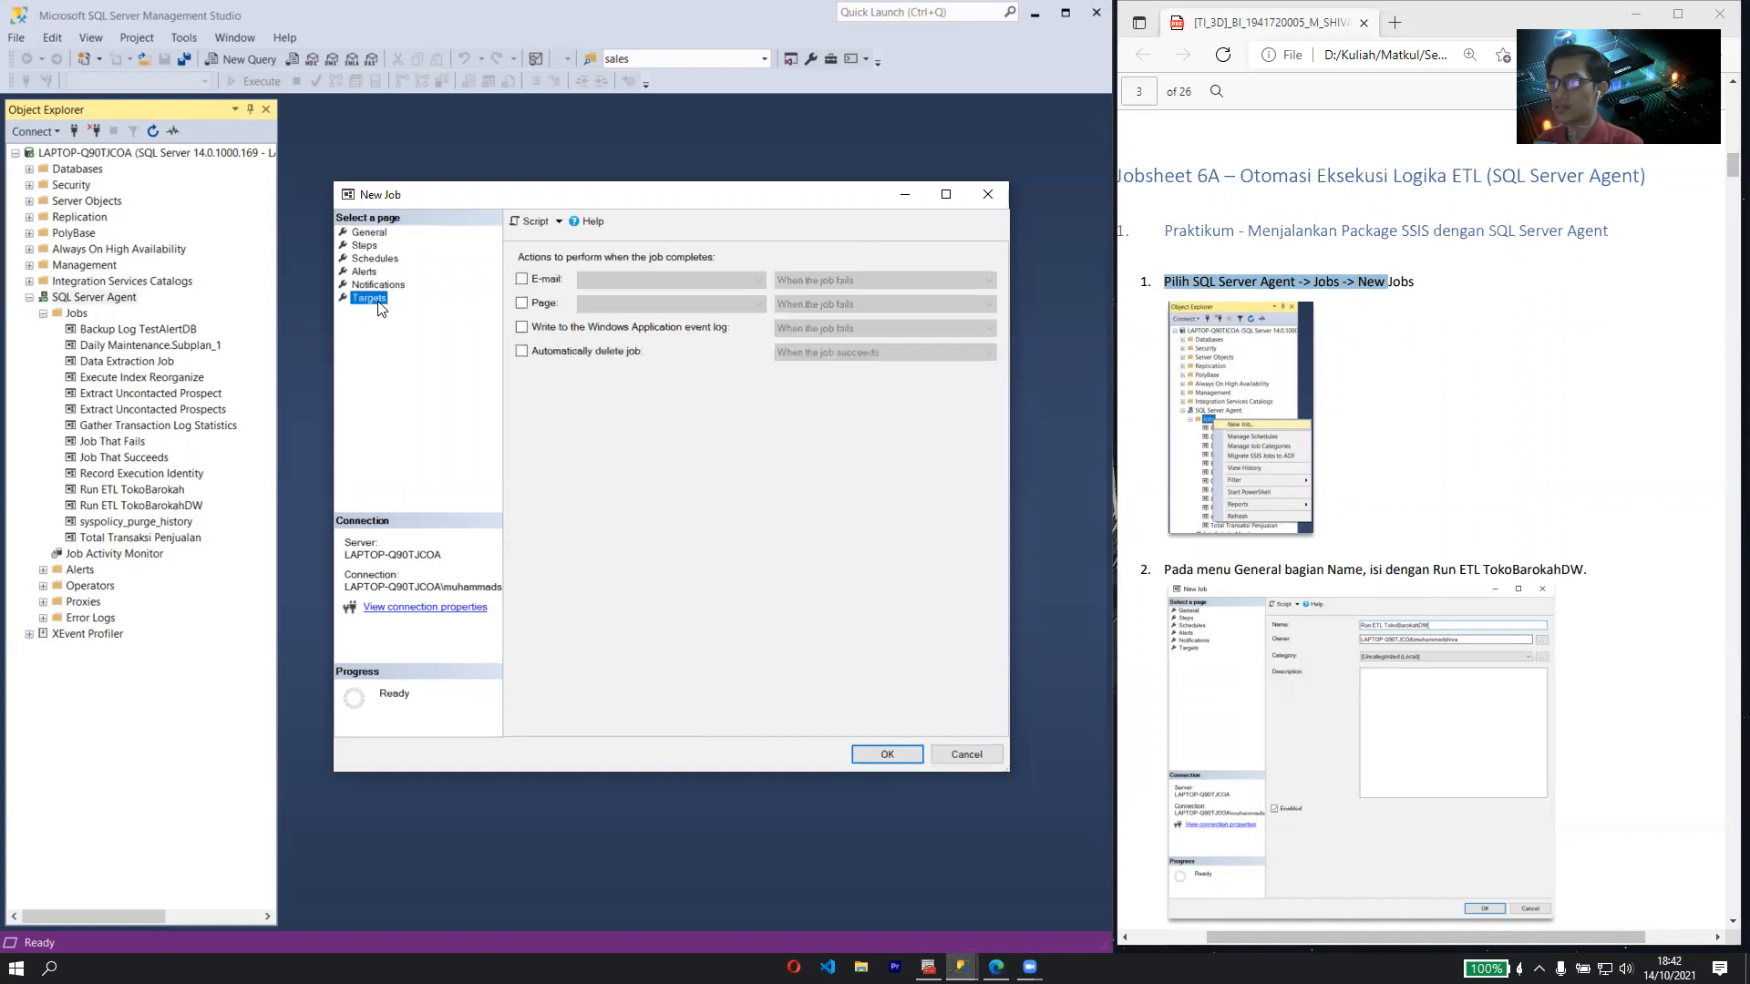
left_click(369, 233)
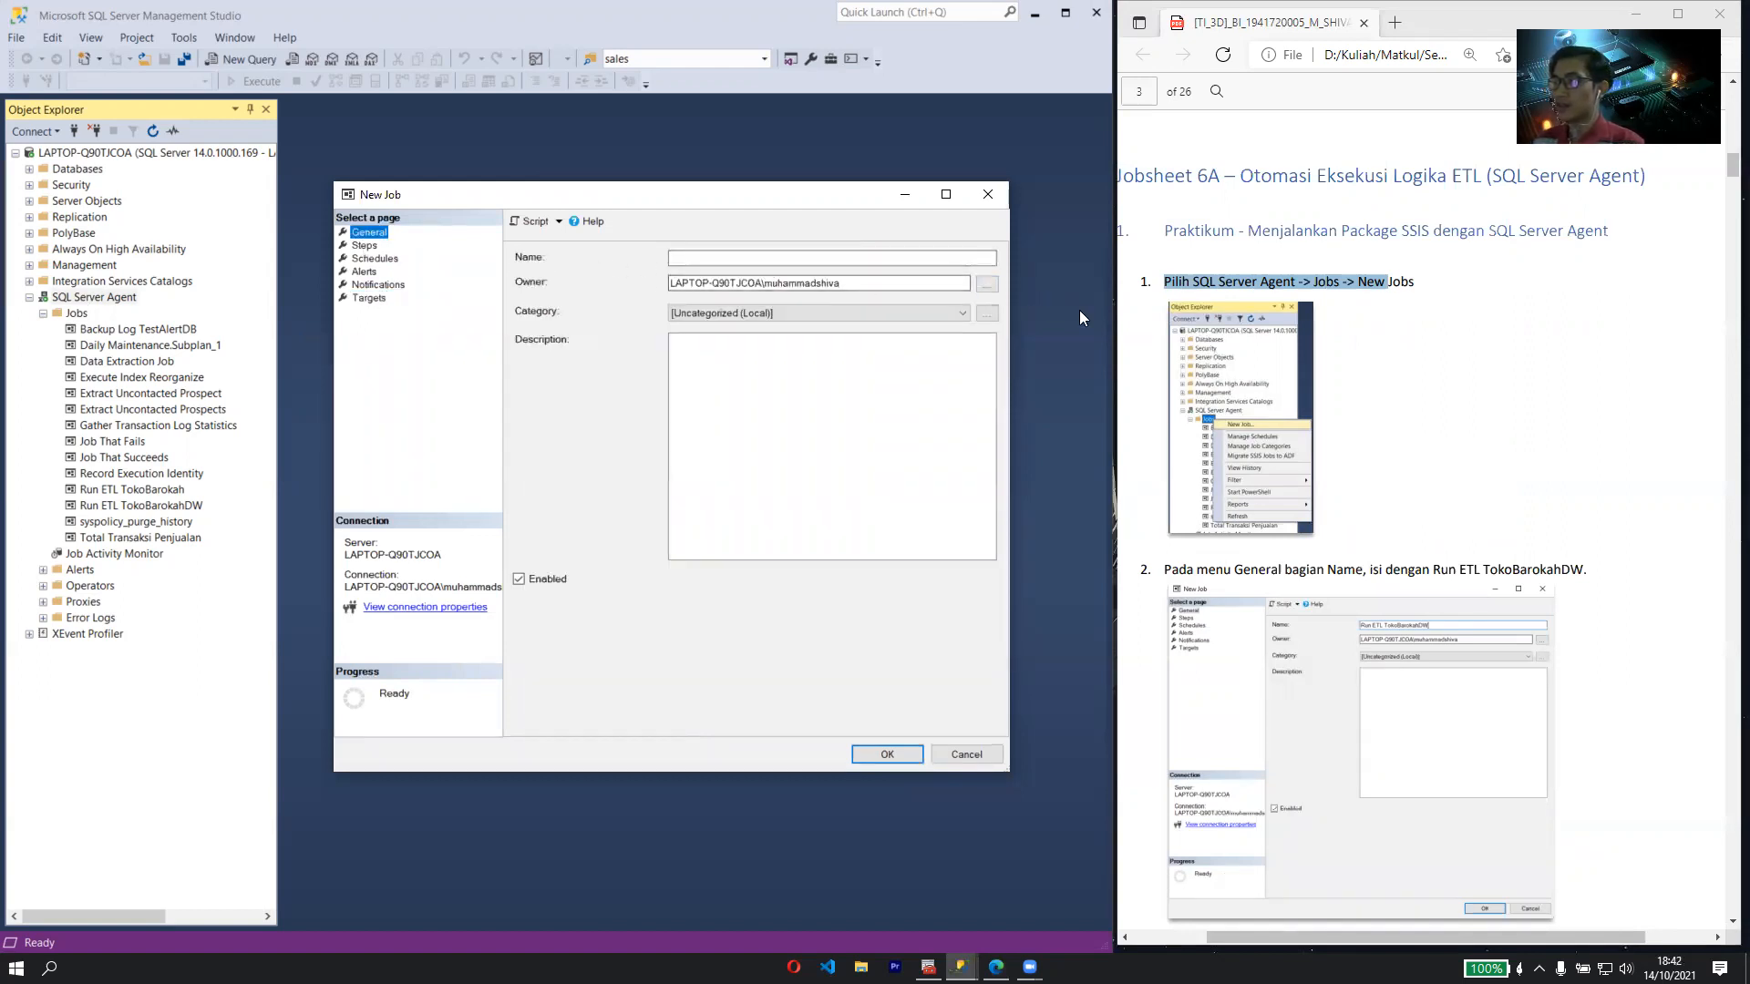
- Name the new job "Run ETL TokoBarokahDW" as the report instructs
scroll(1192, 328, "down", 3)
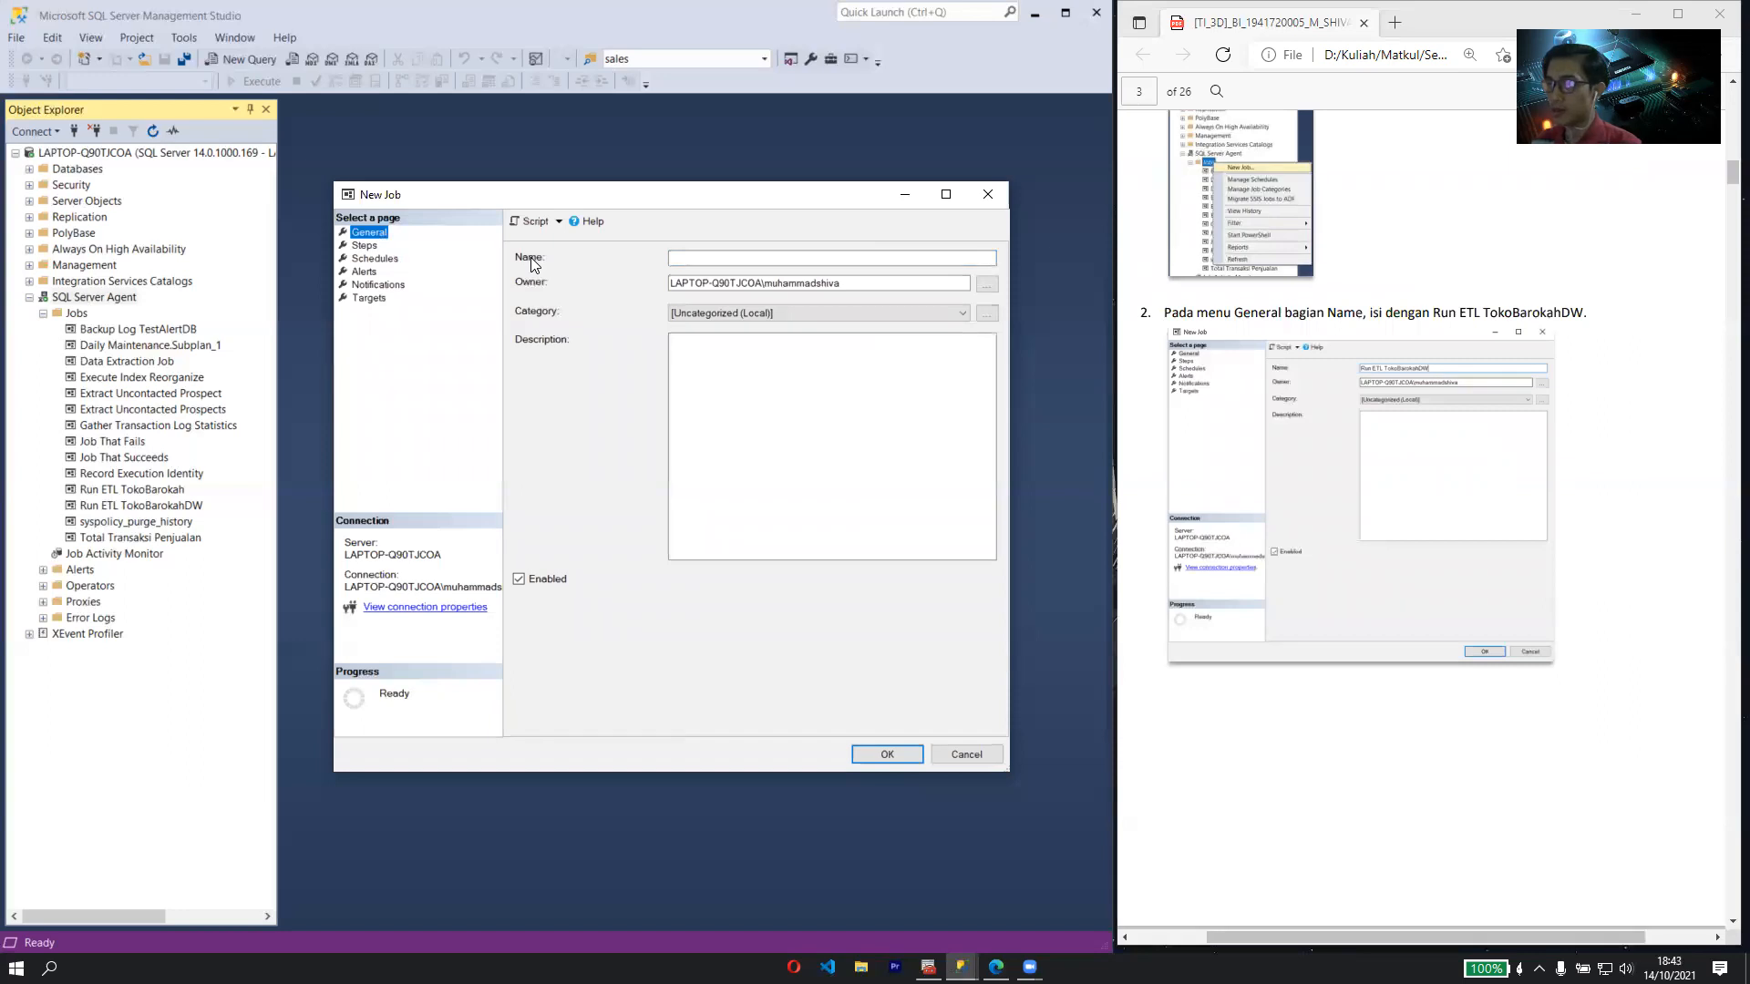
left_click(742, 257)
type("Run")
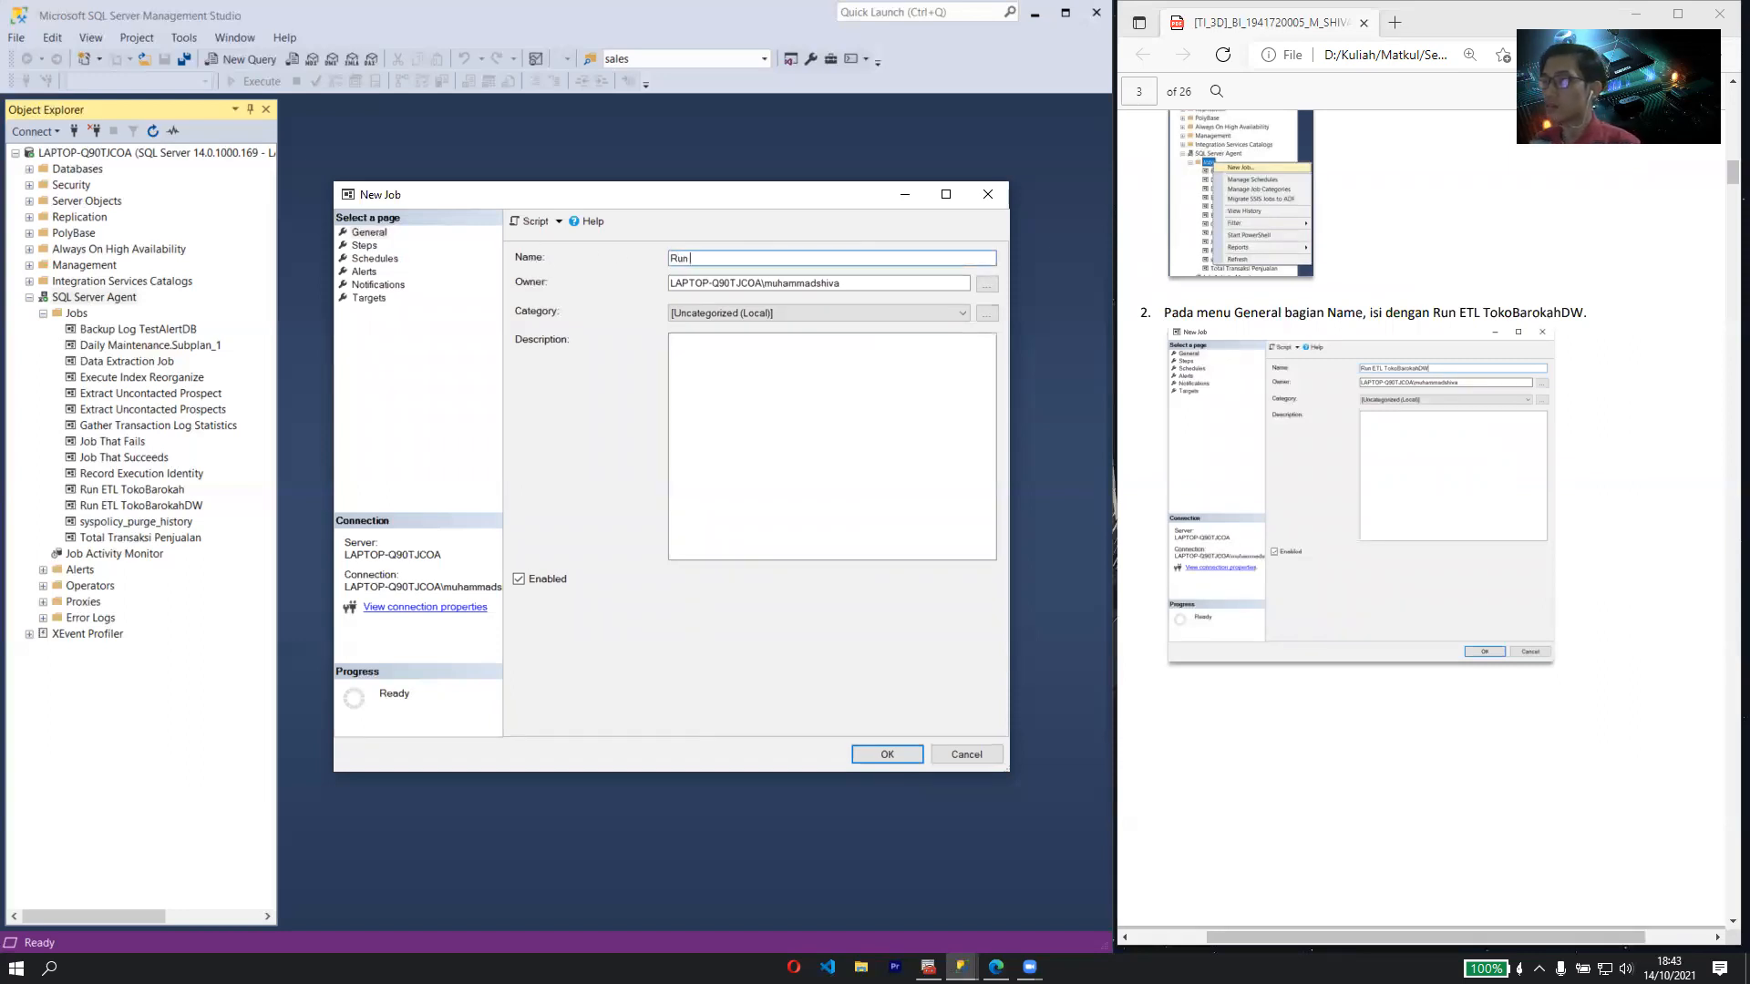
type(" ETL TokoBArok")
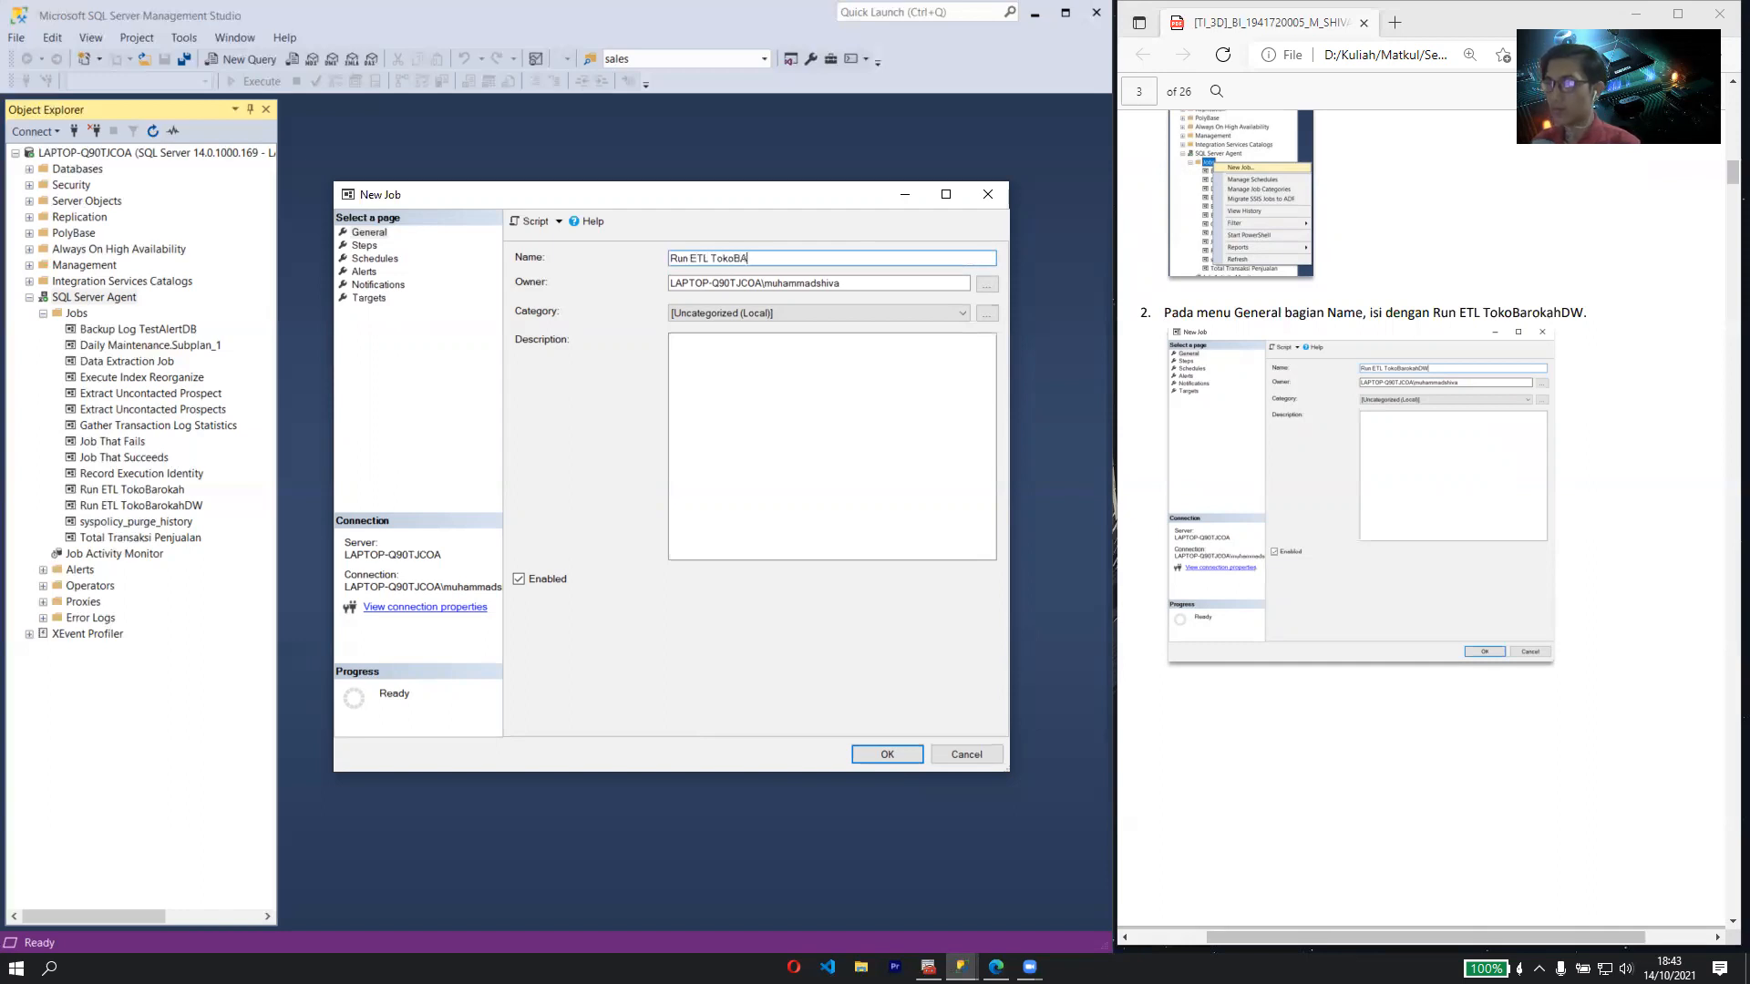
key("BackSpace")
key("BackSpace")
key("BackSpace")
key("BackSpace")
type("arokahDW")
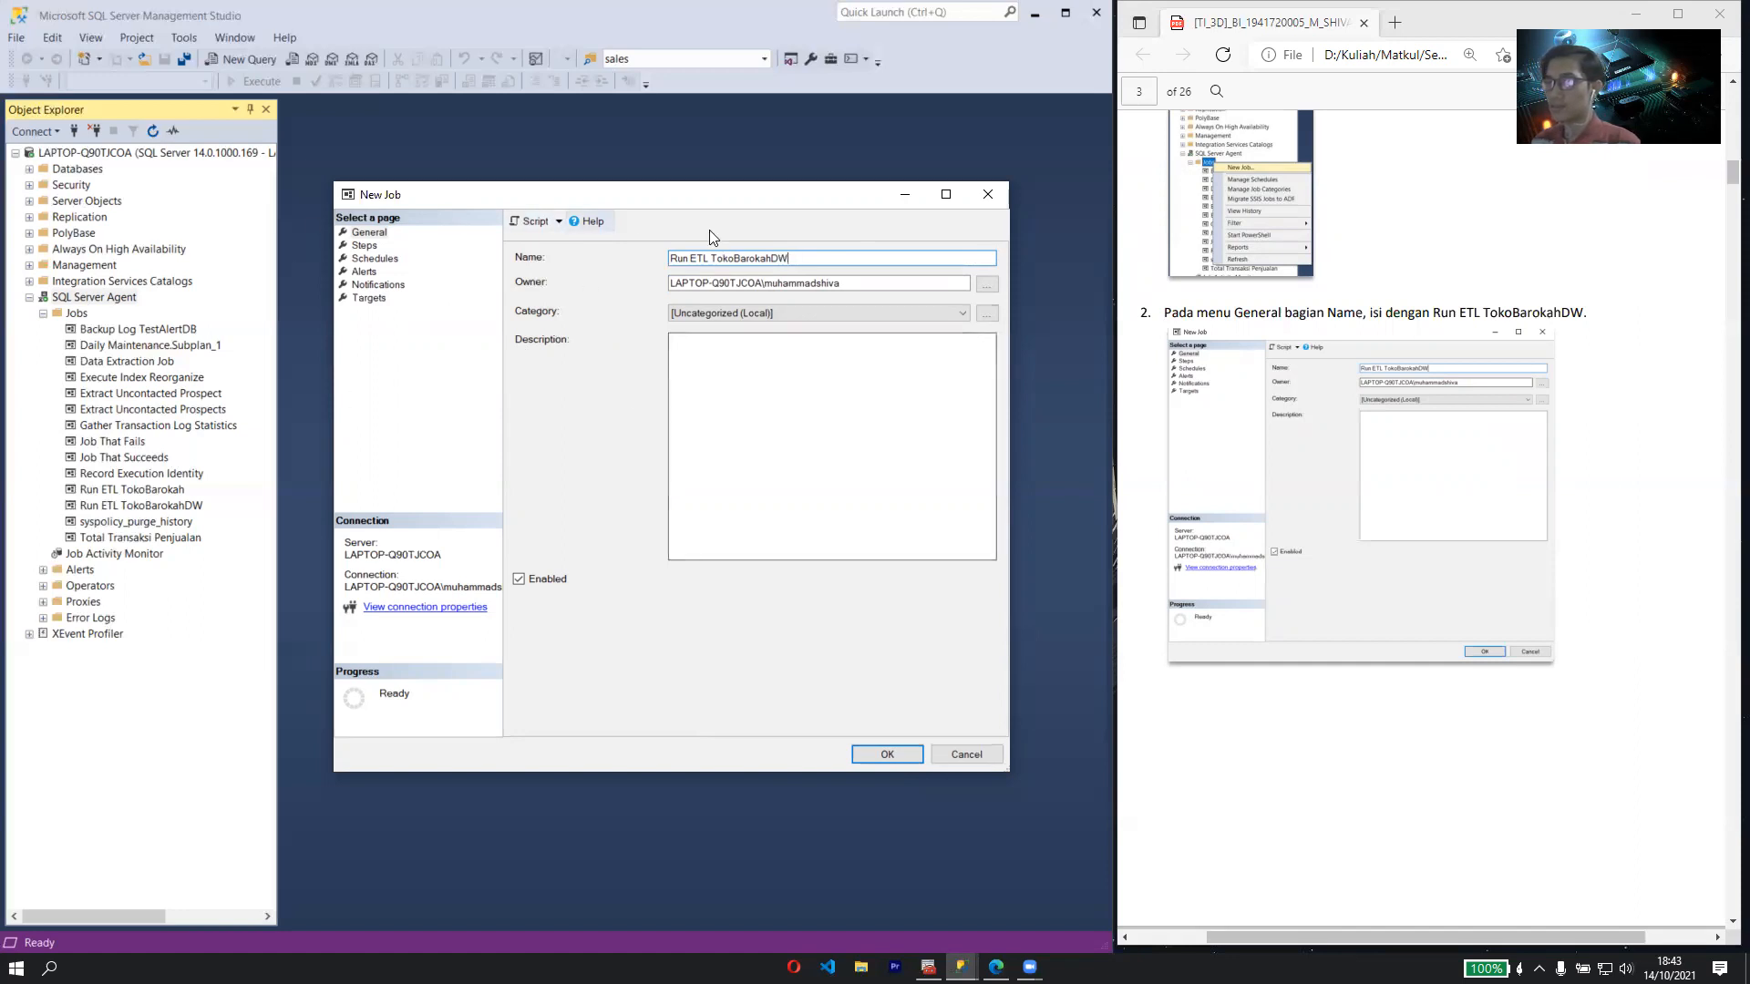
- Add a new step to the job and name it "Run LoadDimBarang"
left_click(374, 244)
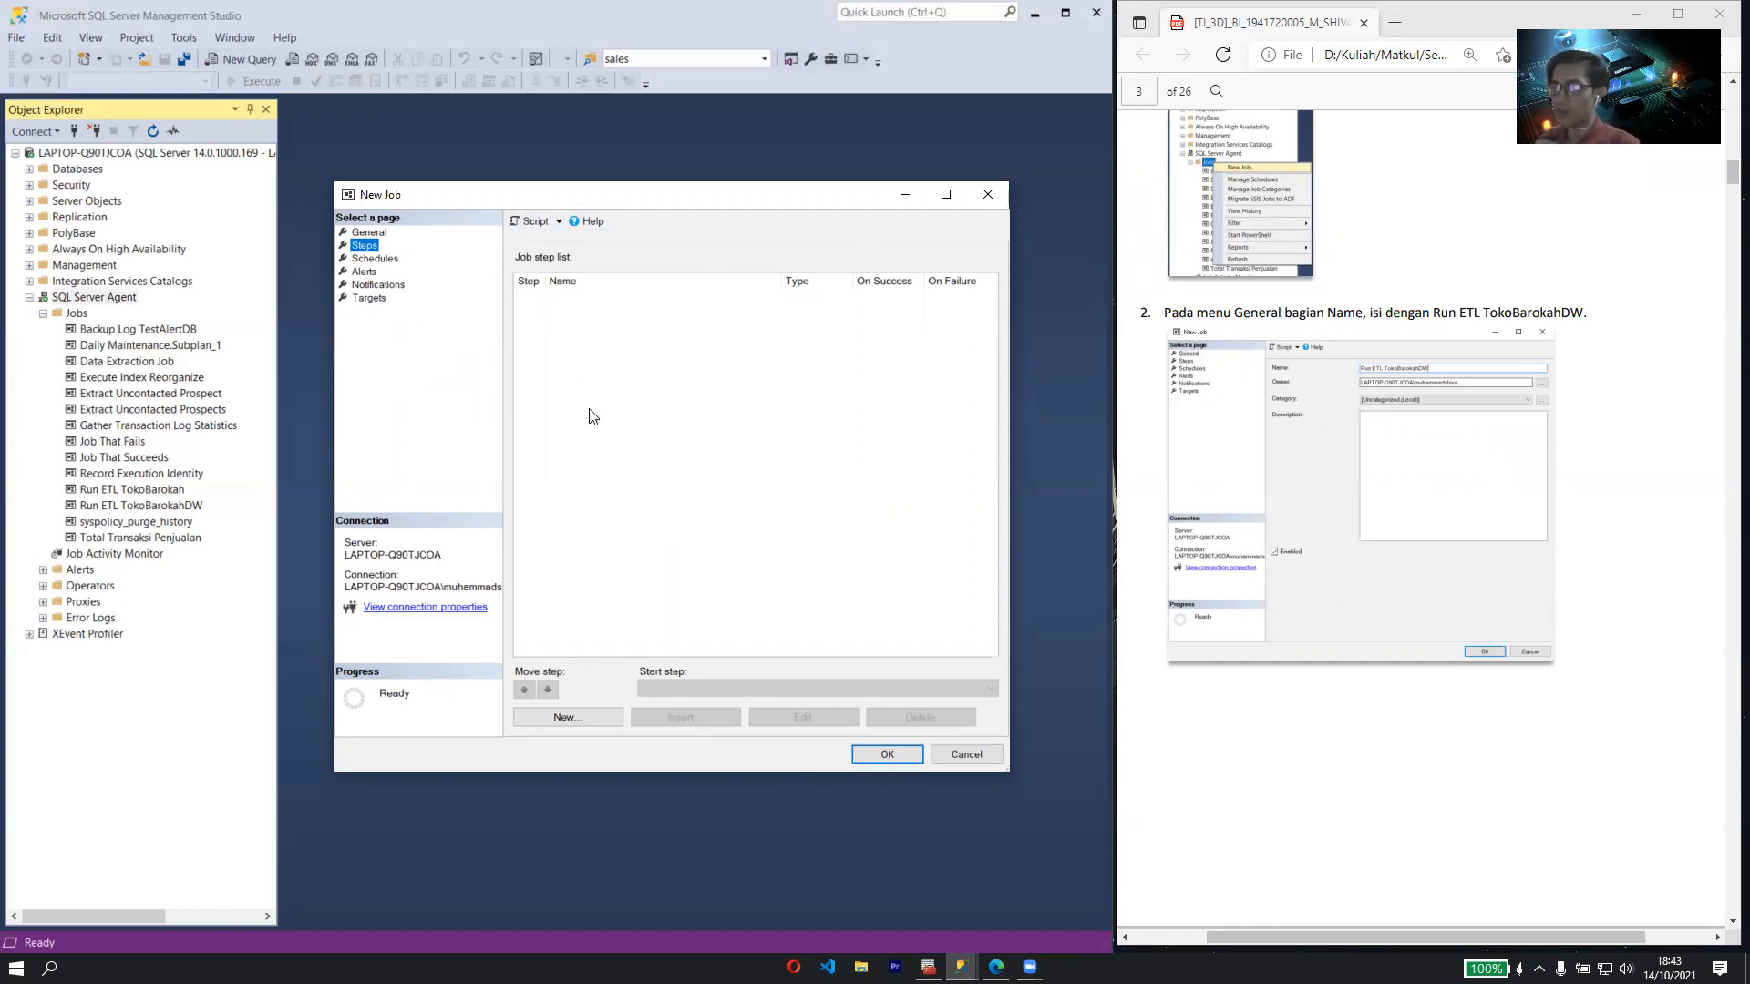
left_click(603, 718)
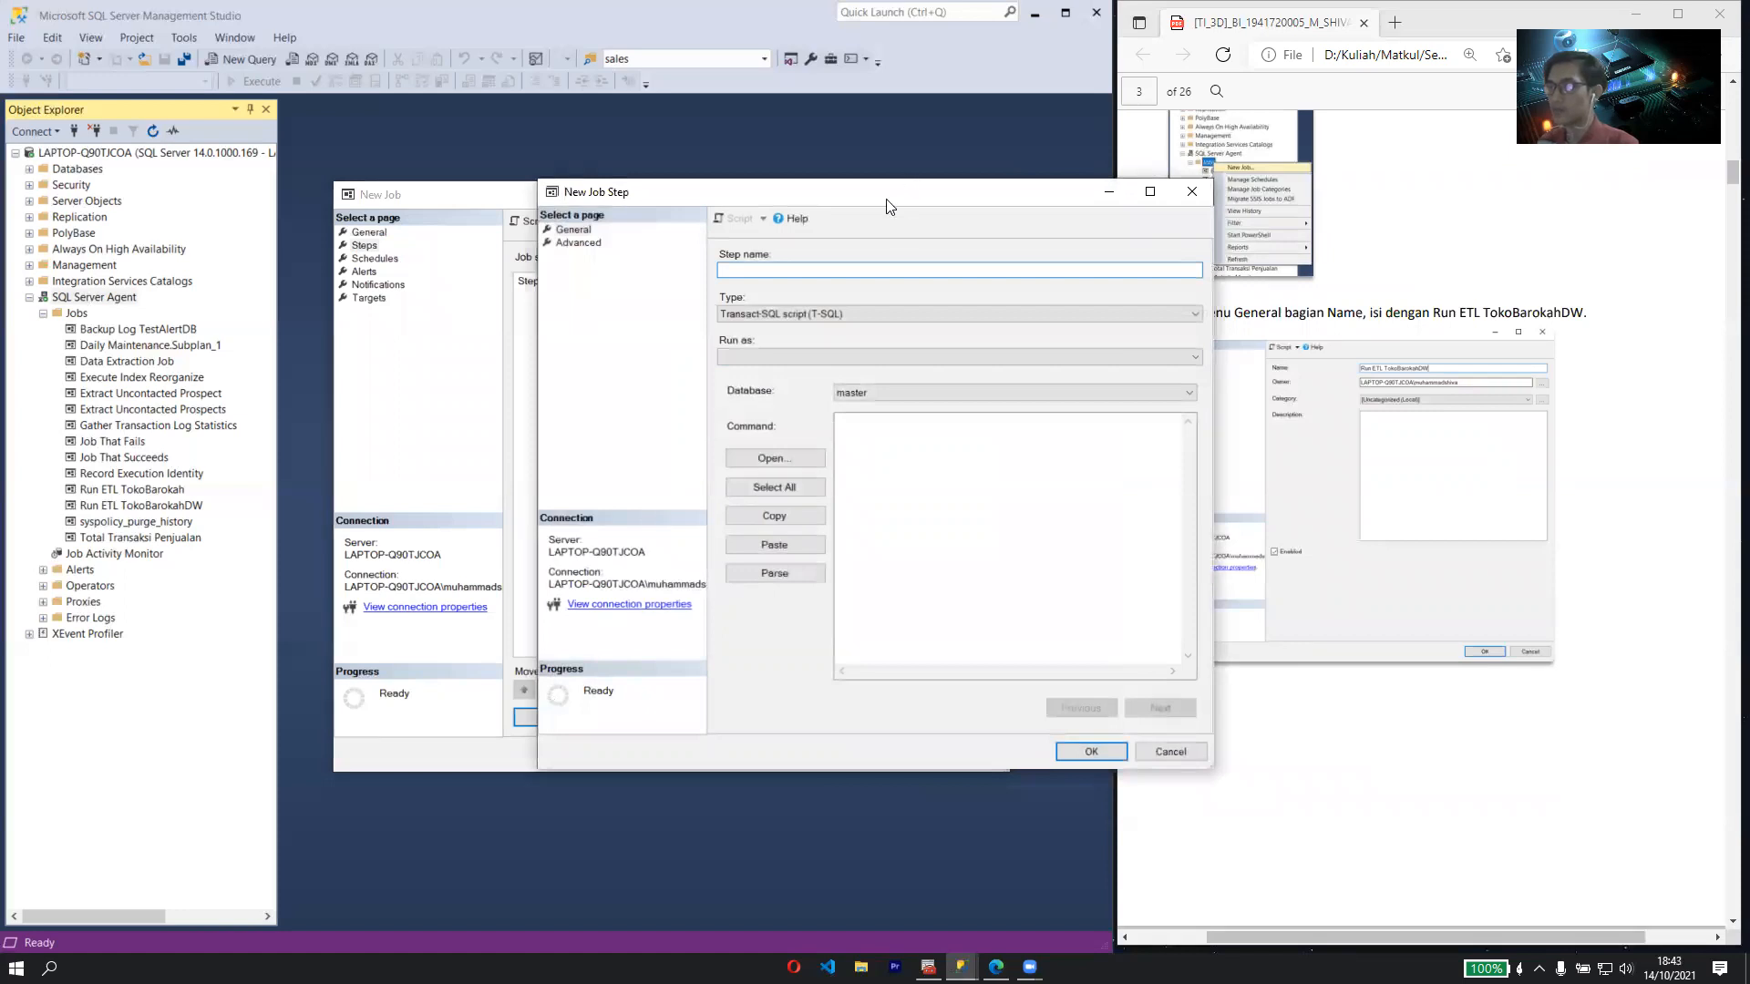
left_click_drag(888, 206, 703, 206)
scroll(1268, 379, "down", 5)
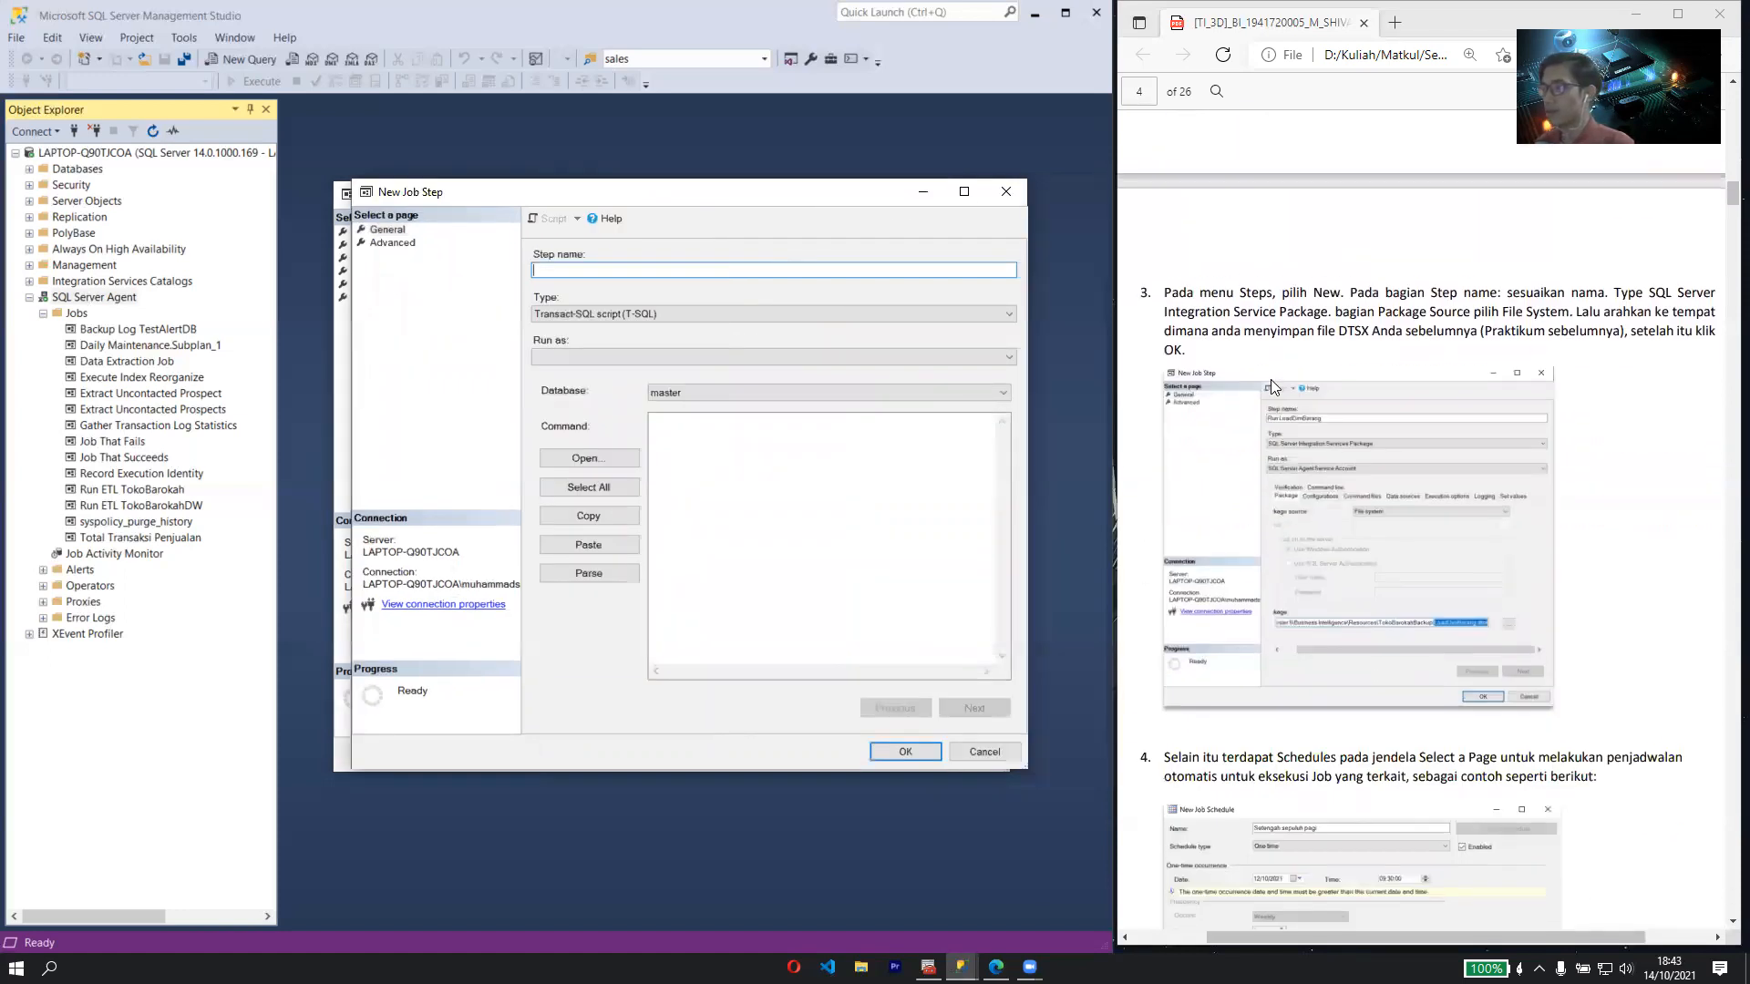
scroll(1283, 379, "up", 3)
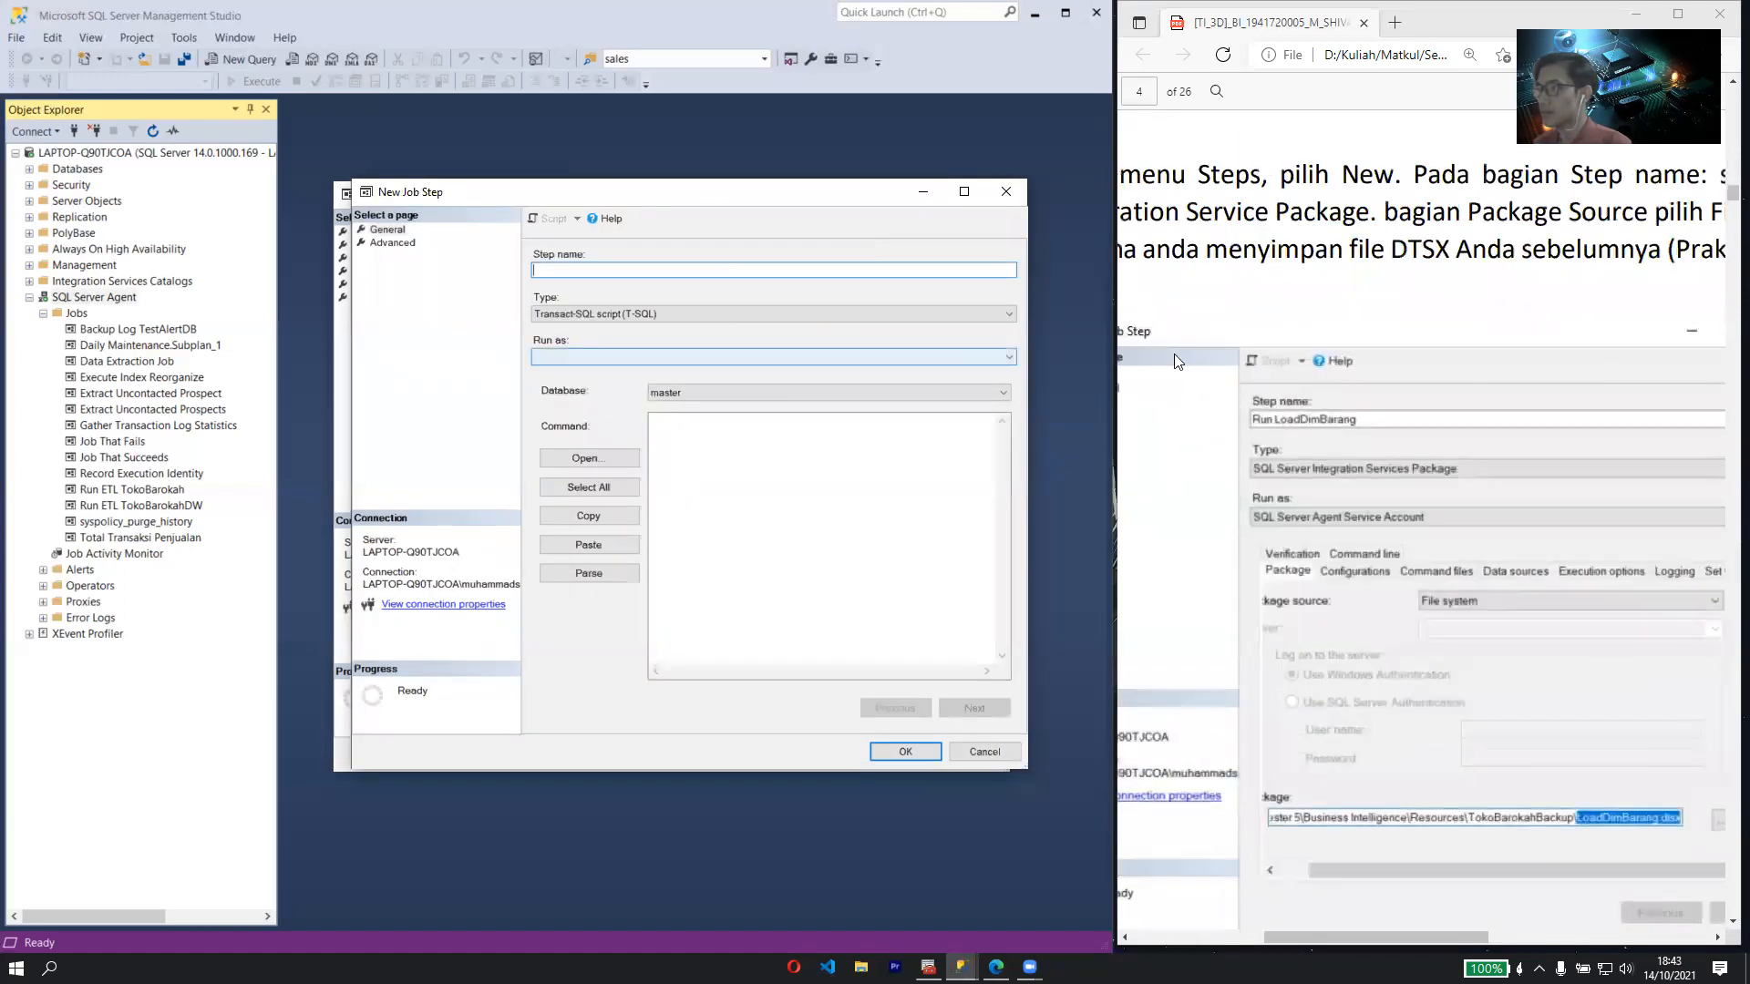
type("R")
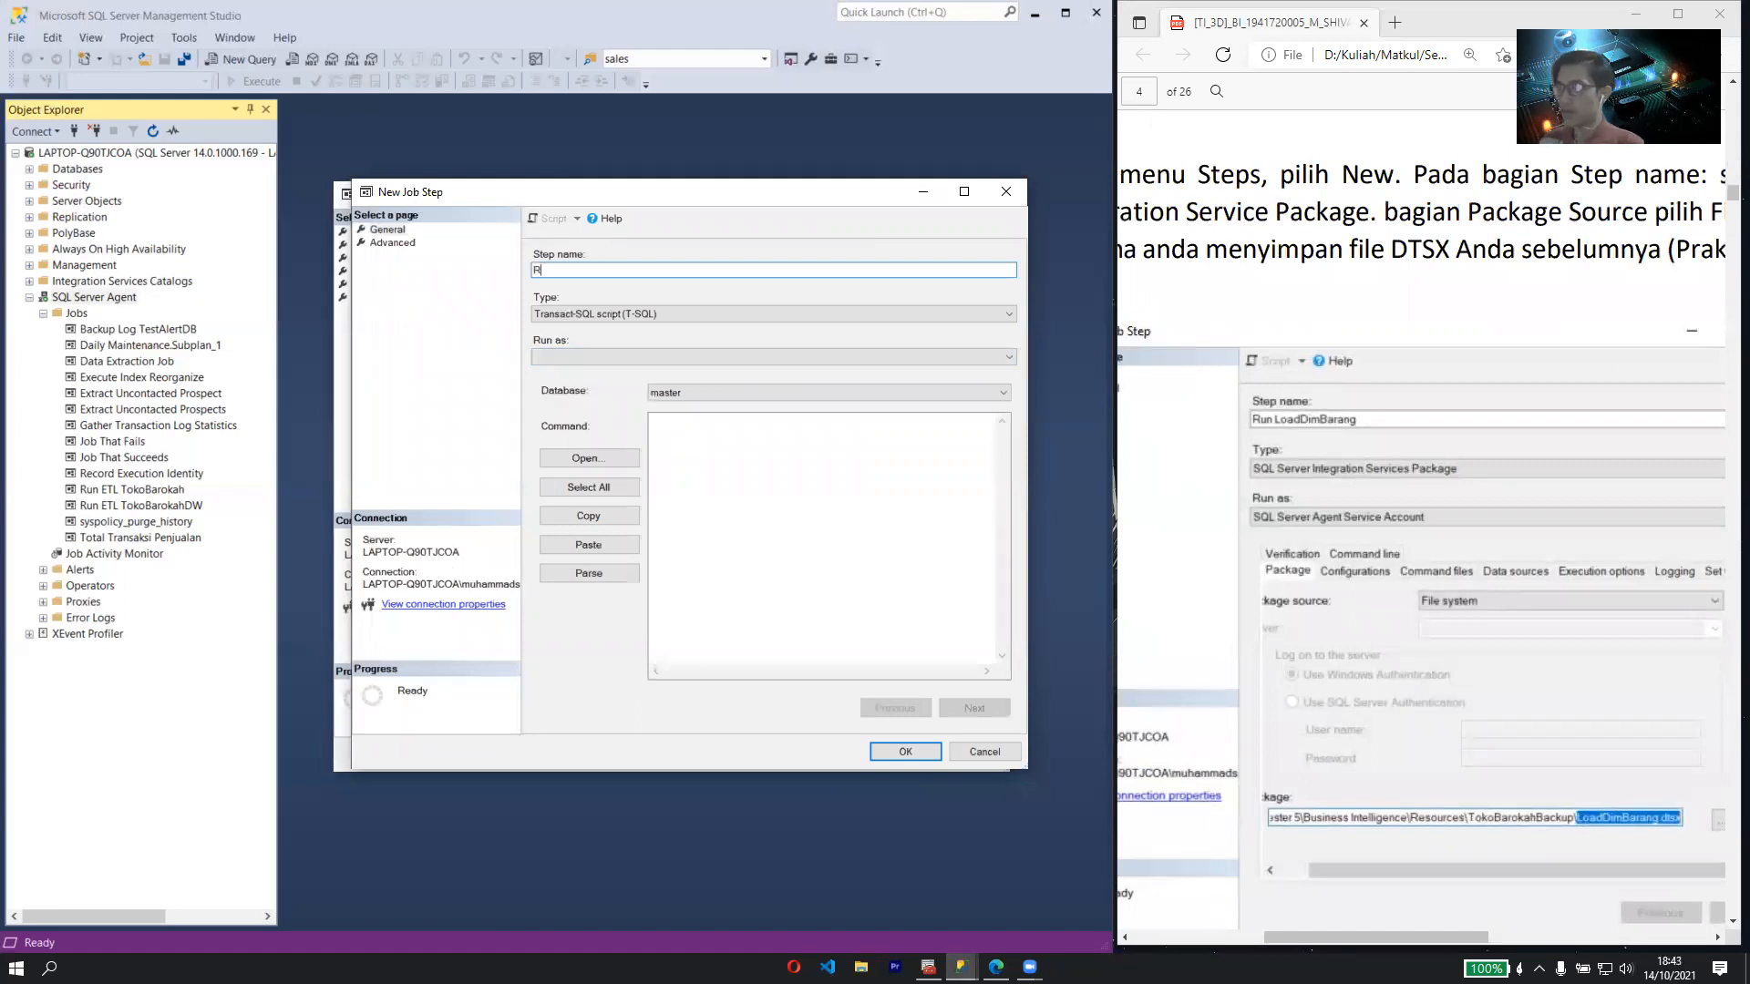
type("un LoadD")
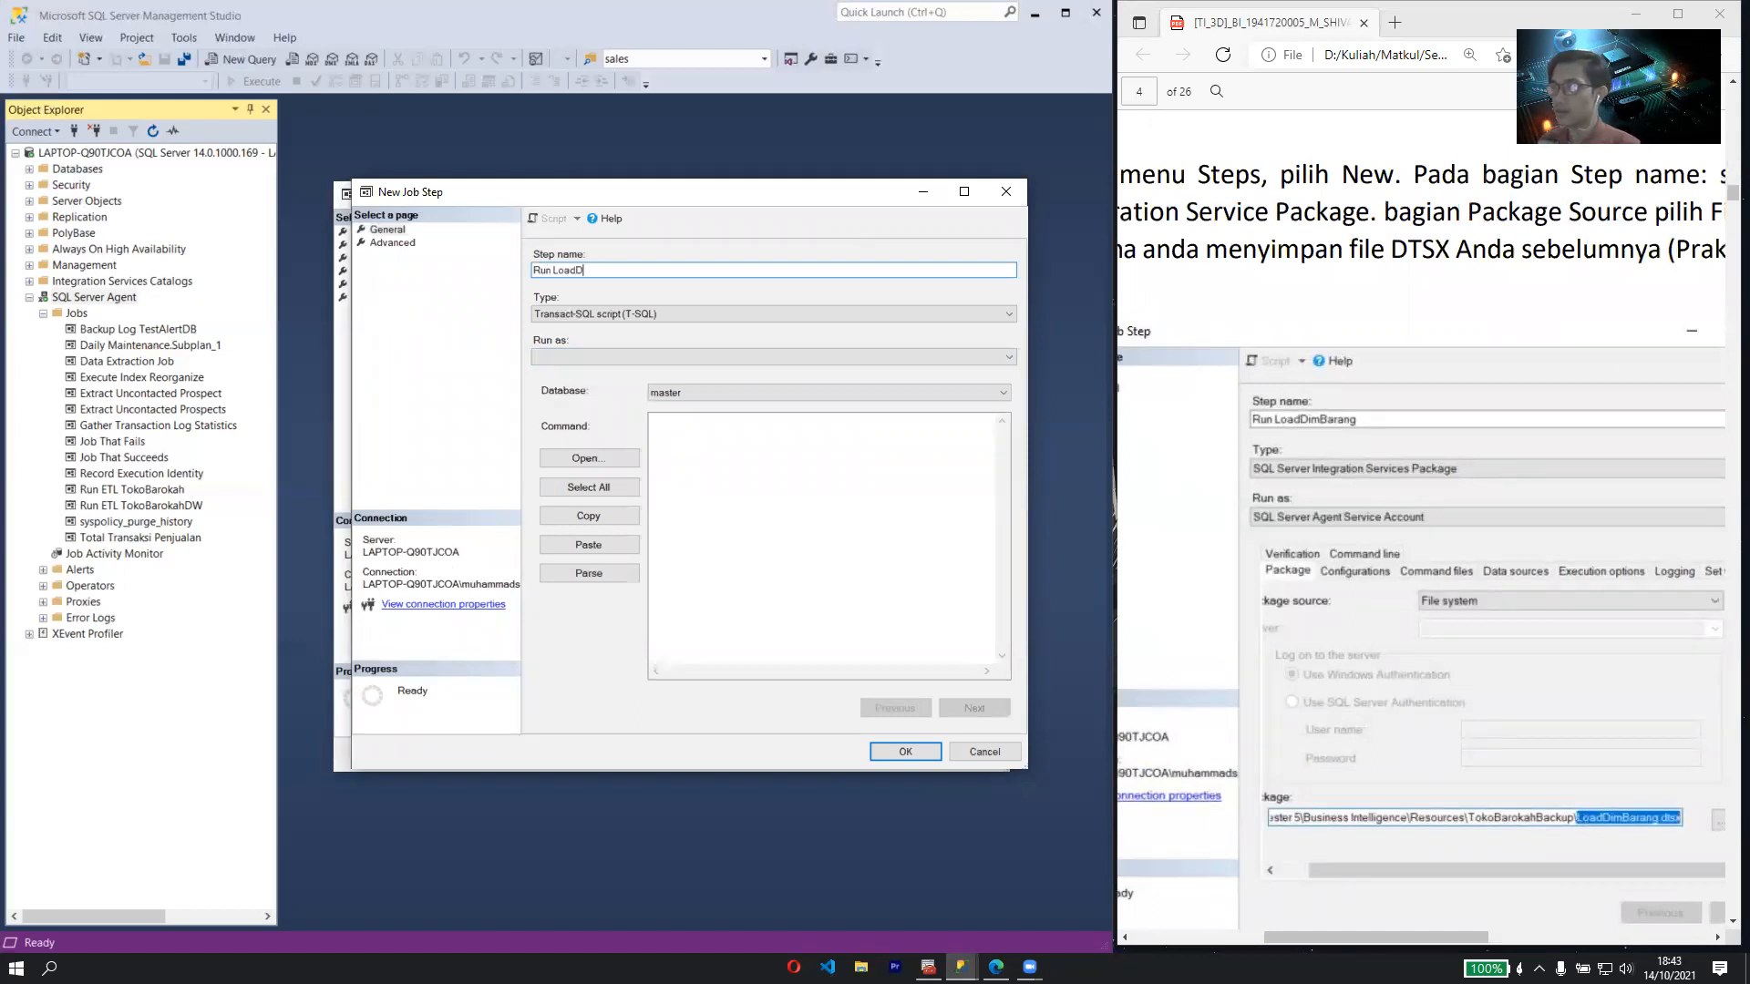
type("imBarang")
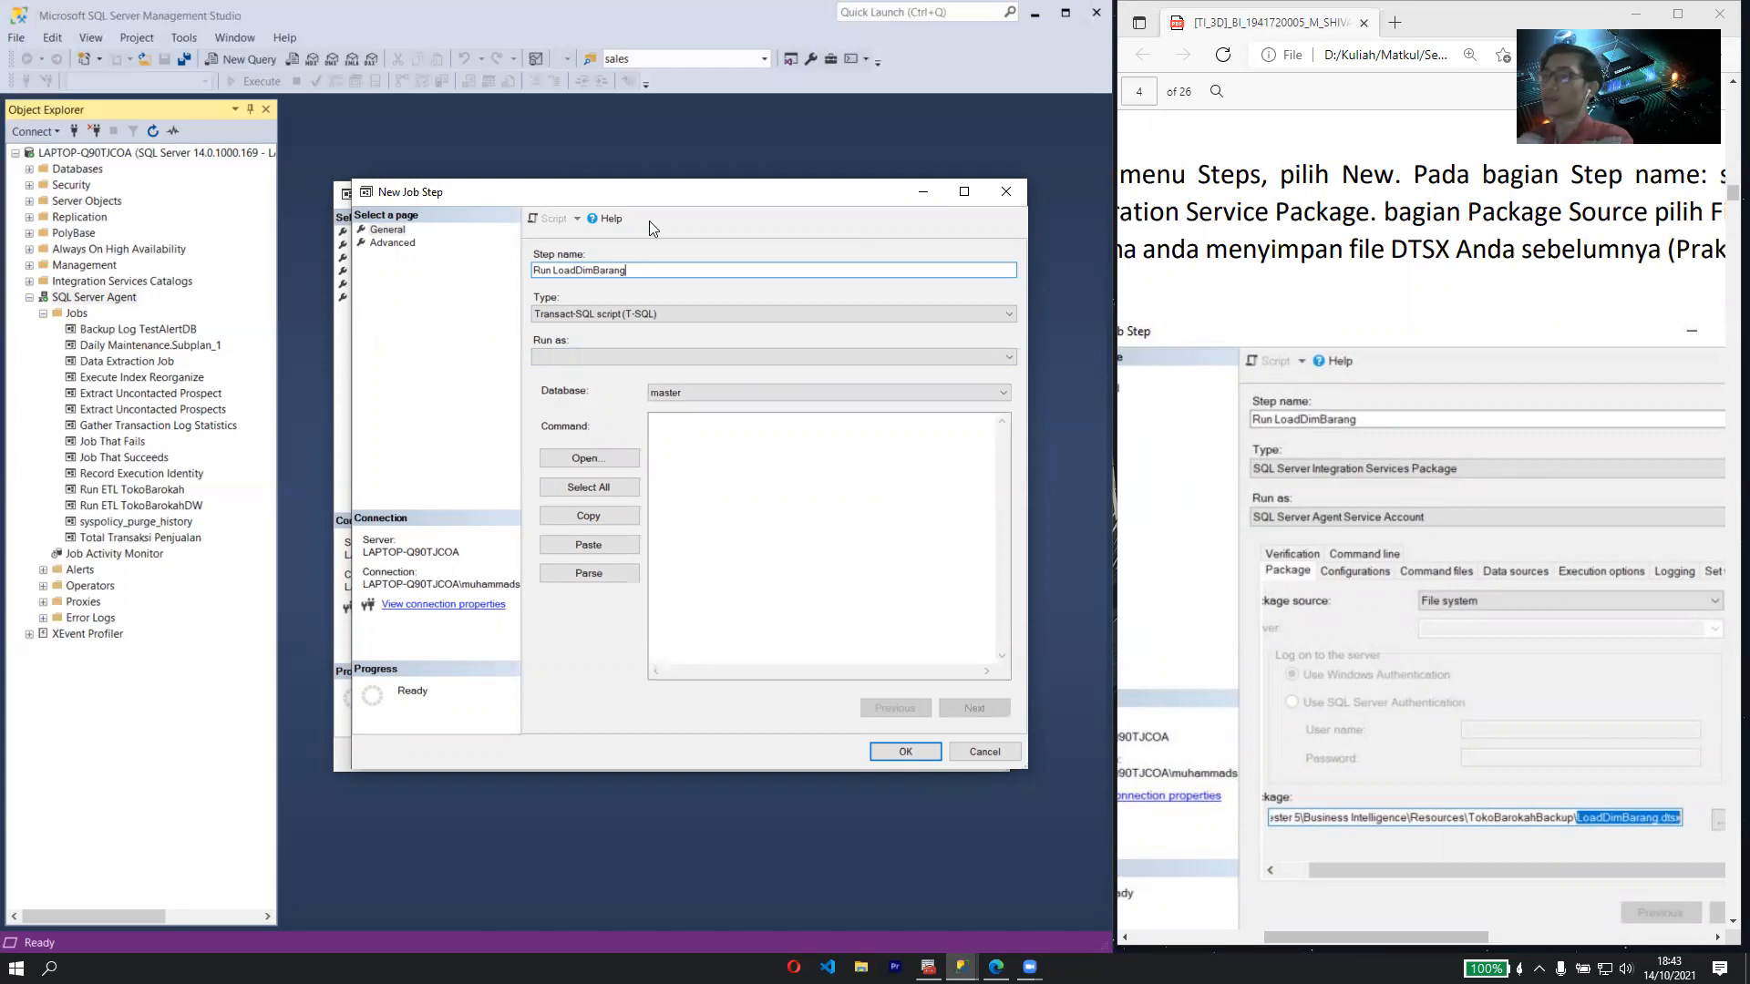
- Set the job step's type to SQL Server Integration Services Package and its package source to File system
left_click(646, 314)
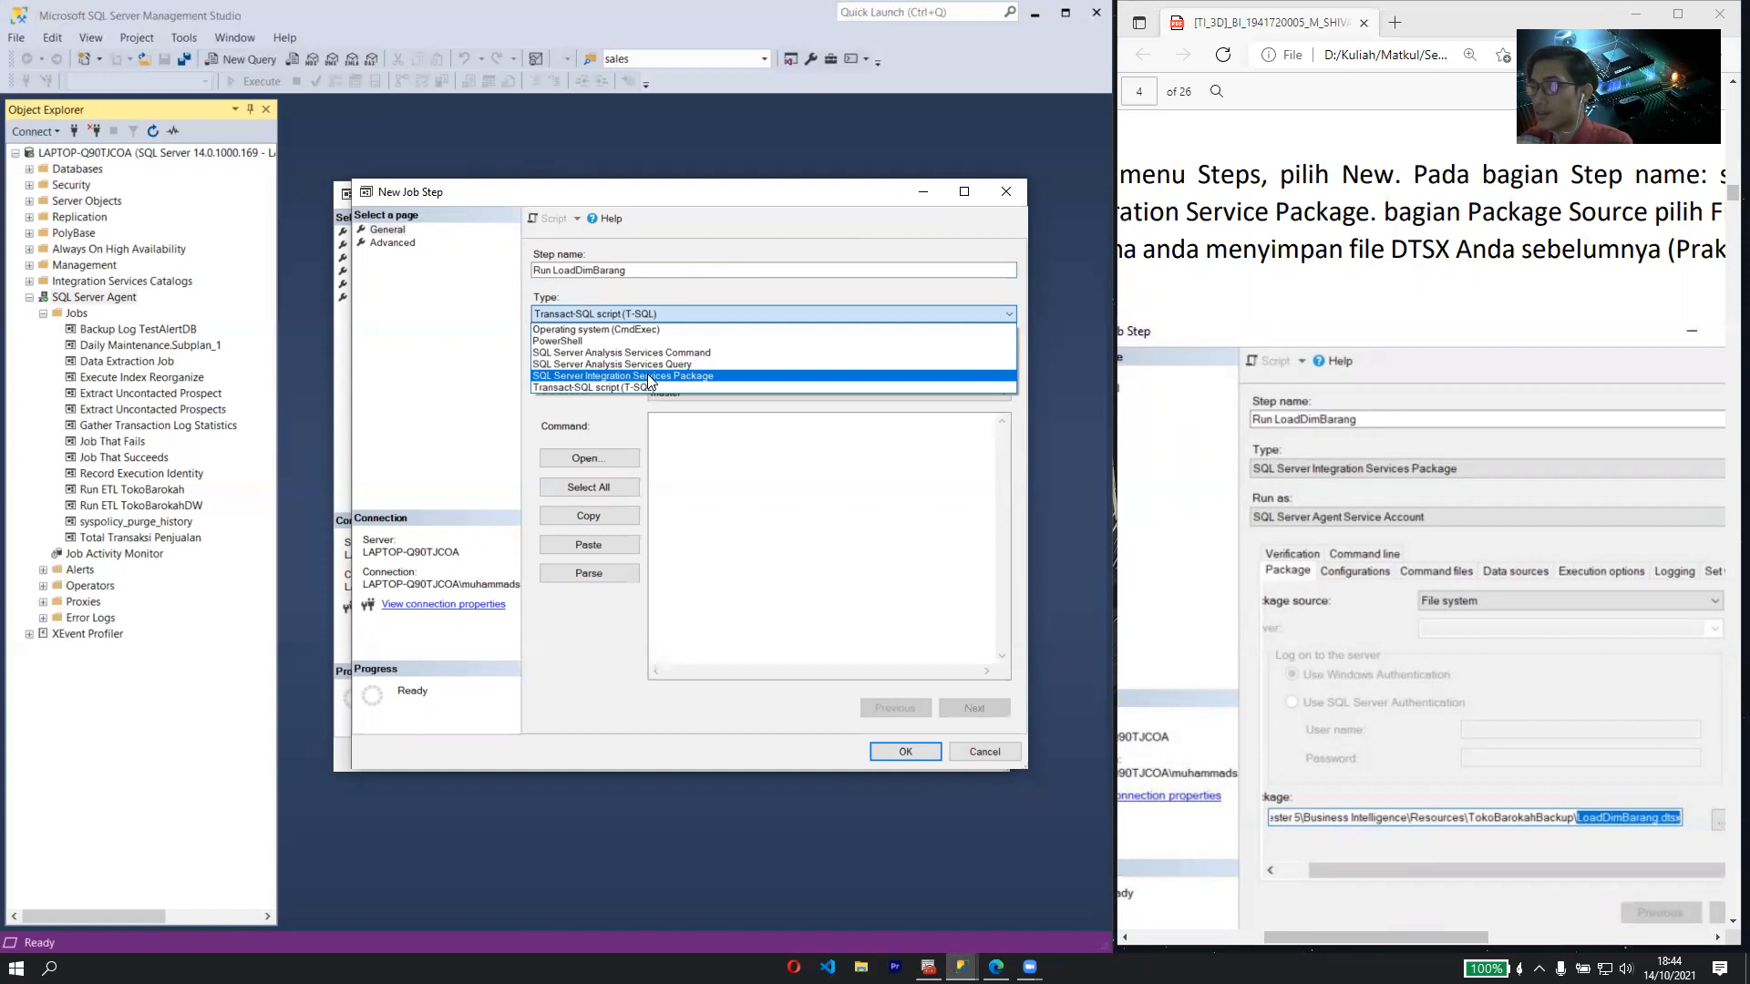
left_click(650, 375)
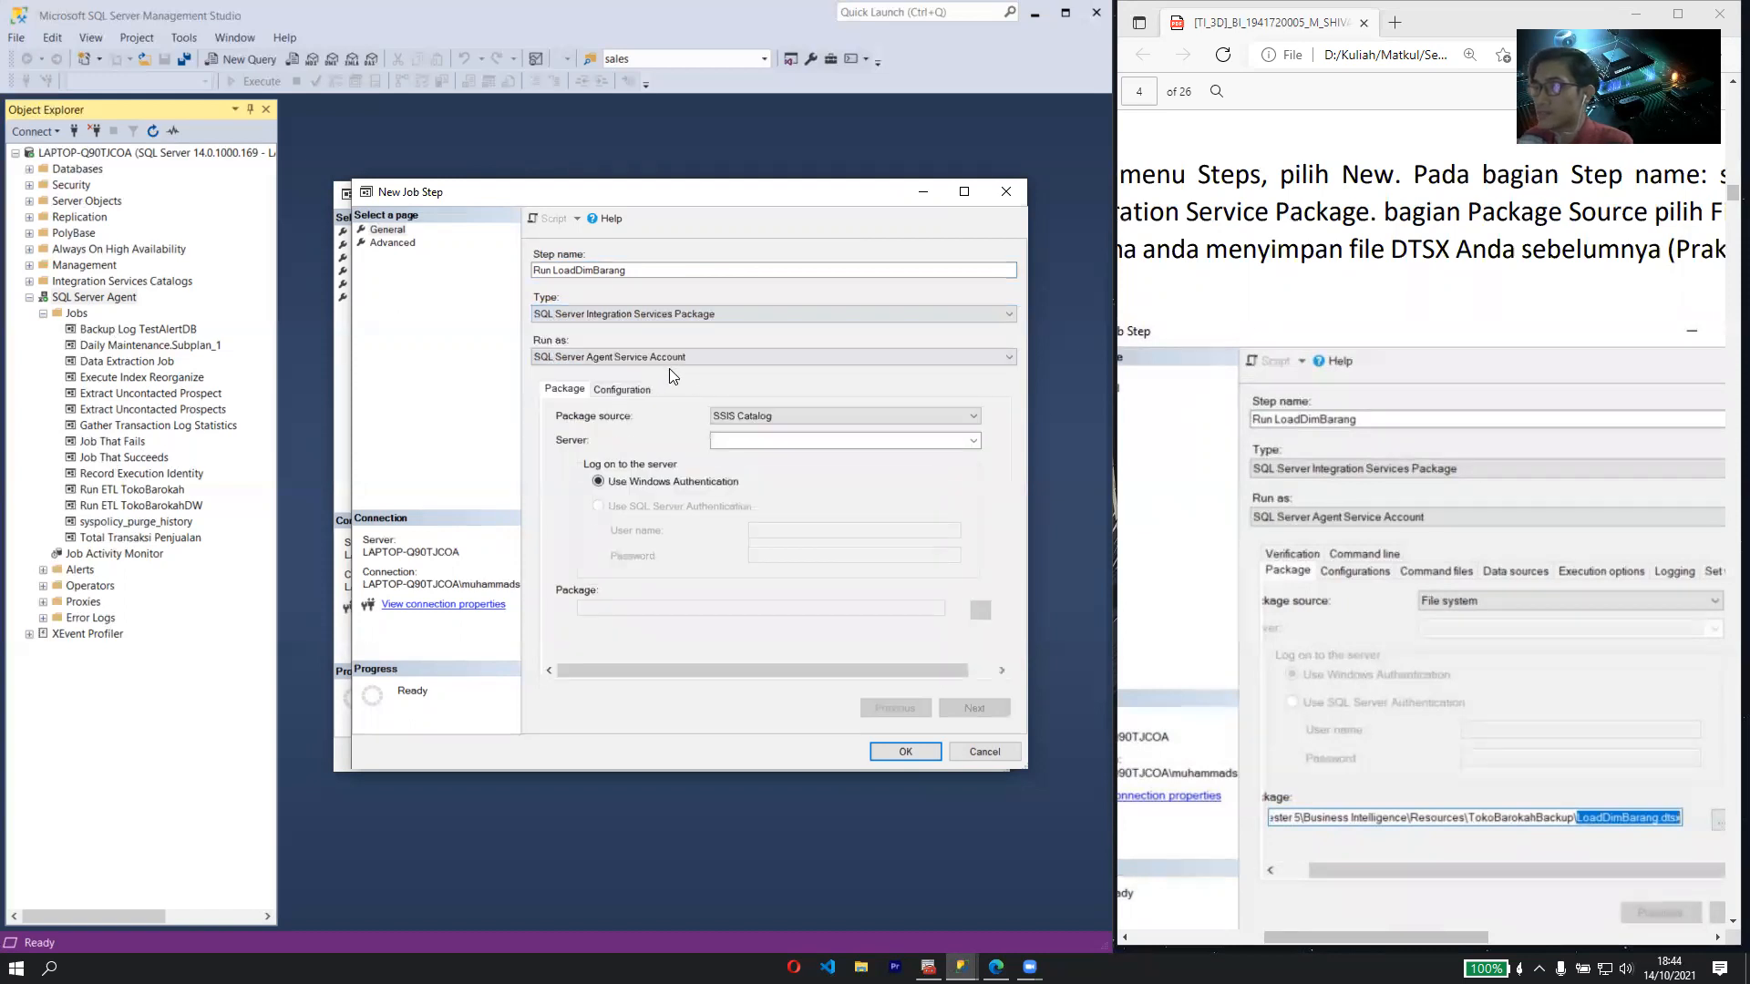
left_click(777, 412)
left_click(775, 443)
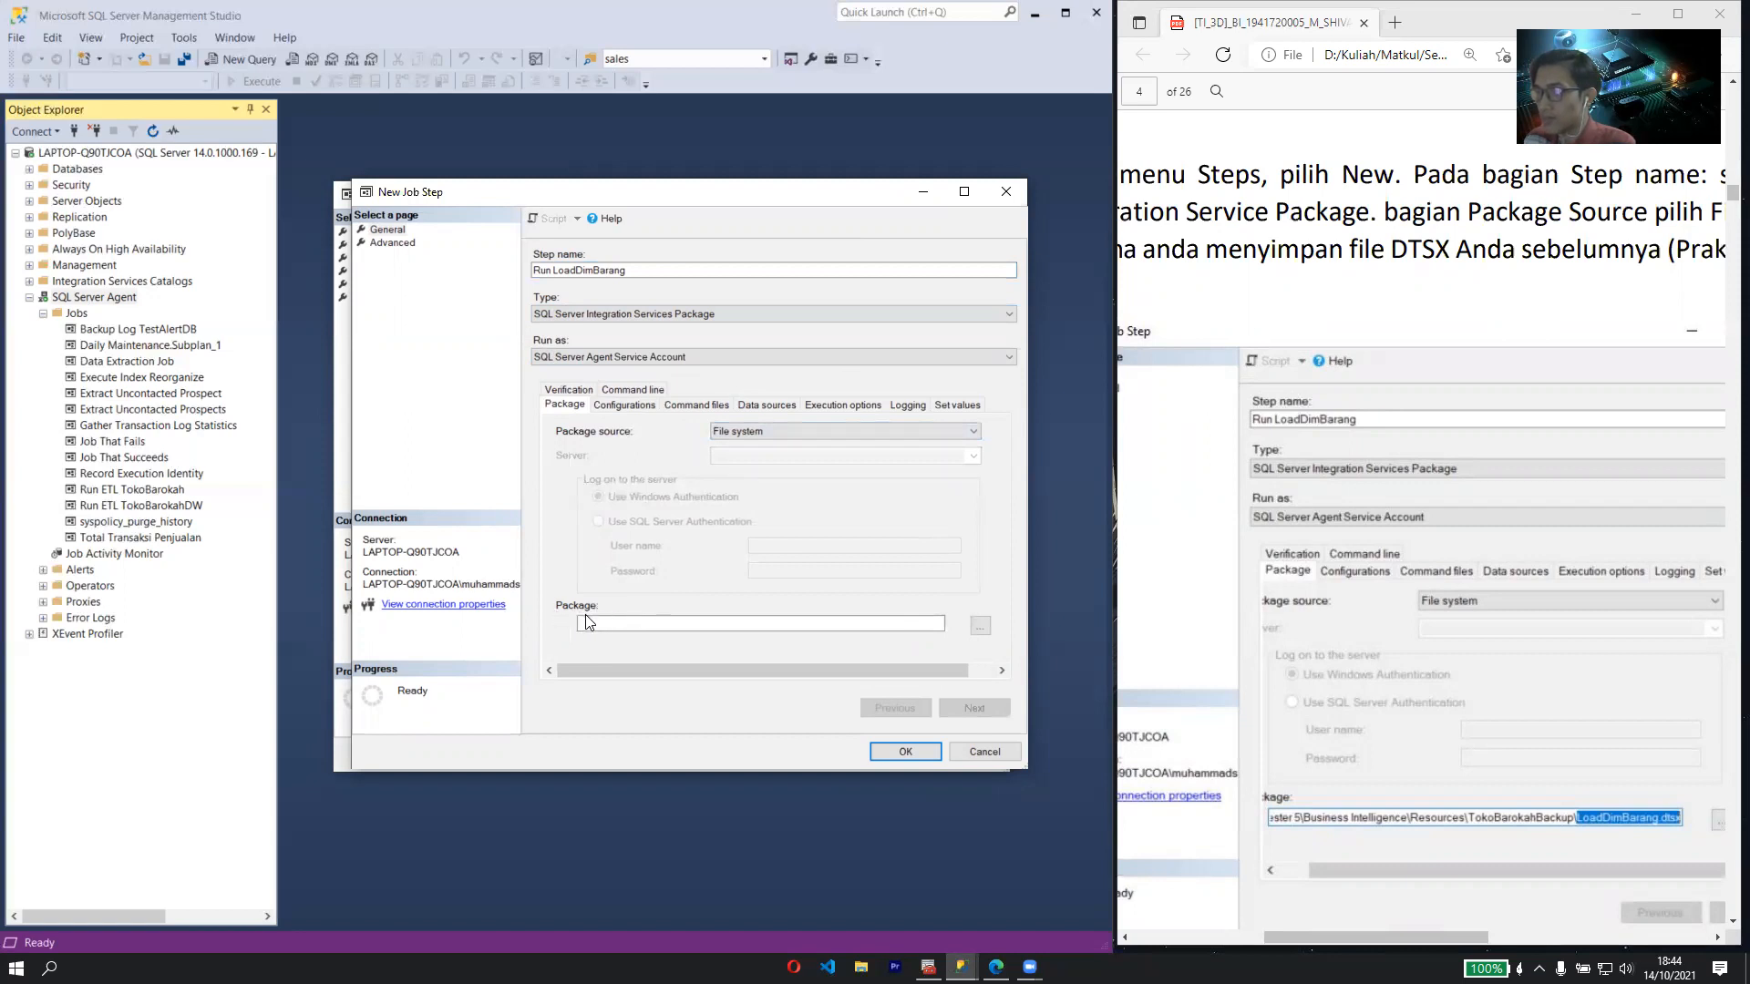
- Choose LoadDimBarang.dtsx from the Resources folder as the job step's package and save the step
left_click(979, 626)
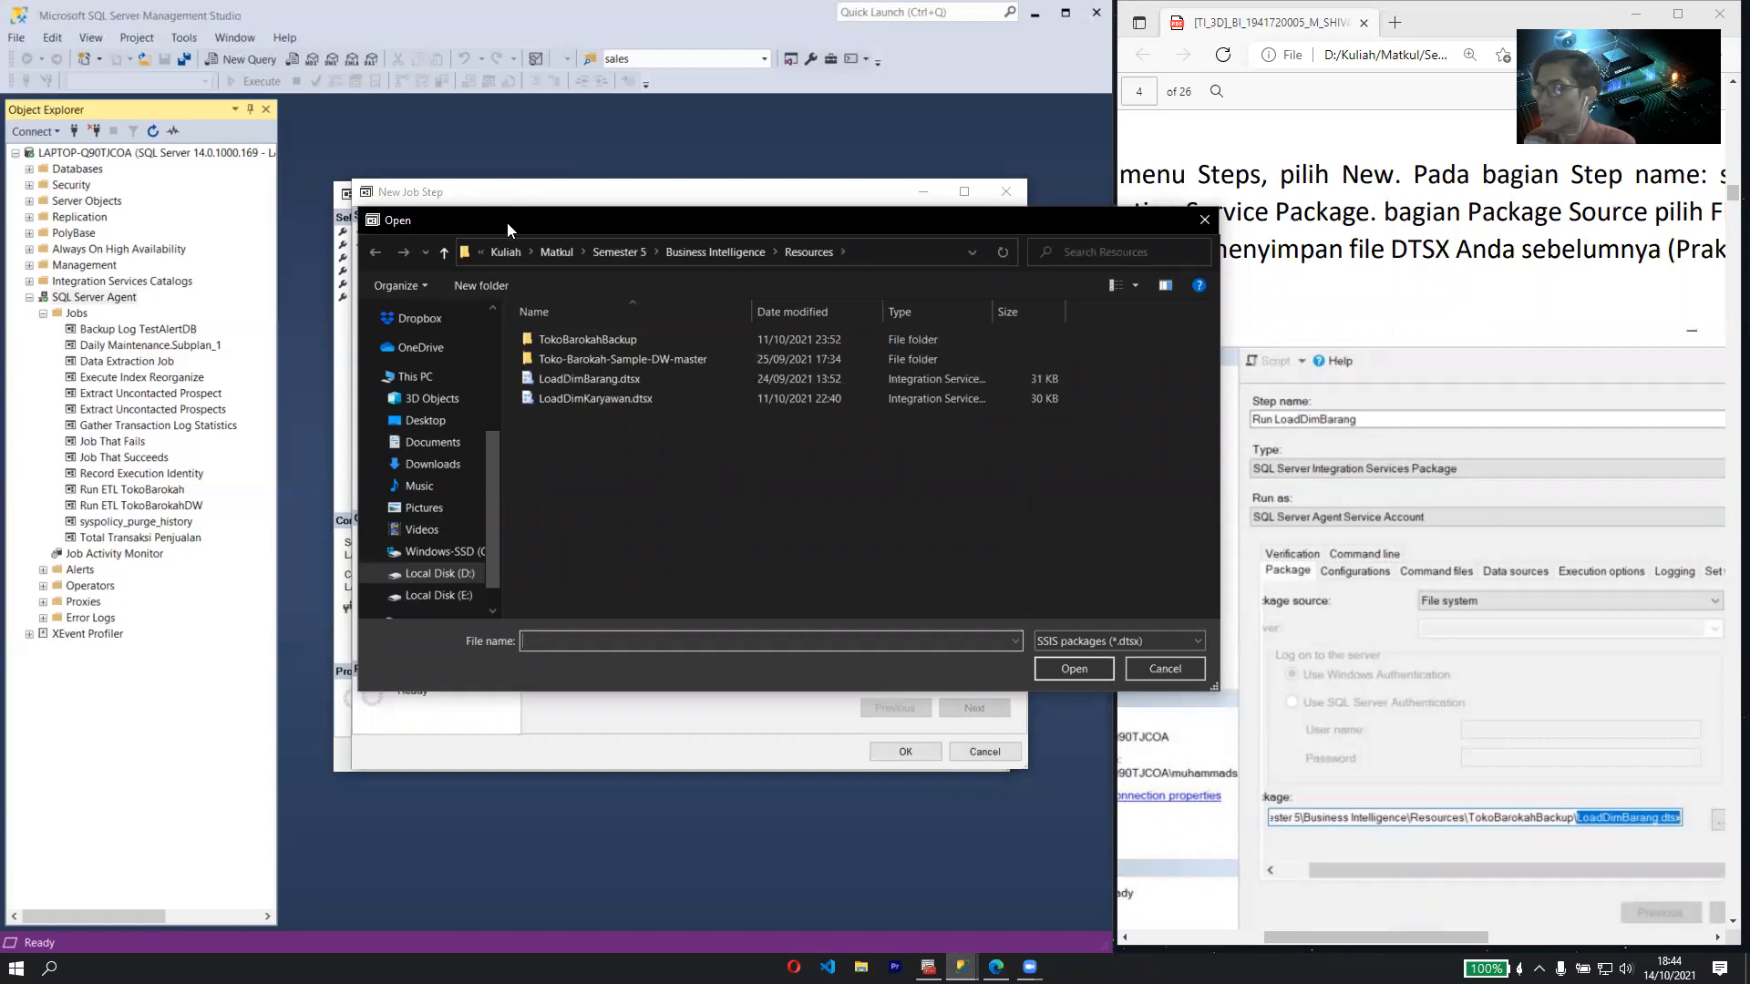
left_click_drag(507, 222, 705, 197)
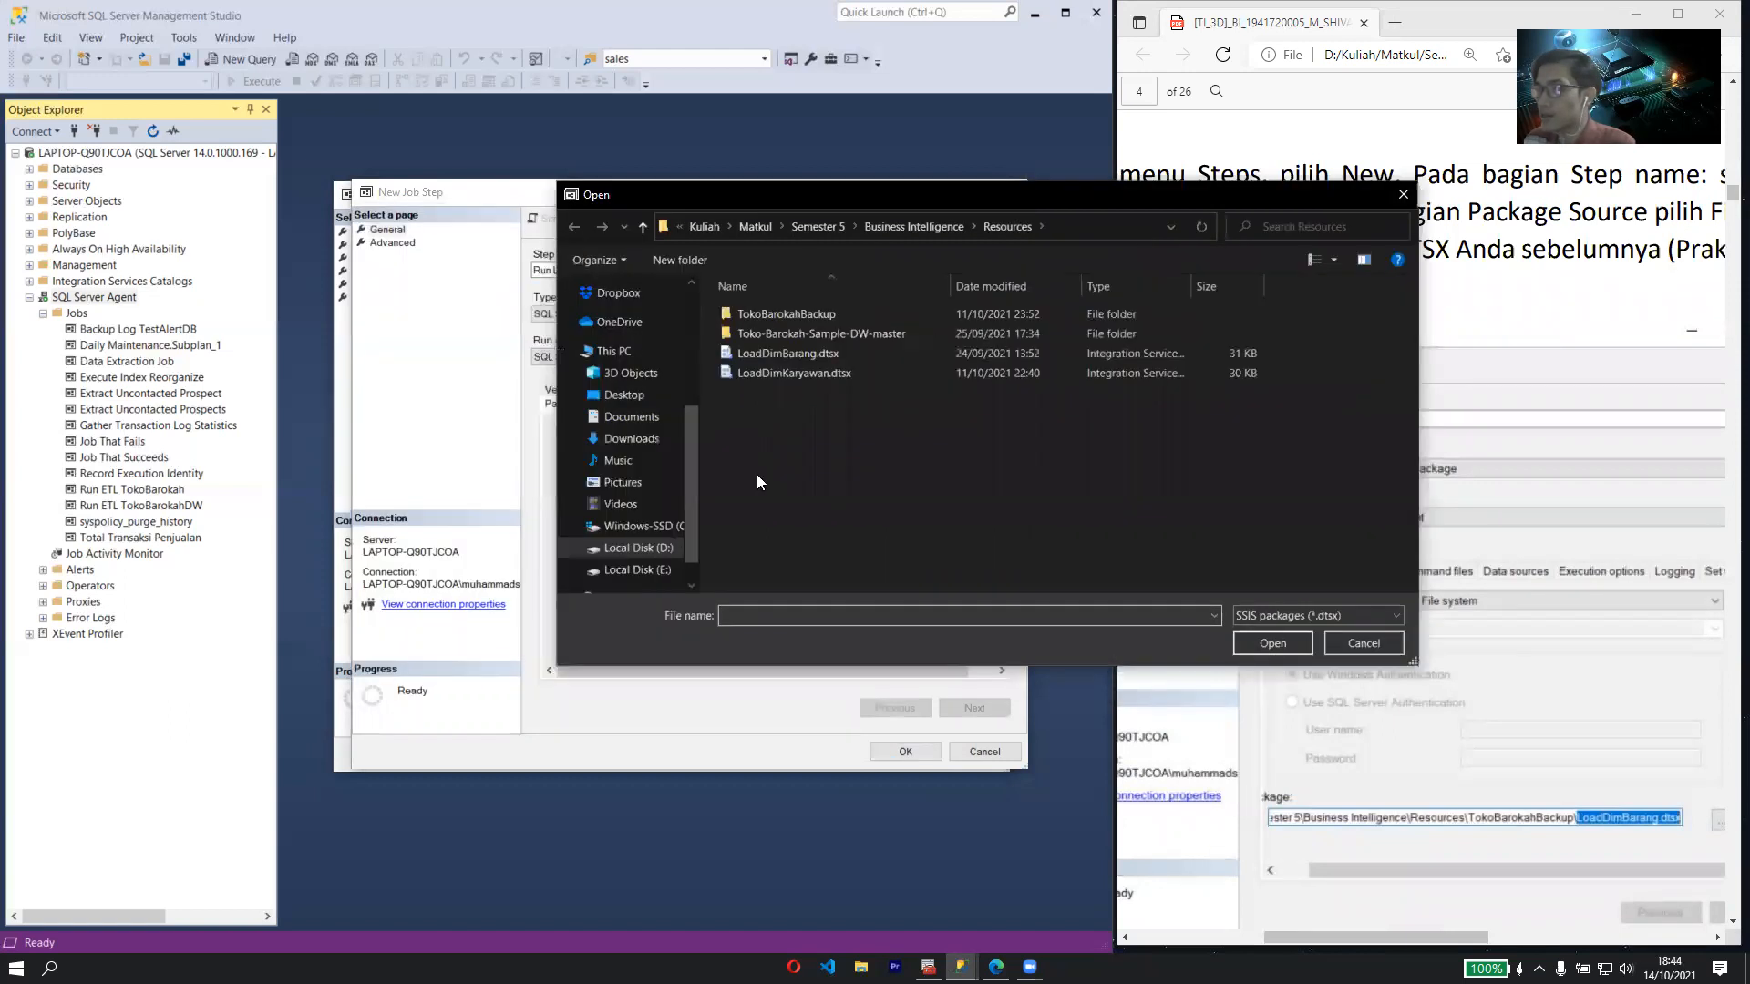
left_click(735, 356)
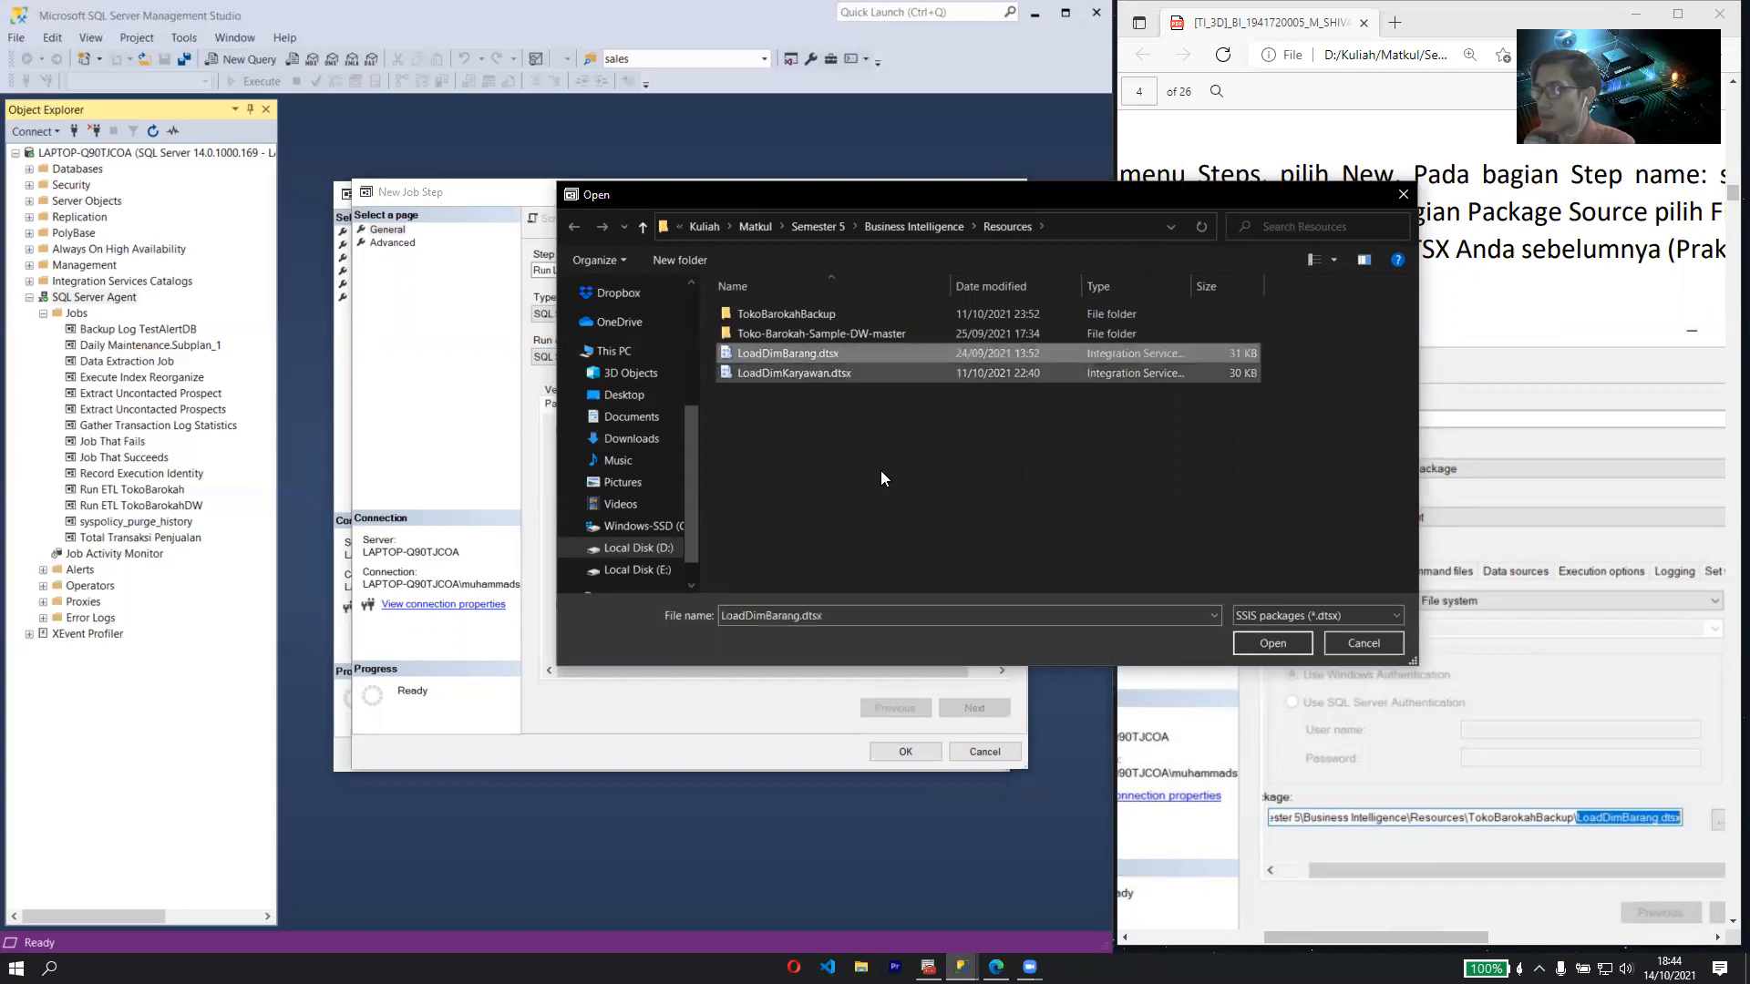
left_click(1276, 648)
left_click_drag(869, 671, 895, 671)
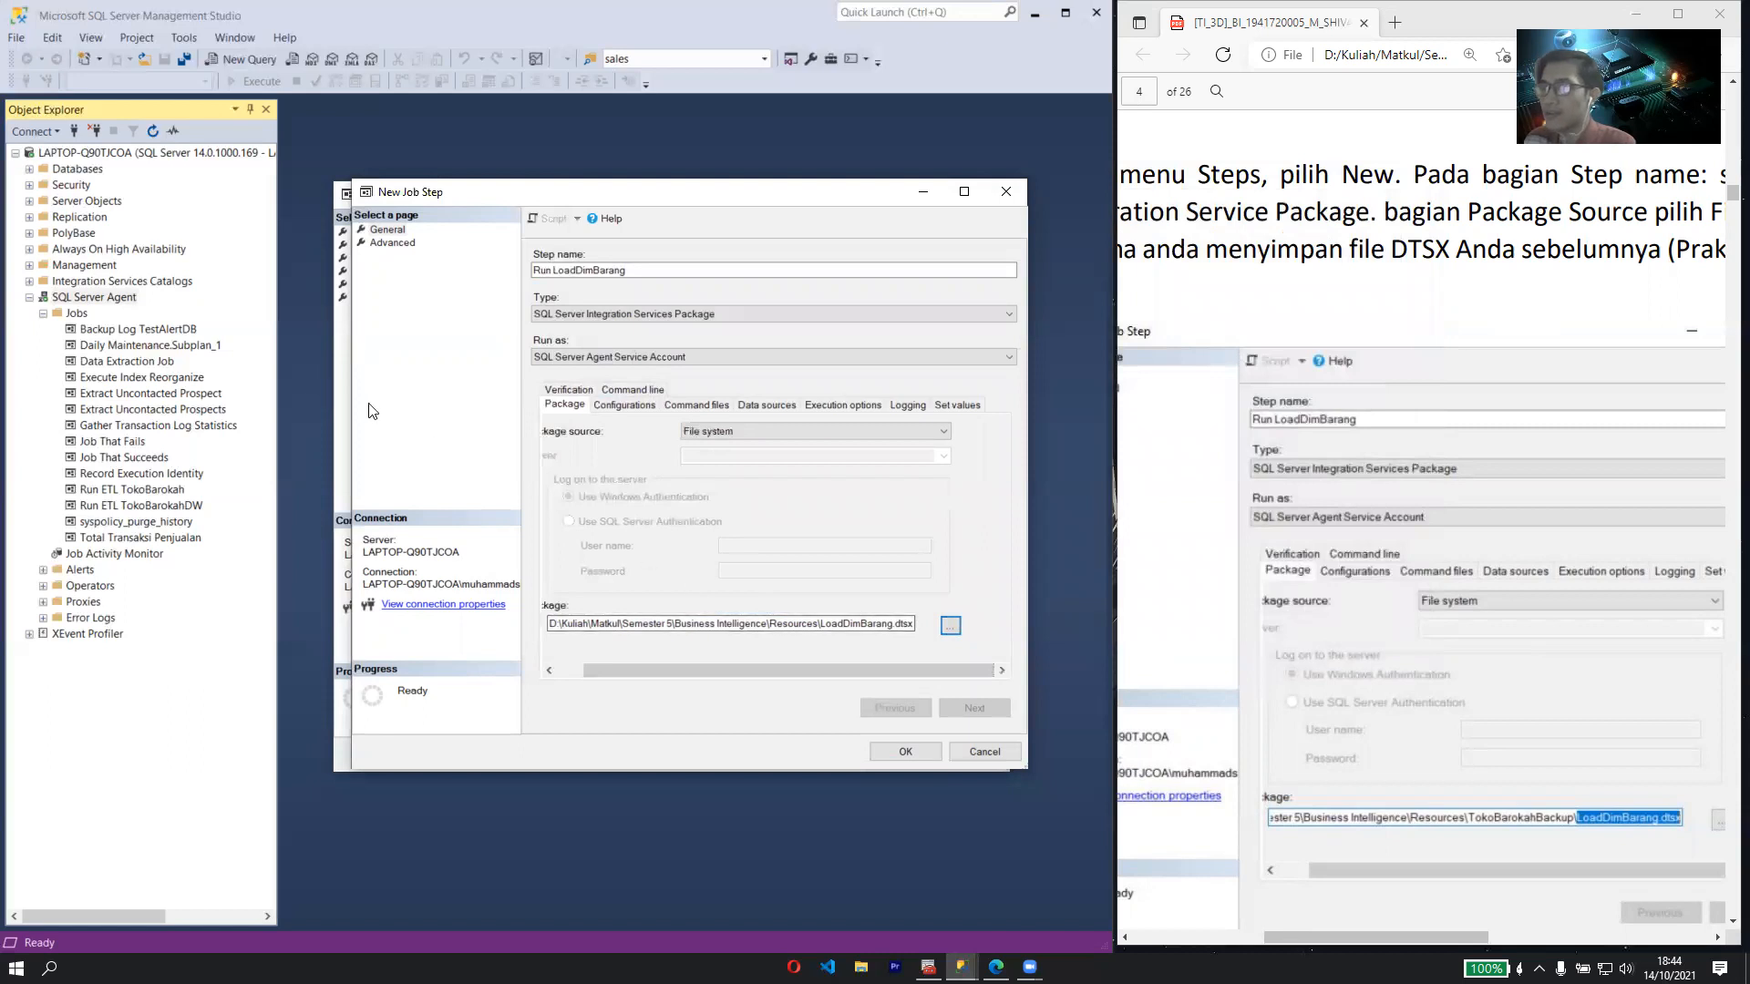
left_click(902, 751)
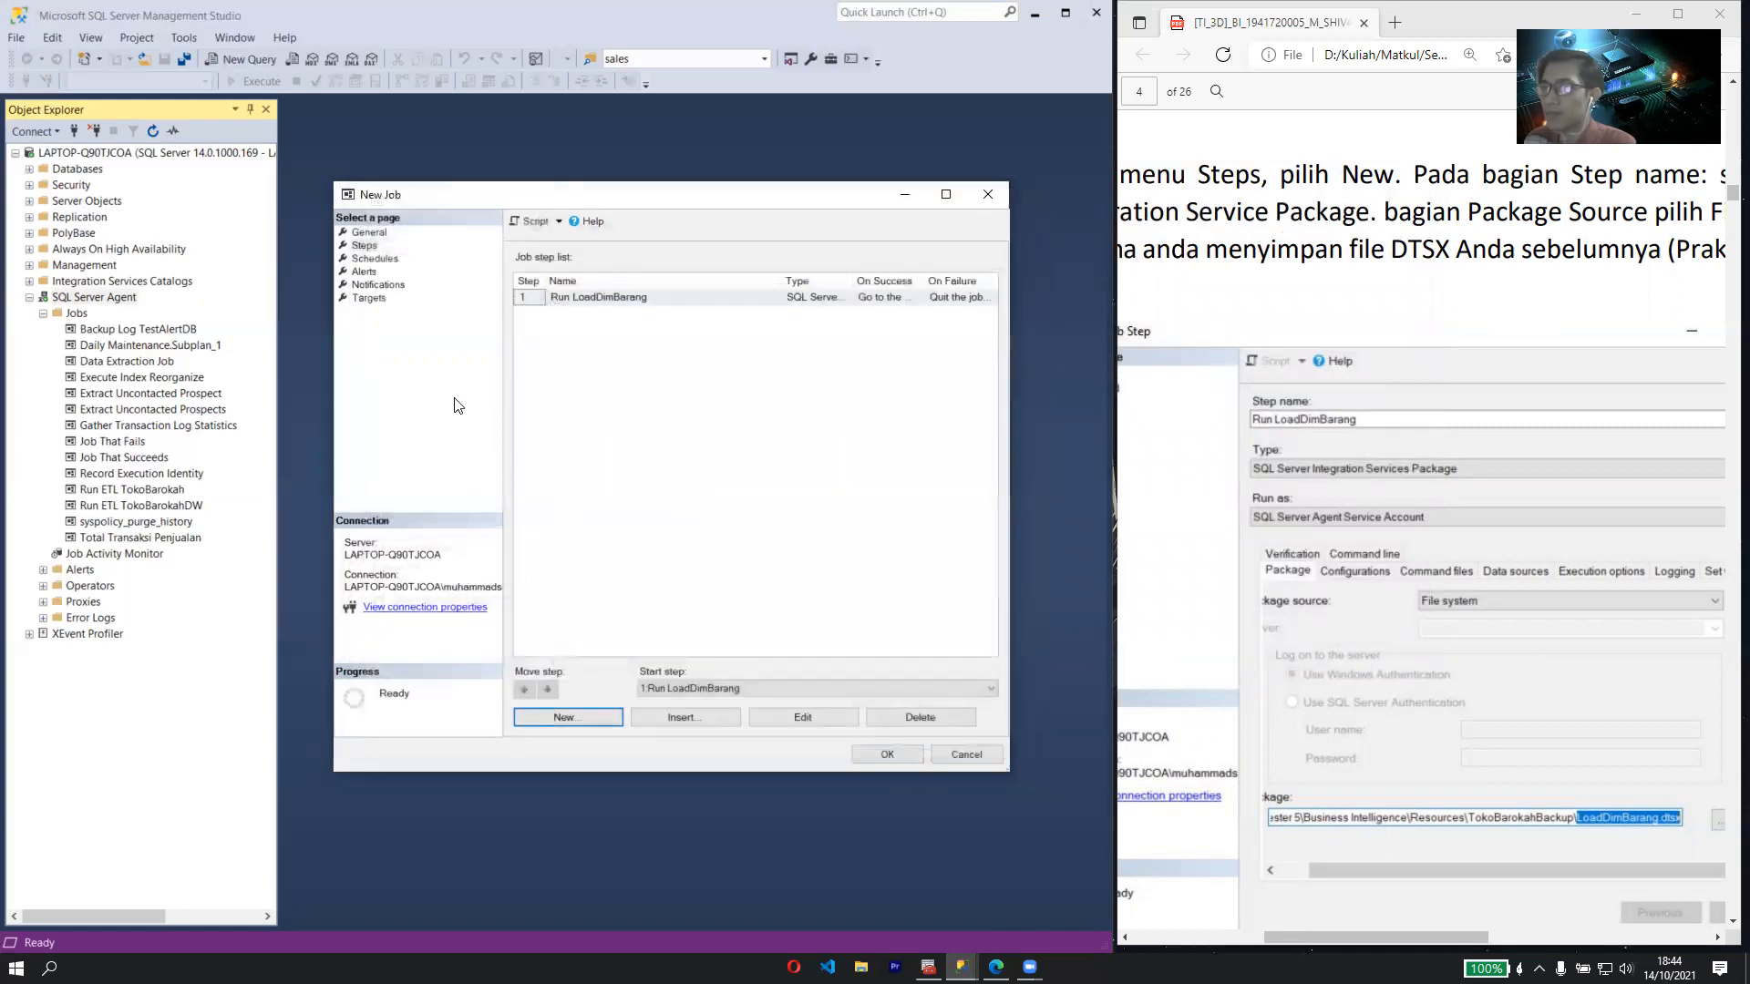
- Add a new schedule to the job and name it "Setengah sepuluh pagi", following the report's schedule example
left_click(389, 261)
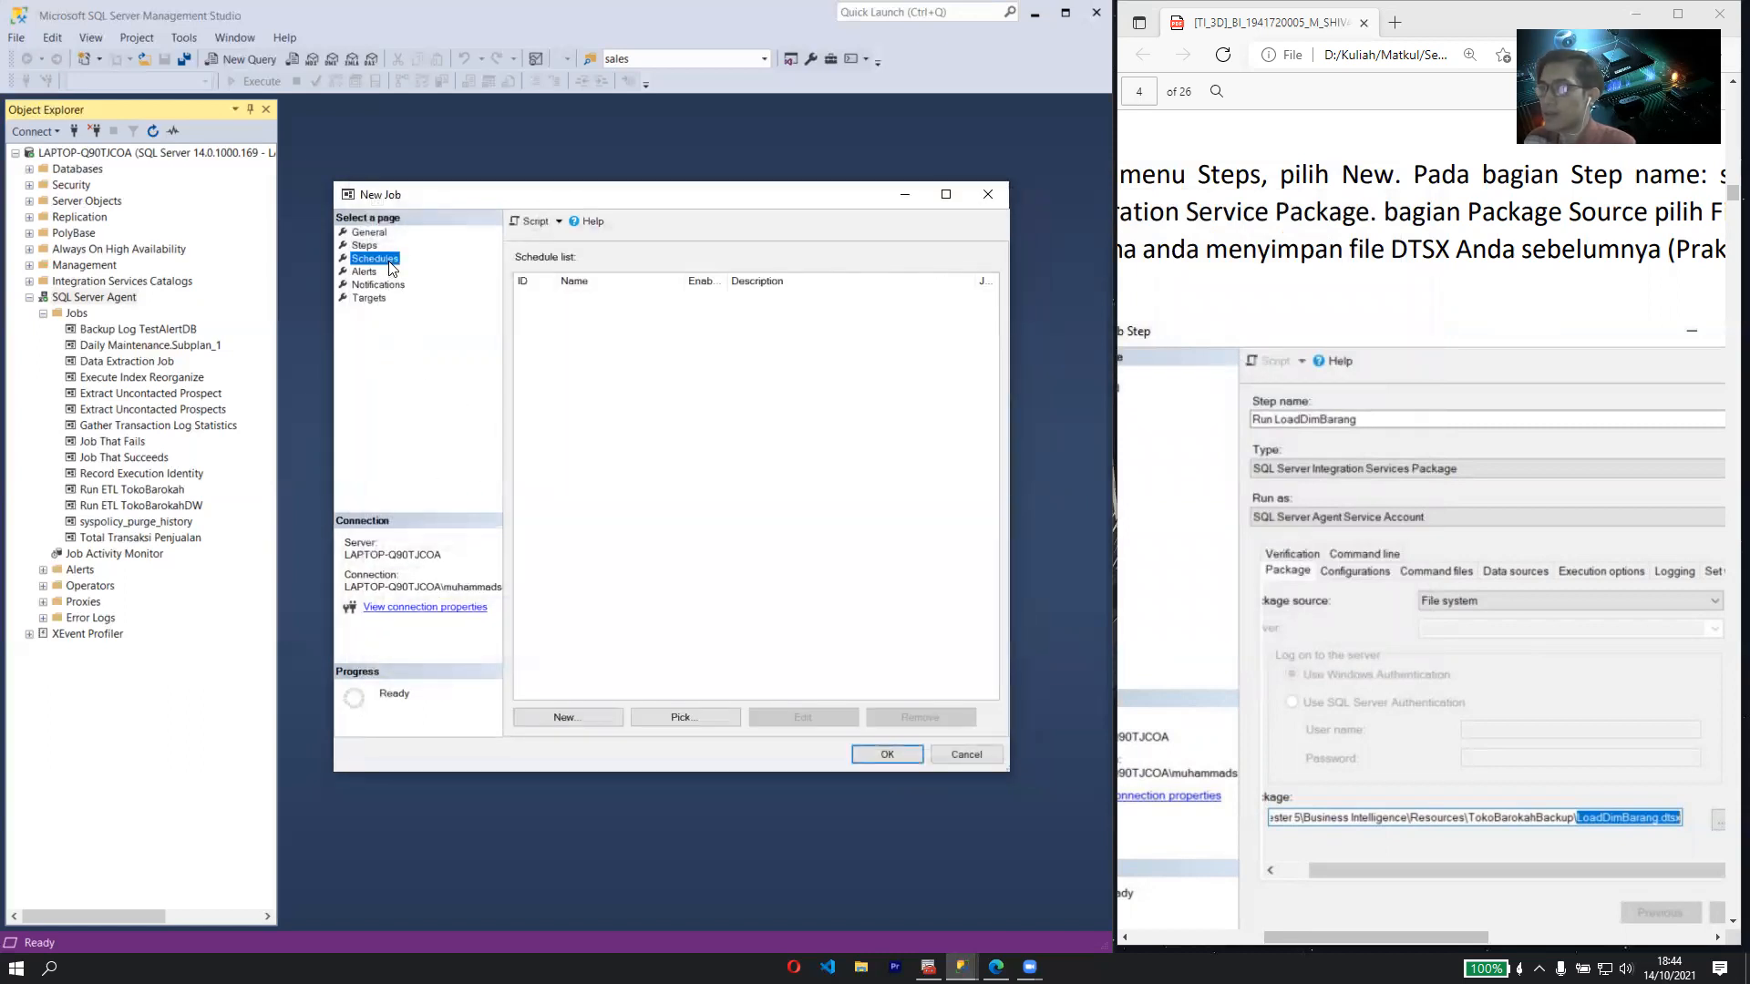
scroll(1458, 383, "down", 5)
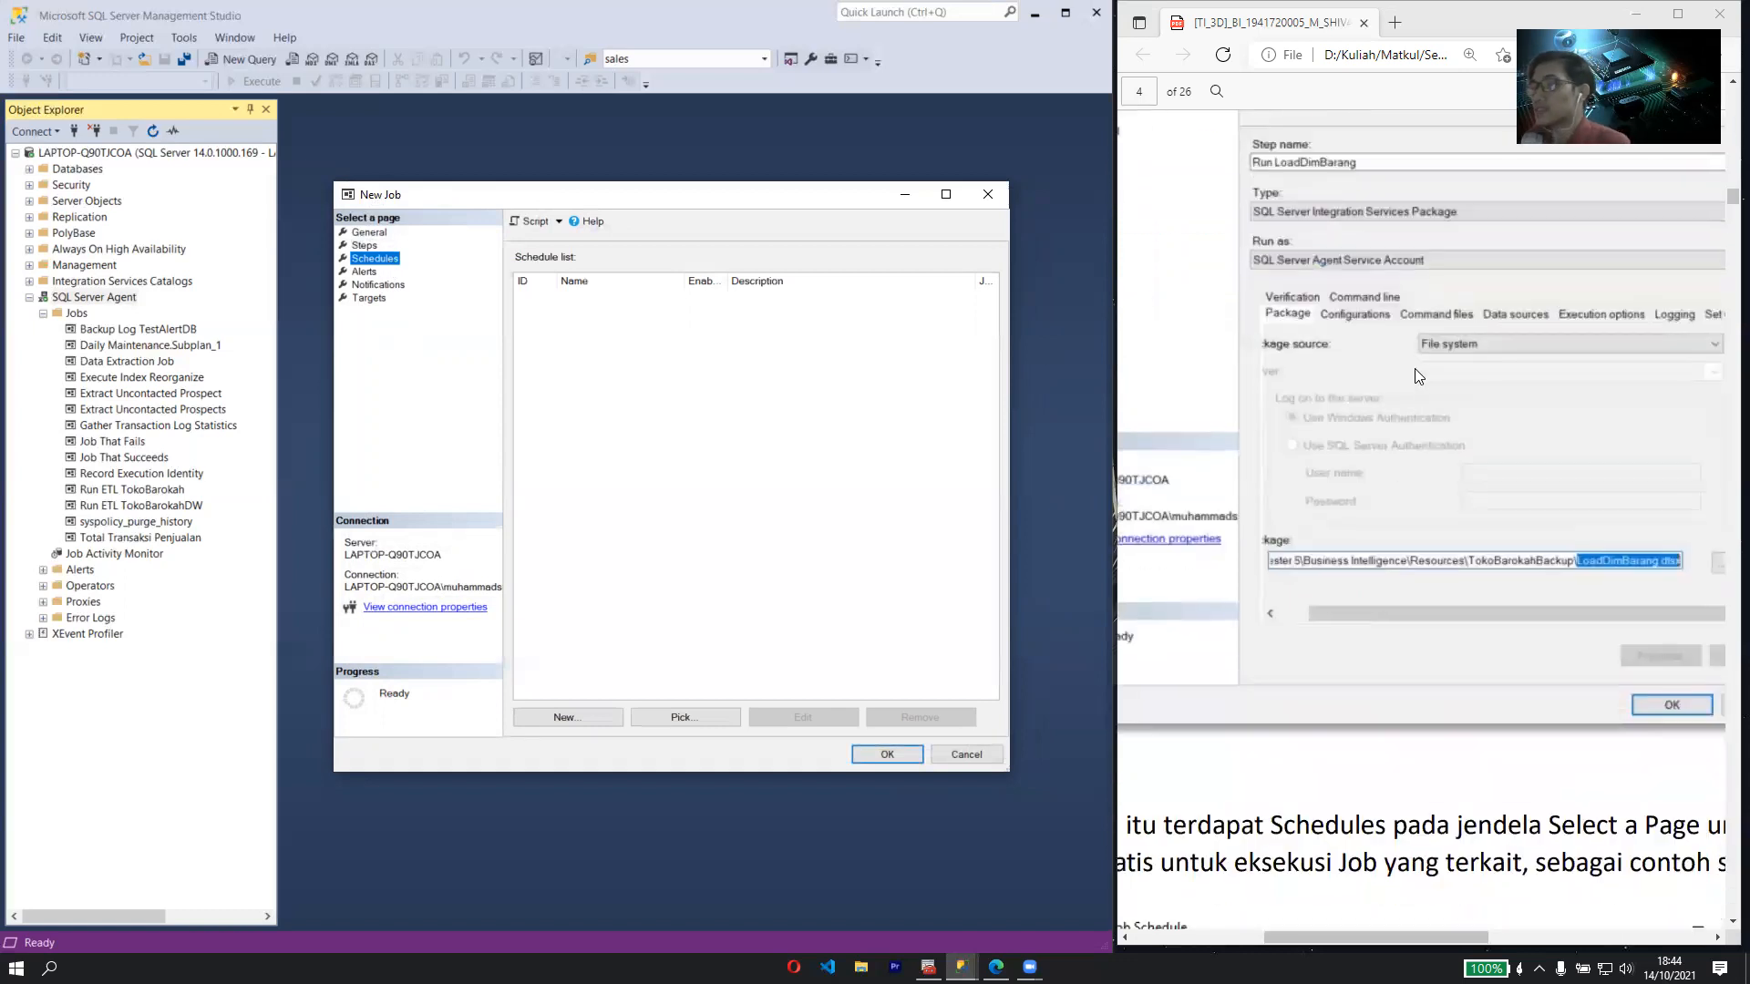
scroll(1415, 368, "down", 2)
scroll(1355, 370, "down", 3)
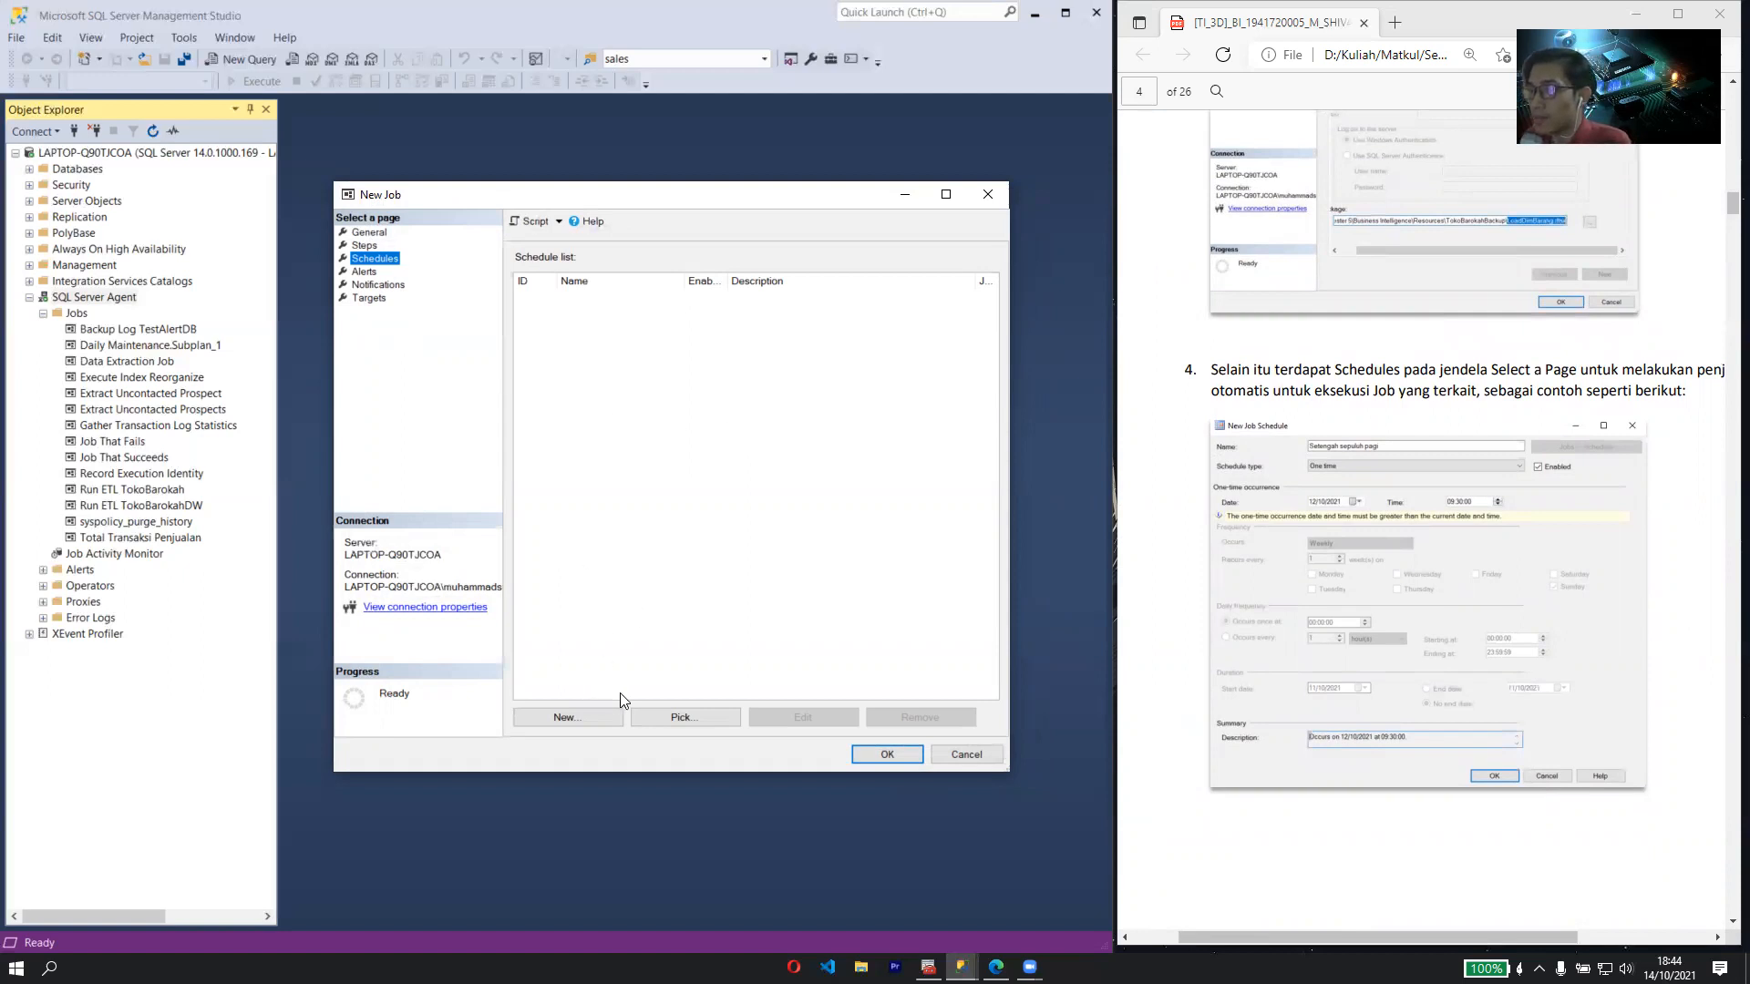
left_click(593, 718)
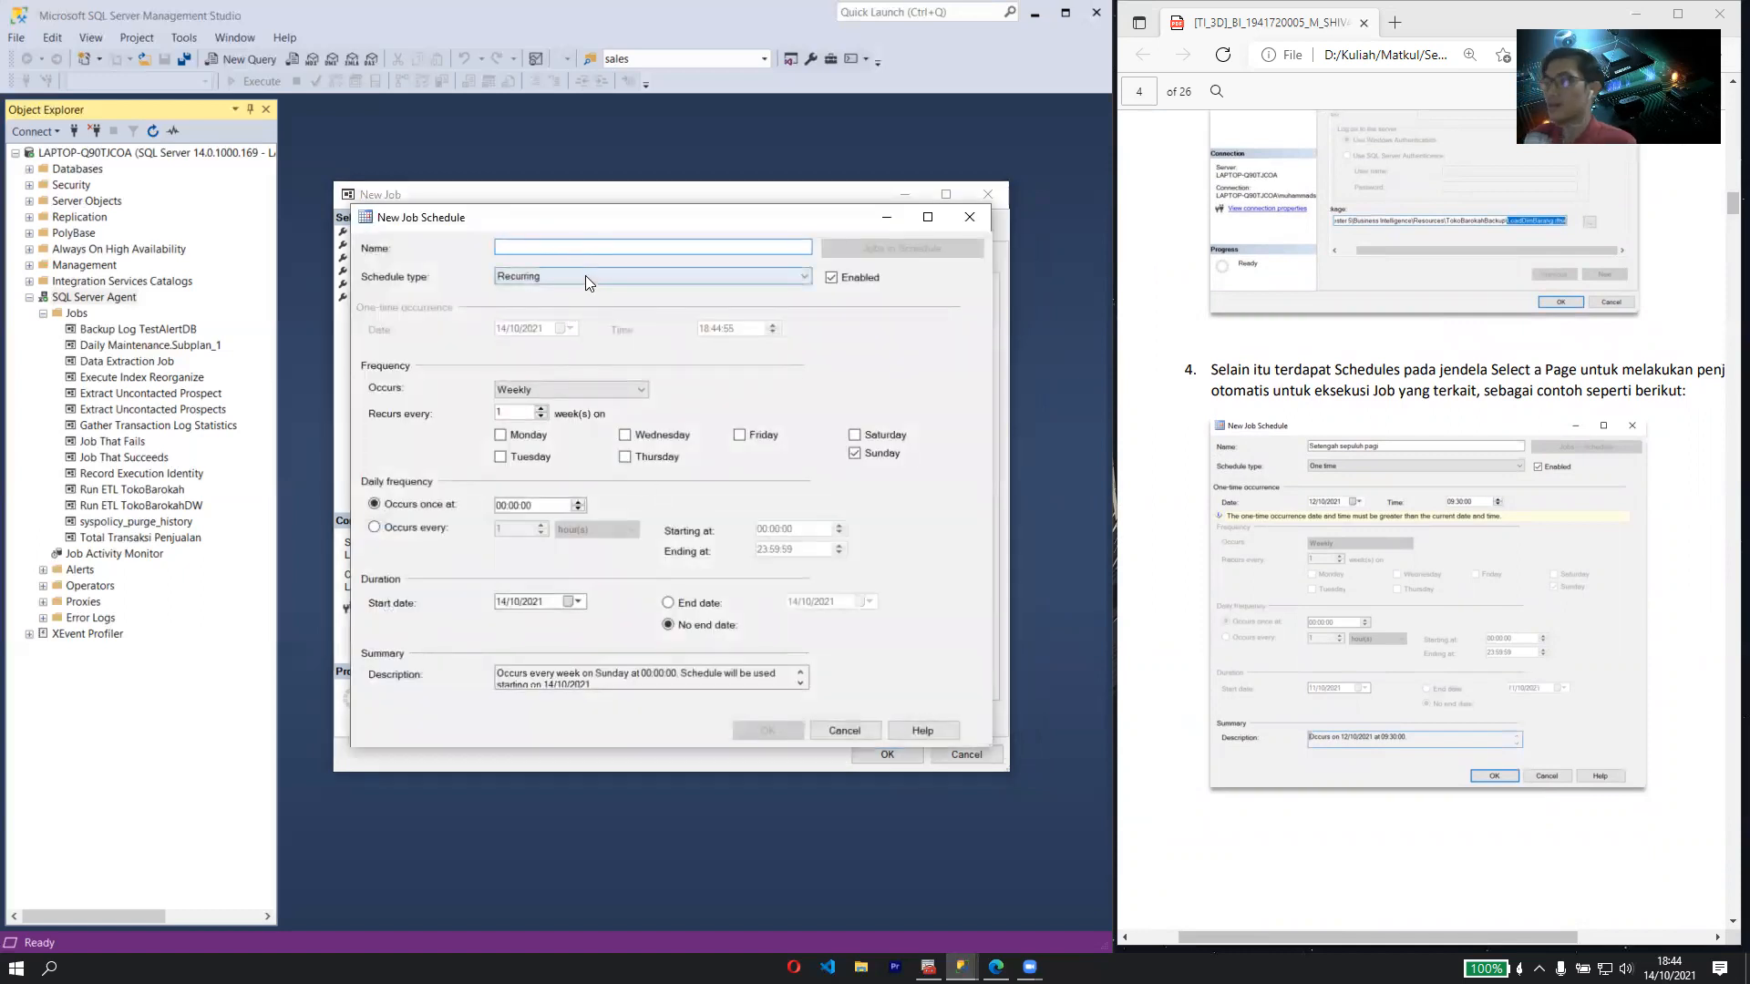
type("Set")
type("en")
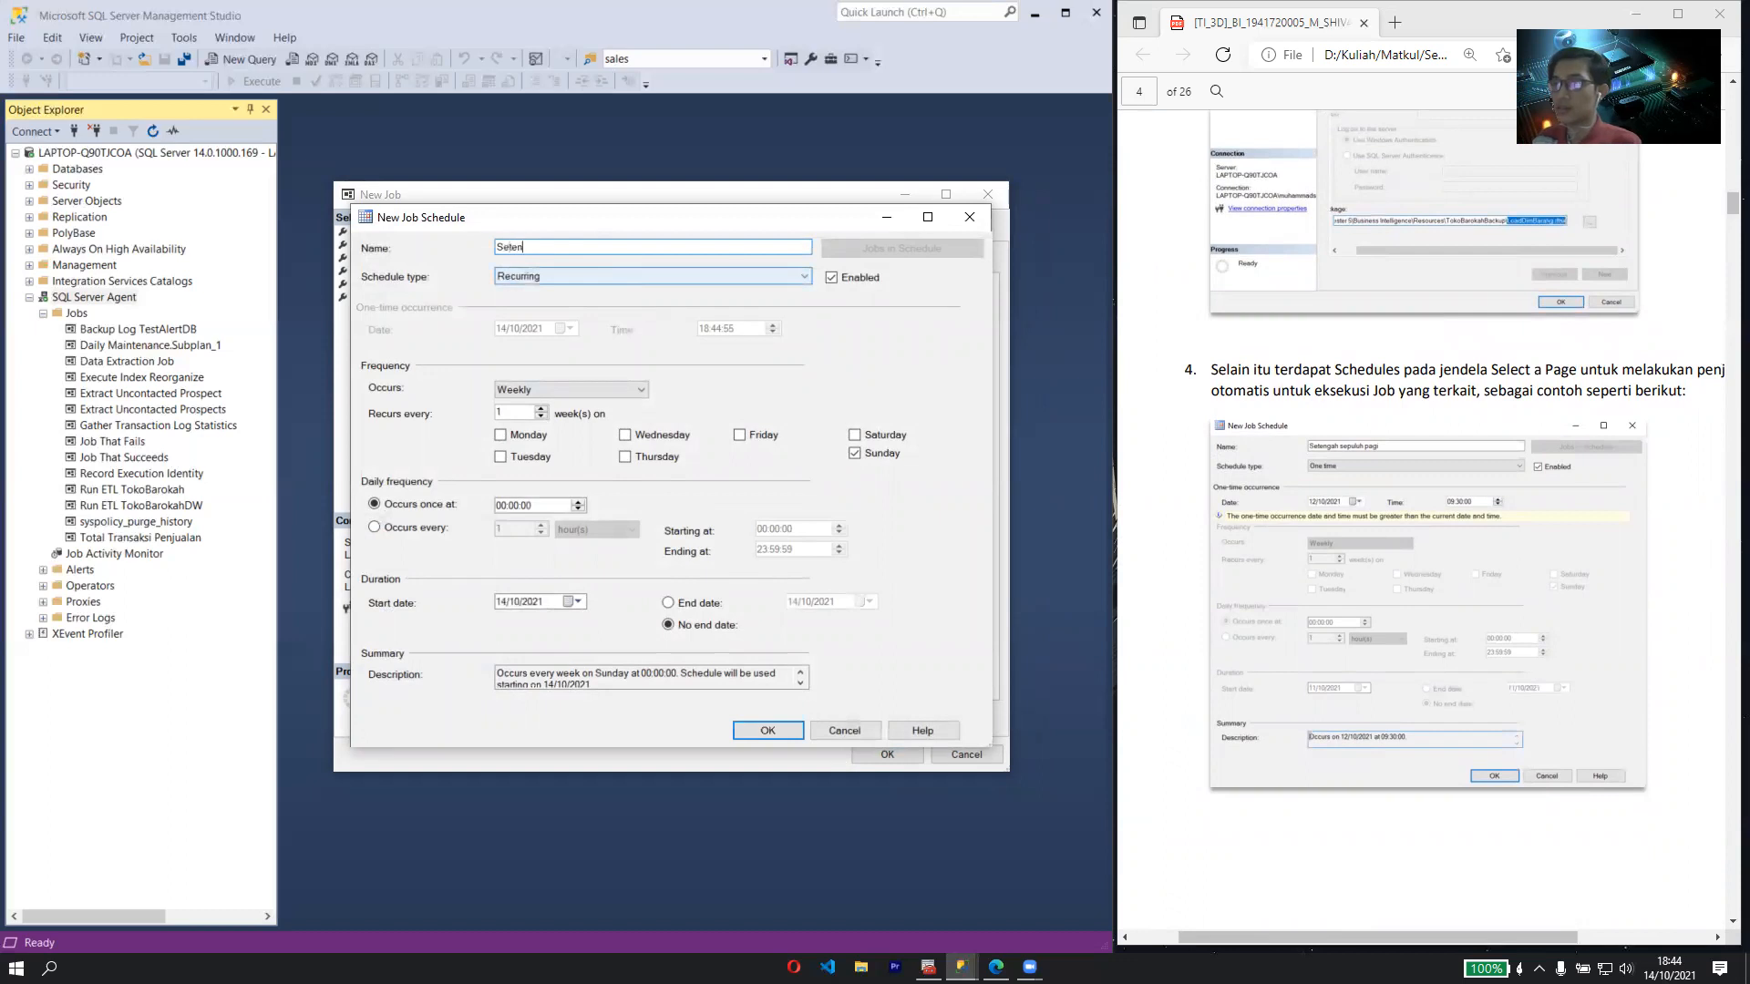
type("gah sepuluh pagi")
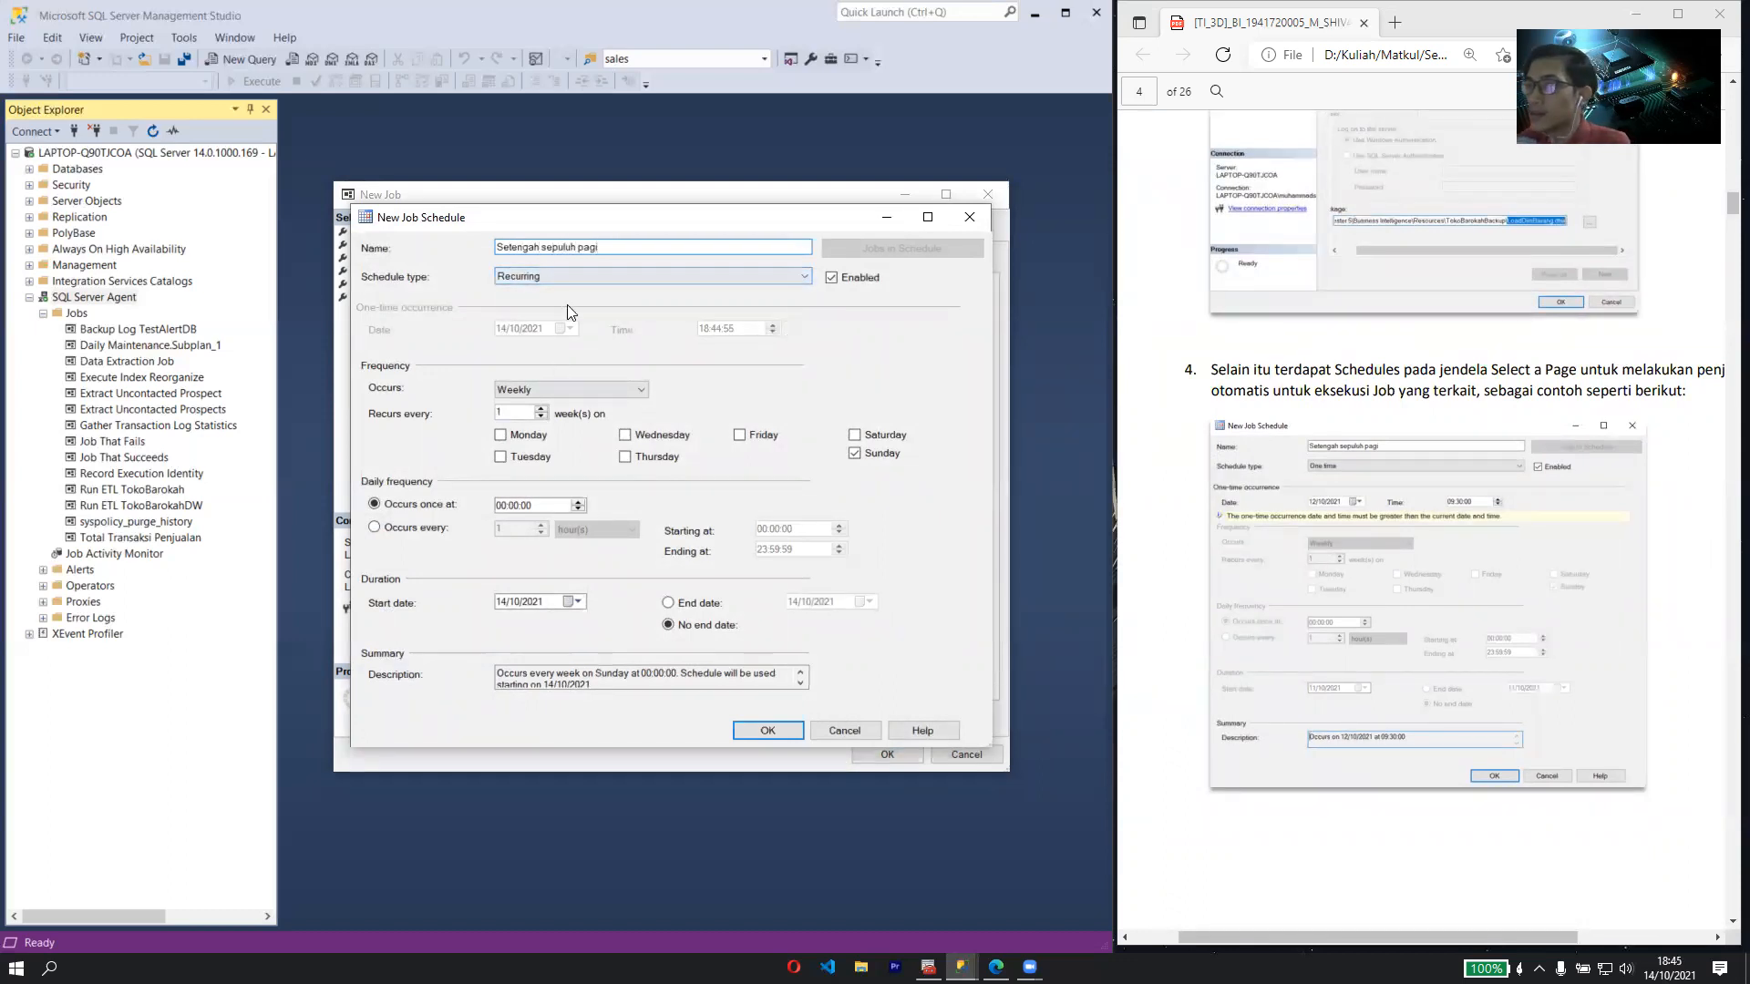
- Set the schedule to occur one time on 15/10/2021 at 09:30:00 and save it
left_click(556, 273)
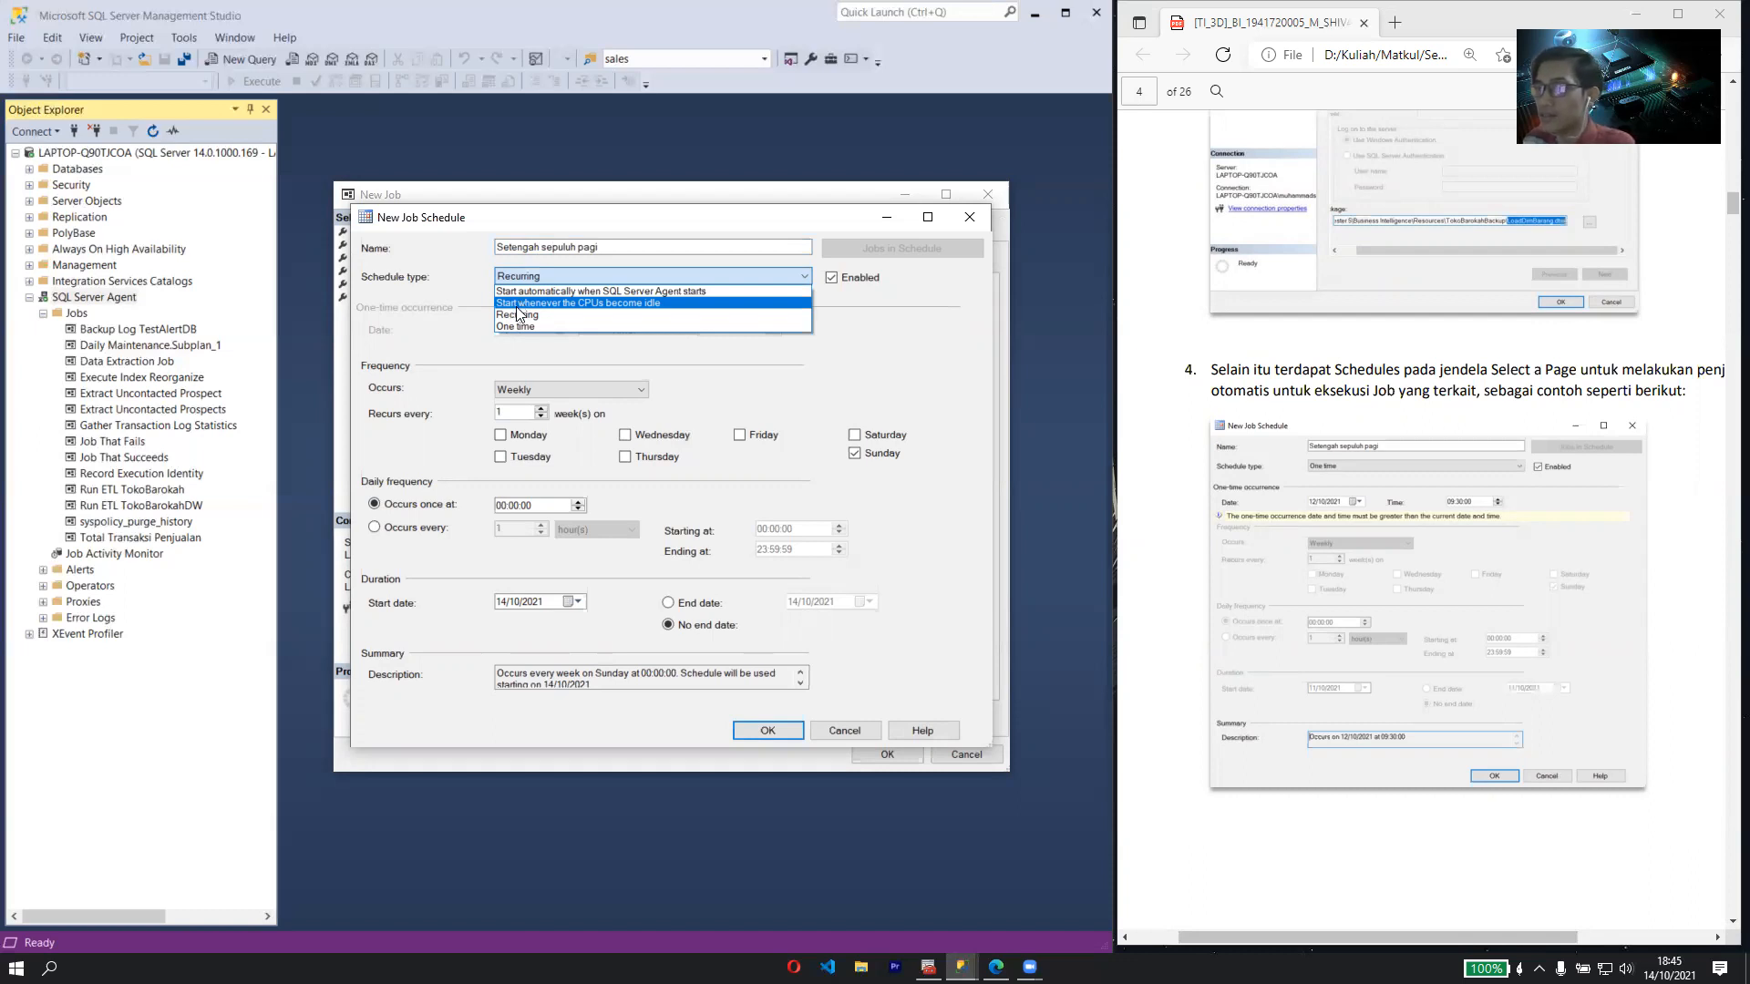
left_click(506, 325)
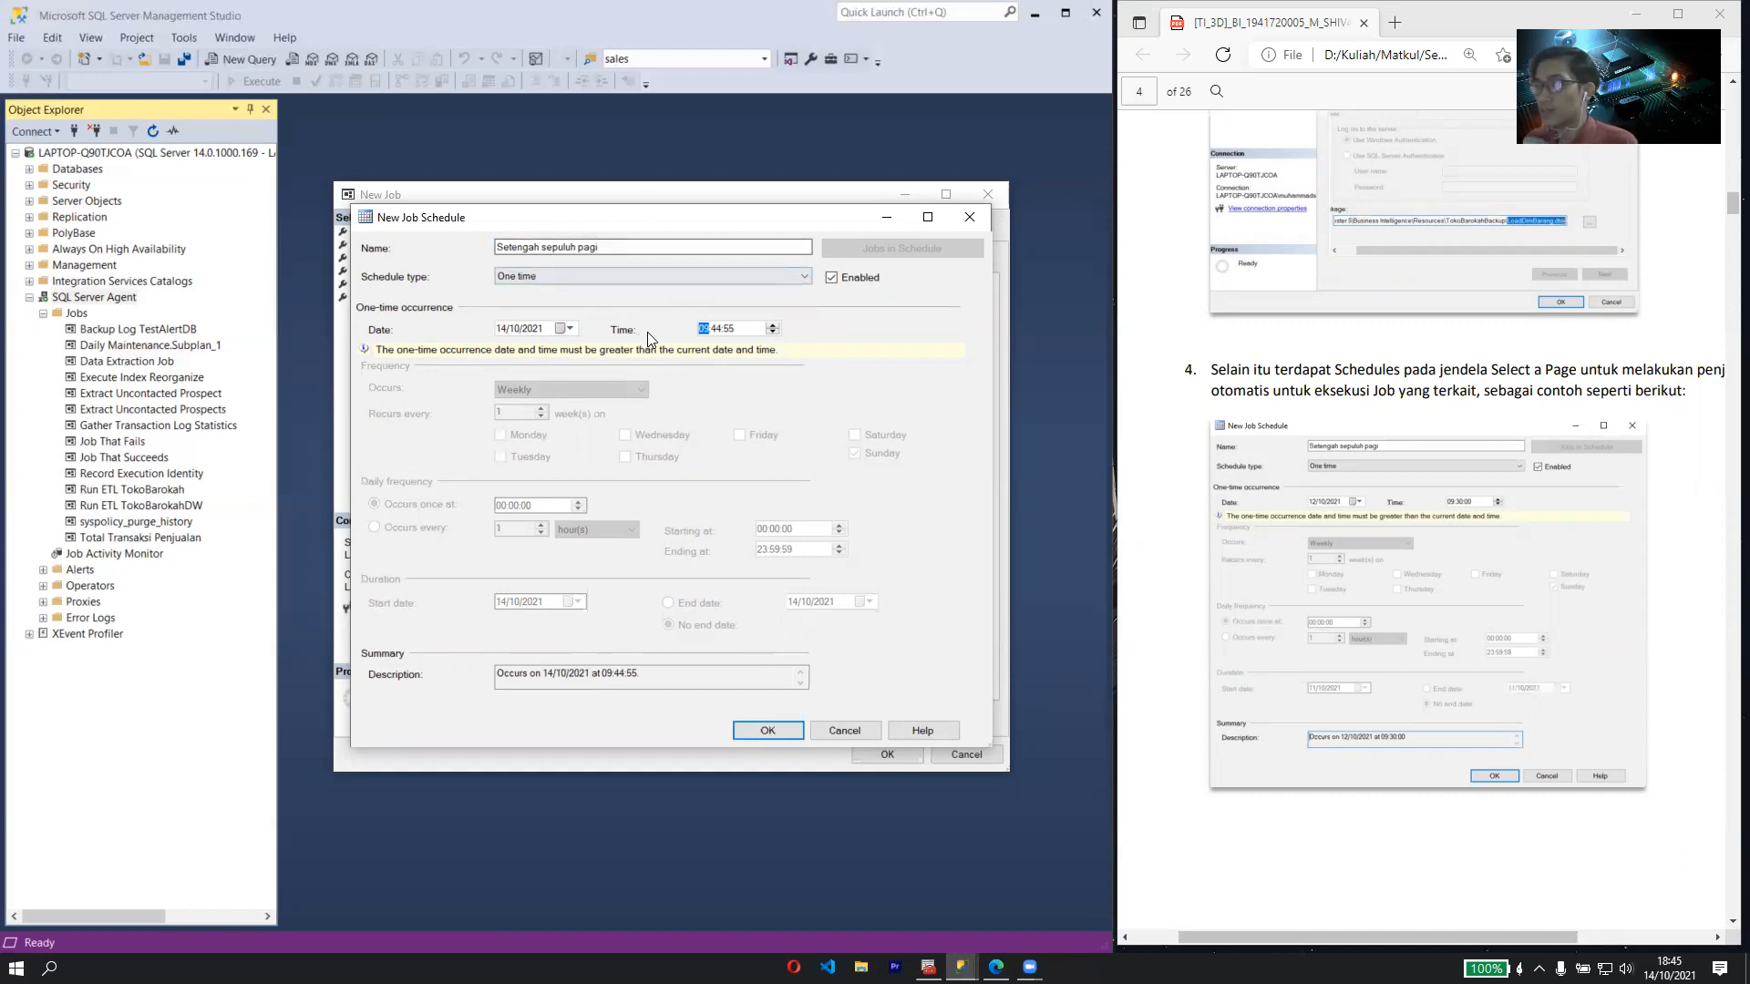
type("30")
key("Right")
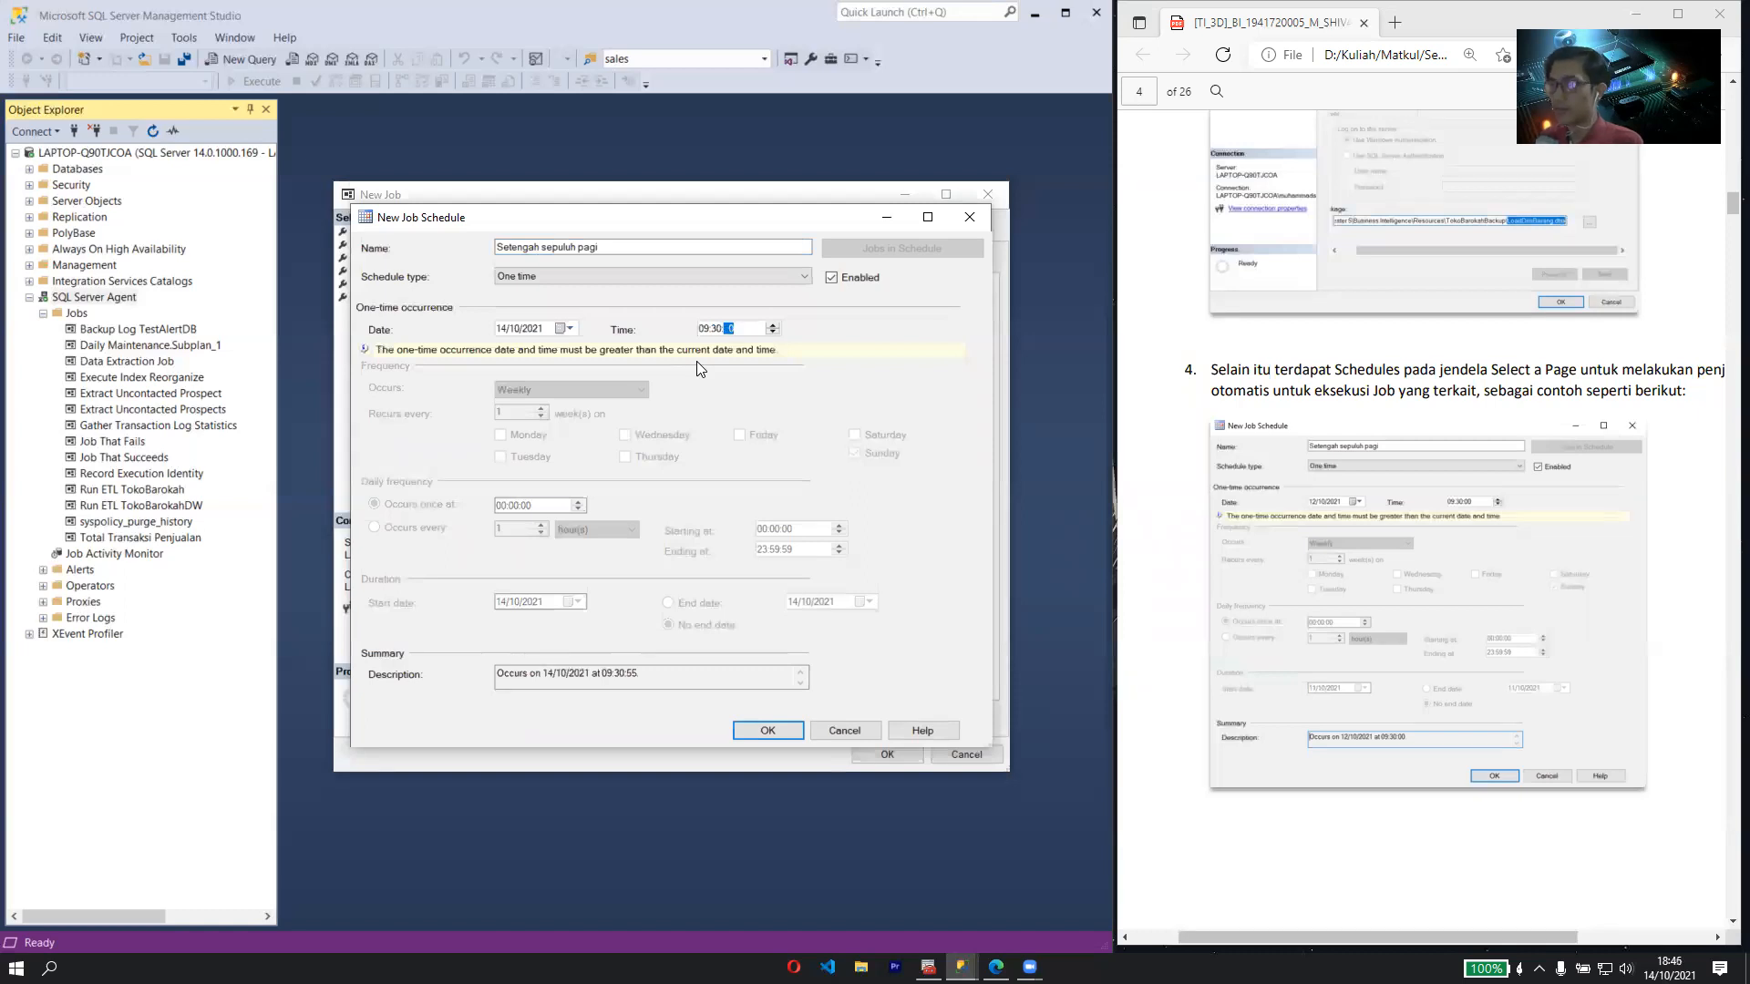
left_click(569, 328)
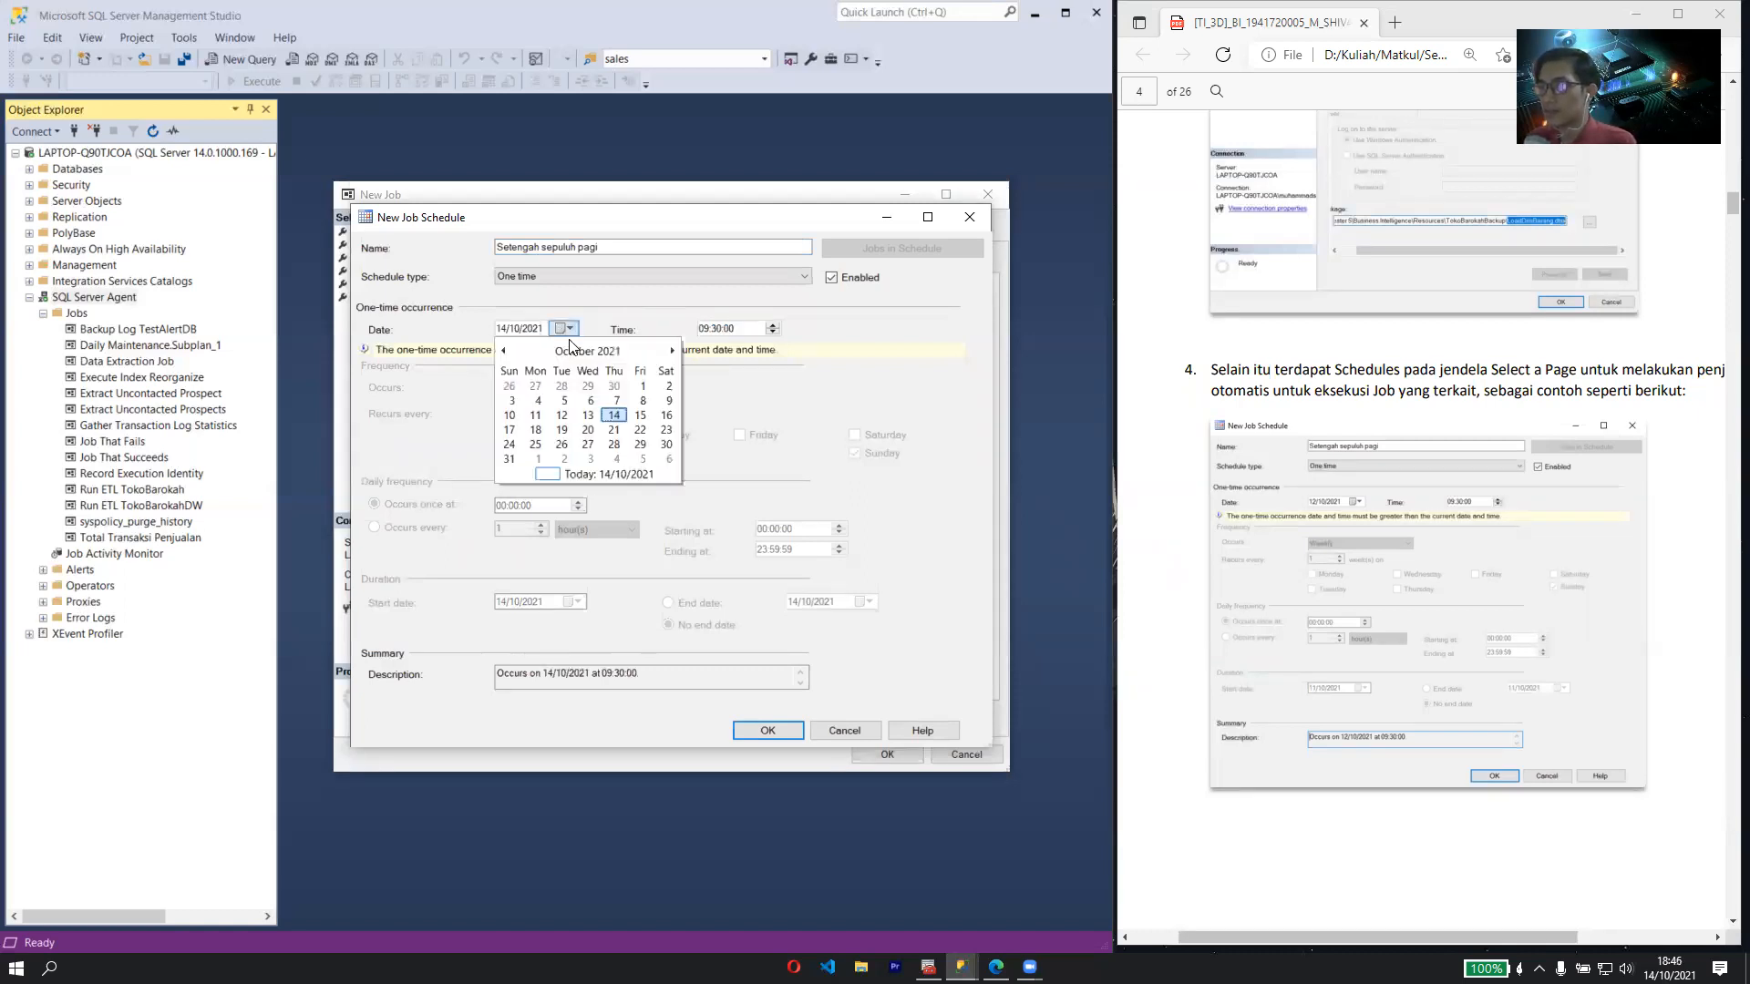
left_click(639, 416)
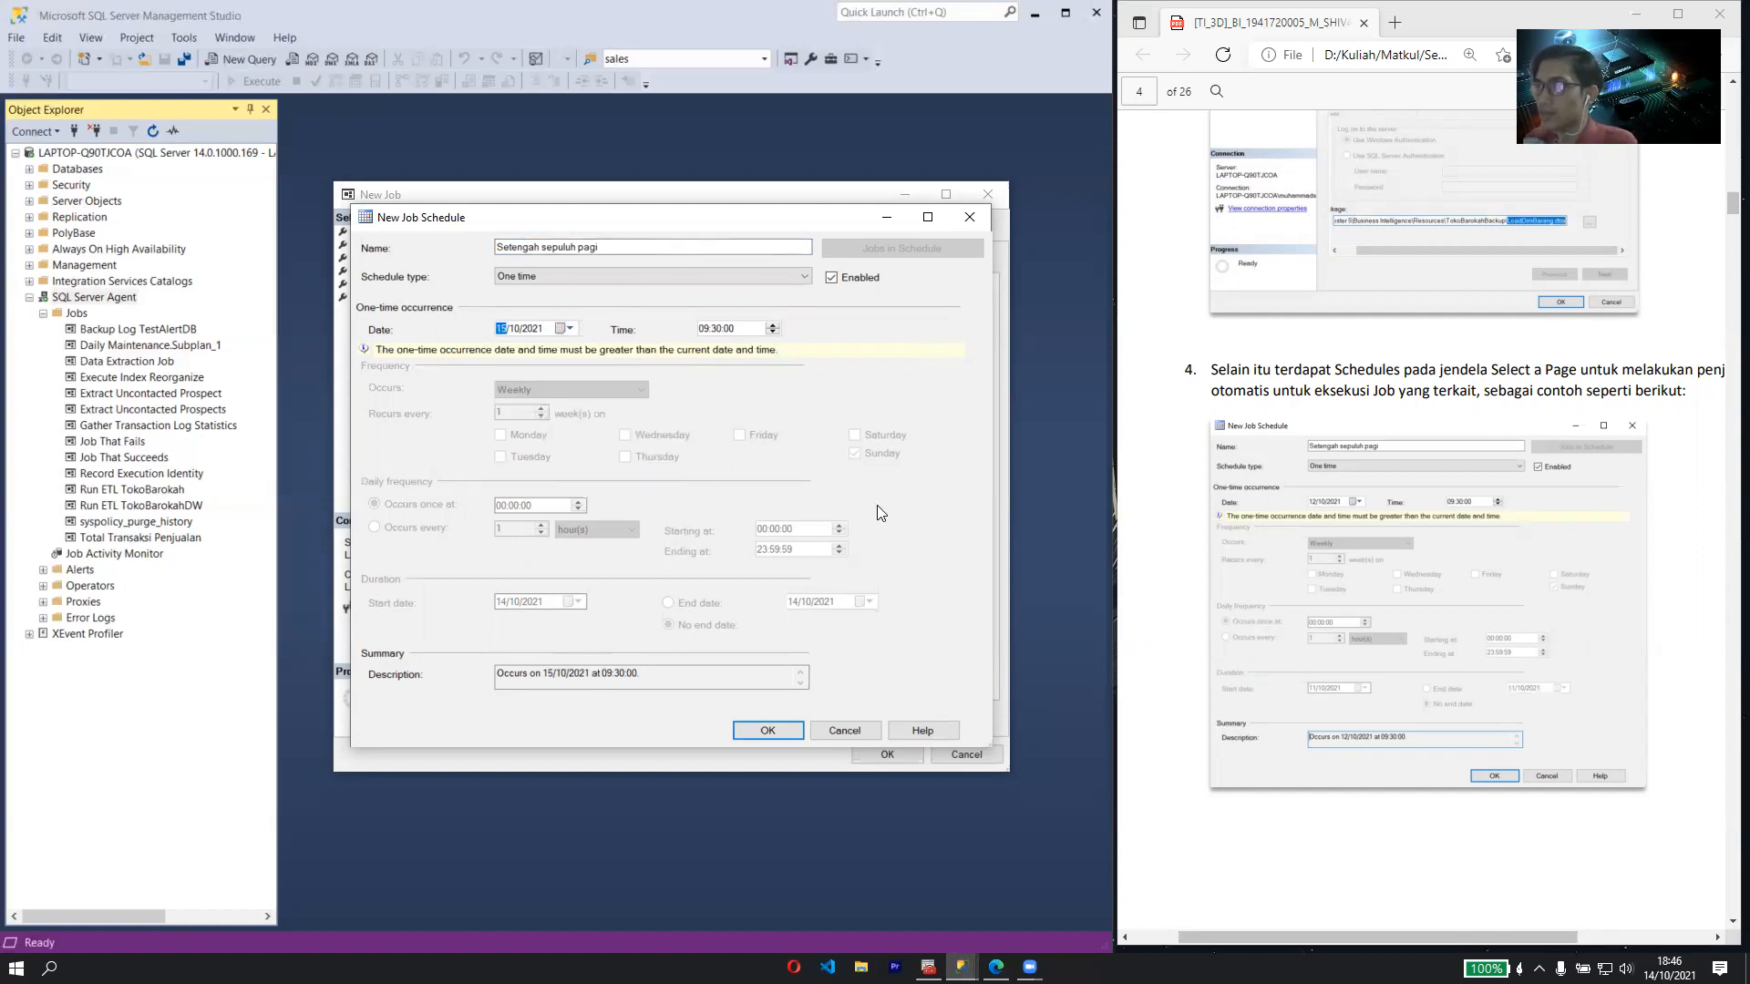
left_click(777, 729)
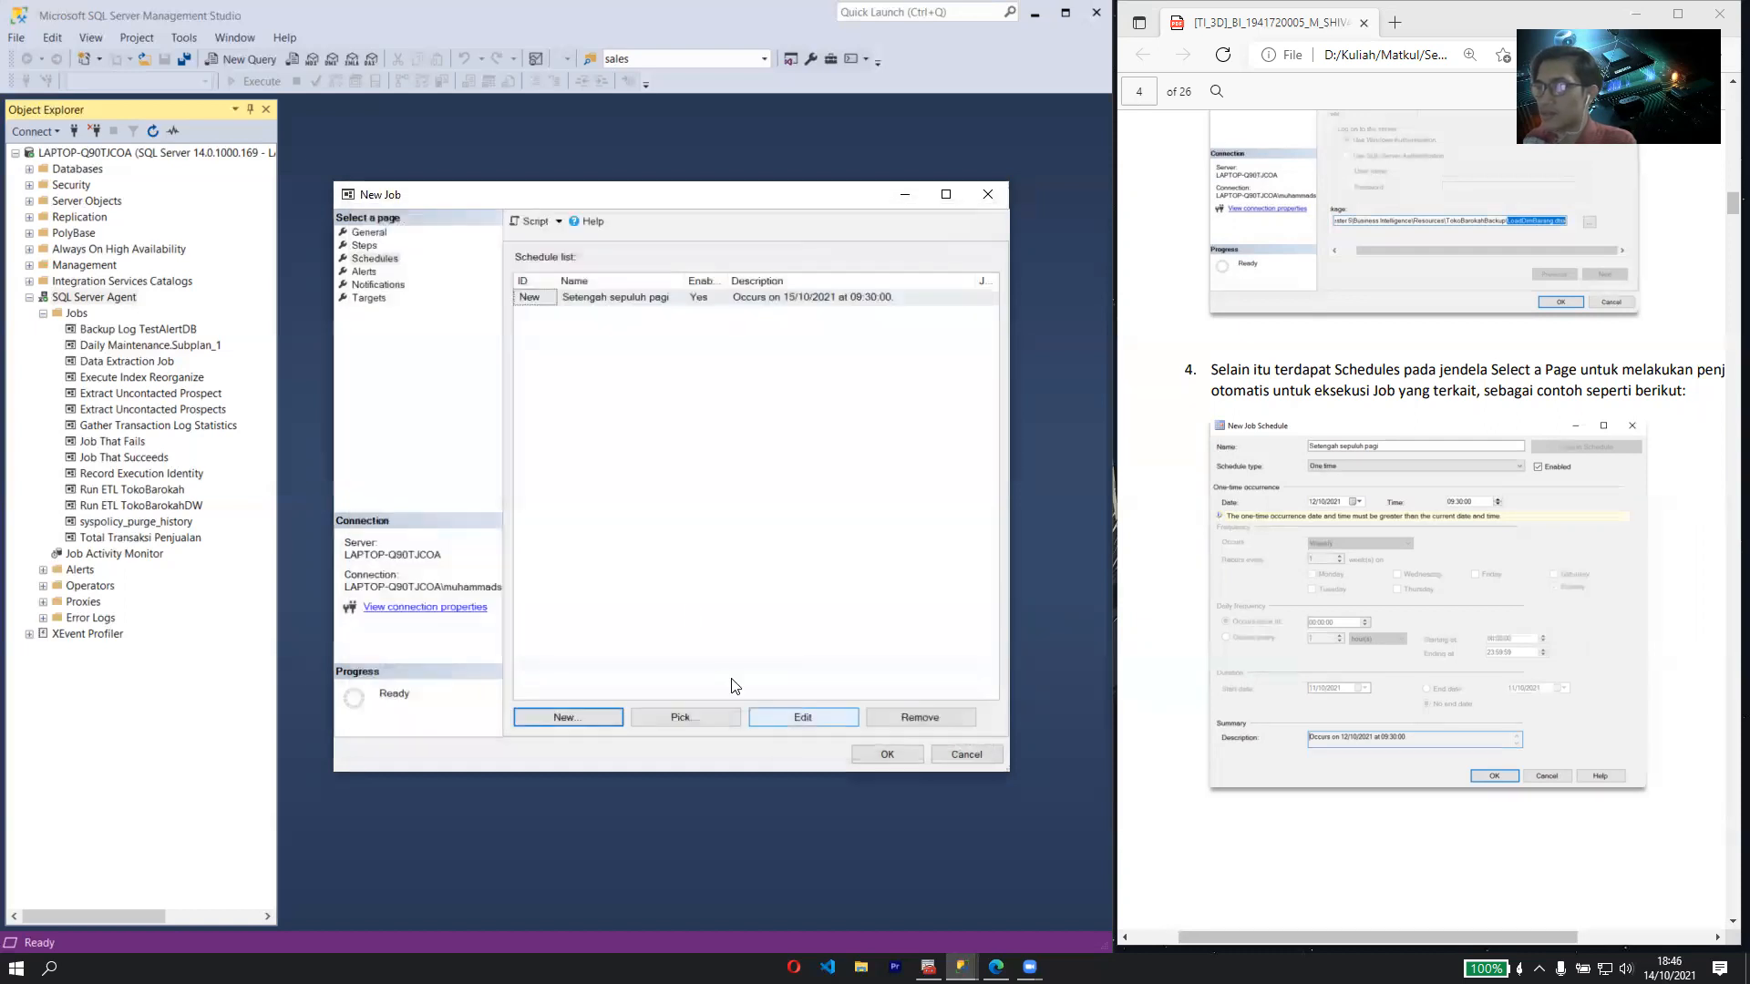
- Try out a new job alert that notifies Database Operator by e-mail and pager, view its options, and discard it
left_click(365, 273)
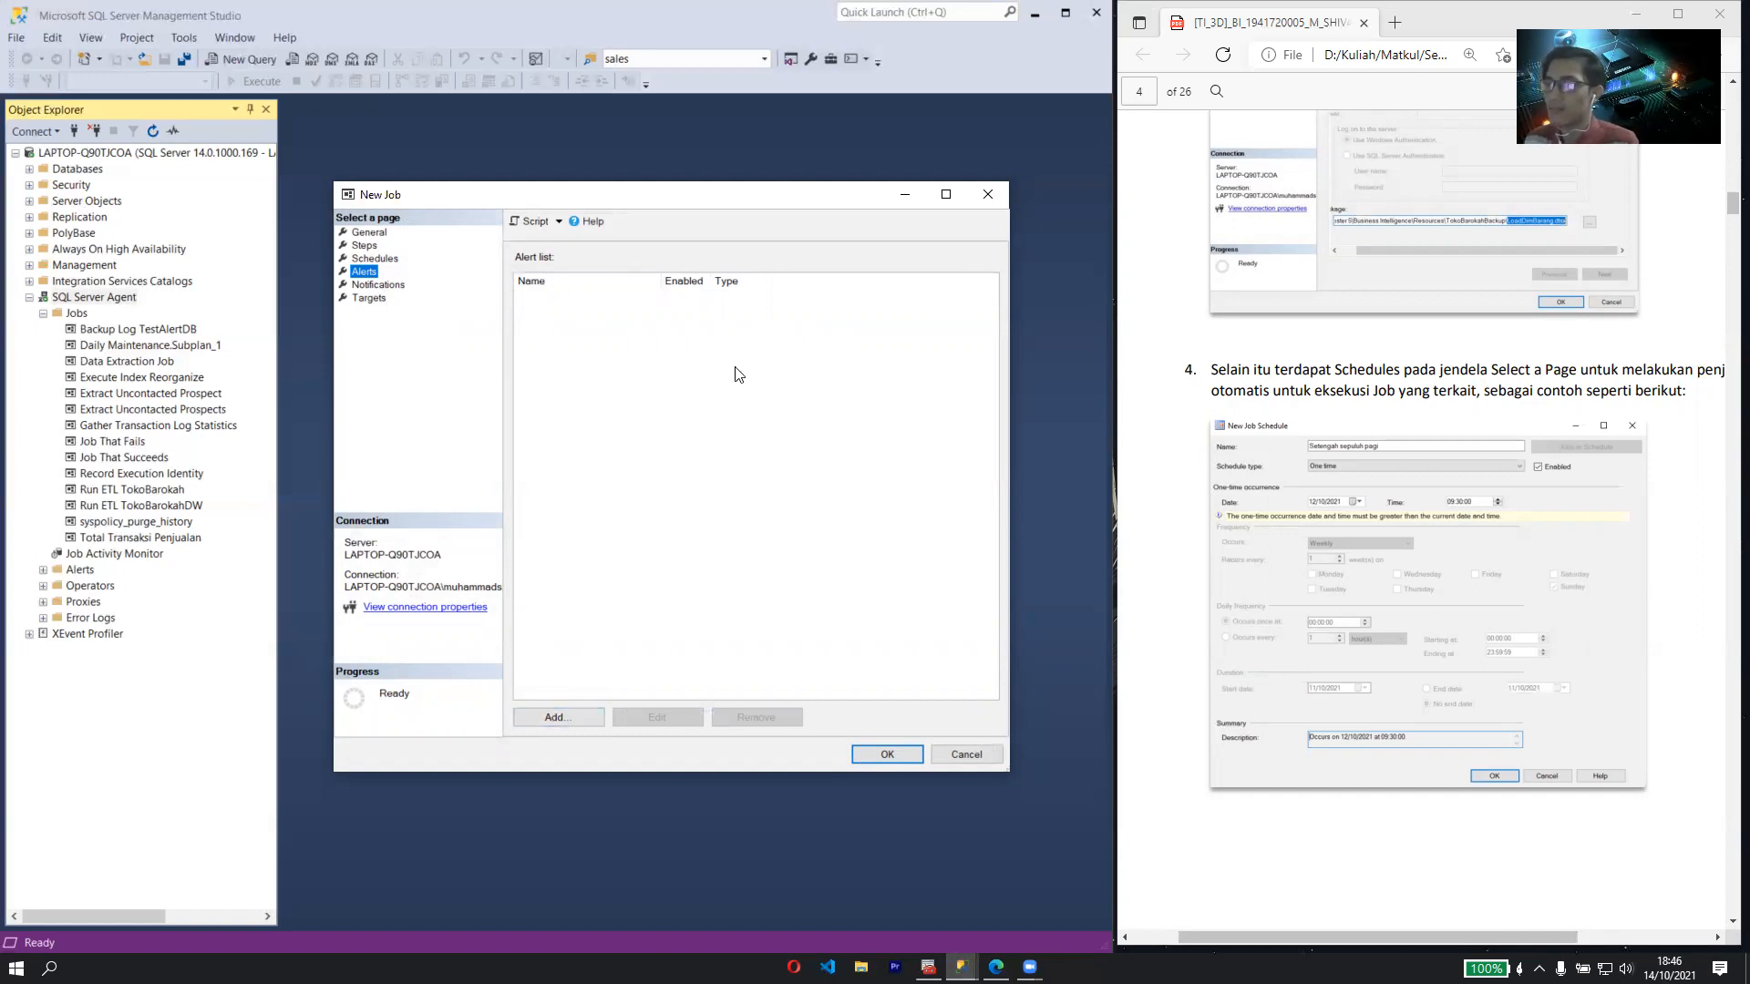
left_click(578, 717)
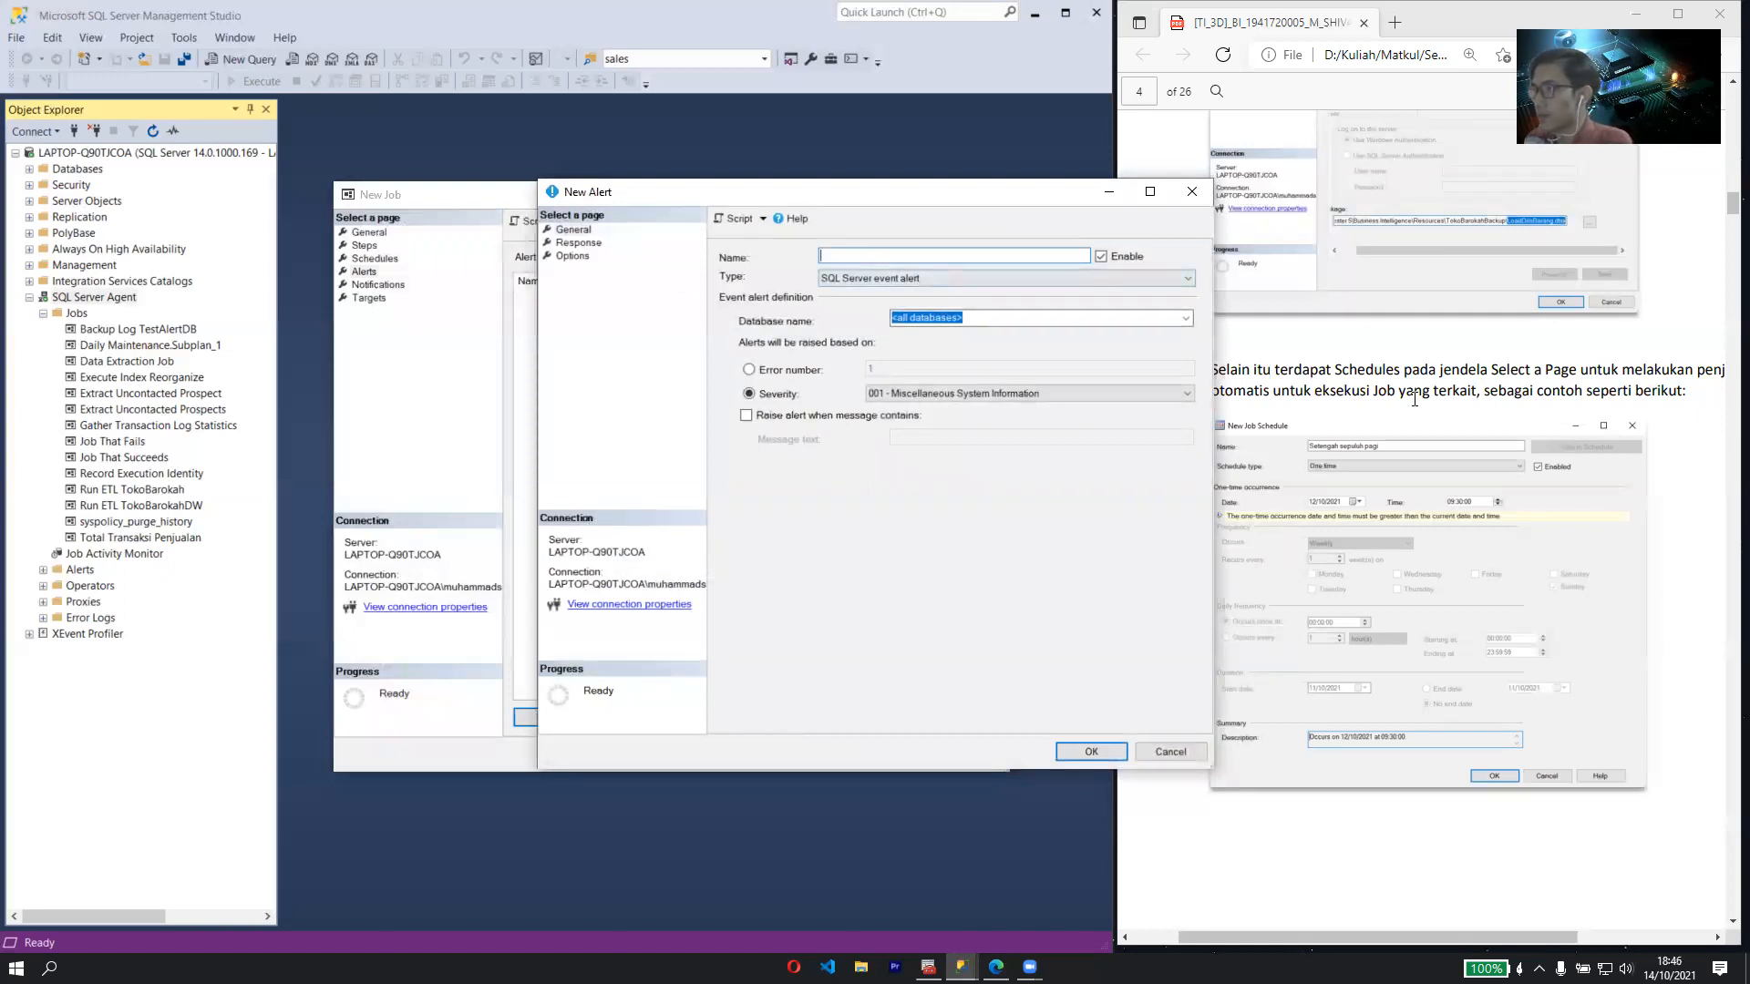
scroll(1413, 398, "down", 10)
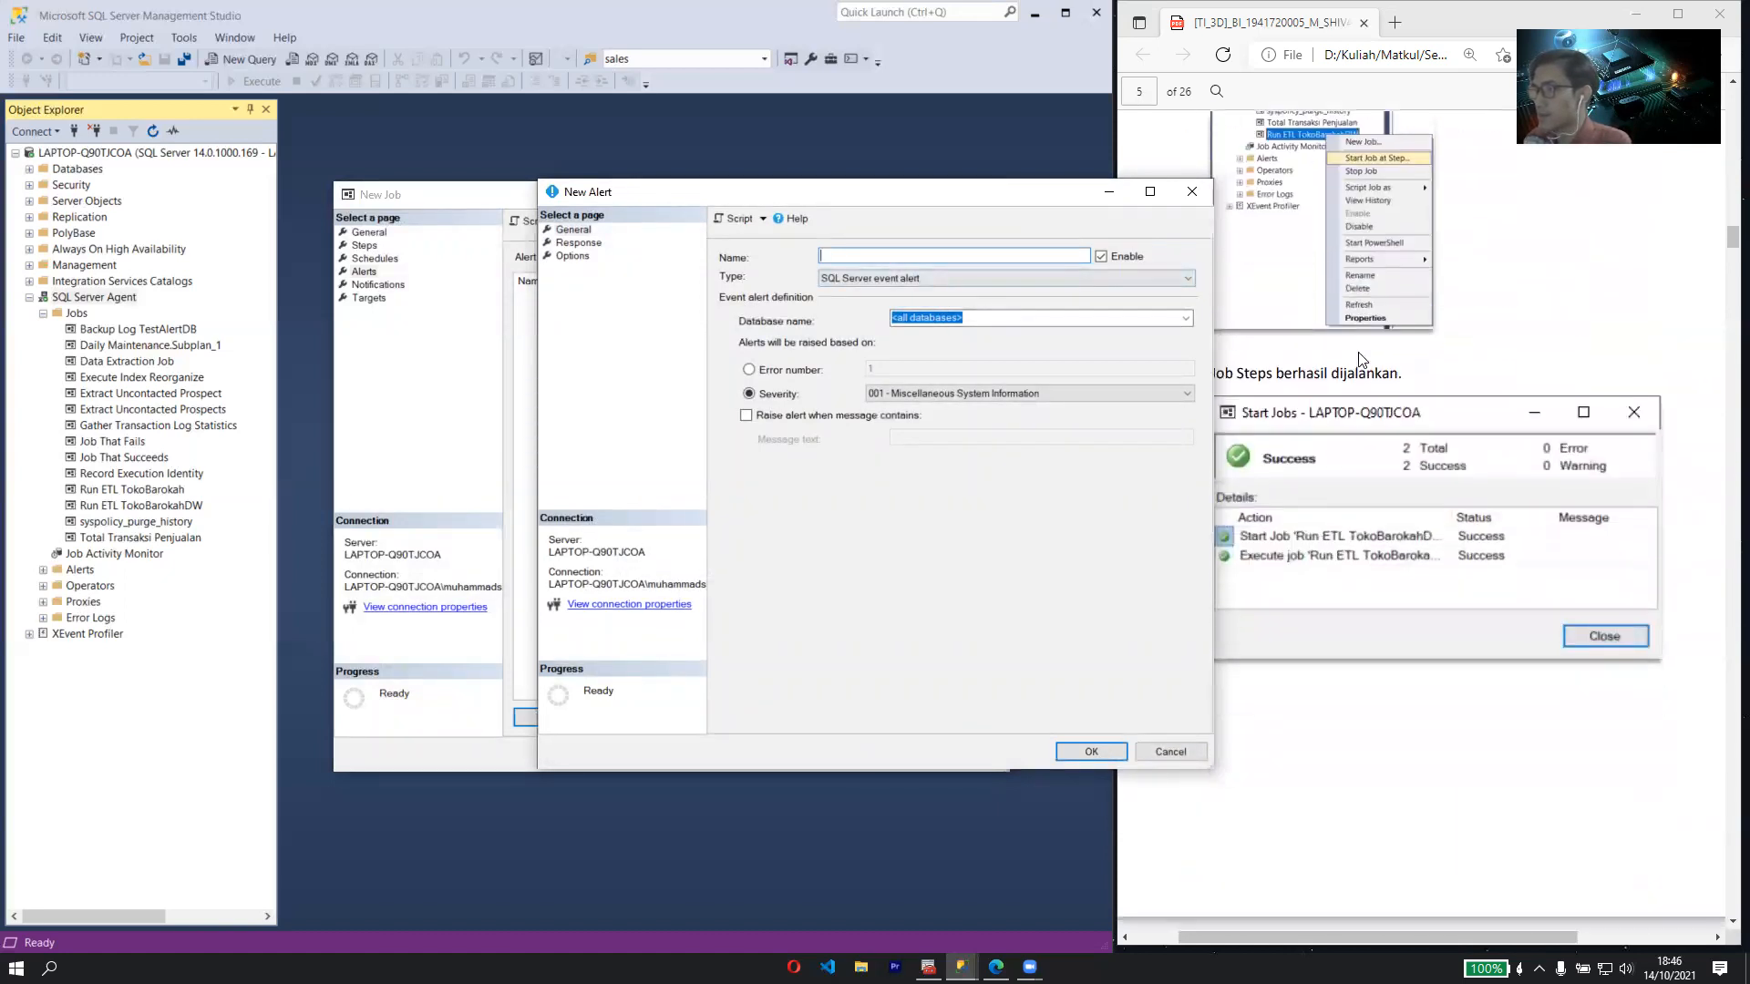
scroll(1360, 358, "down", 15)
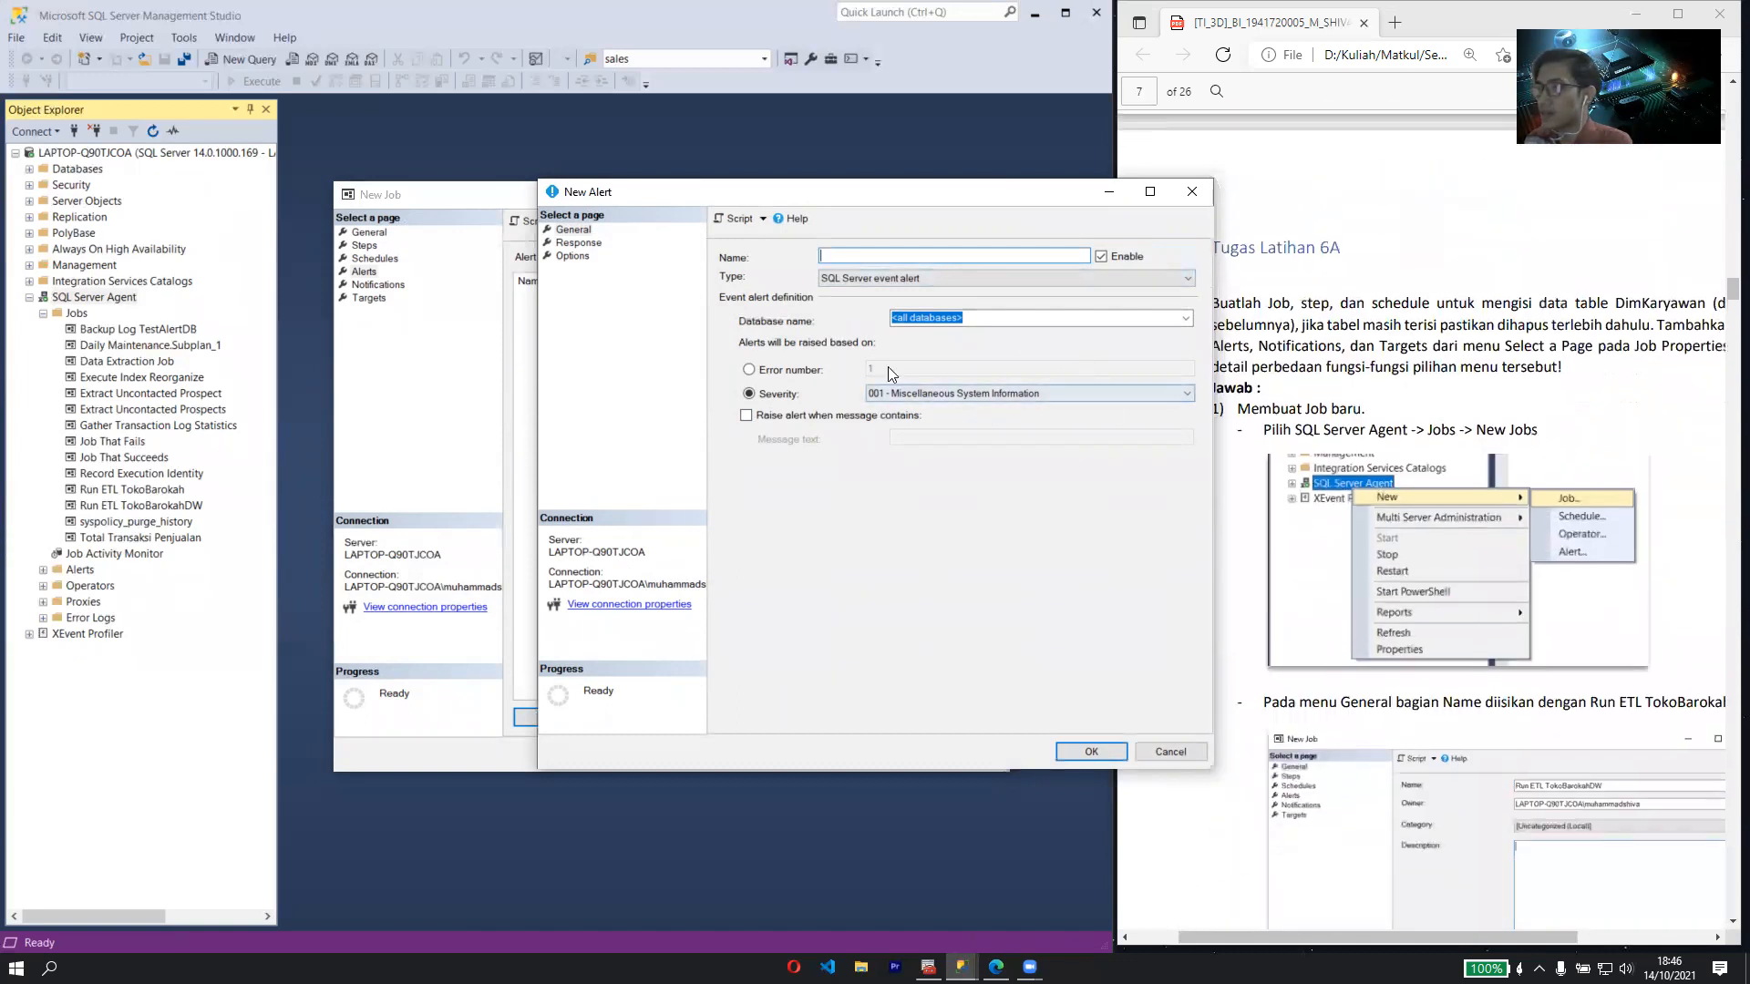
scroll(1382, 330, "up", 10)
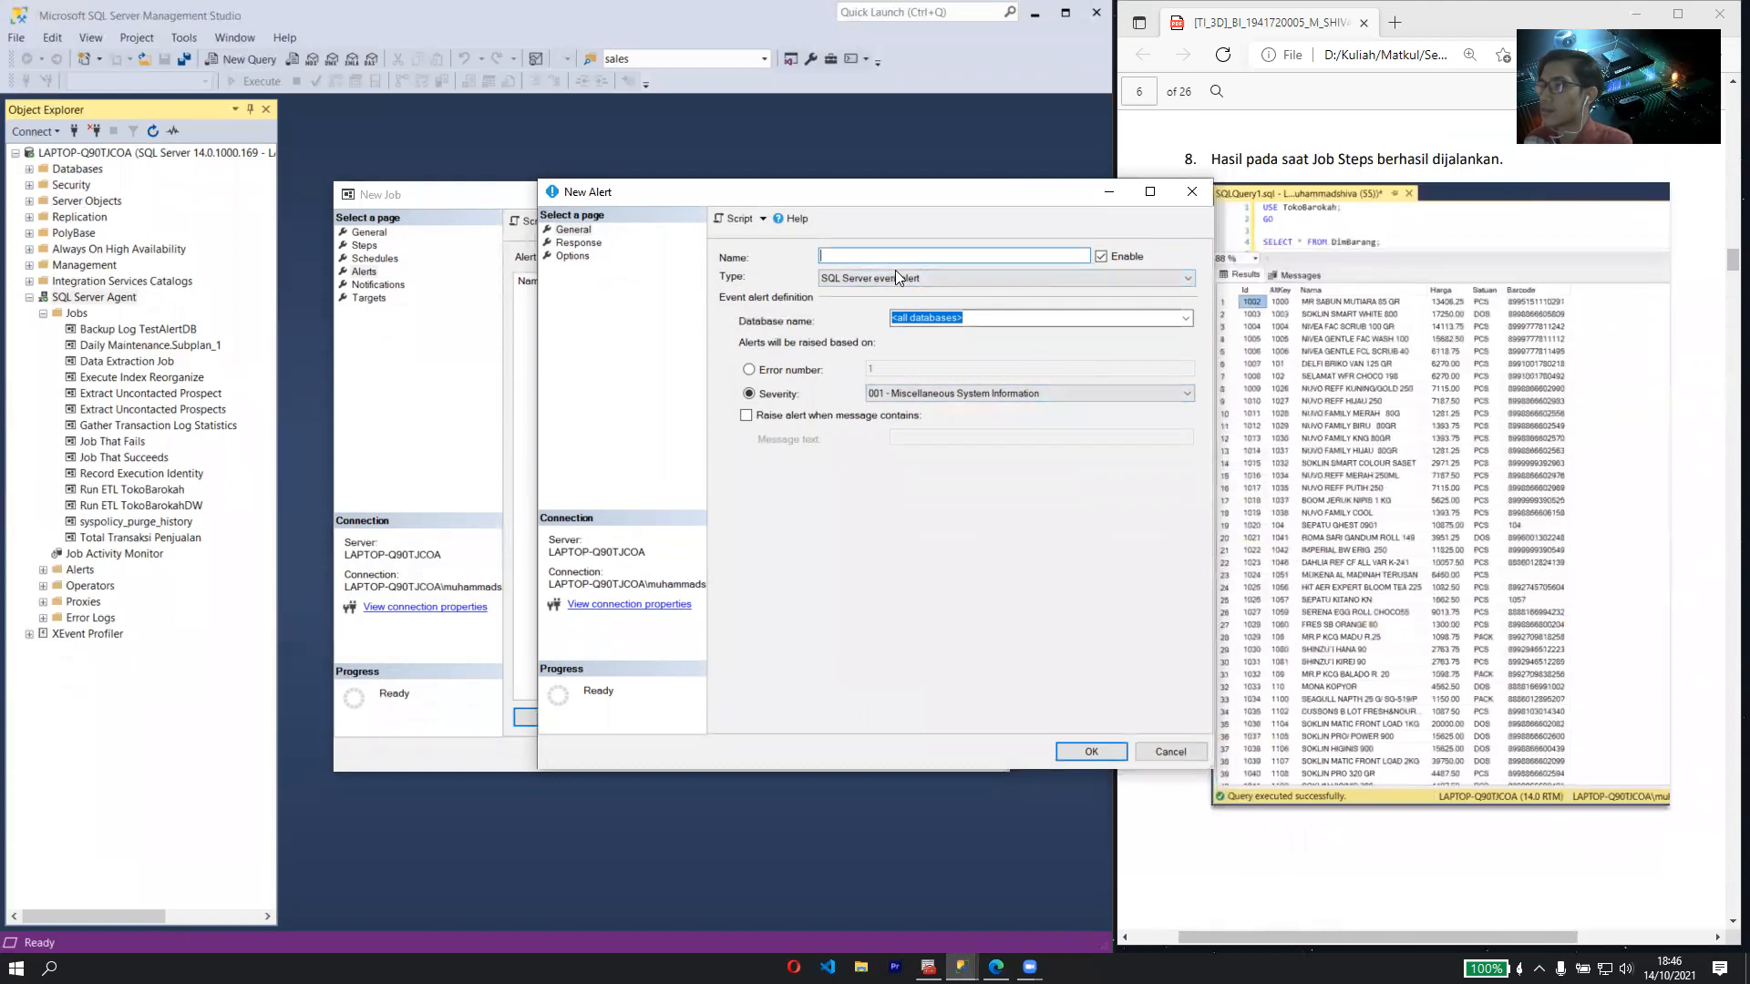
left_click(574, 243)
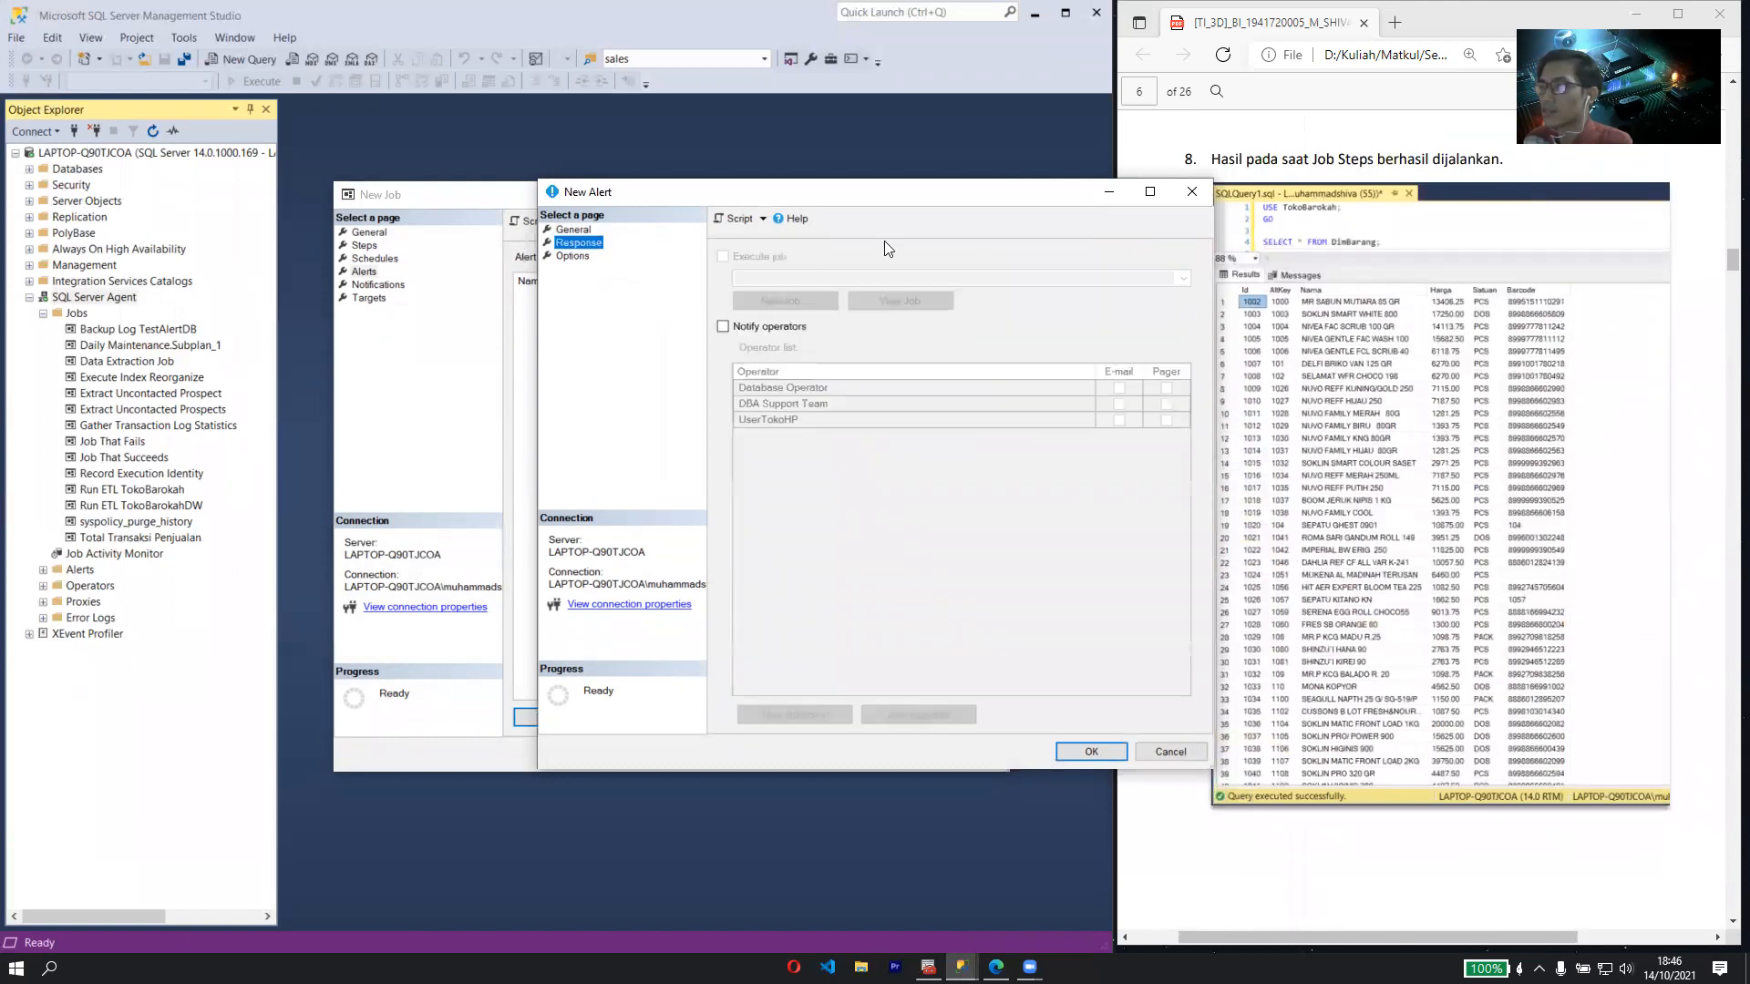
left_click(778, 328)
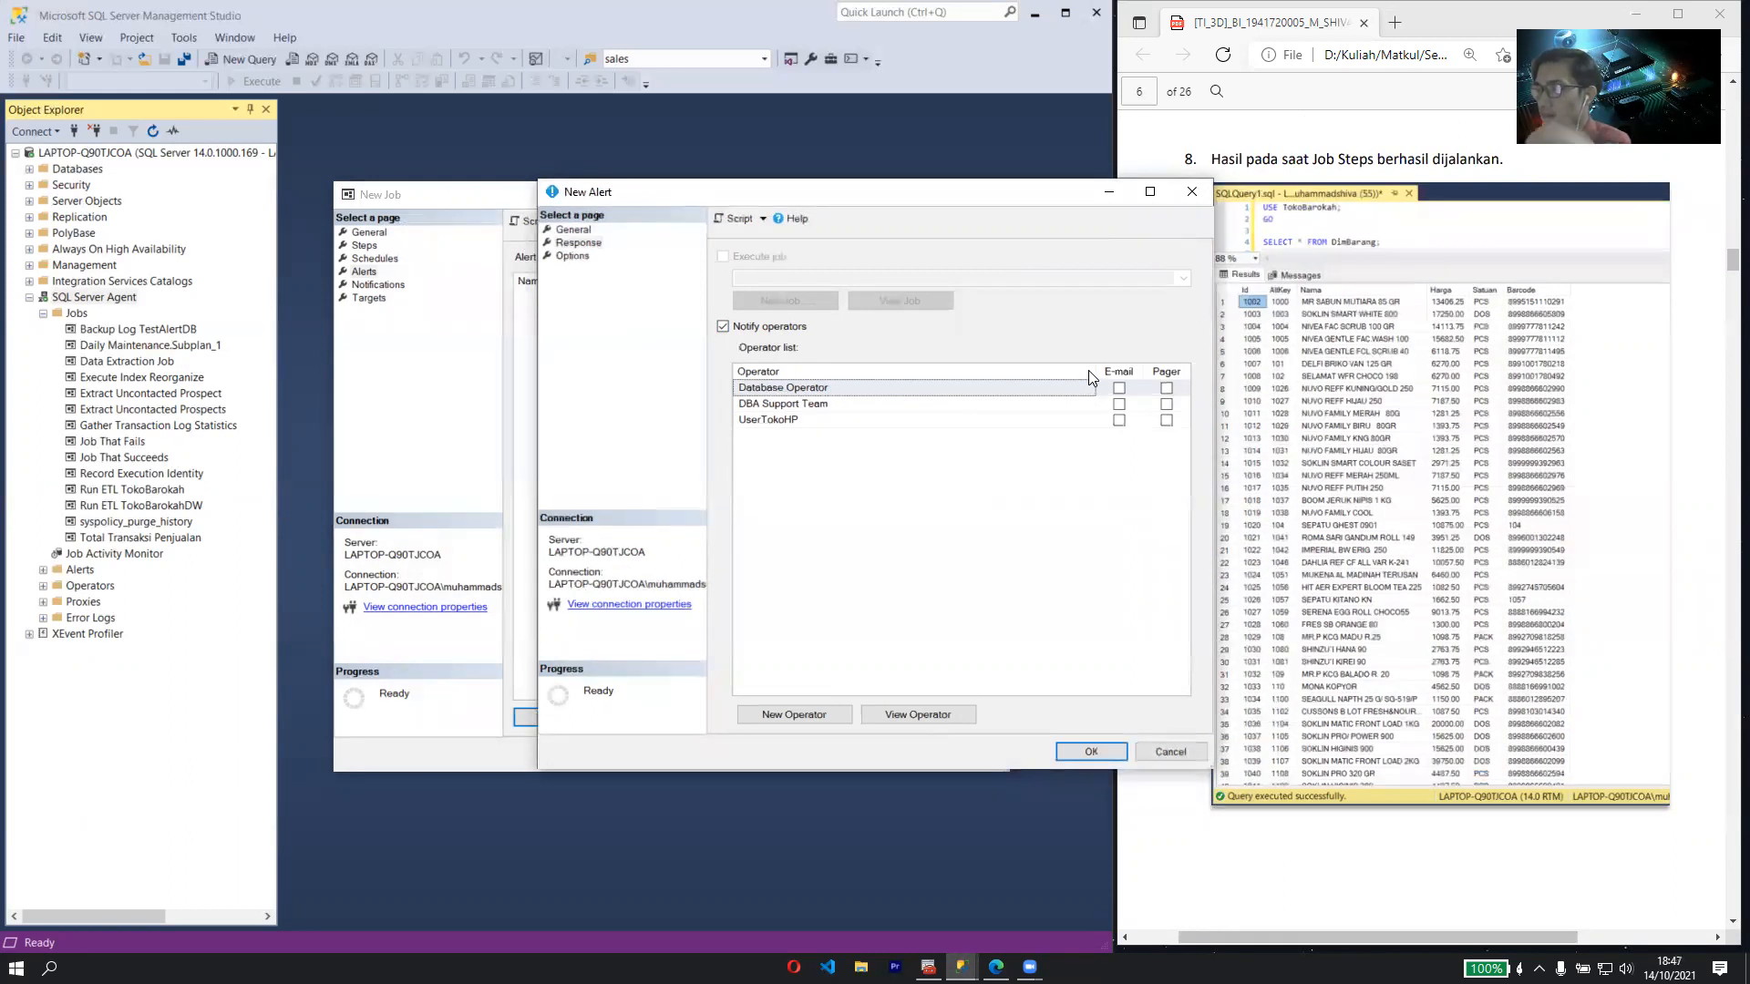
left_click(1119, 389)
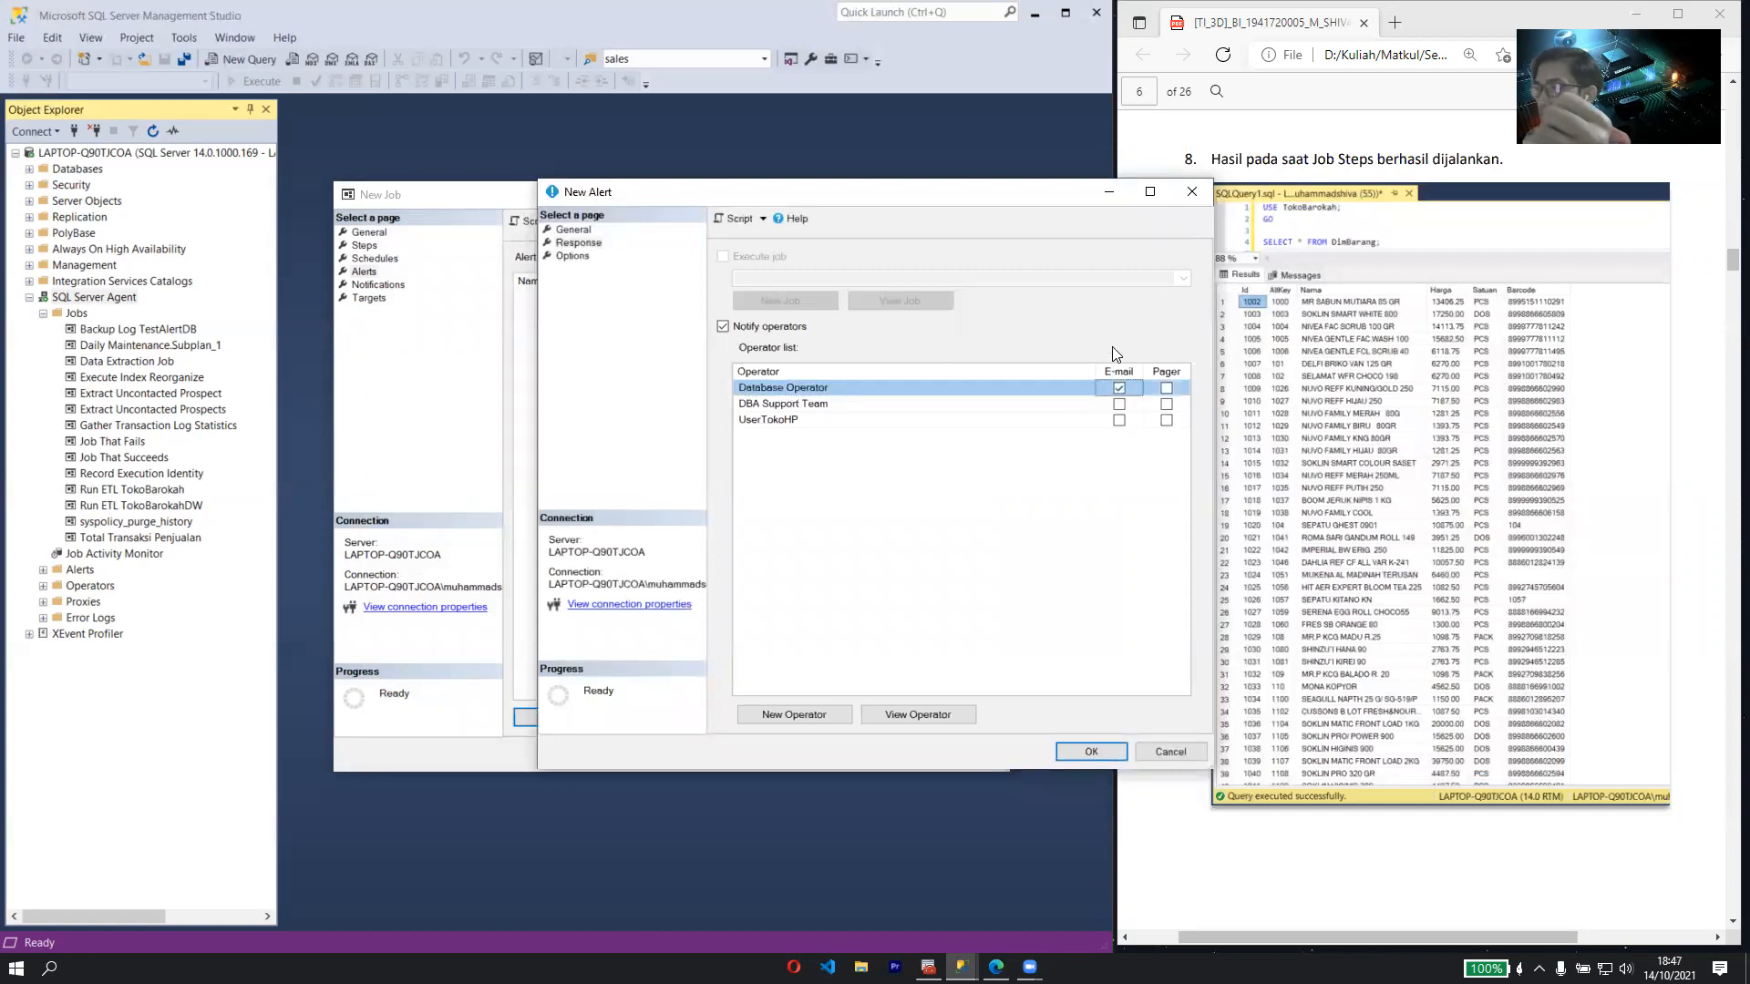
left_click(1166, 388)
left_click(569, 257)
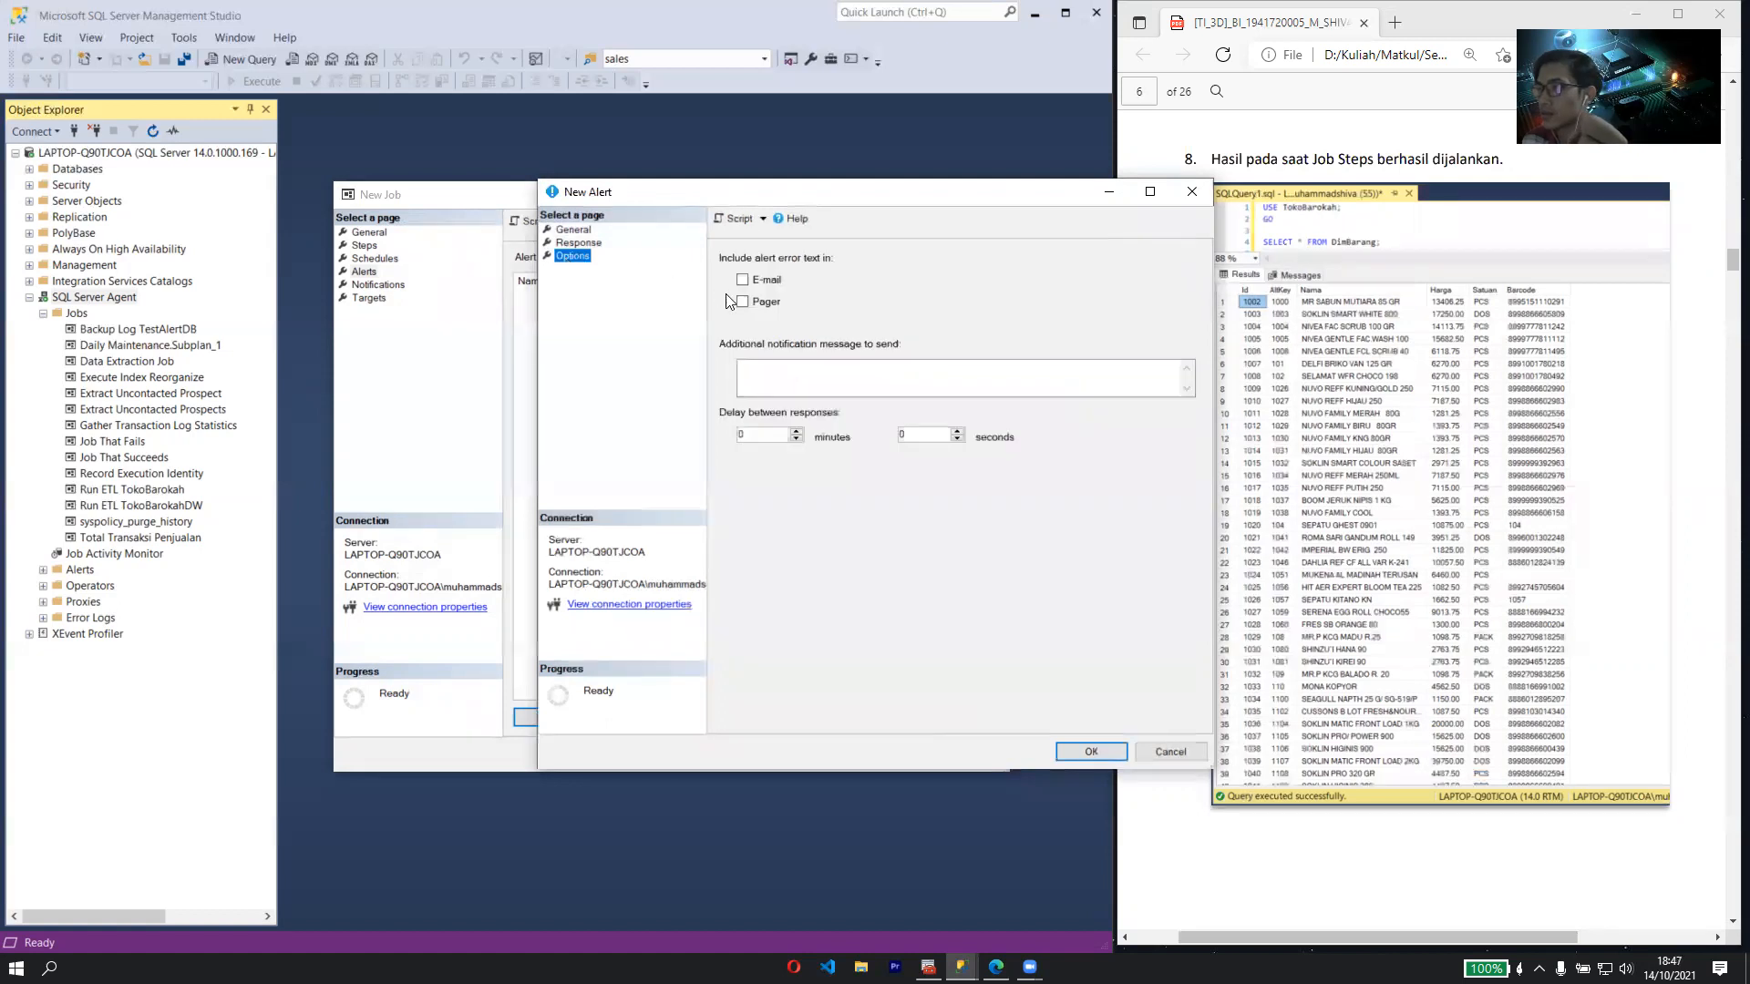
left_click(1184, 753)
- Enable the job's e-mail and page notifications for when the job fails
left_click(390, 286)
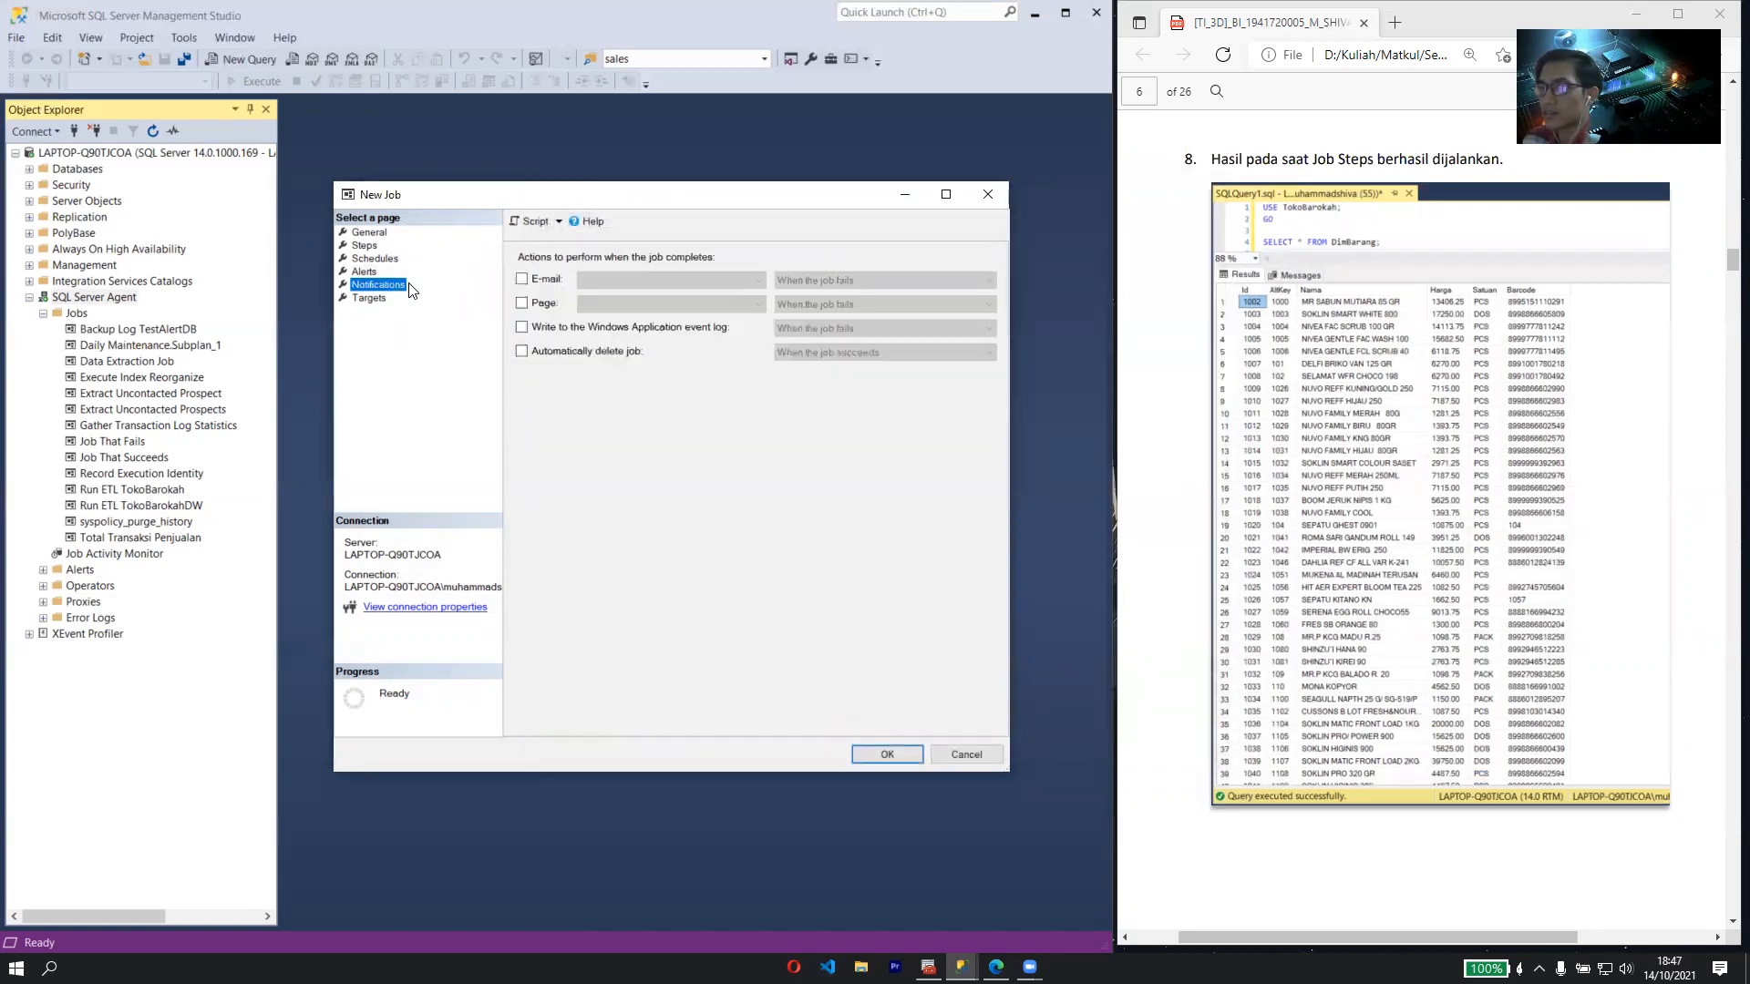
left_click(527, 283)
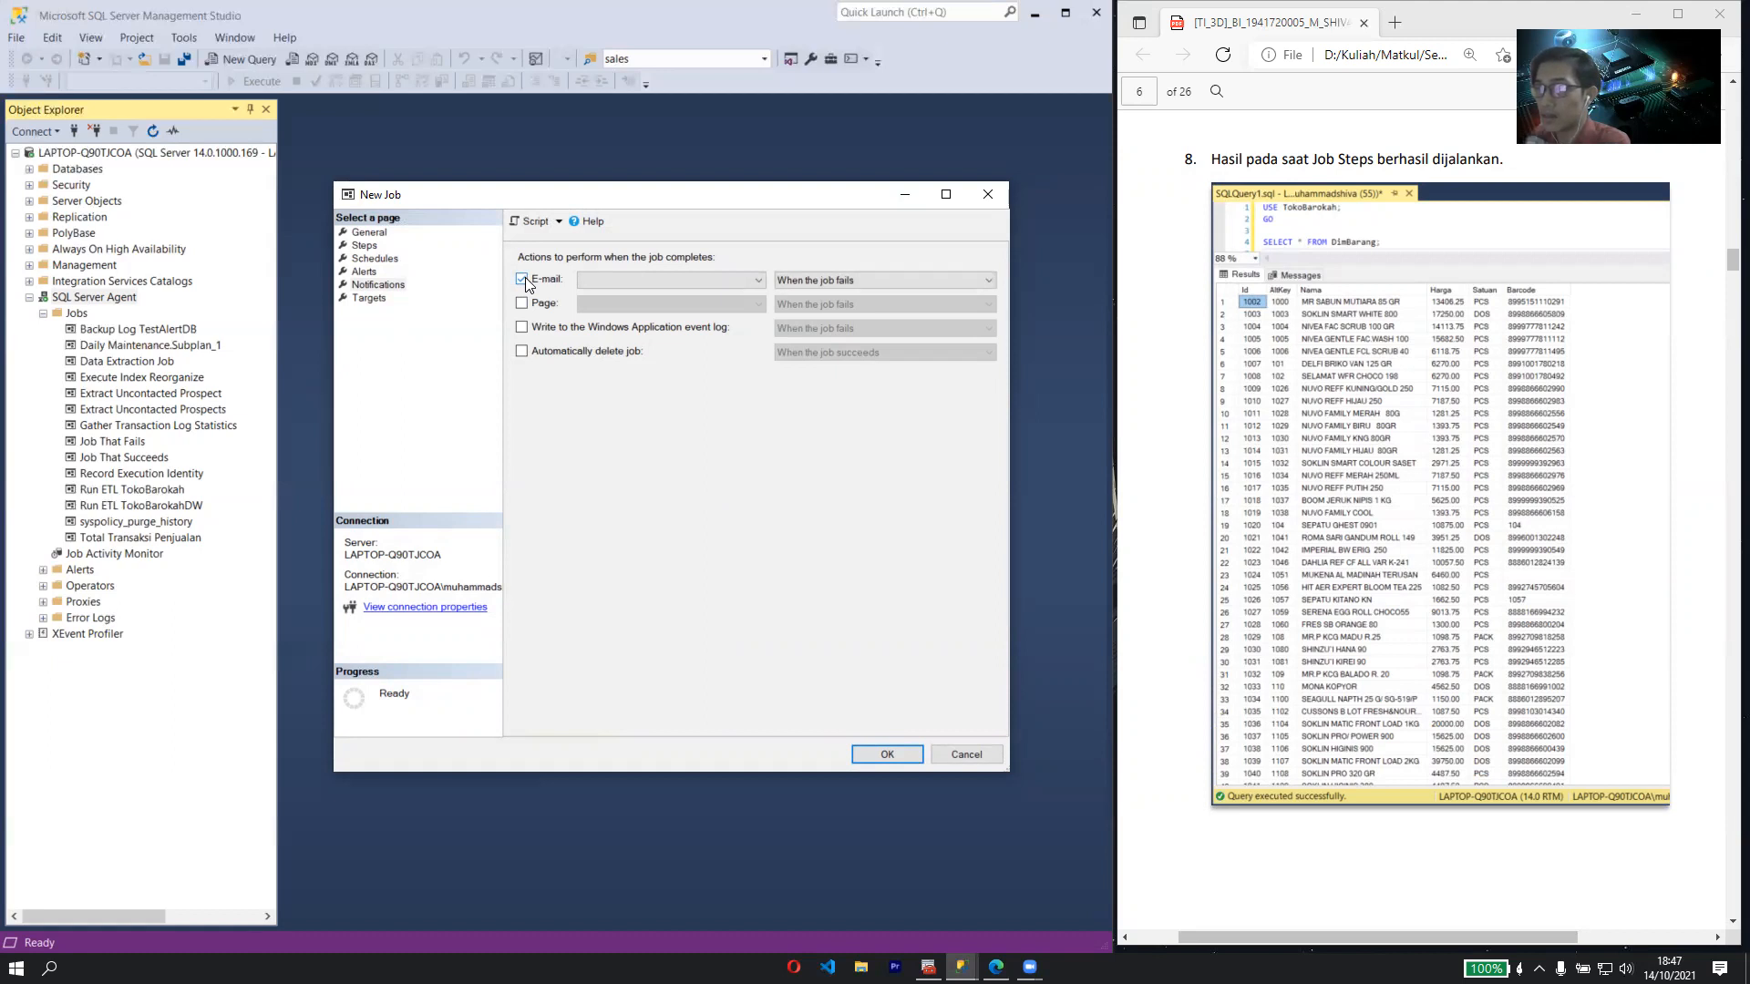
left_click(534, 302)
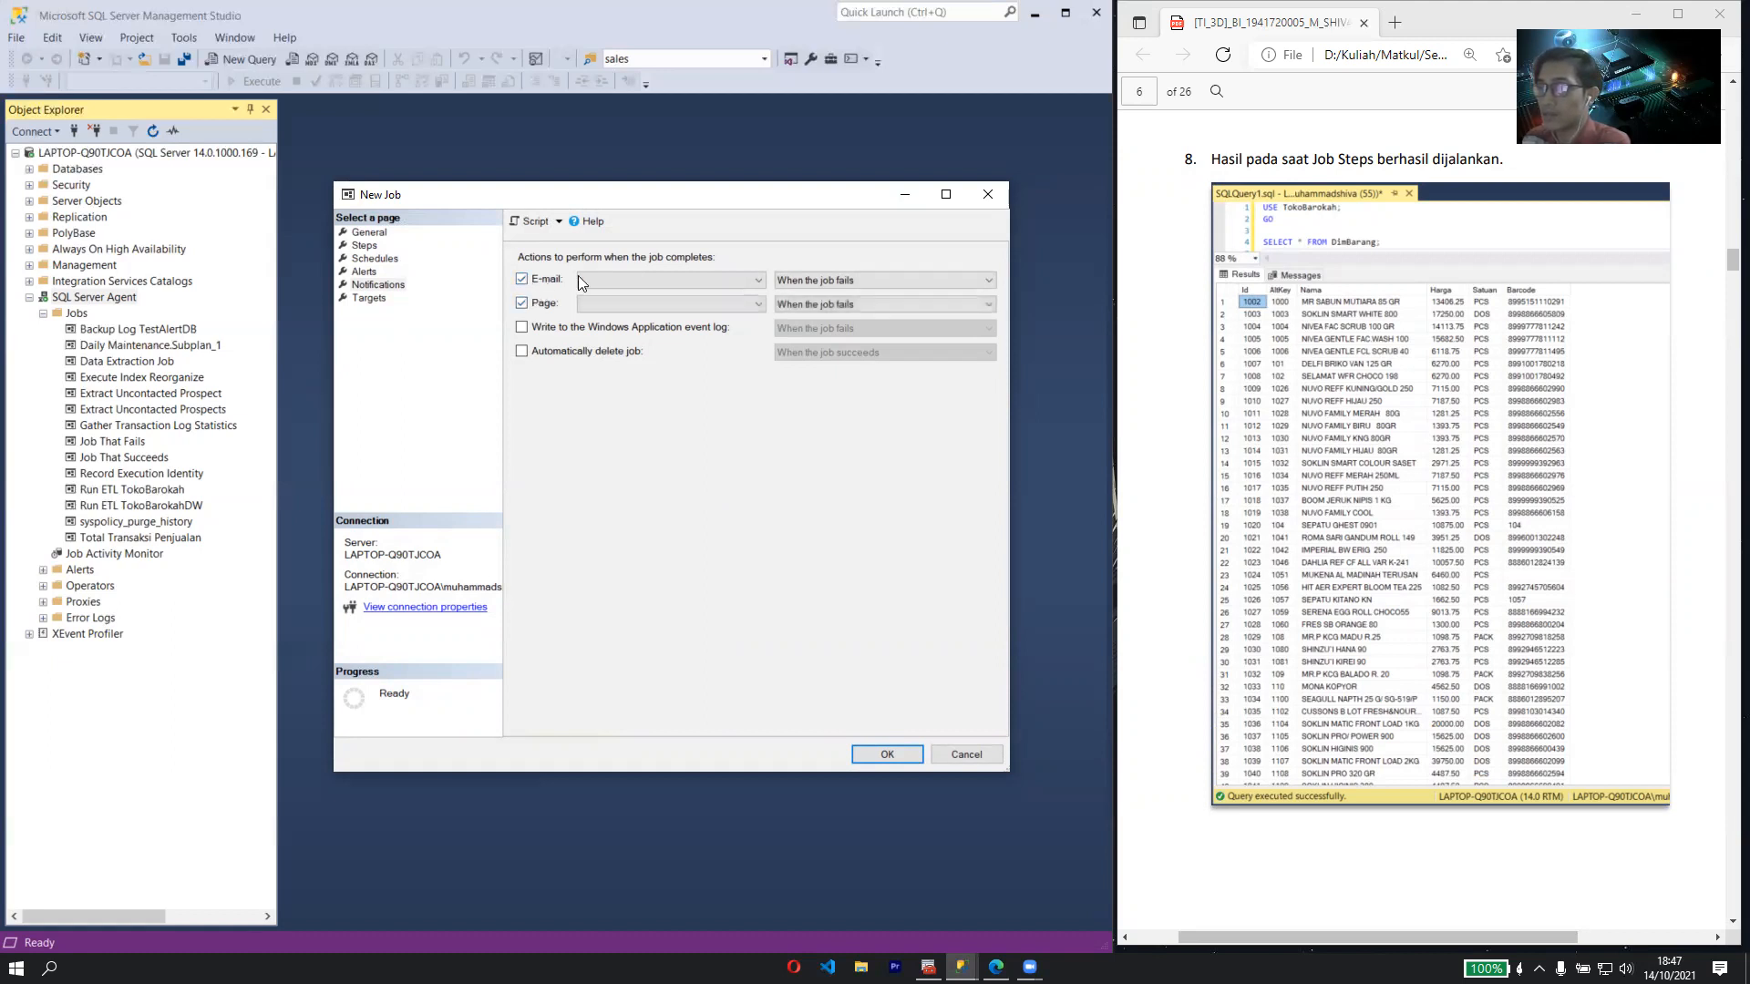
left_click(838, 280)
left_click(837, 278)
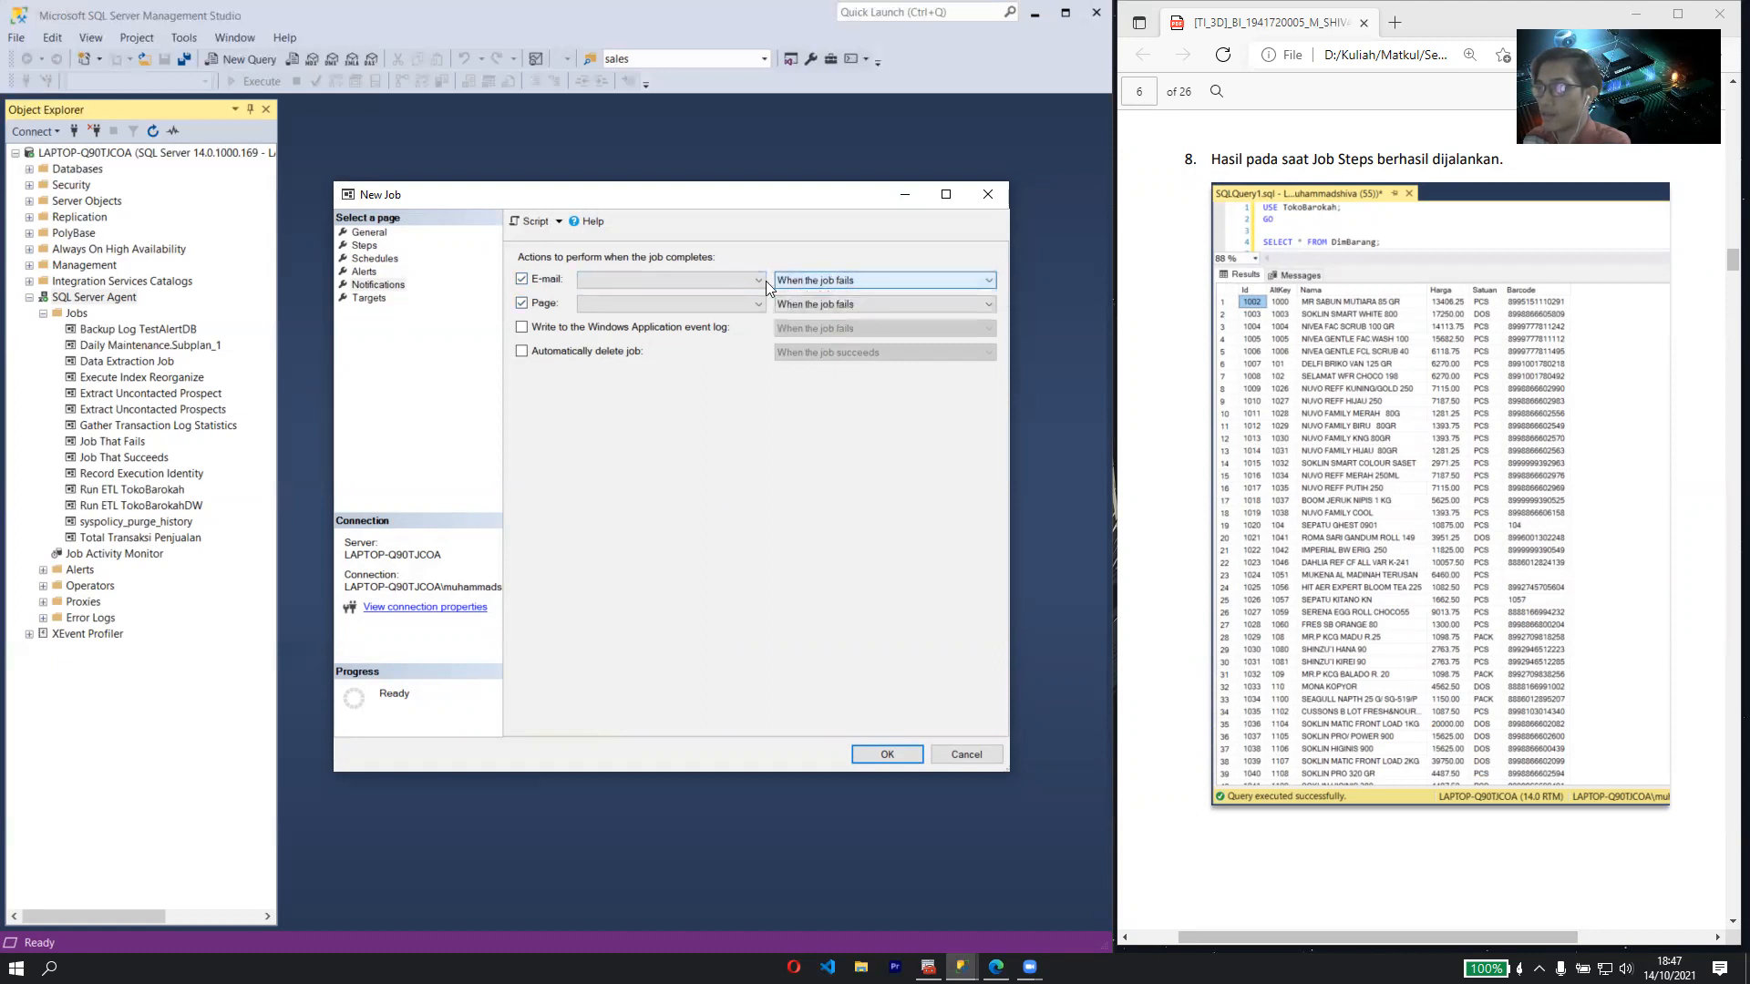
left_click(790, 282)
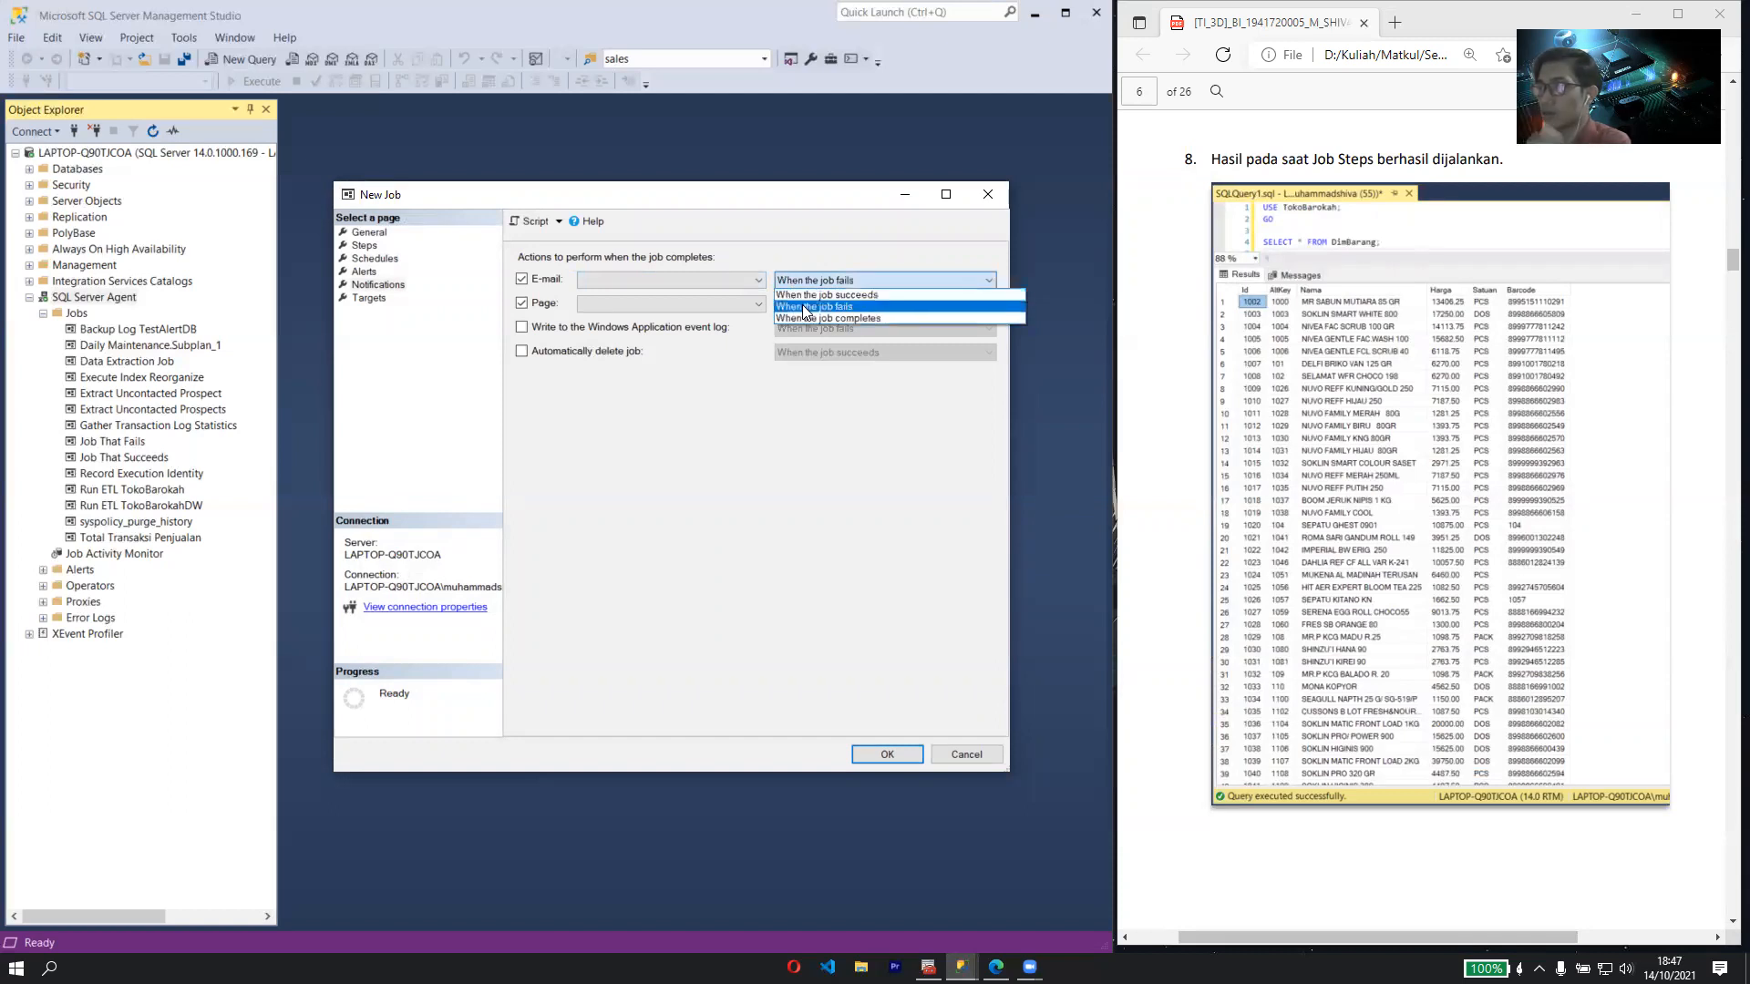
left_click(802, 307)
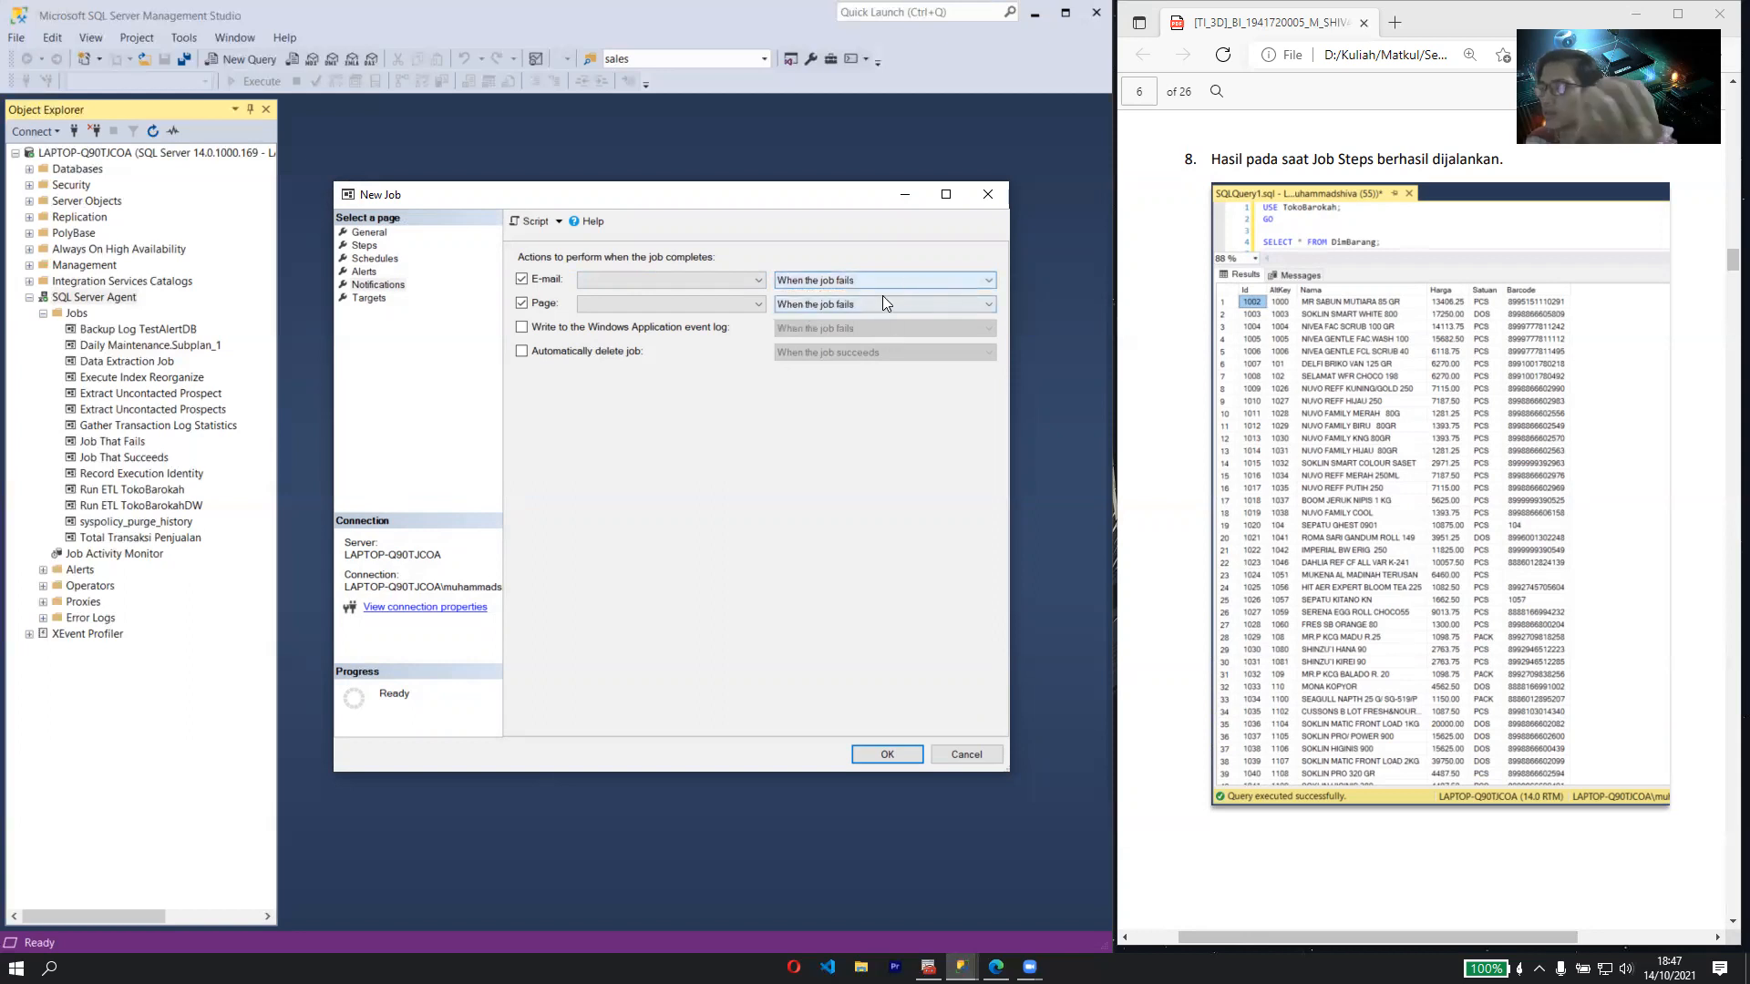
- Select Database Operator as the recipient of both the e-mail and page notifications, and show the job's target settings
left_click(729, 283)
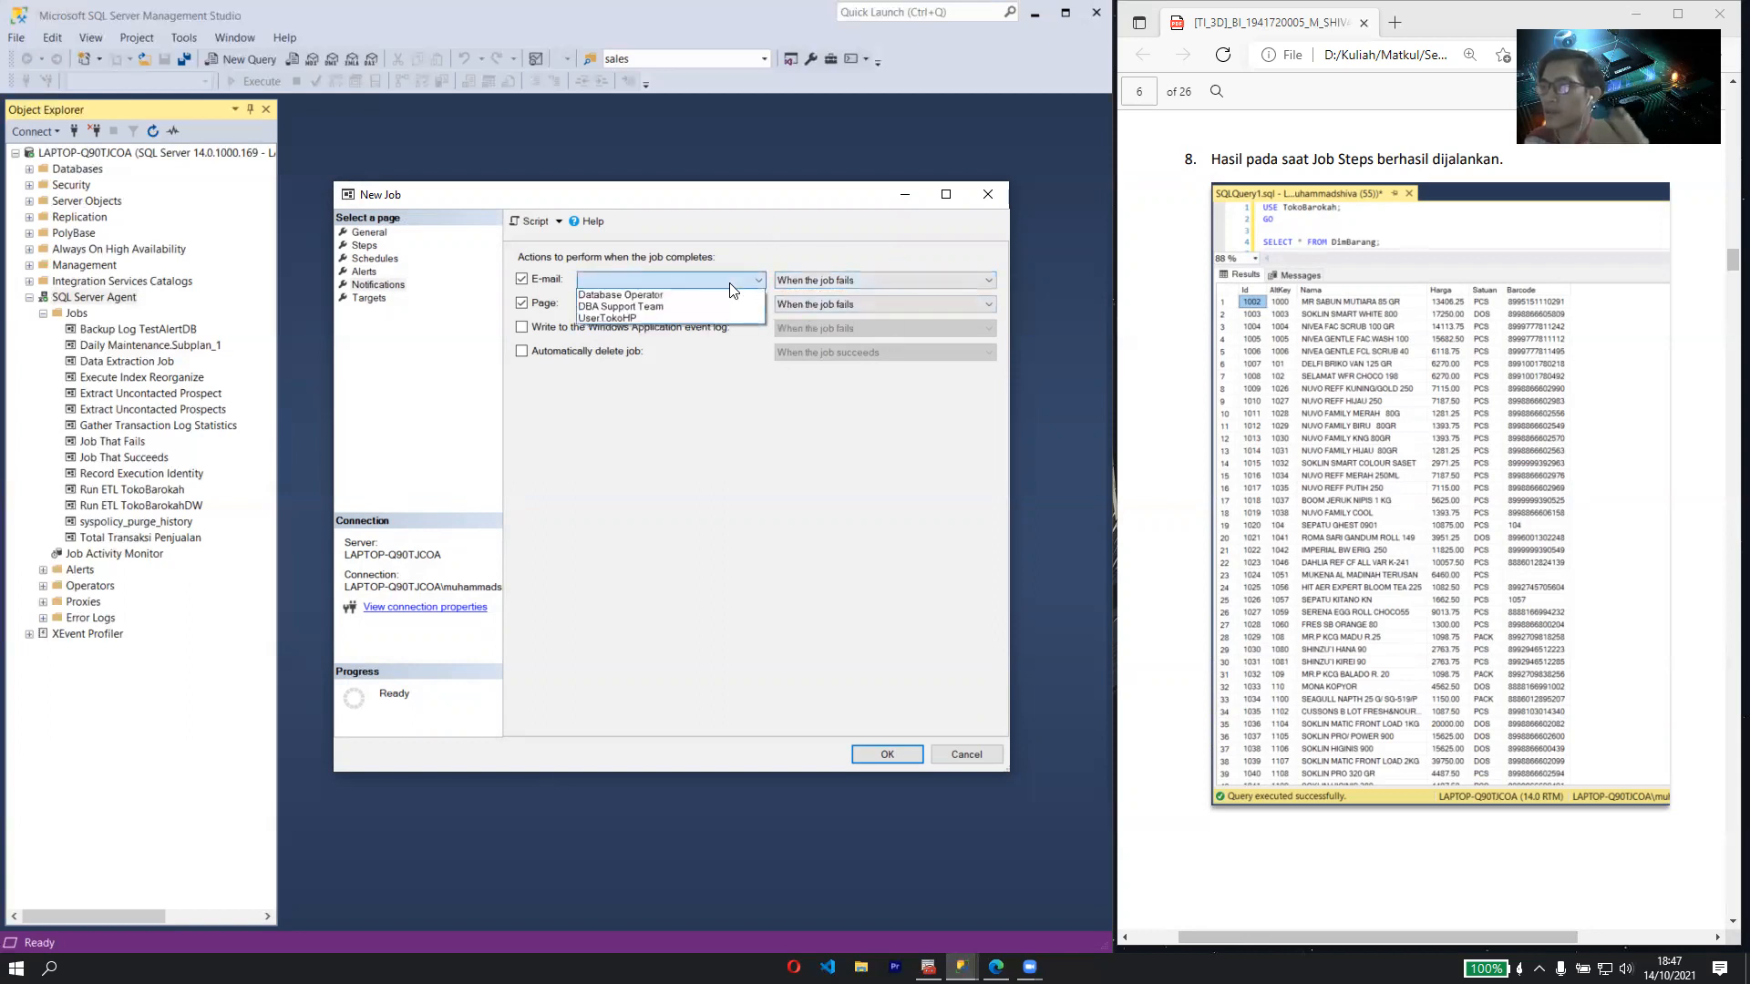
left_click(655, 295)
left_click(657, 308)
left_click(664, 317)
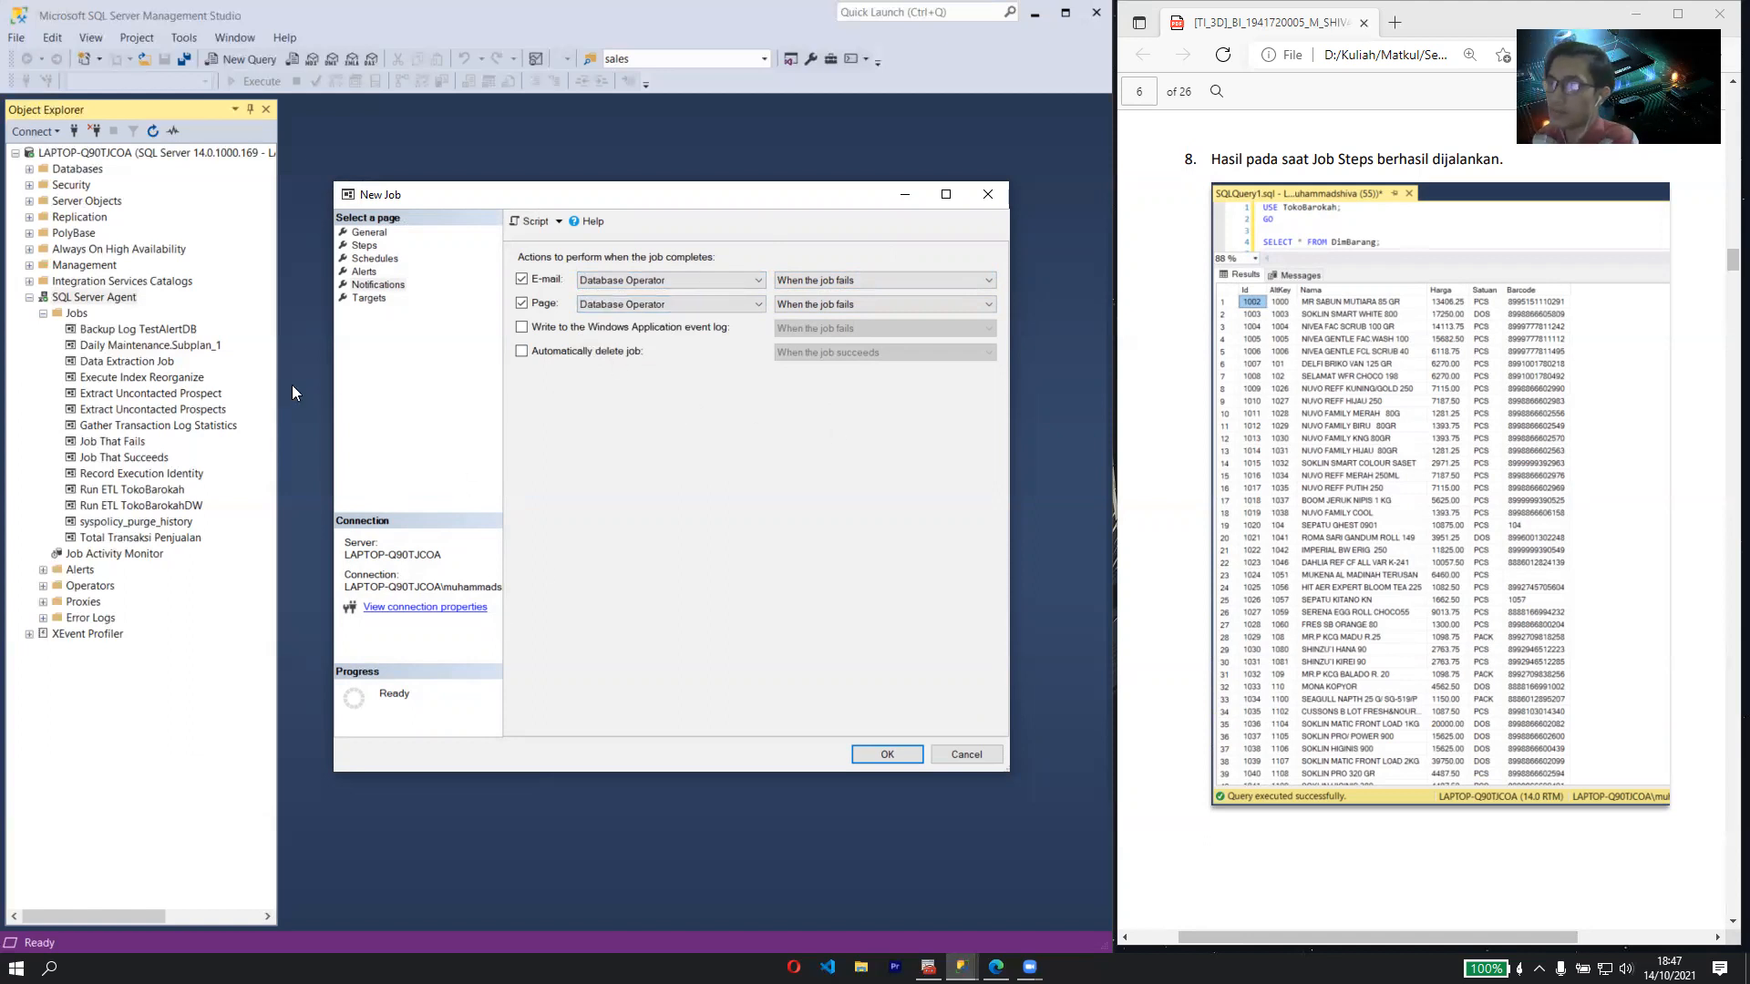
left_click(369, 299)
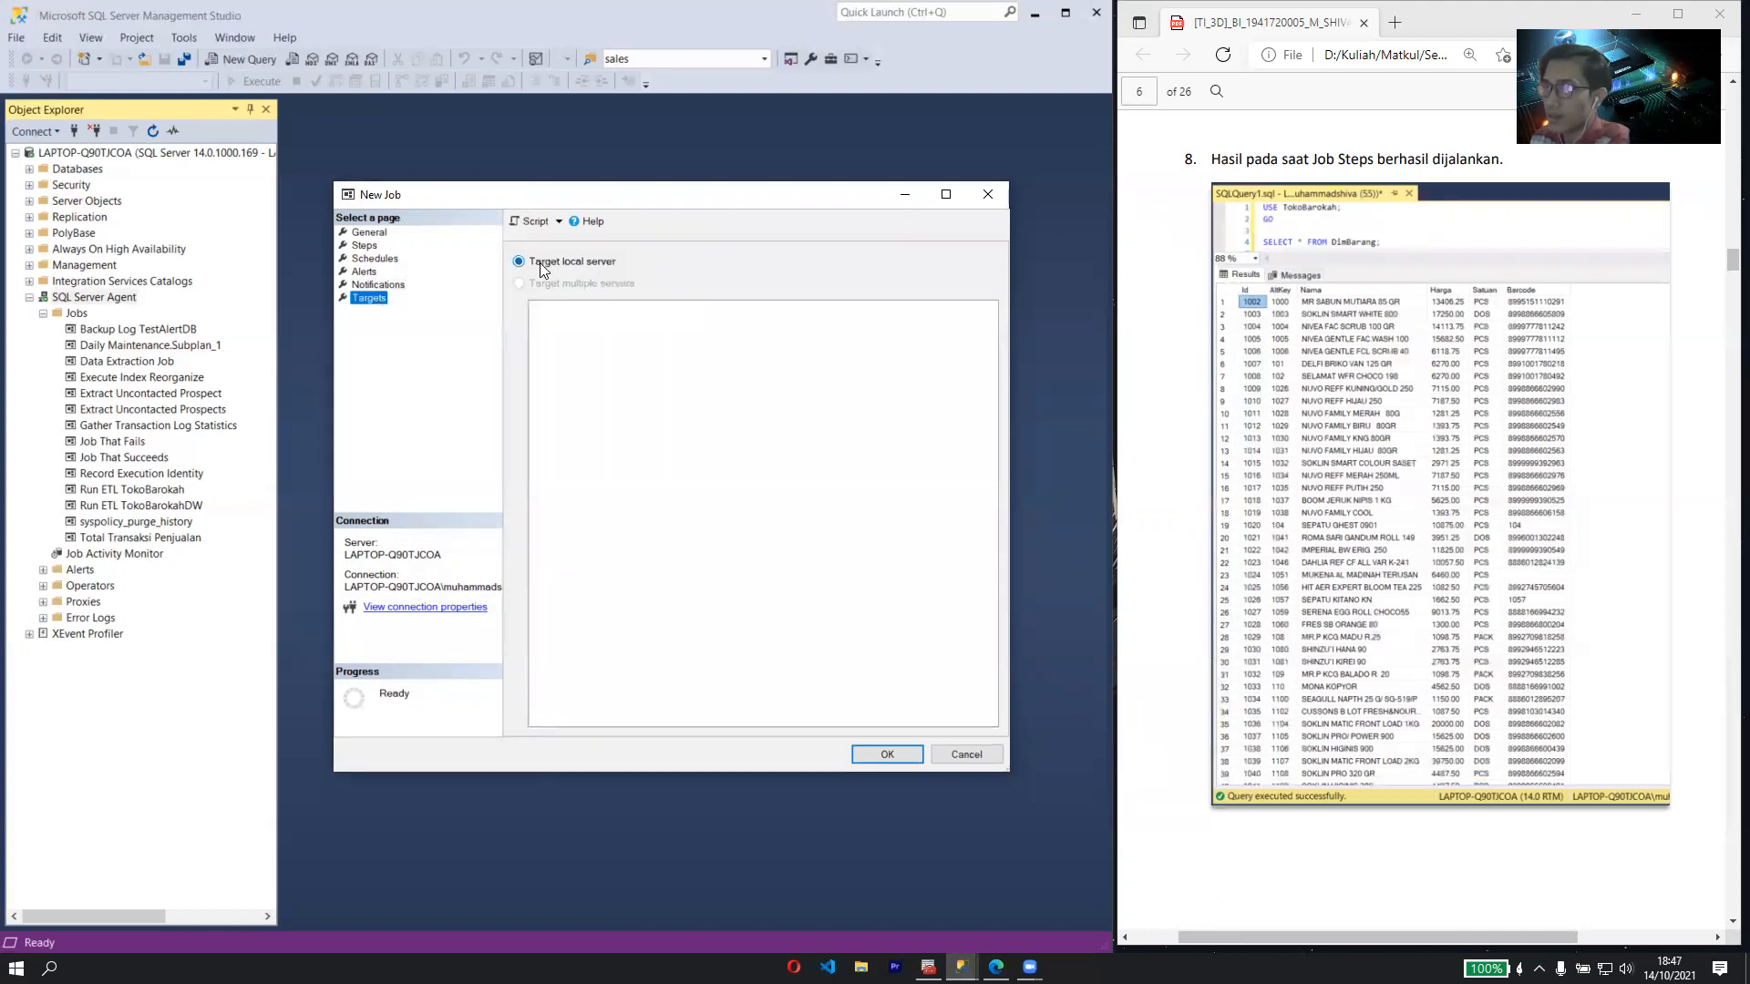
- Bring back the New Job window, review its local server target, and discard the new job
left_click(138, 155)
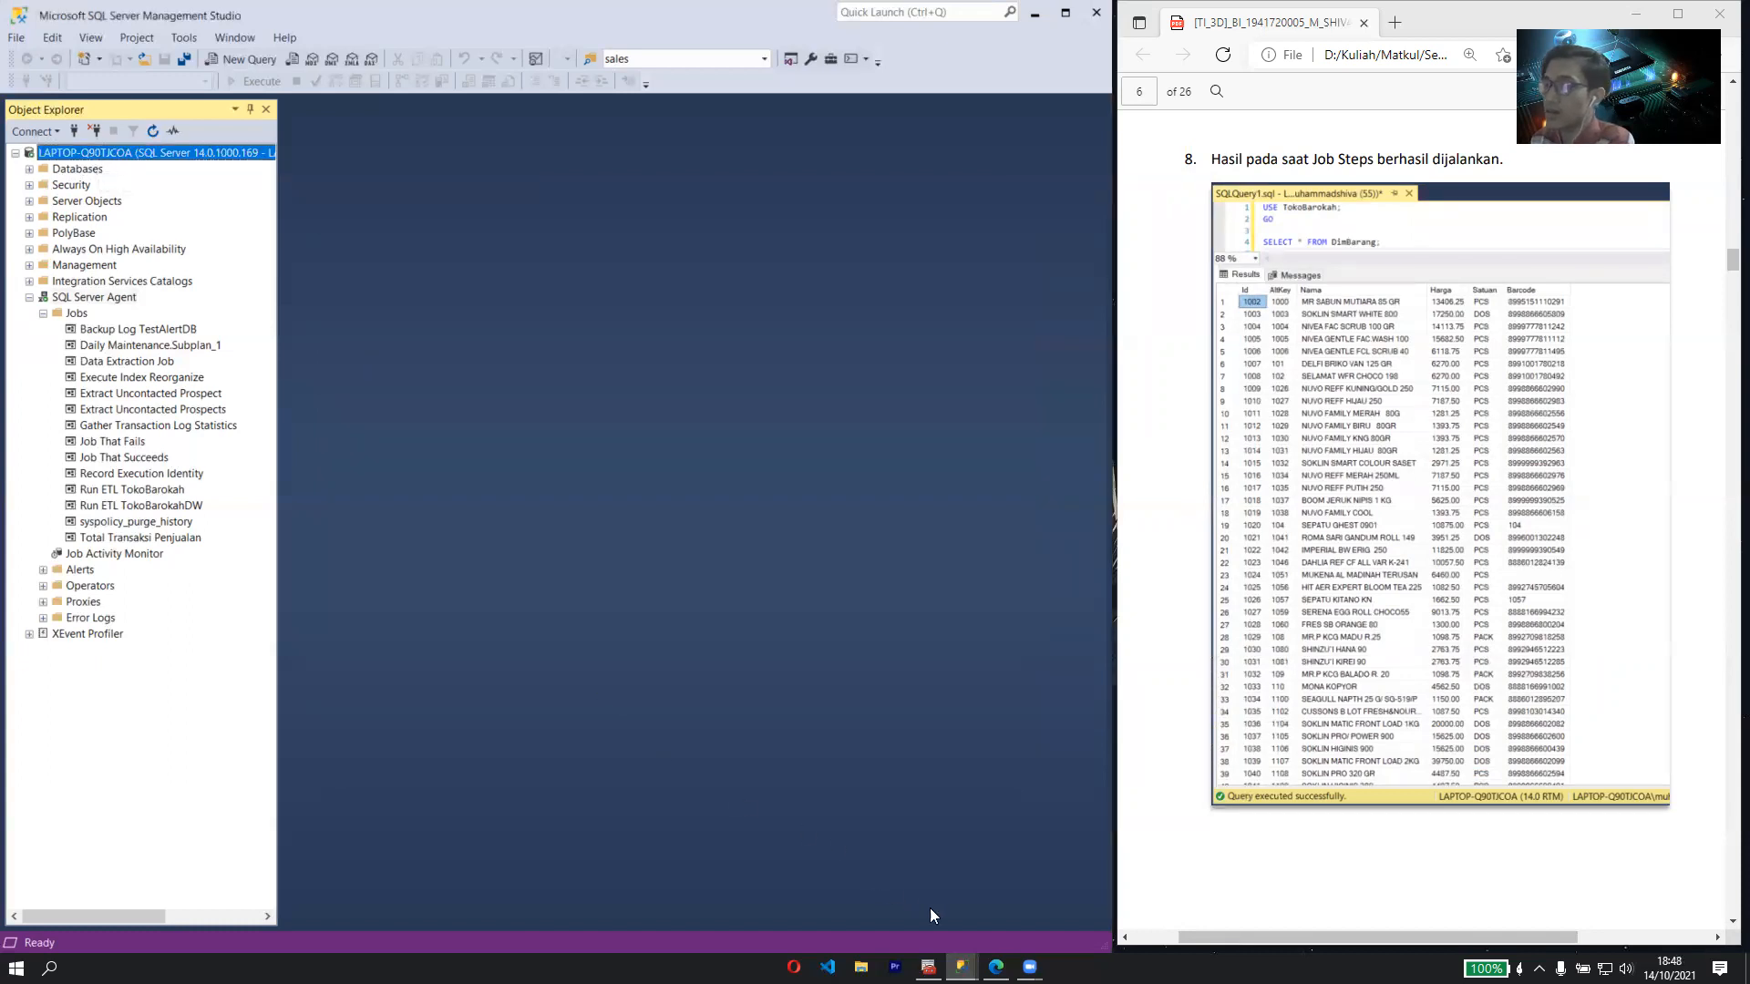
mouse_move(960, 966)
left_click(1026, 898)
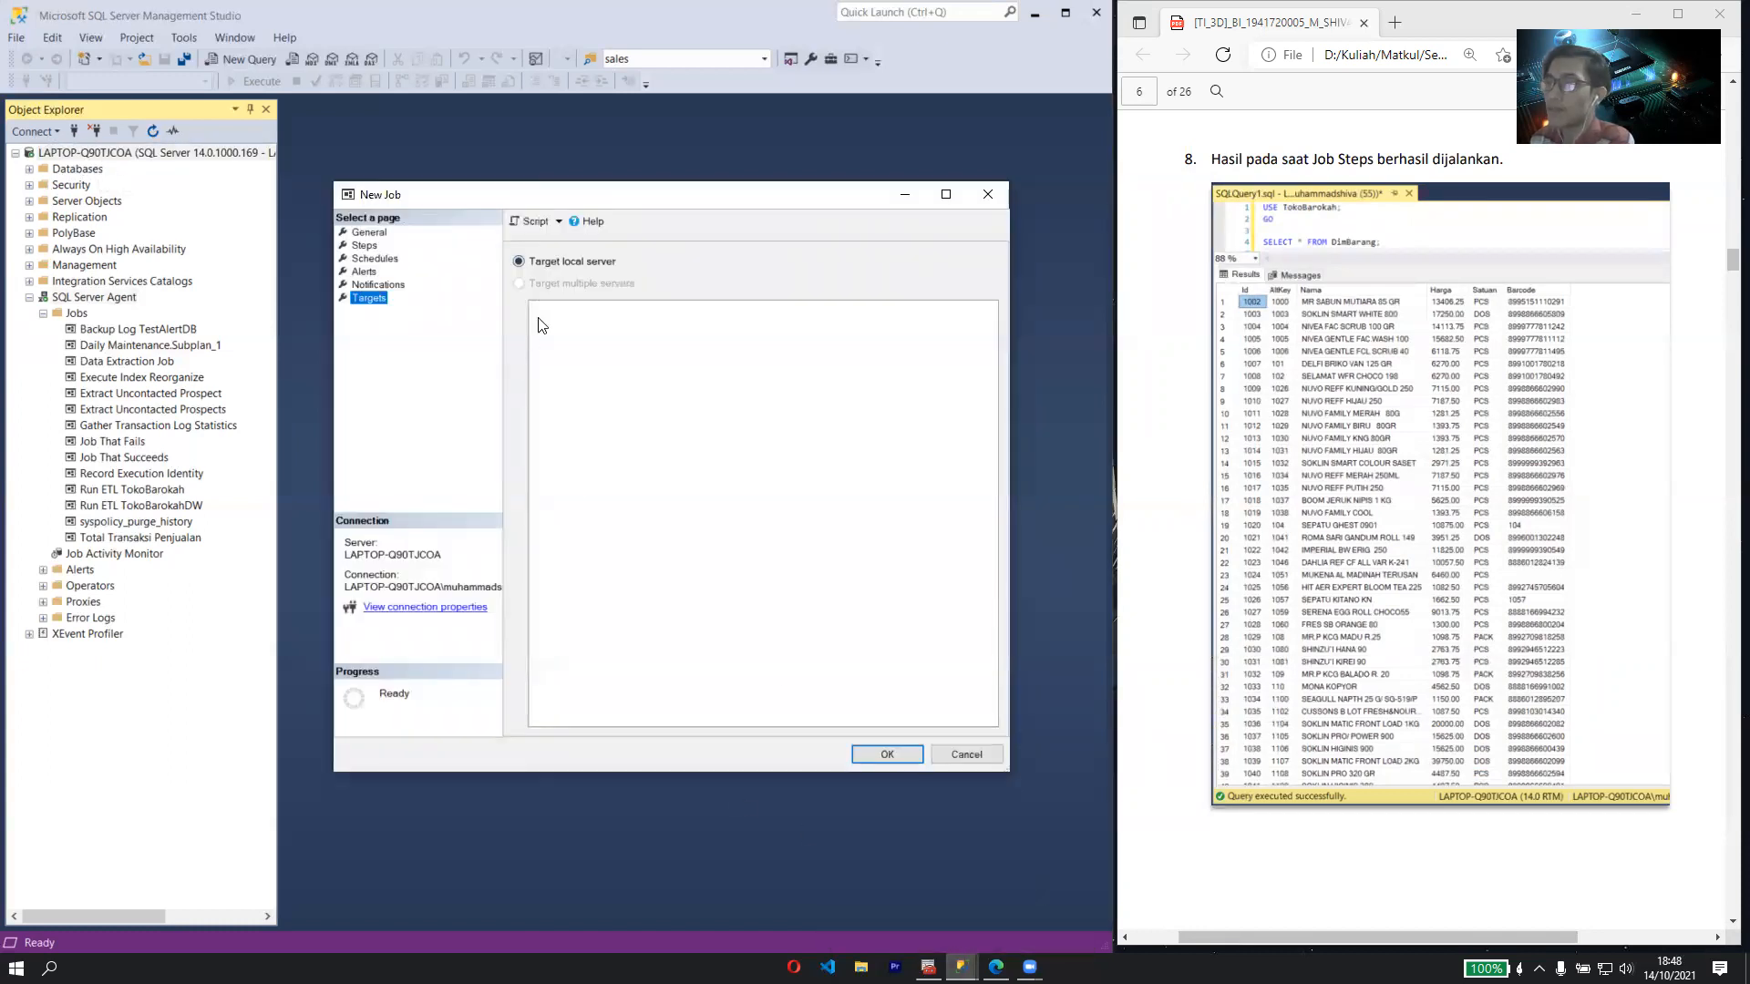
left_click(550, 262)
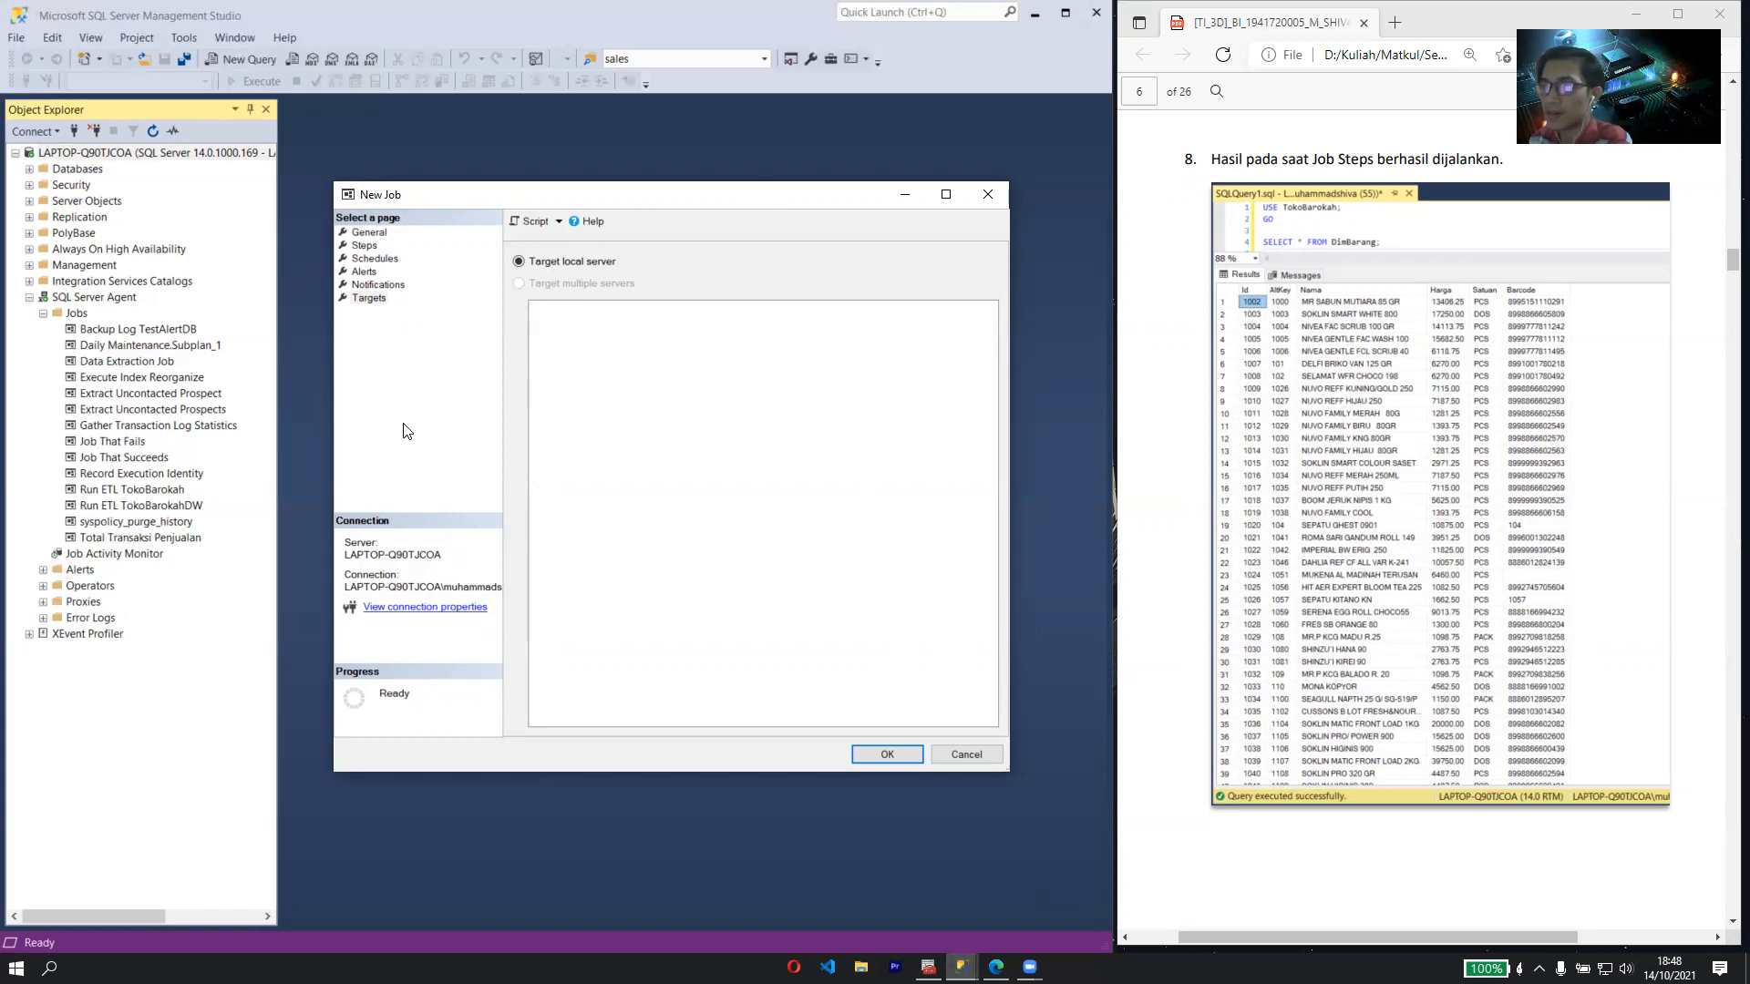
left_click(970, 754)
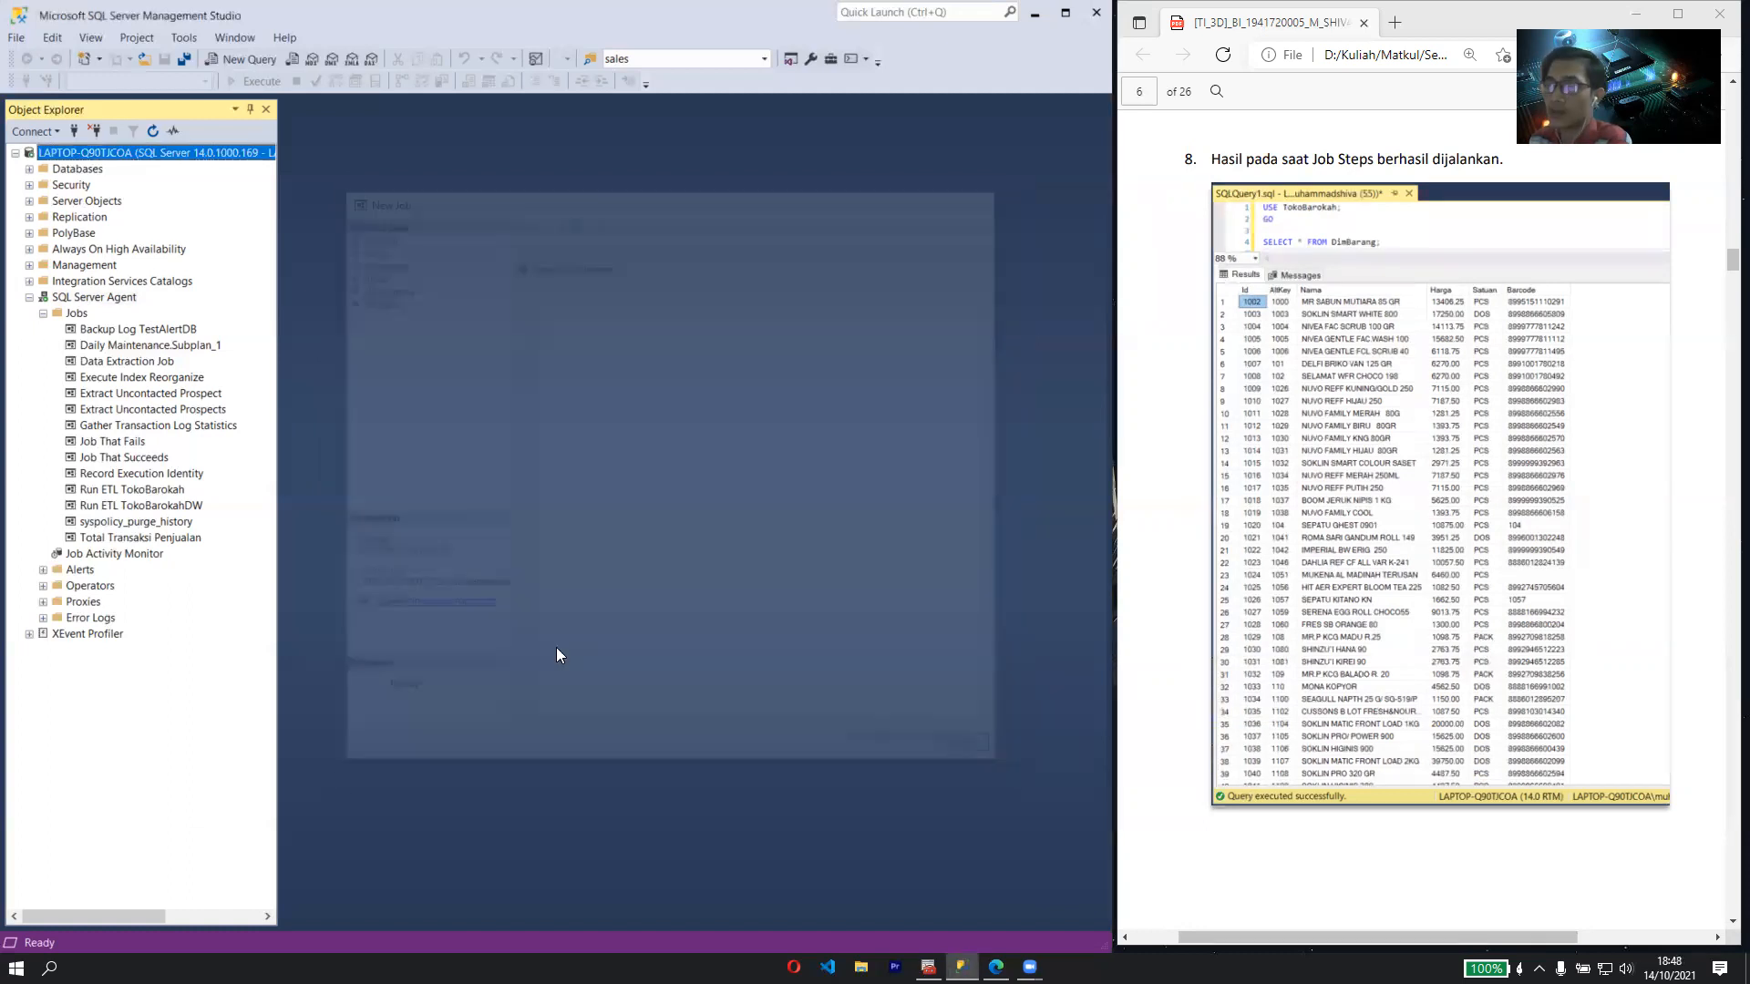
- Start the existing Run ETL TokoBarokahDW job, check the start report against the jobsheet, and dismiss the report
scroll(1296, 470, "up", 10)
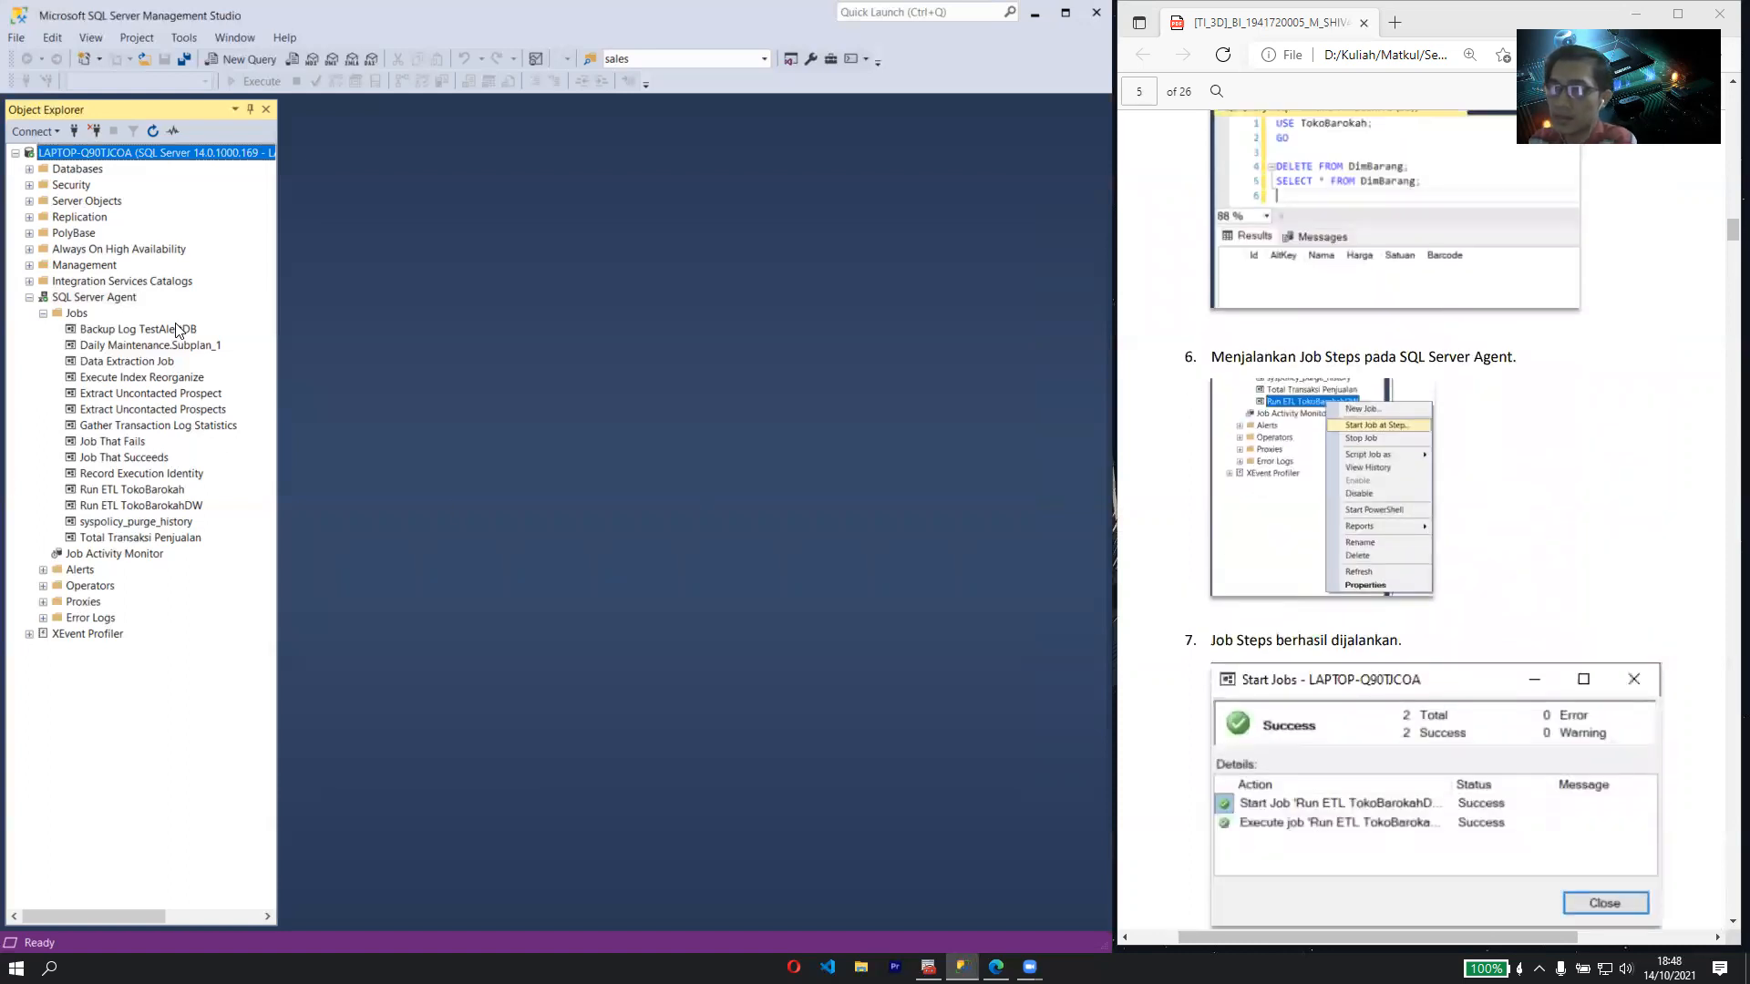
left_click(146, 506)
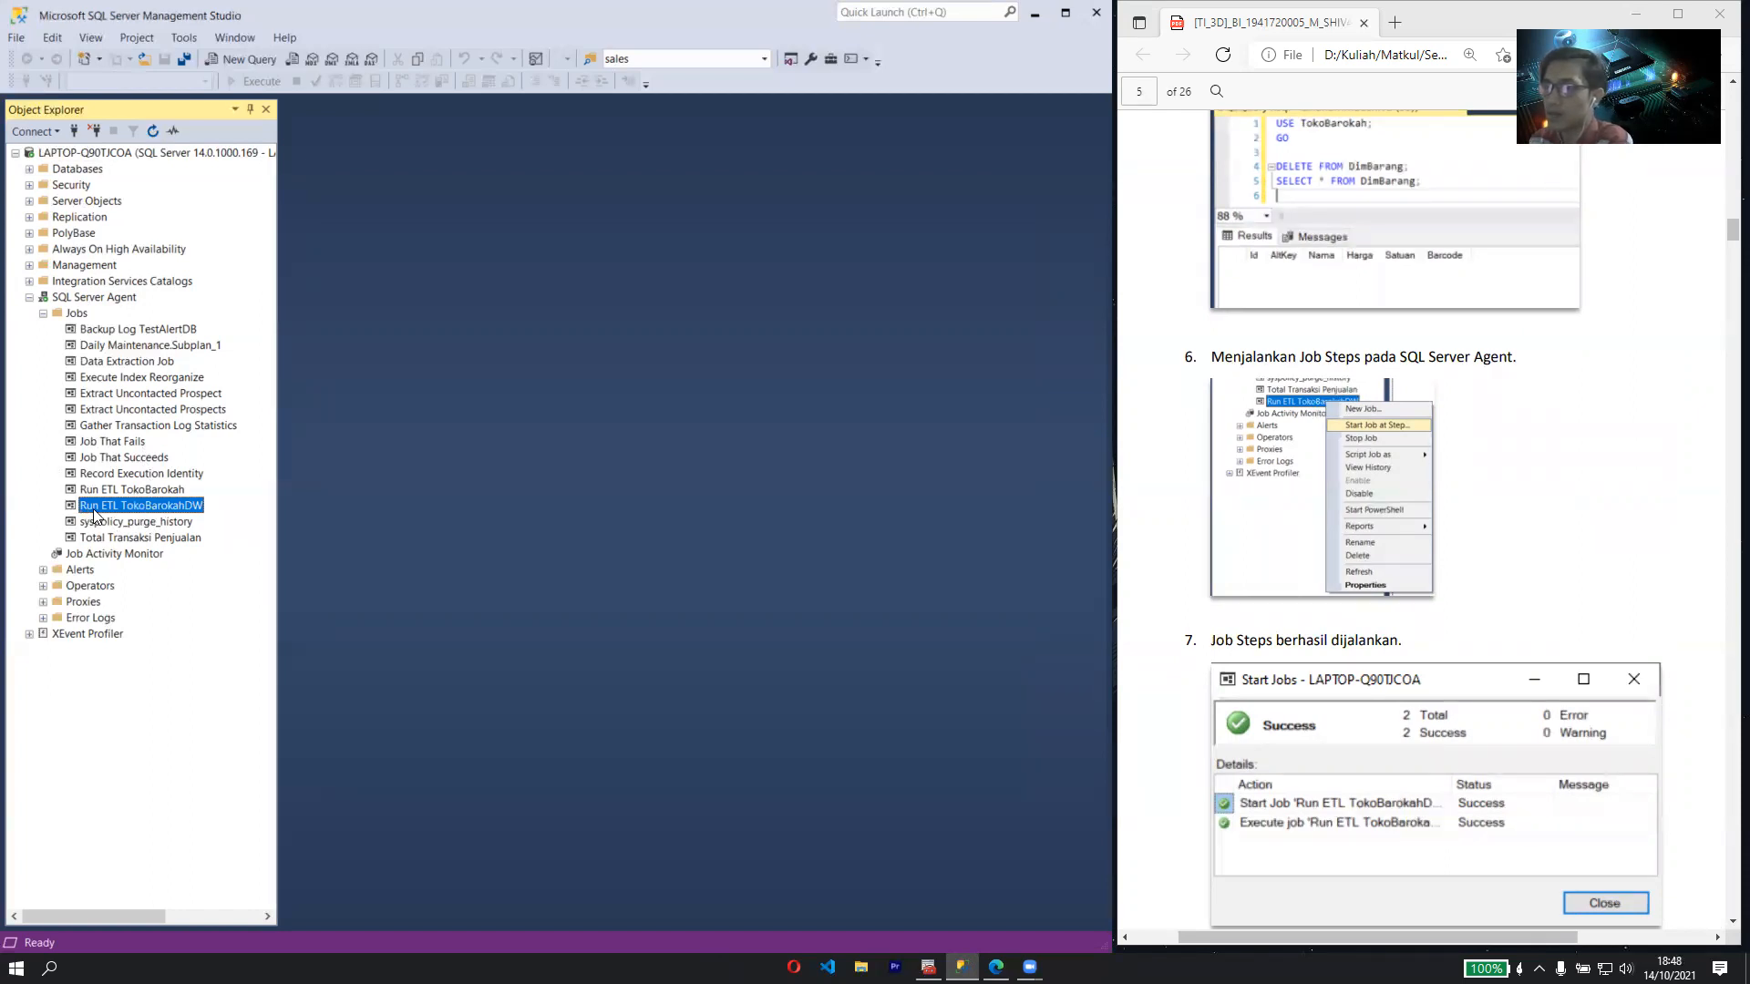
right_click(149, 513)
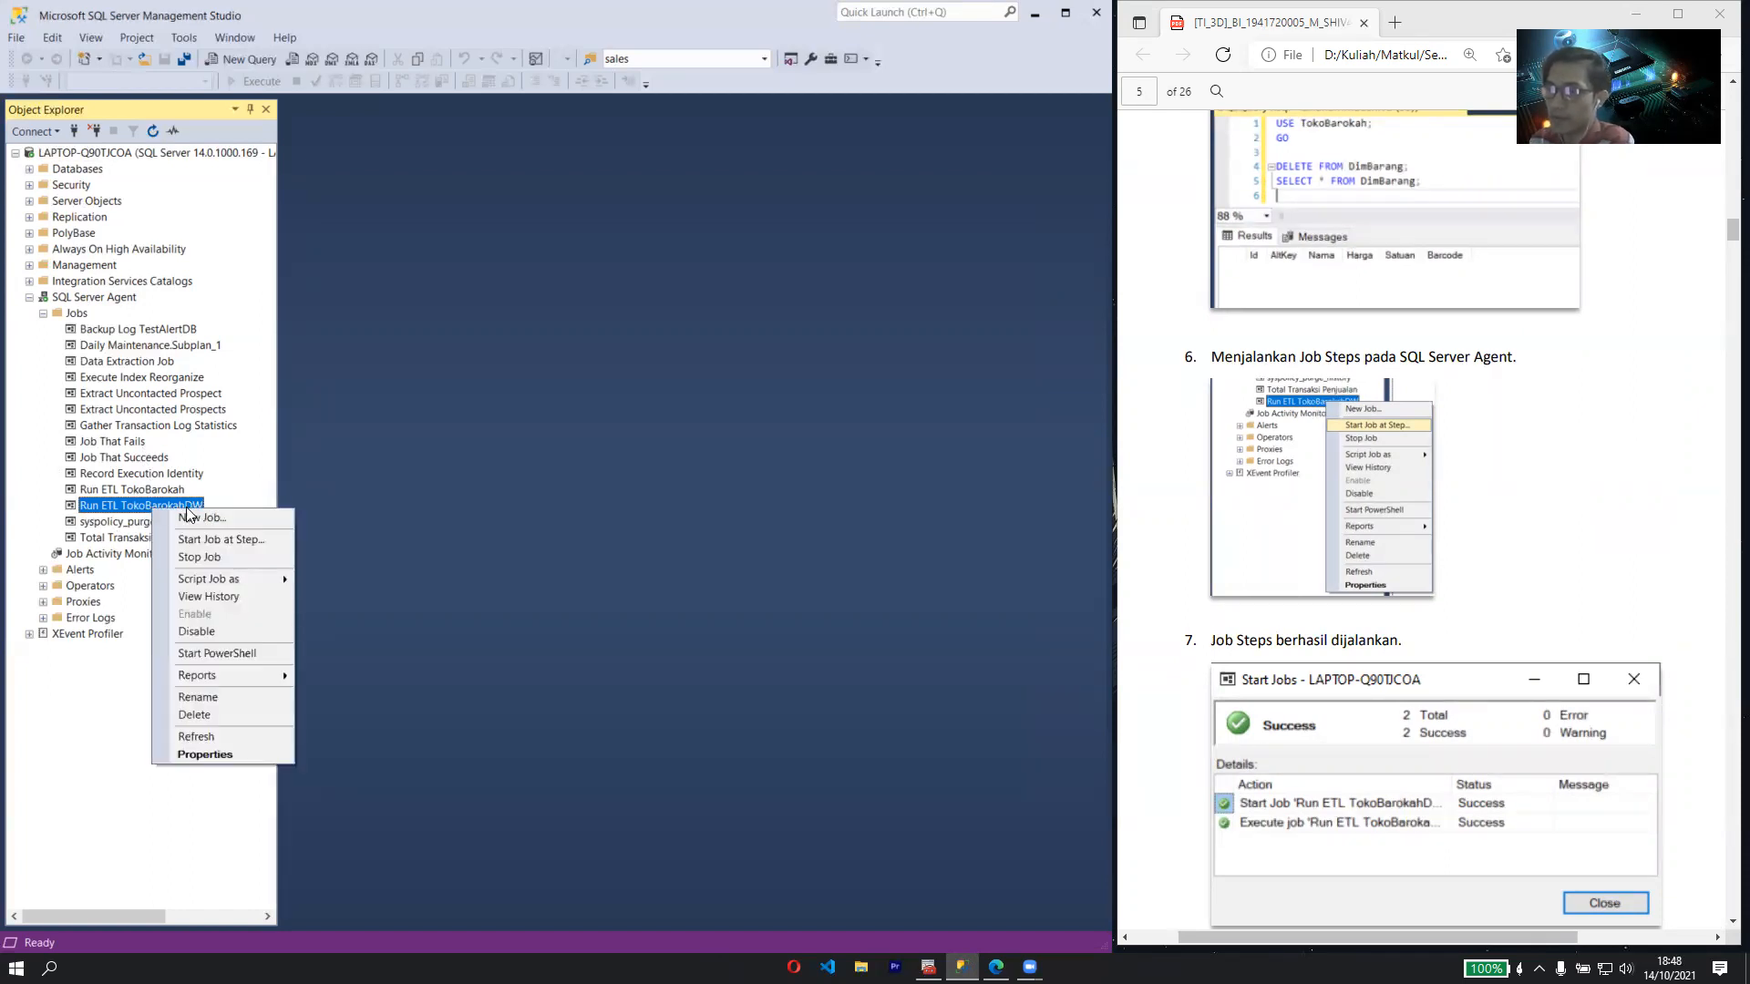
left_click(239, 539)
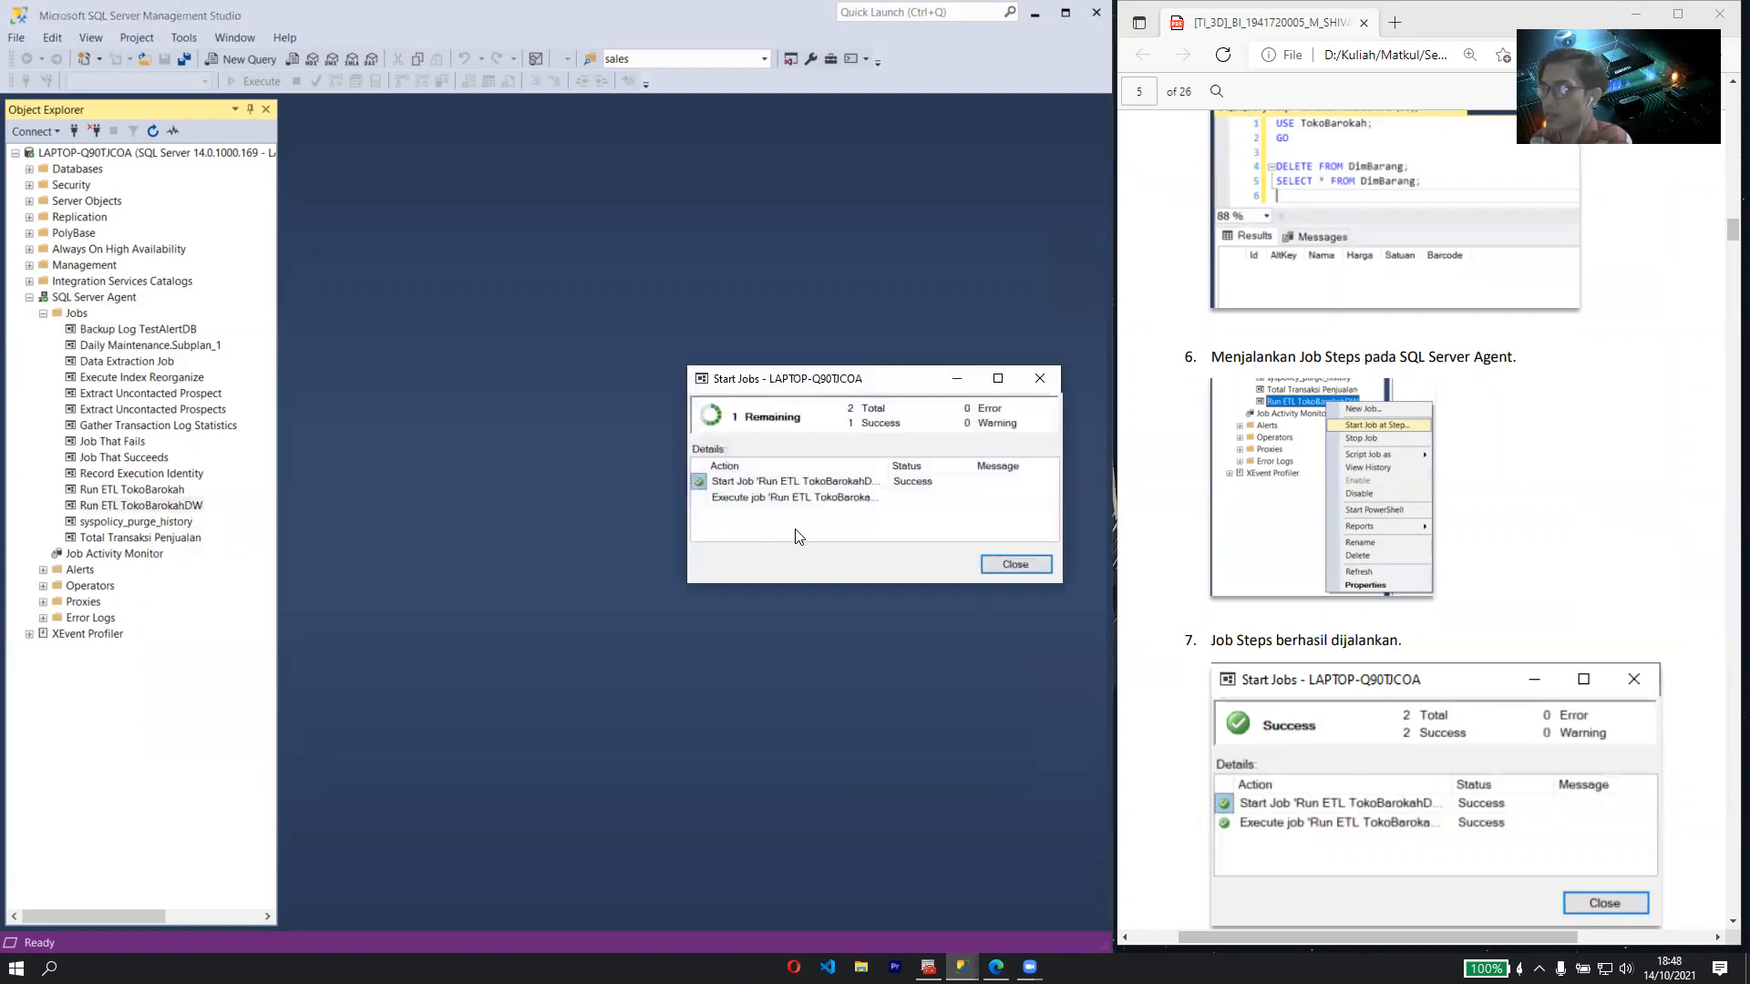
left_click_drag(880, 376, 658, 361)
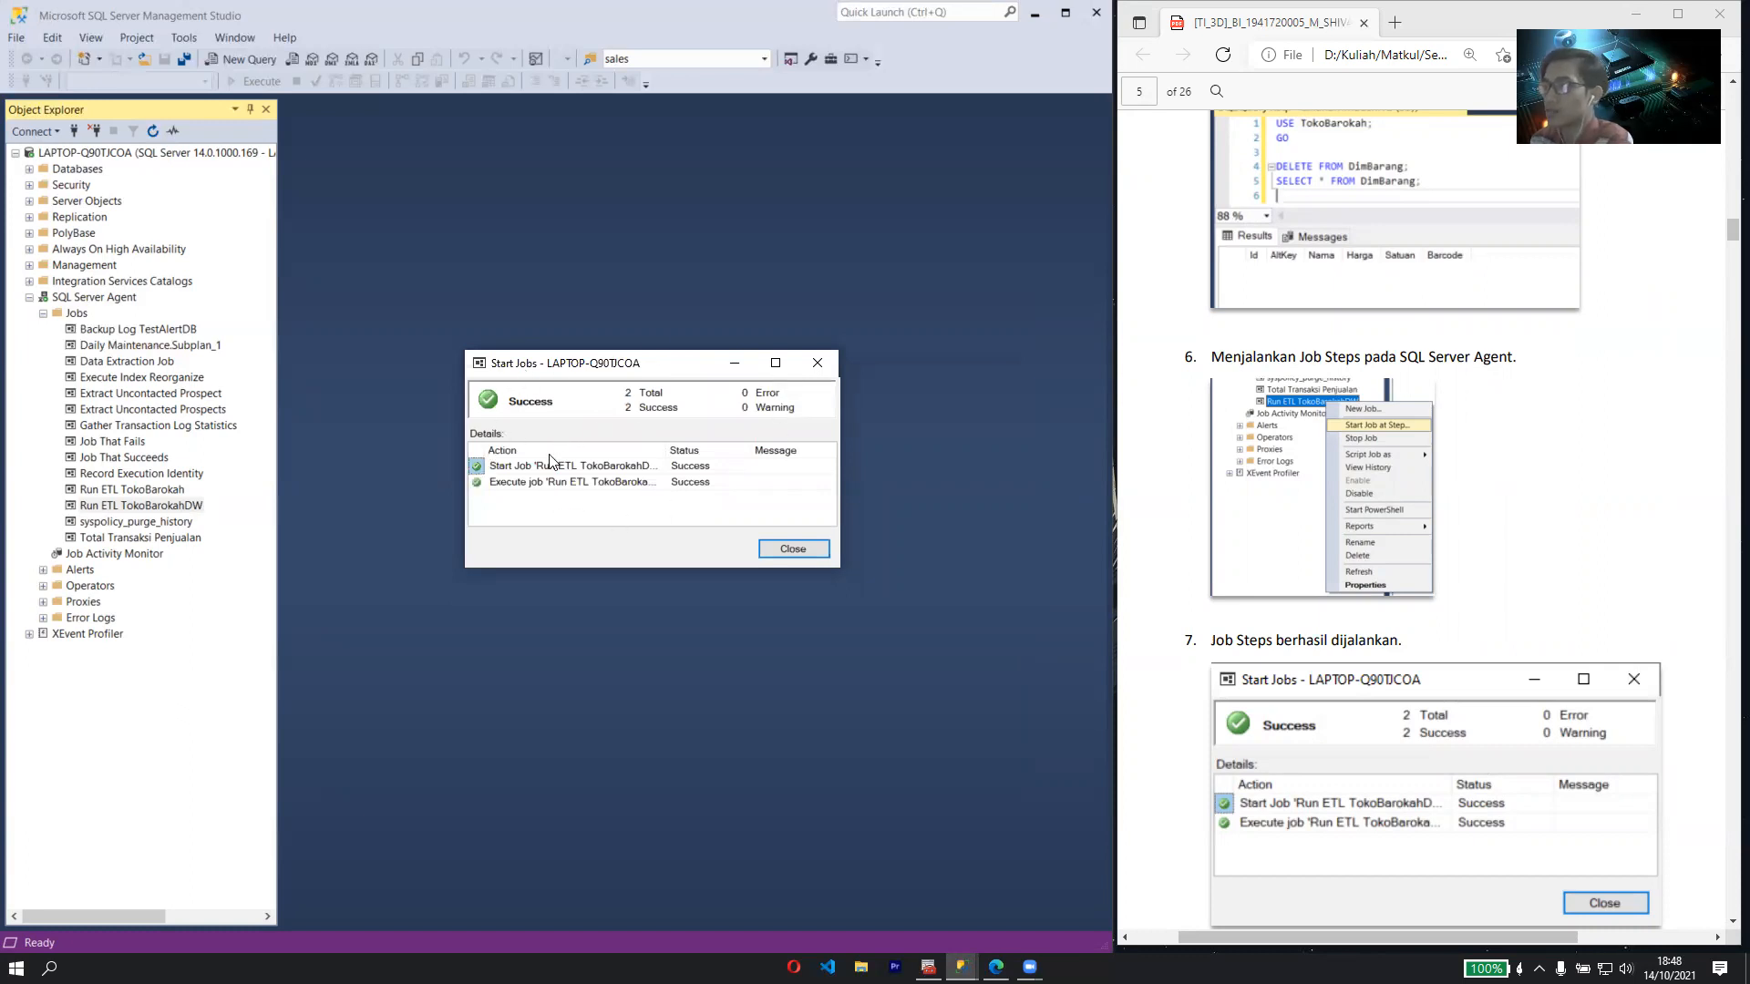
scroll(1218, 522, "up", 12)
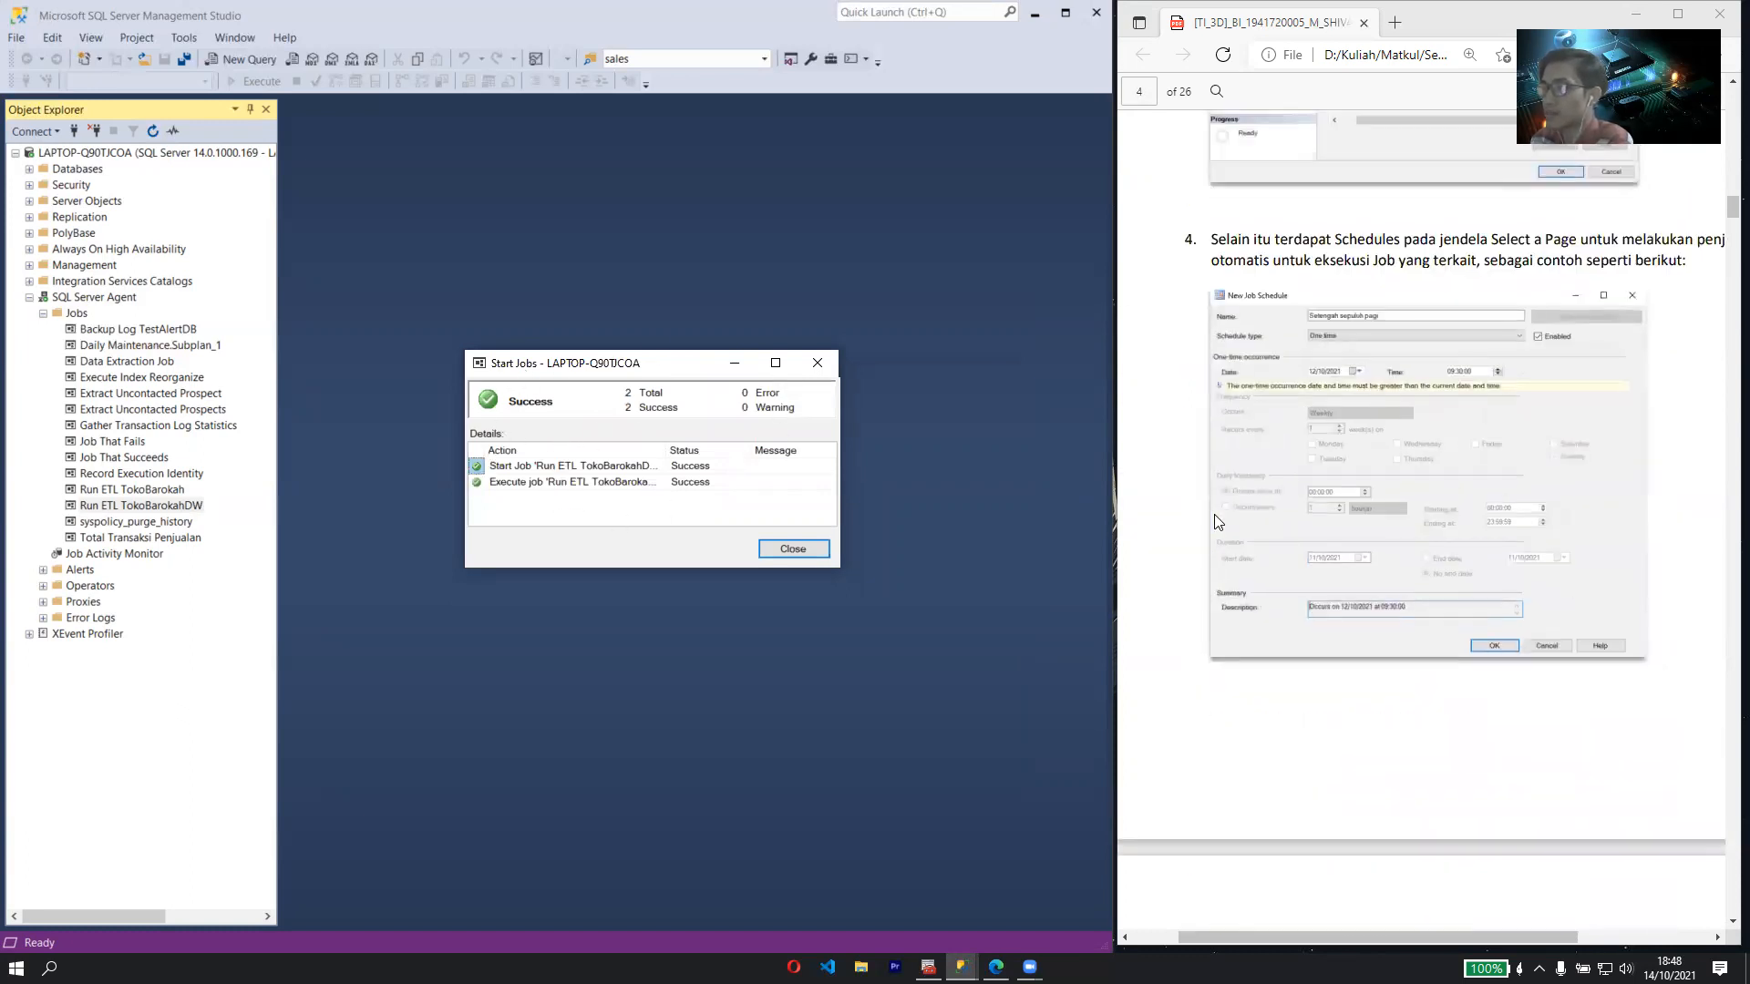
scroll(1218, 522, "up", 10)
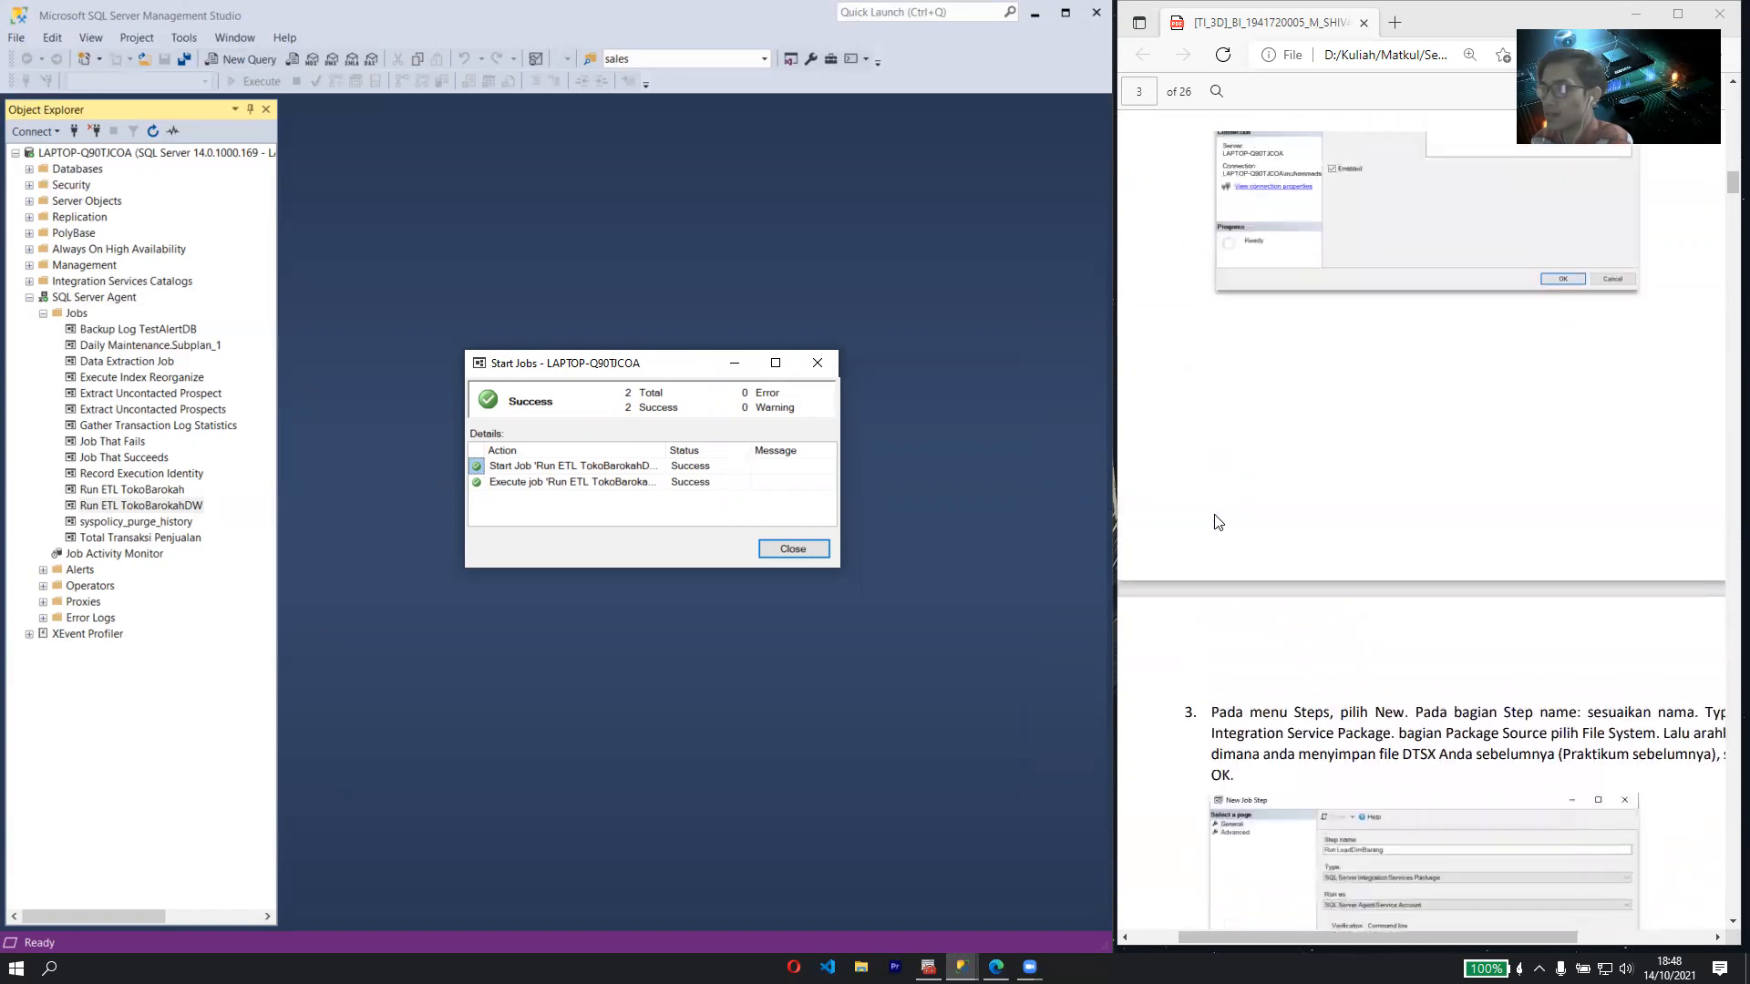
scroll(1217, 522, "up", 8)
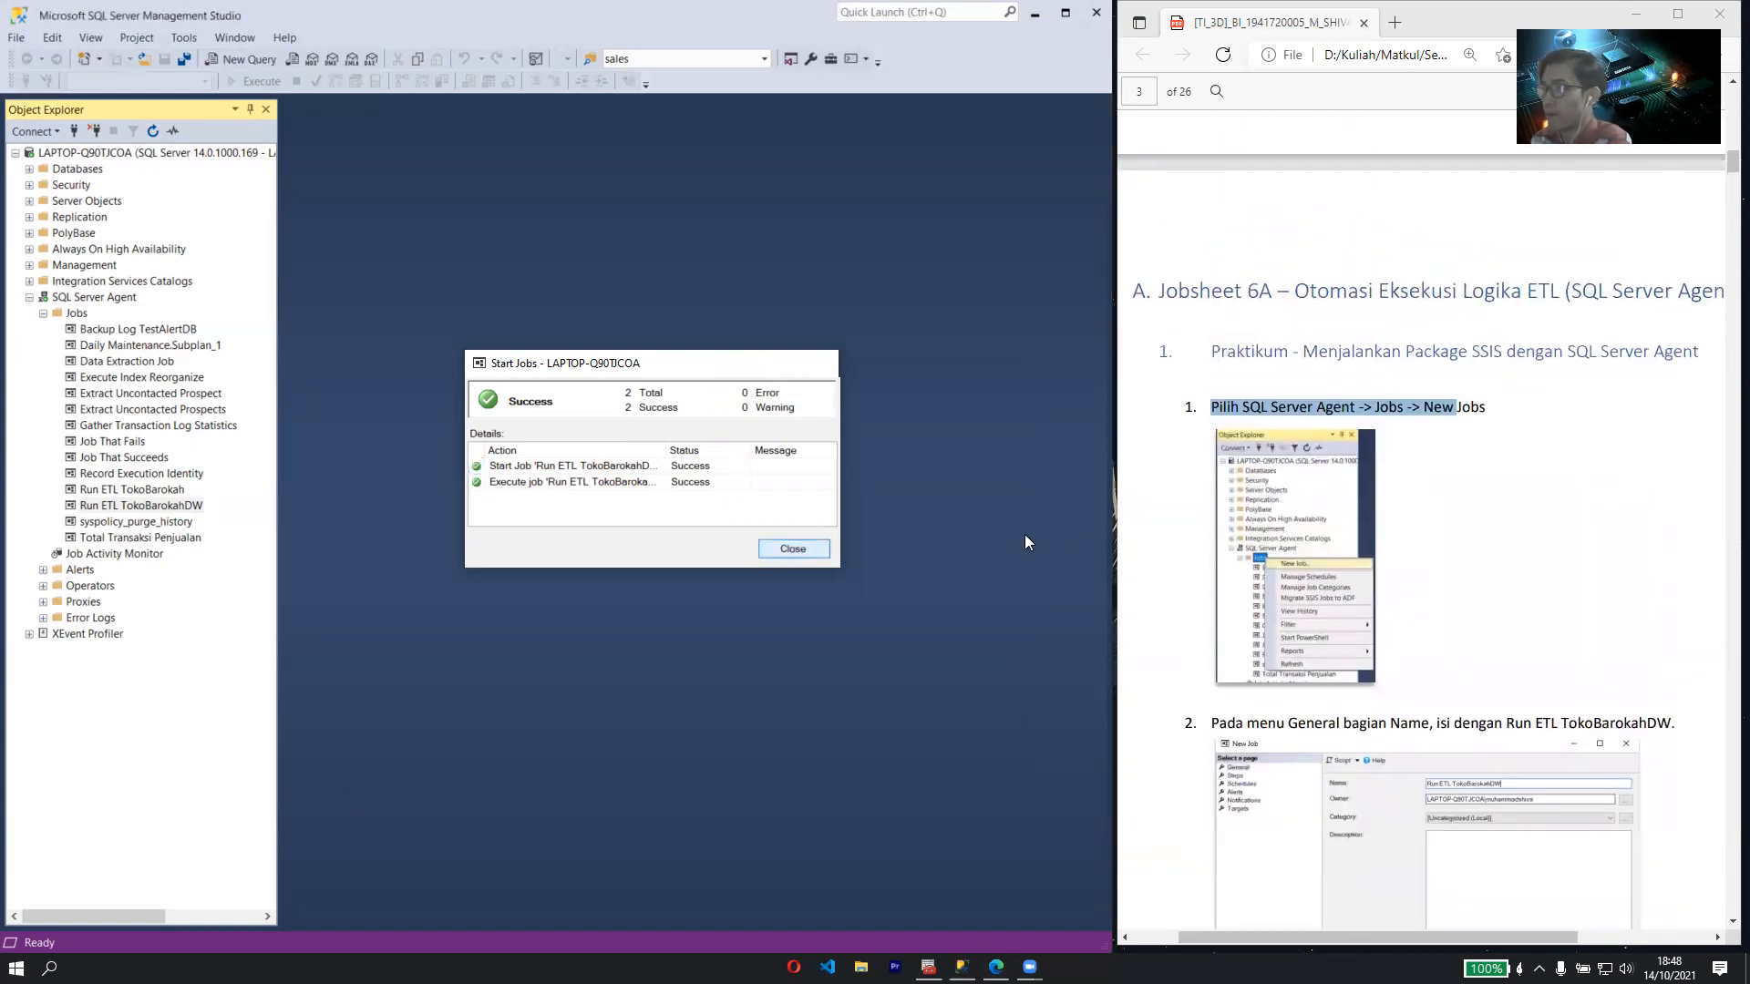
key("Escape")
- Following jobsheet item 5 on deleting the DimBarang data, open a new query on the TokoBarokah database
scroll(1203, 497, "down", 18)
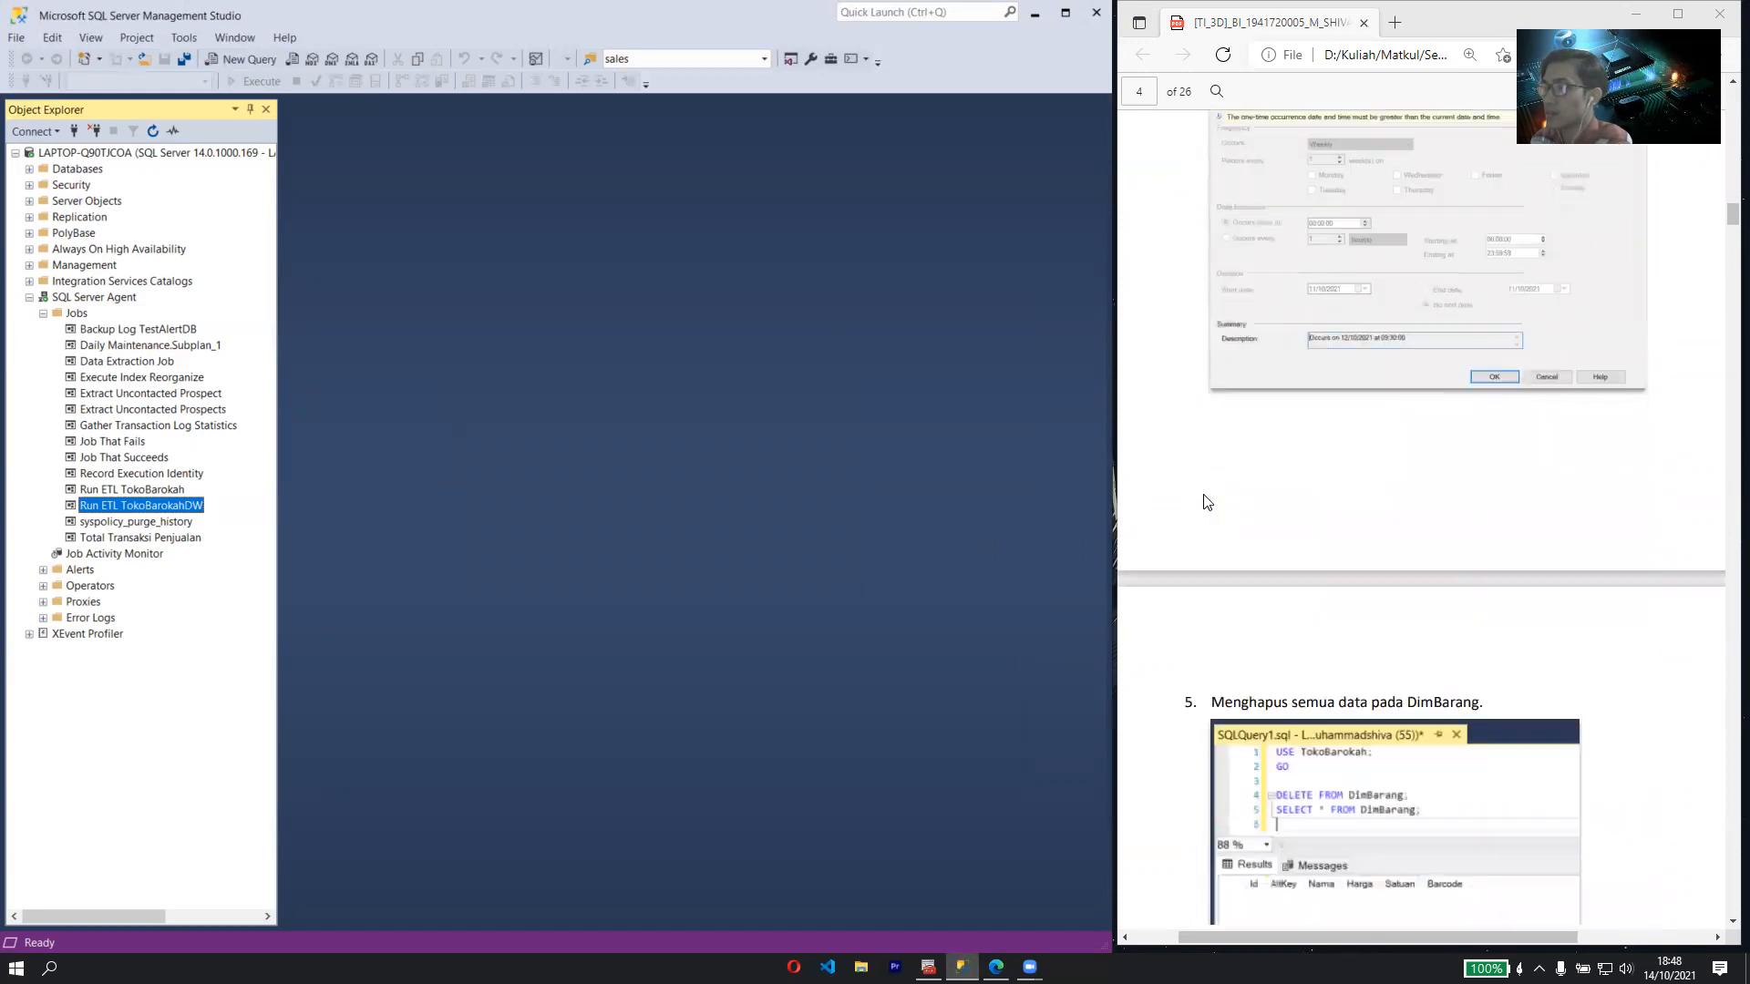
scroll(1207, 502, "down", 5)
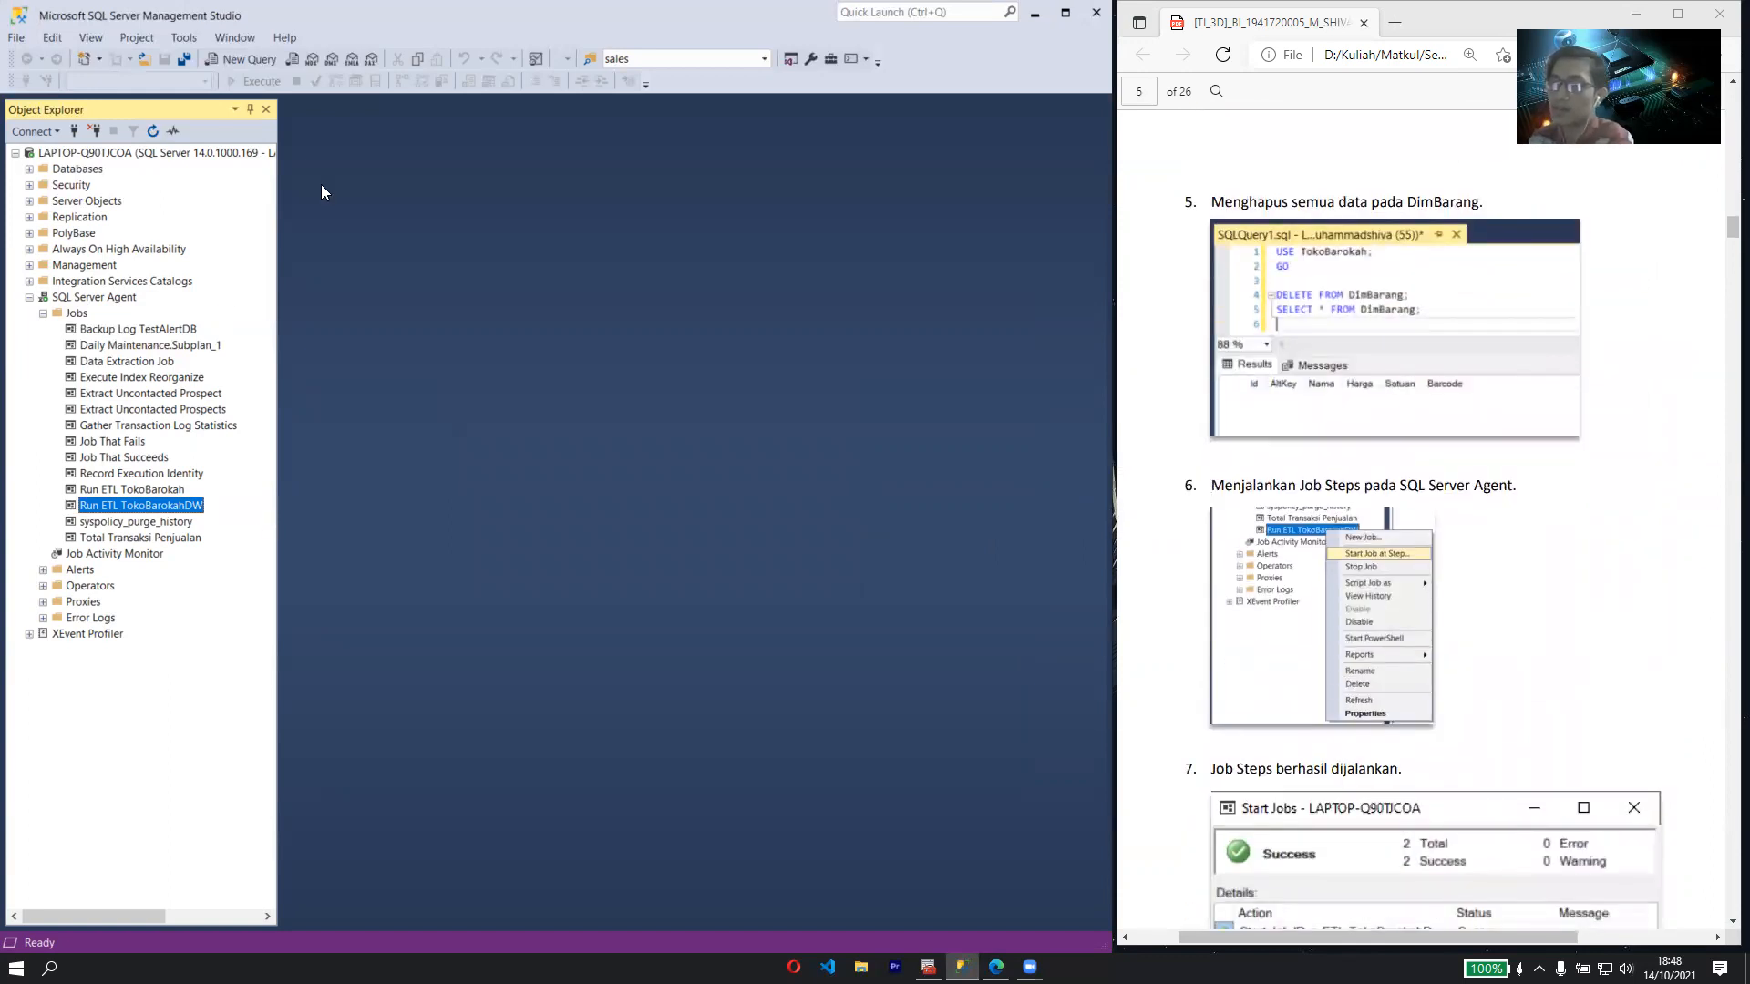
left_click(29, 170)
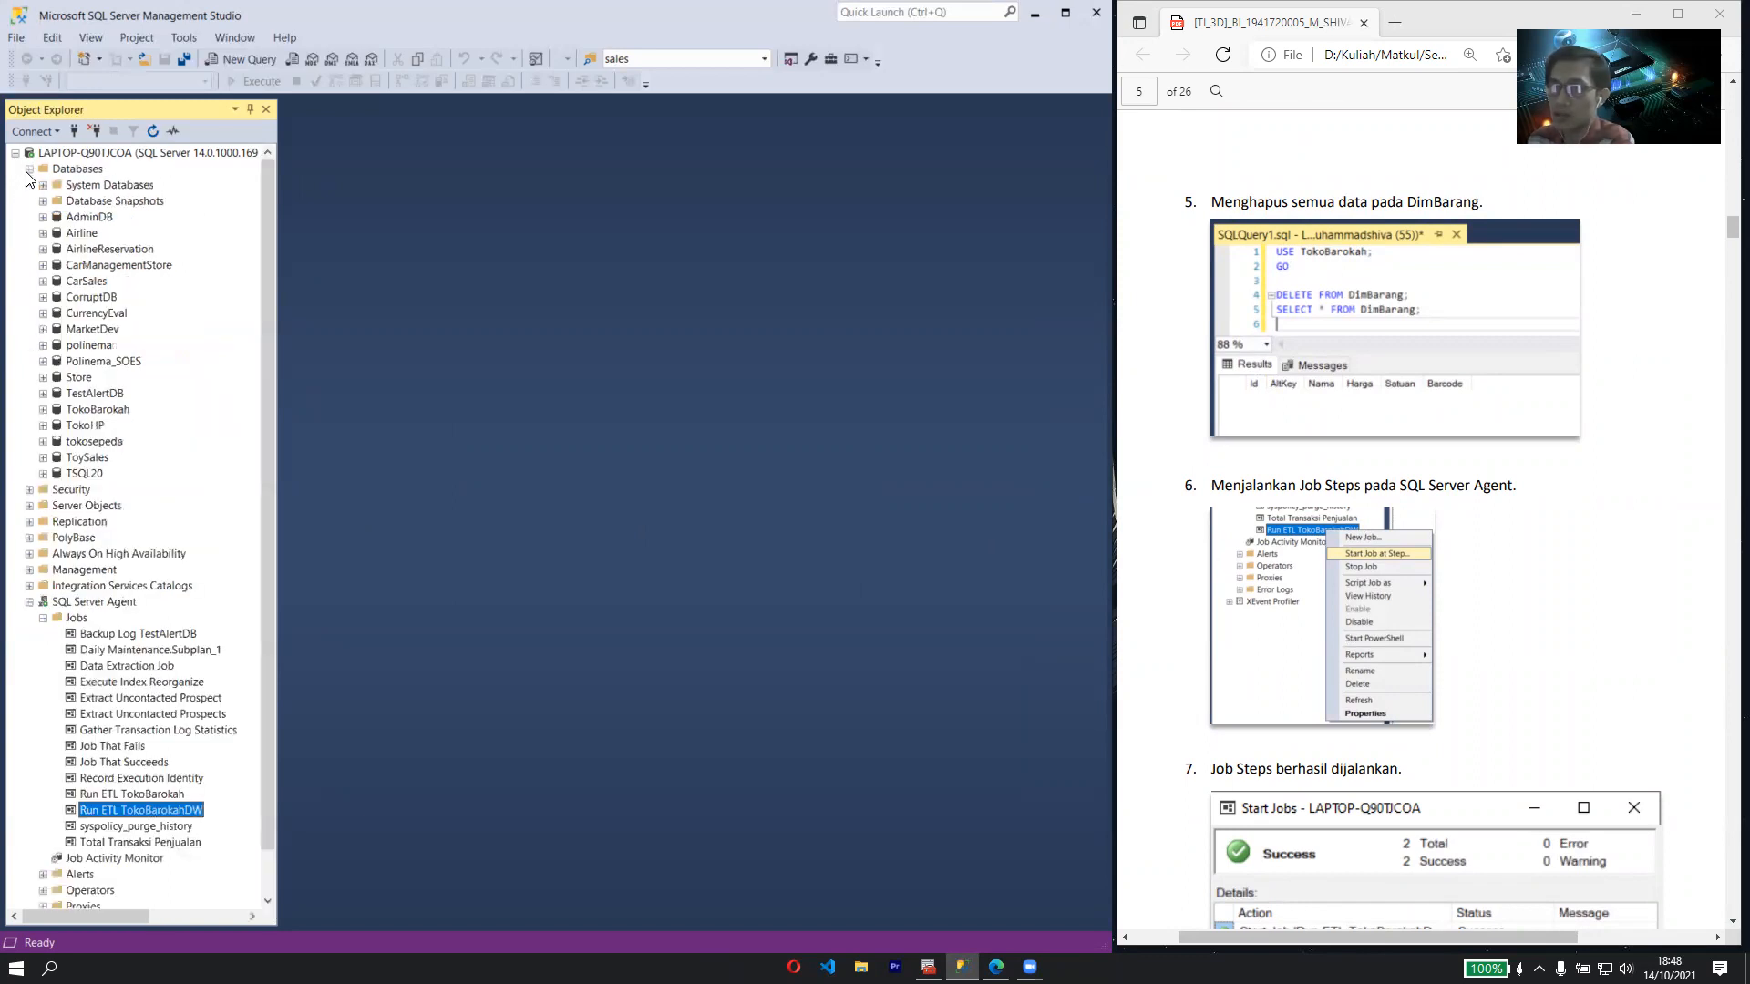
left_click(126, 411)
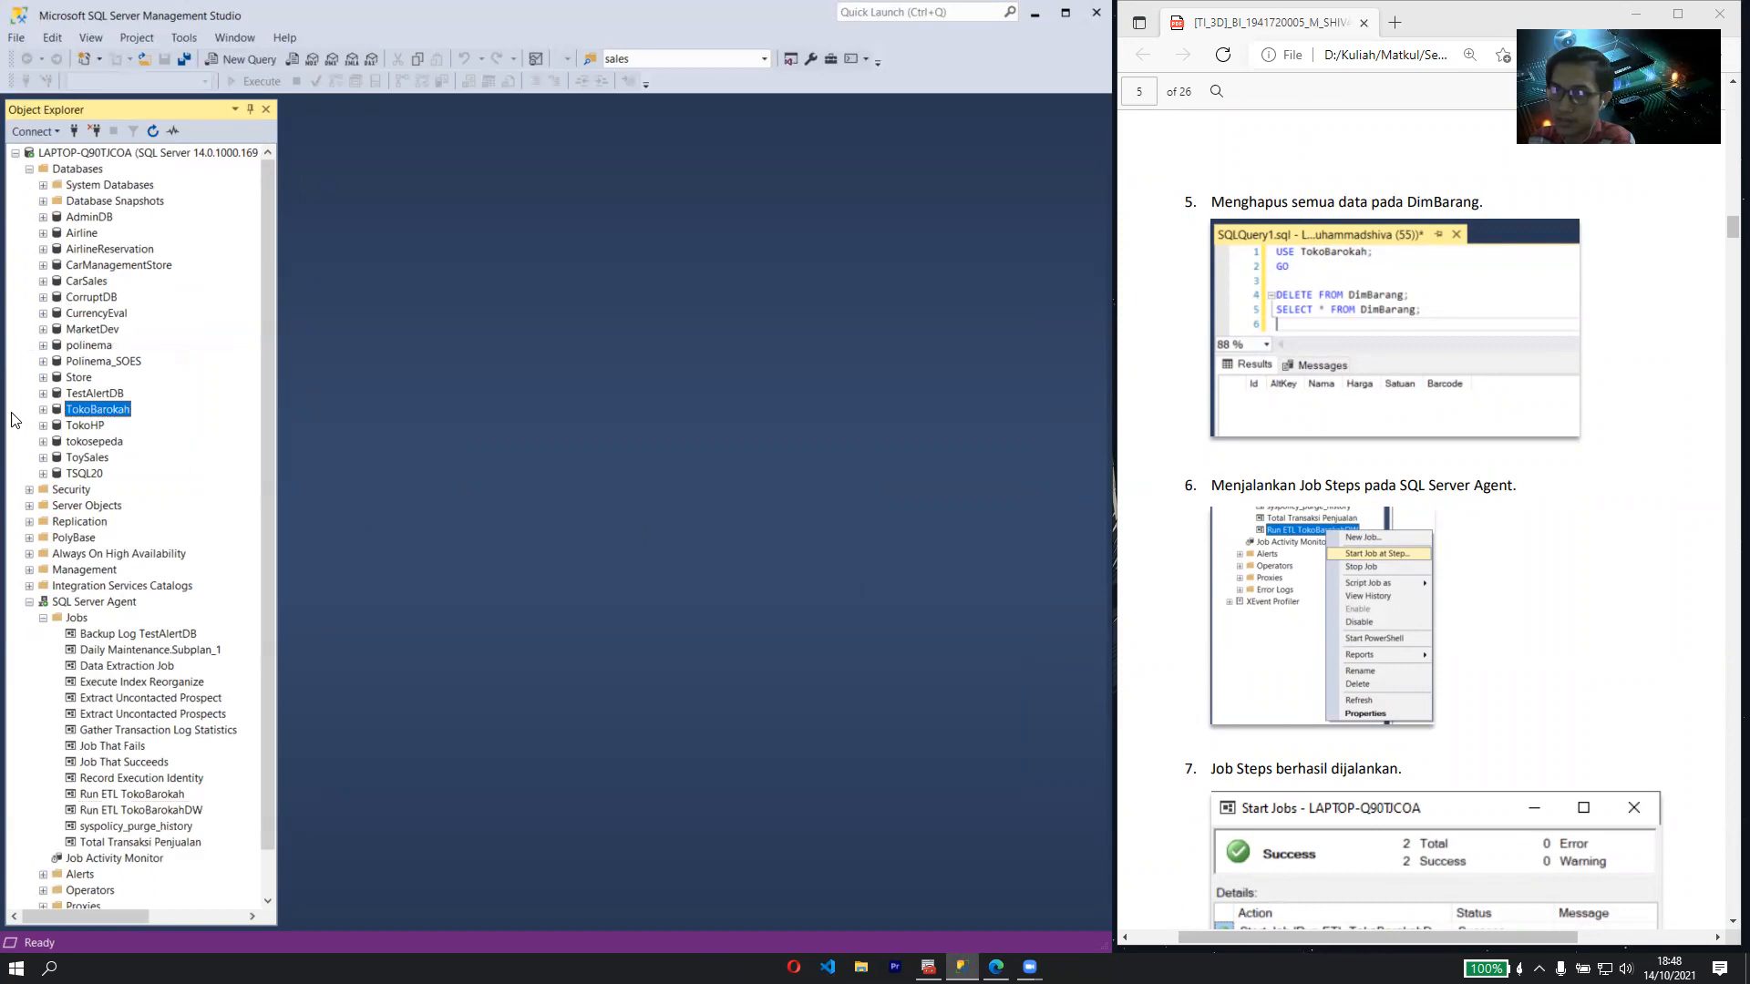
left_click(43, 410)
left_click(42, 410)
right_click(70, 412)
left_click(167, 430)
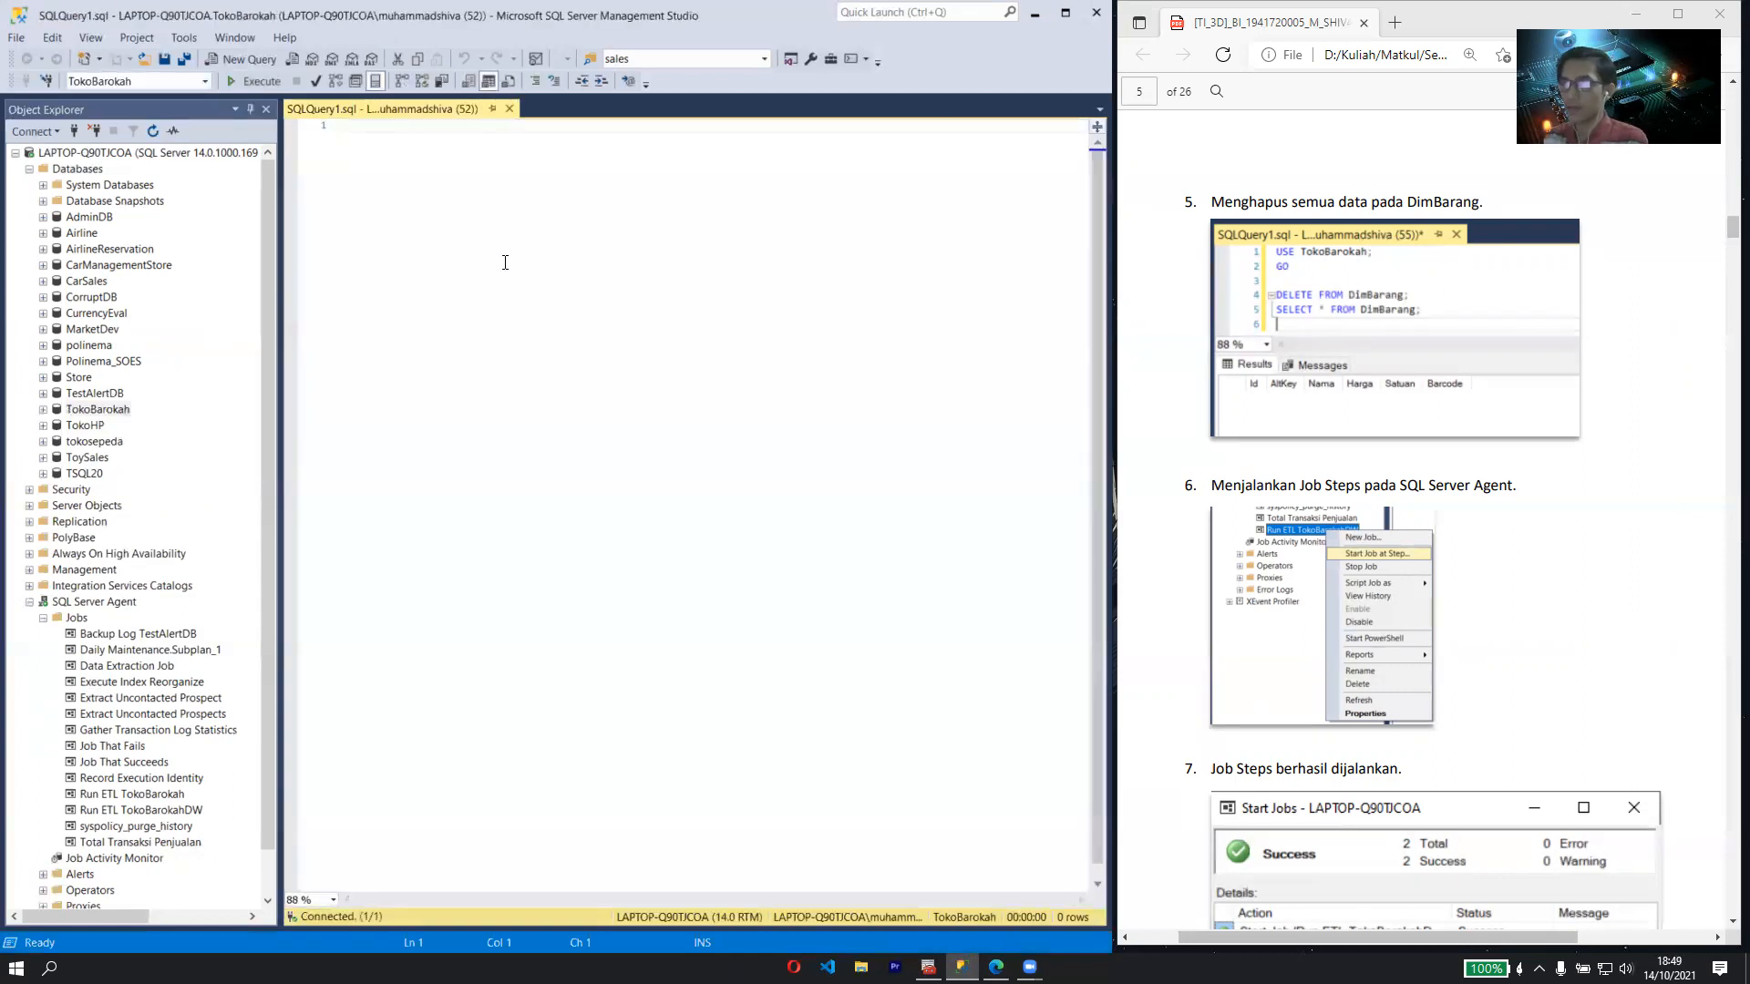
- Begin the query with USE TokoBarokah; followed by GO on its own line
type("USE ")
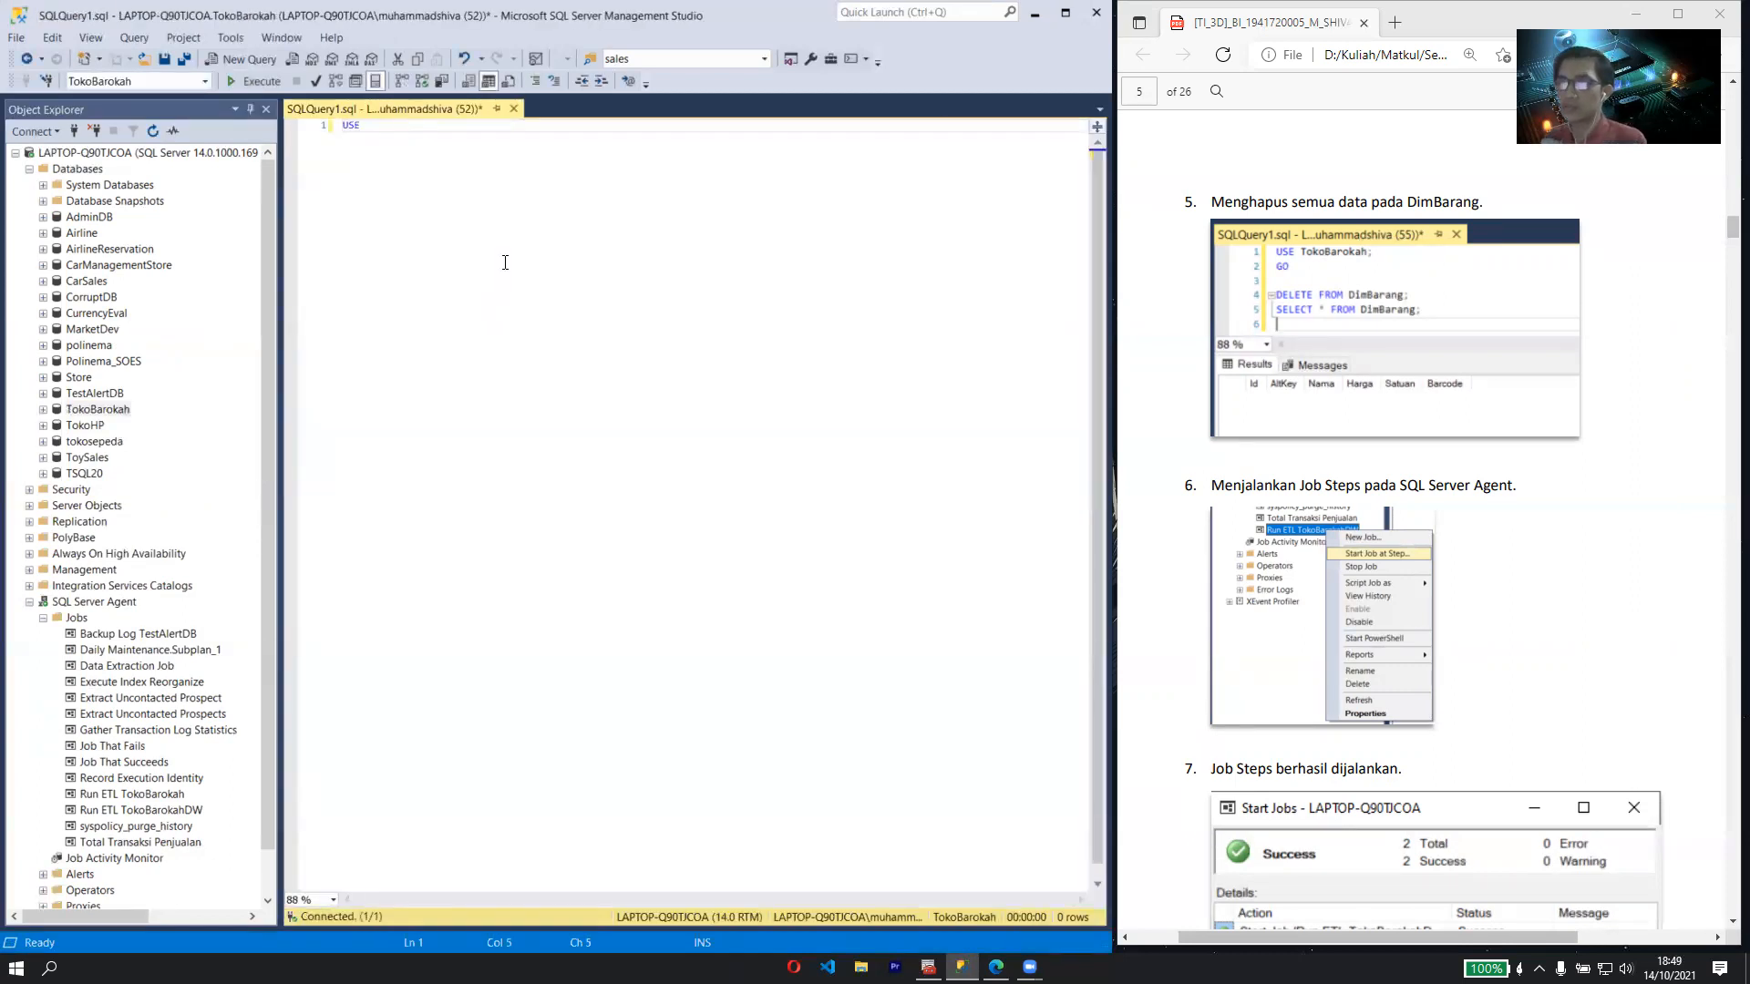
type("Toko")
key("Tab")
type(";")
key("Return")
type("GO")
key("Return")
key("Return")
- Add the statement SELECT * FROM DimBarang; below the GO line
type("SELECT")
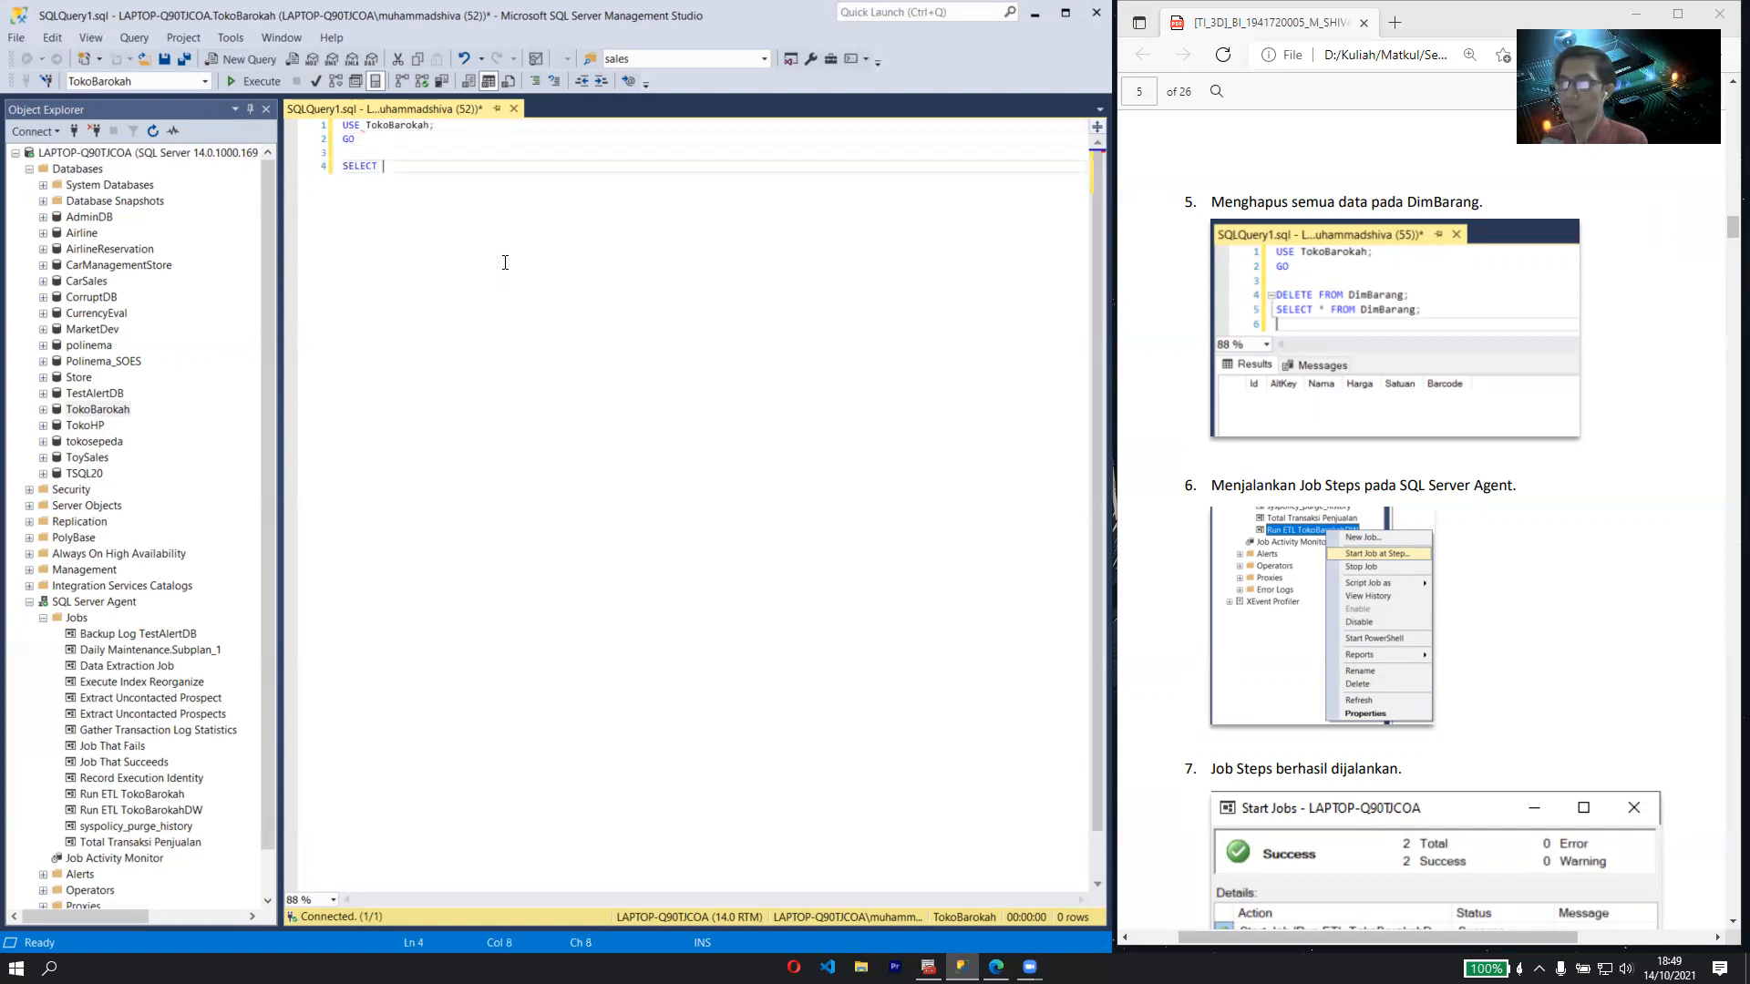
type(" * FROM ")
type("Load")
key("BackSpace")
key("BackSpace")
key("BackSpace")
key("BackSpace")
type("Dim")
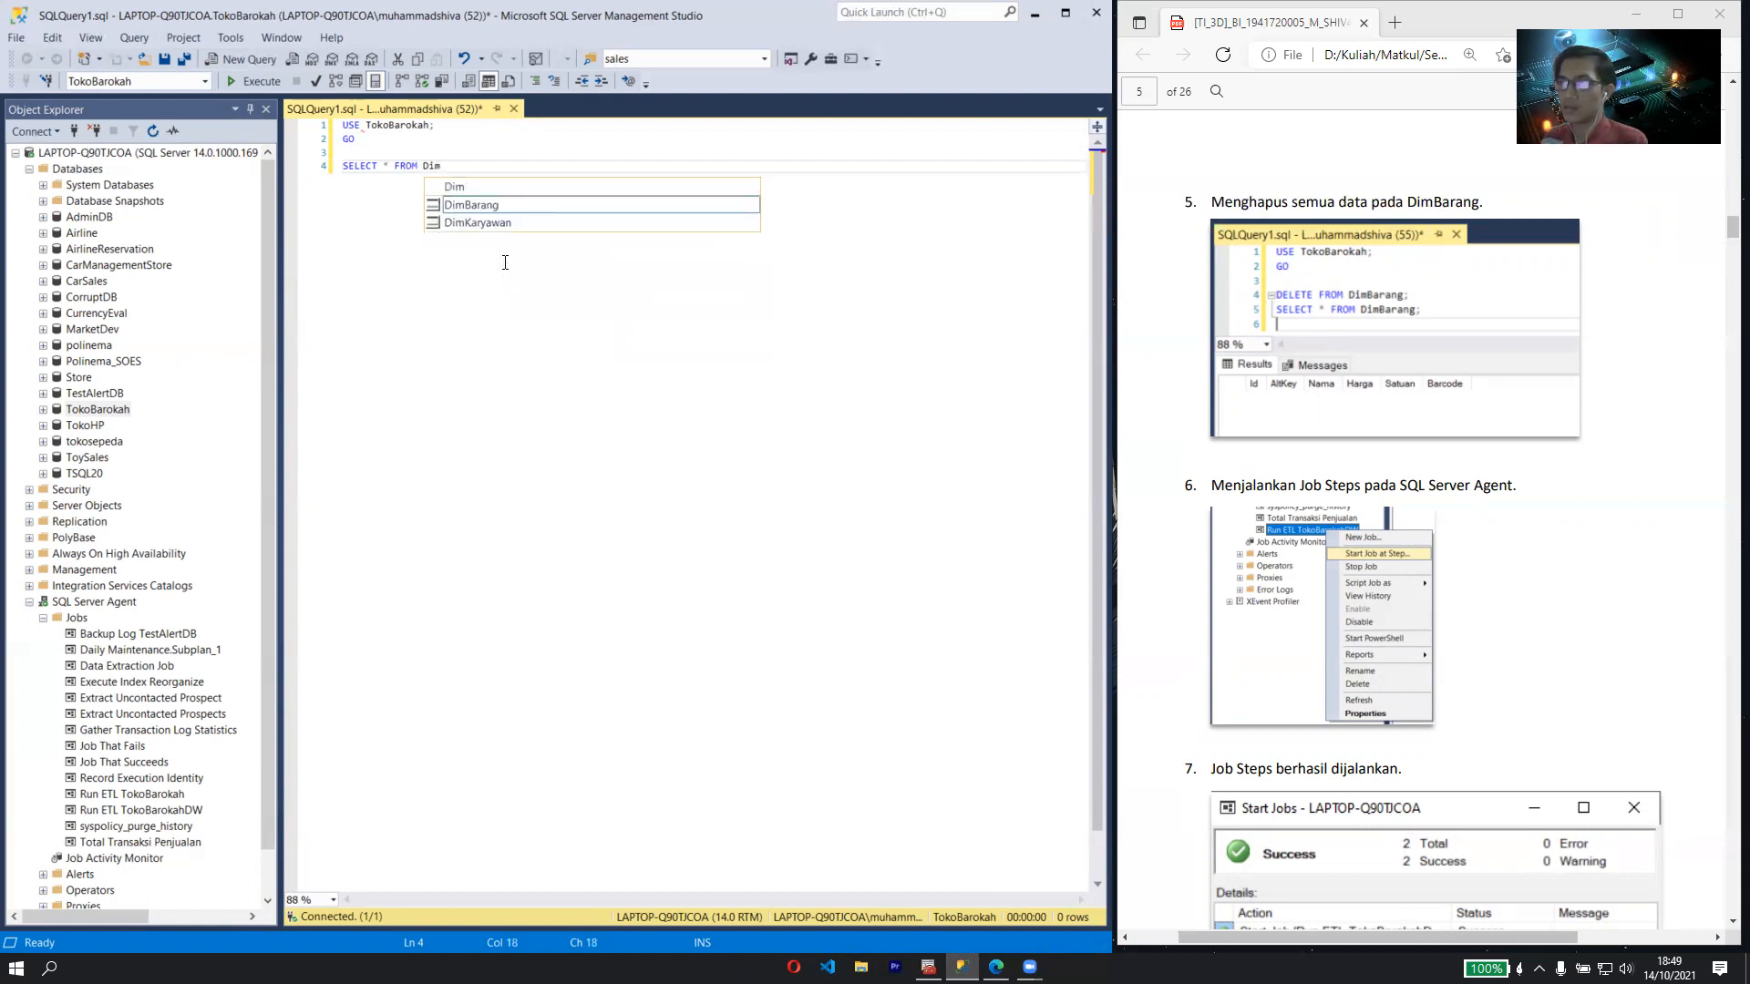
key("Tab")
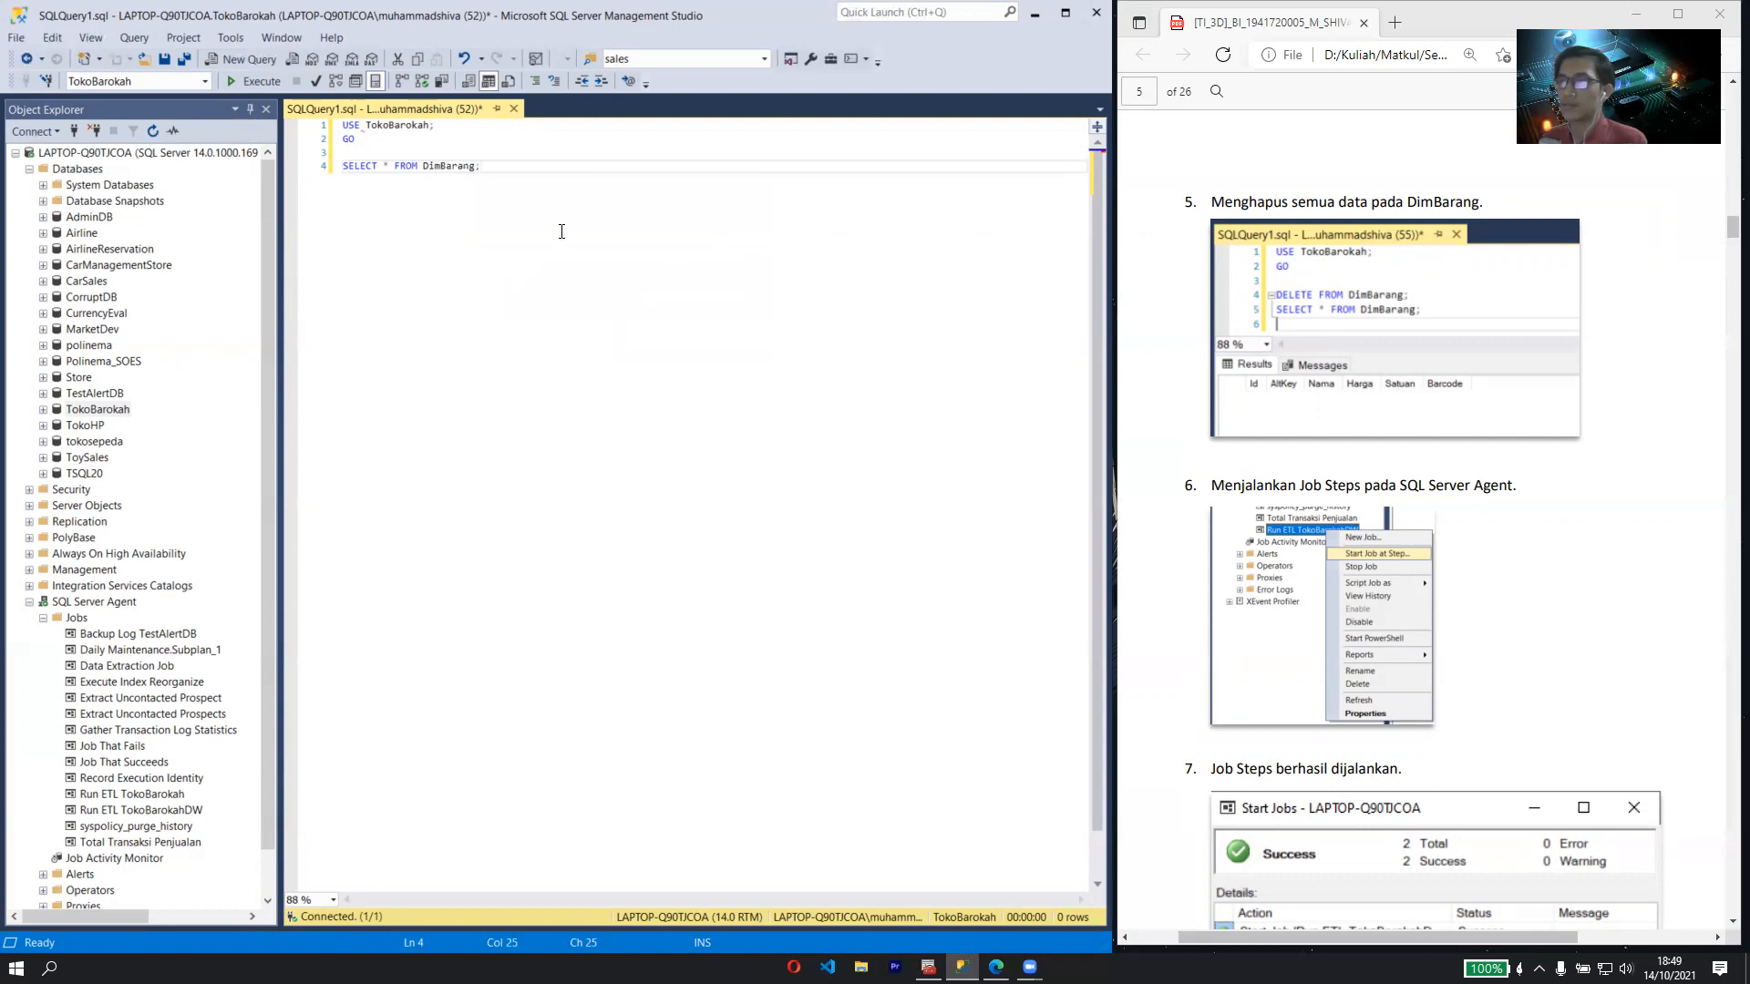
- Execute only the SELECT statement on DimBarang and look through the returned rows
key("shift+Home")
left_click_drag(364, 140, 329, 128)
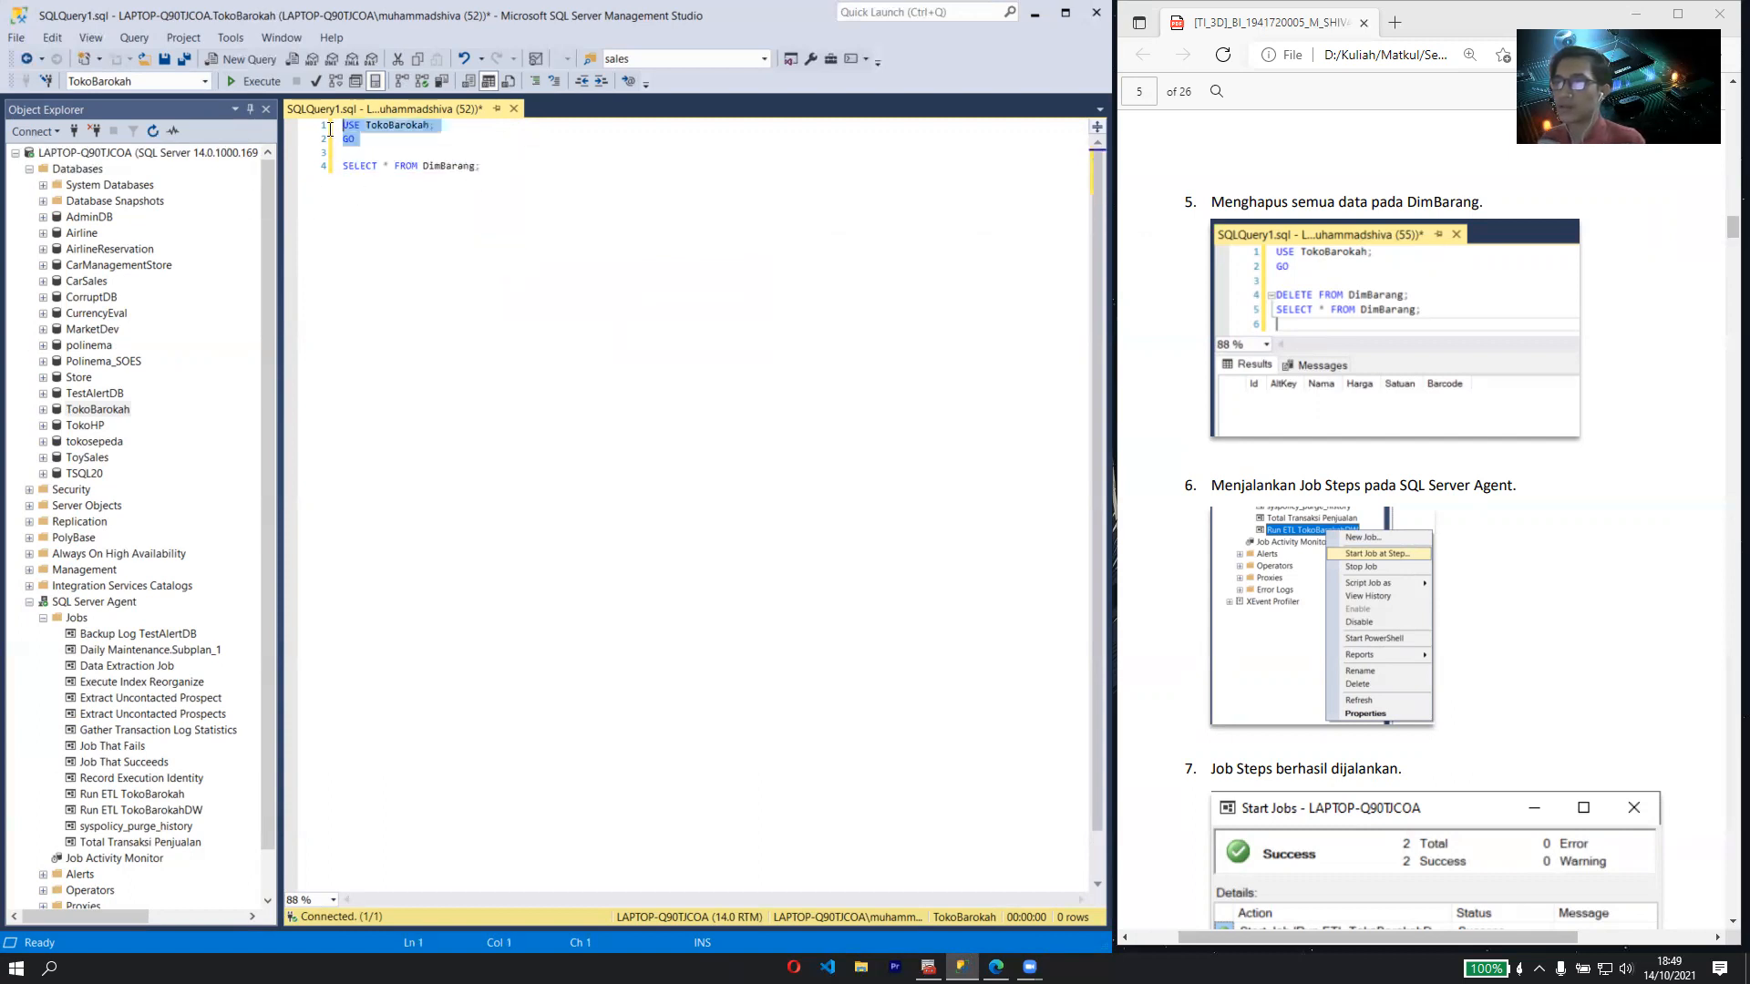
left_click(435, 168)
left_click_drag(483, 168, 339, 173)
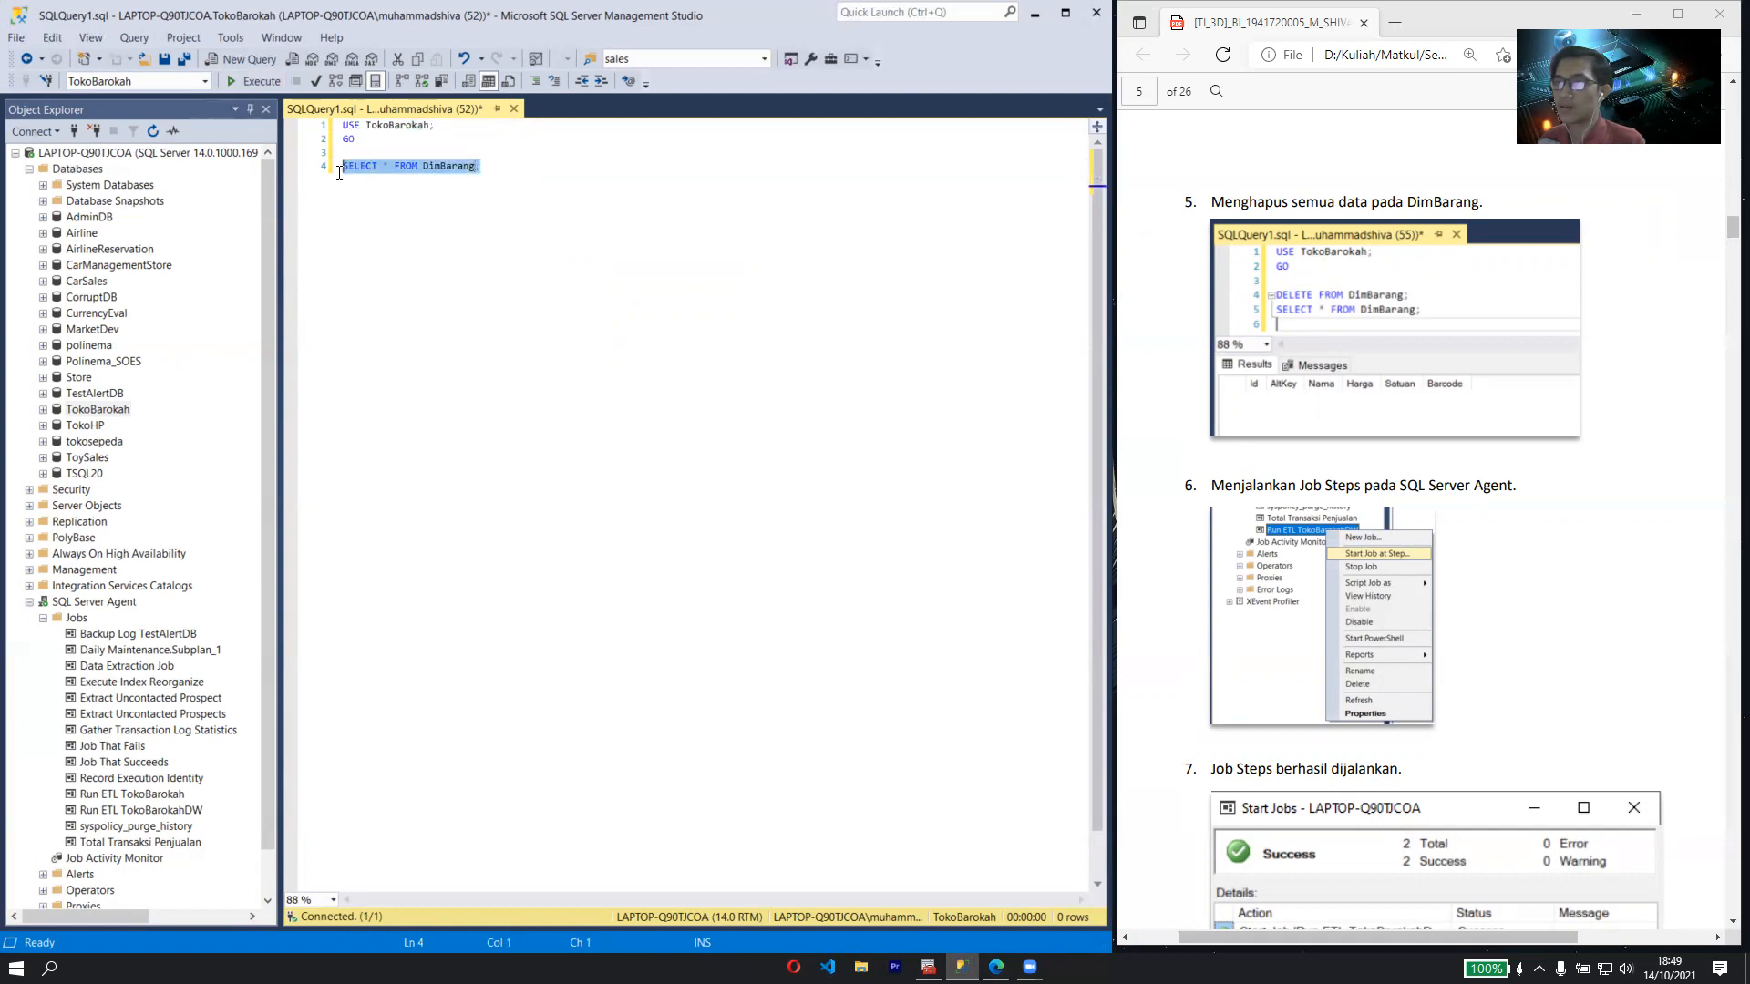
left_click(259, 85)
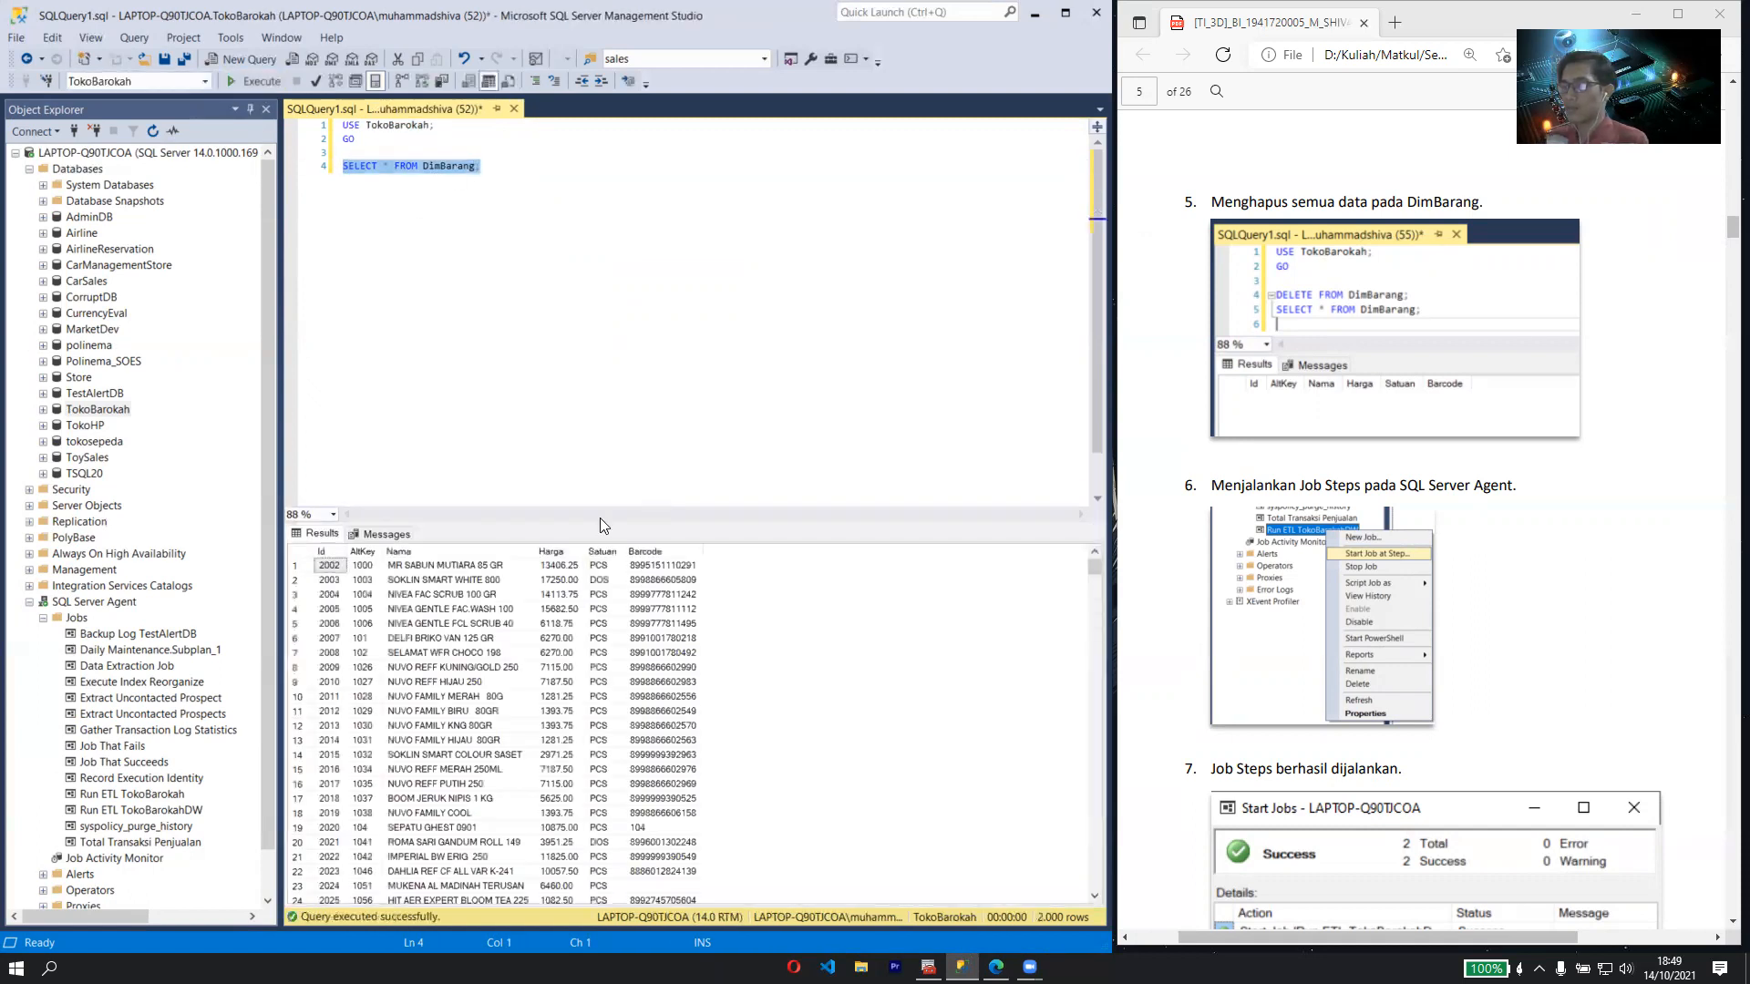
left_click_drag(591, 525, 572, 452)
scroll(656, 601, "down", 19)
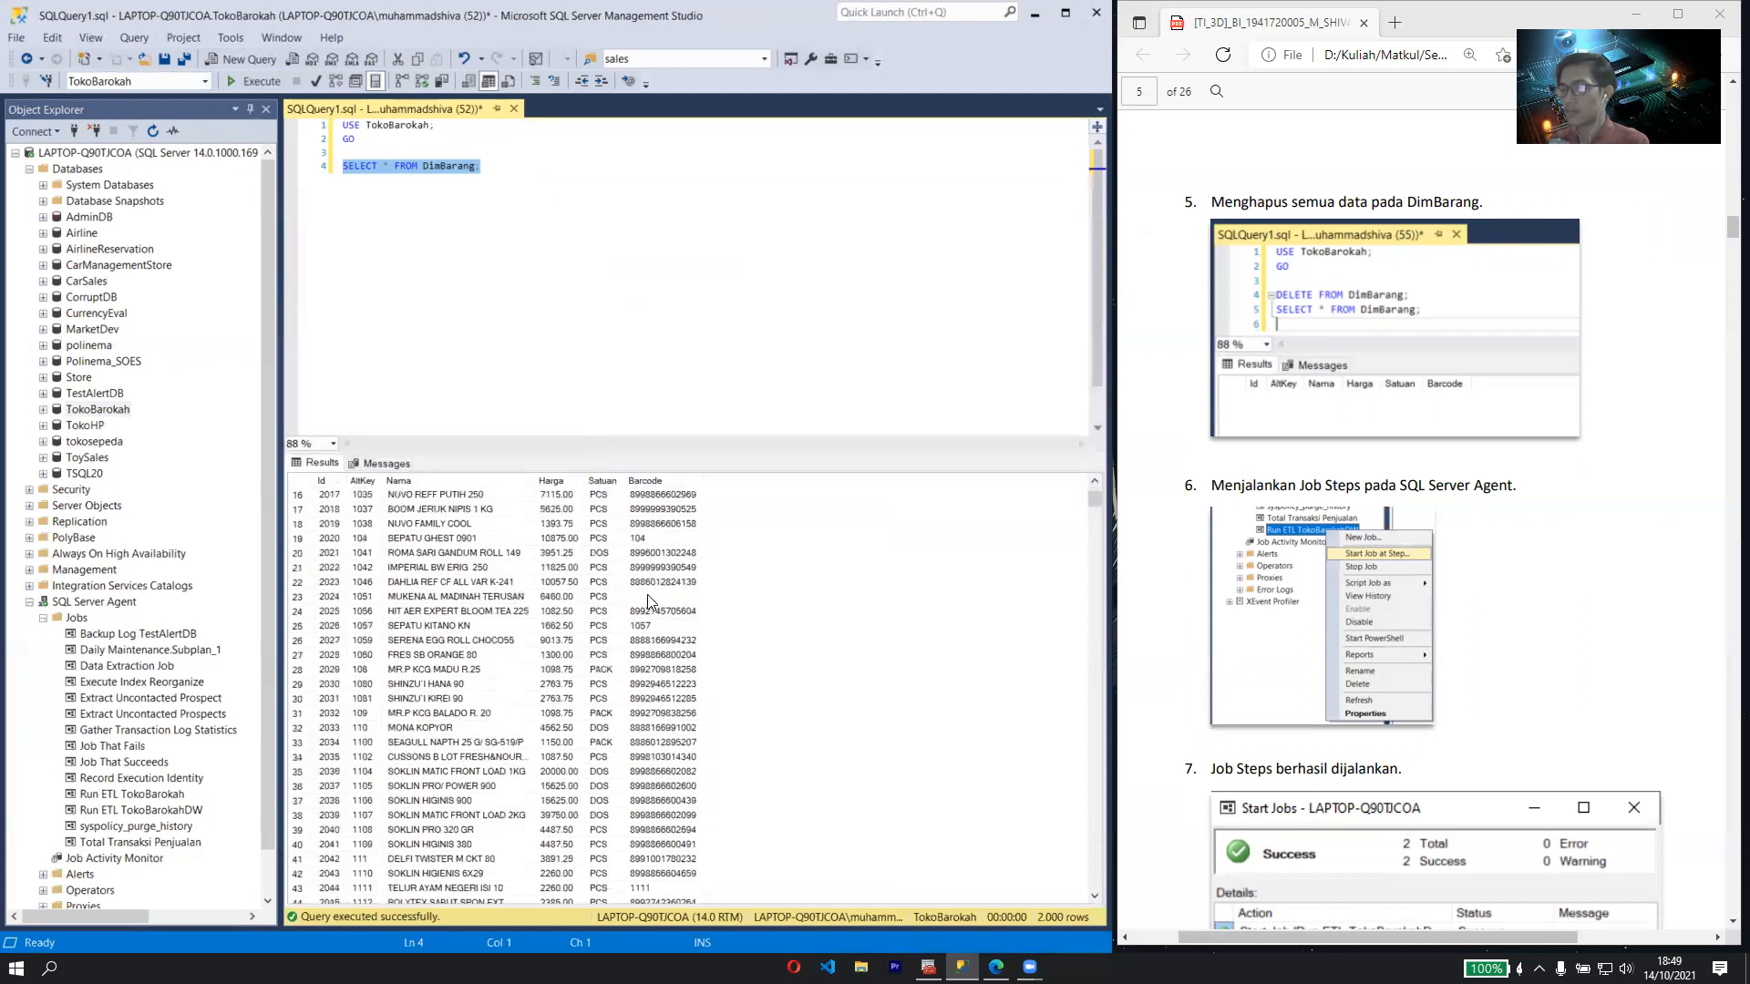
scroll(679, 620, "up", 19)
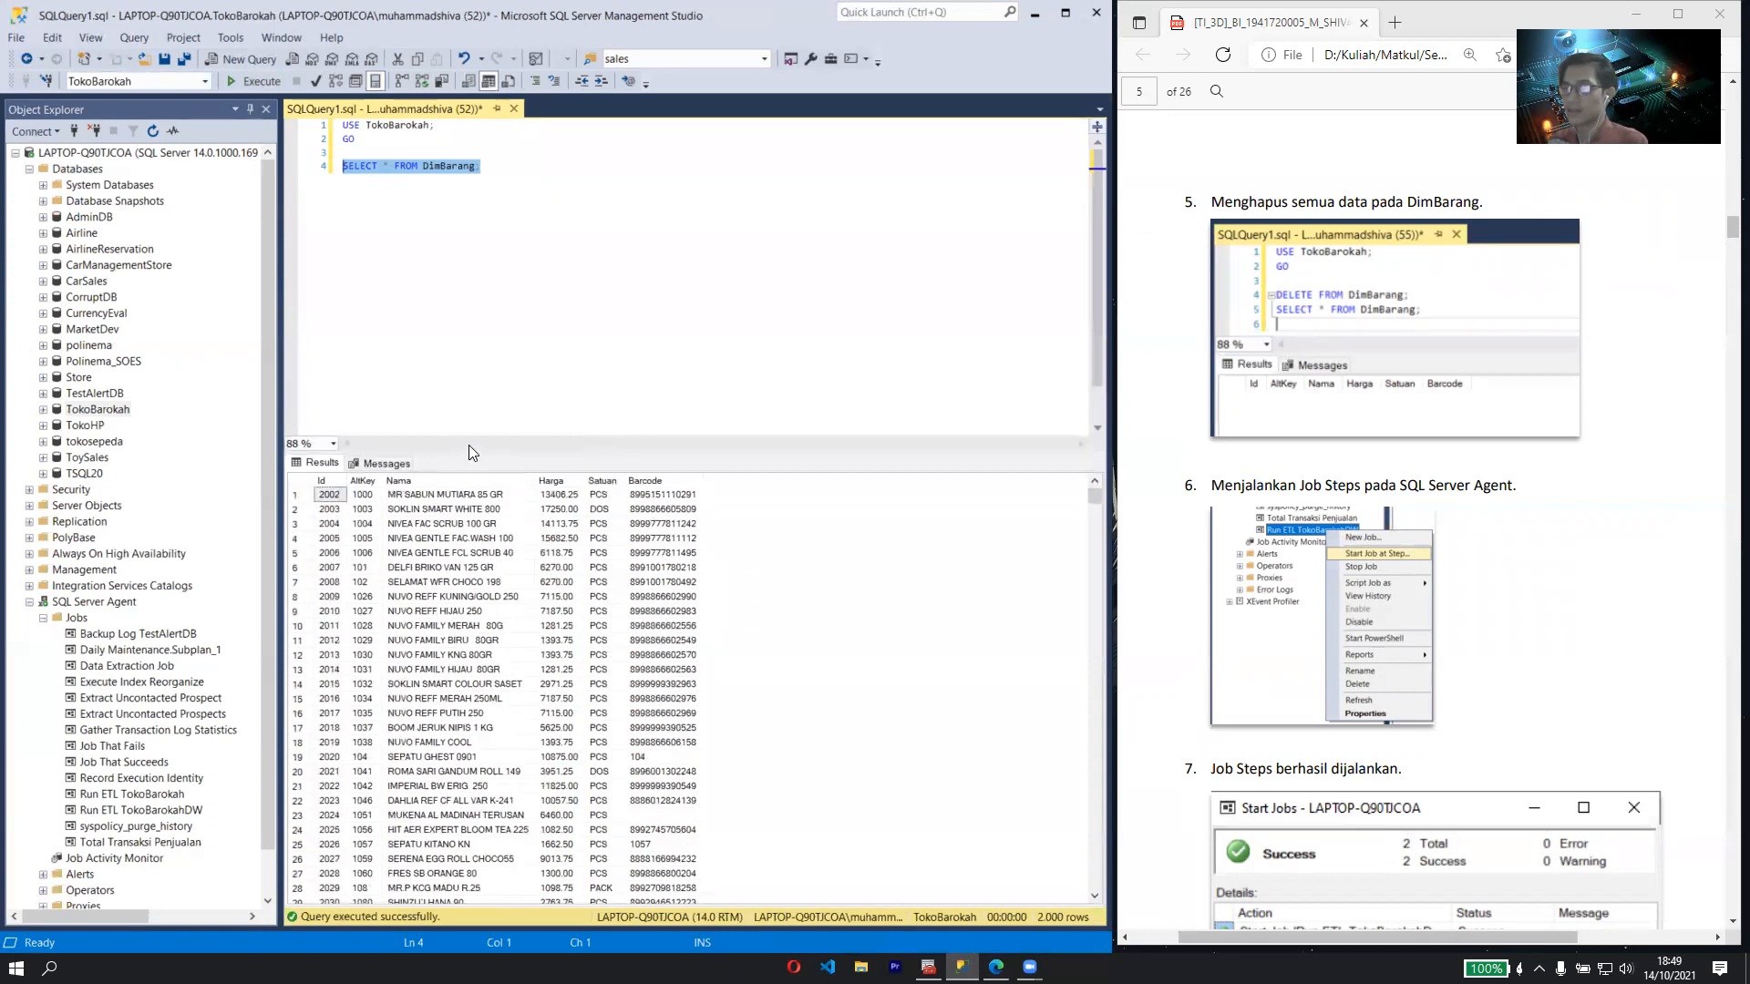
left_click_drag(465, 455, 467, 512)
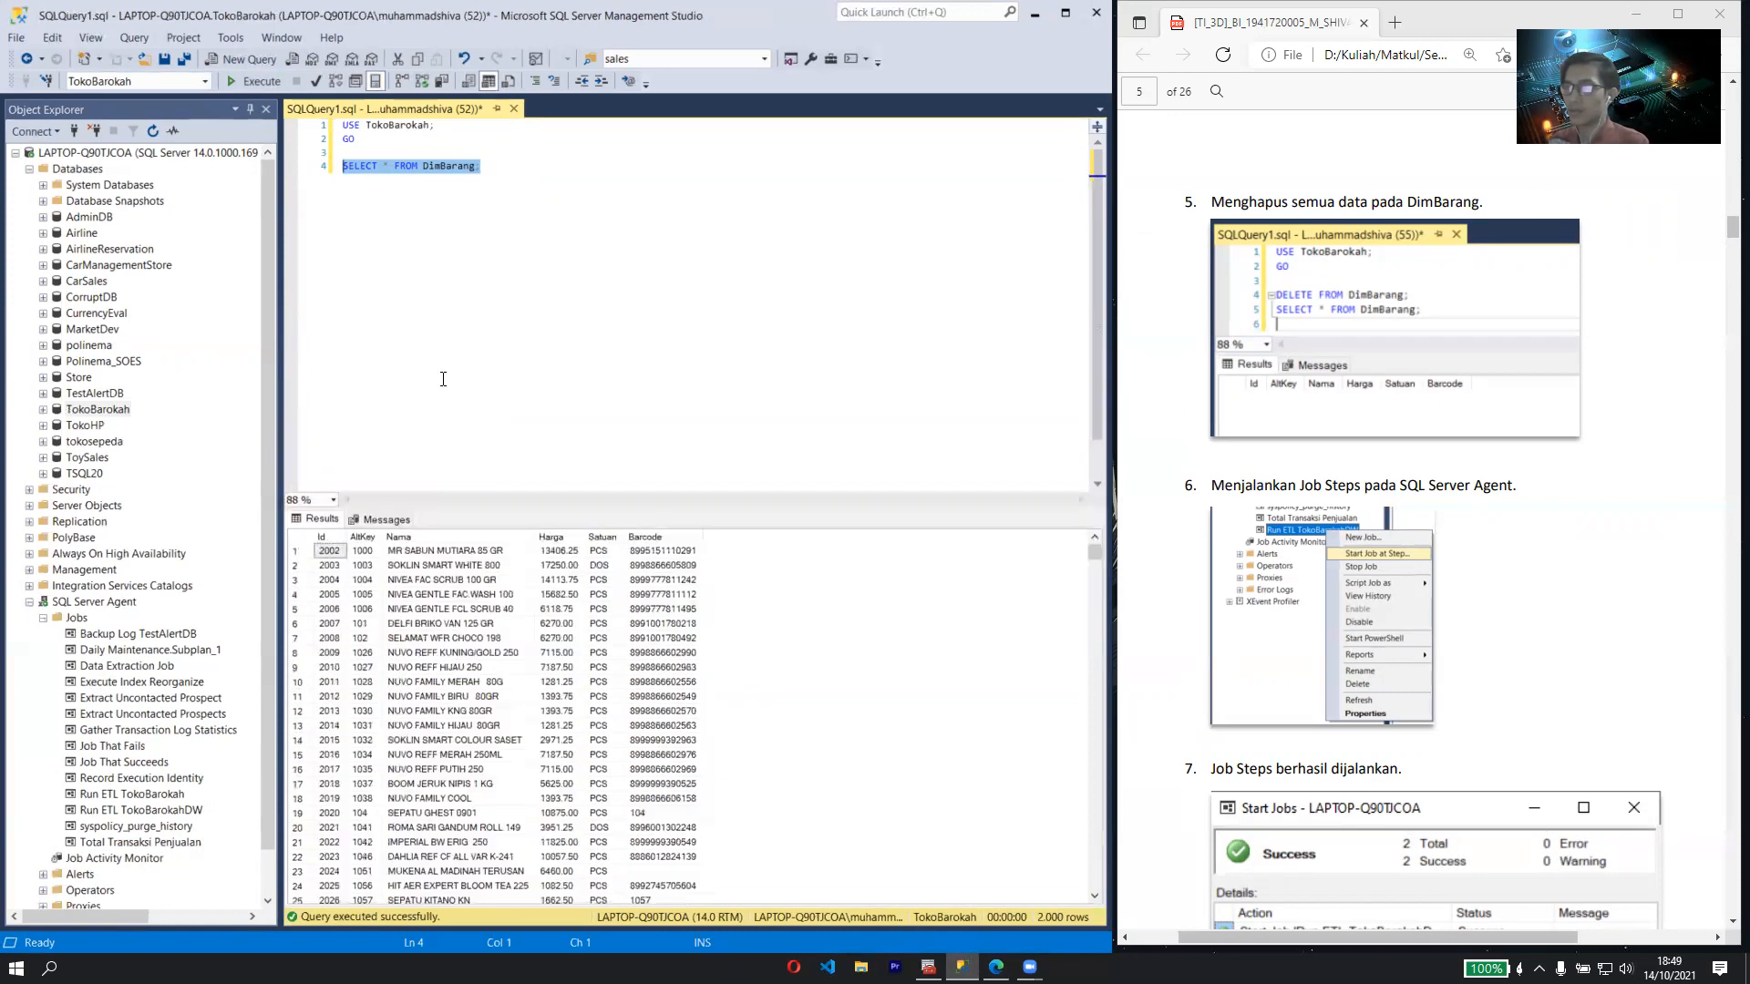
- Insert the statement DELETE FROM DimBarang; between GO and the SELECT statement
left_click(398, 142)
key("Return")
key("Return")
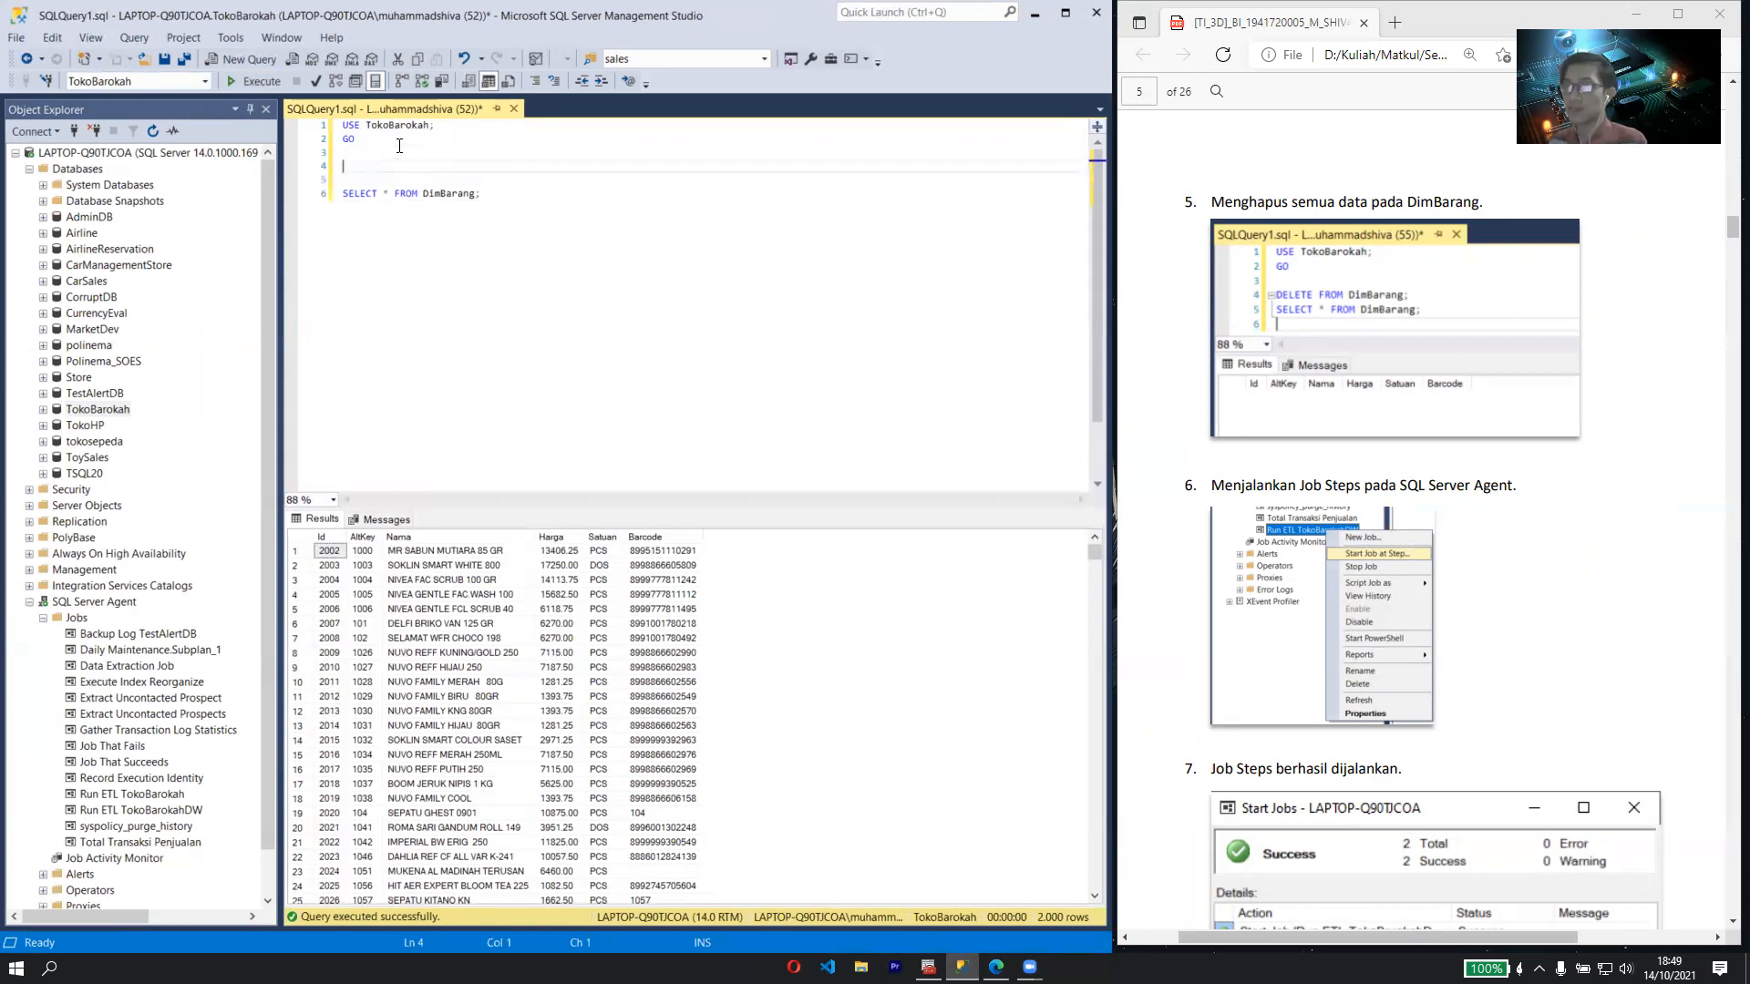
type("DELETE * FROM DimBarangl;")
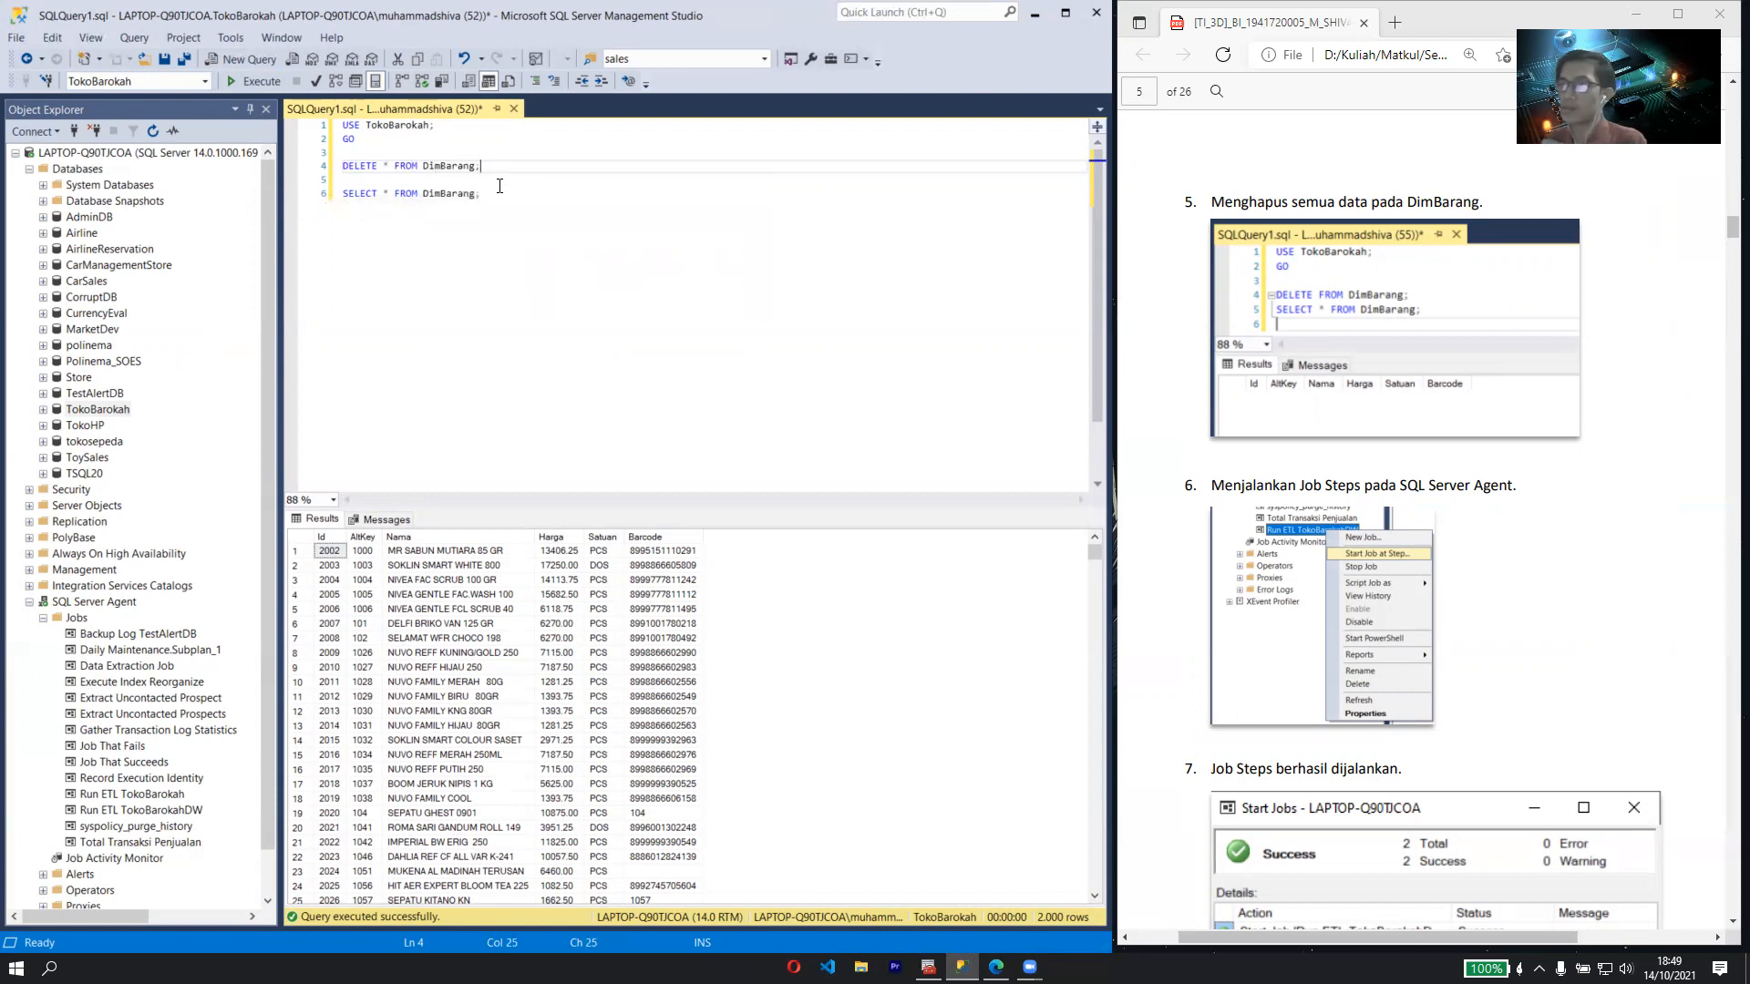
left_click_drag(480, 165, 328, 170)
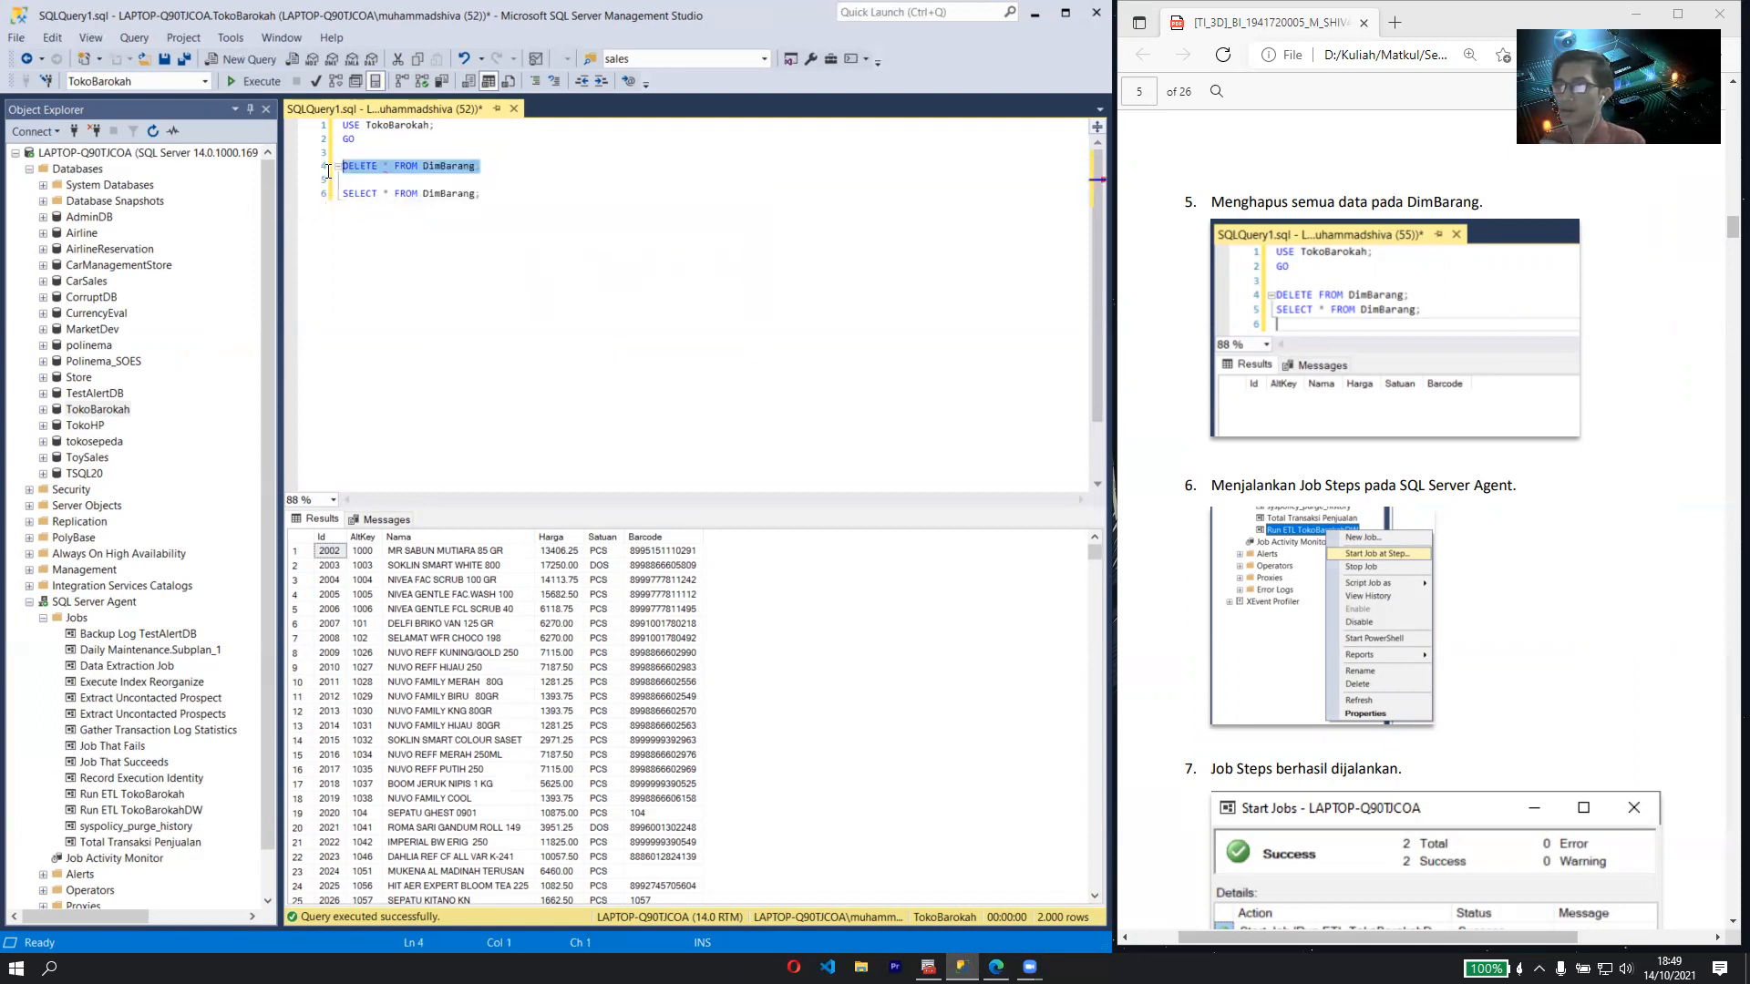
left_click(392, 166)
key("BackSpace")
key("BackSpace")
- Execute only the DELETE statement to remove all rows from DimBarang
left_click_drag(485, 163, 342, 166)
left_click(244, 88)
left_click(516, 377)
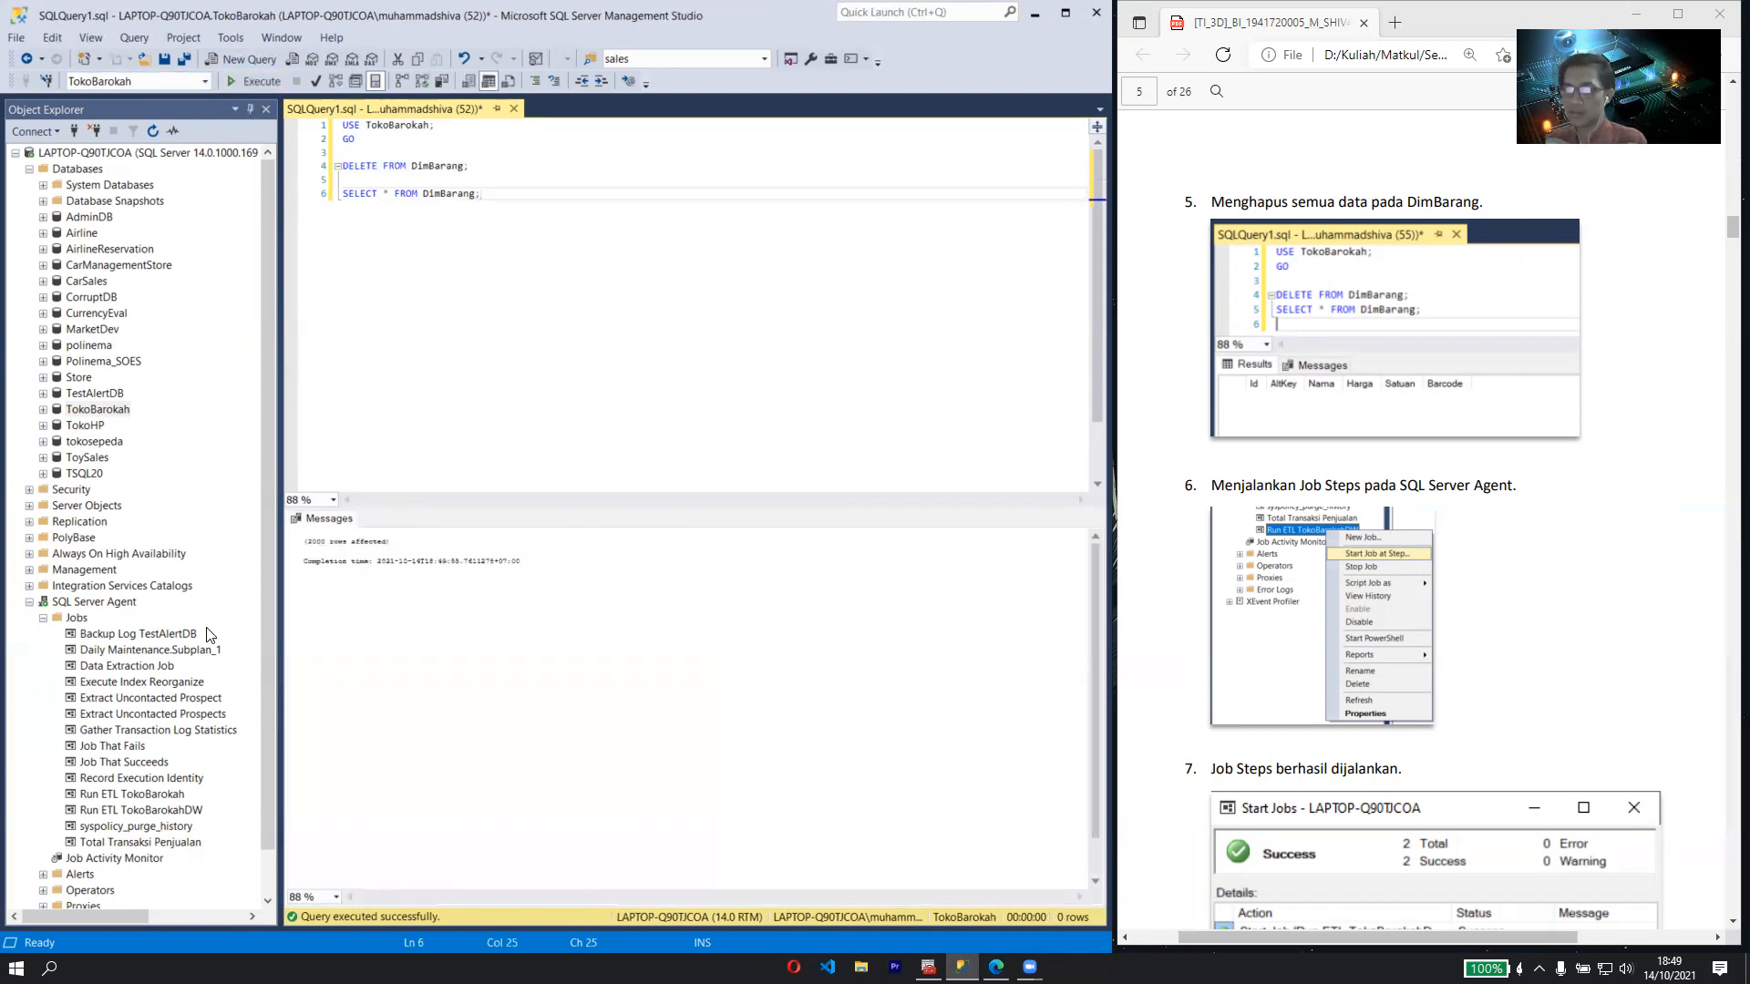
- Start the Run ETL TokoBarokahDW job again to reload DimBarang, and close its start report
right_click(169, 811)
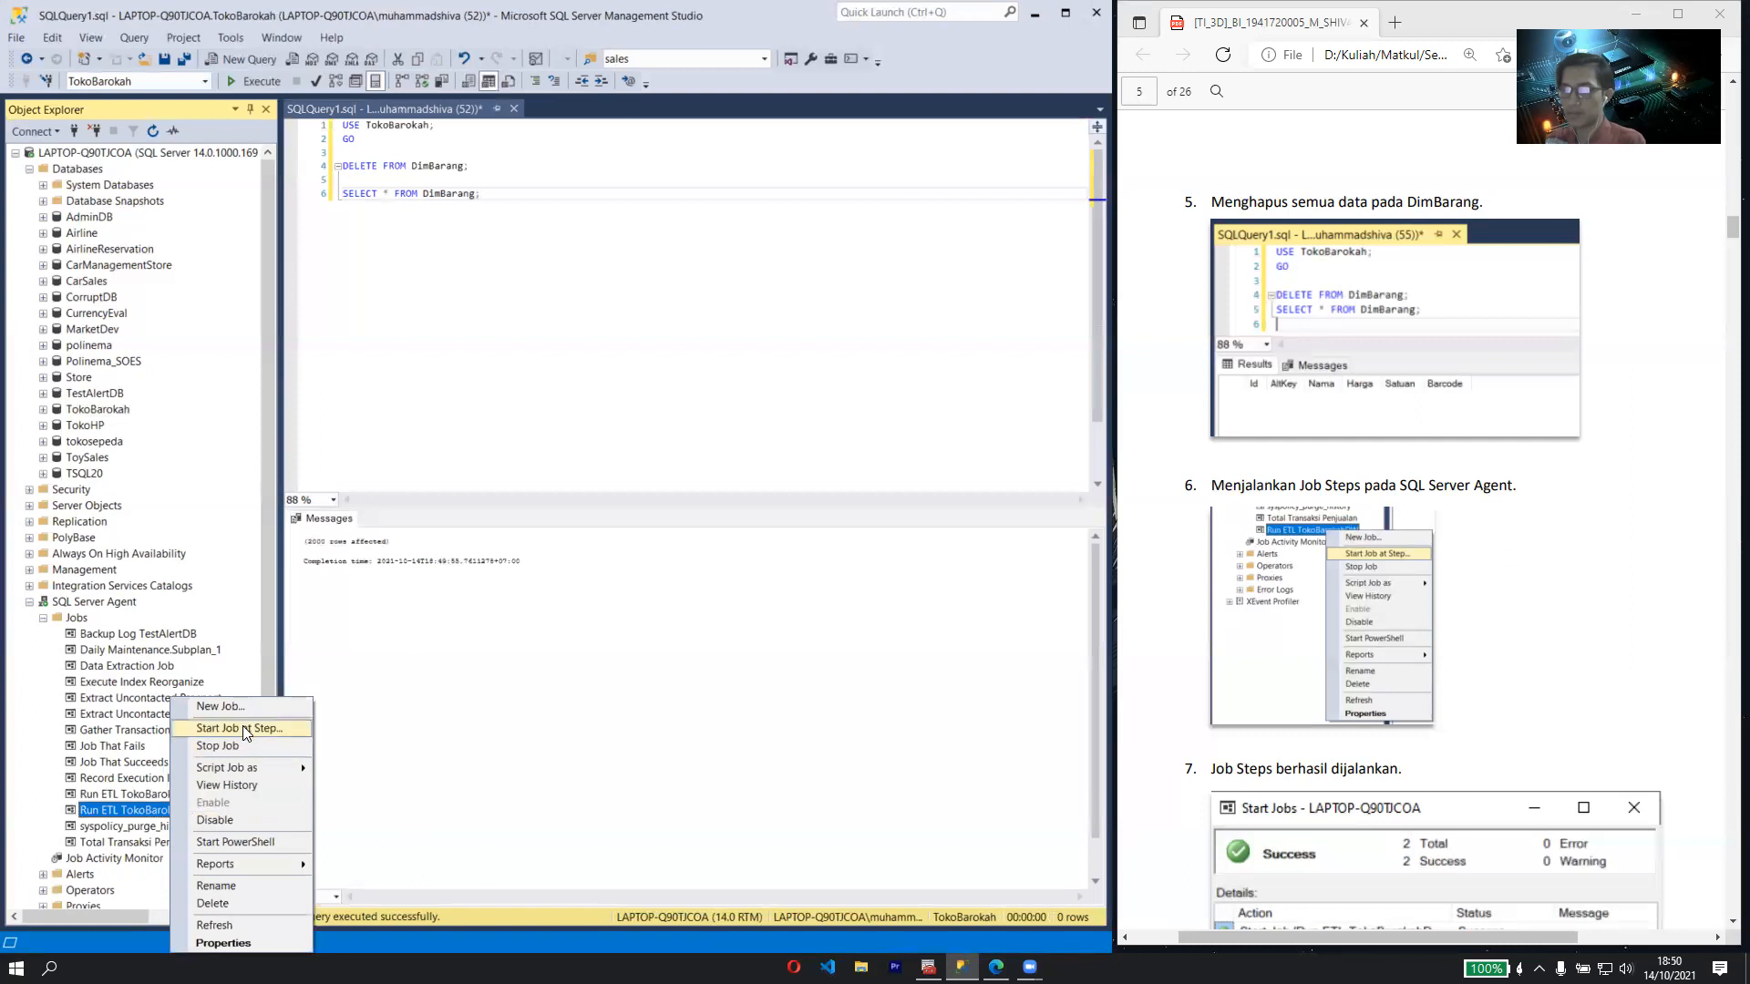
left_click(246, 729)
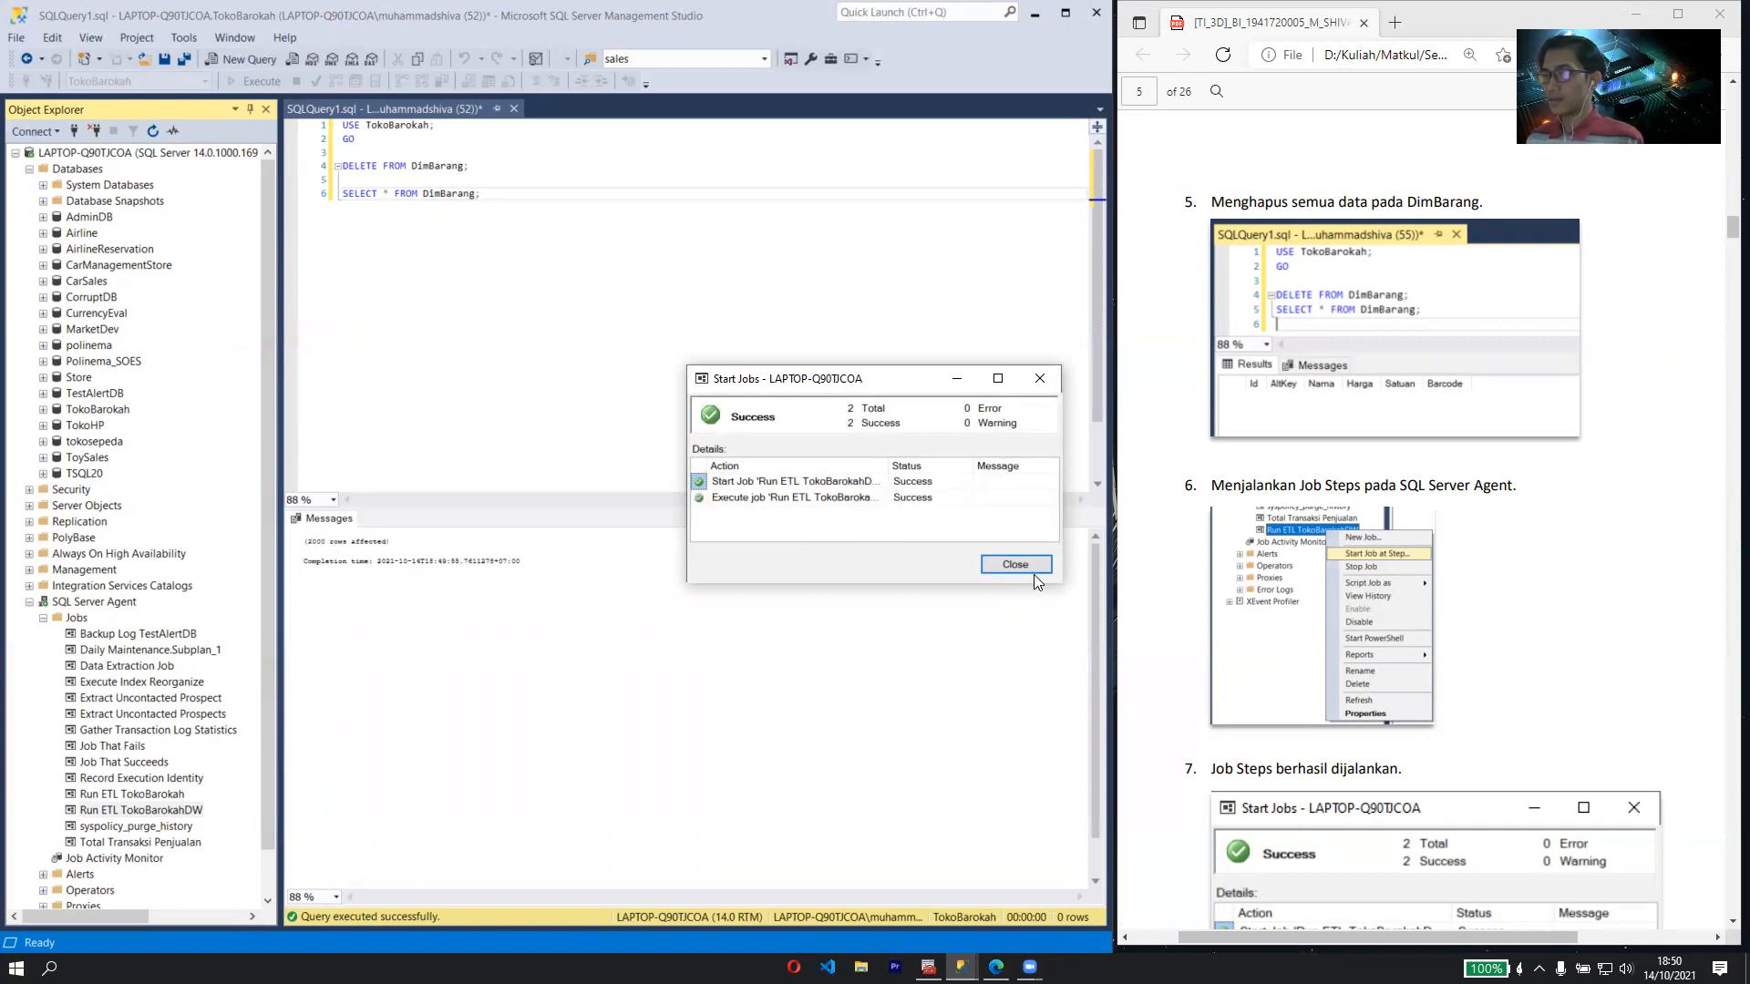
left_click(983, 560)
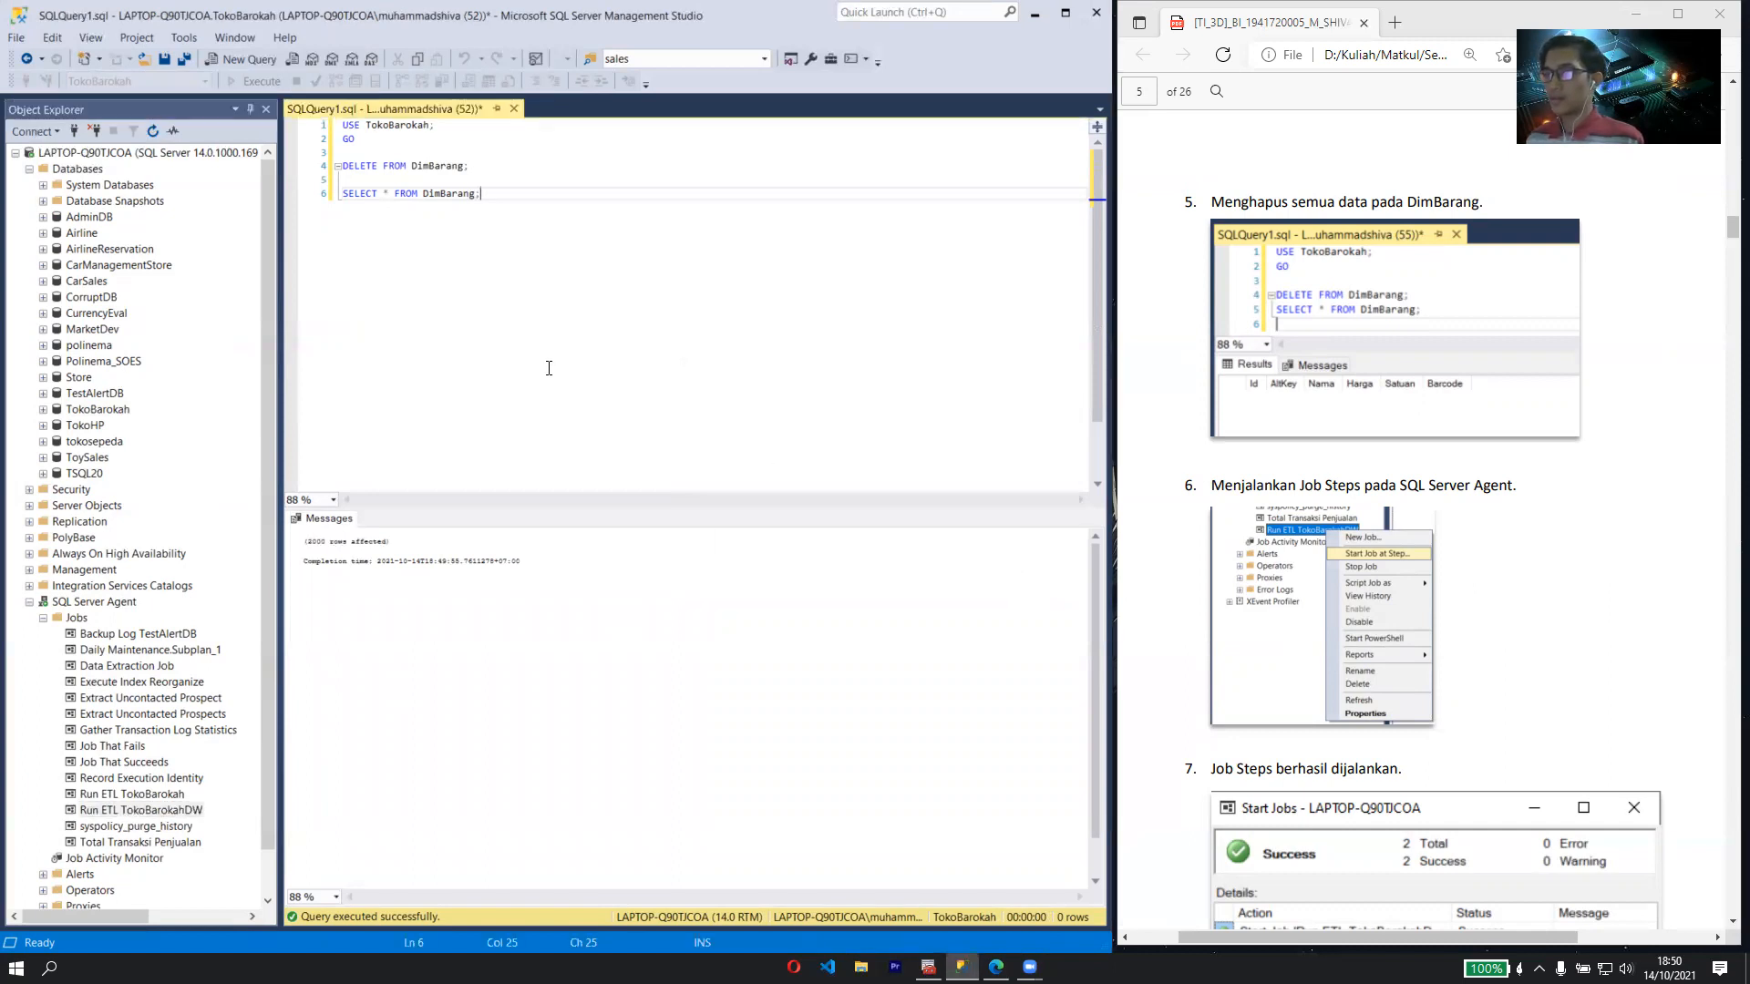
- Execute only the SELECT statement on DimBarang to check the reloaded rows
left_click_drag(495, 223, 323, 208)
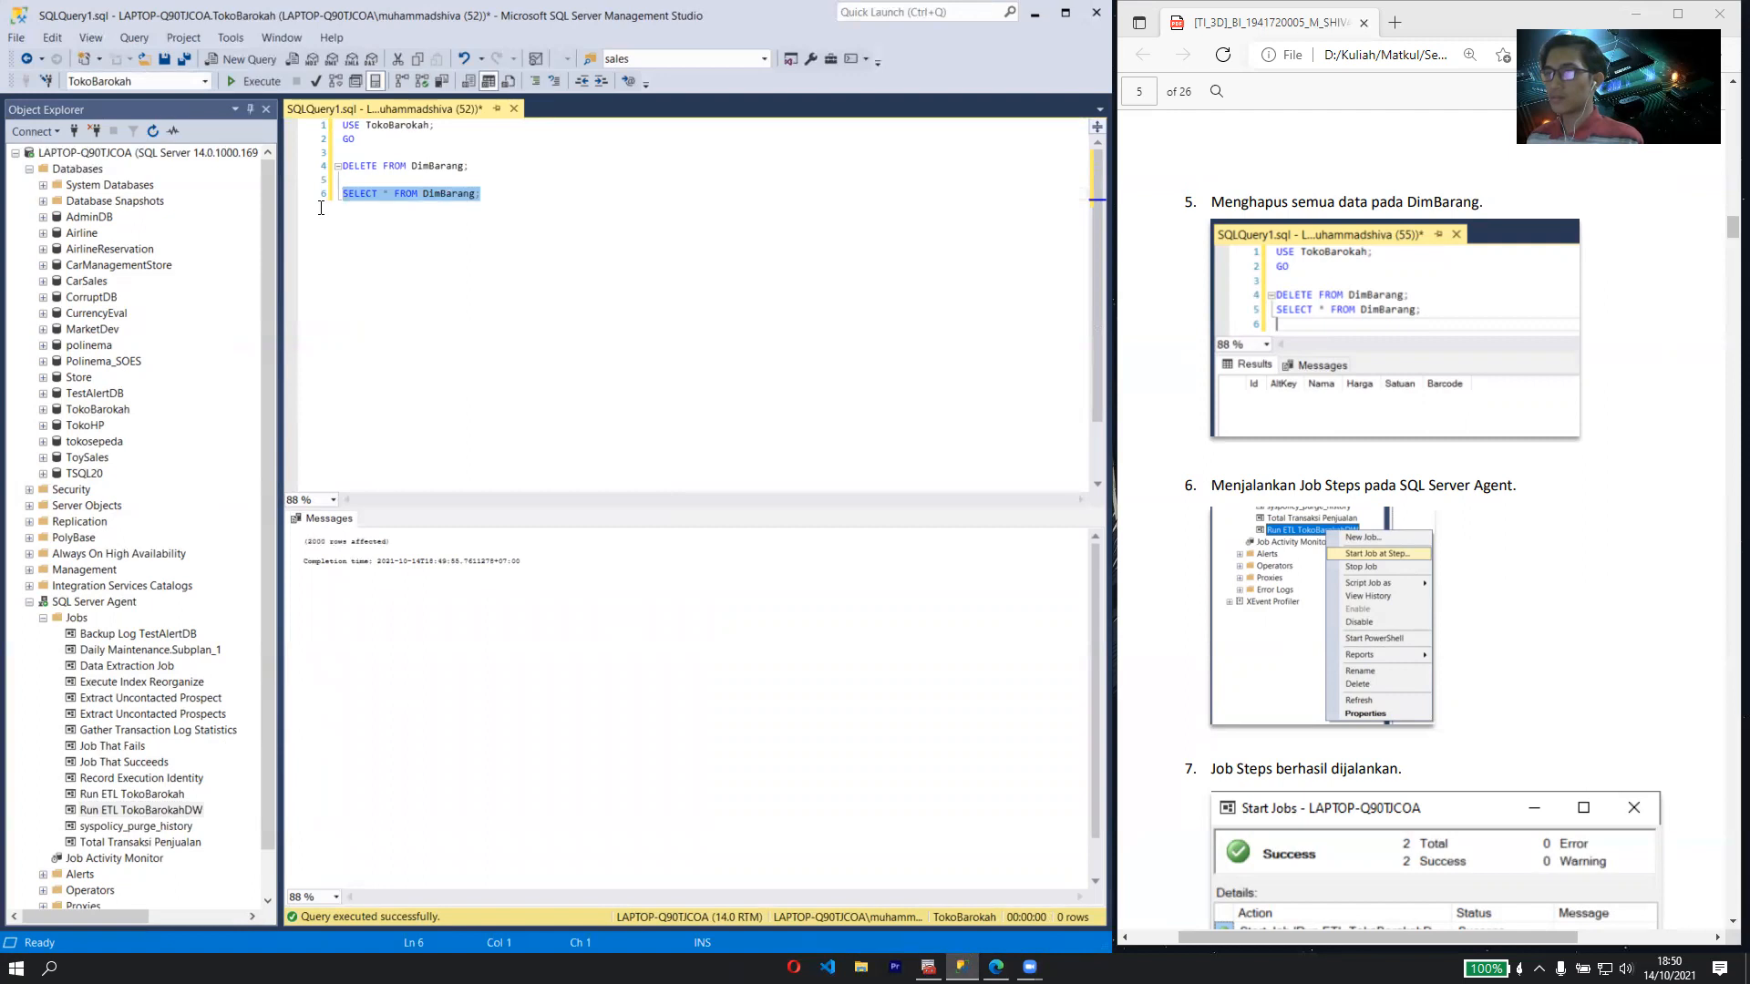
left_click(247, 84)
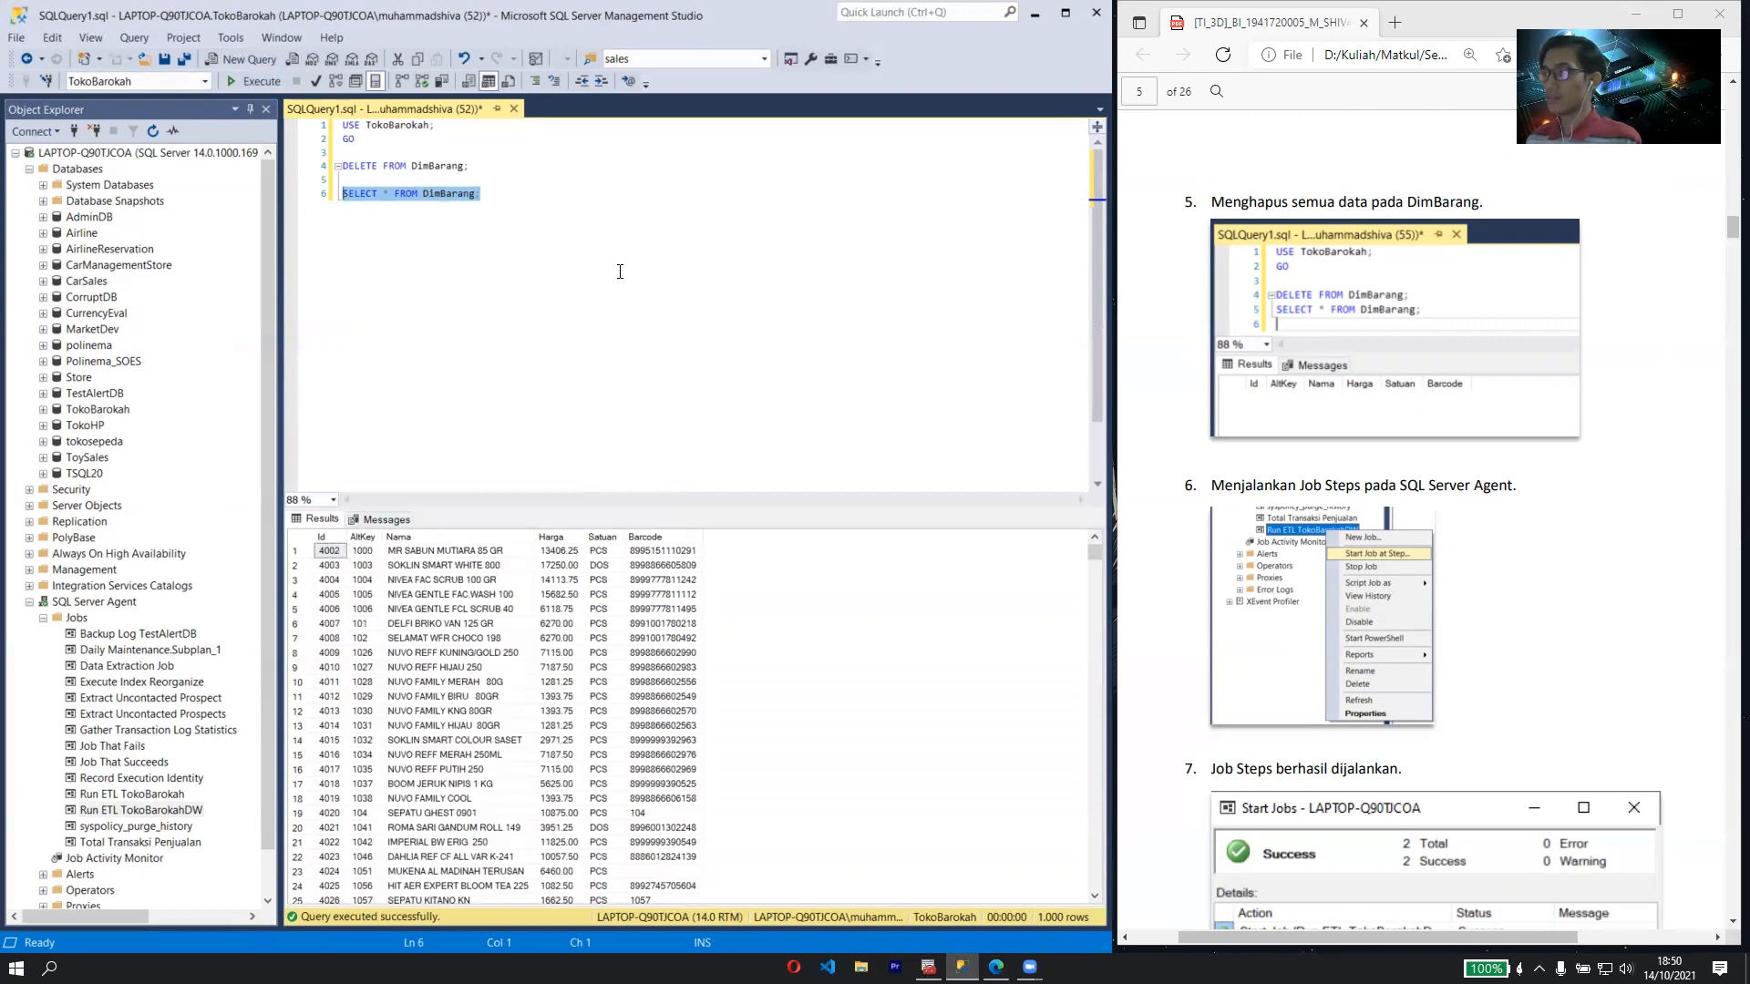
left_click(703, 306)
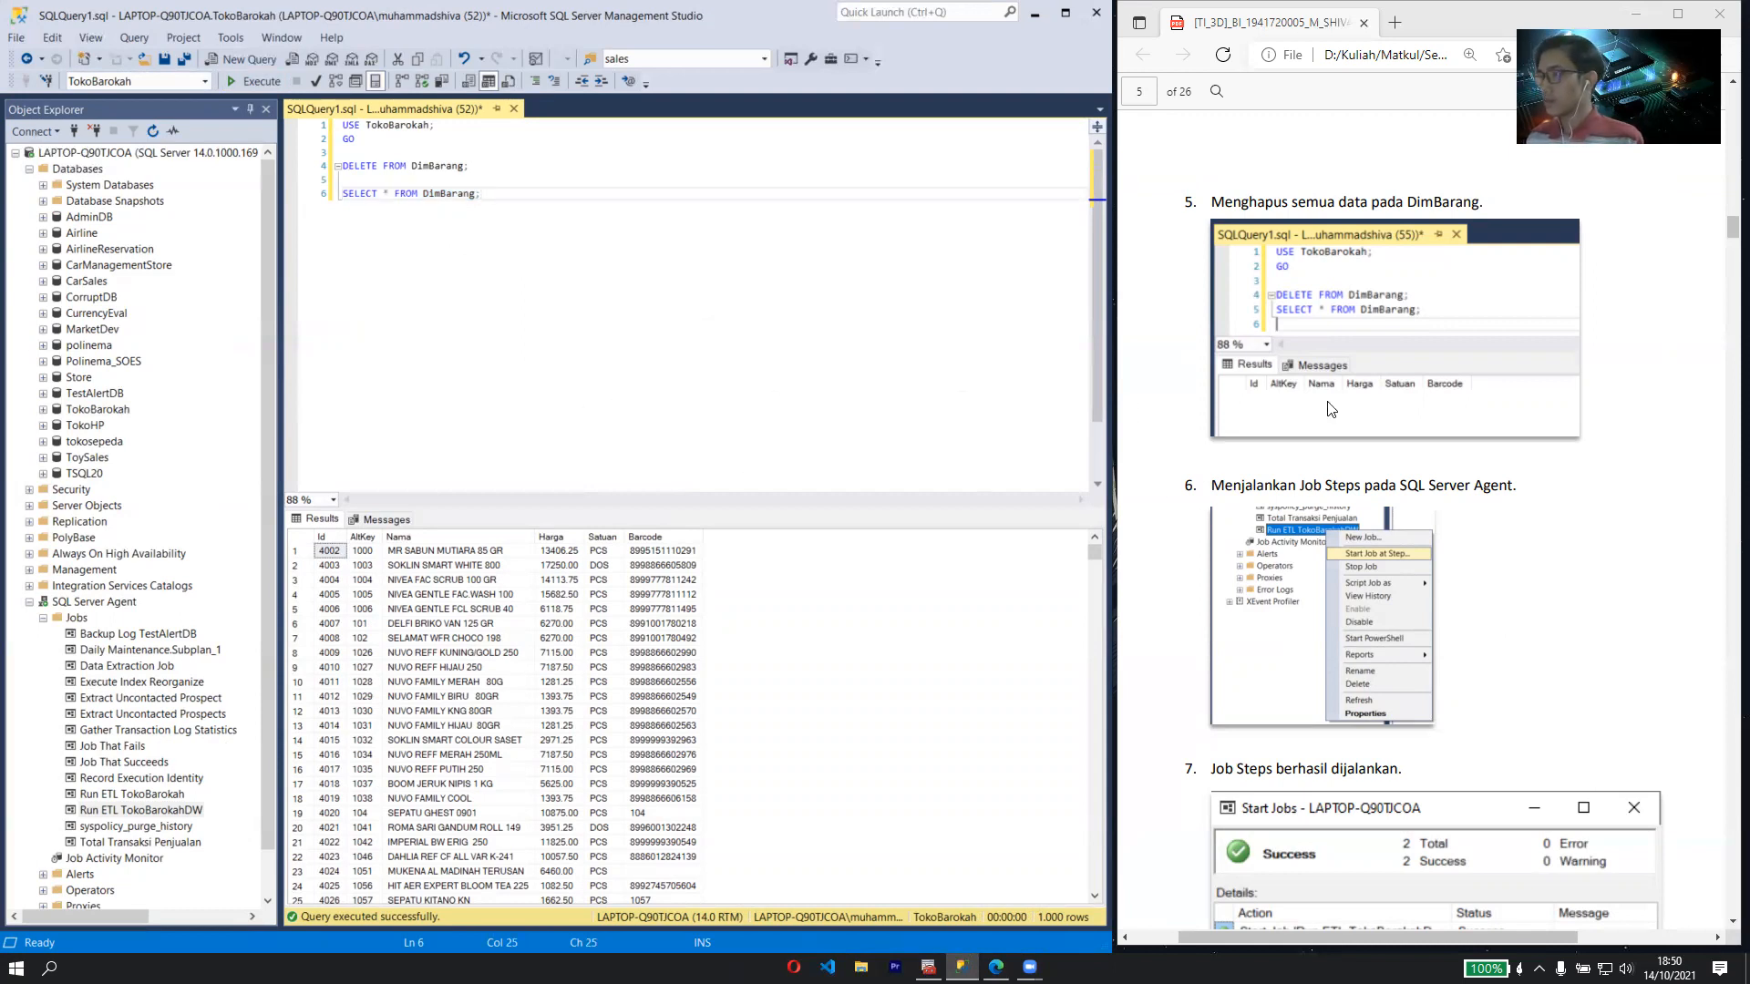
- Find the Tugas Latihan 6A section in the jobsheet PDF and maximize the document window
scroll(1326, 405, "down", 5)
scroll(1321, 399, "down", 15)
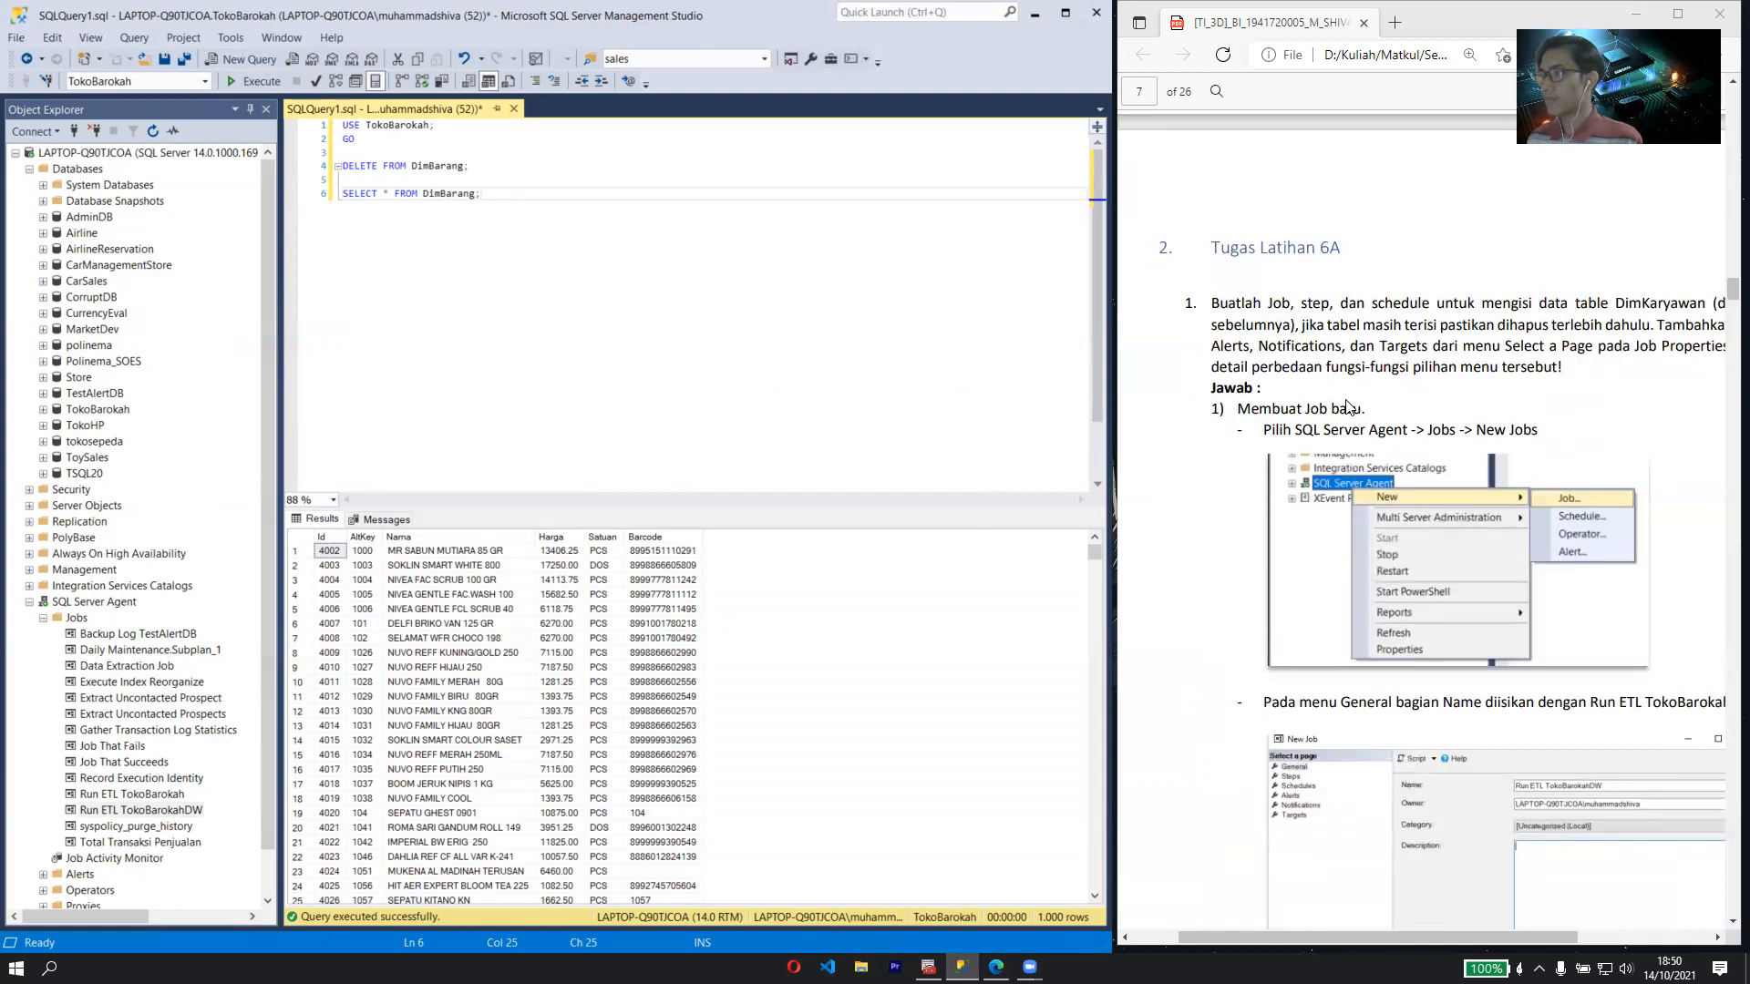
scroll(1348, 408, "down", 5)
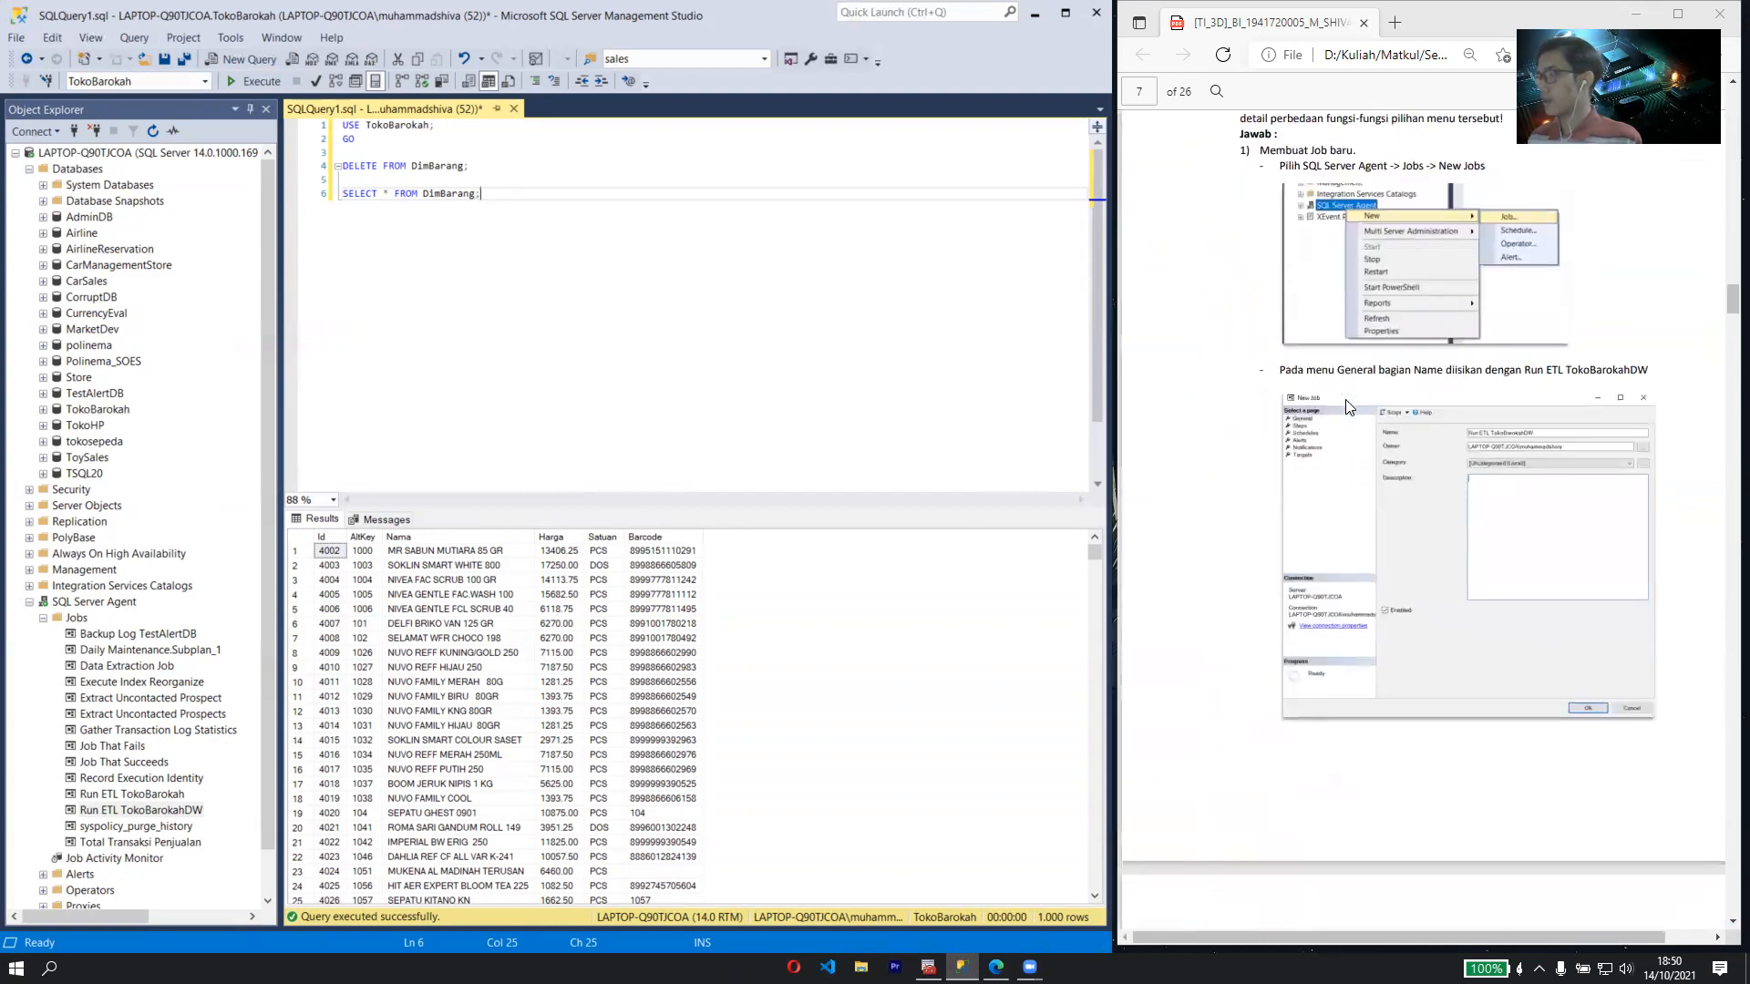
scroll(1348, 407, "up", 2)
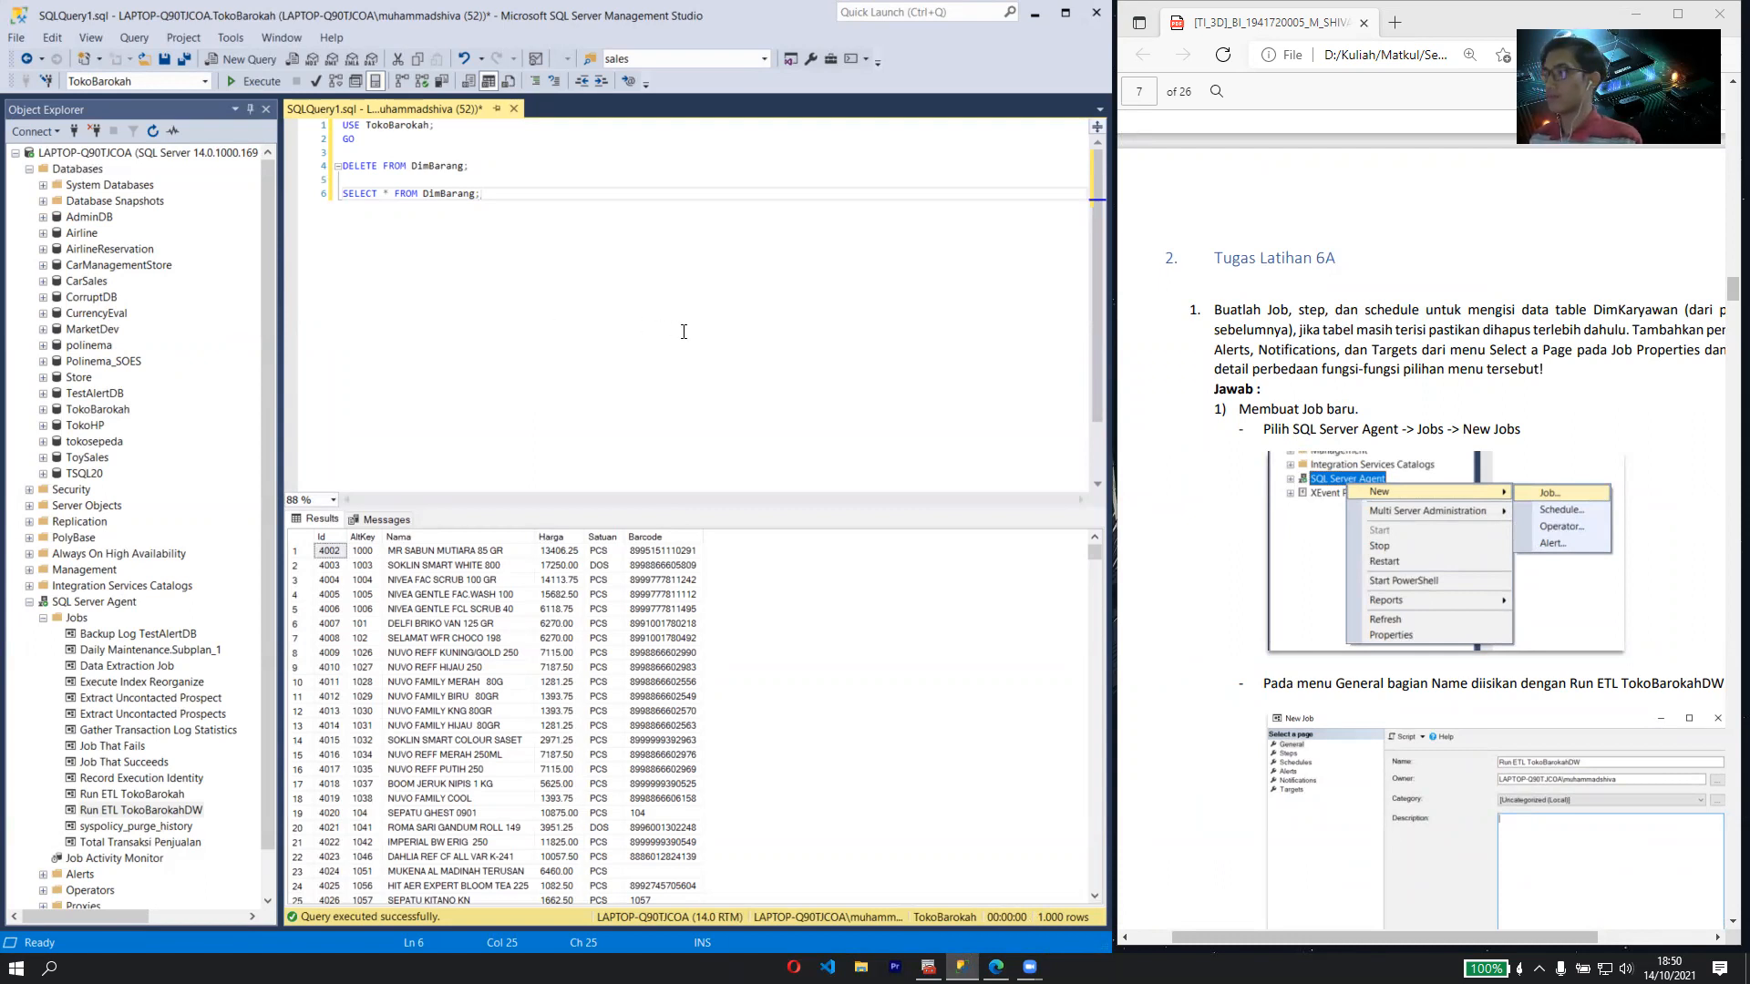
scroll(1294, 299, "down", 3)
scroll(1298, 297, "up", 3)
left_click_drag(1555, 20, 1264, 20)
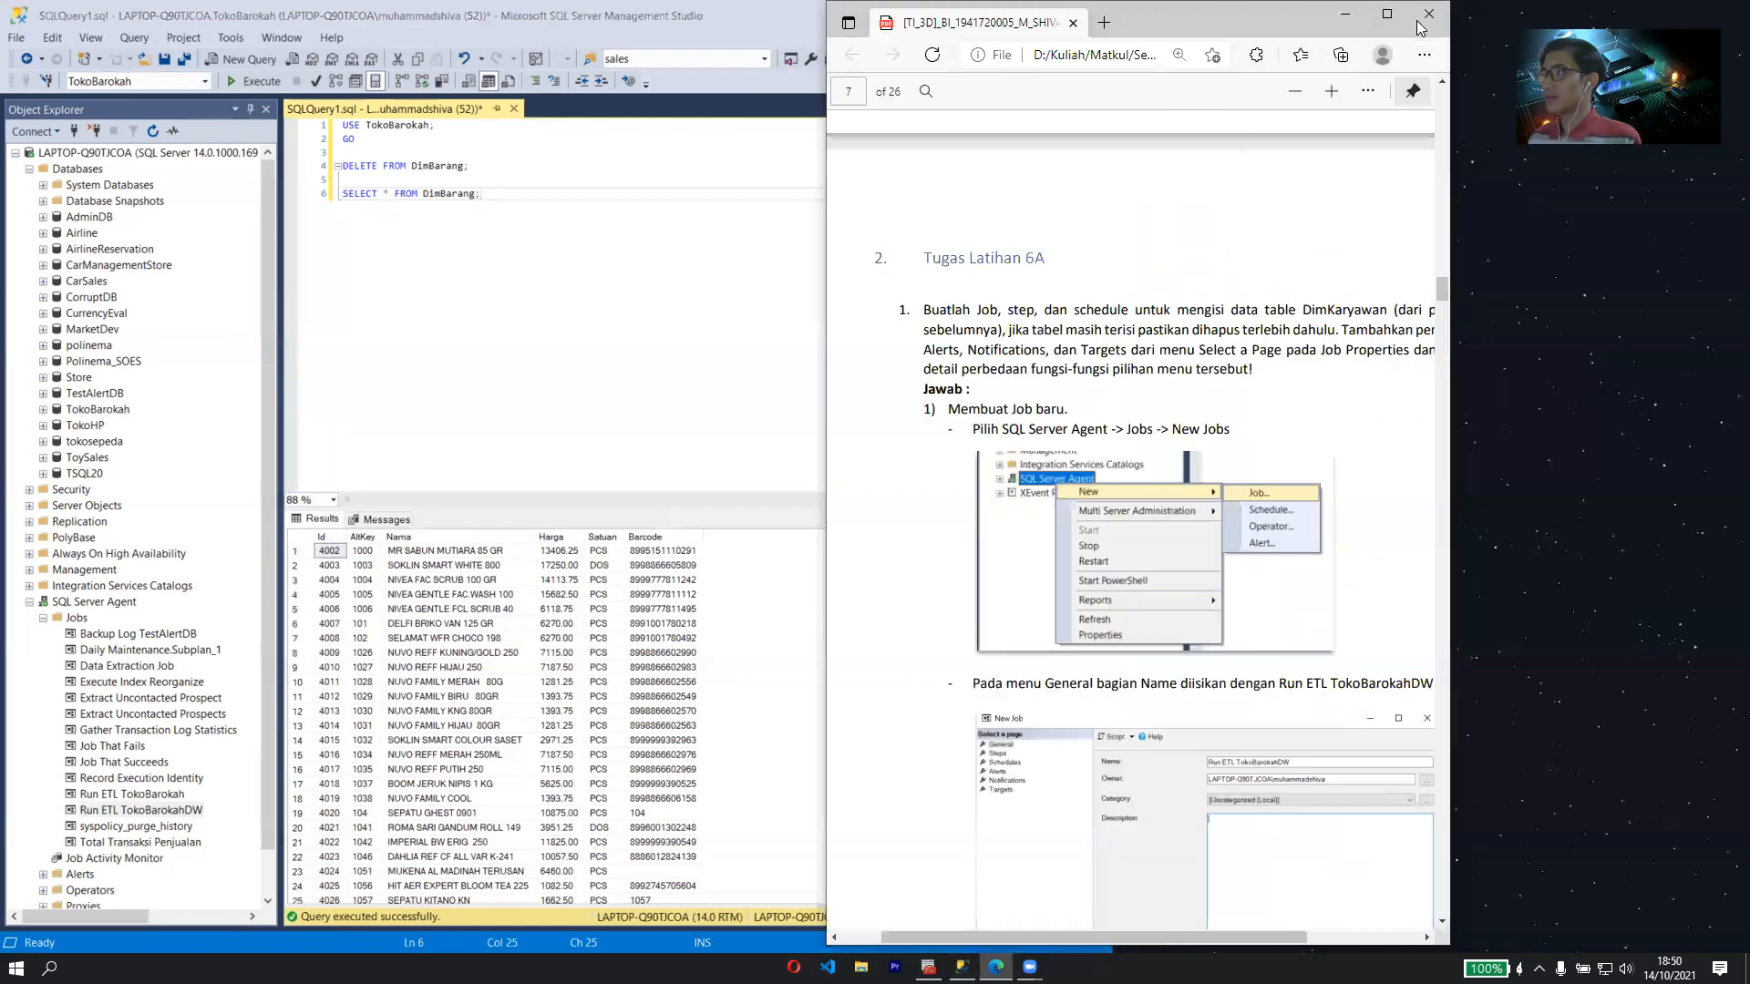
left_click(1403, 24)
- Examine the Tugas Latihan 6A task on DimKaryawan and answer 1 on creating a new job with its General settings
scroll(620, 391, "down", 3)
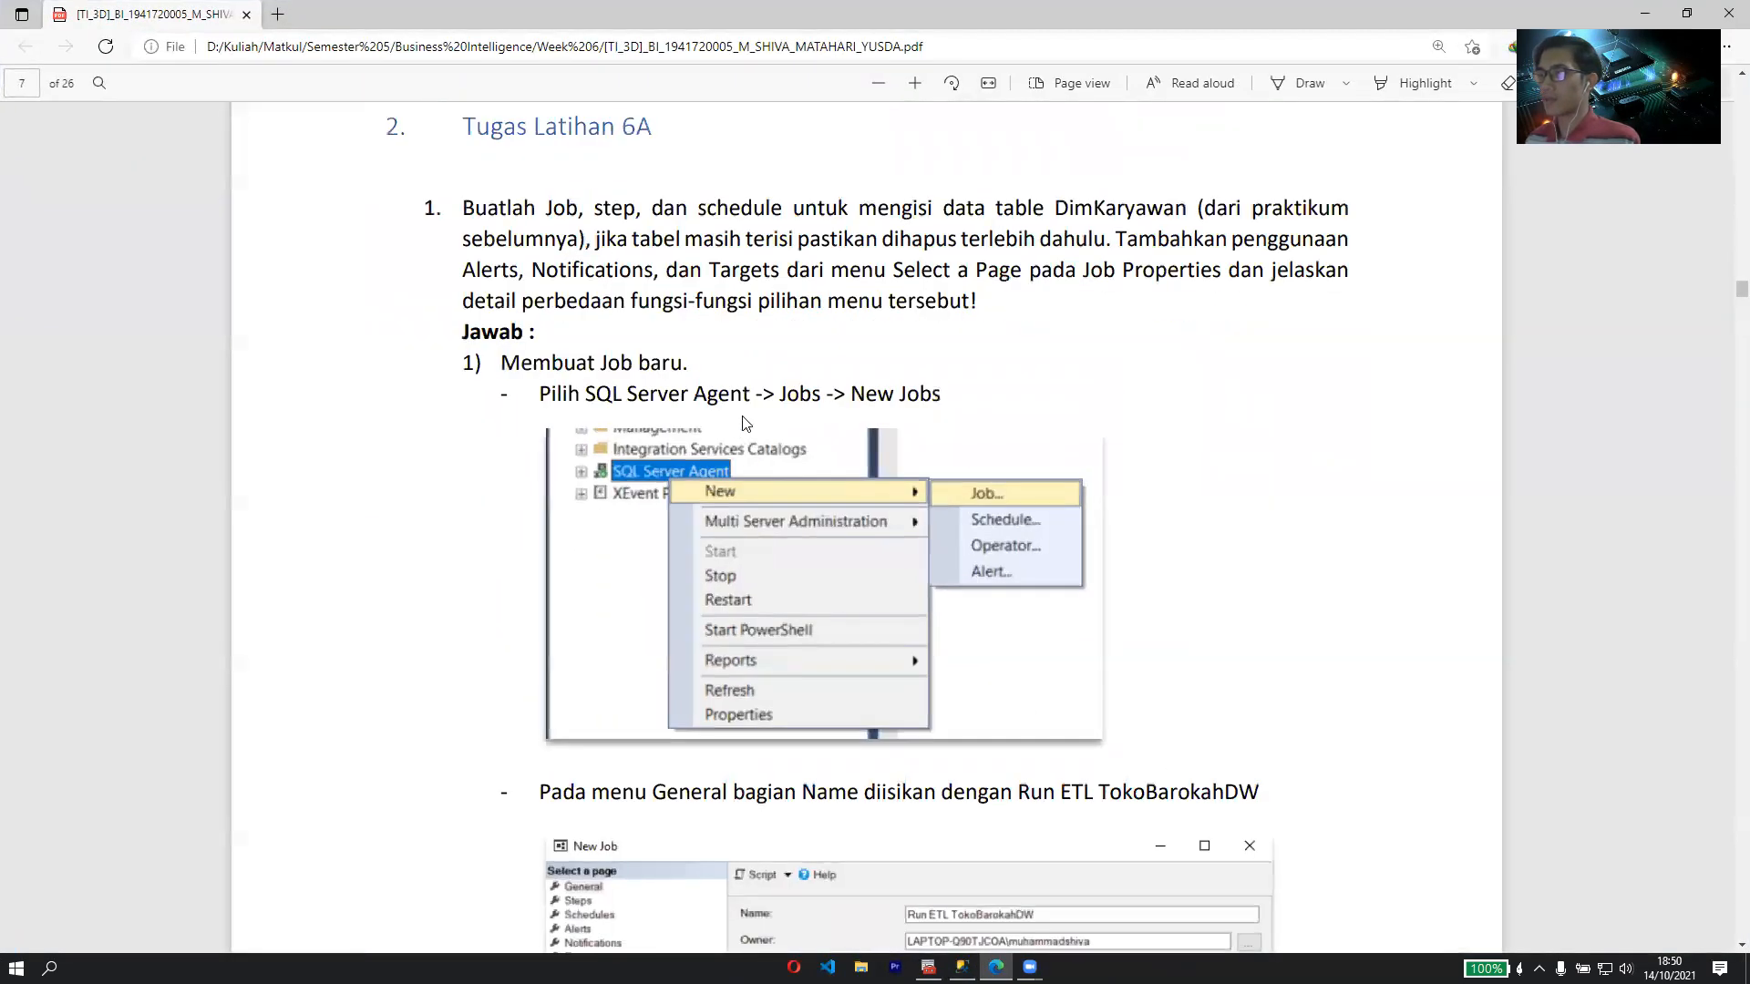
scroll(619, 392, "down", 2)
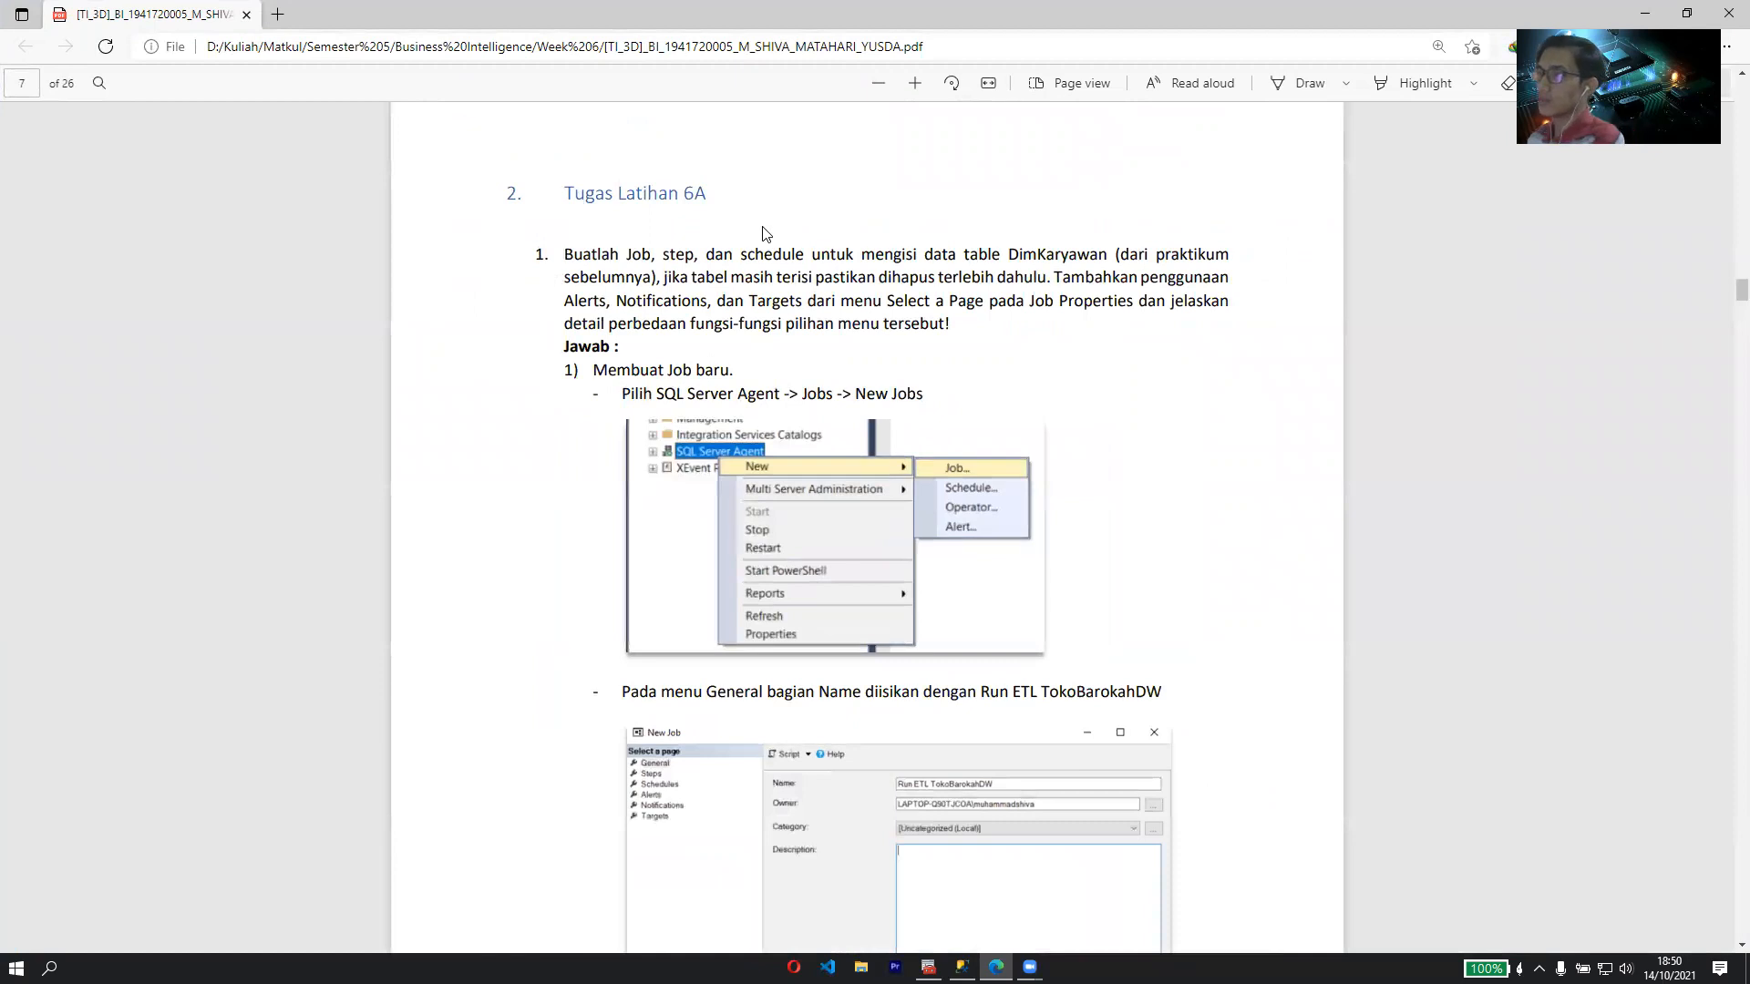
scroll(855, 411, "down", 2)
scroll(1039, 301, "down", 4)
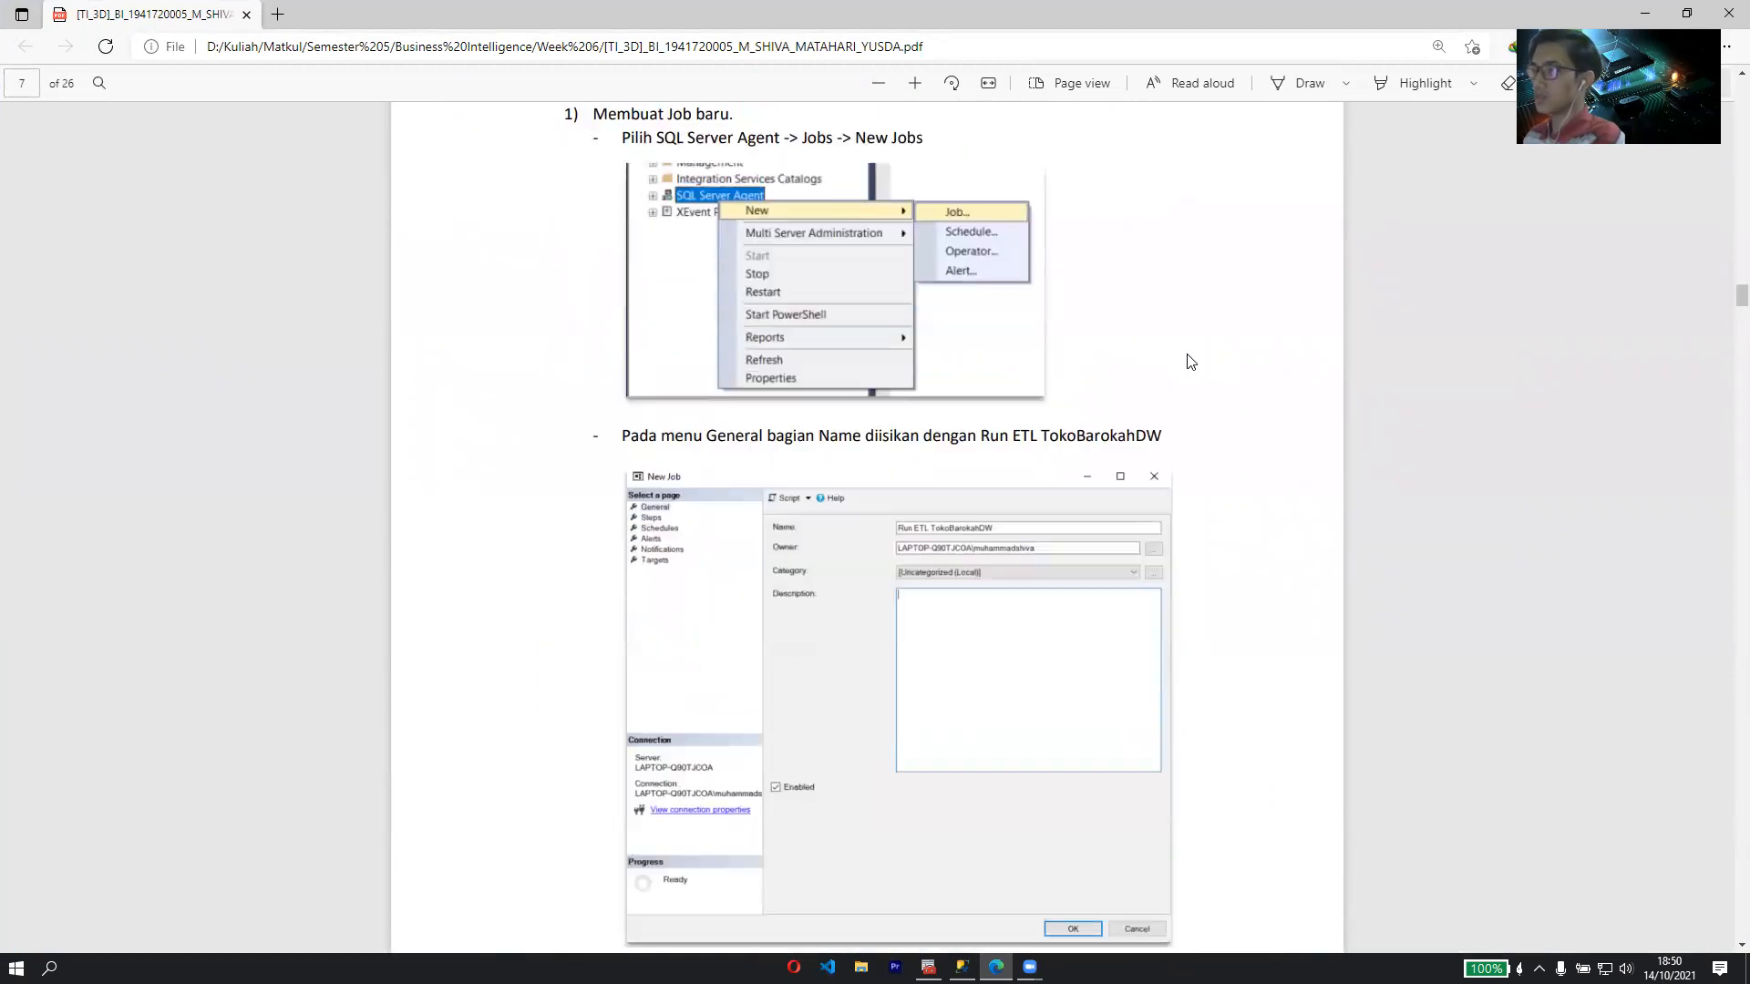
scroll(932, 312, "up", 1)
scroll(931, 312, "up", 2)
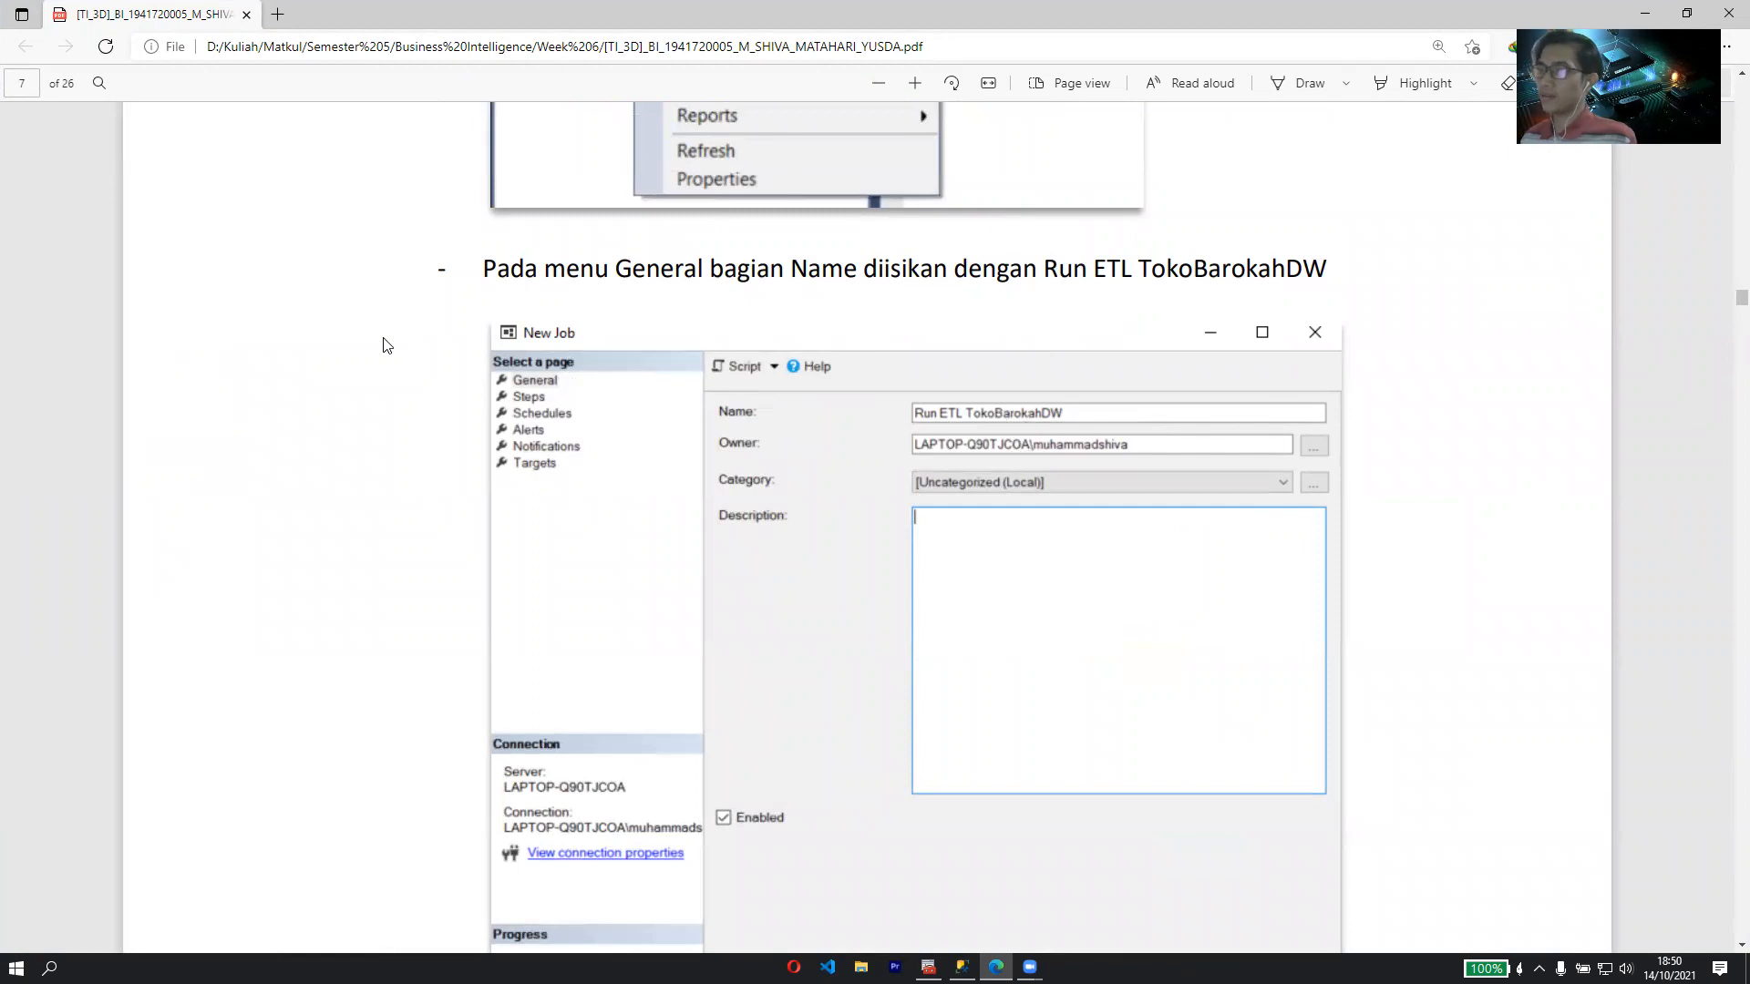
- Examine answers 2 and 3 on the Run LoadDimKaryawan job step and the one-time job schedule
scroll(383, 343, "down", 8)
scroll(702, 305, "down", 2, "ctrl")
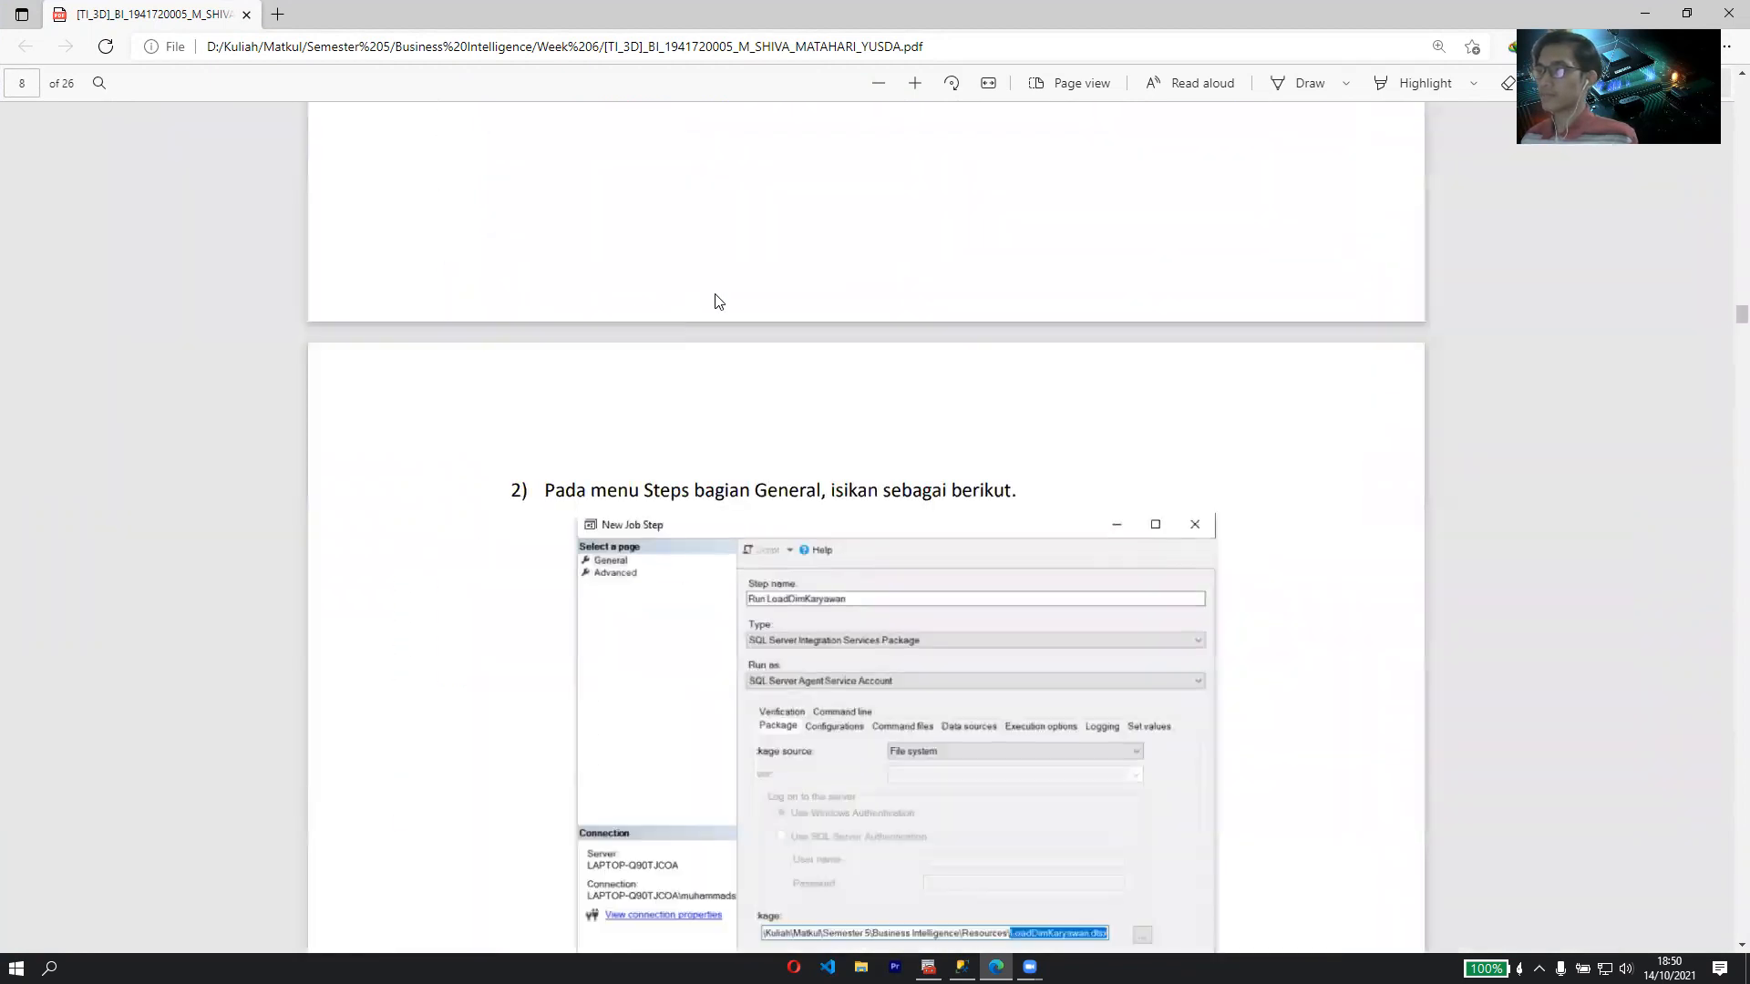
scroll(715, 301, "down", 3)
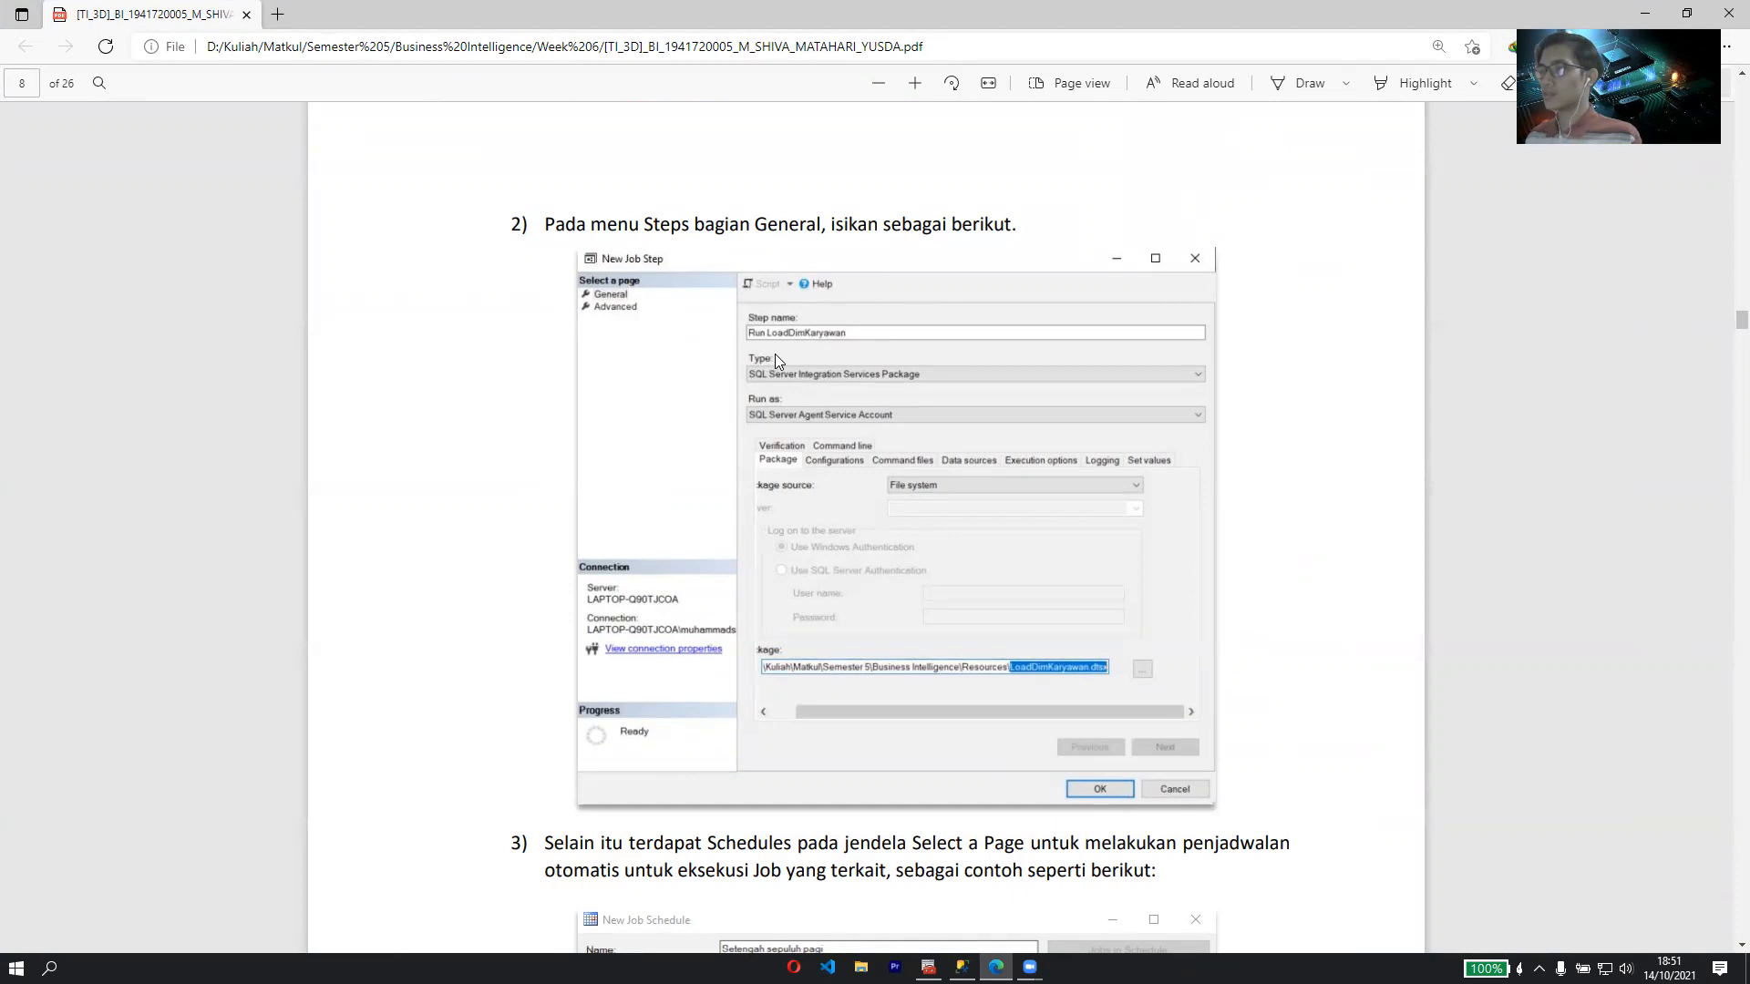
scroll(775, 354, "down", 6)
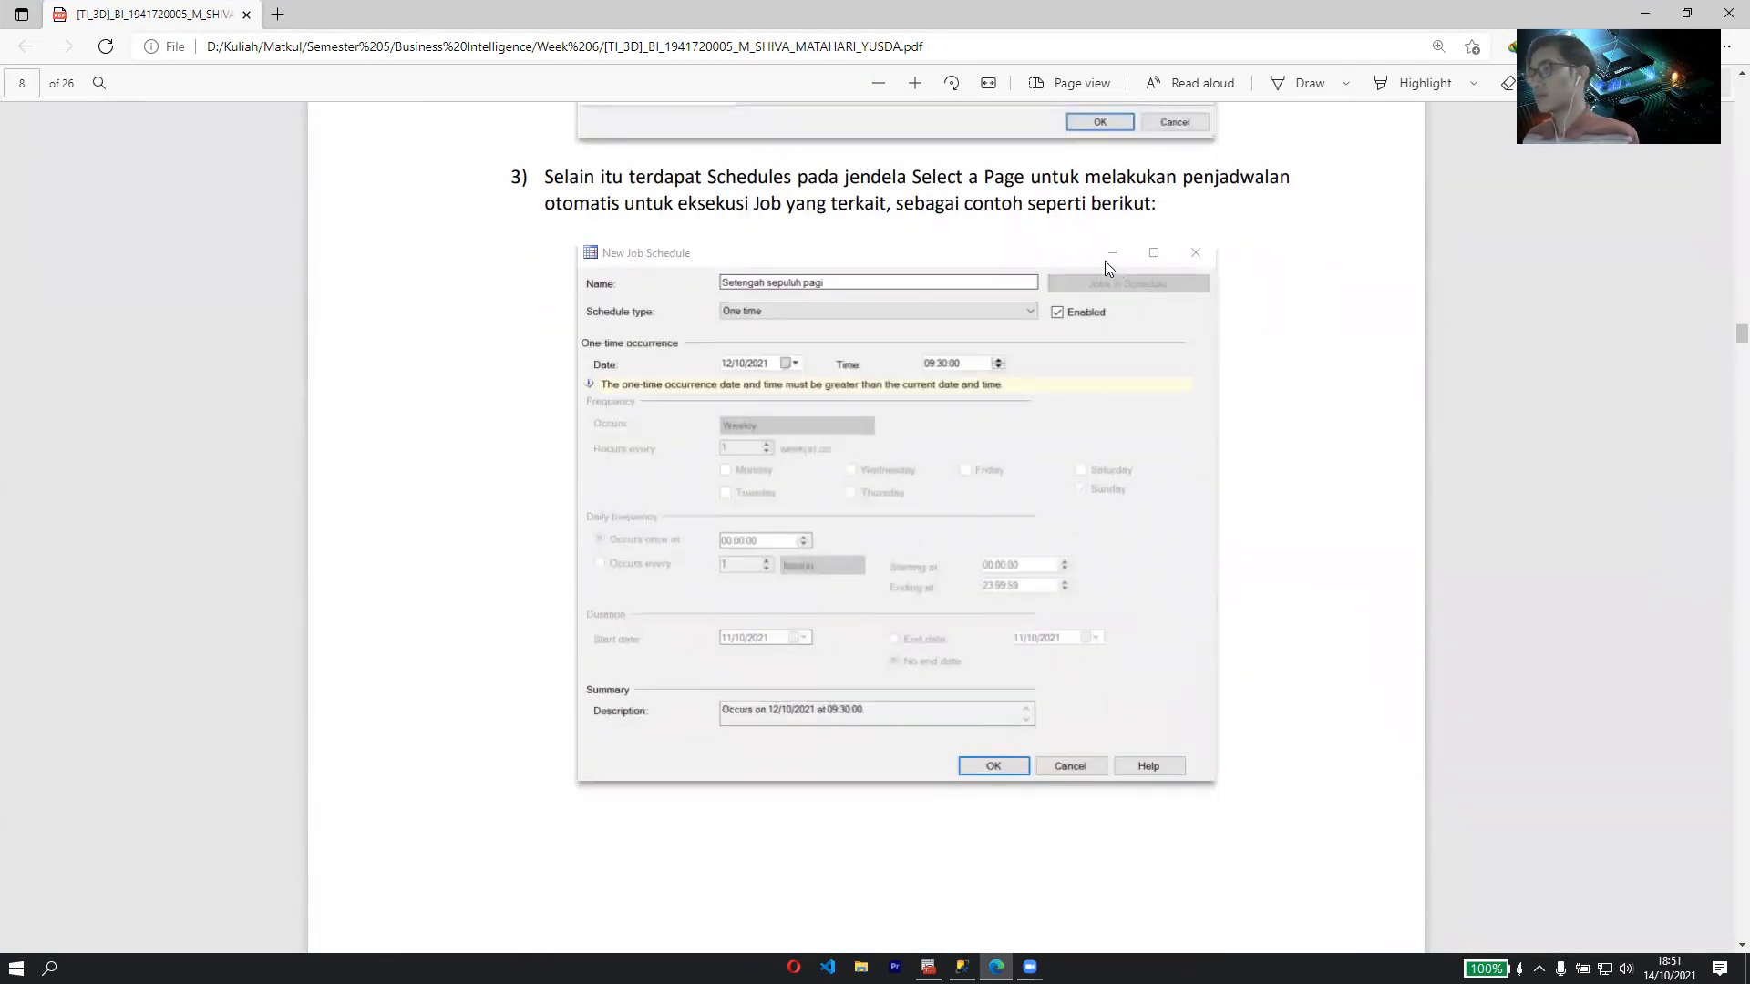
scroll(756, 270, "down", 2)
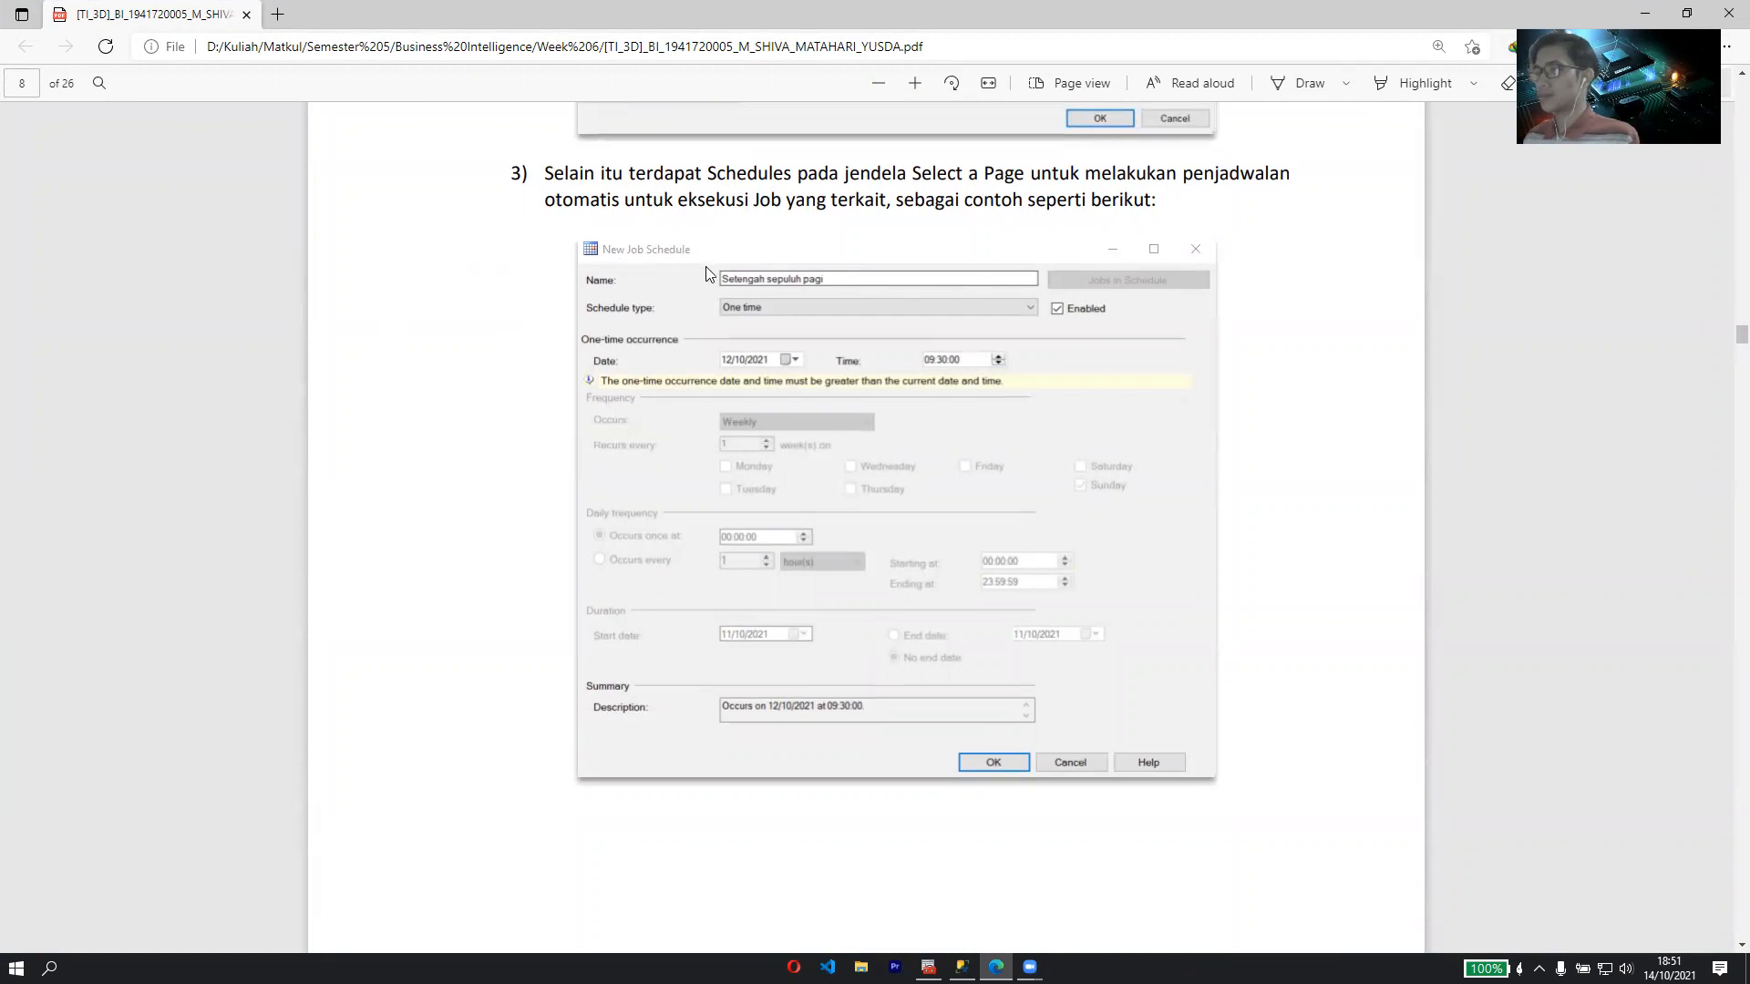
scroll(753, 241, "up", 2)
scroll(732, 253, "down", 7)
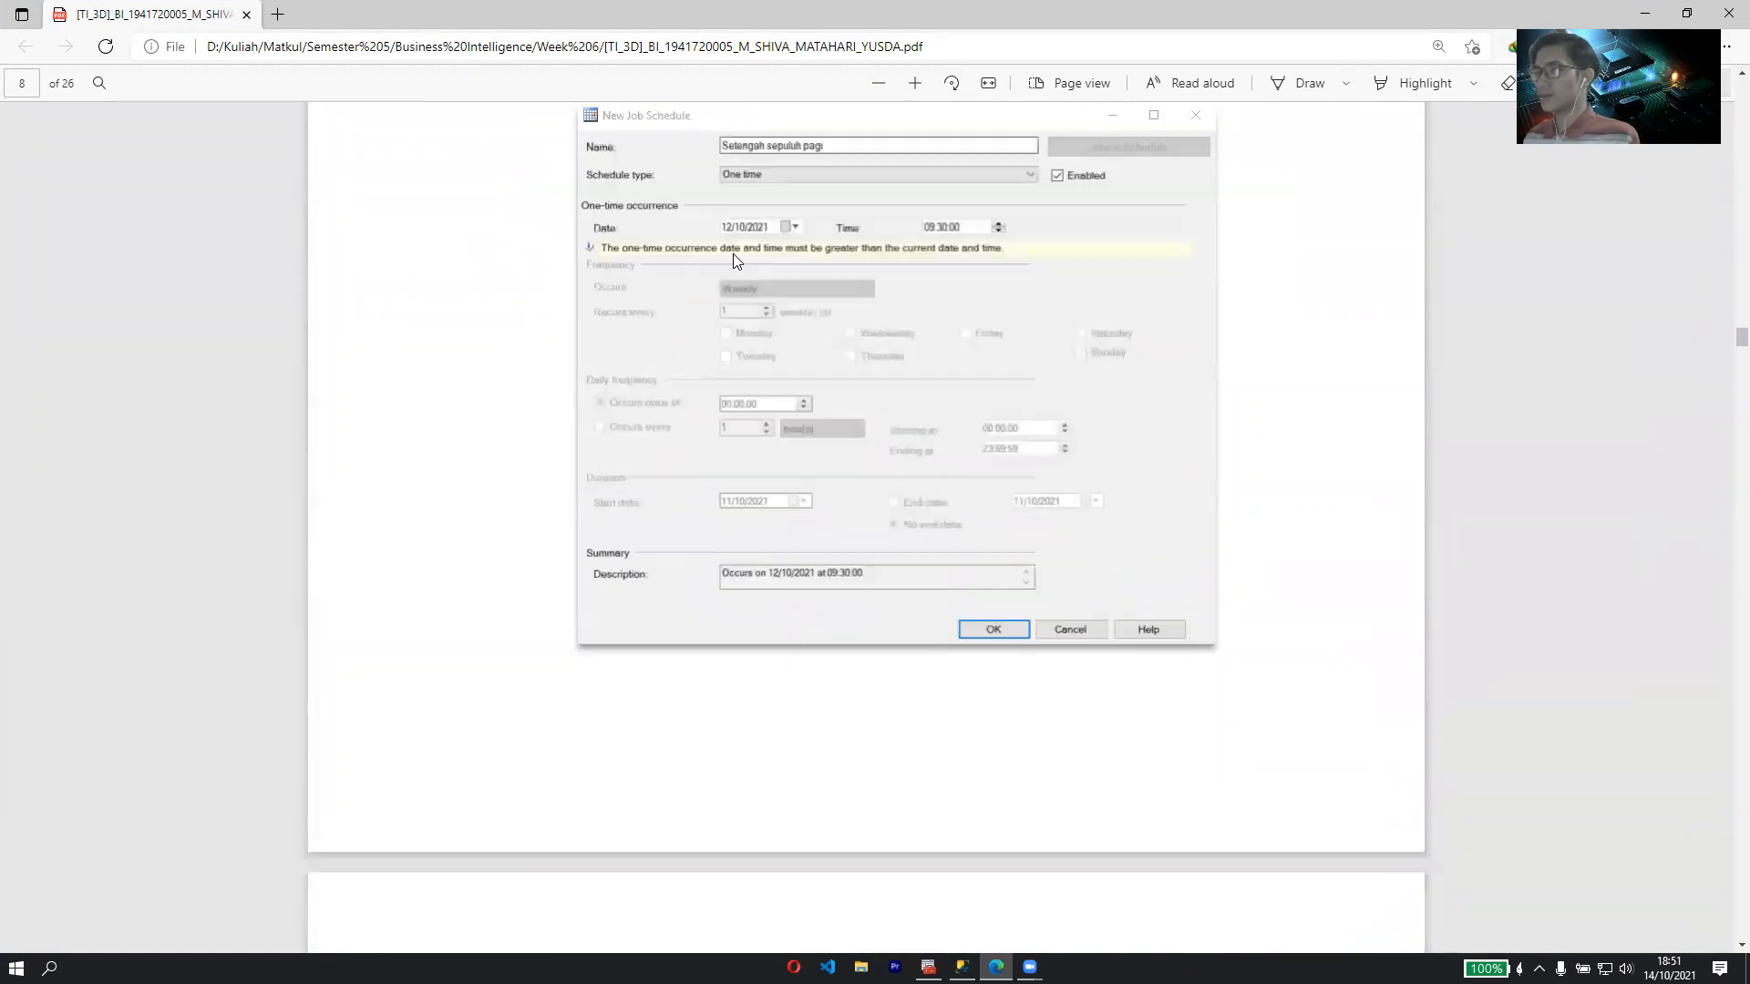
- Examine answers 4 and 5 on the General and Response settings of the Alert DB TokoBarokah alert
scroll(535, 254, "down", 6)
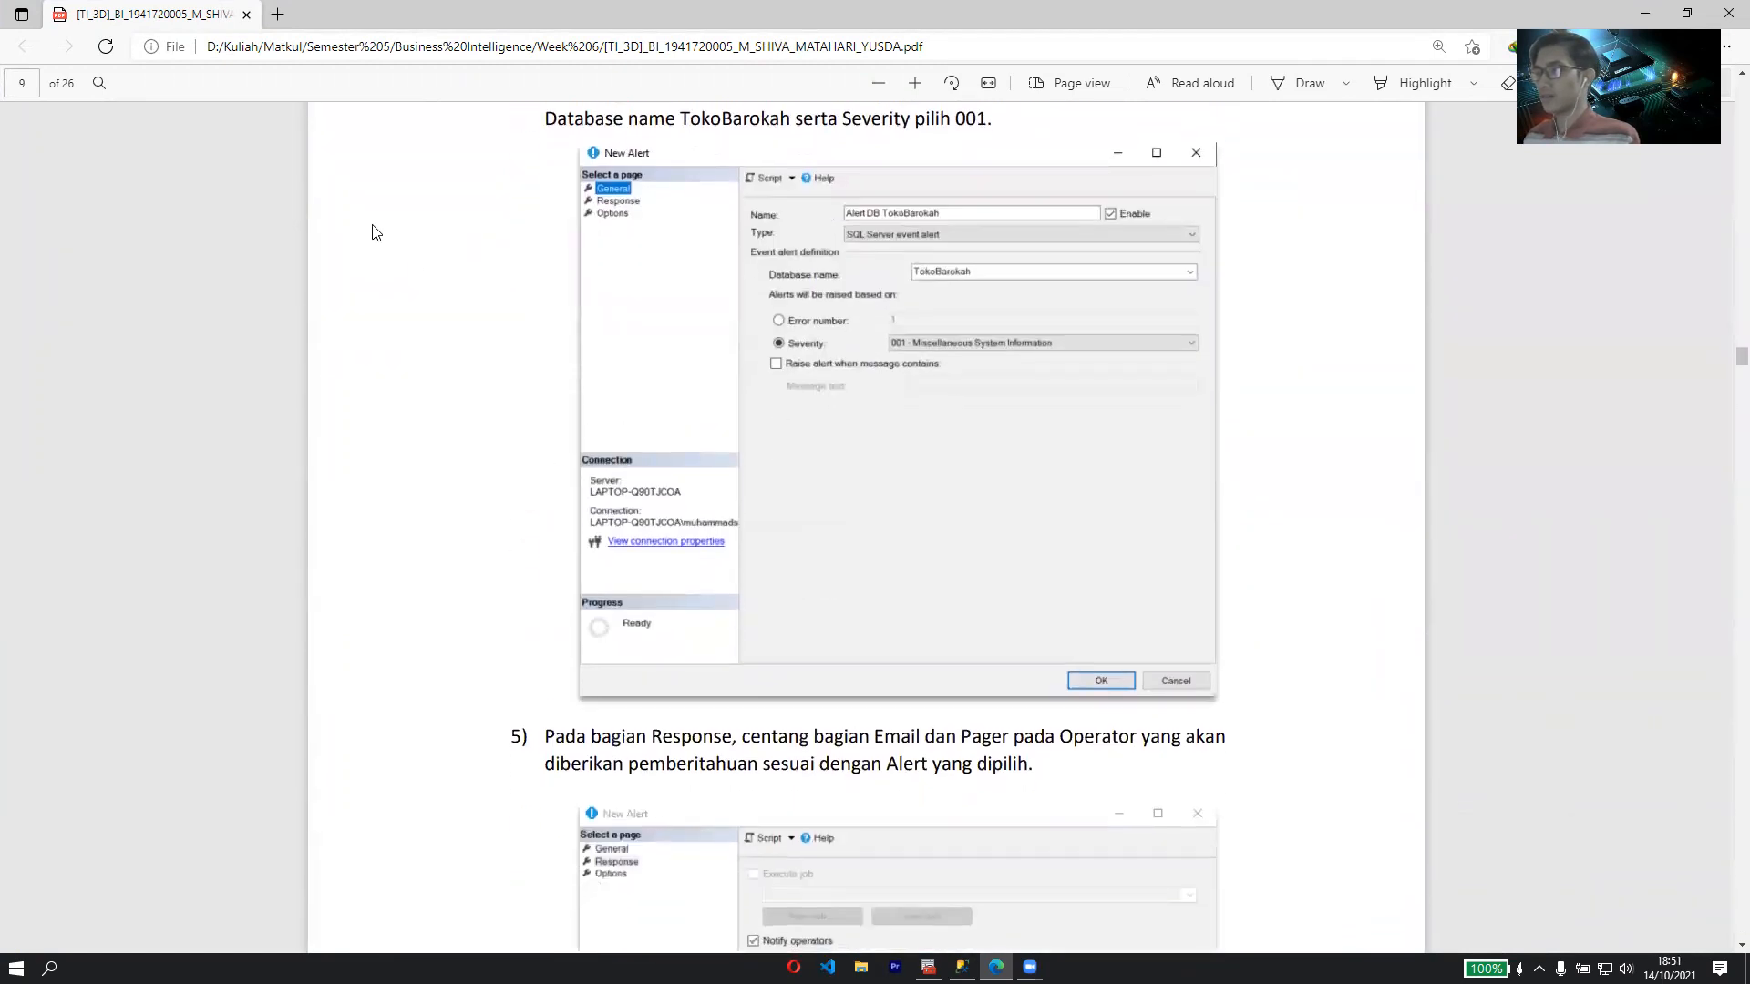
scroll(375, 227, "up", 2)
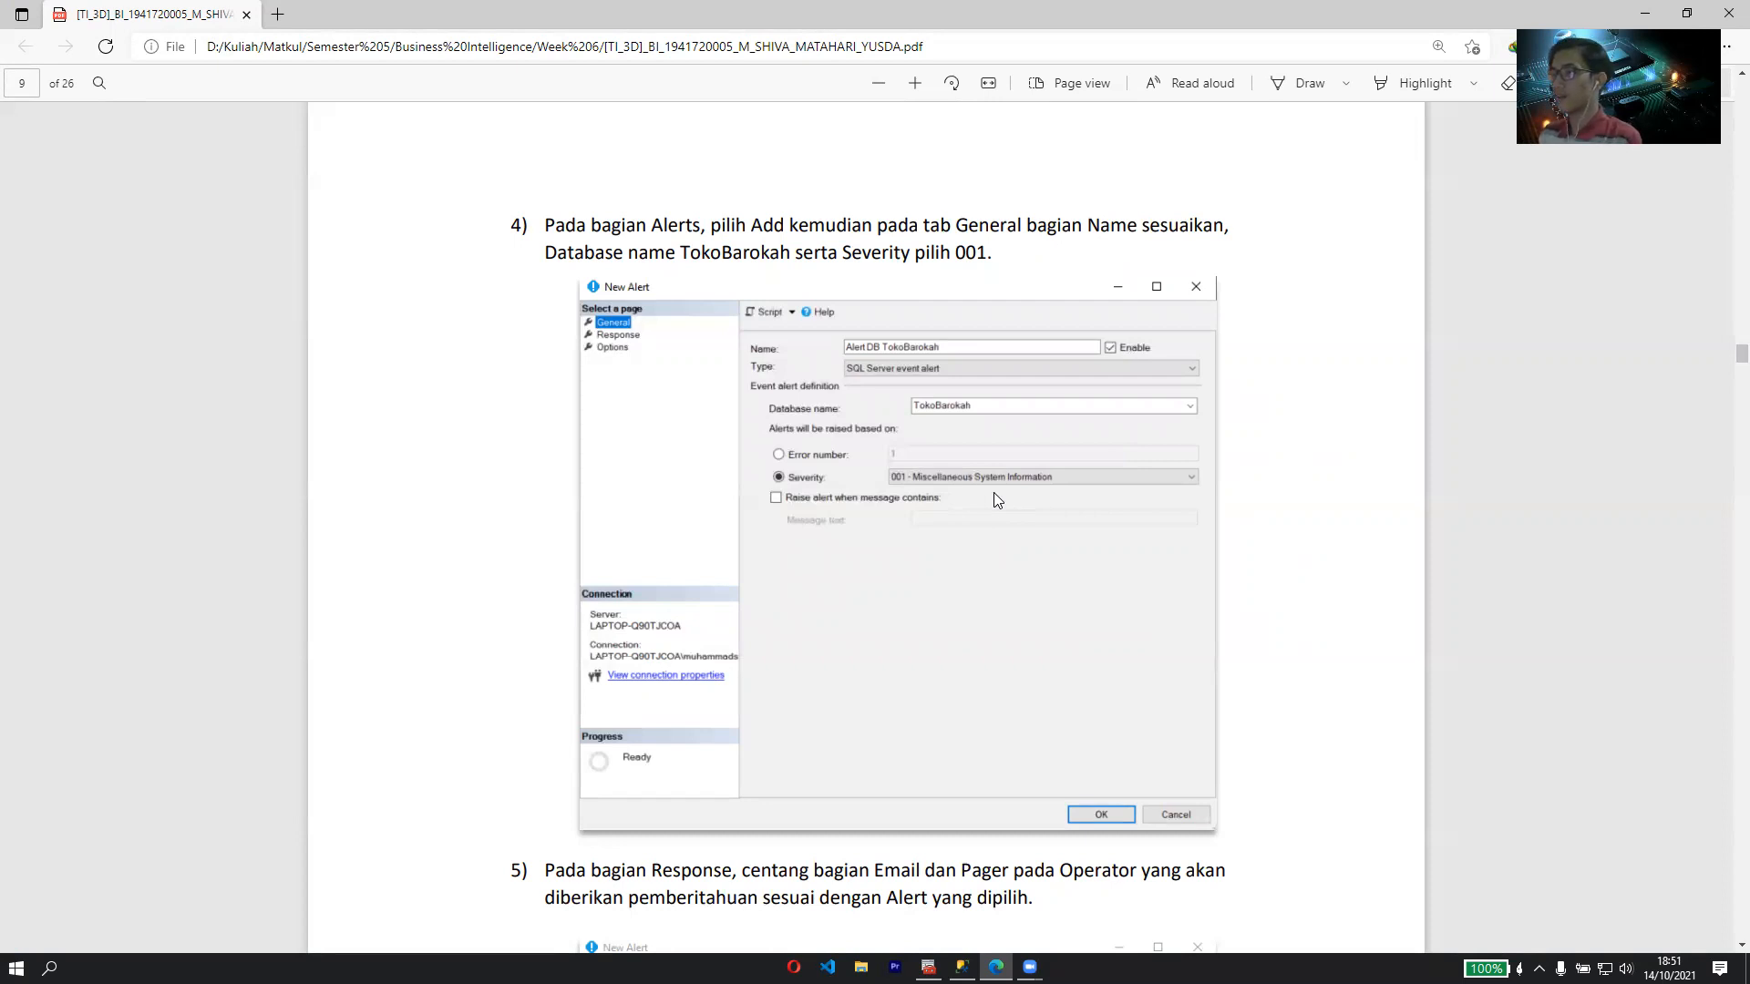
scroll(995, 499, "down", 3)
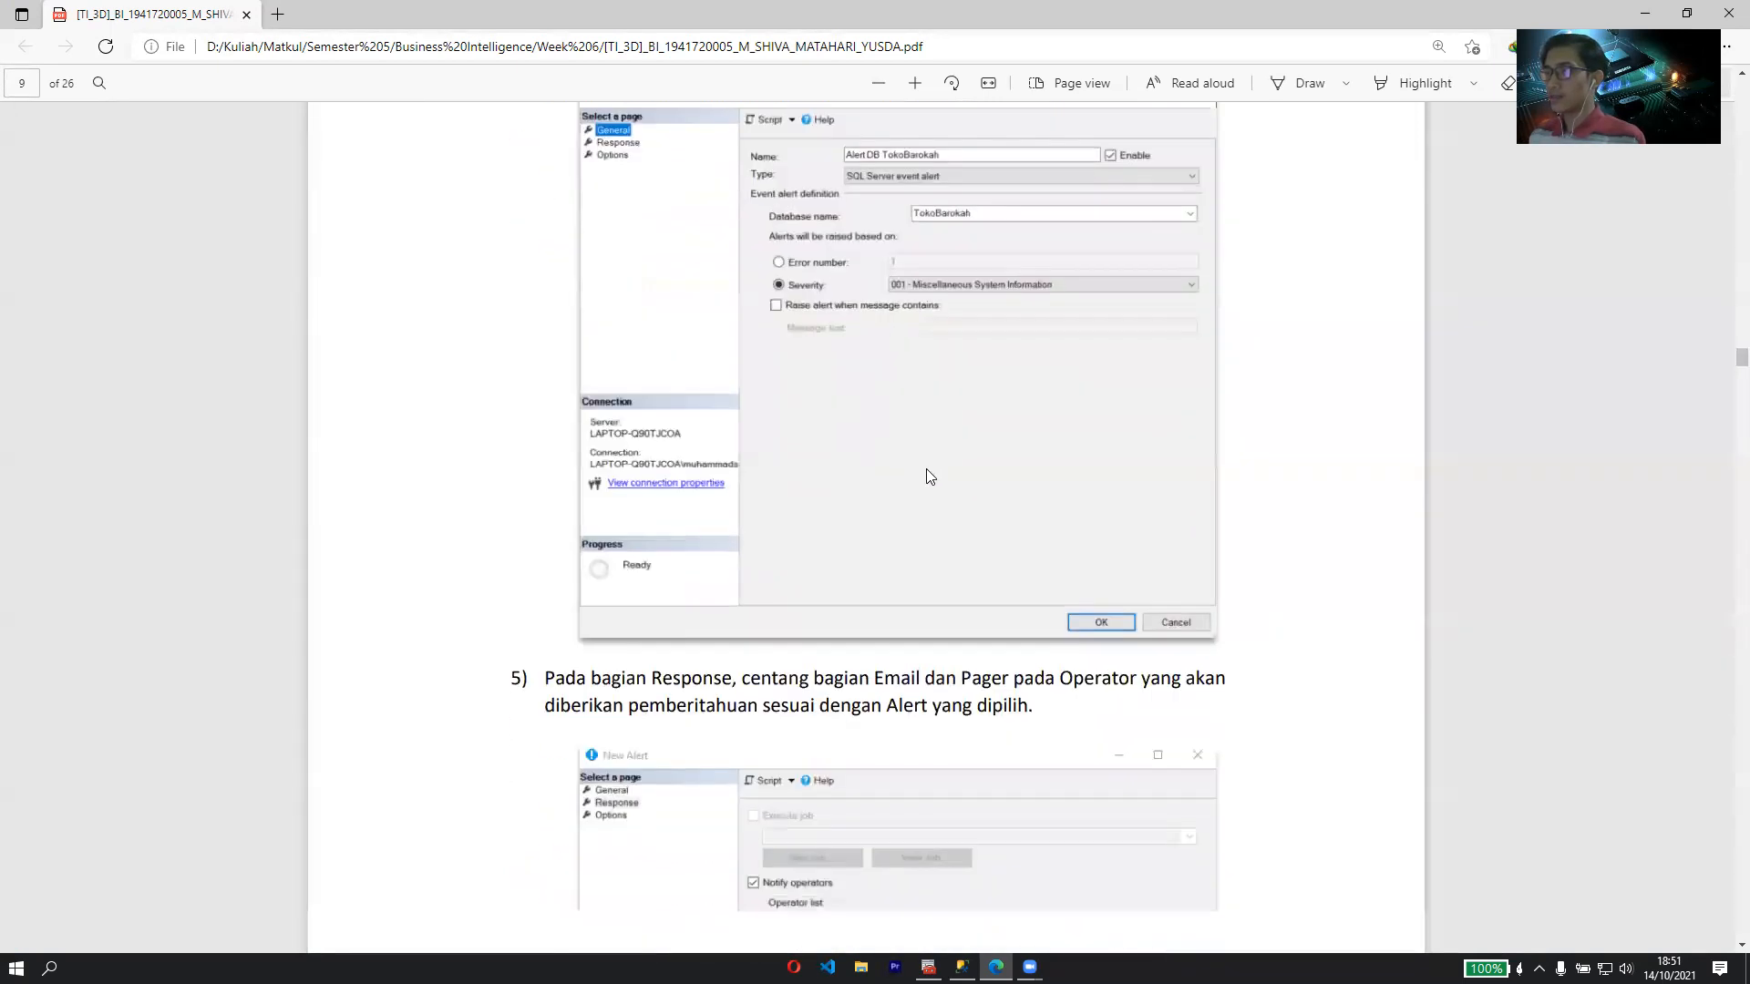
scroll(917, 244, "up", 2)
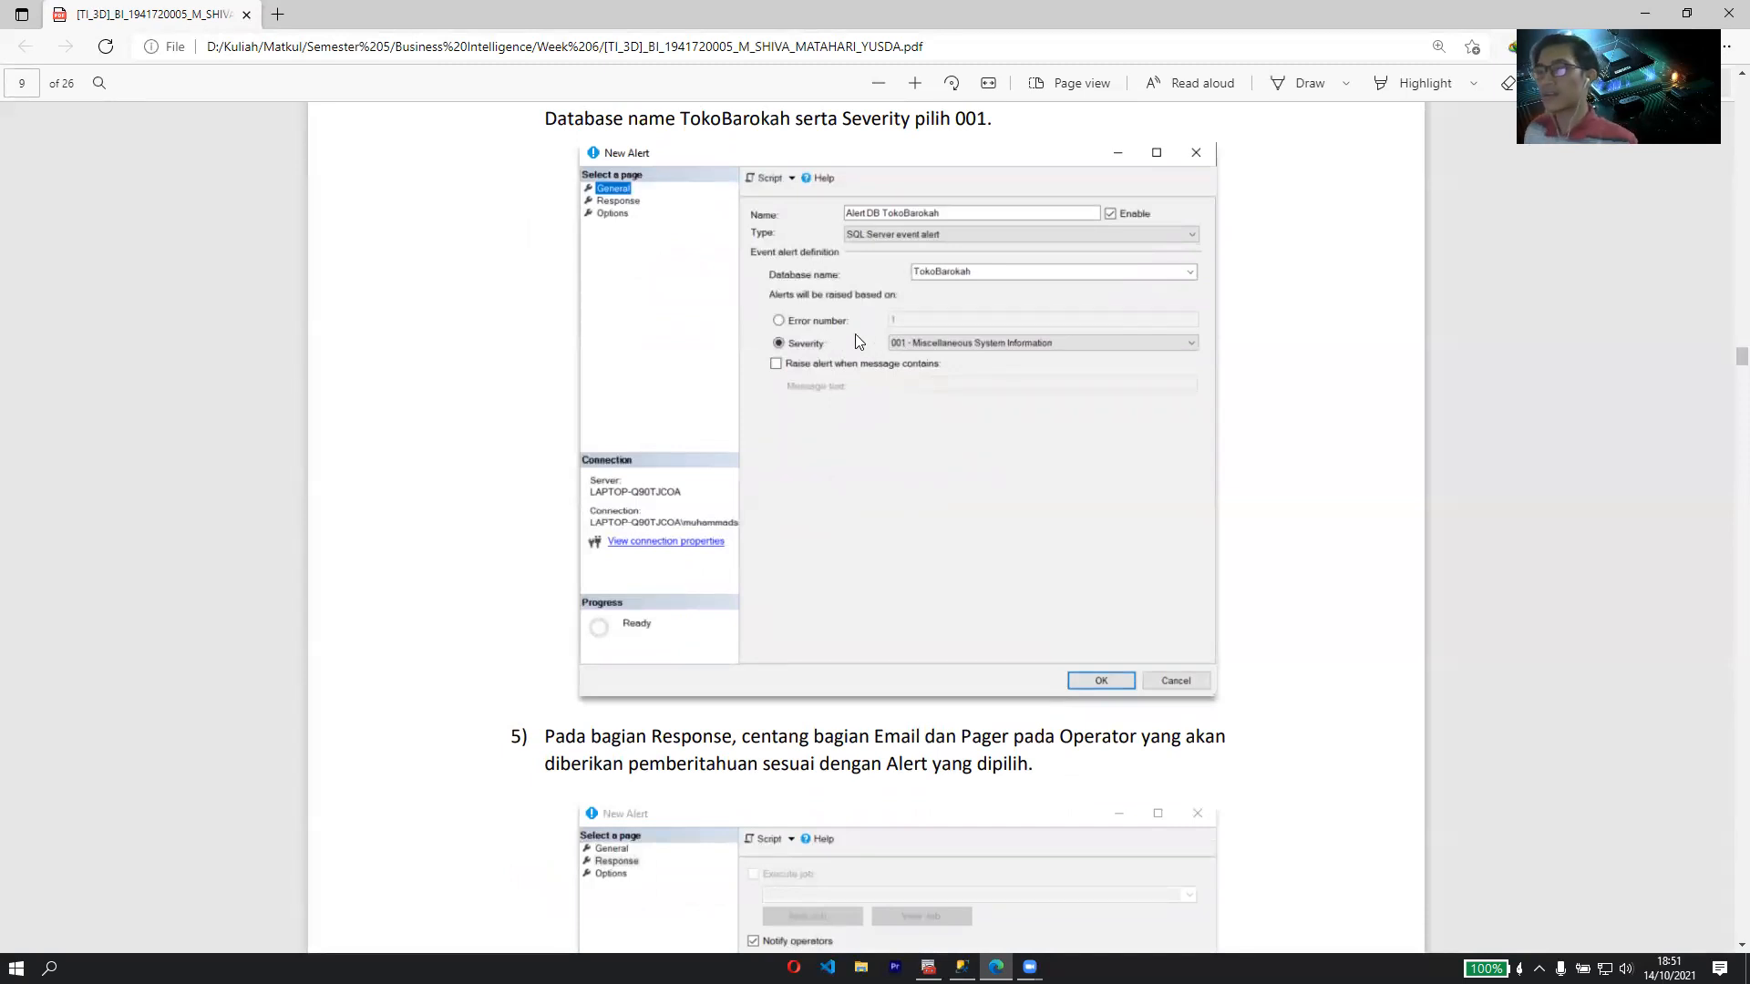
scroll(820, 324, "down", 5)
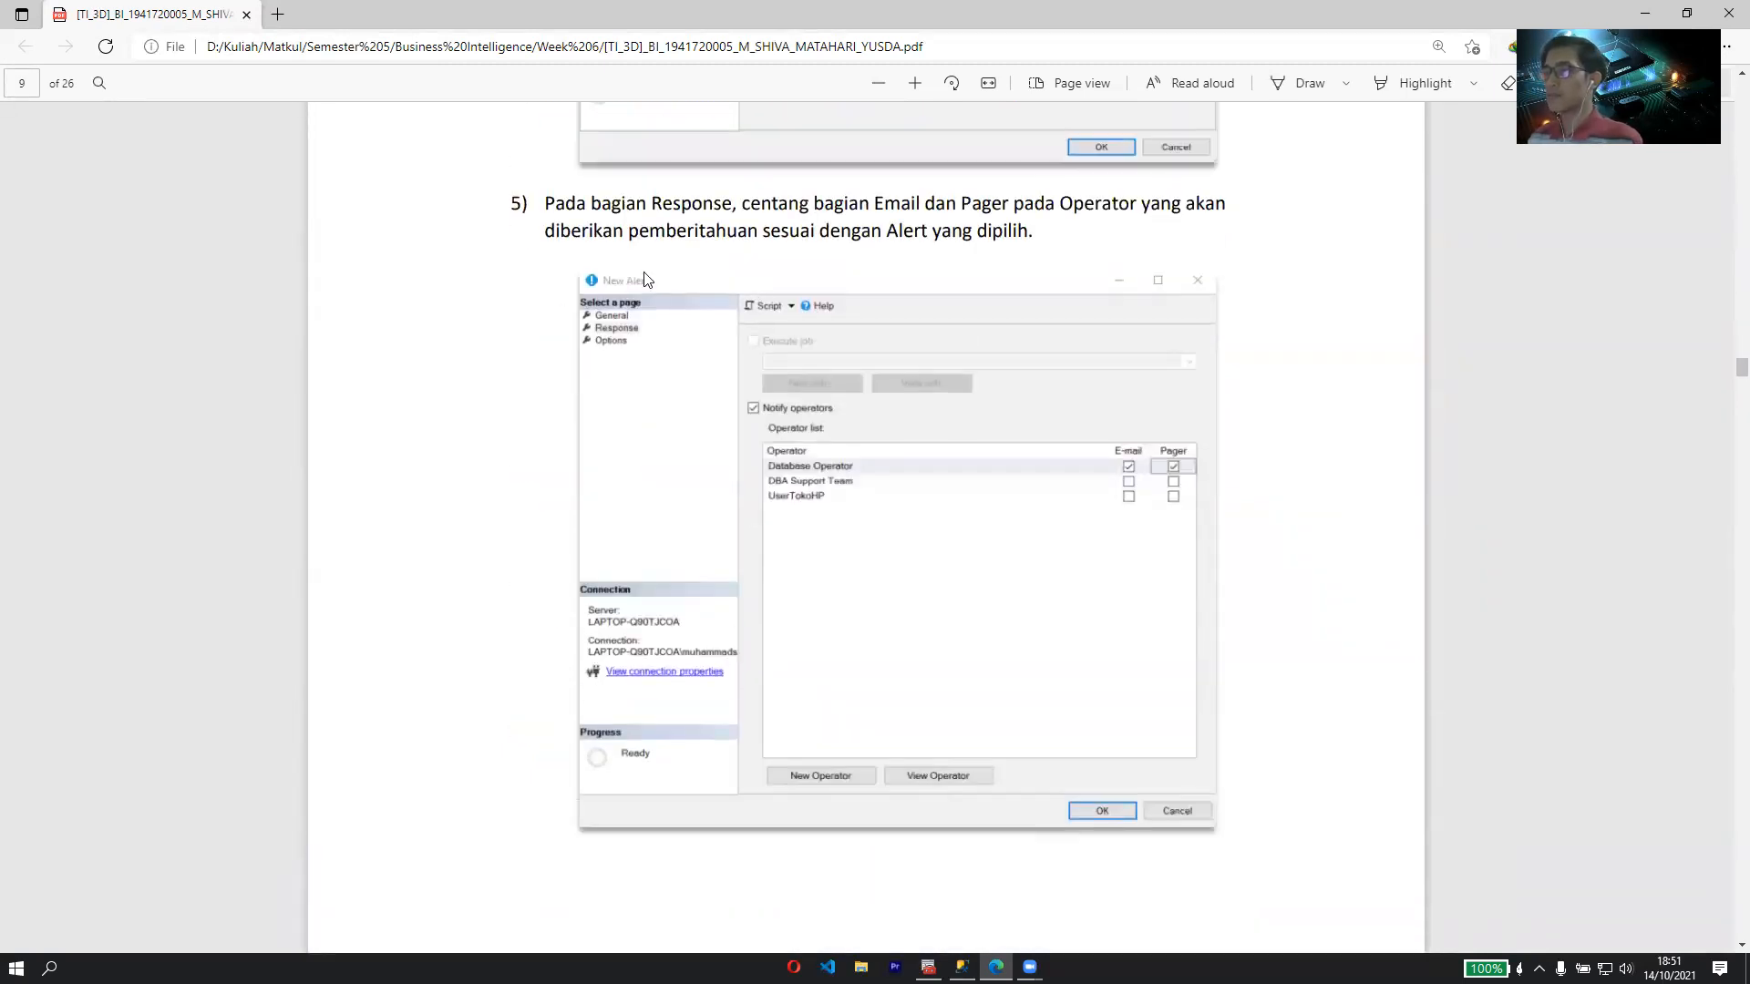
scroll(643, 278, "up", 2)
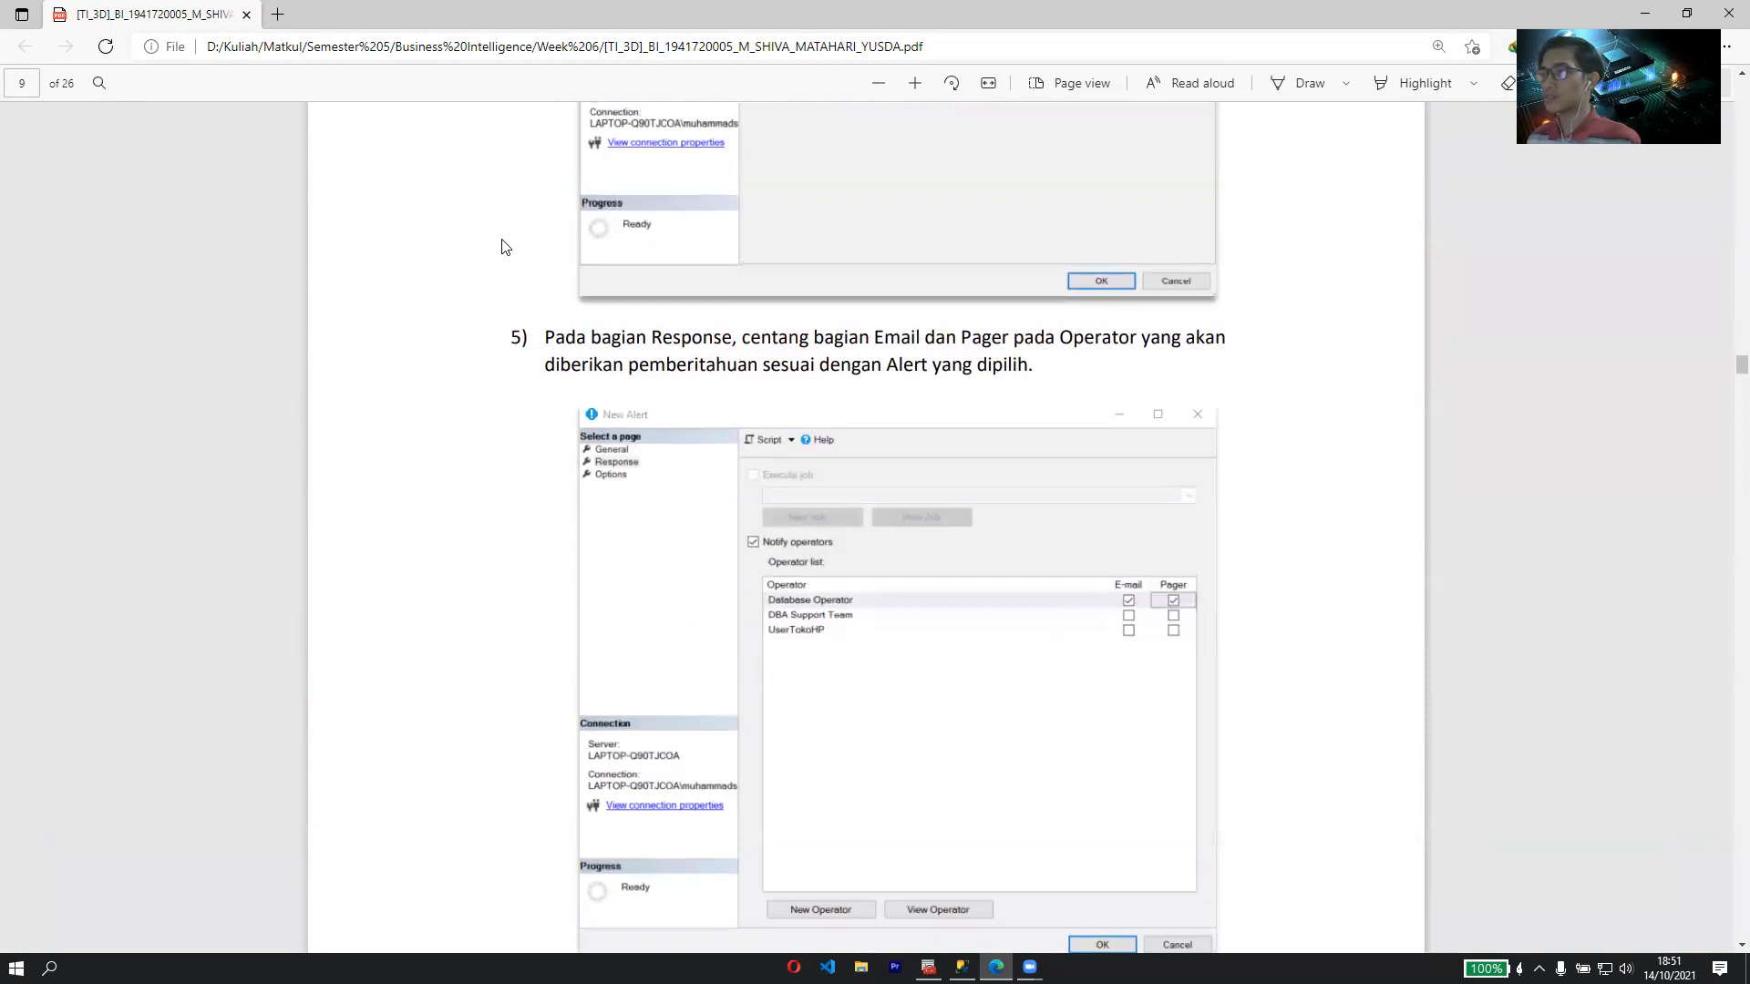
scroll(957, 474, "down", 2)
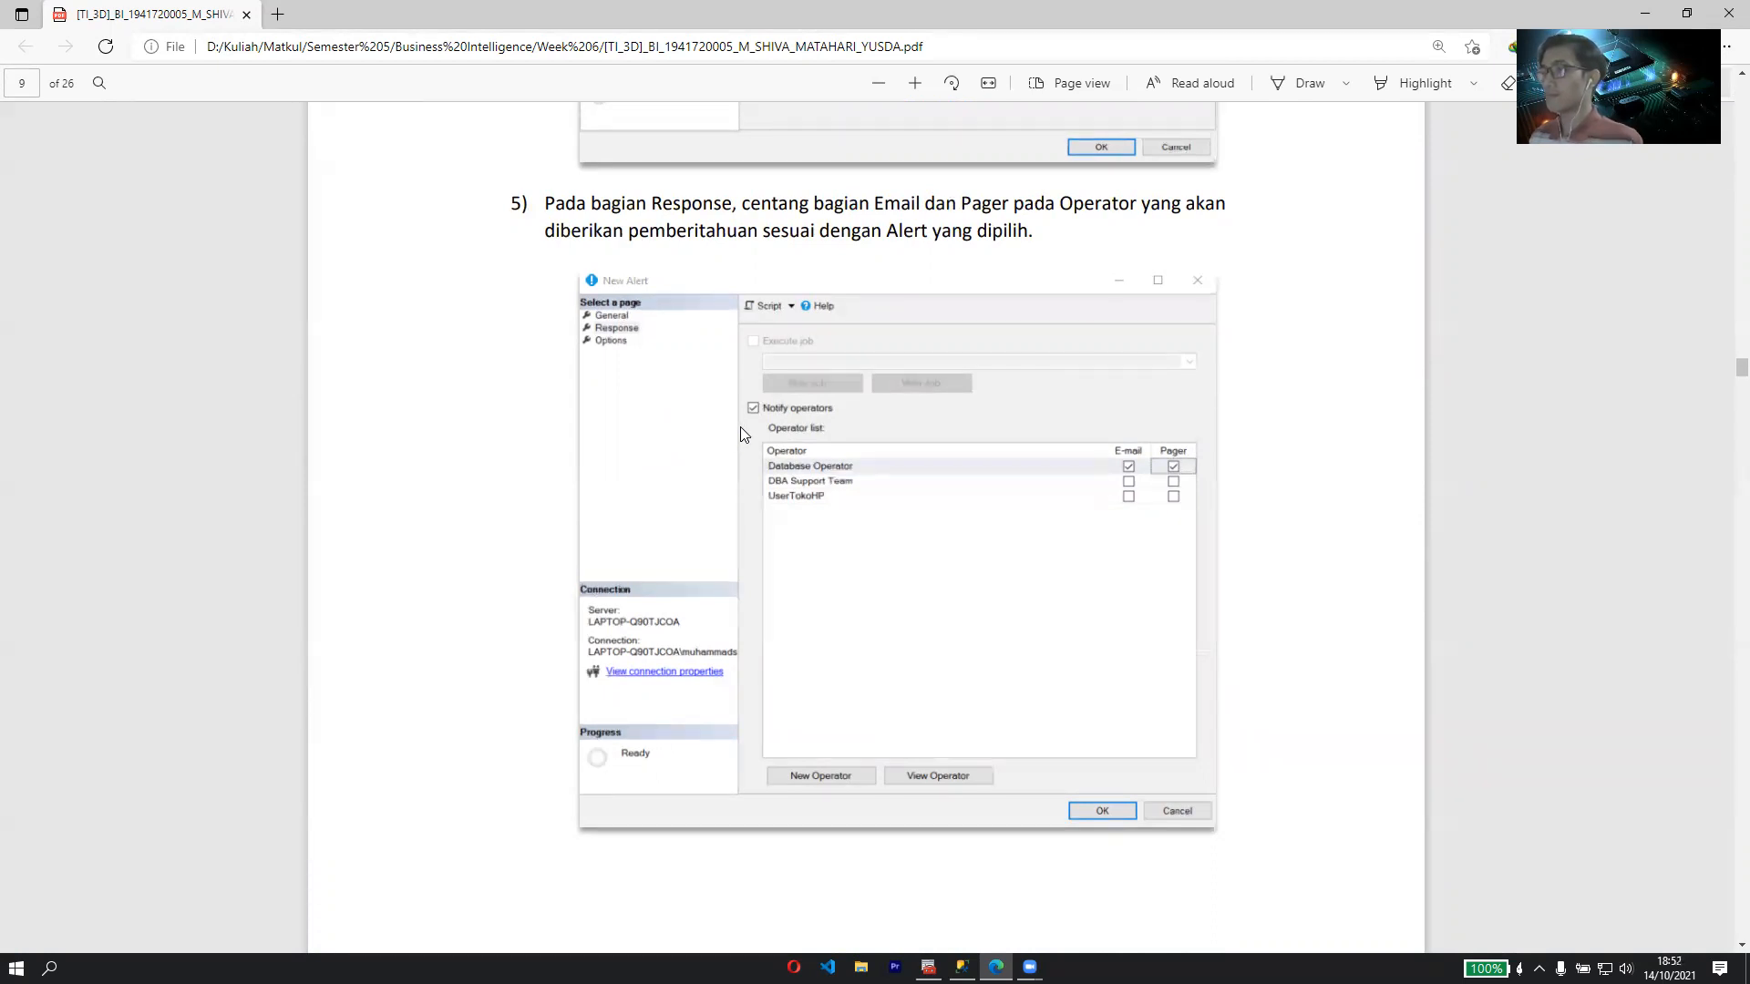
scroll(740, 434, "up", 1)
scroll(741, 433, "down", 3)
- Examine answers 6 and 7 on the job's notification settings and local server target
scroll(741, 434, "down", 8)
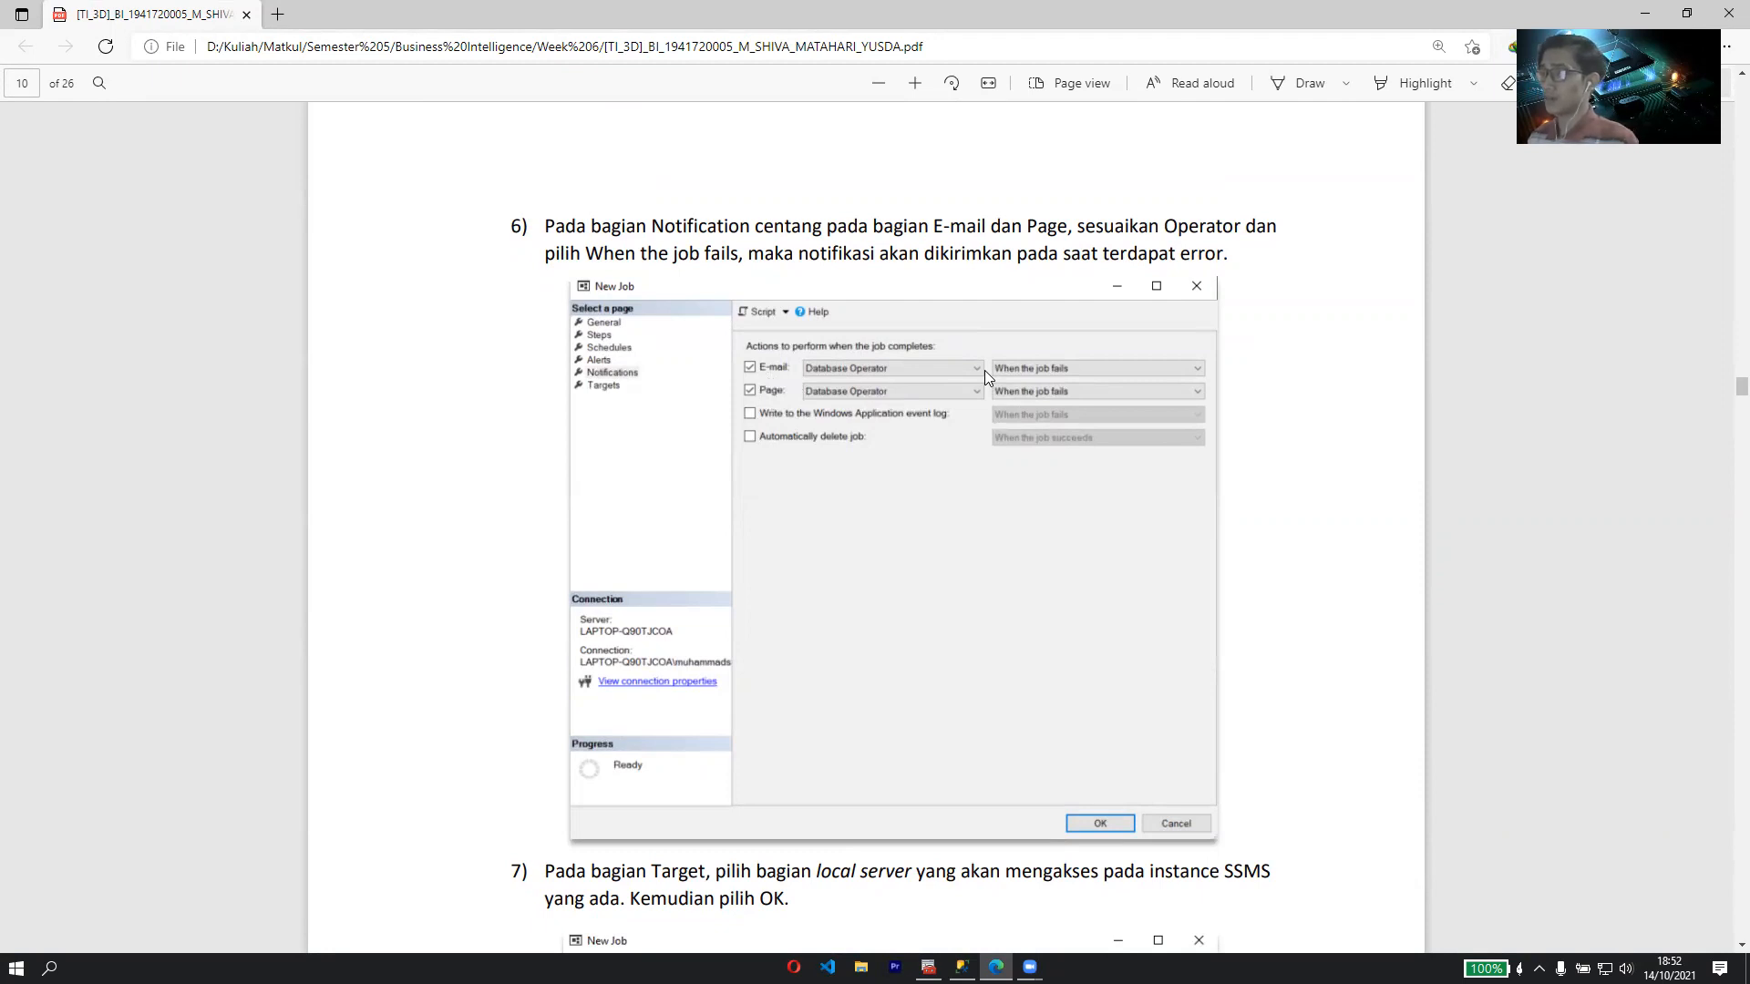
scroll(984, 370, "down", 6)
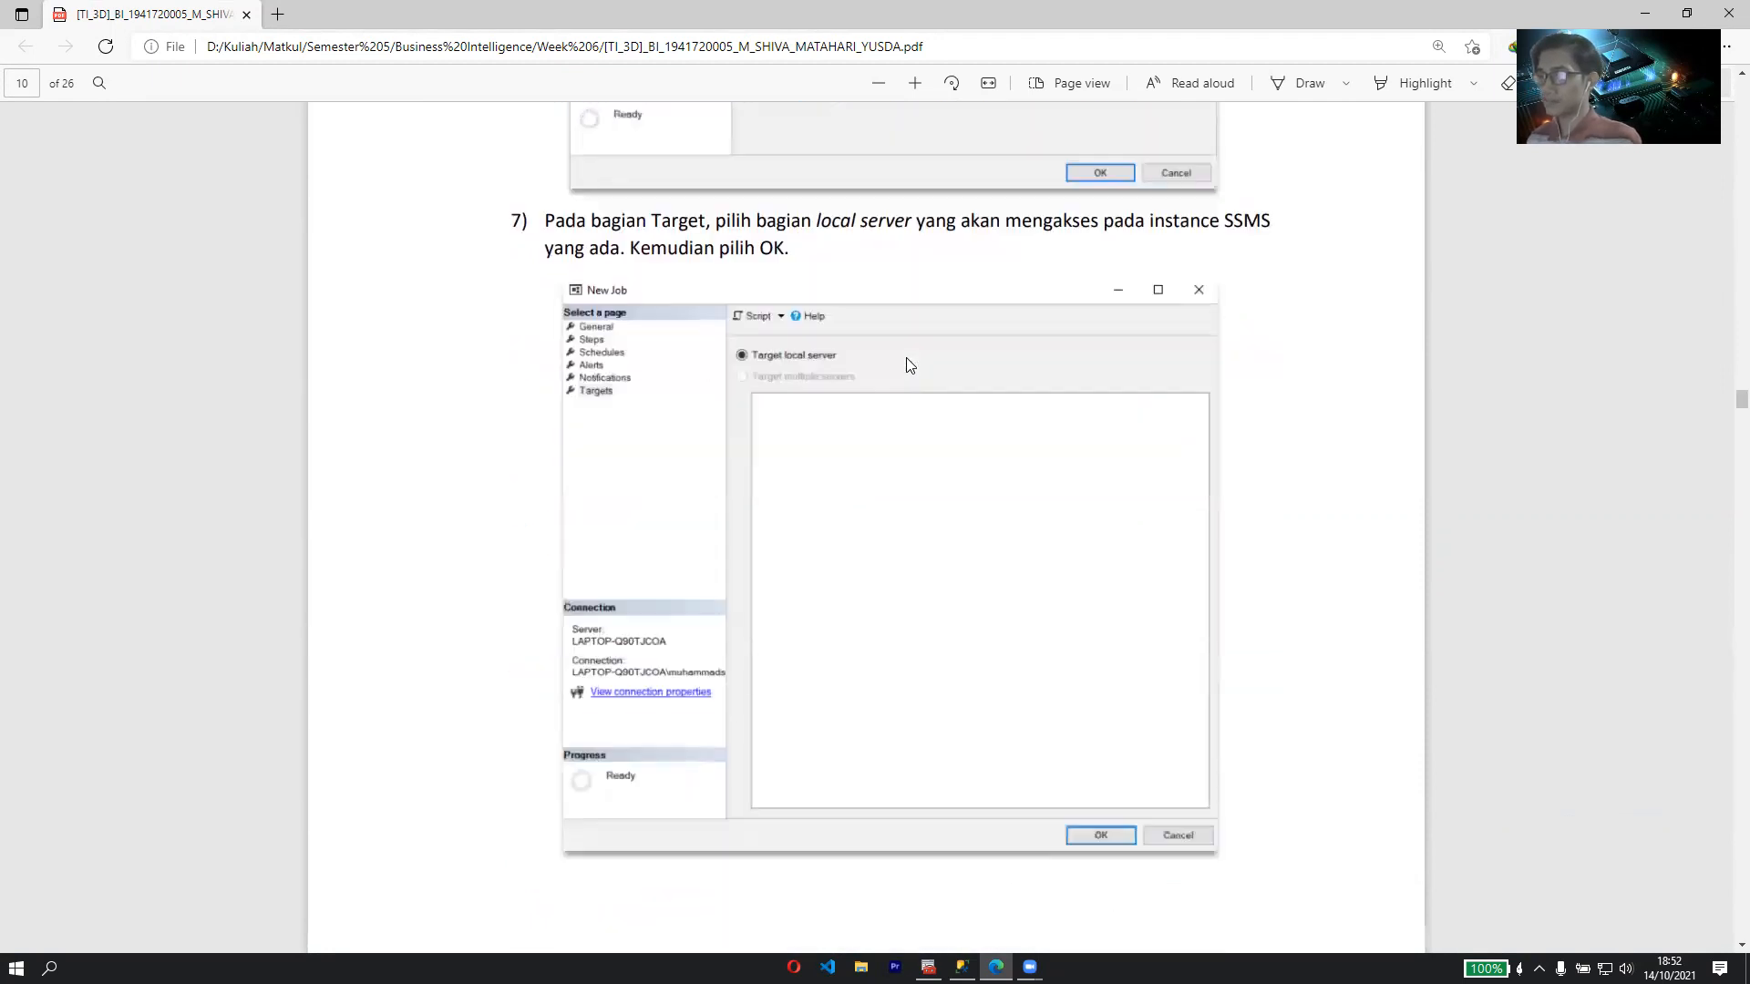
scroll(513, 341, "down", 2)
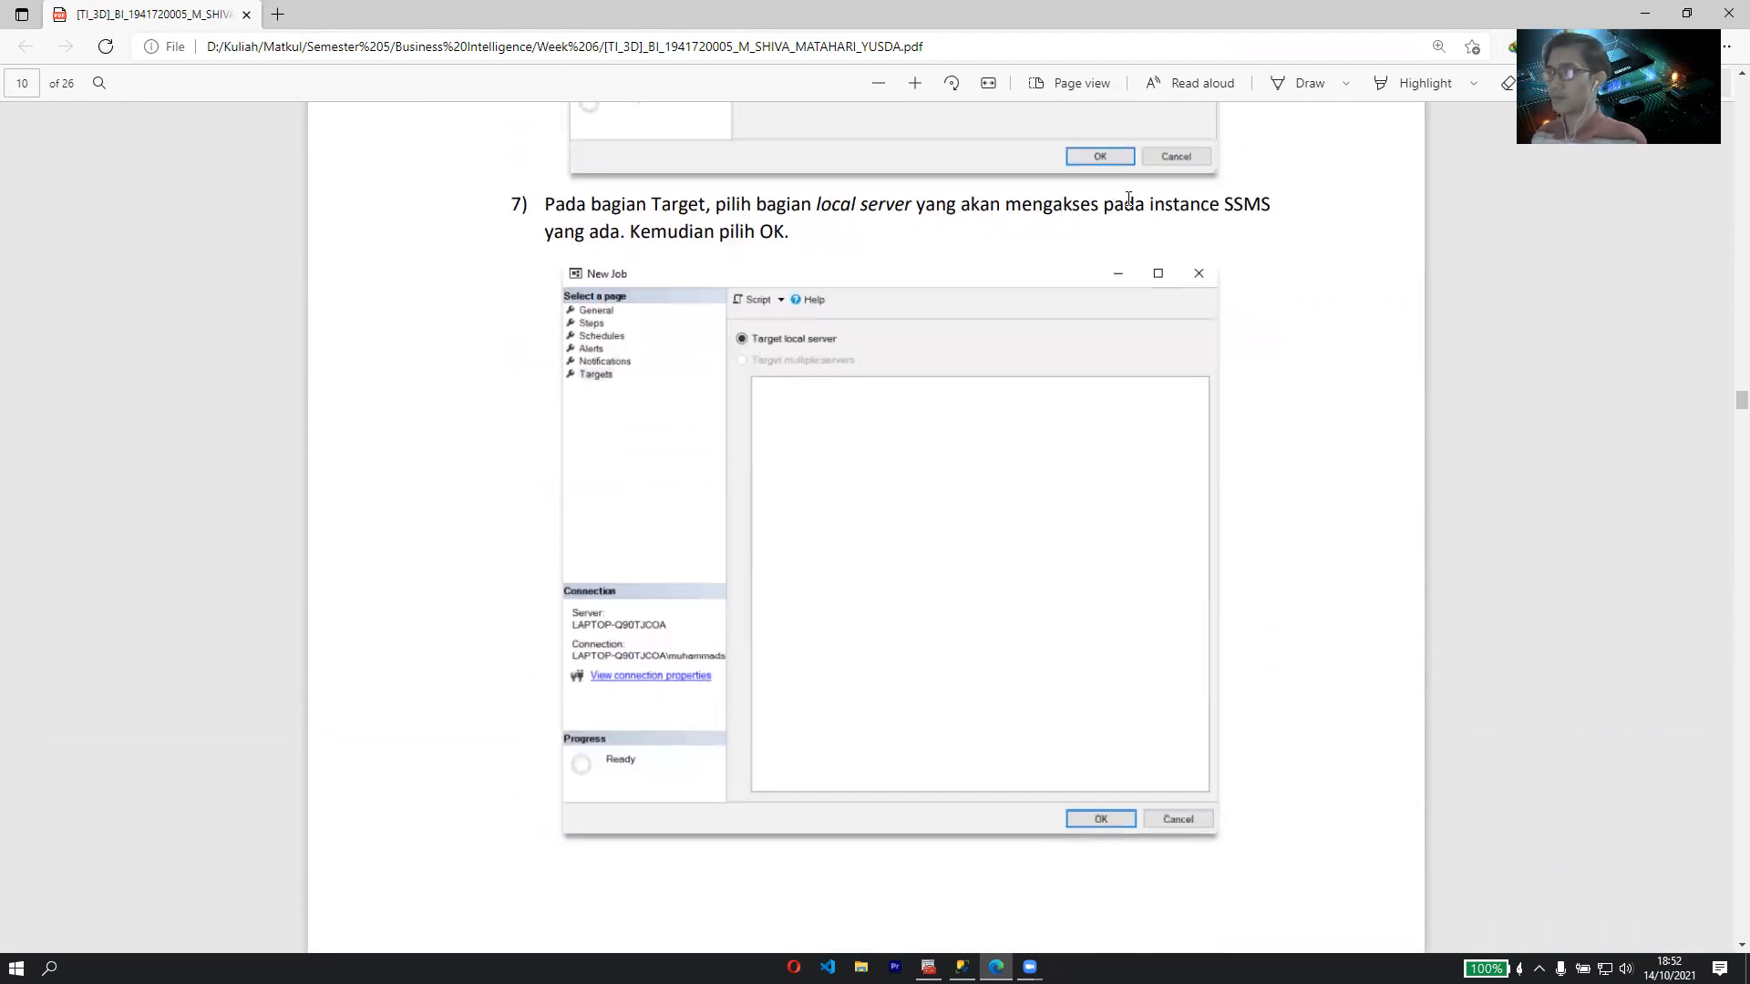
scroll(611, 264, "down", 7)
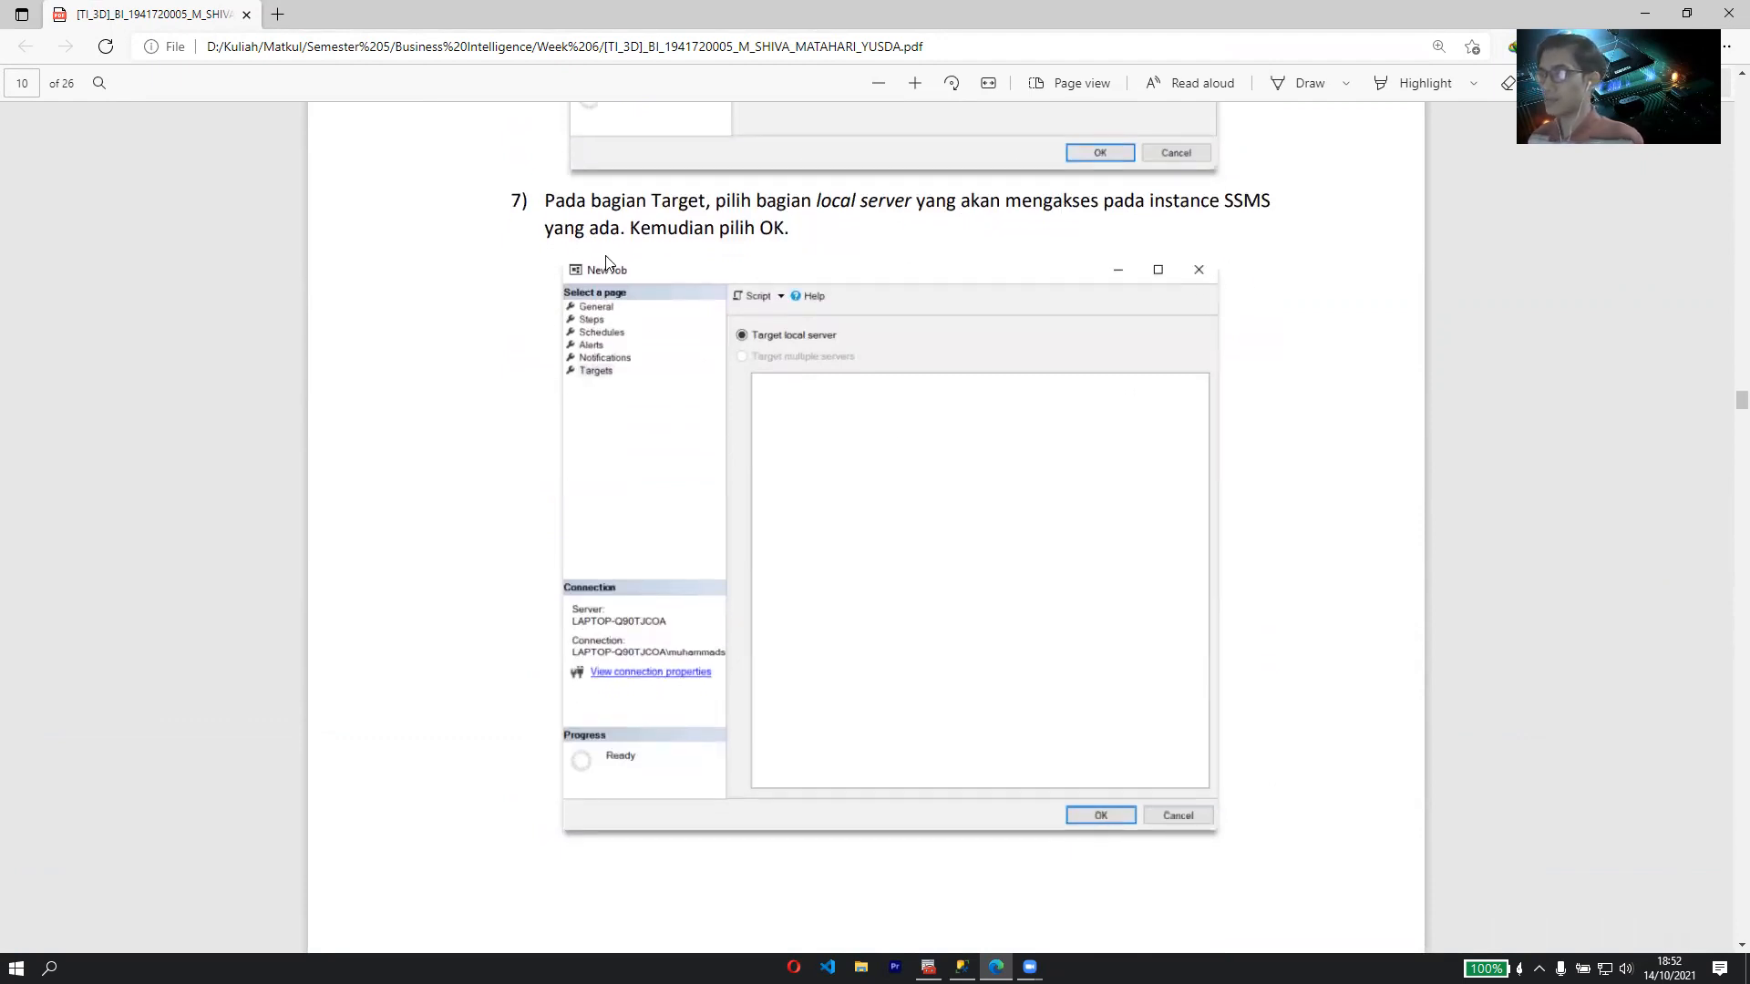
- Examine answers 8 to 10 on emptying DimKaryawan and running the Run ETL TokoBarokah job
scroll(629, 259, "down", 5)
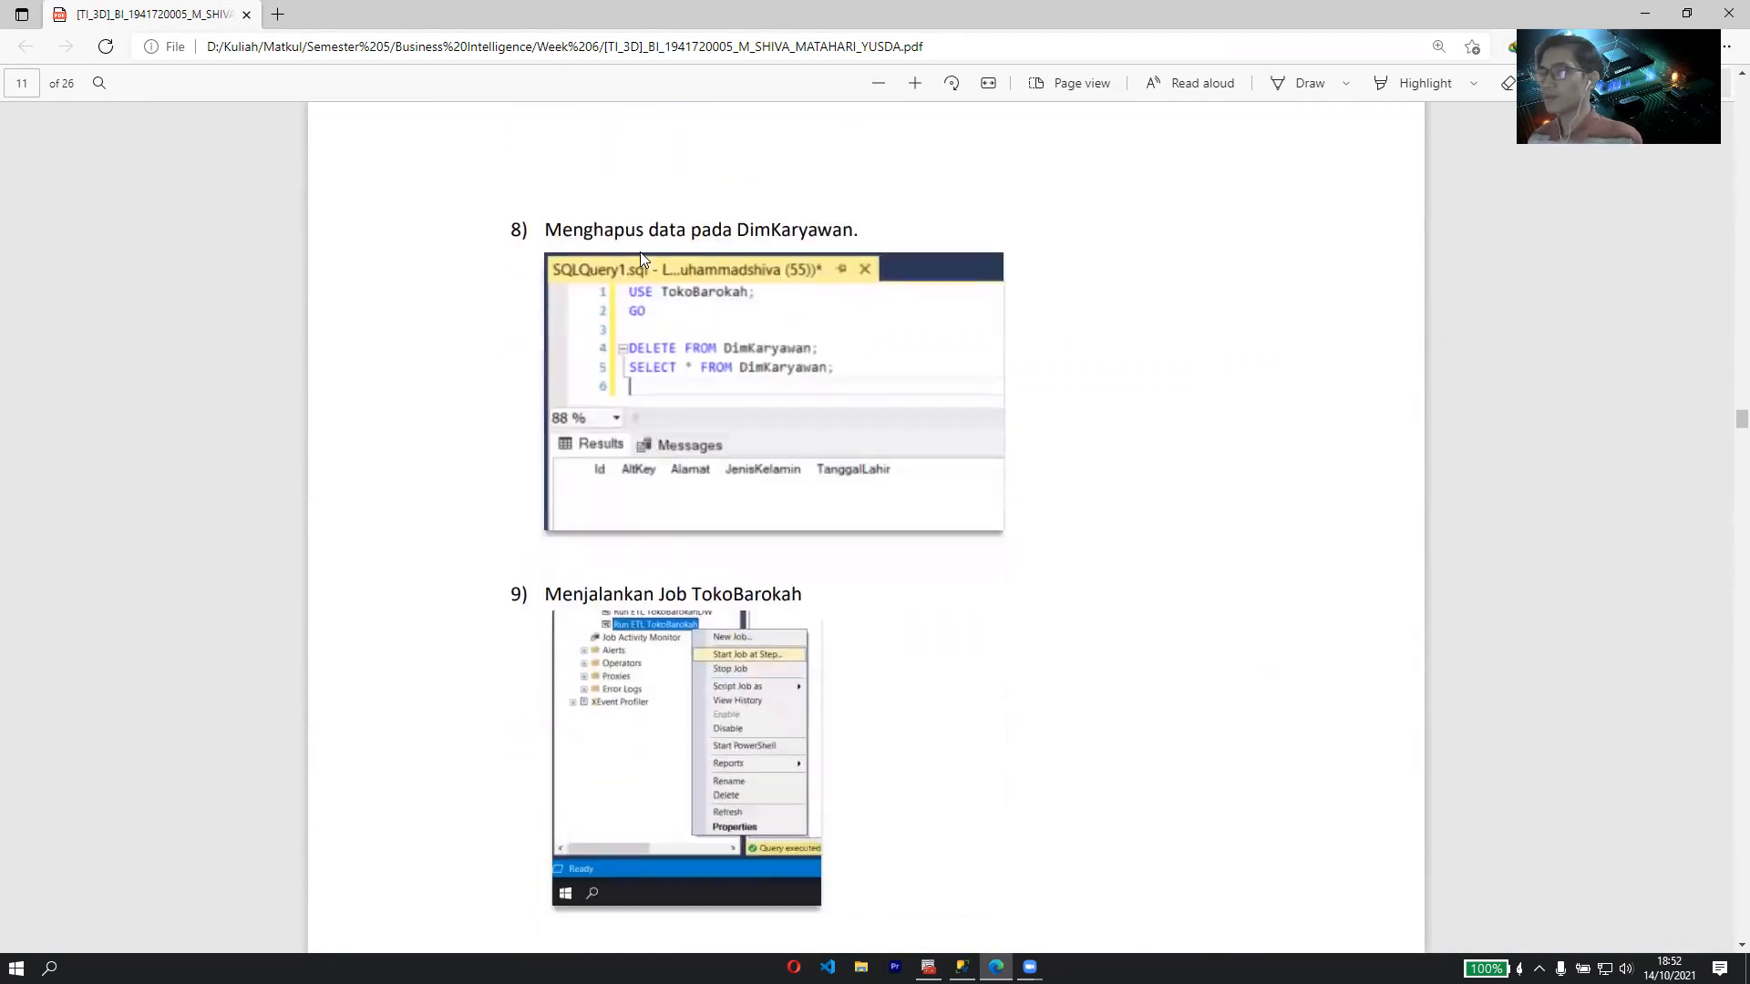
scroll(639, 252, "up", 1)
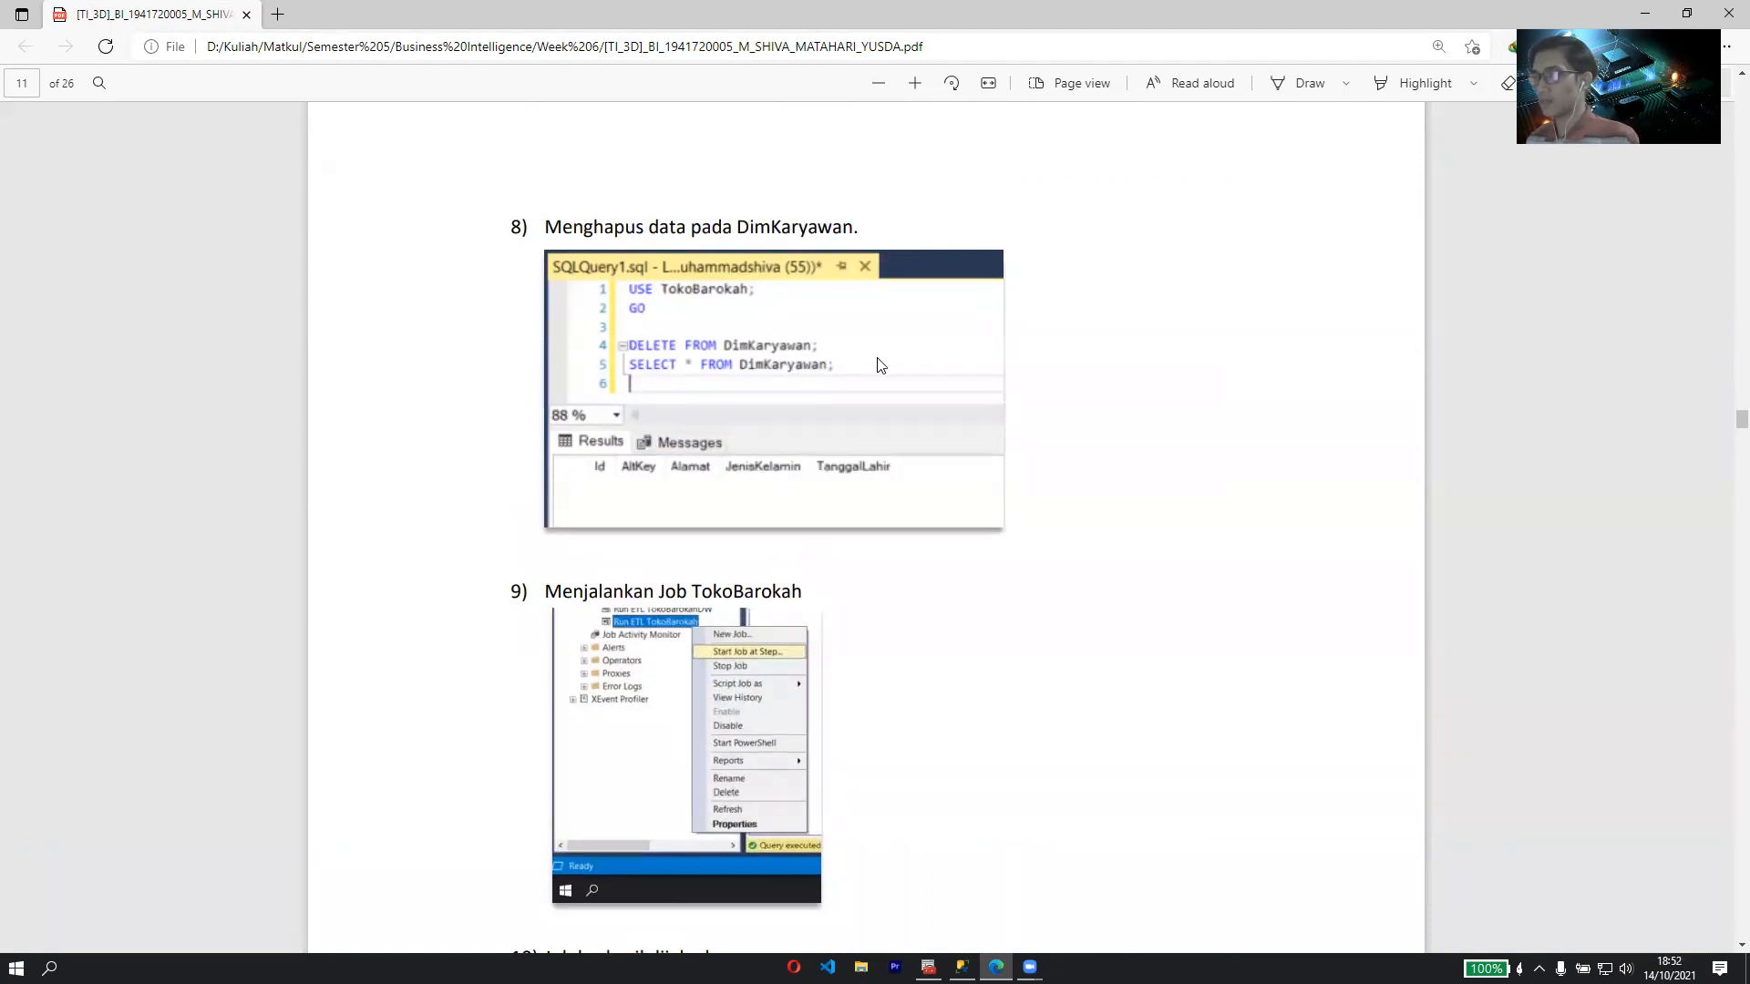
scroll(879, 365, "down", 2)
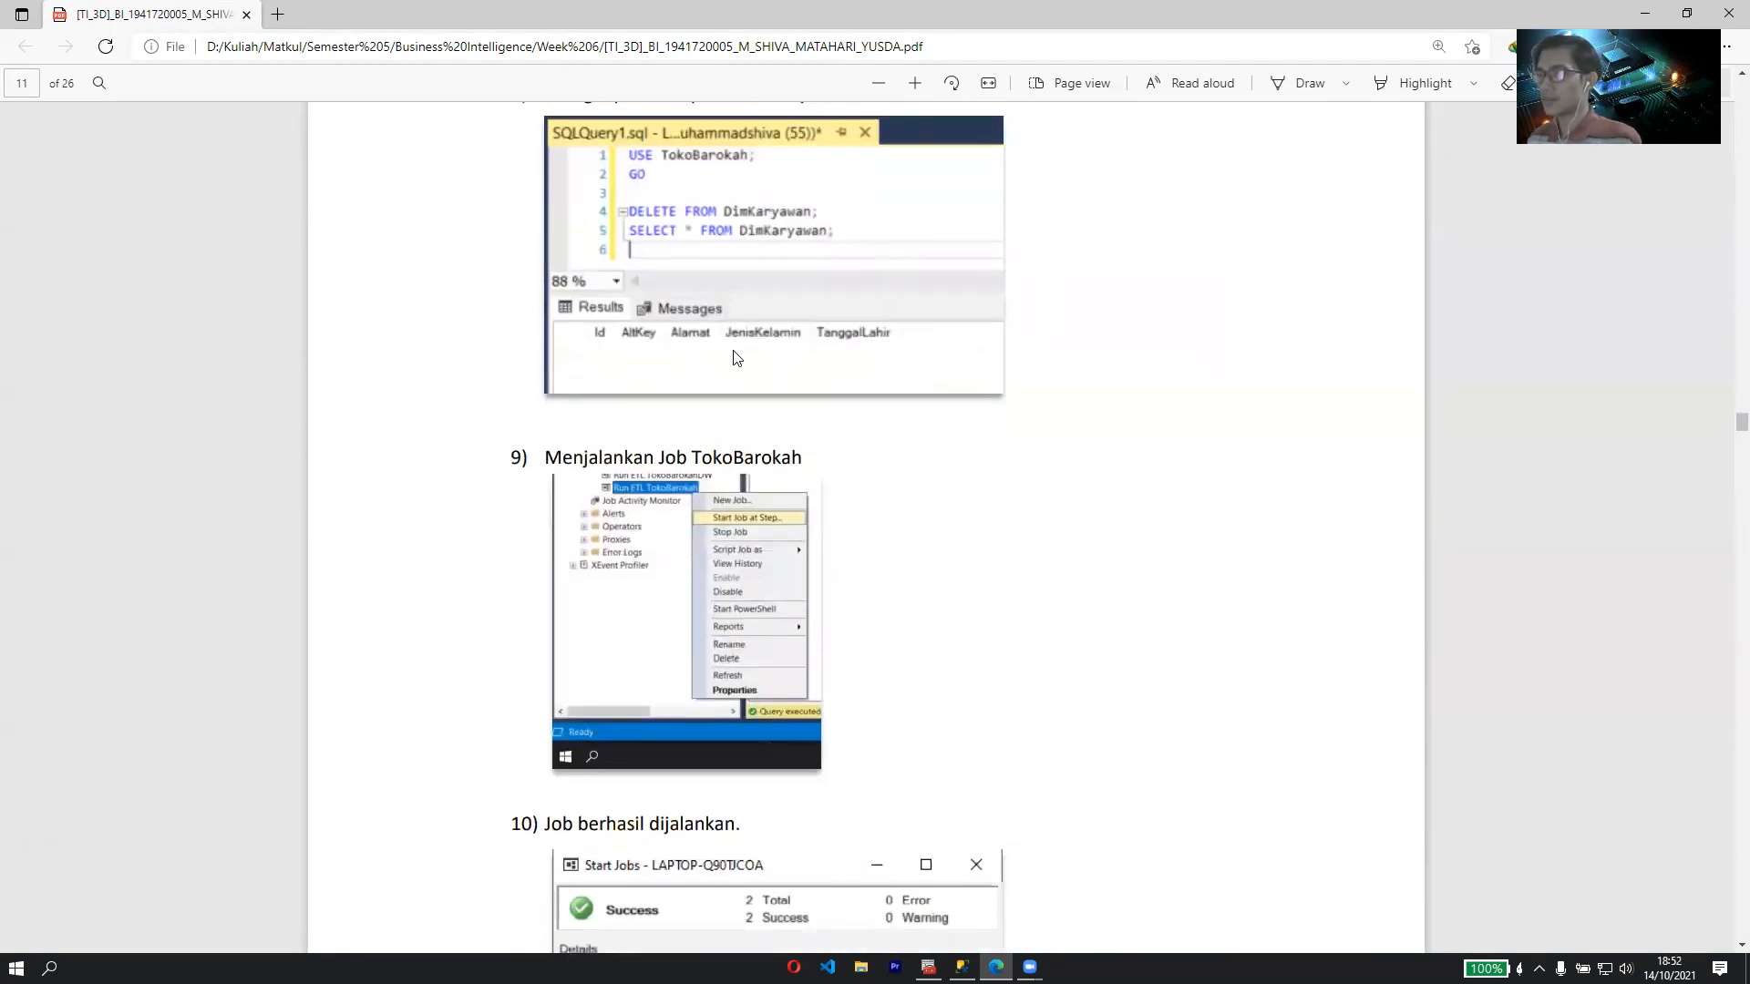
scroll(806, 361, "down", 1)
scroll(806, 362, "up", 1)
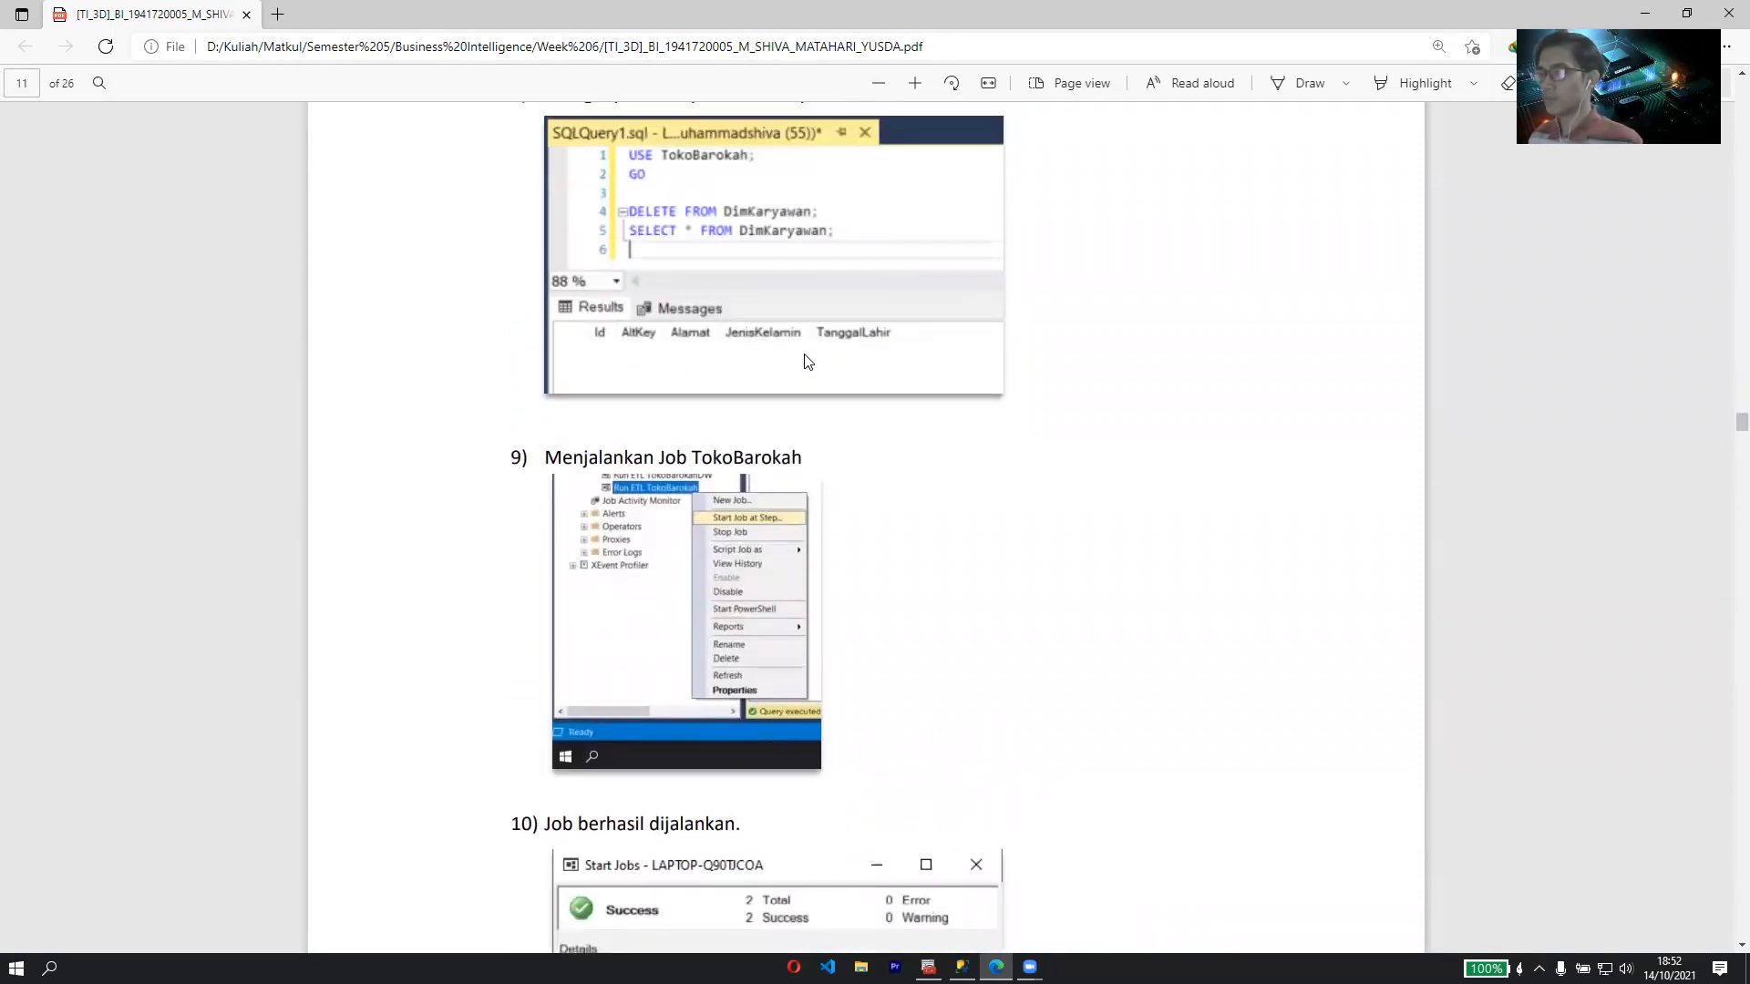
scroll(806, 361, "down", 2)
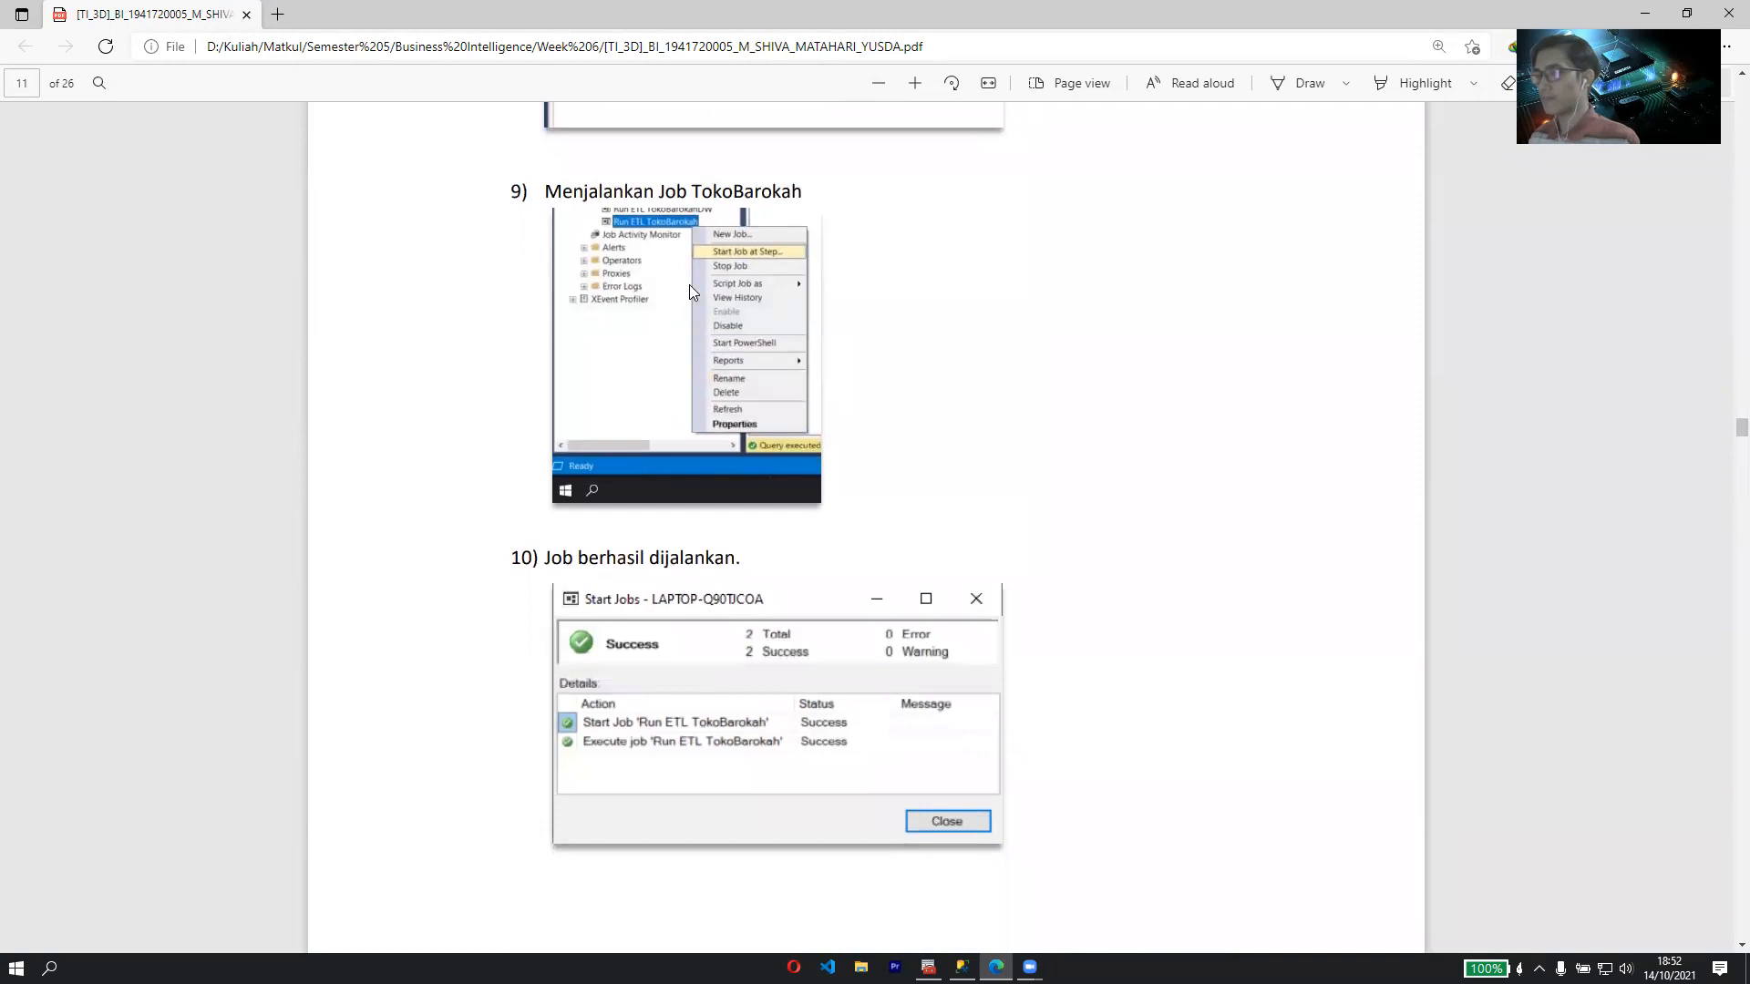
scroll(644, 352, "down", 2)
scroll(644, 352, "down", 5)
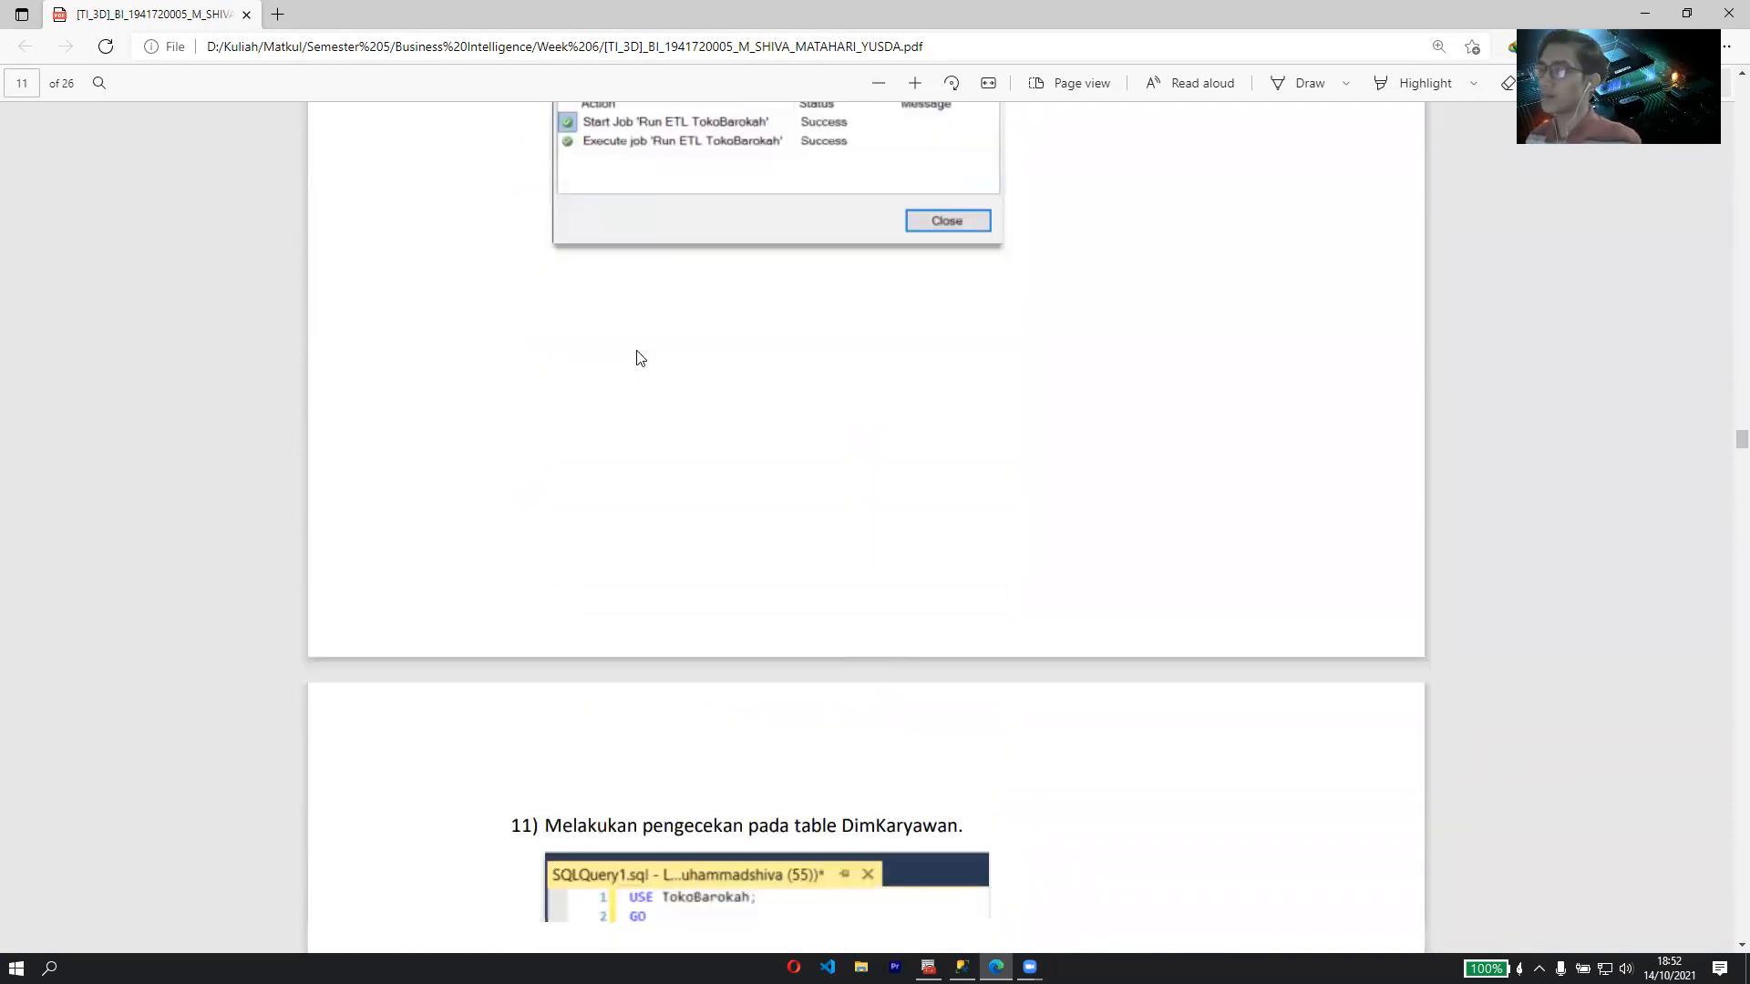
- Examine answer 11's check of DimKaryawan and answer 12's comparison of Alert, Notifications and Targets
scroll(644, 352, "down", 3)
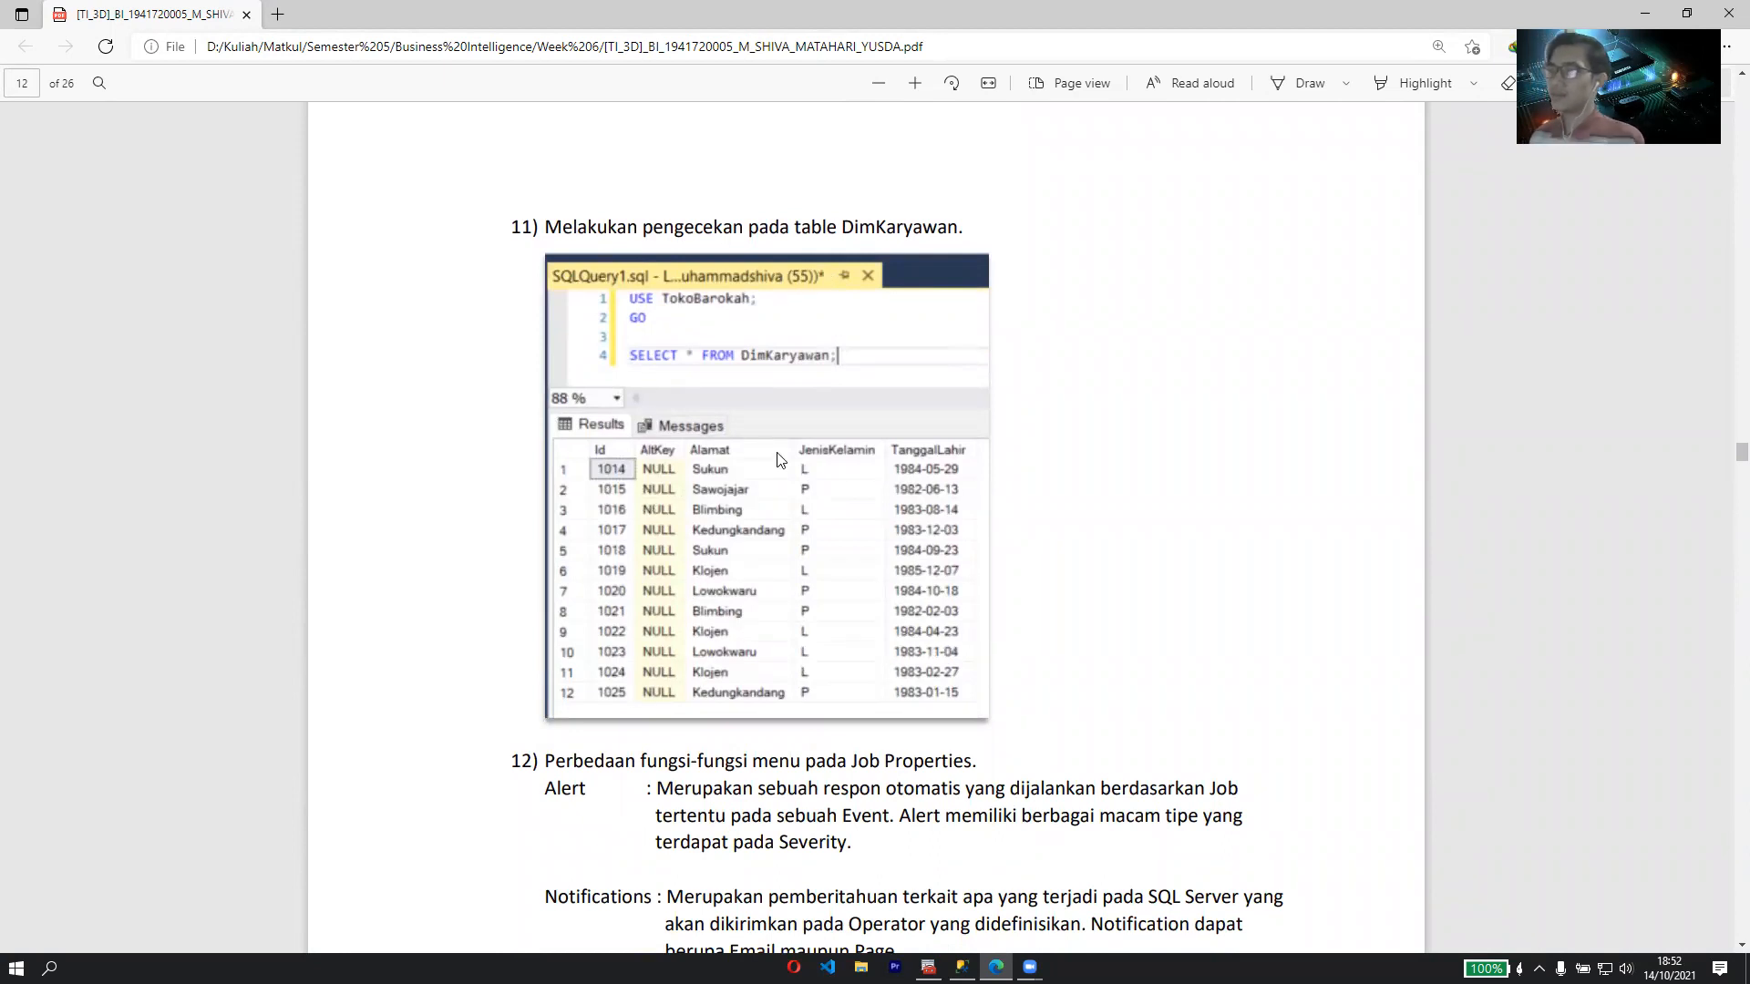
scroll(770, 451, "down", 2)
scroll(767, 445, "down", 3)
scroll(767, 445, "up", 2)
scroll(220, 362, "down", 2)
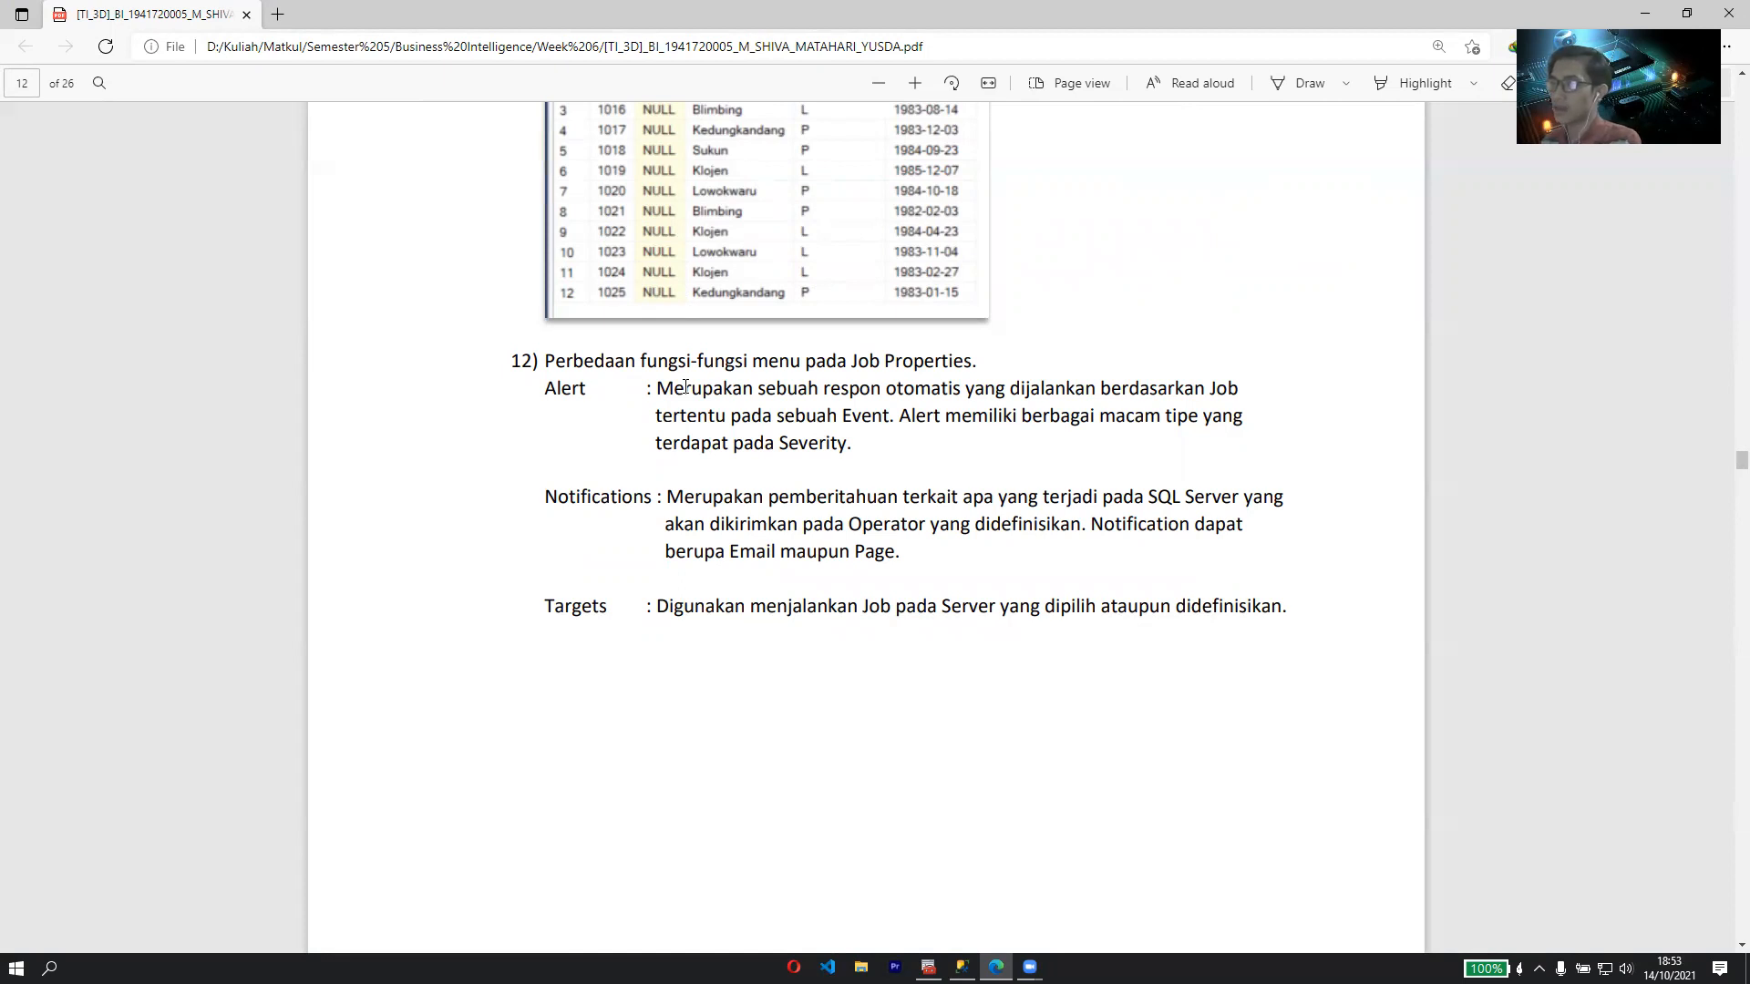
- Examine answer 12's Notifications and Targets explanations and Jobsheet 6B's item 2 on opening SSDT
scroll(510, 629, "down", 2)
scroll(497, 651, "up", 2)
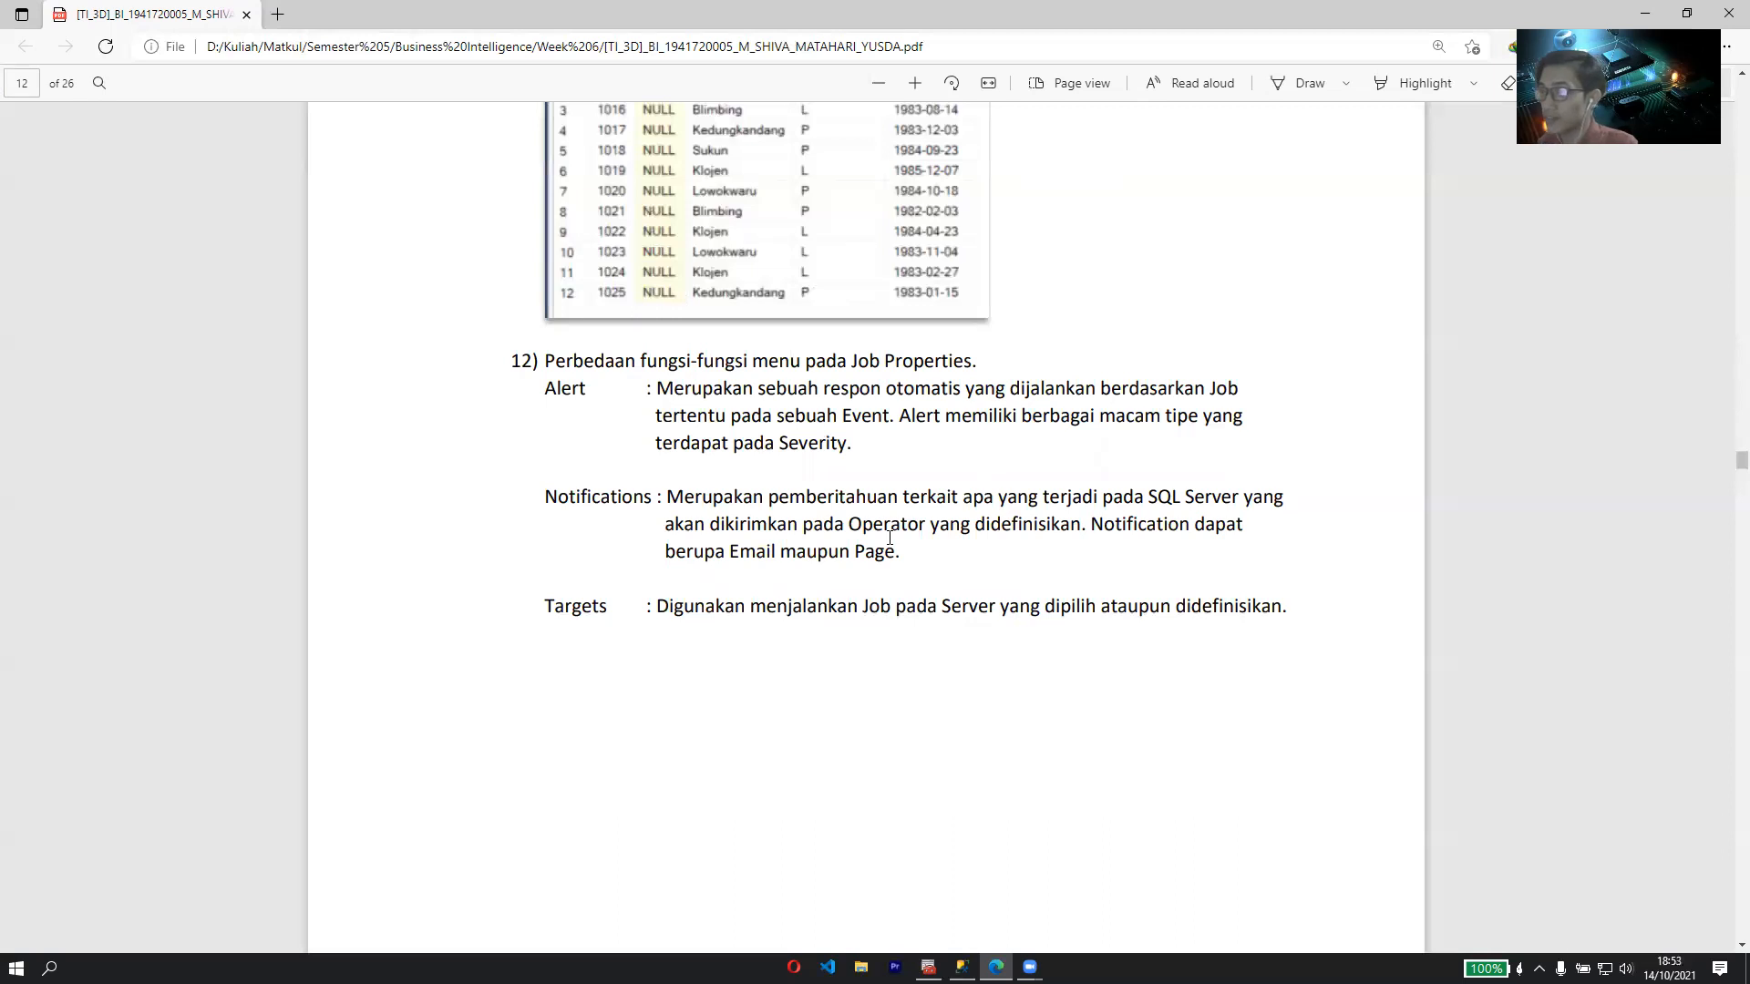
scroll(893, 529, "down", 6)
scroll(895, 525, "down", 2)
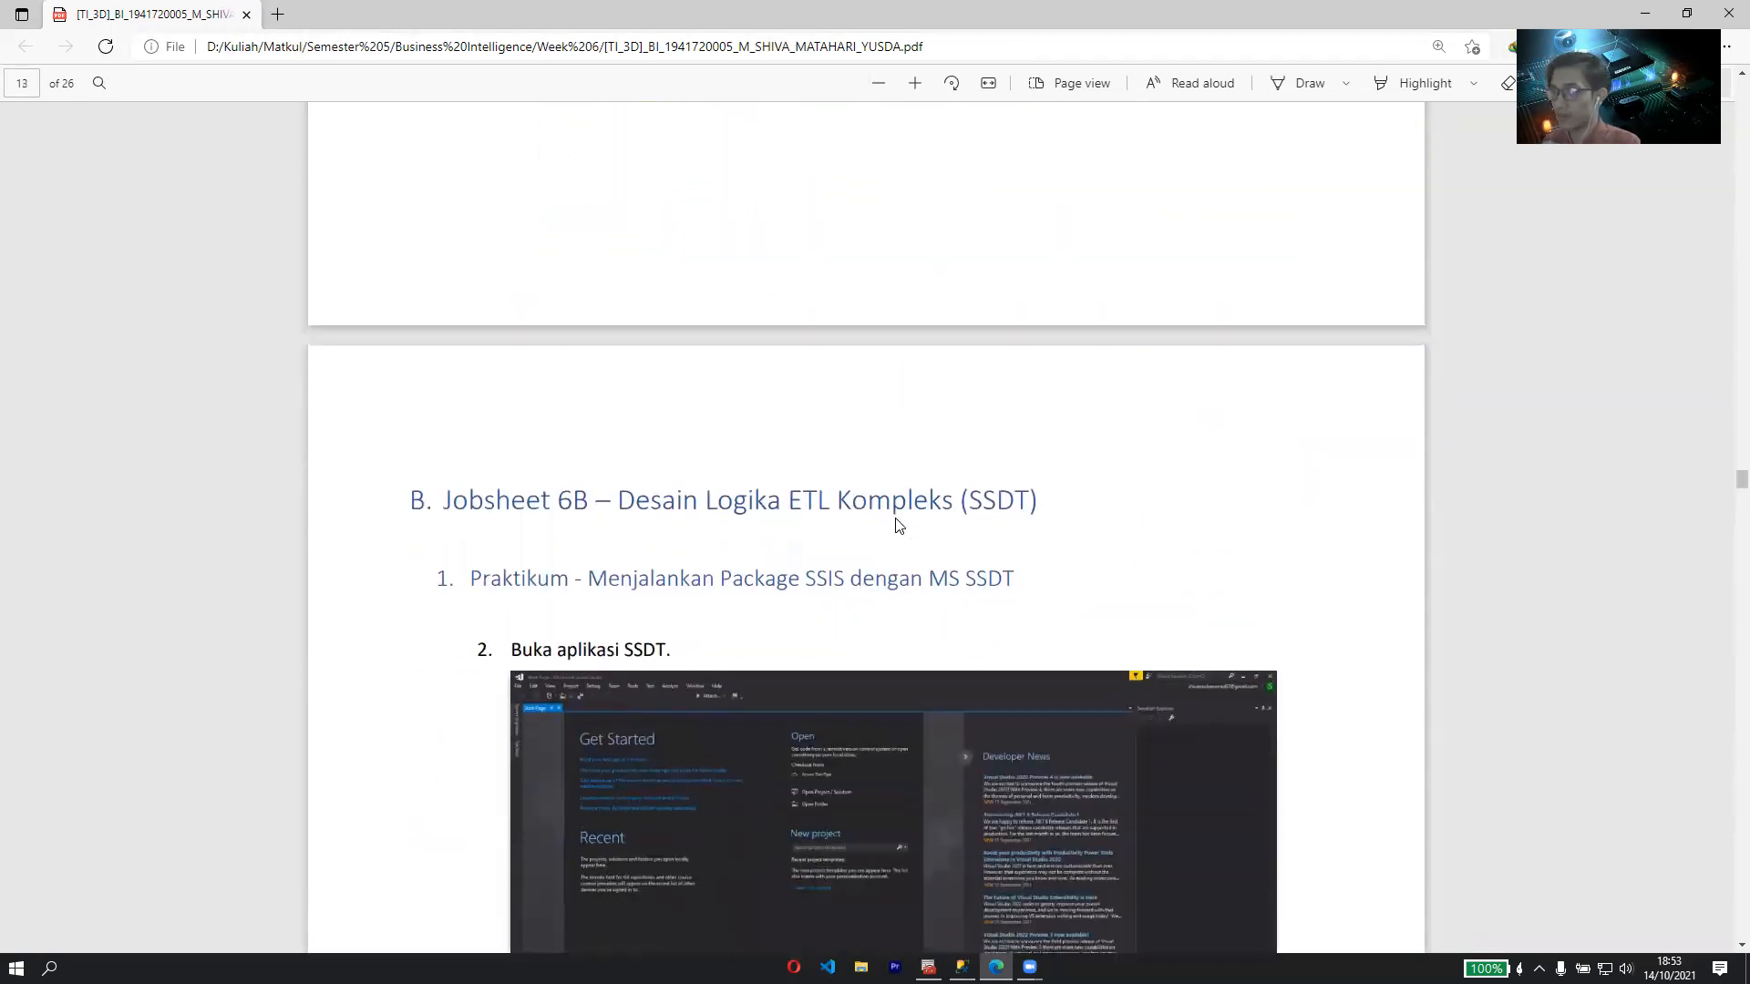
scroll(894, 533, "down", 3)
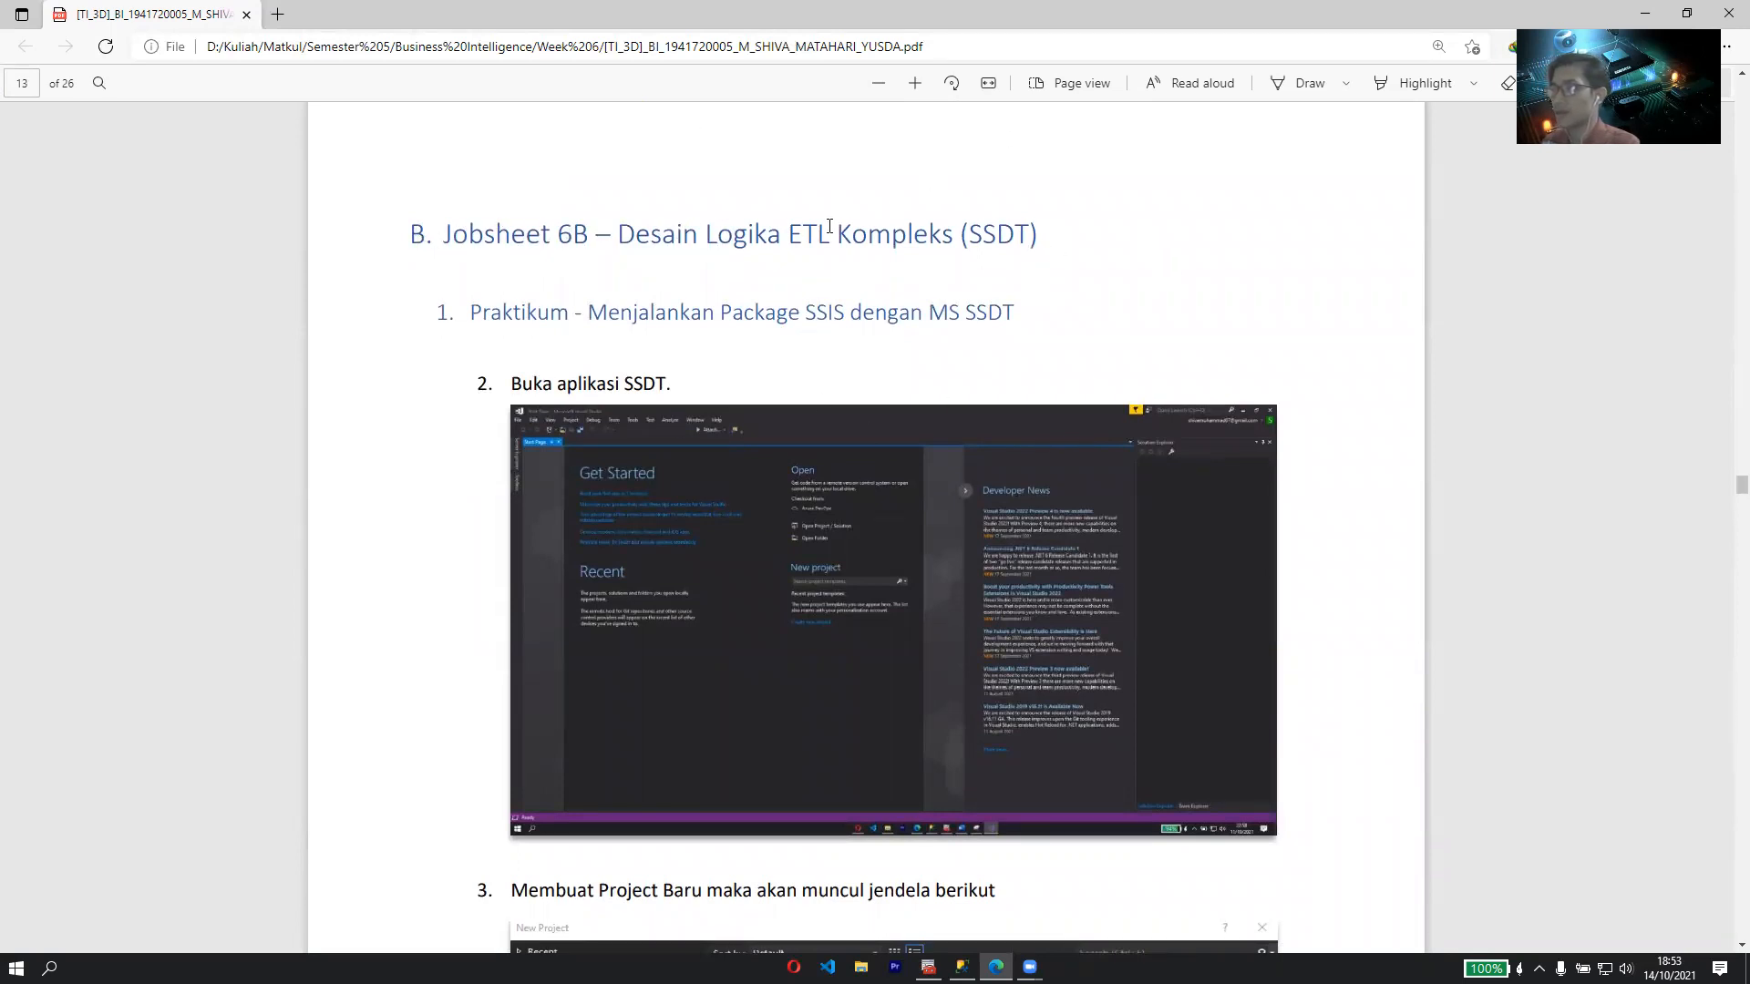
scroll(672, 267, "down", 2)
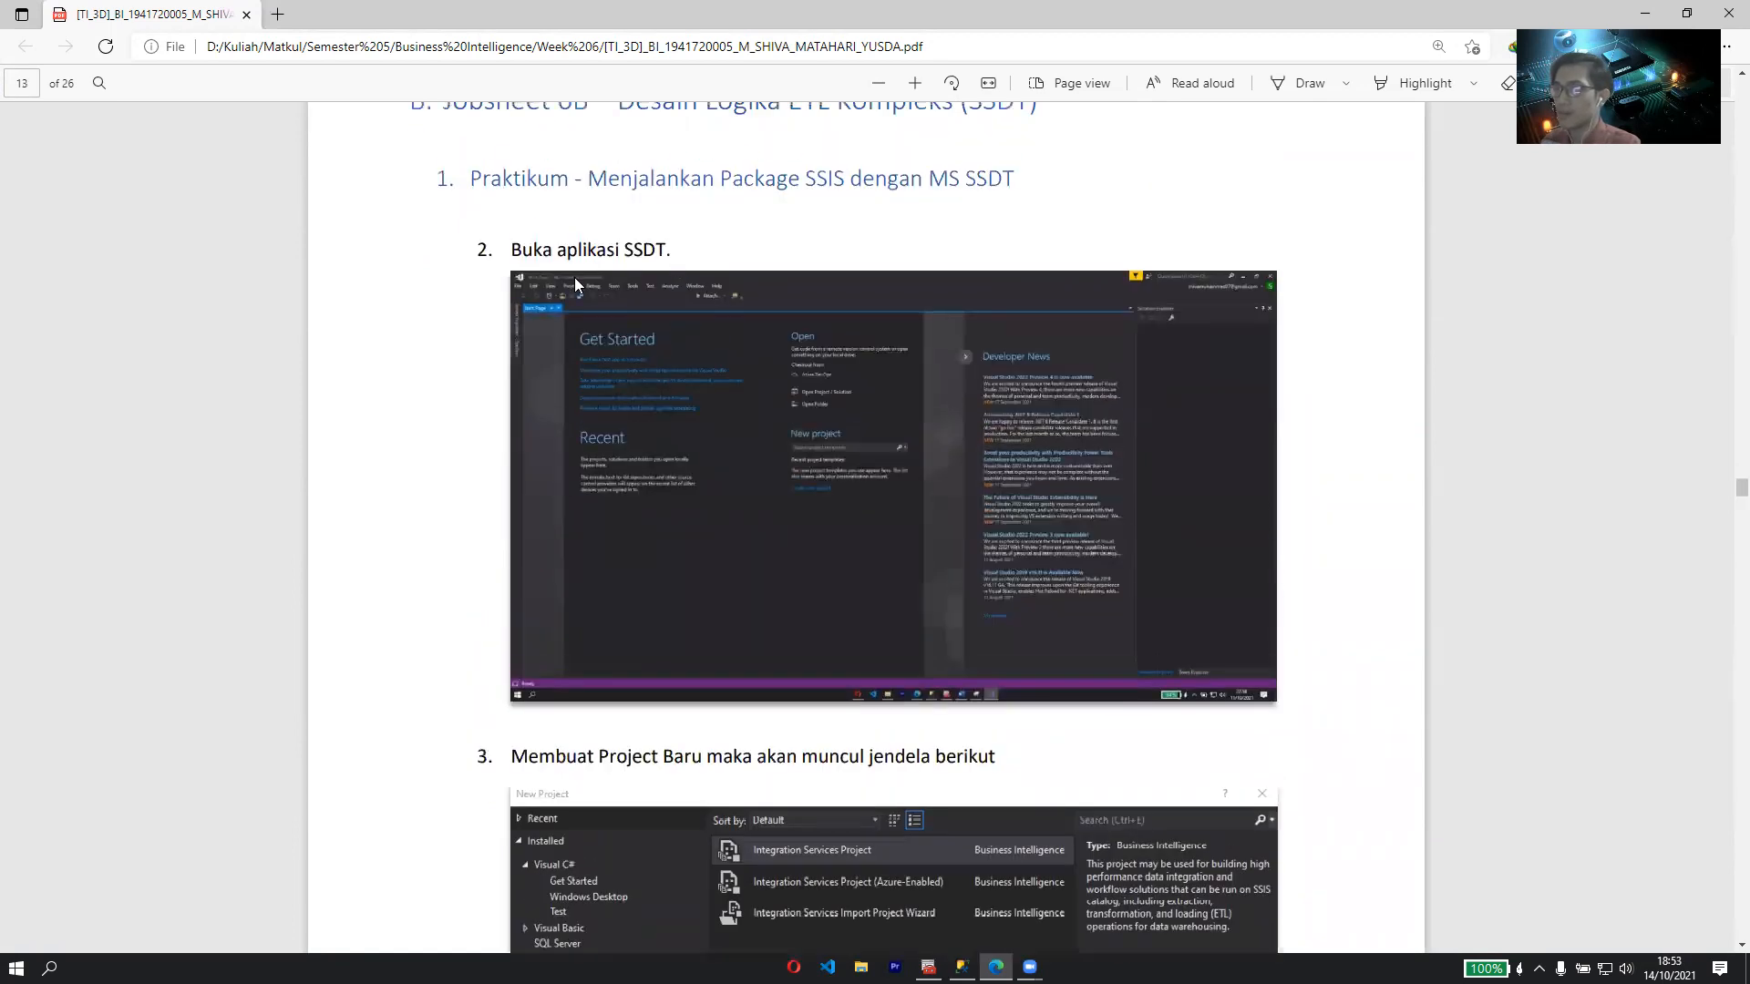
scroll(574, 279, "down", 2)
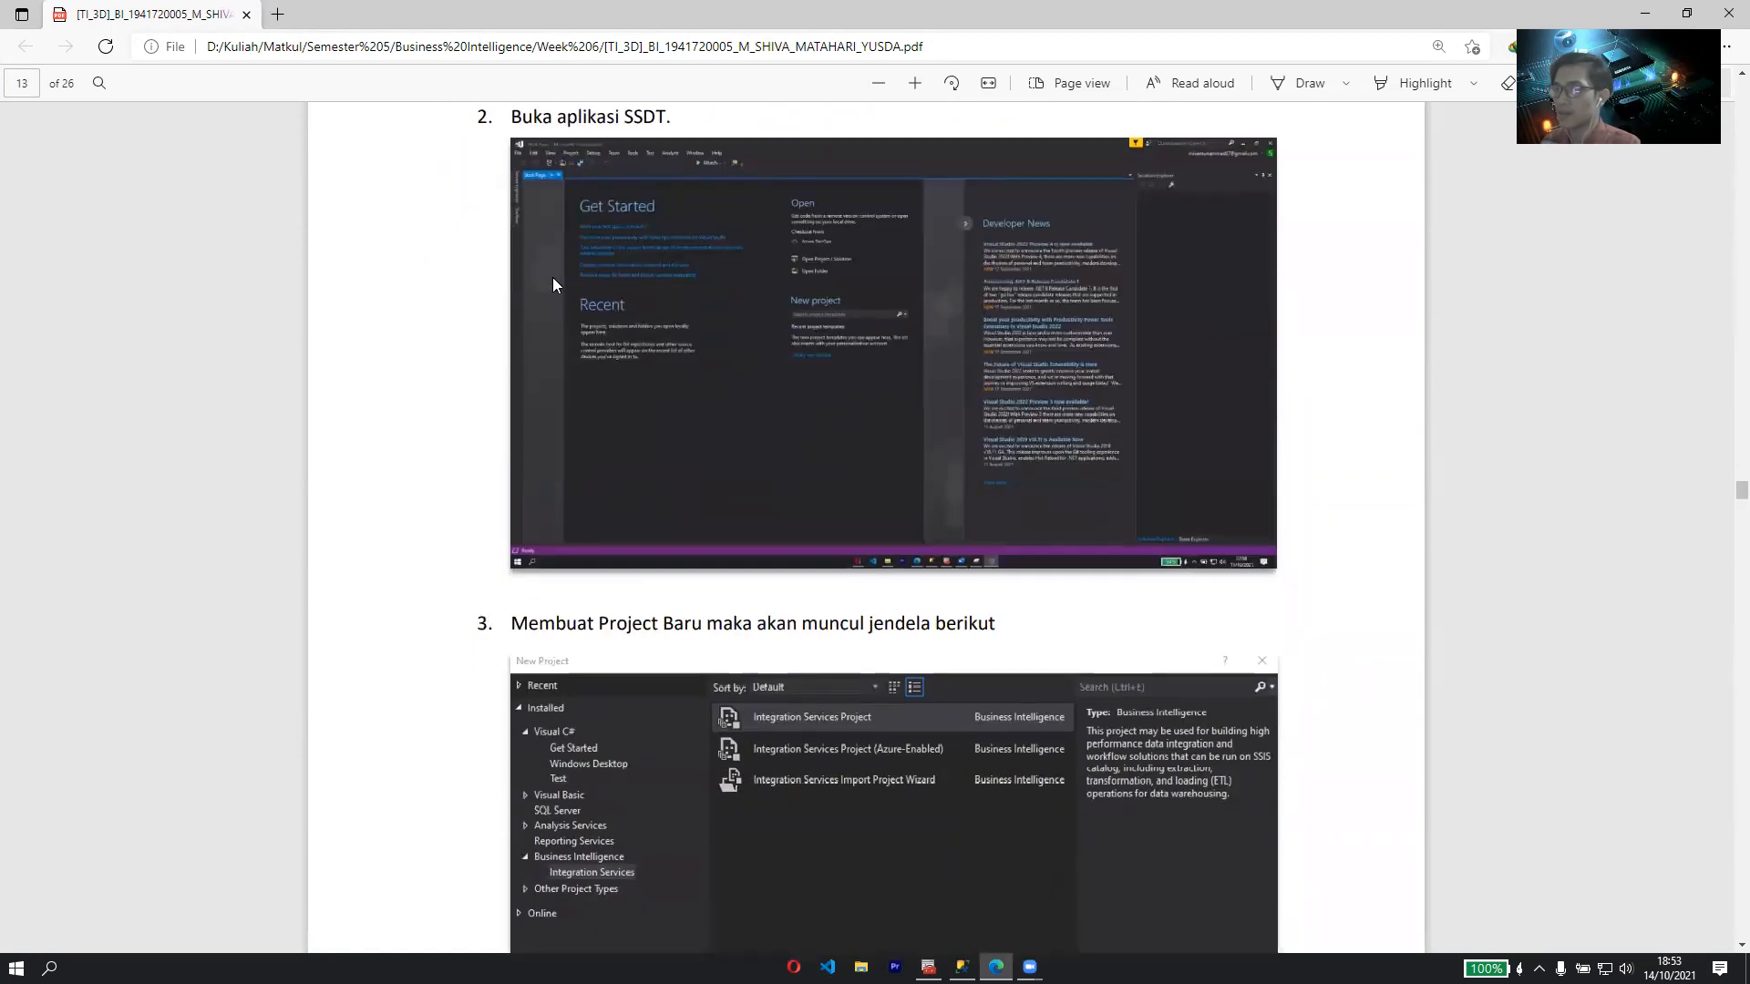
- Examine item 3 on creating the Praktikum 7 Integration Services project, including its name, location and solution settings
scroll(552, 278, "down", 4)
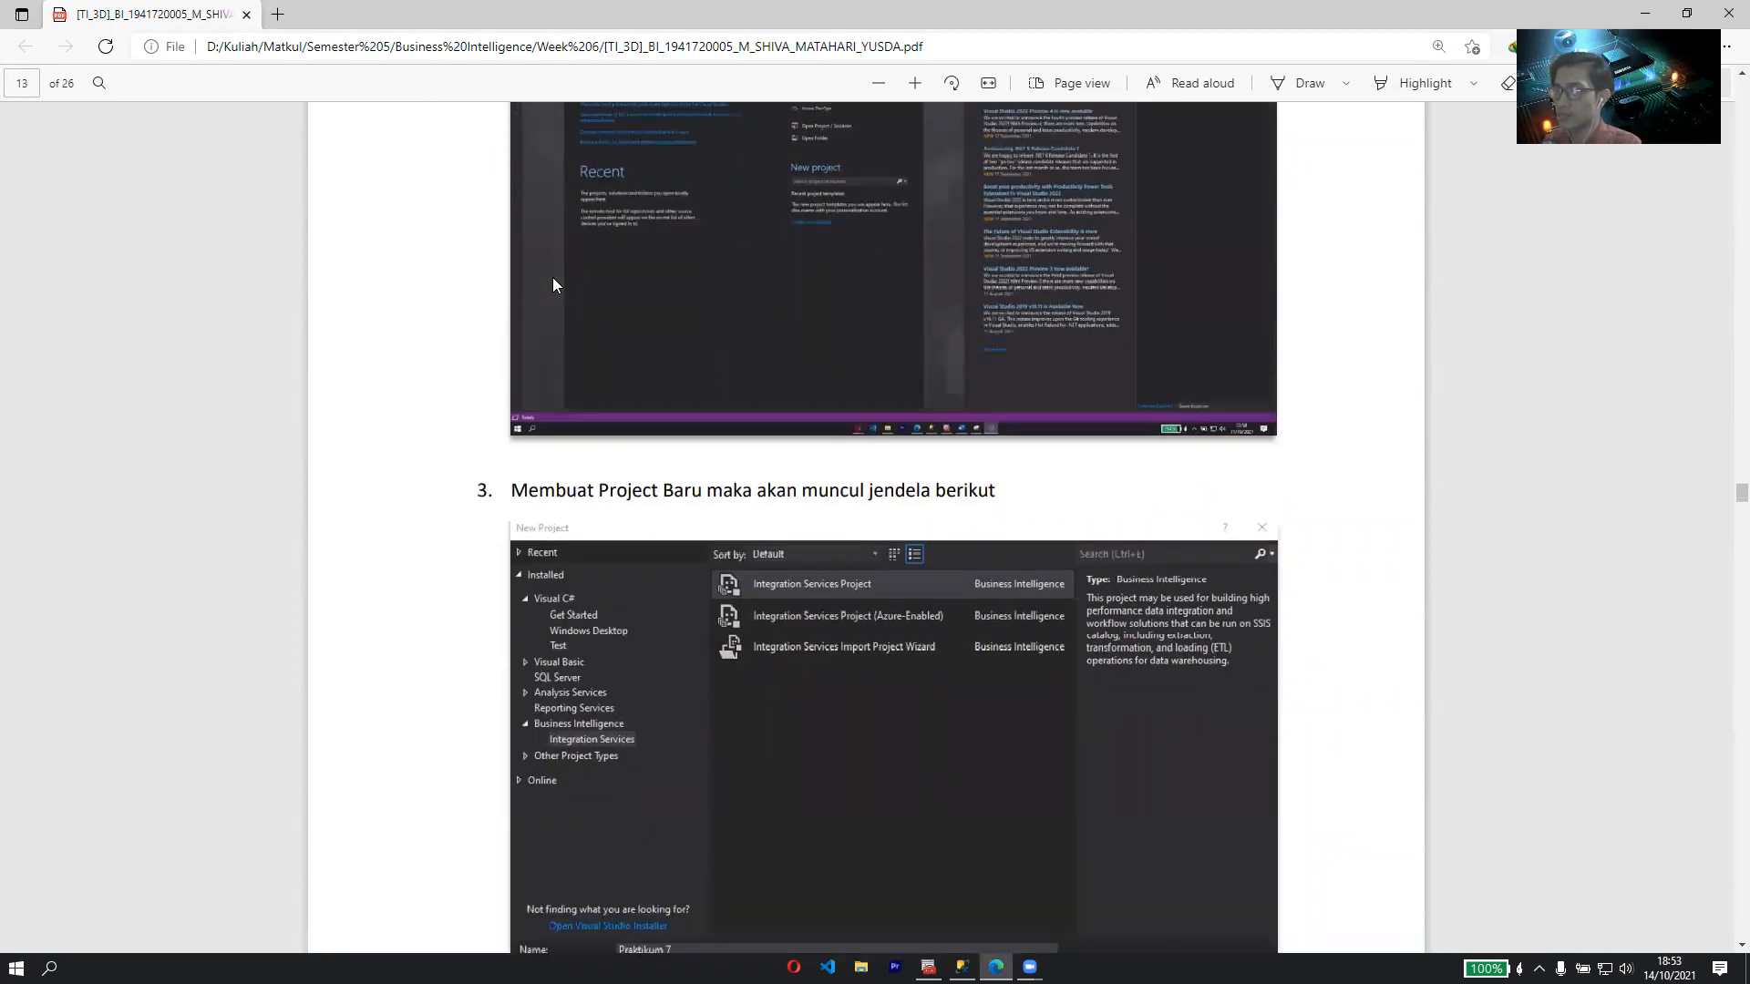
scroll(552, 283, "down", 2)
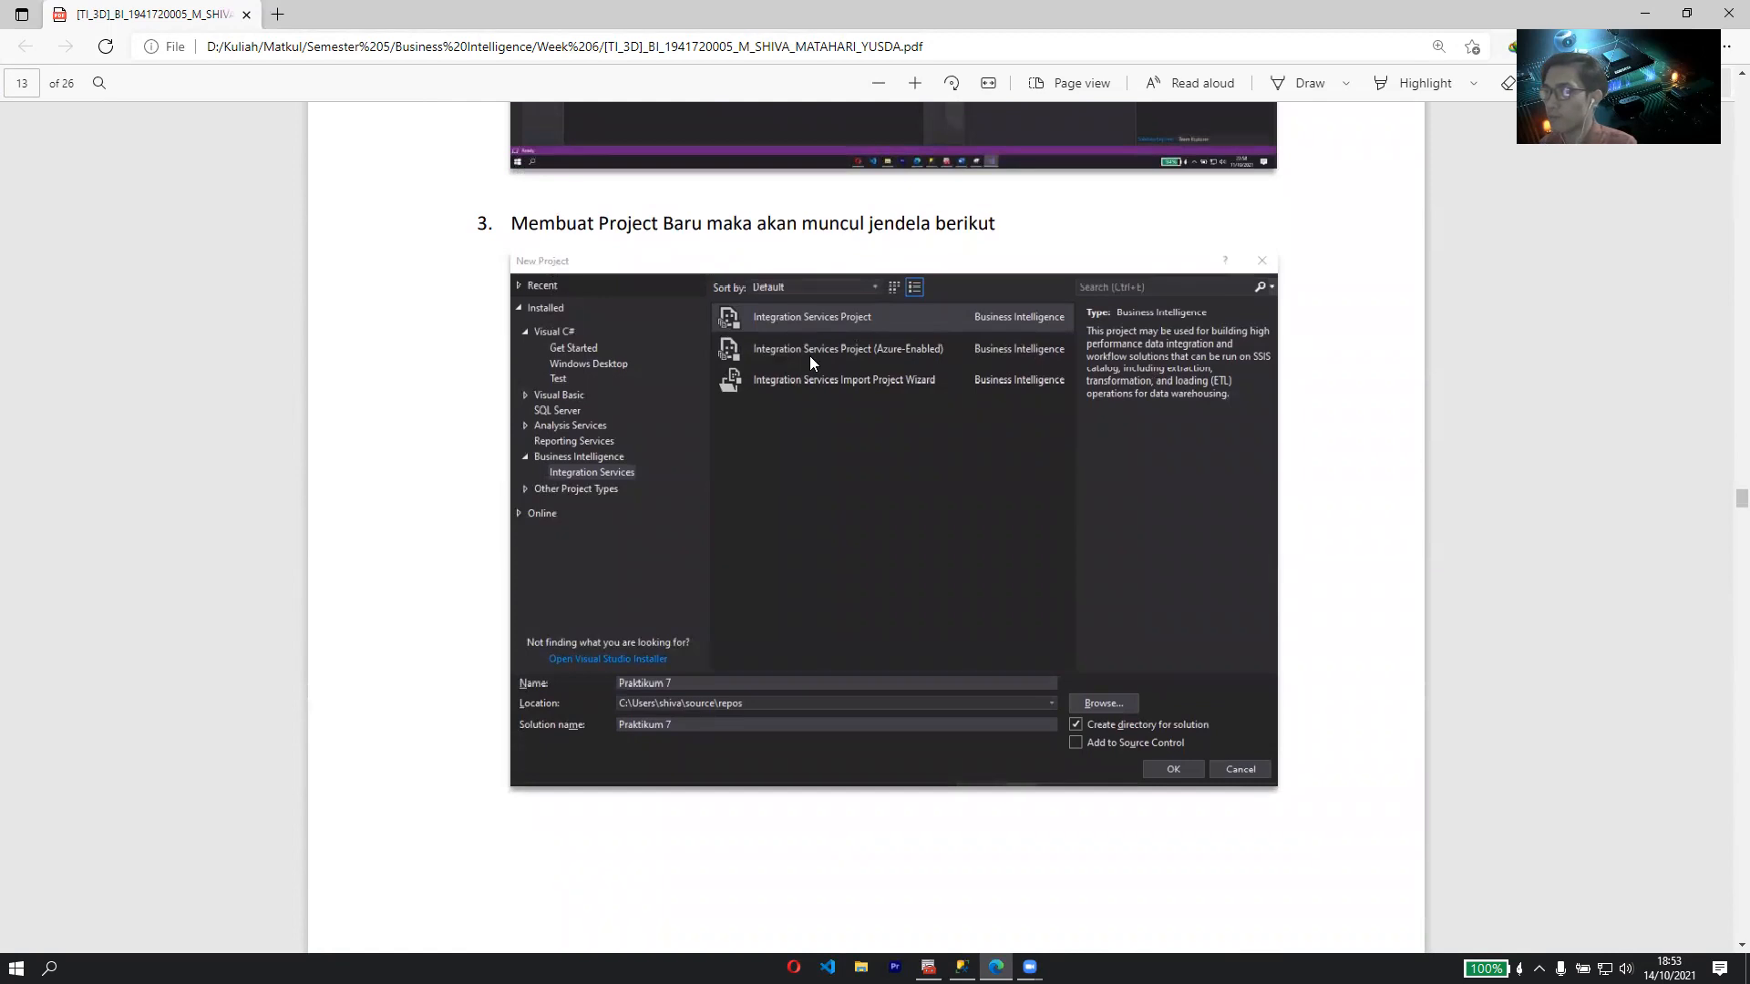
scroll(865, 337, "up", 4)
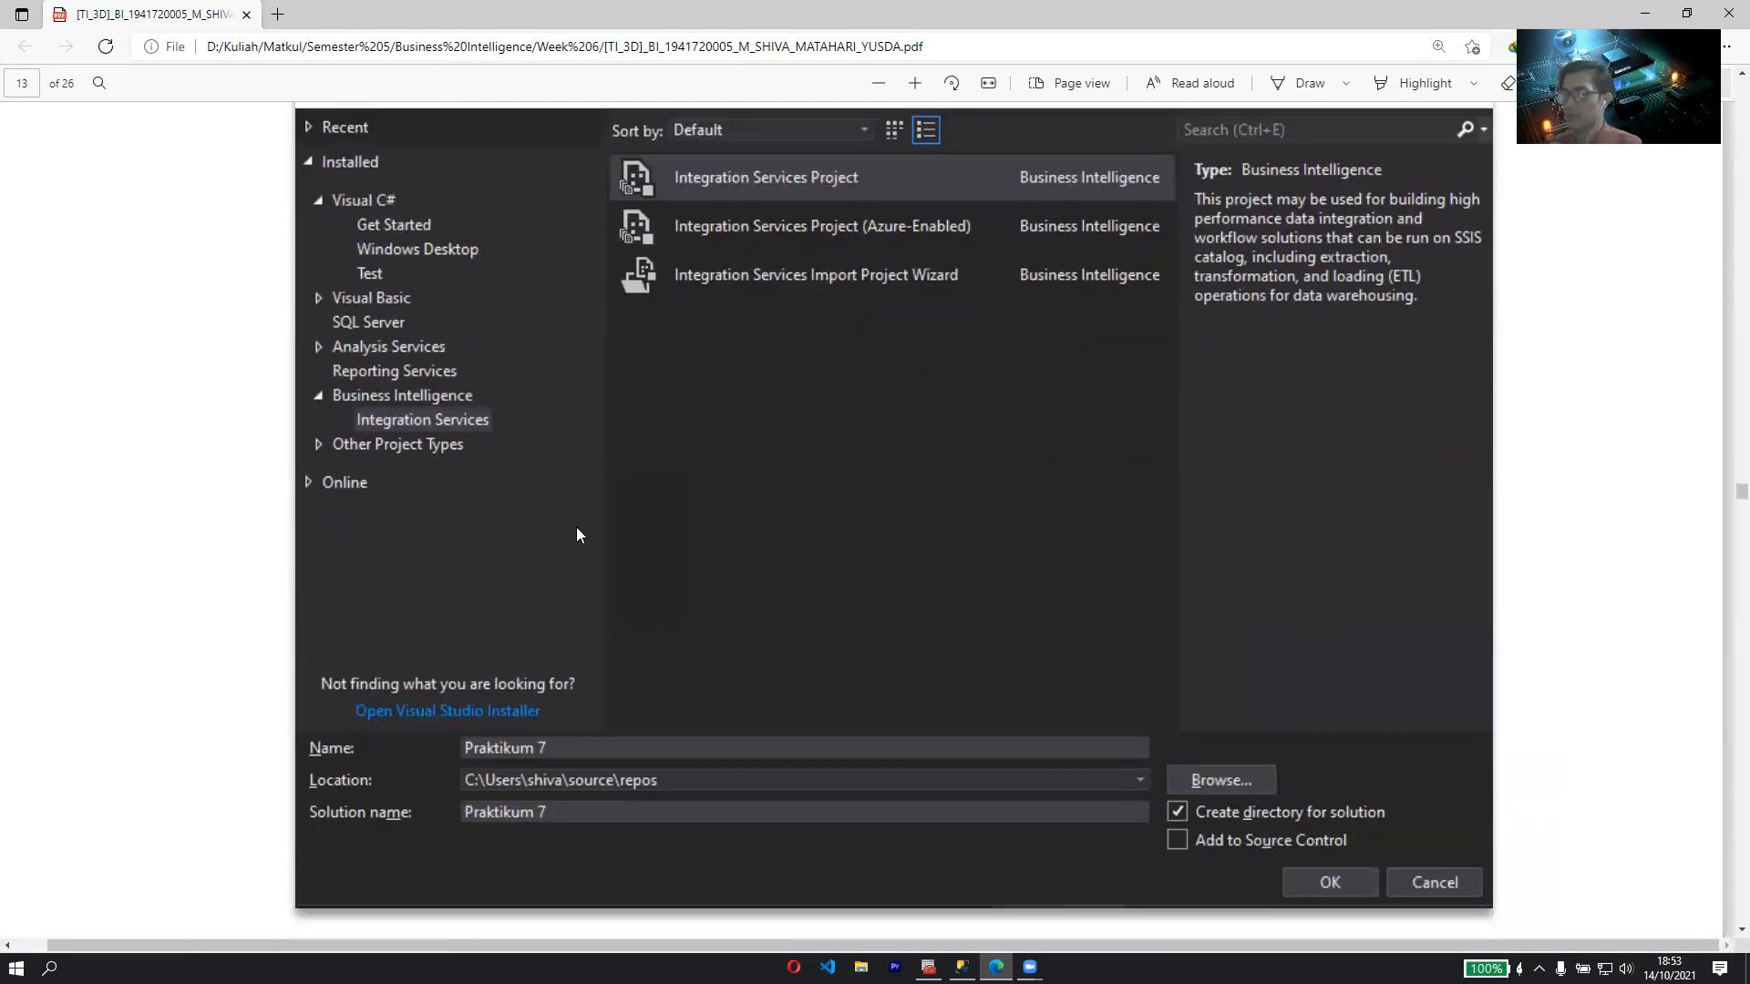
scroll(578, 528, "up", 1)
scroll(489, 674, "down", 4)
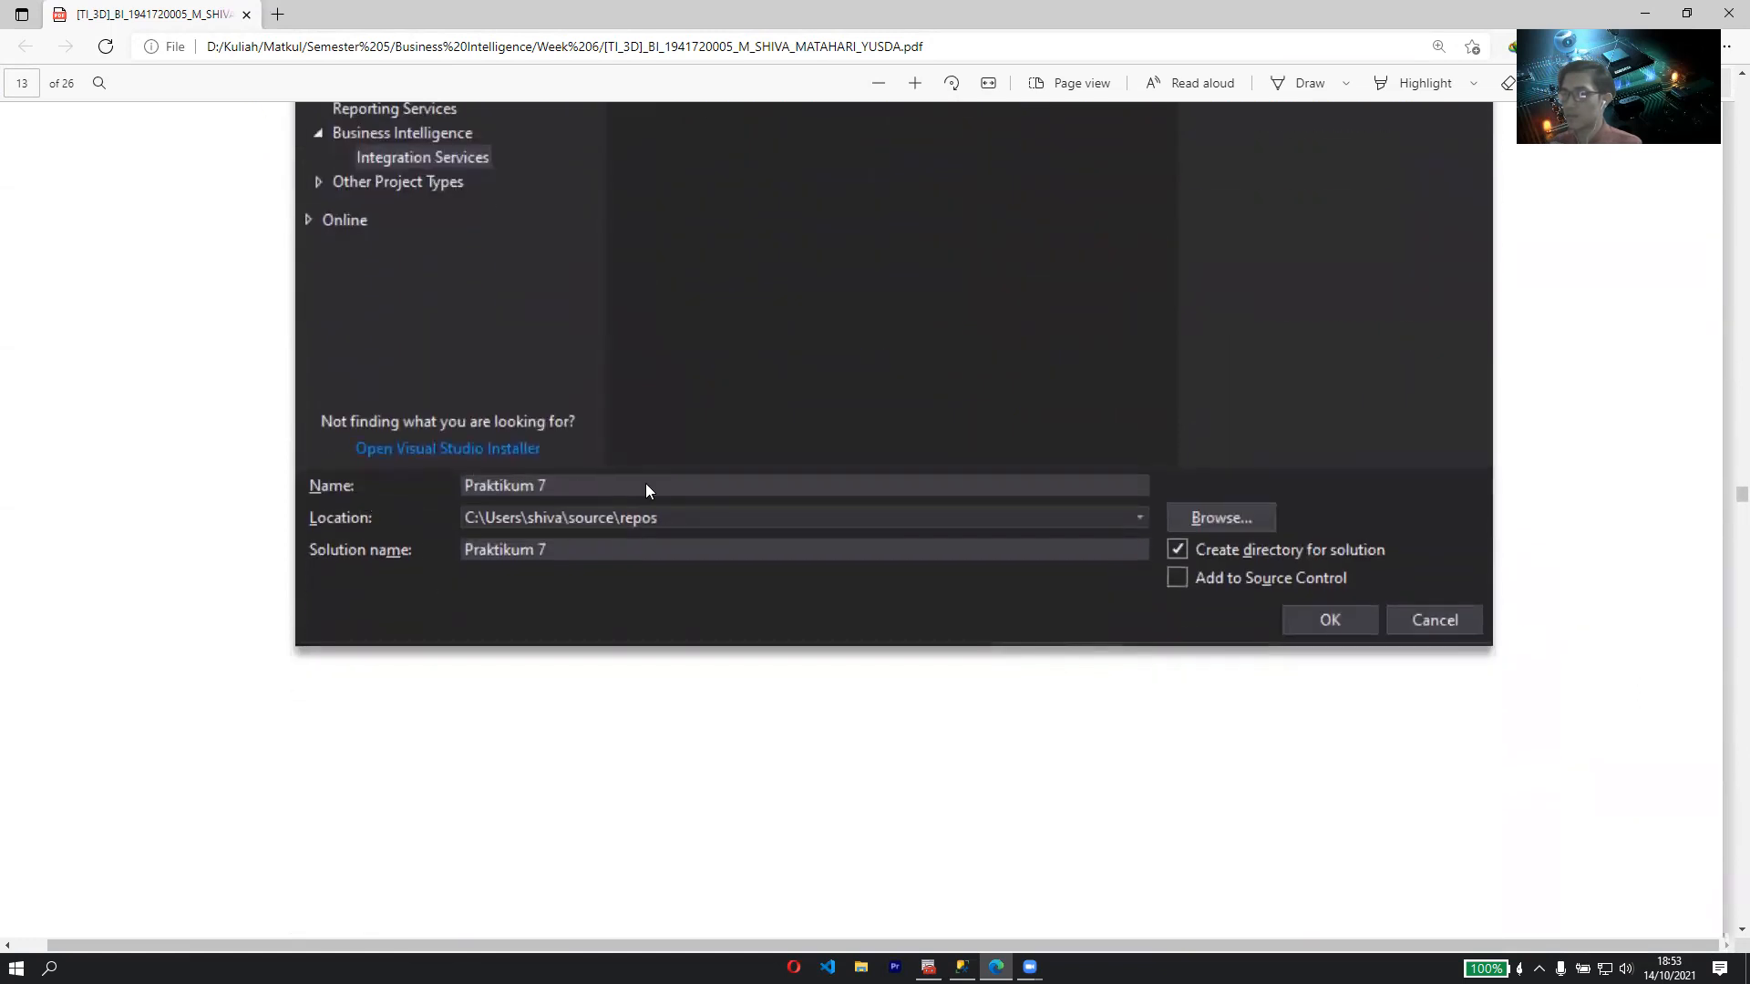
scroll(501, 593, "up", 4)
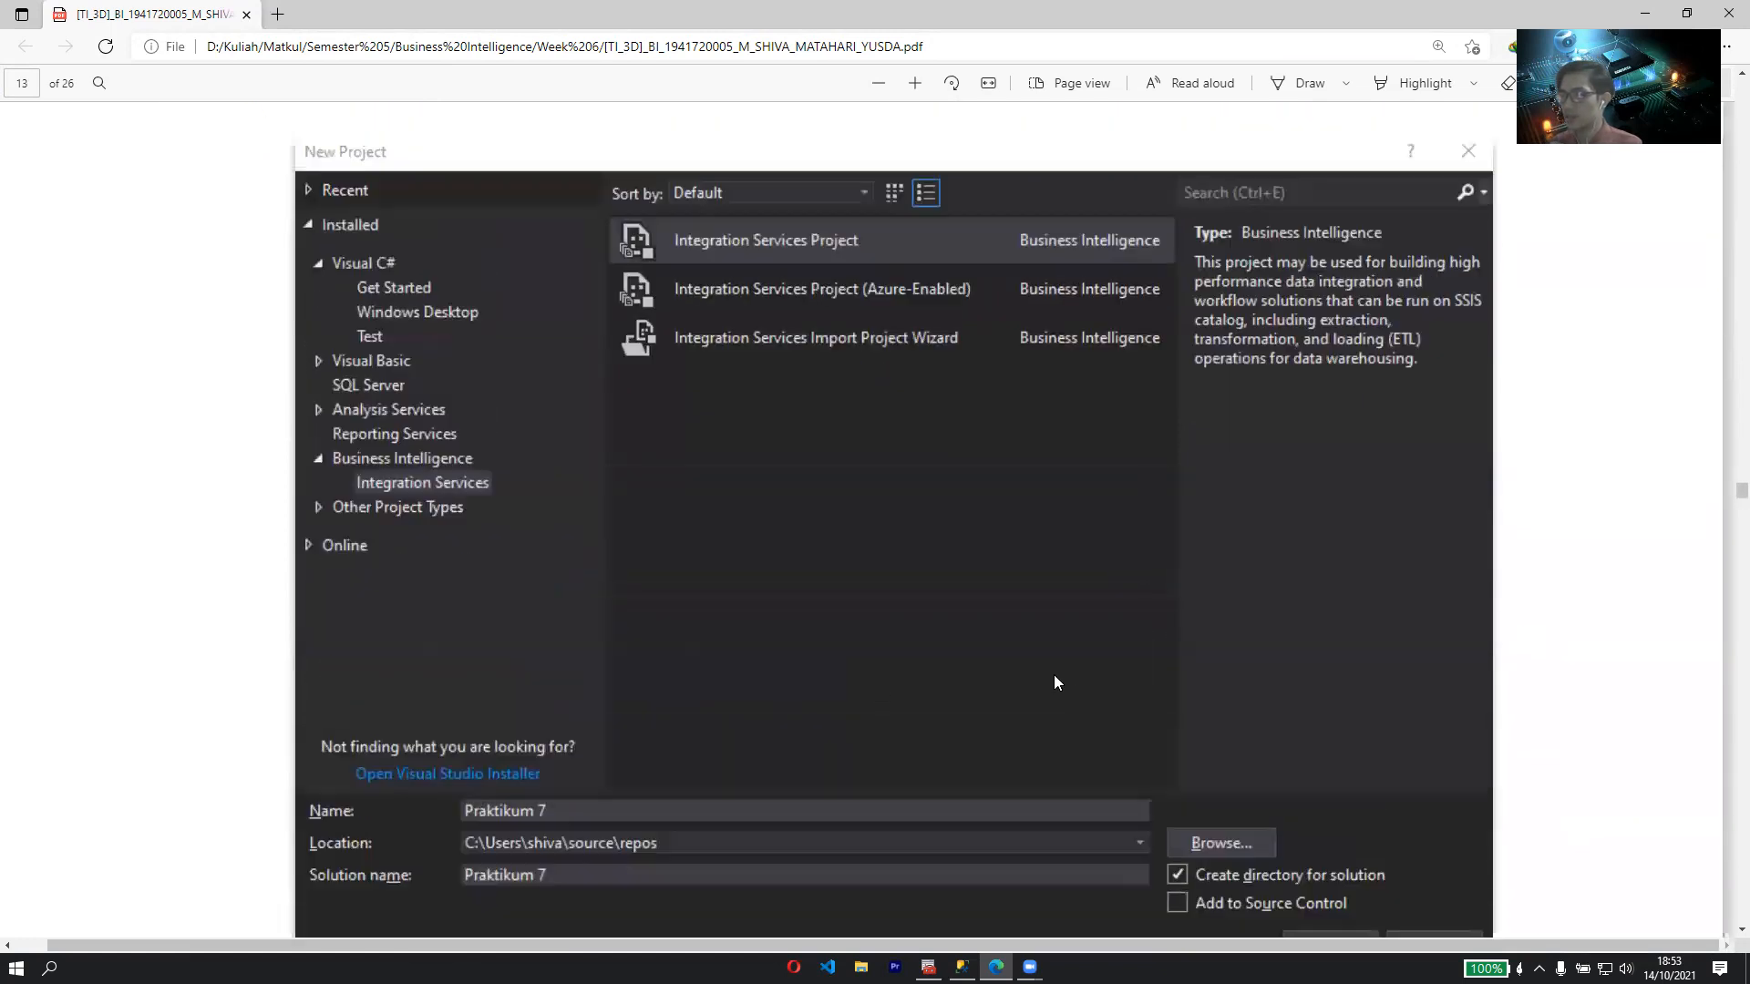
scroll(1124, 675, "down", 2)
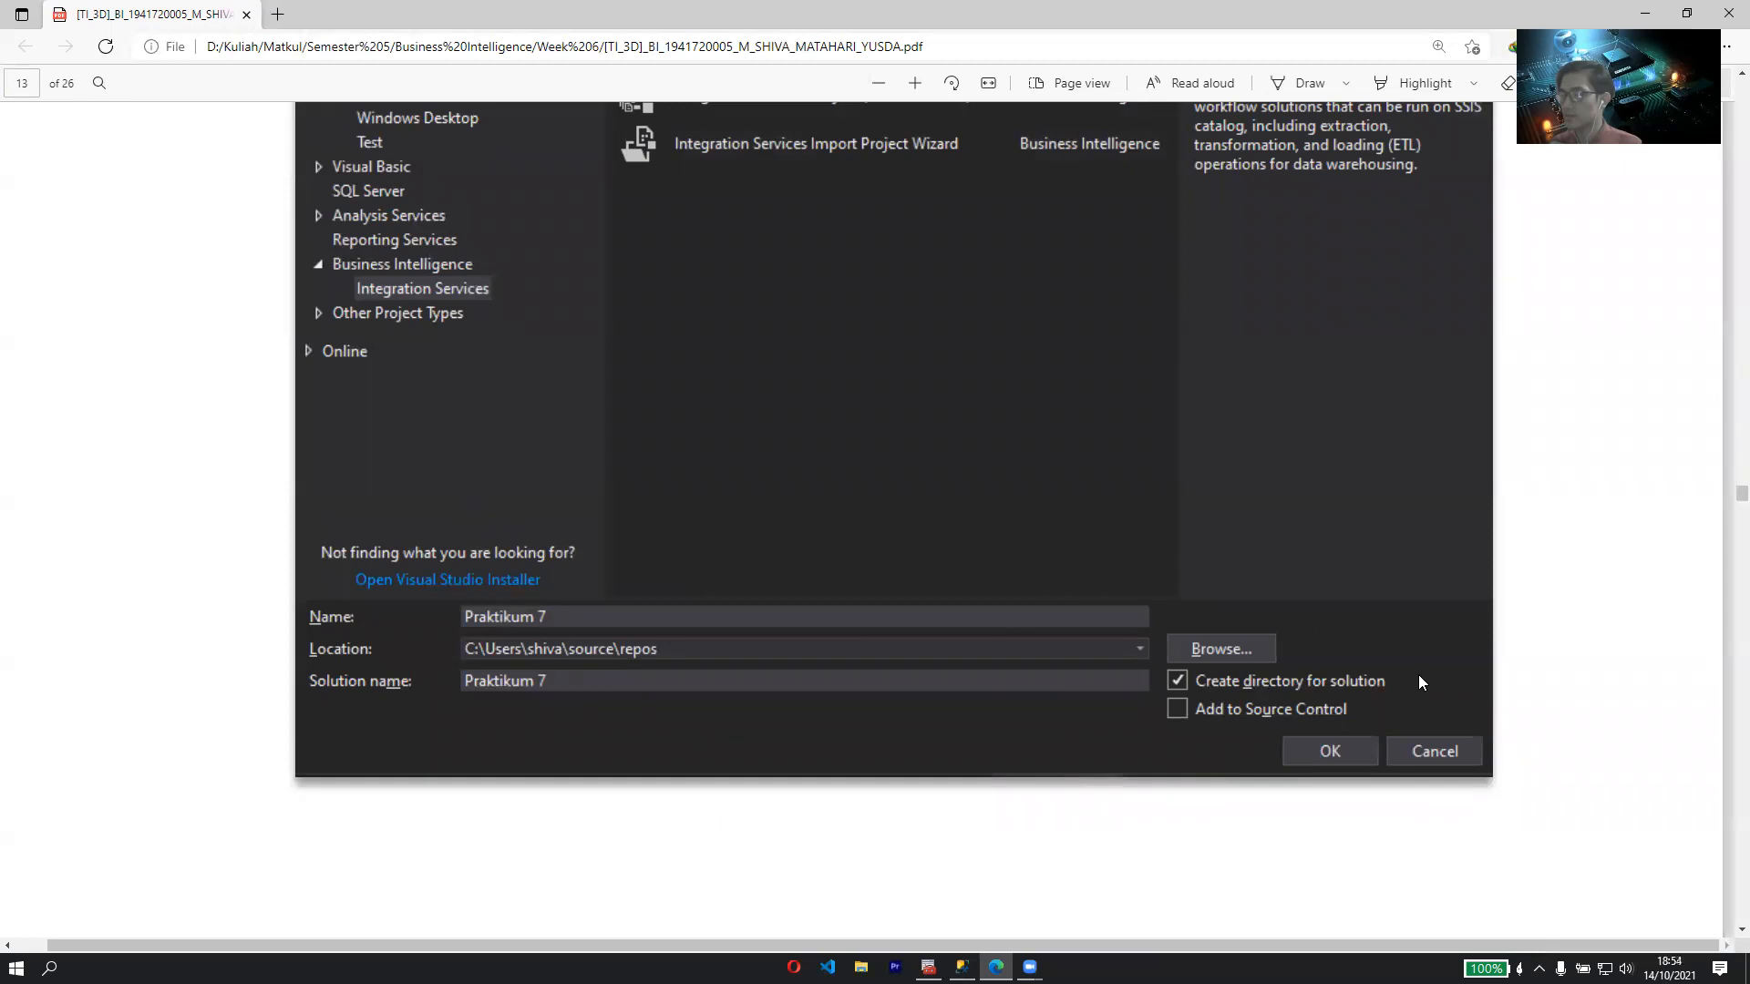
- Examine item 4 on executing the empty SSIS package
scroll(1418, 679, "down", 9)
scroll(1110, 536, "down", 3)
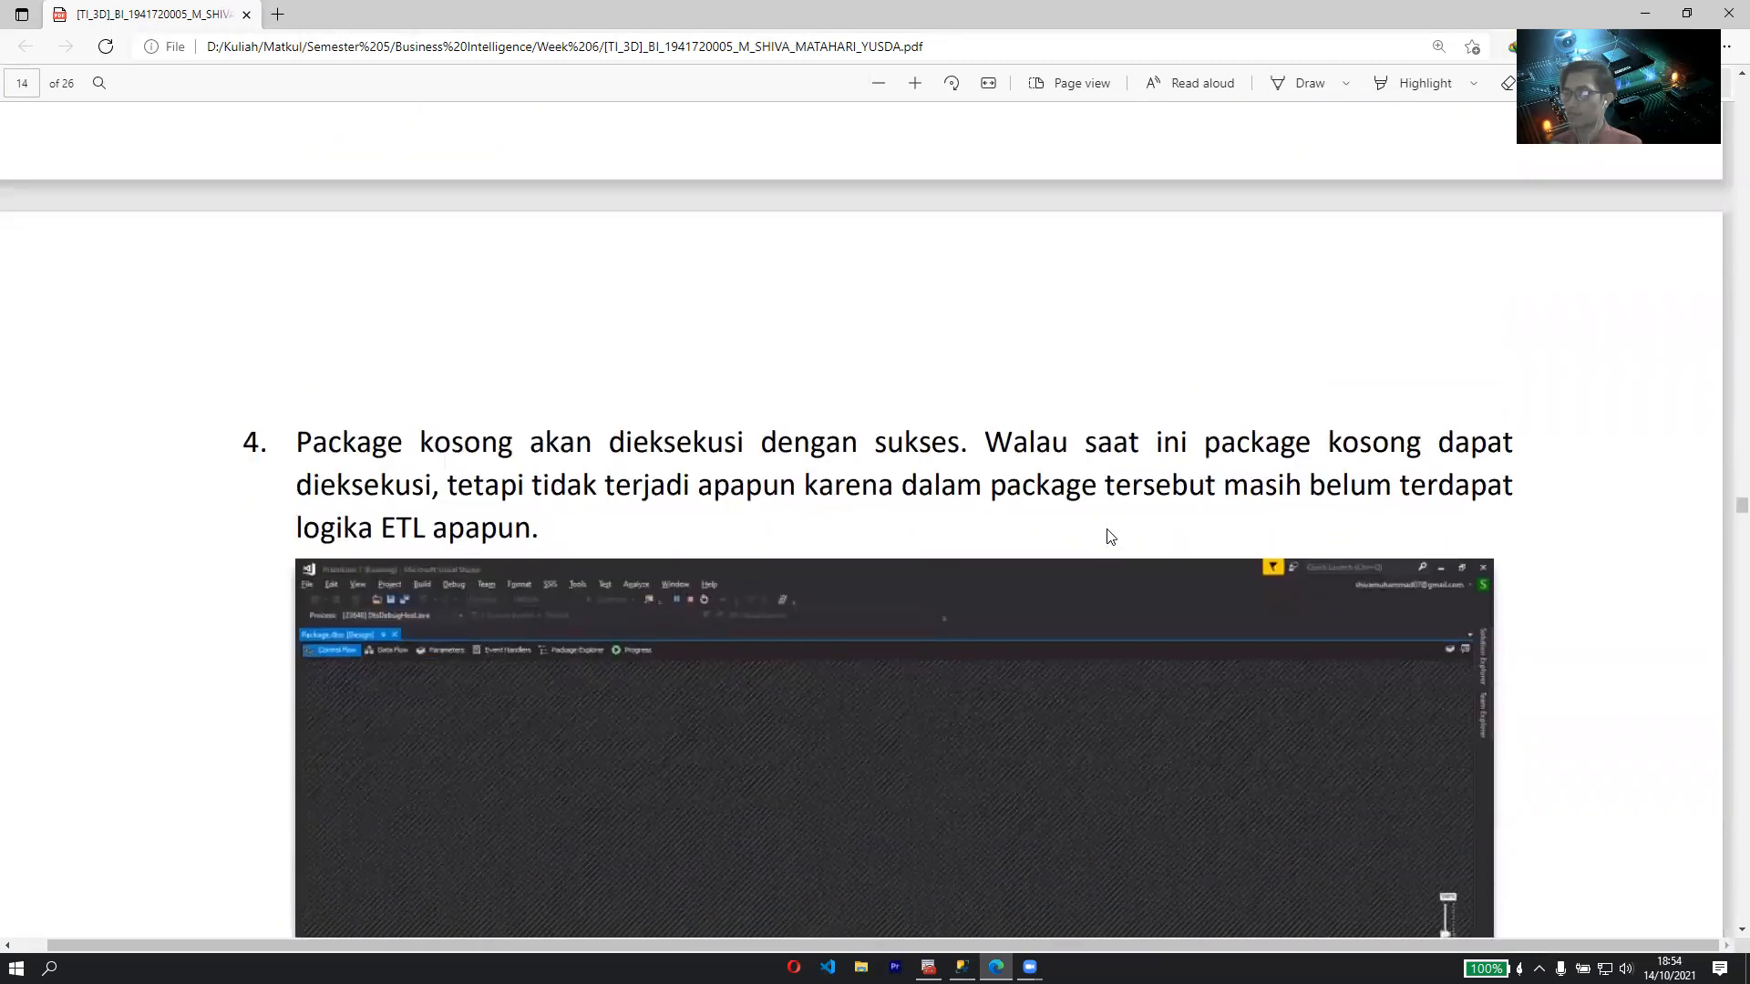
scroll(1108, 530, "down", 1)
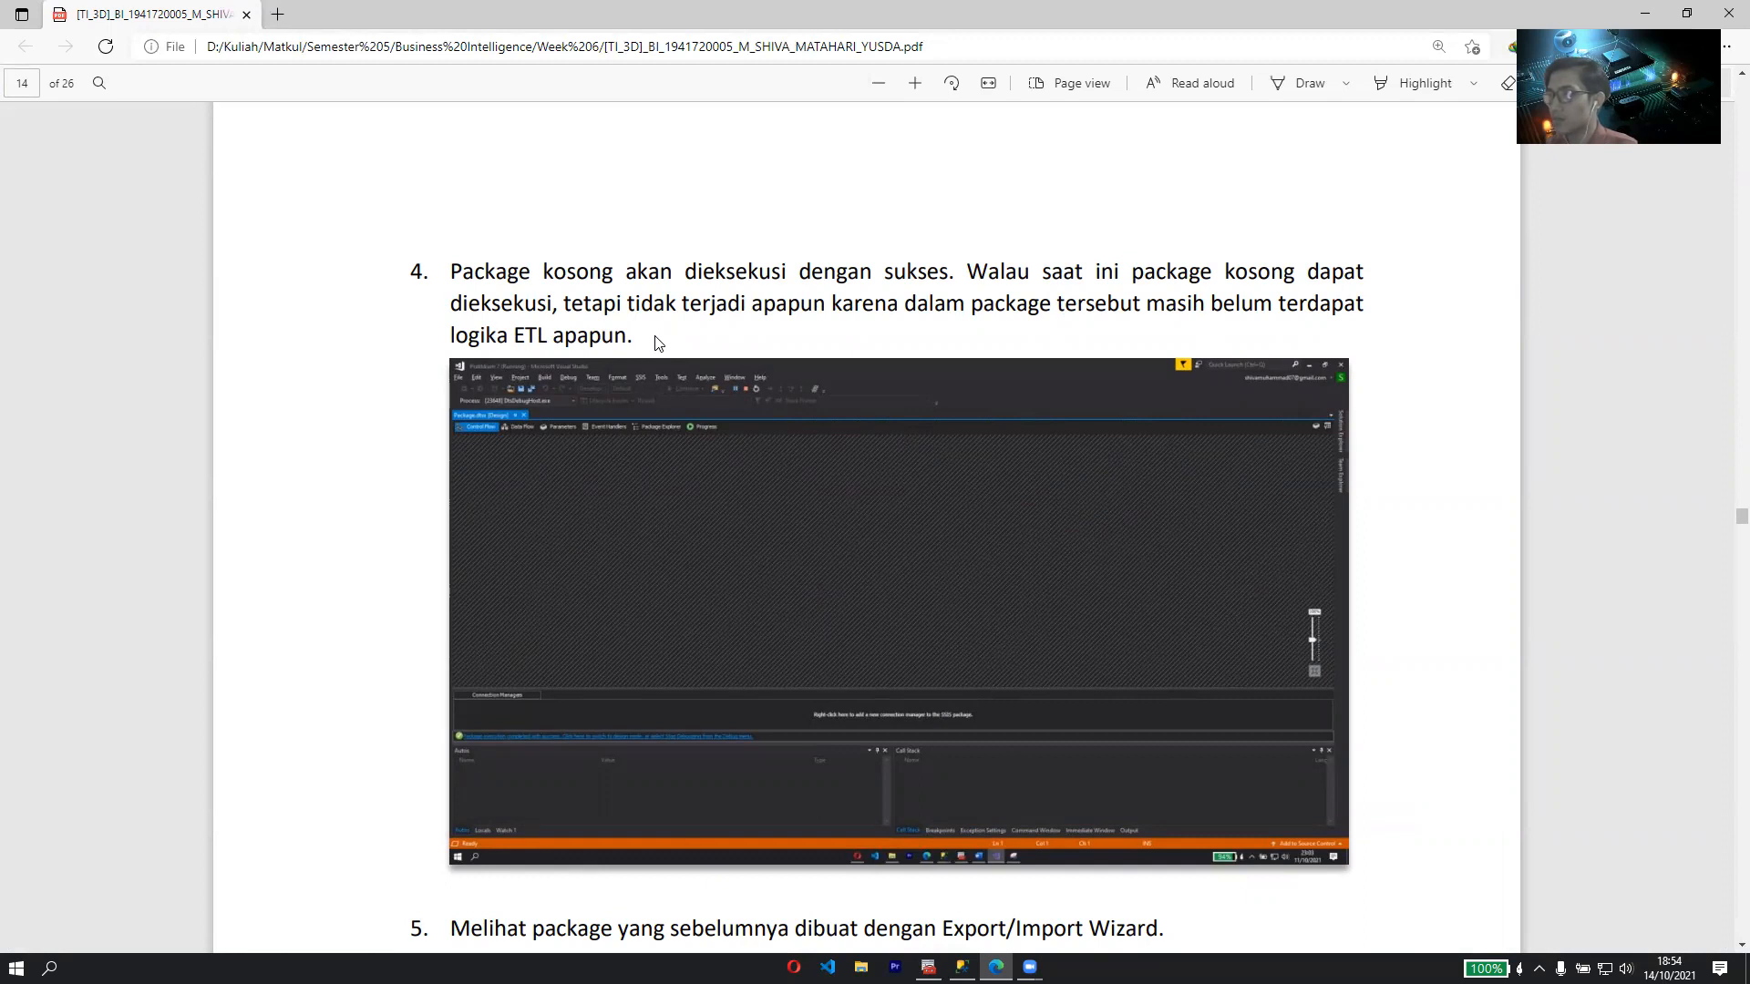
scroll(707, 346, "down", 3)
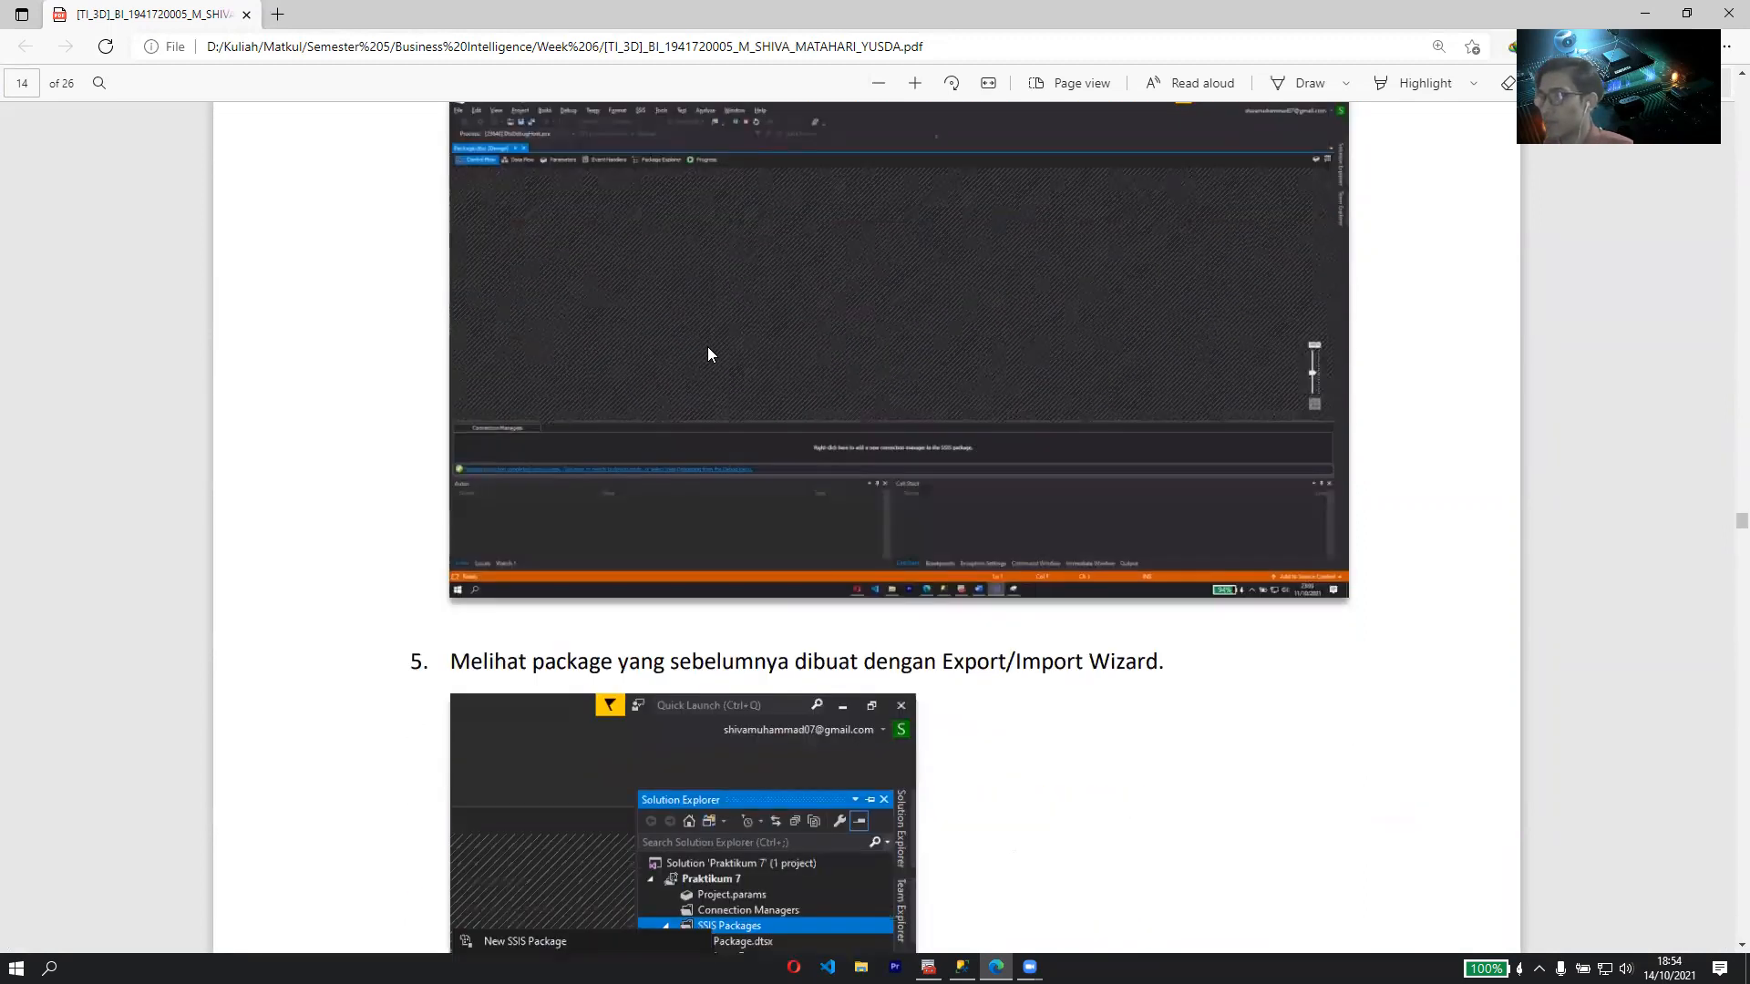
scroll(707, 346, "up", 2)
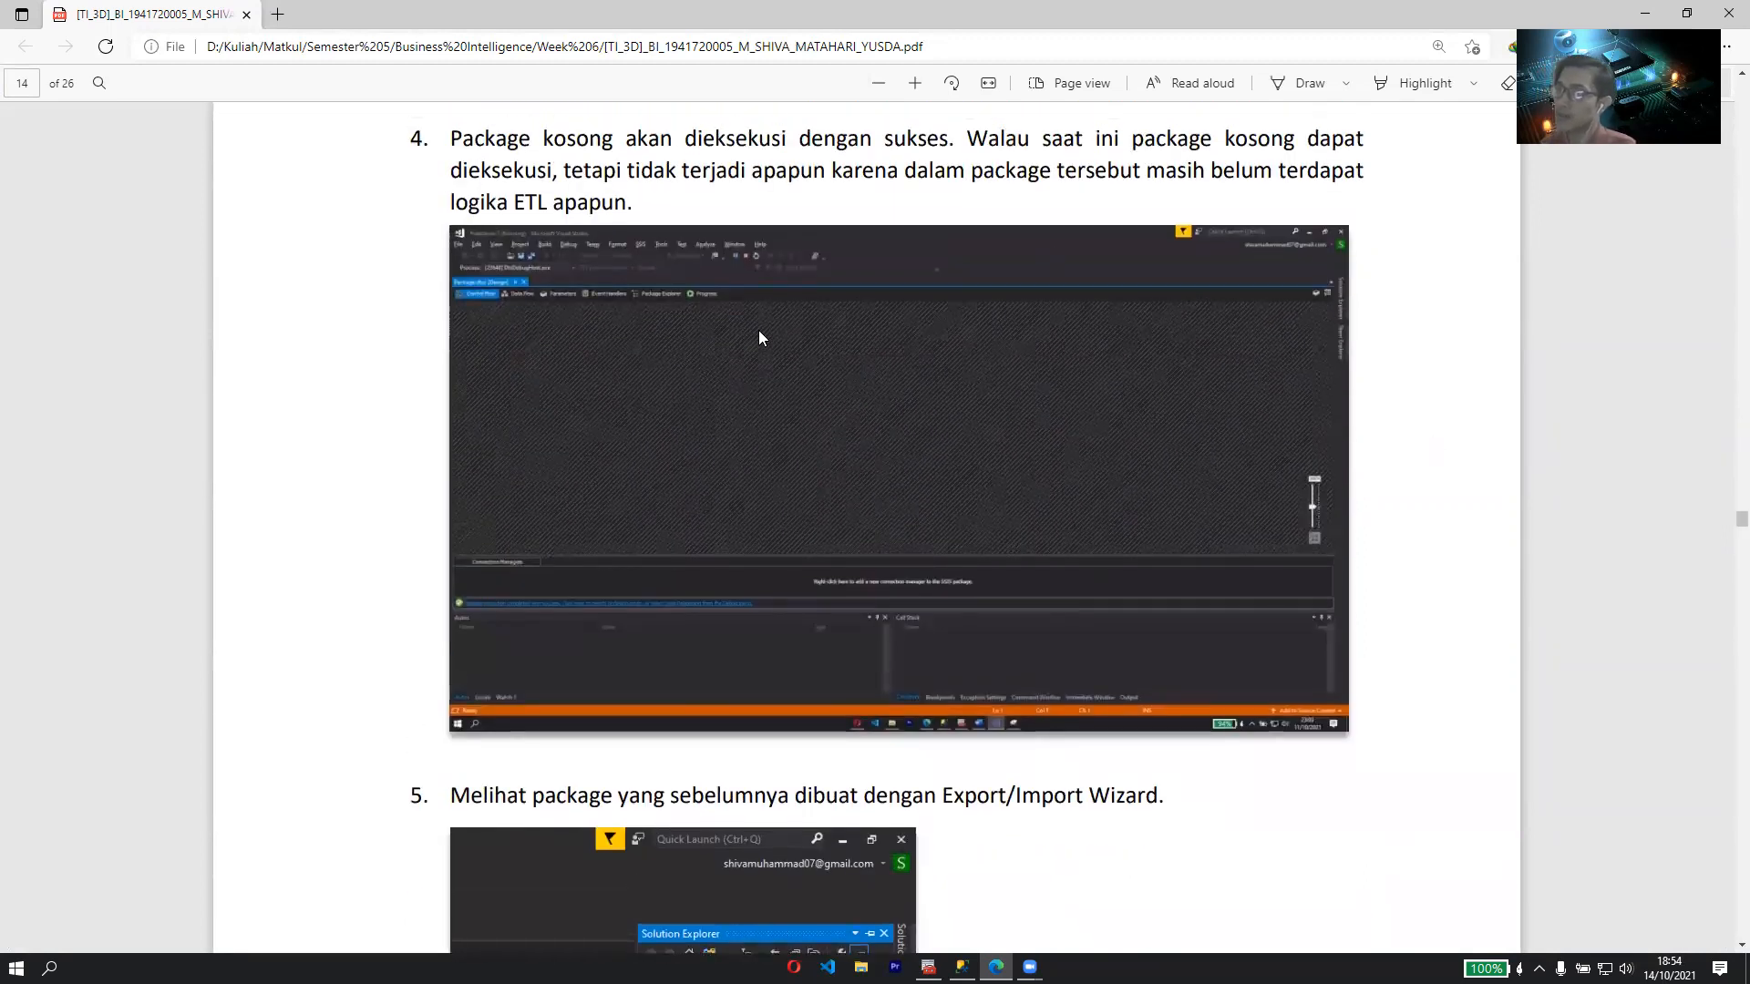
scroll(759, 336, "down", 2)
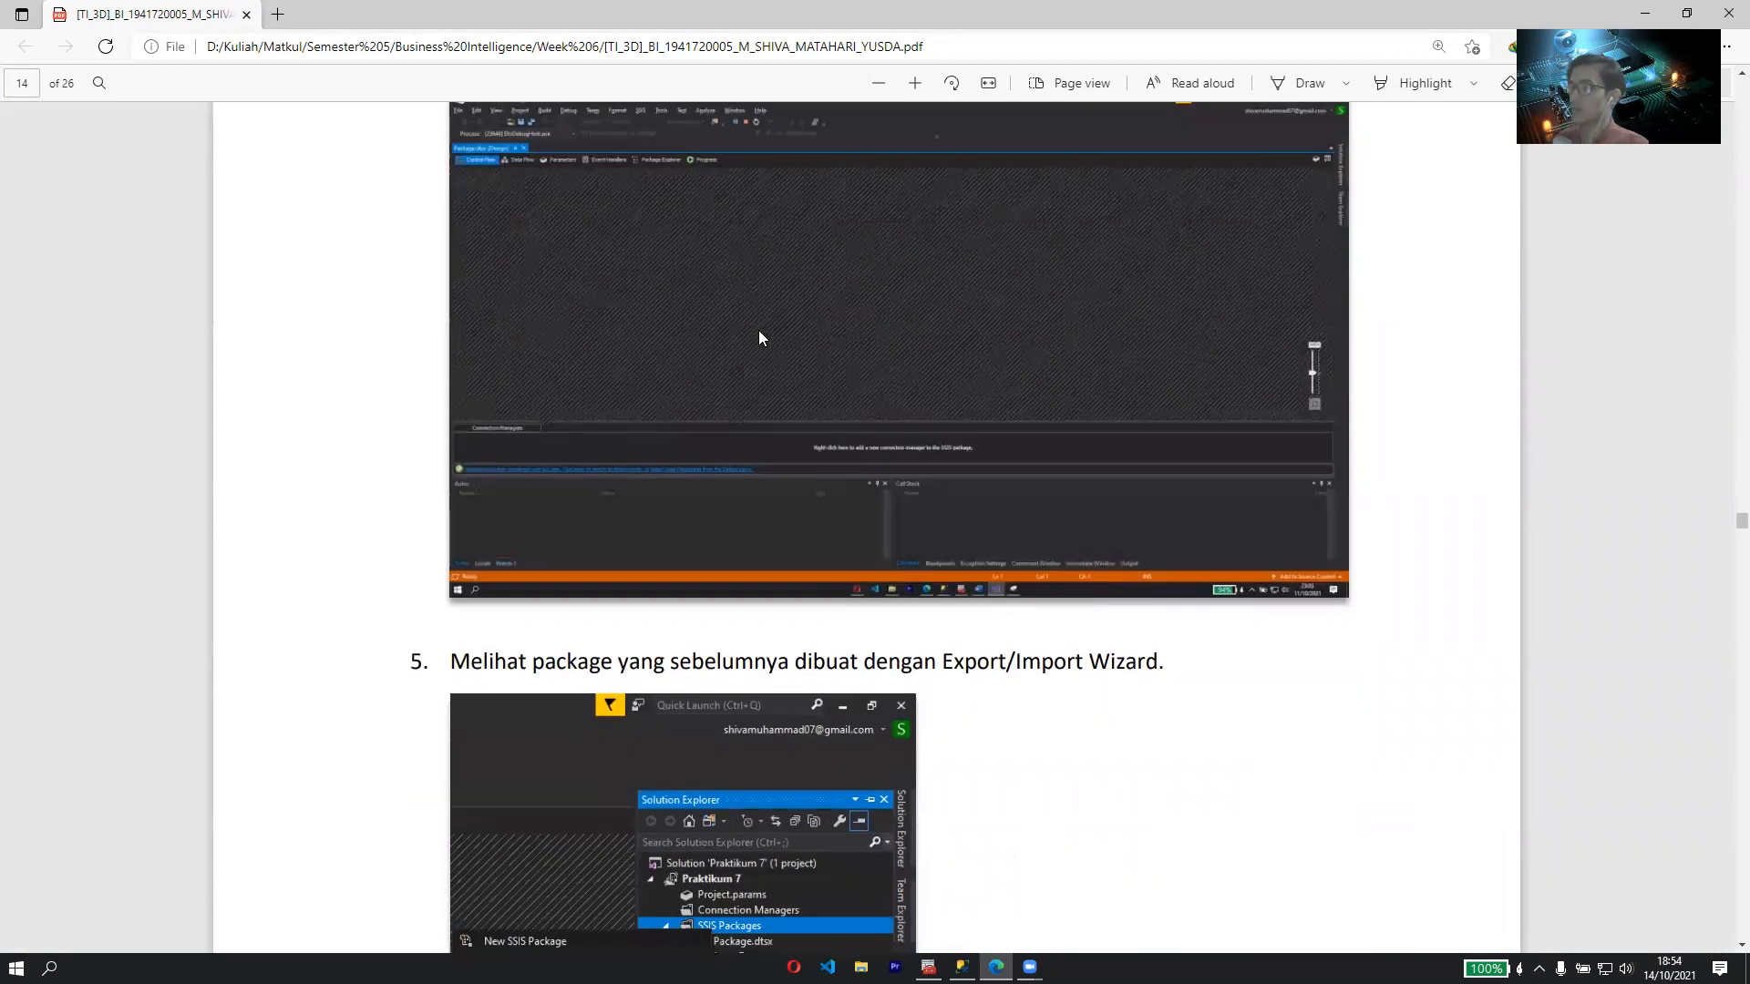
- Examine items 5 and 6 on adding the existing LoadDimBarang.dtsx package to the project's SSIS Packages
scroll(759, 336, "down", 4)
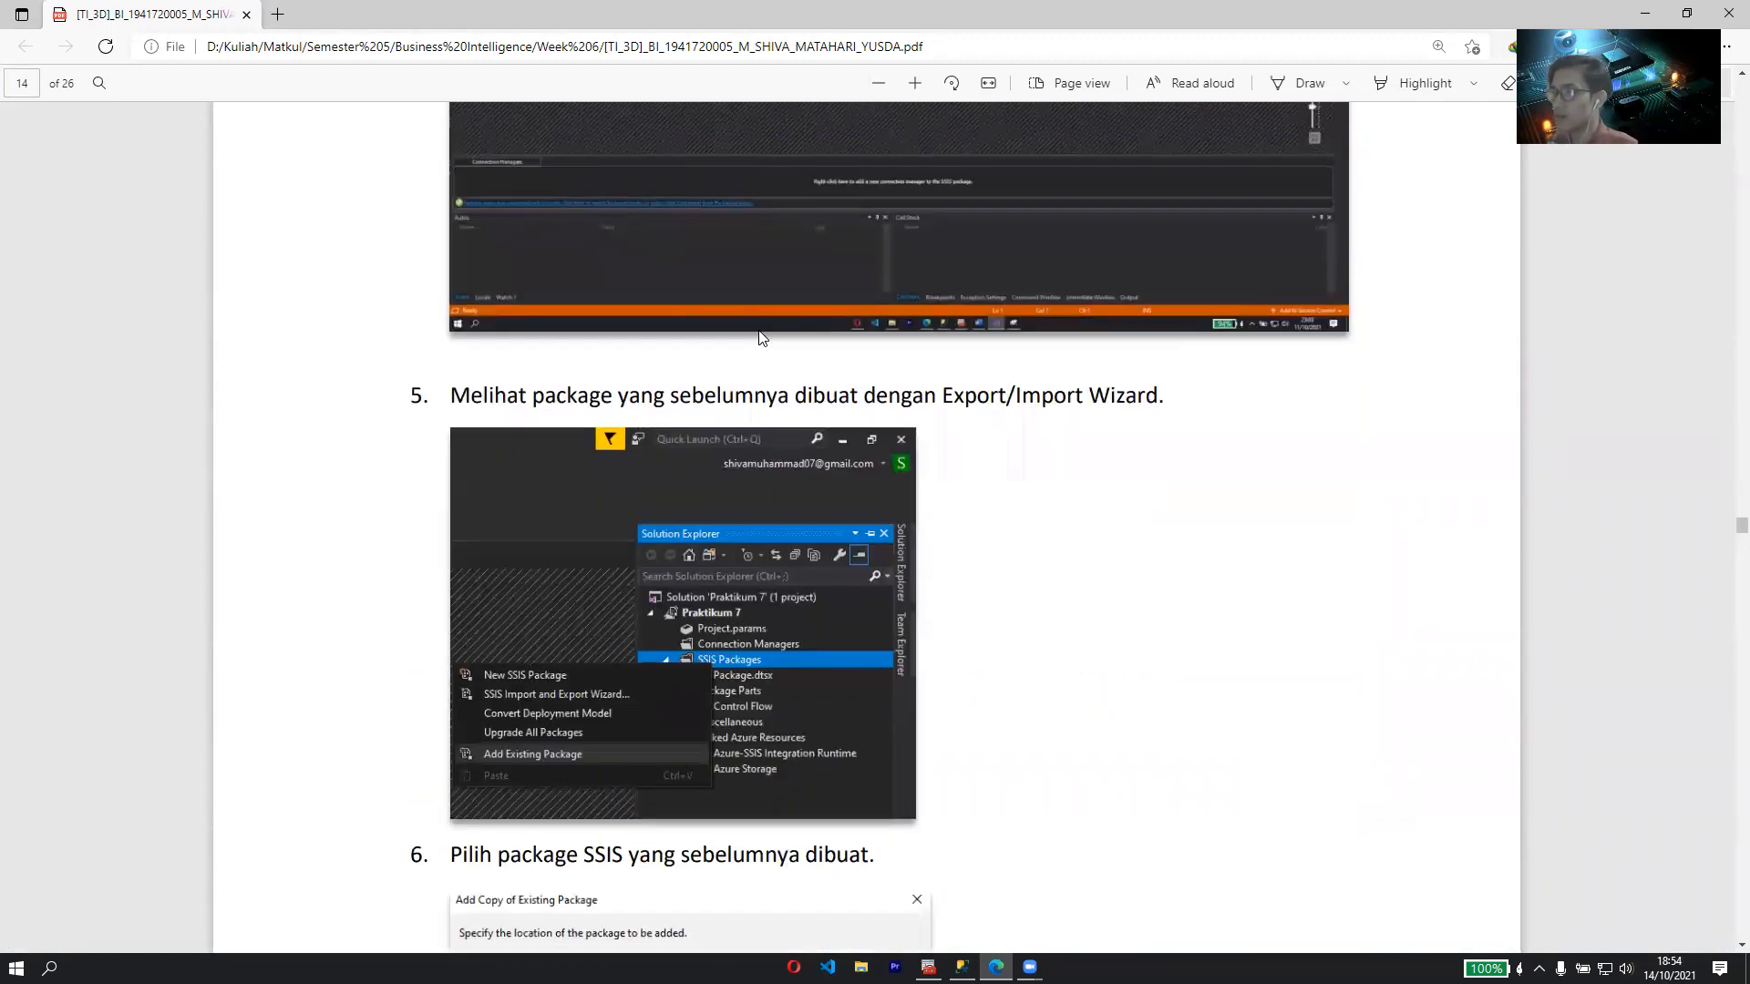
scroll(761, 338, "down", 2)
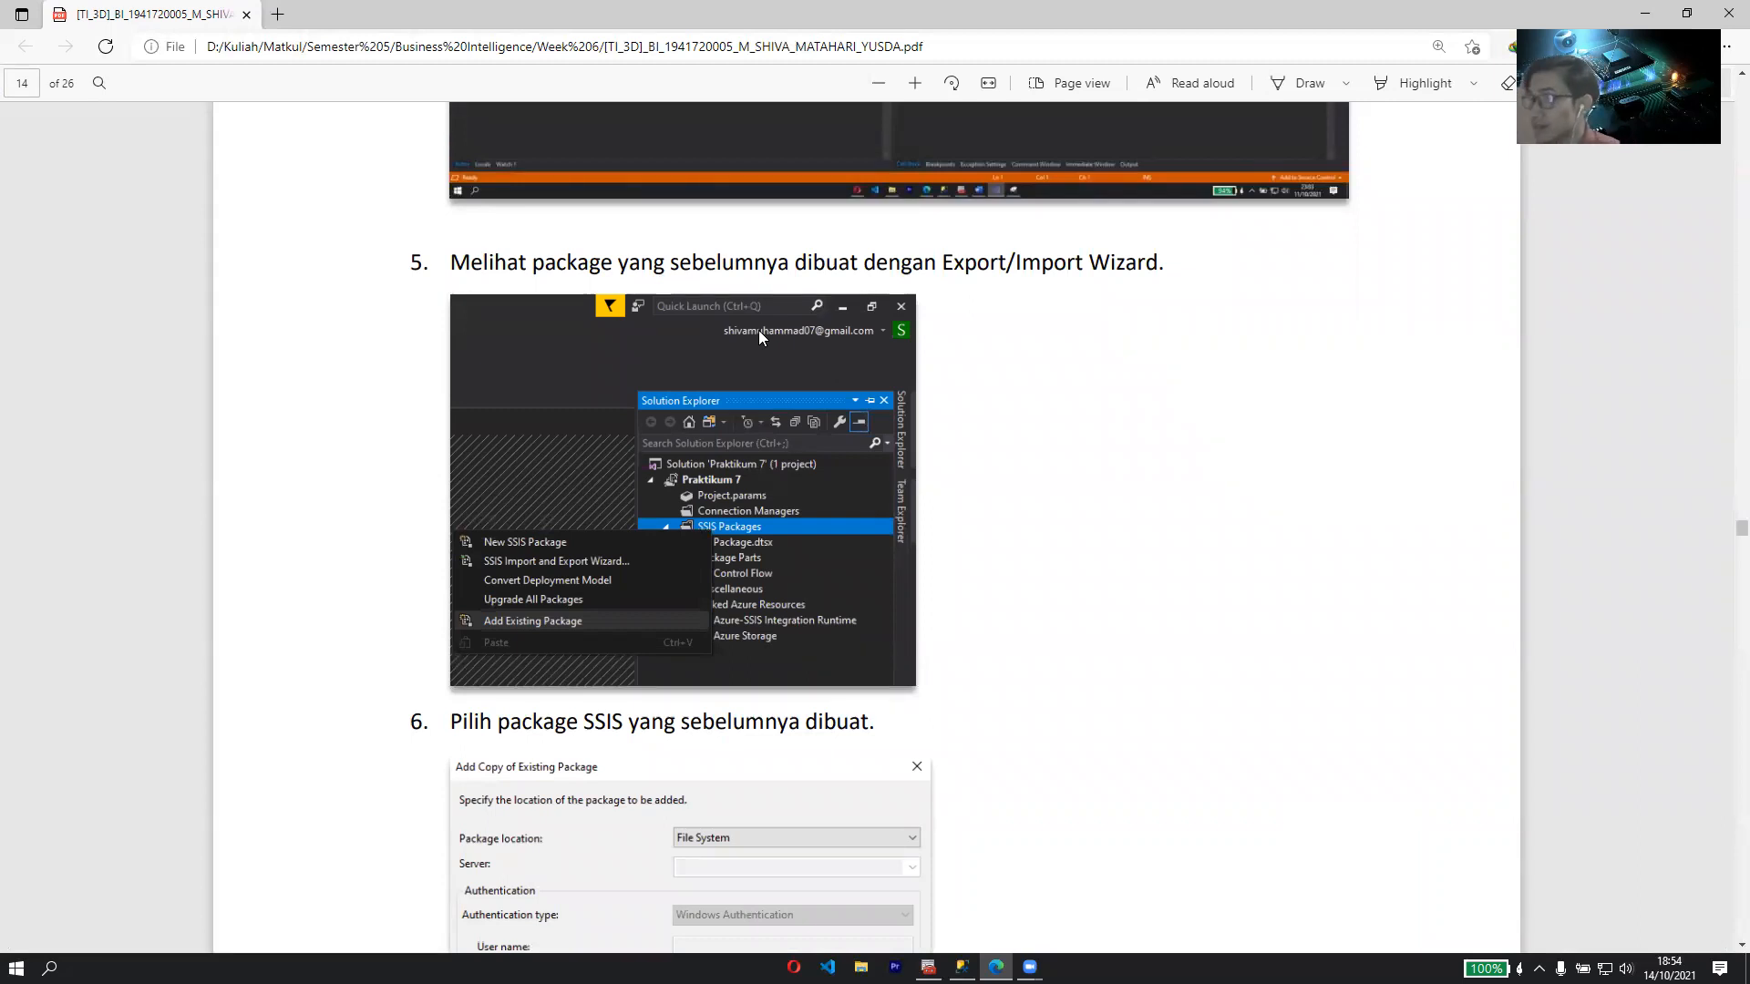
scroll(759, 330, "down", 2)
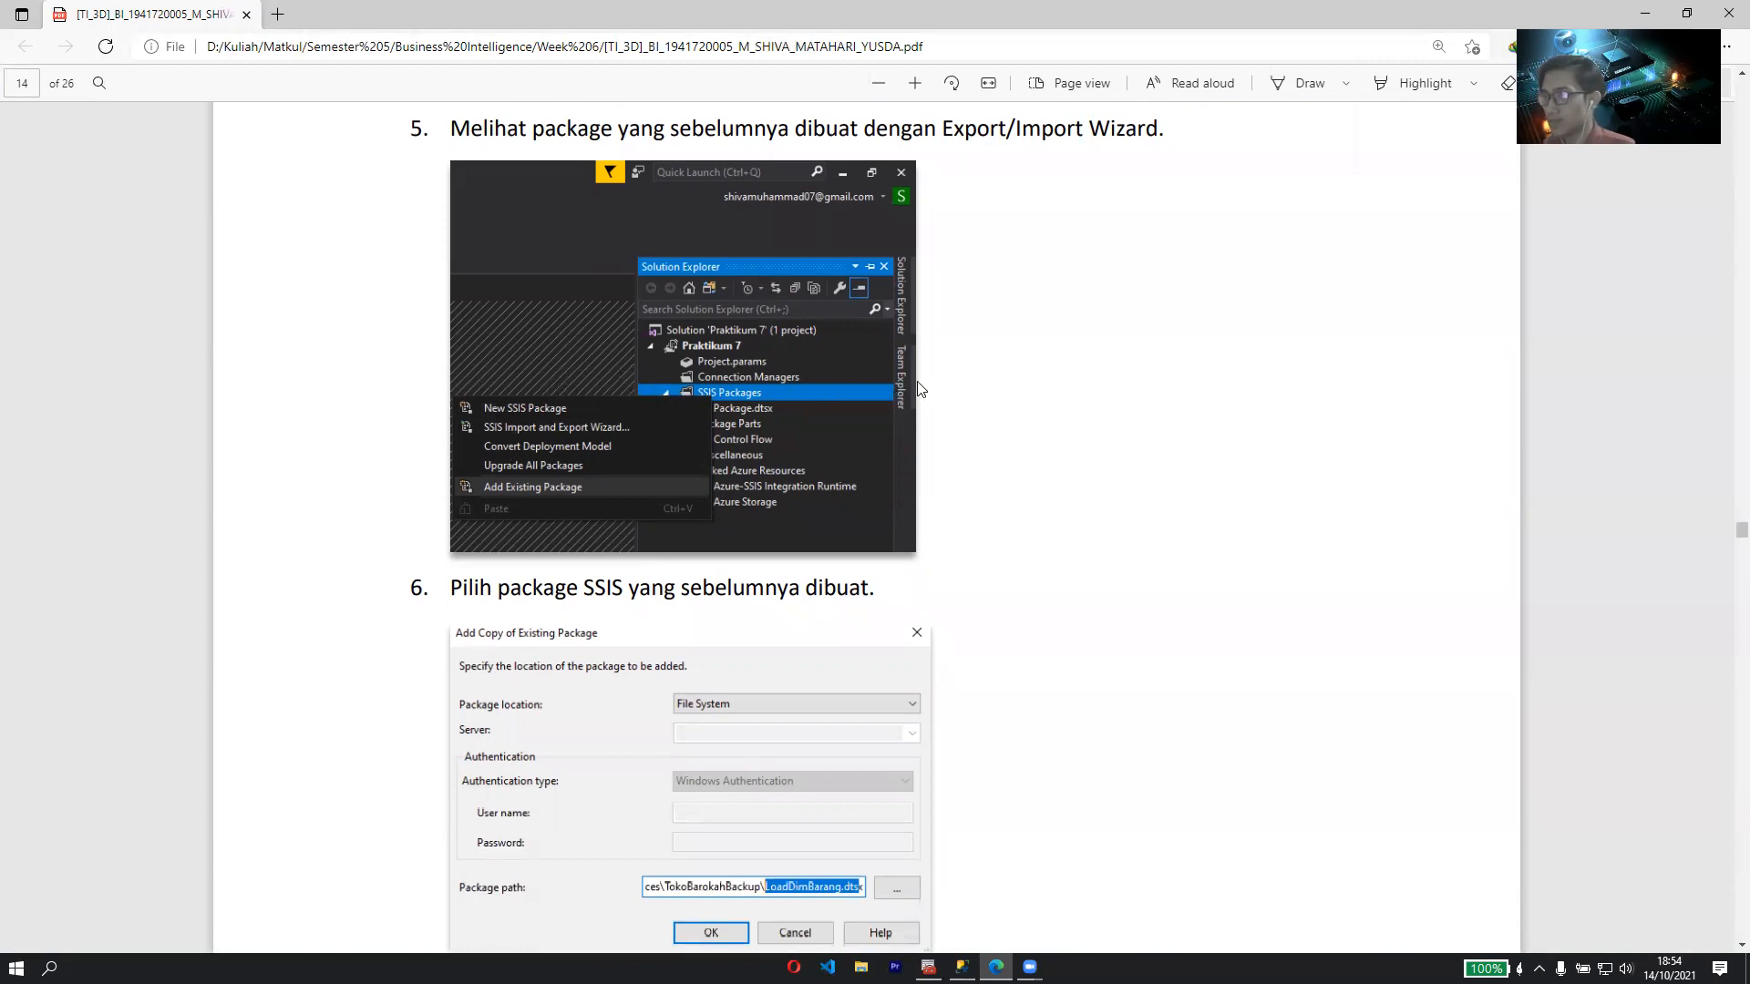
scroll(454, 374, "down", 2)
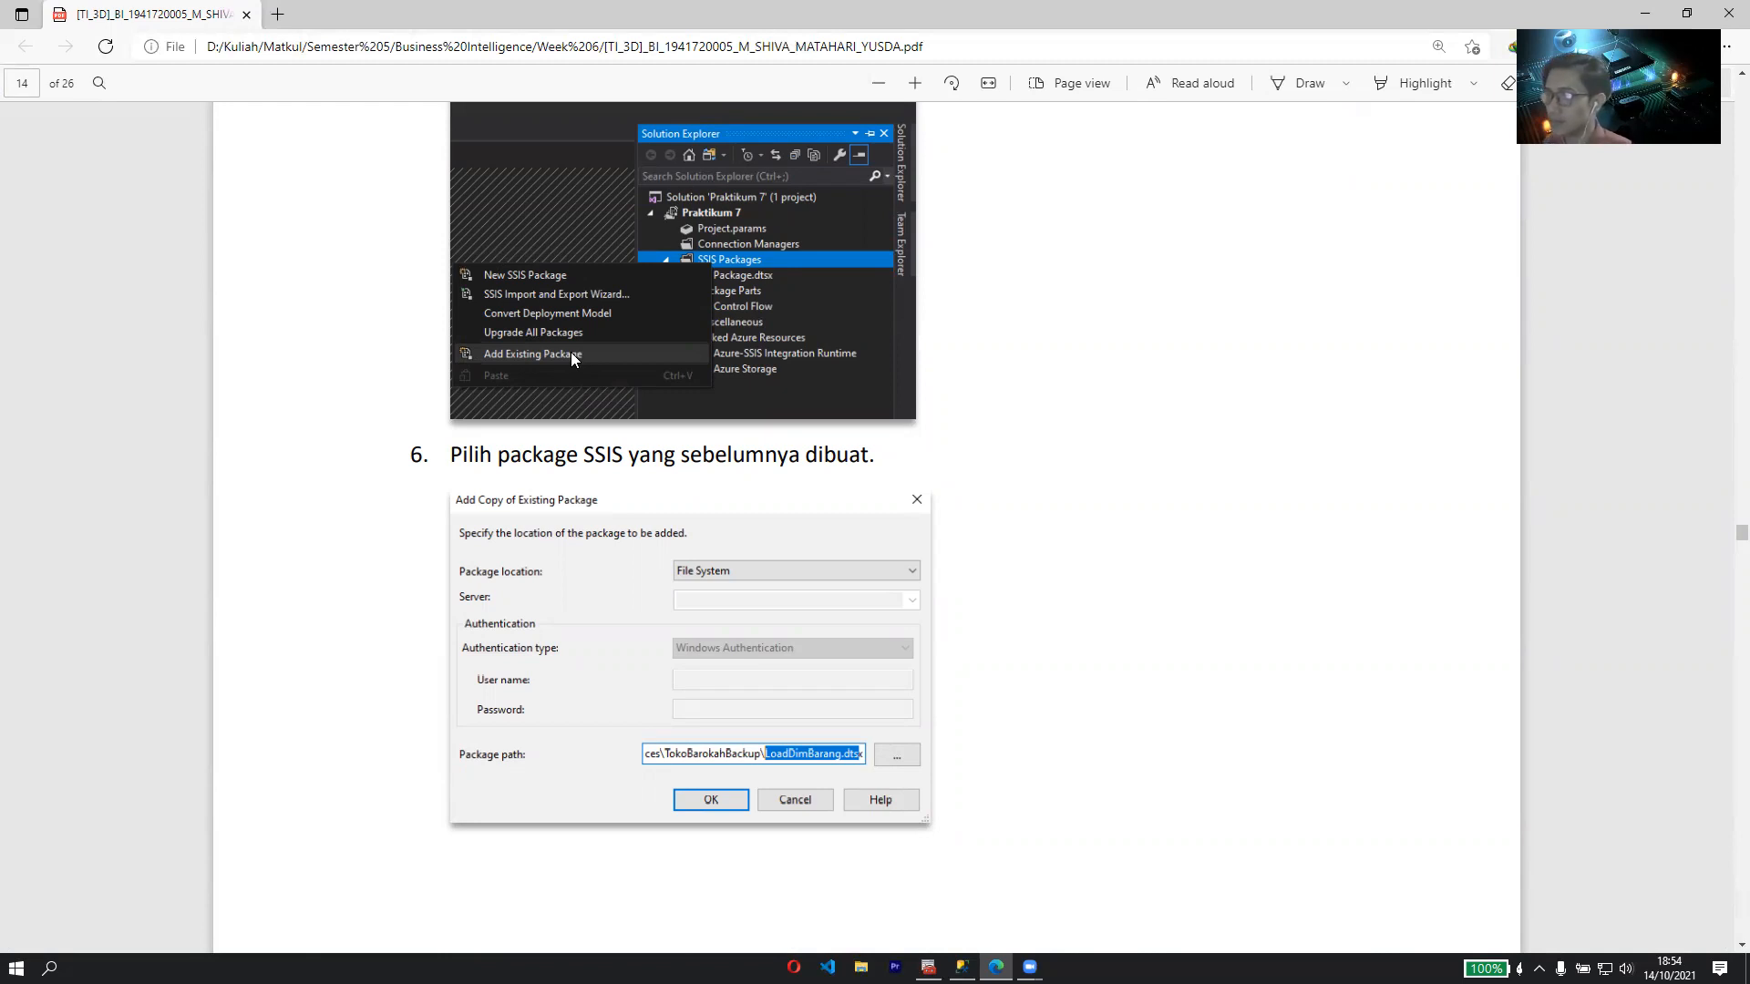
scroll(546, 368, "down", 3)
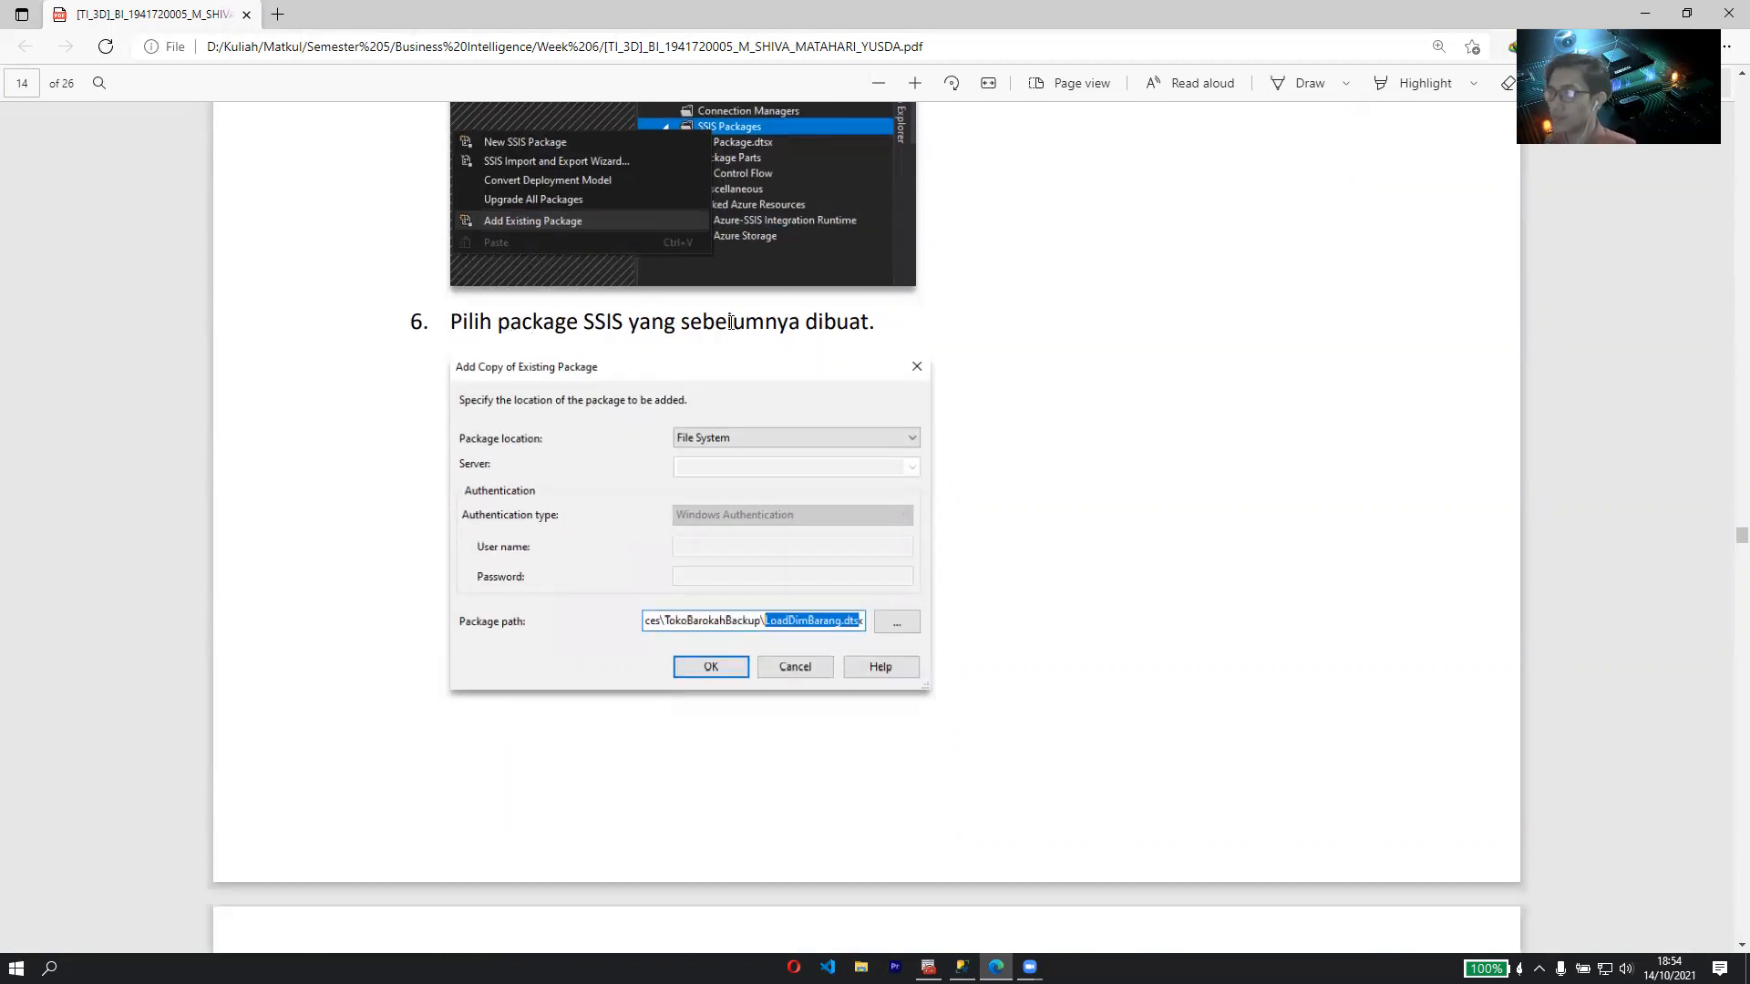
scroll(911, 314, "down", 6)
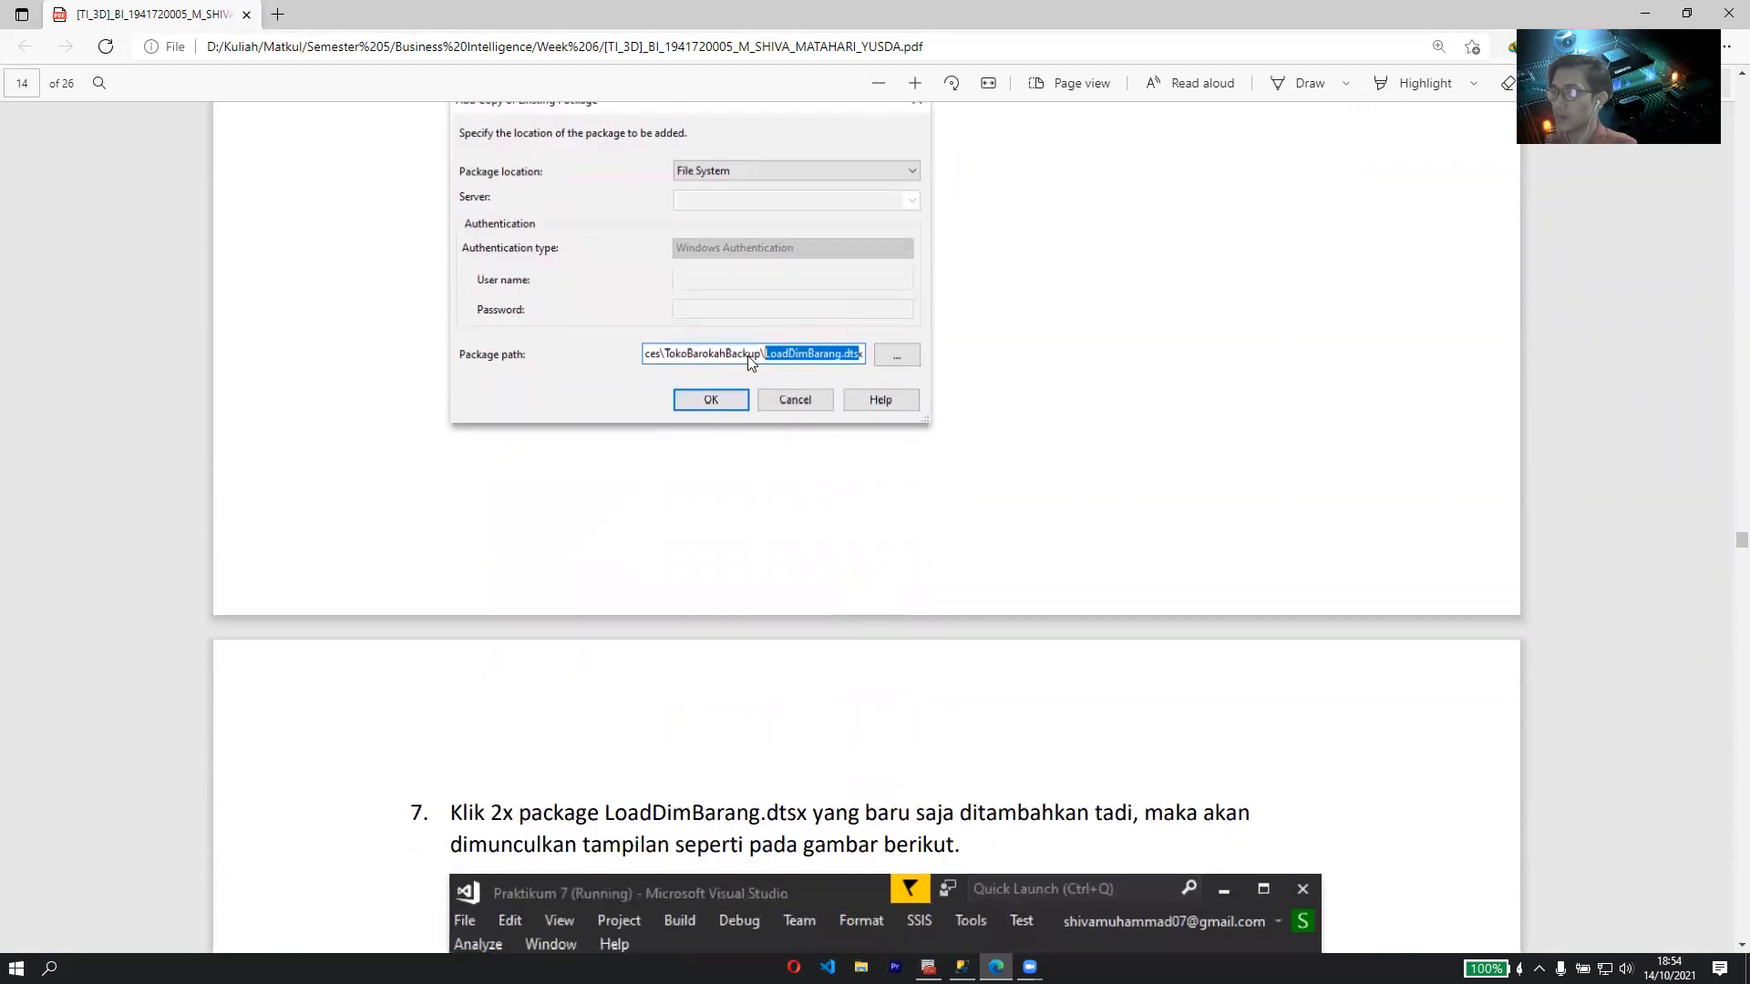
scroll(866, 528, "up", 15)
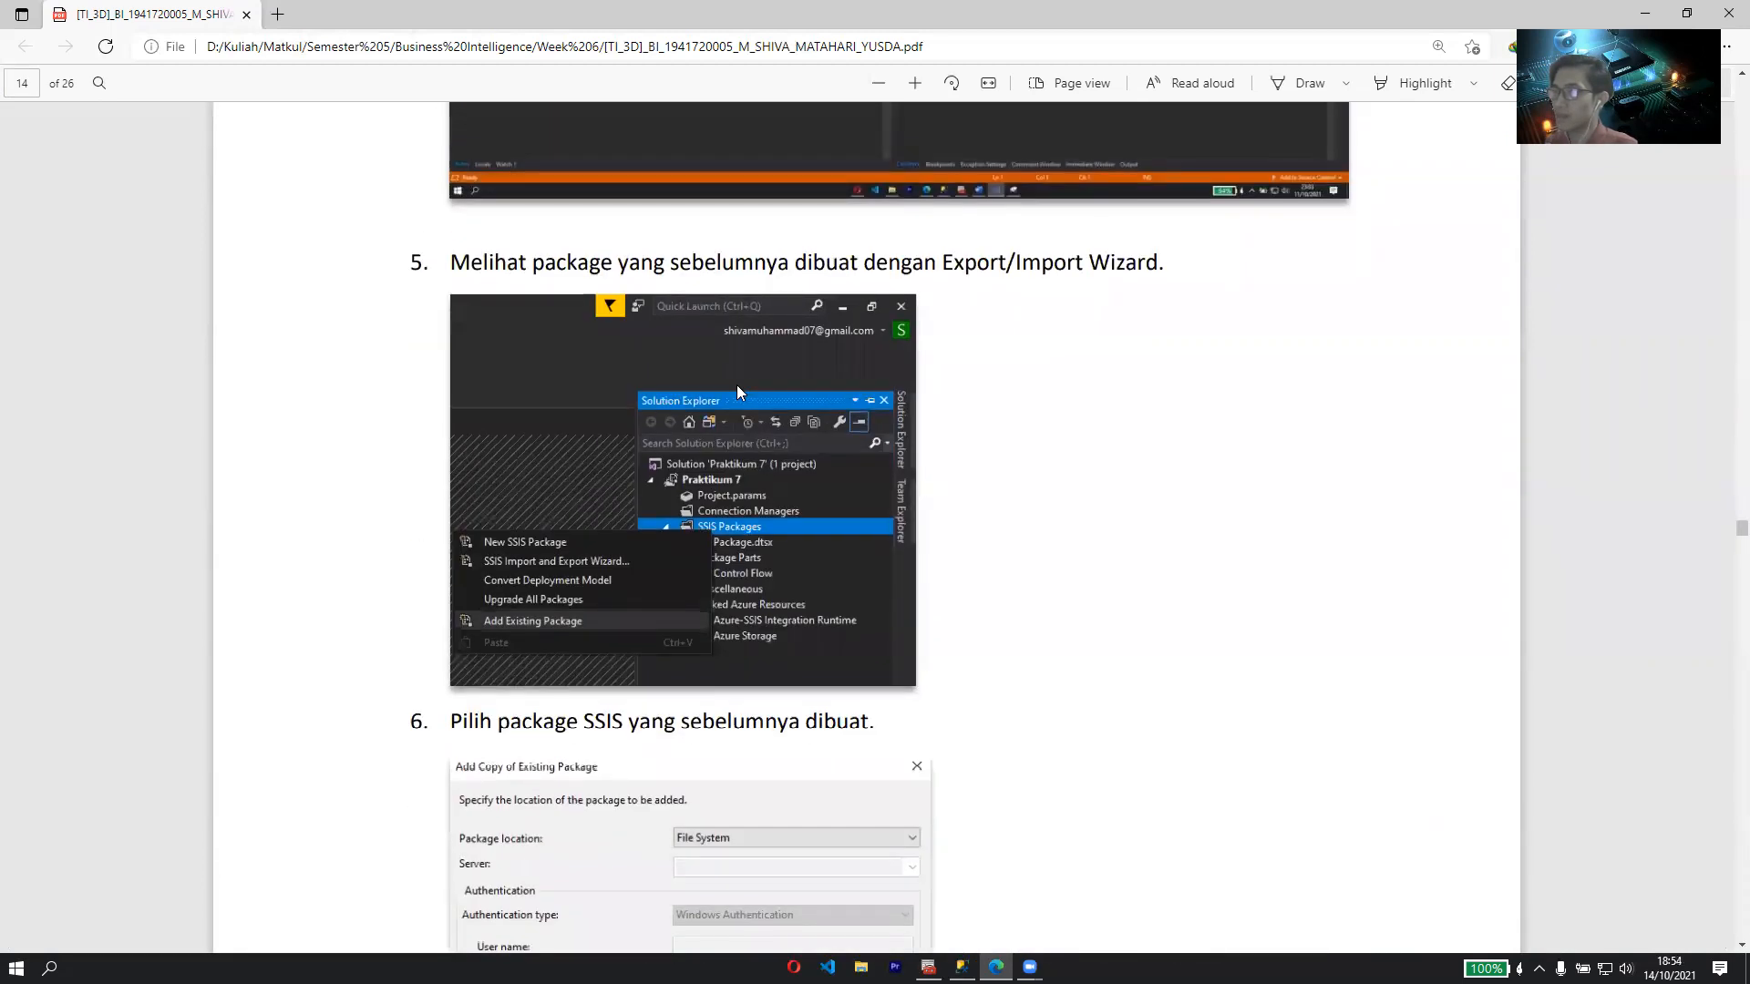
scroll(736, 384, "down", 15)
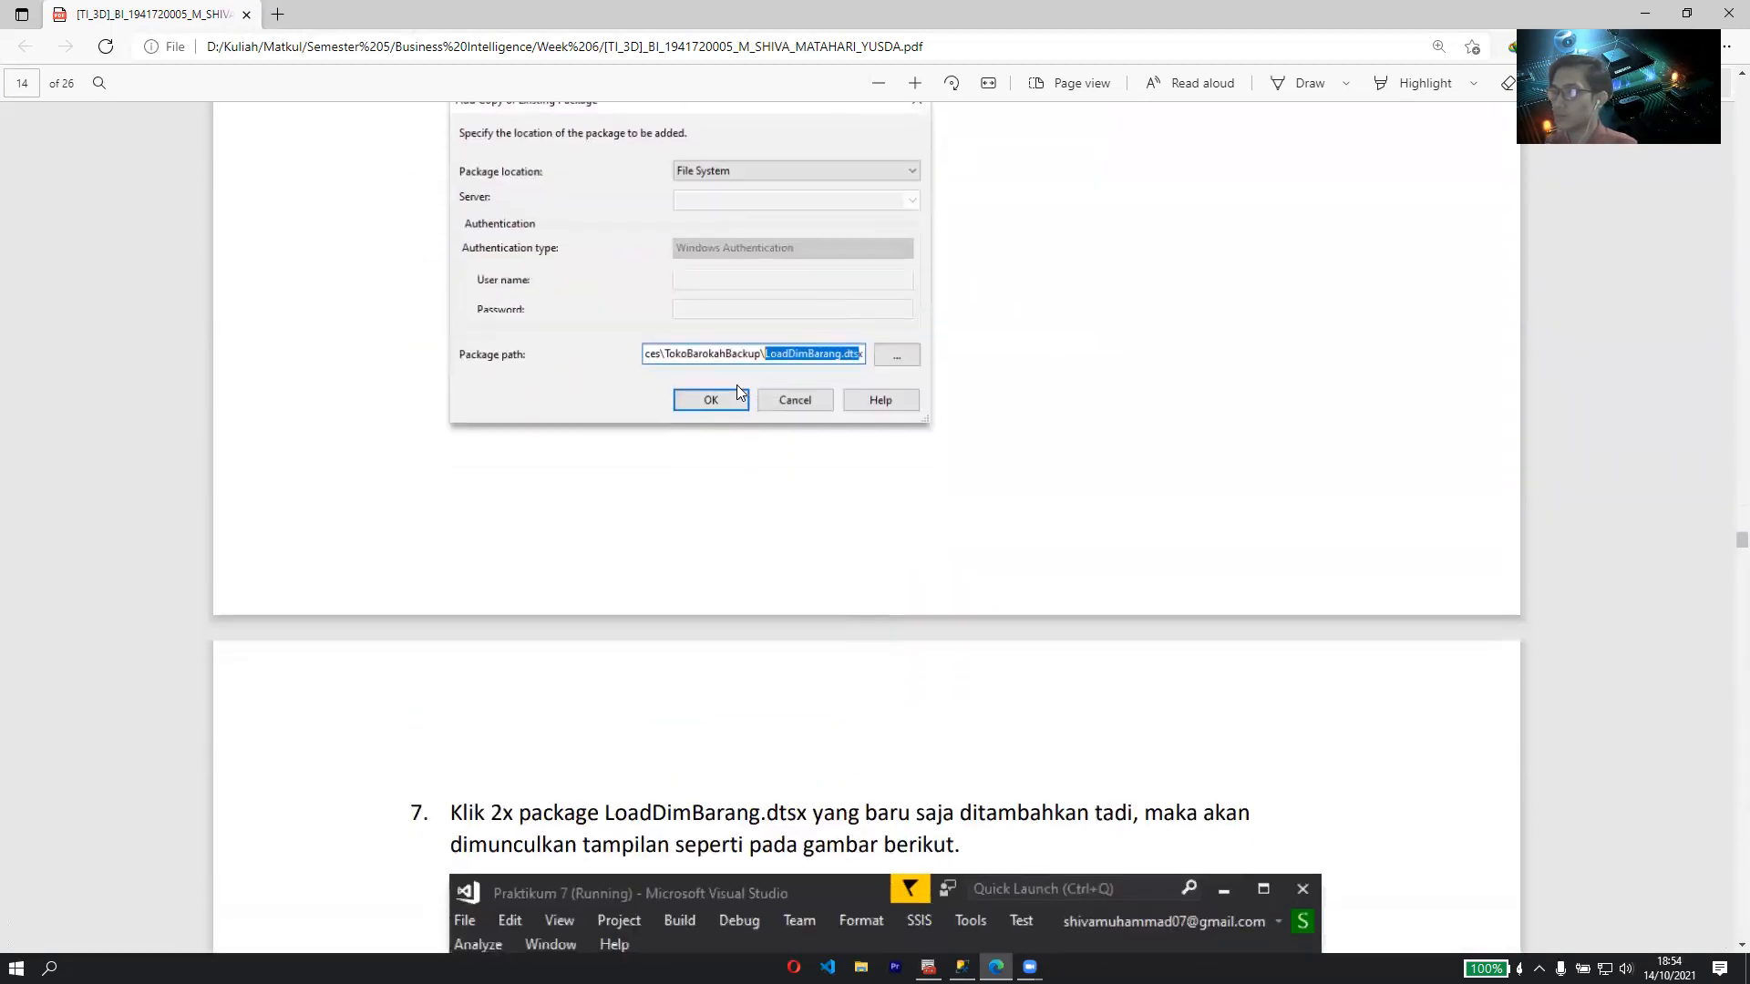
- Examine item 7 on opening the added LoadDimBarang.dtsx package and its control flow
scroll(736, 385, "down", 6)
scroll(736, 388, "up", 5)
scroll(646, 386, "down", 2)
scroll(772, 281, "up", 1)
scroll(786, 313, "down", 4)
scroll(856, 305, "down", 1)
scroll(840, 300, "up", 5)
scroll(687, 354, "down", 3)
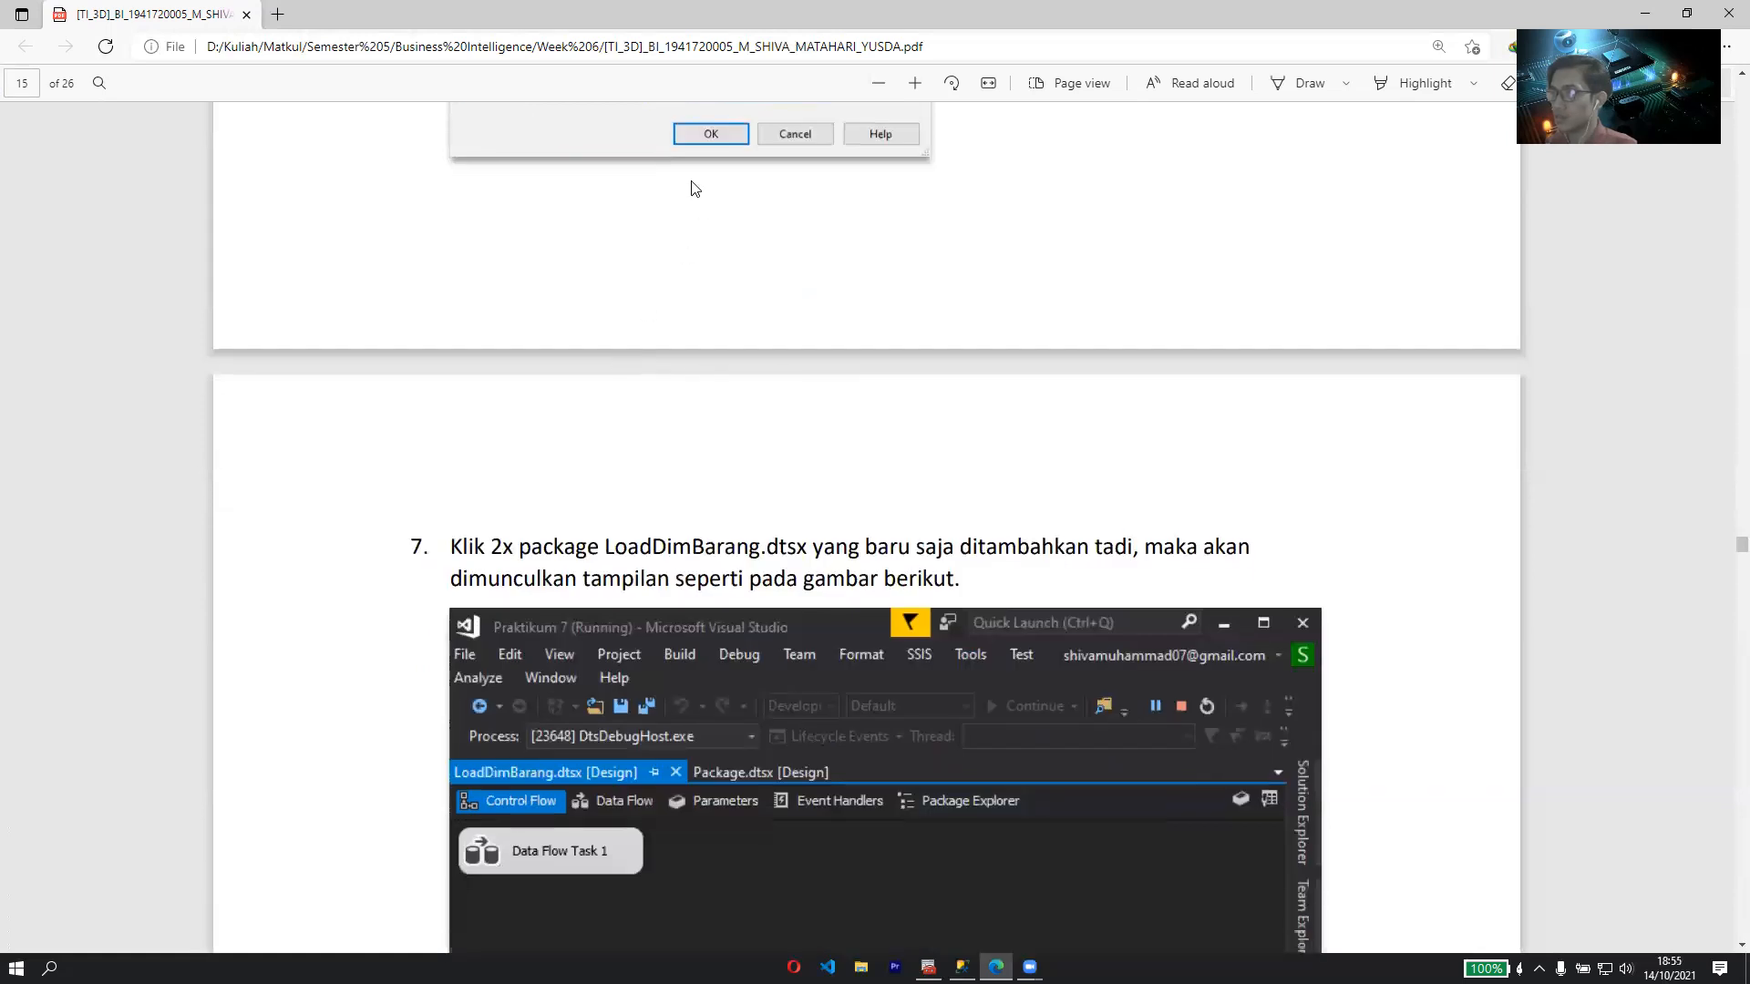
scroll(656, 203, "down", 2)
scroll(642, 227, "down", 3)
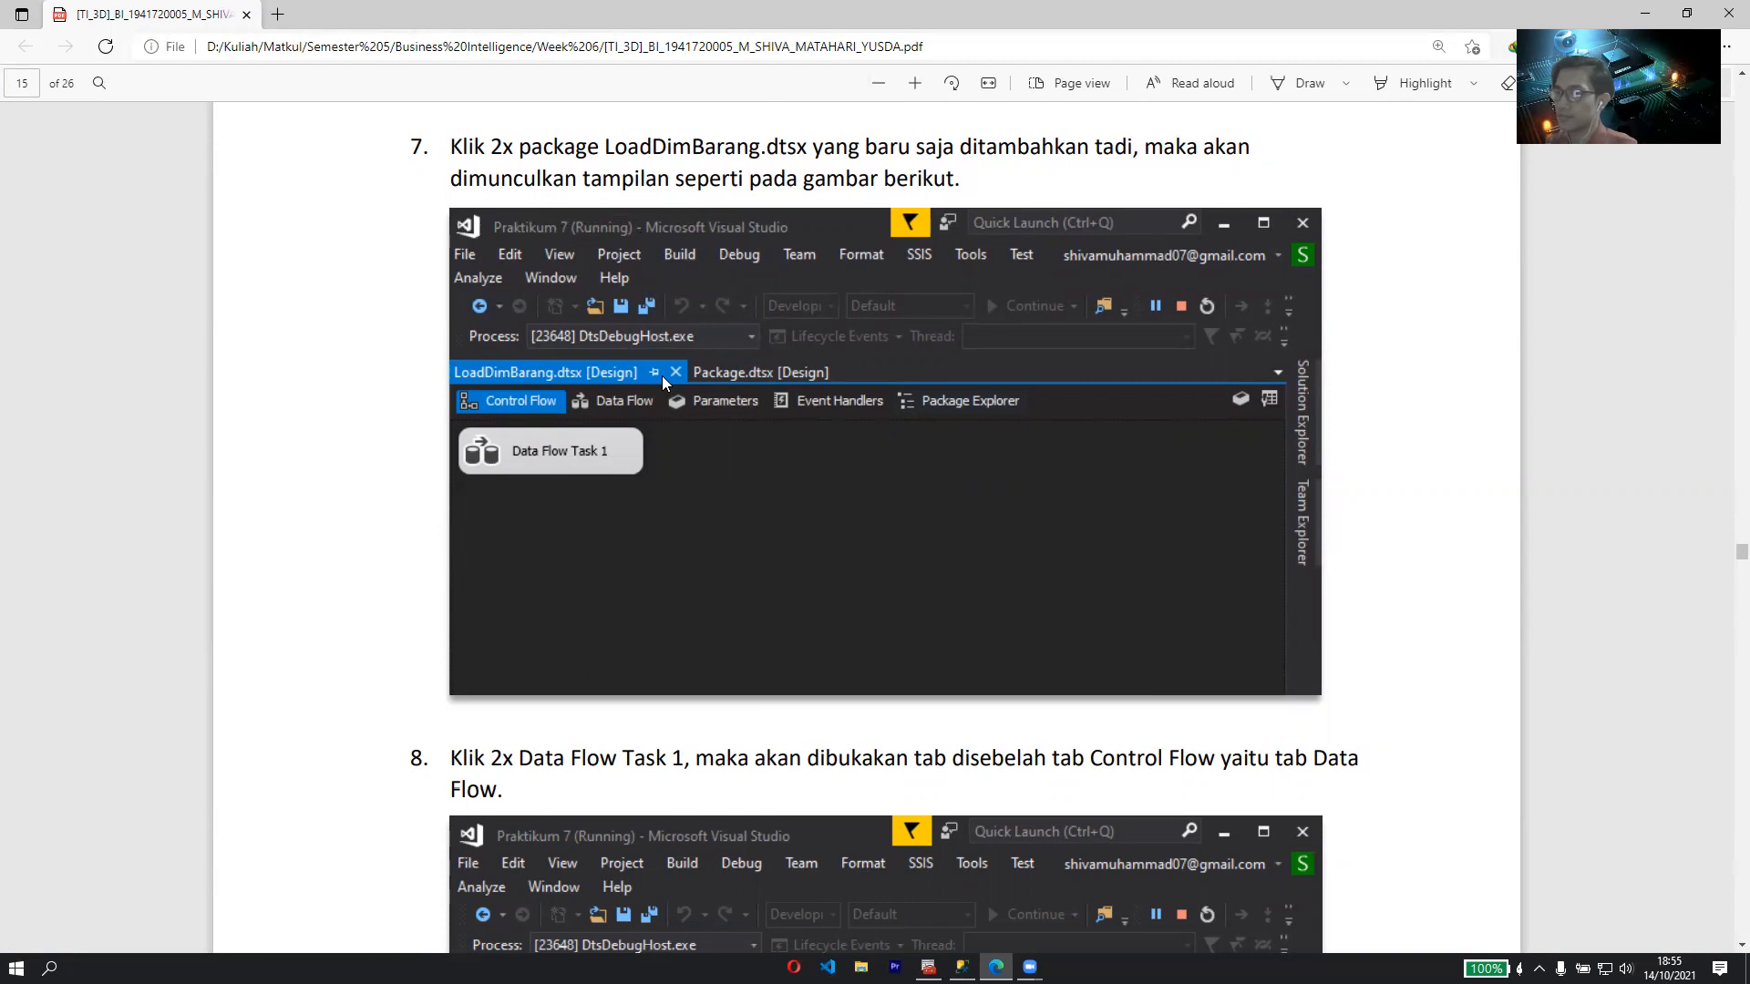
- Examine item 8 on opening Data Flow Task 1, with its barang_toko_barokah_csv source and DimBarang destination
scroll(446, 412, "down", 4)
scroll(455, 410, "down", 1)
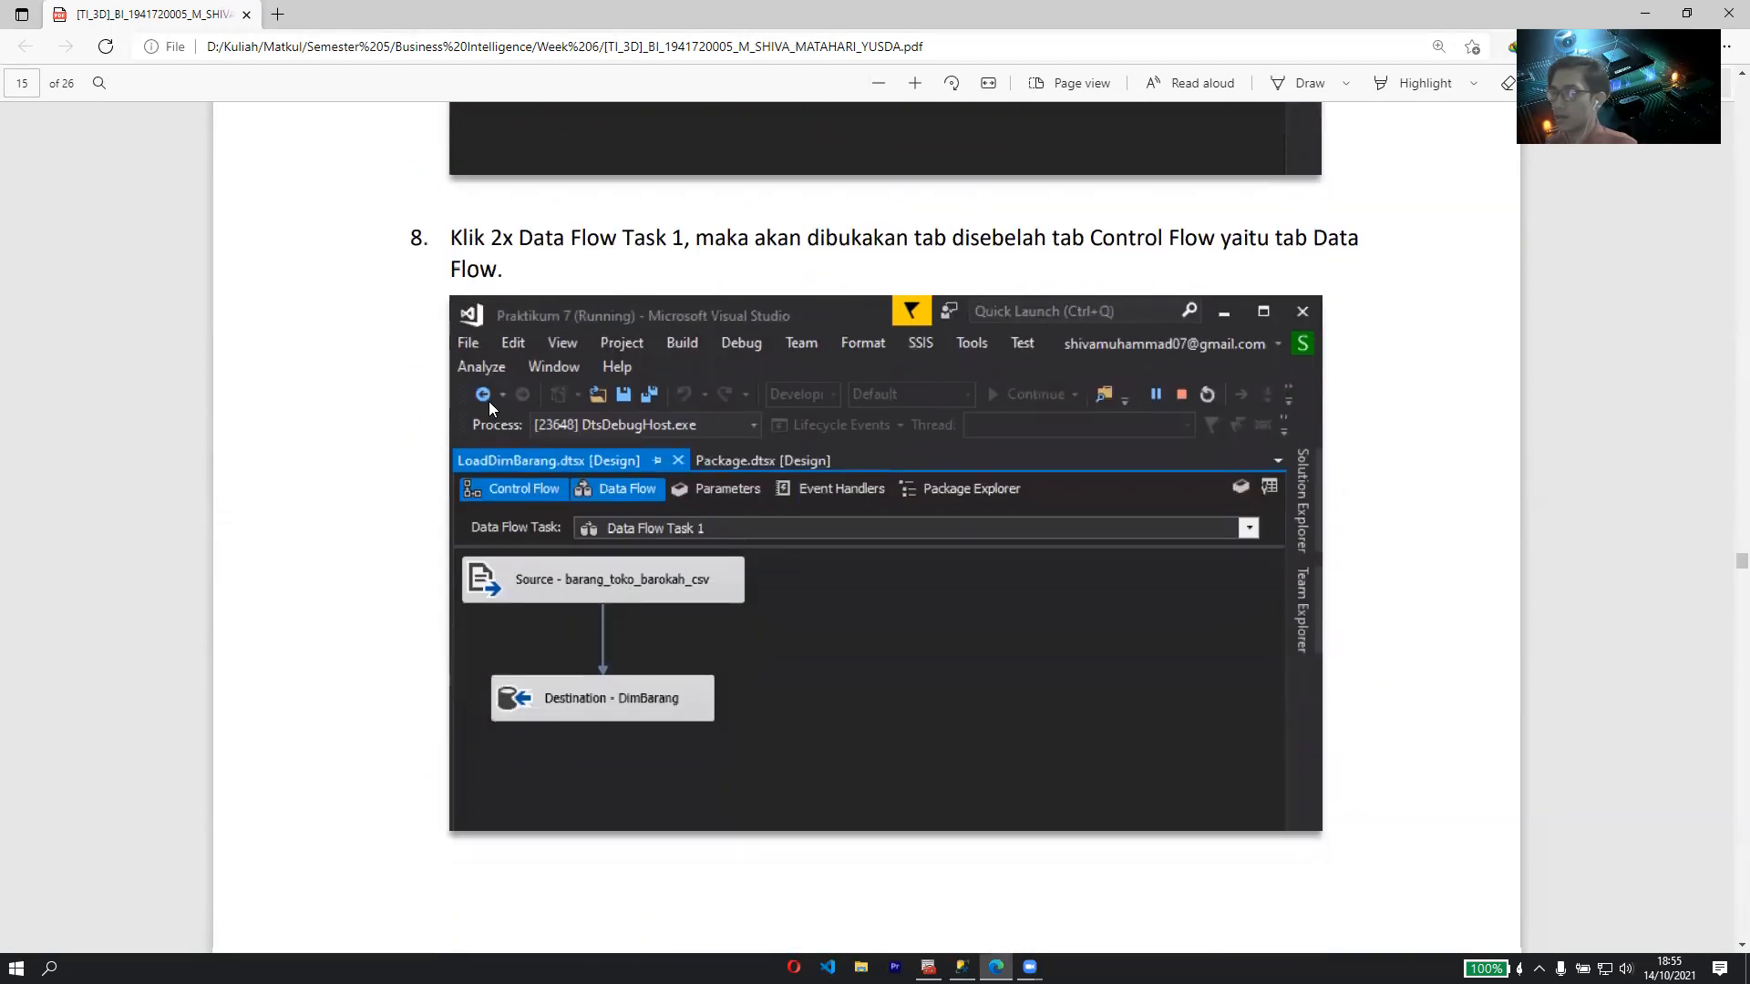
scroll(547, 336, "up", 3)
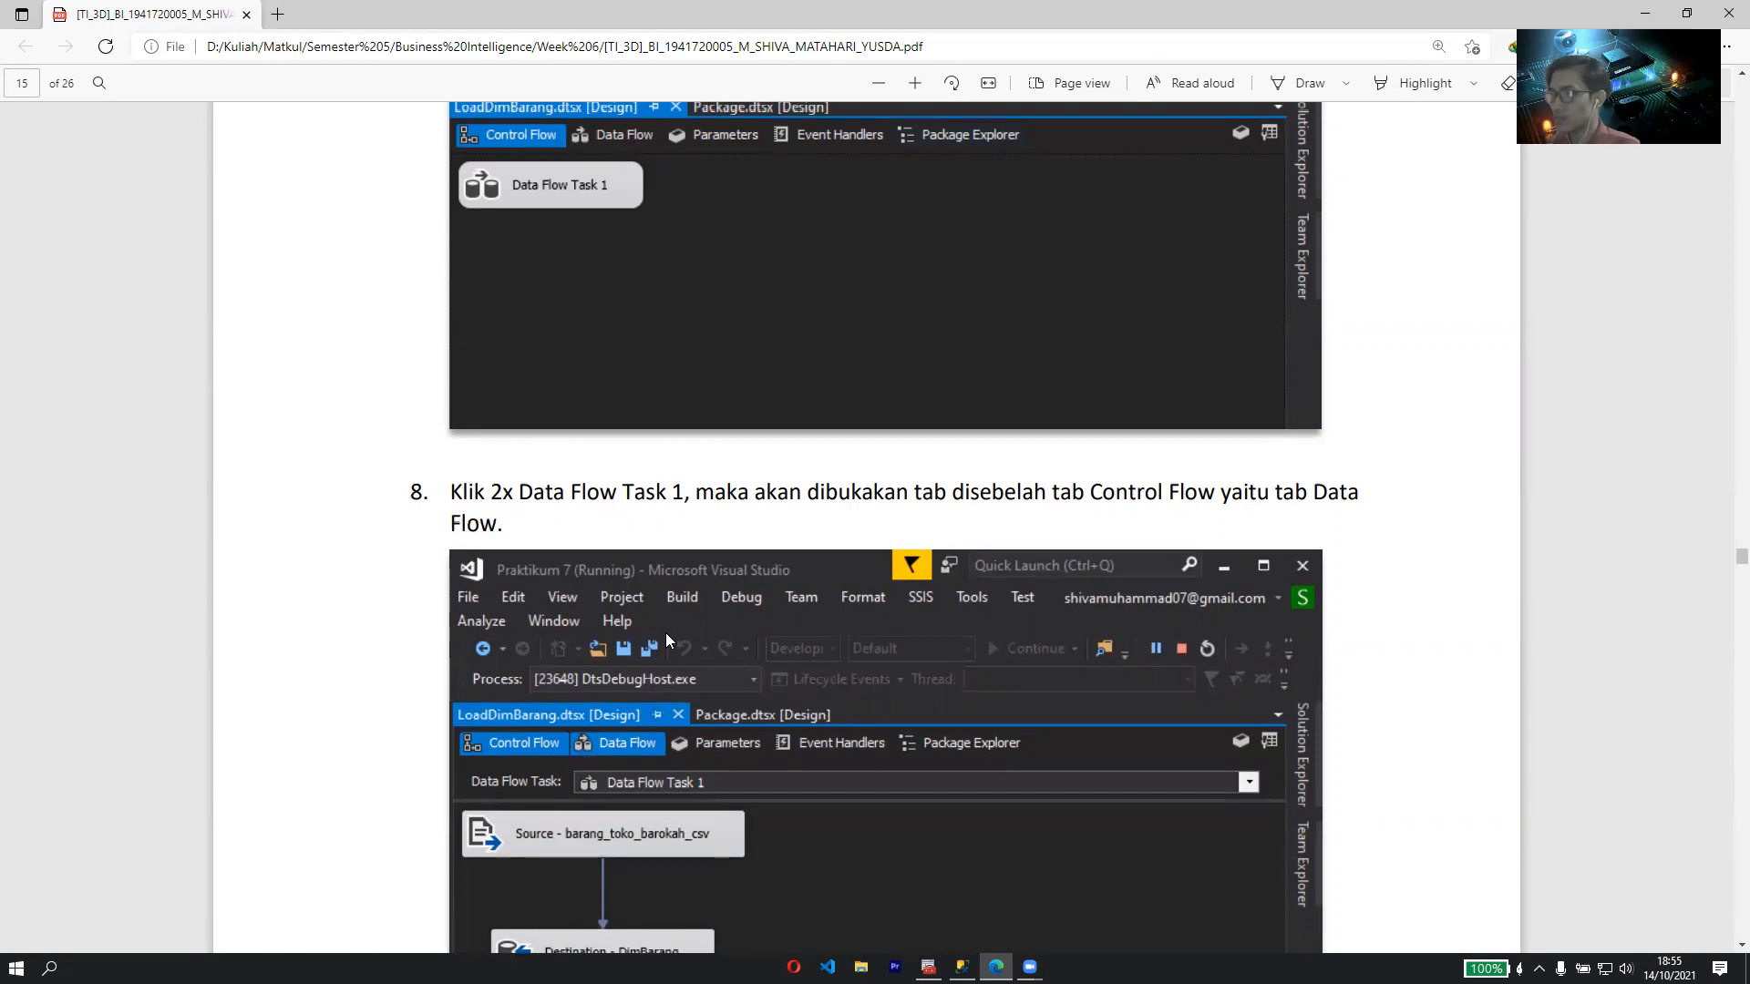
scroll(581, 710, "down", 3)
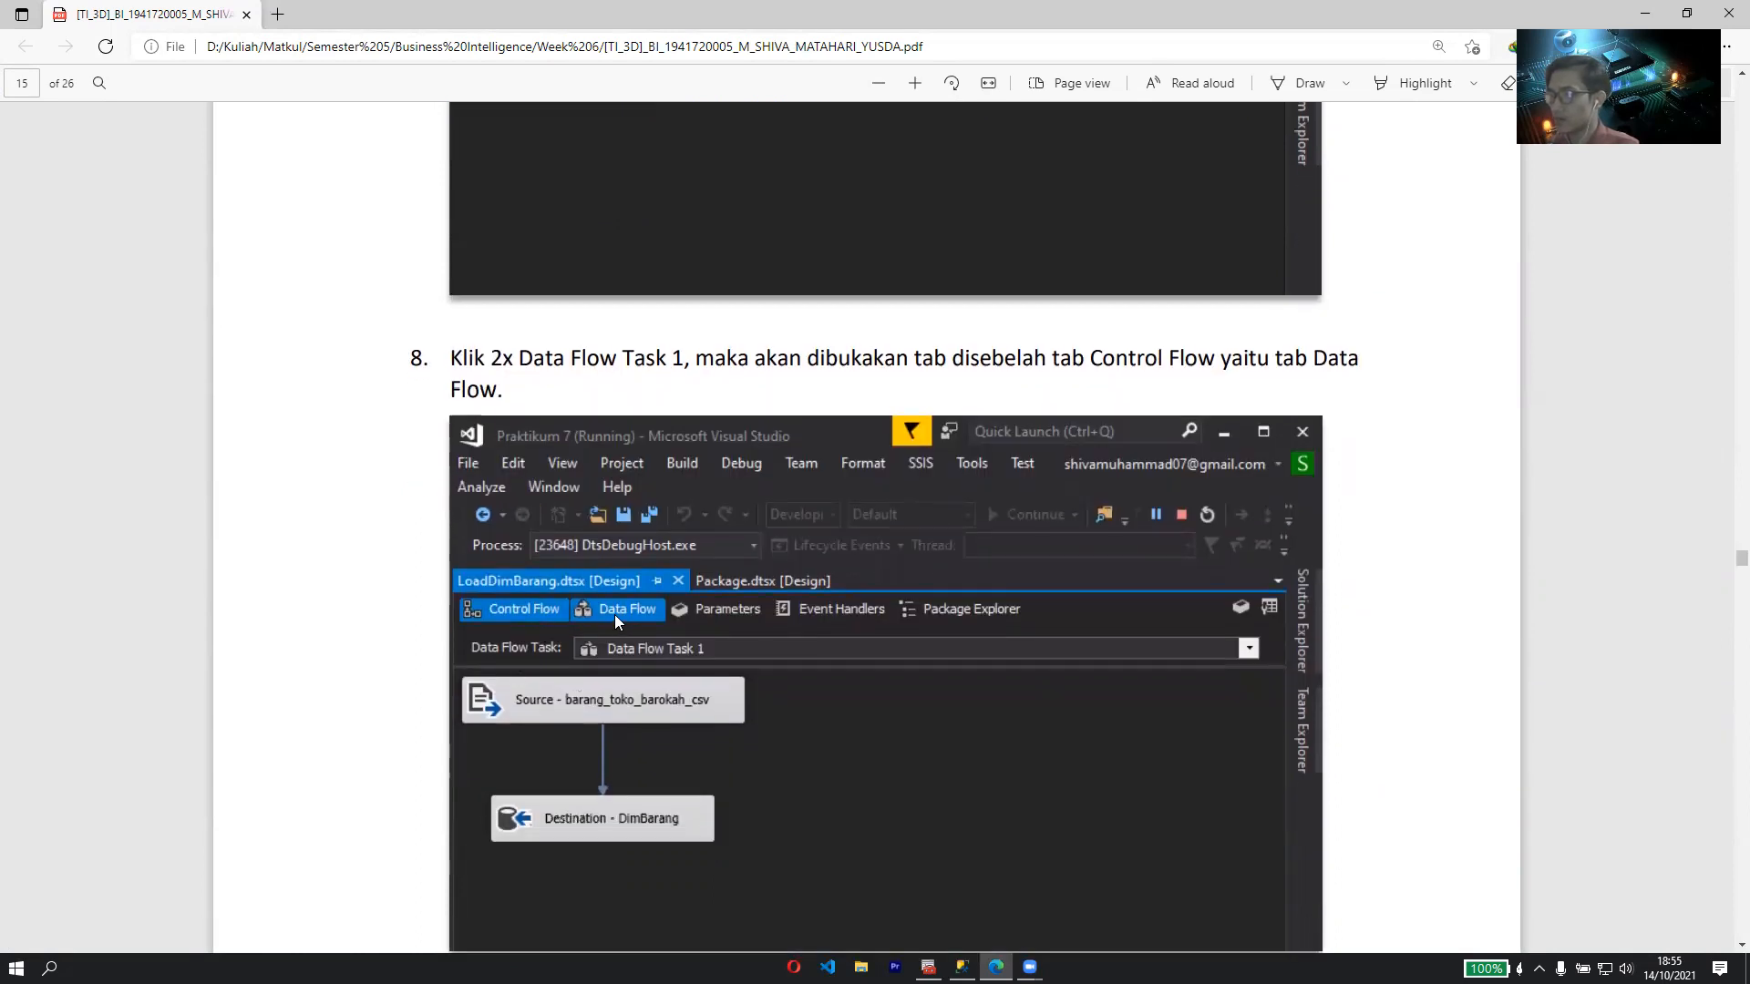
scroll(605, 601, "down", 6)
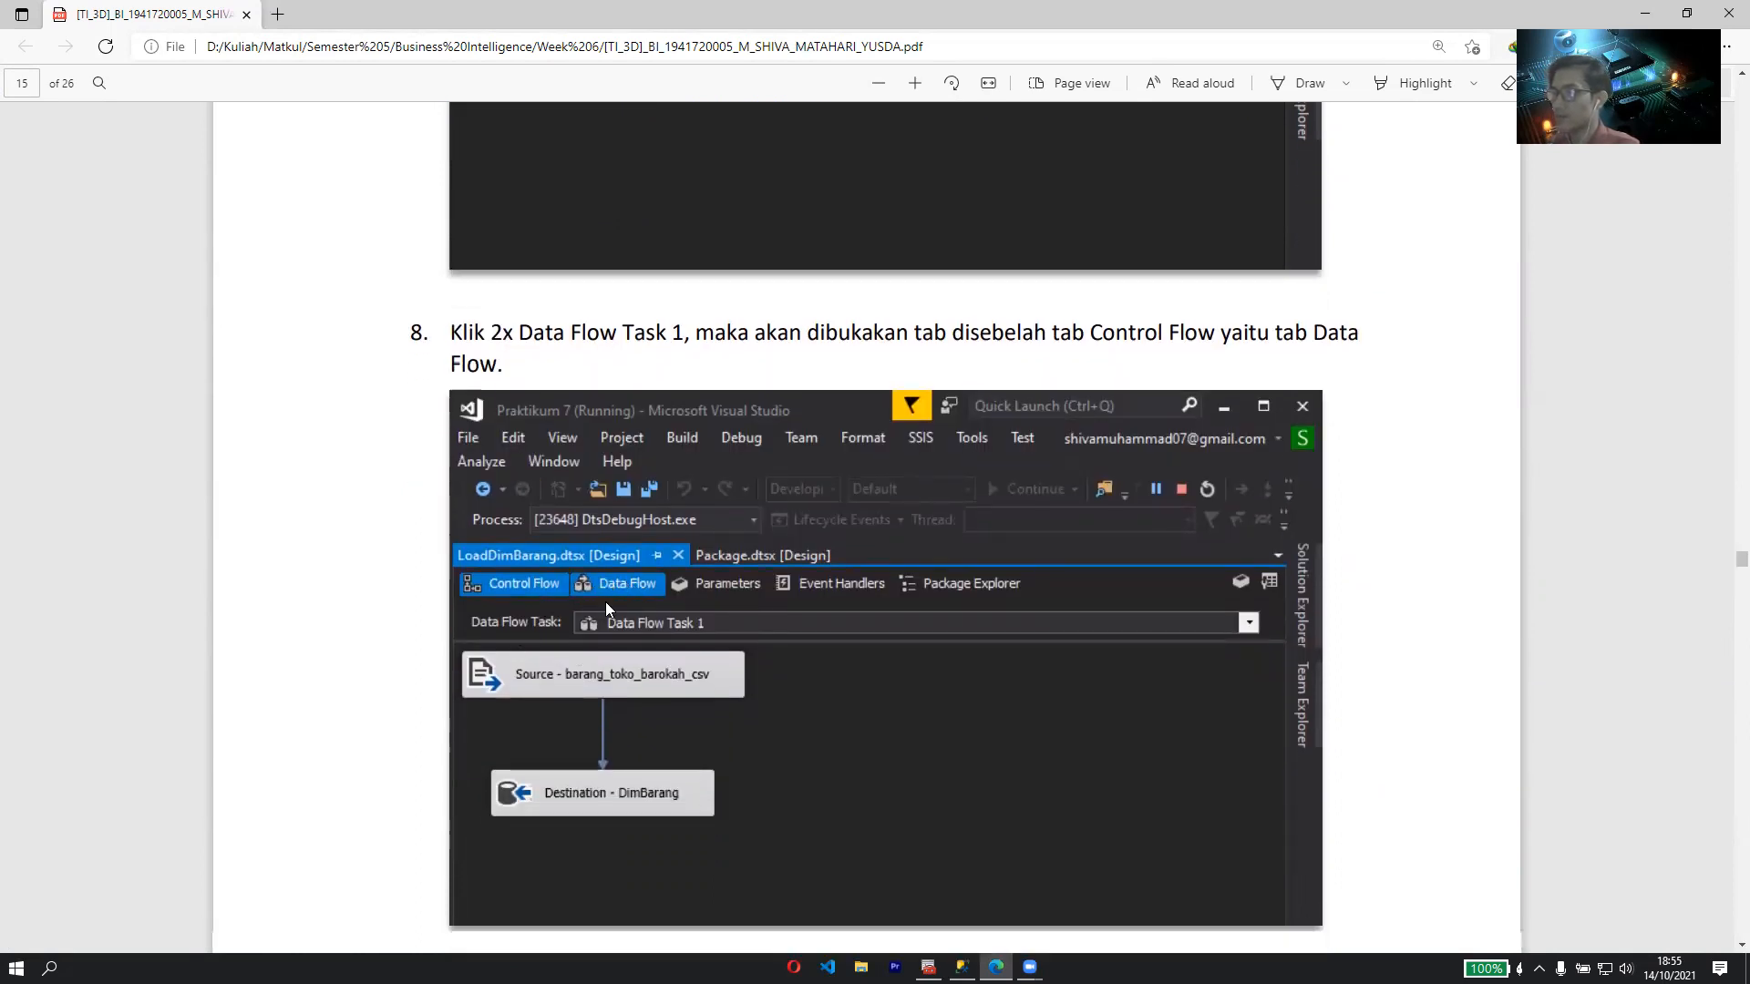
scroll(583, 654, "up", 3)
scroll(621, 709, "down", 5)
scroll(622, 709, "up", 5)
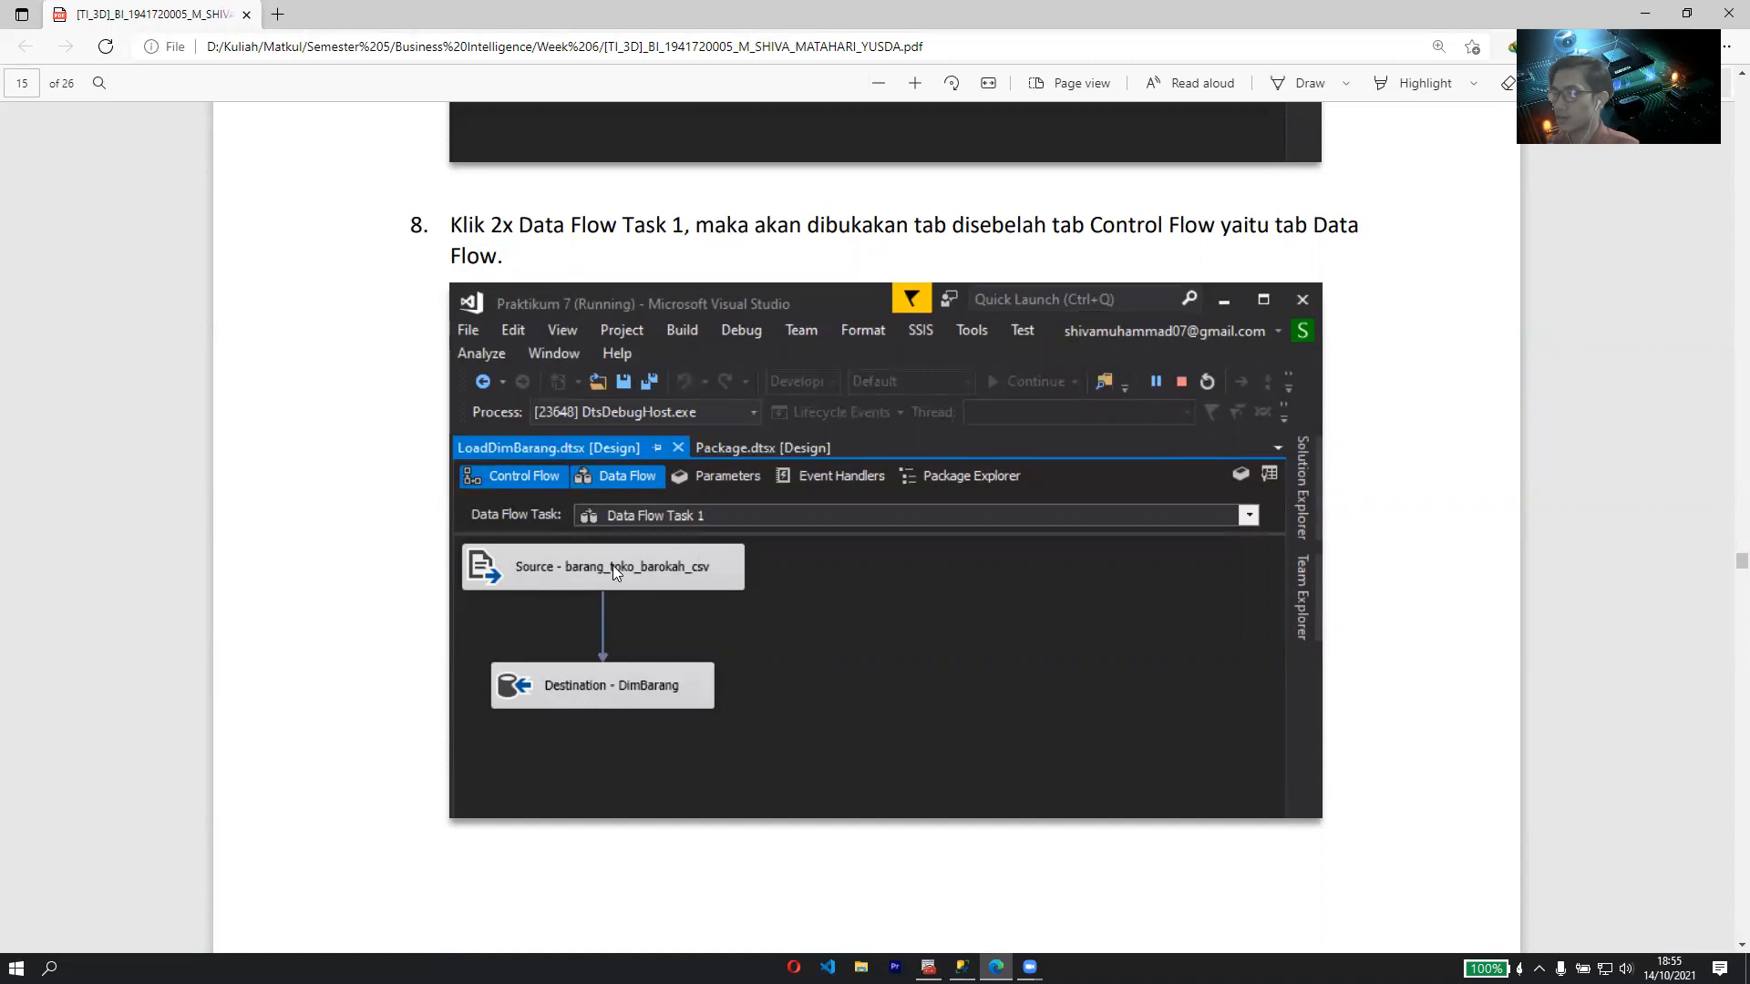
scroll(433, 601, "down", 3)
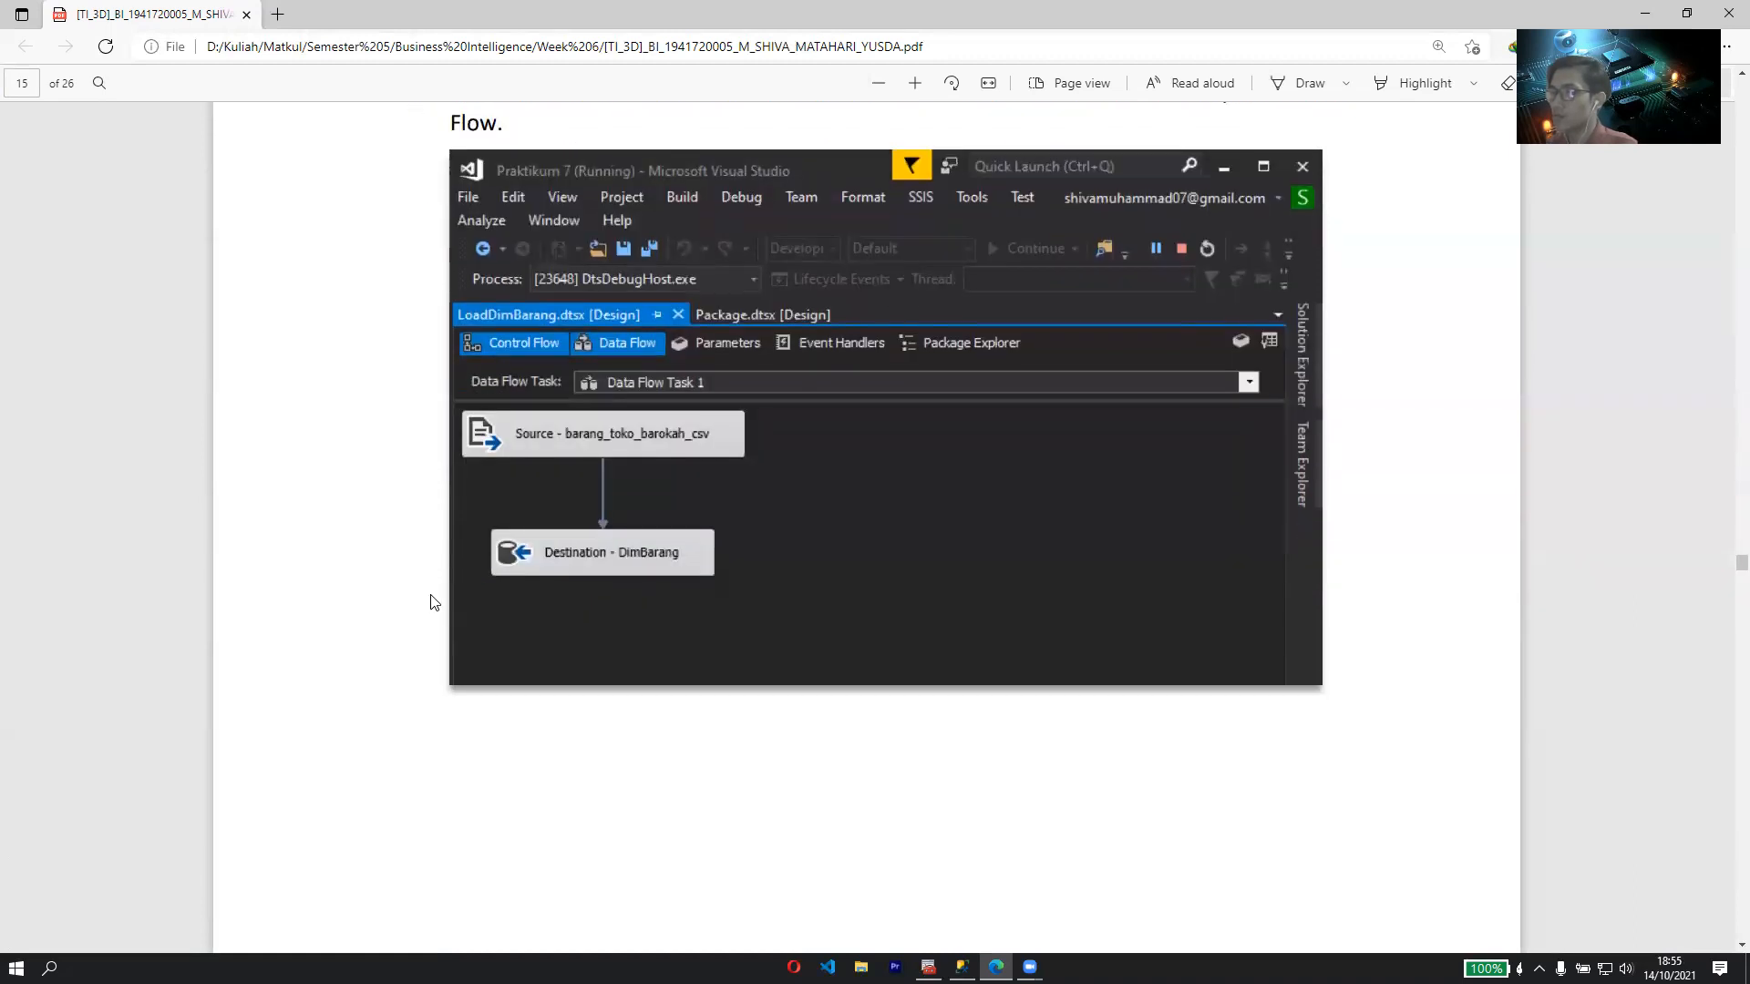
- Examine item 9 on emptying the DimBarang table and running the LoadDimBarang package
scroll(665, 547, "down", 15)
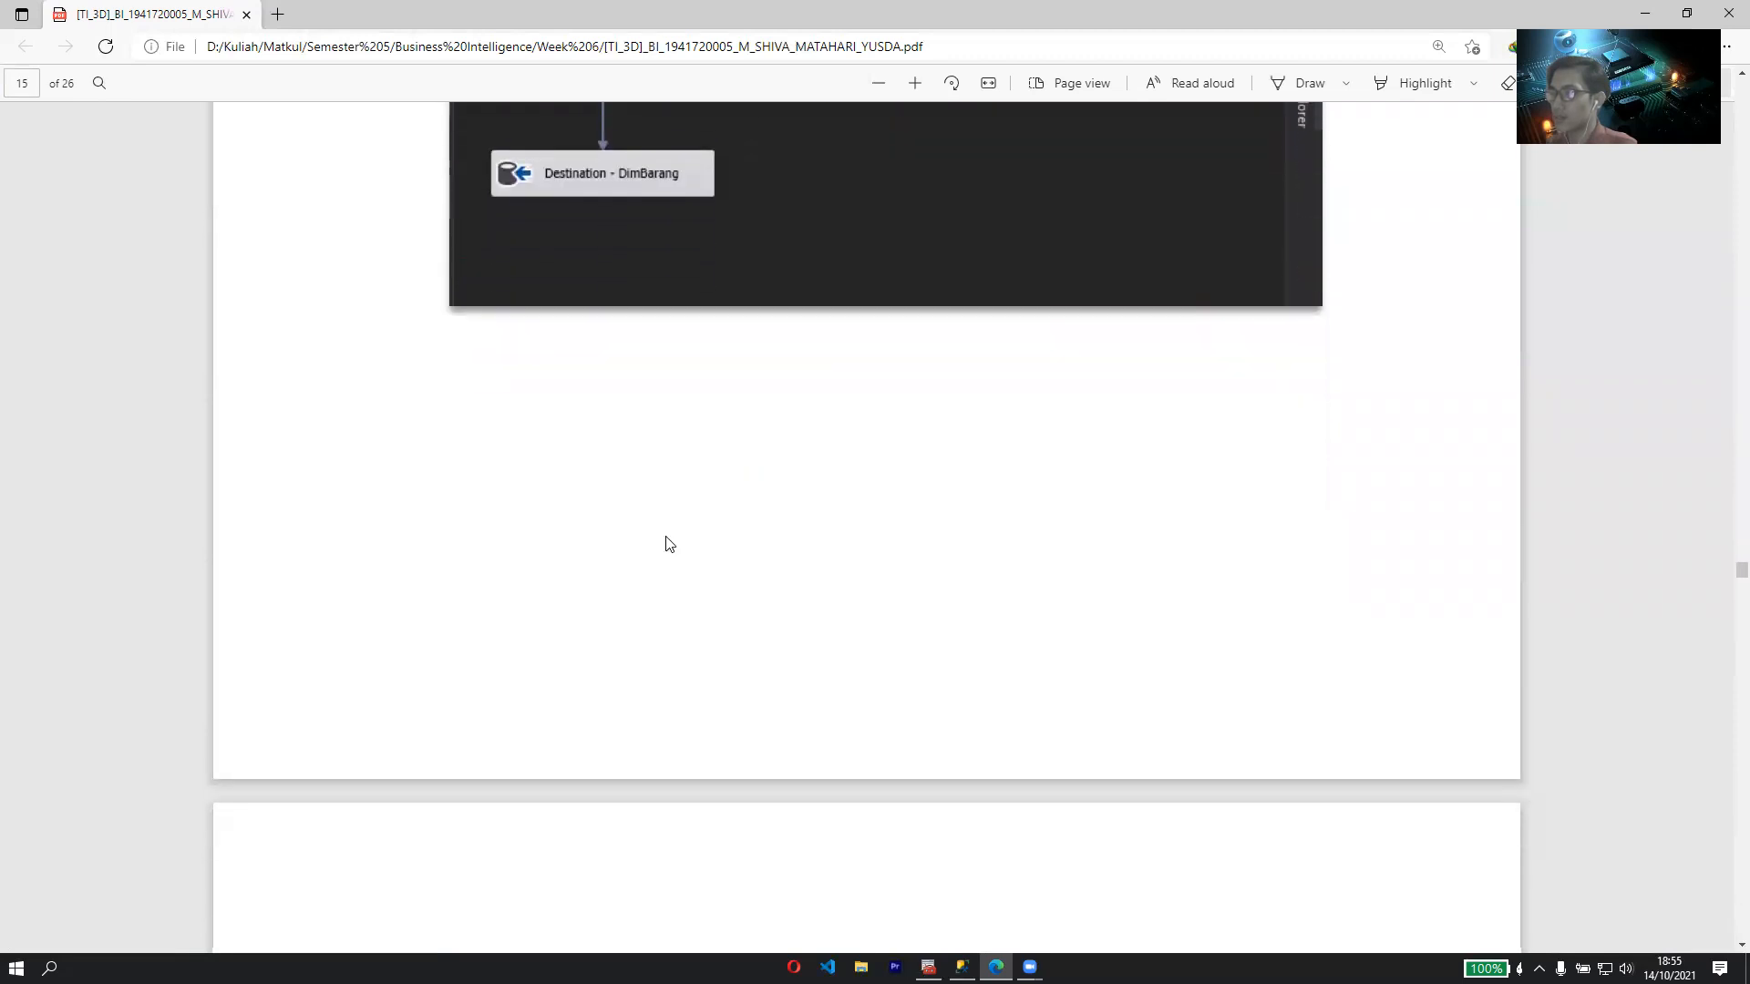
scroll(666, 543, "down", 5)
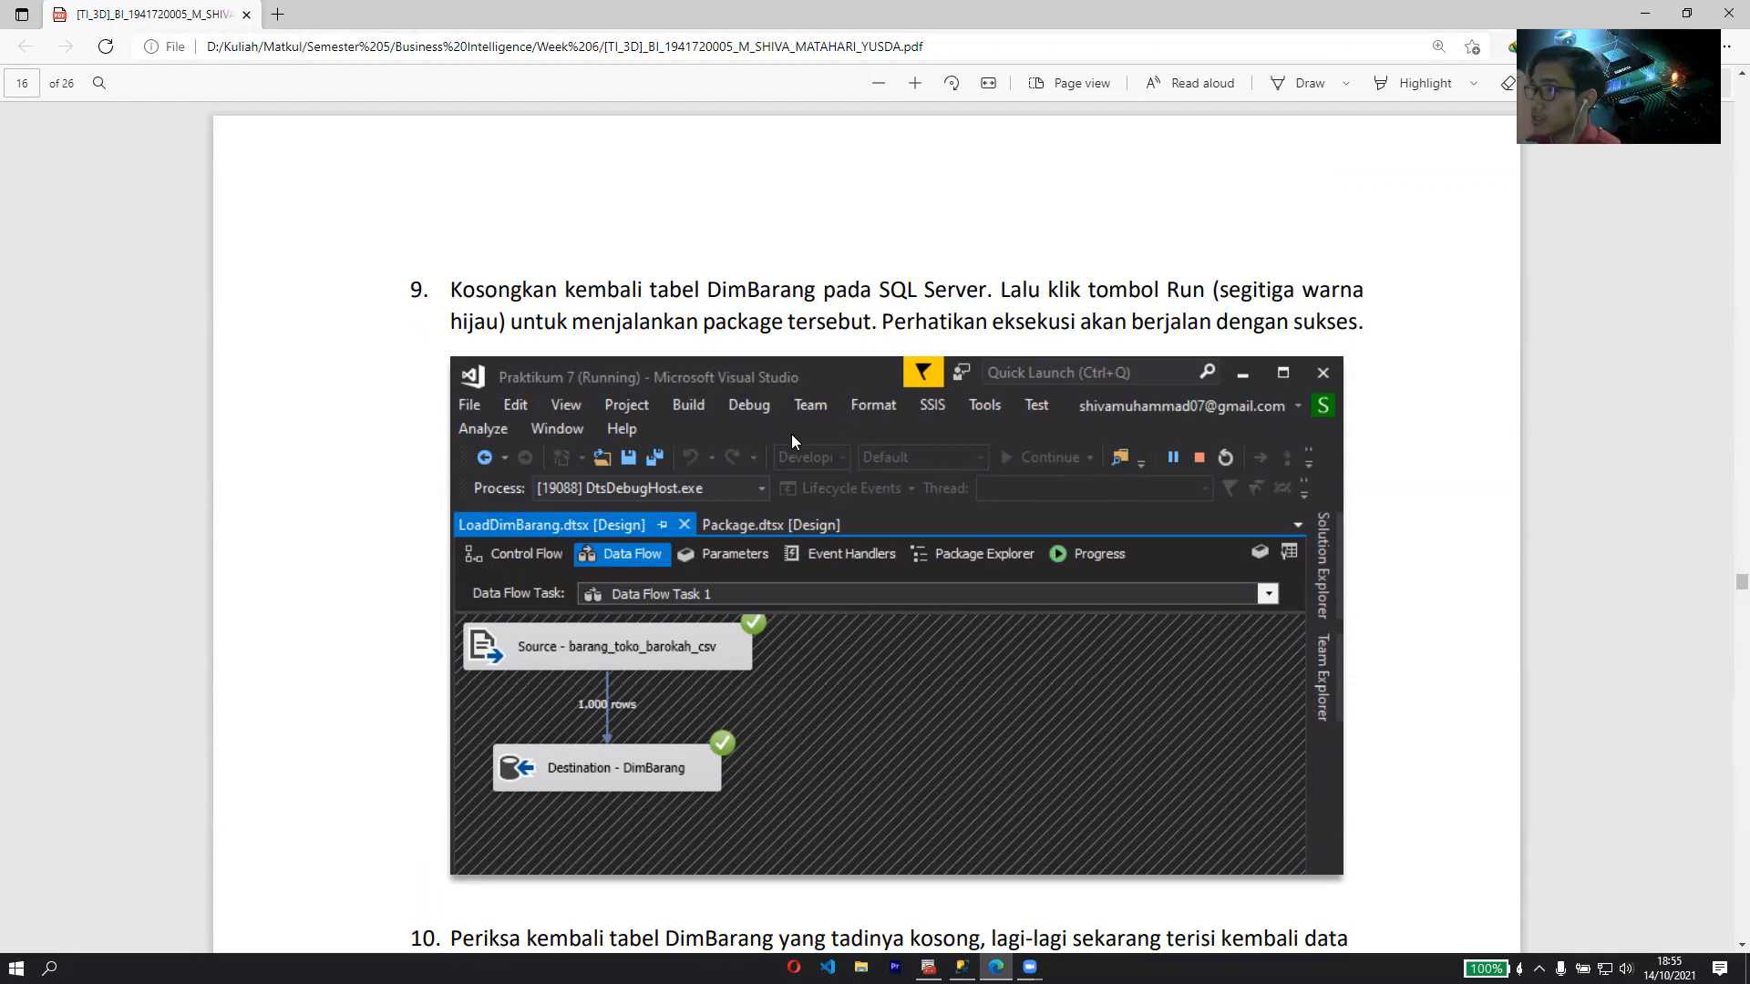
scroll(778, 441, "down", 3)
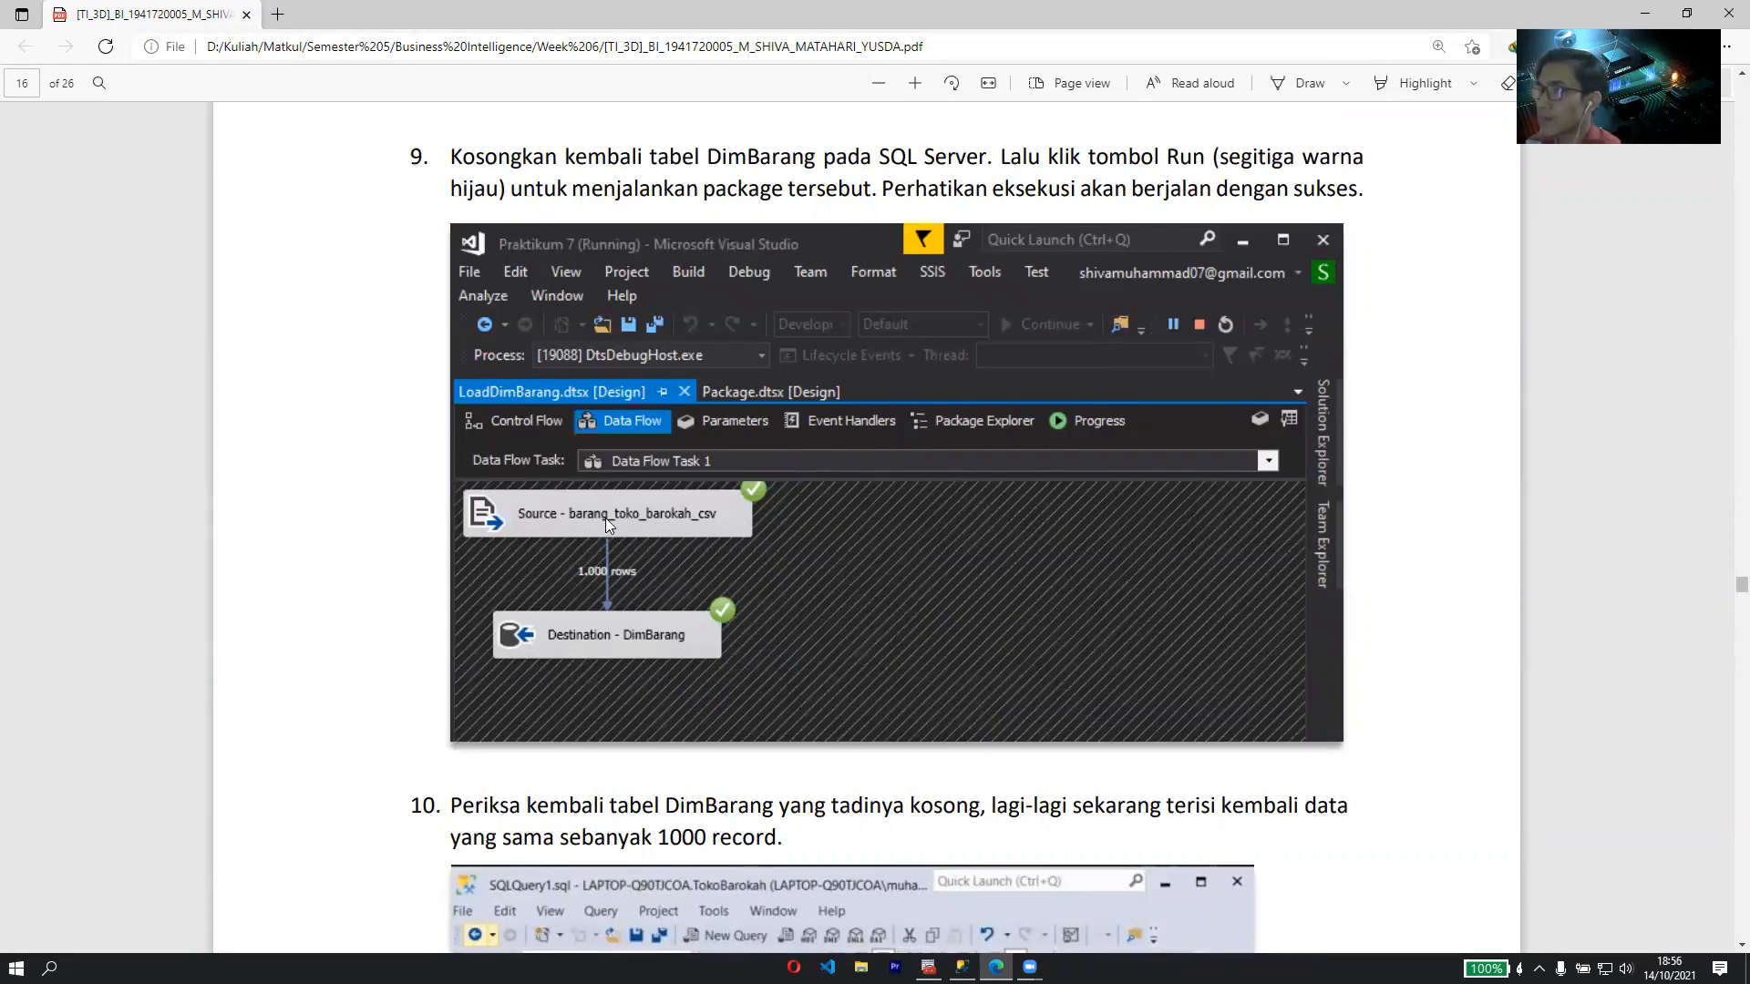
- Review item 9's executed data flow from the barang_toko_barokah_csv source to the DimBarang destination
scroll(605, 518, "up", 3)
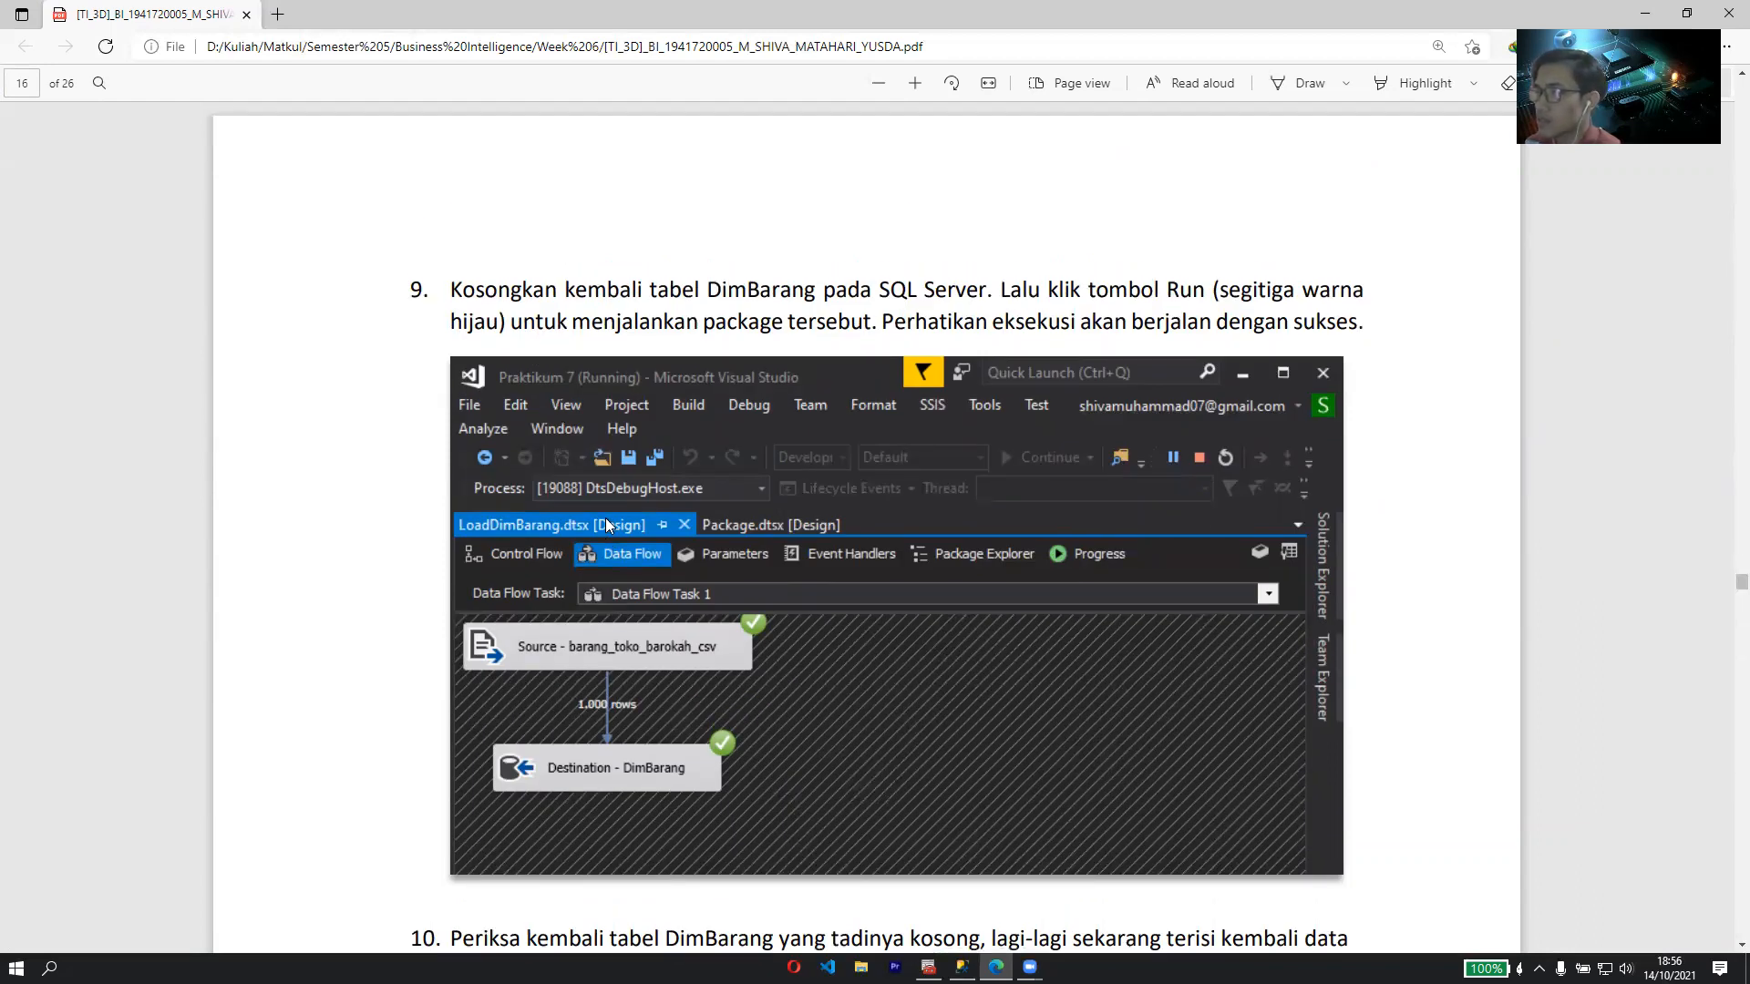
scroll(625, 464, "down", 6)
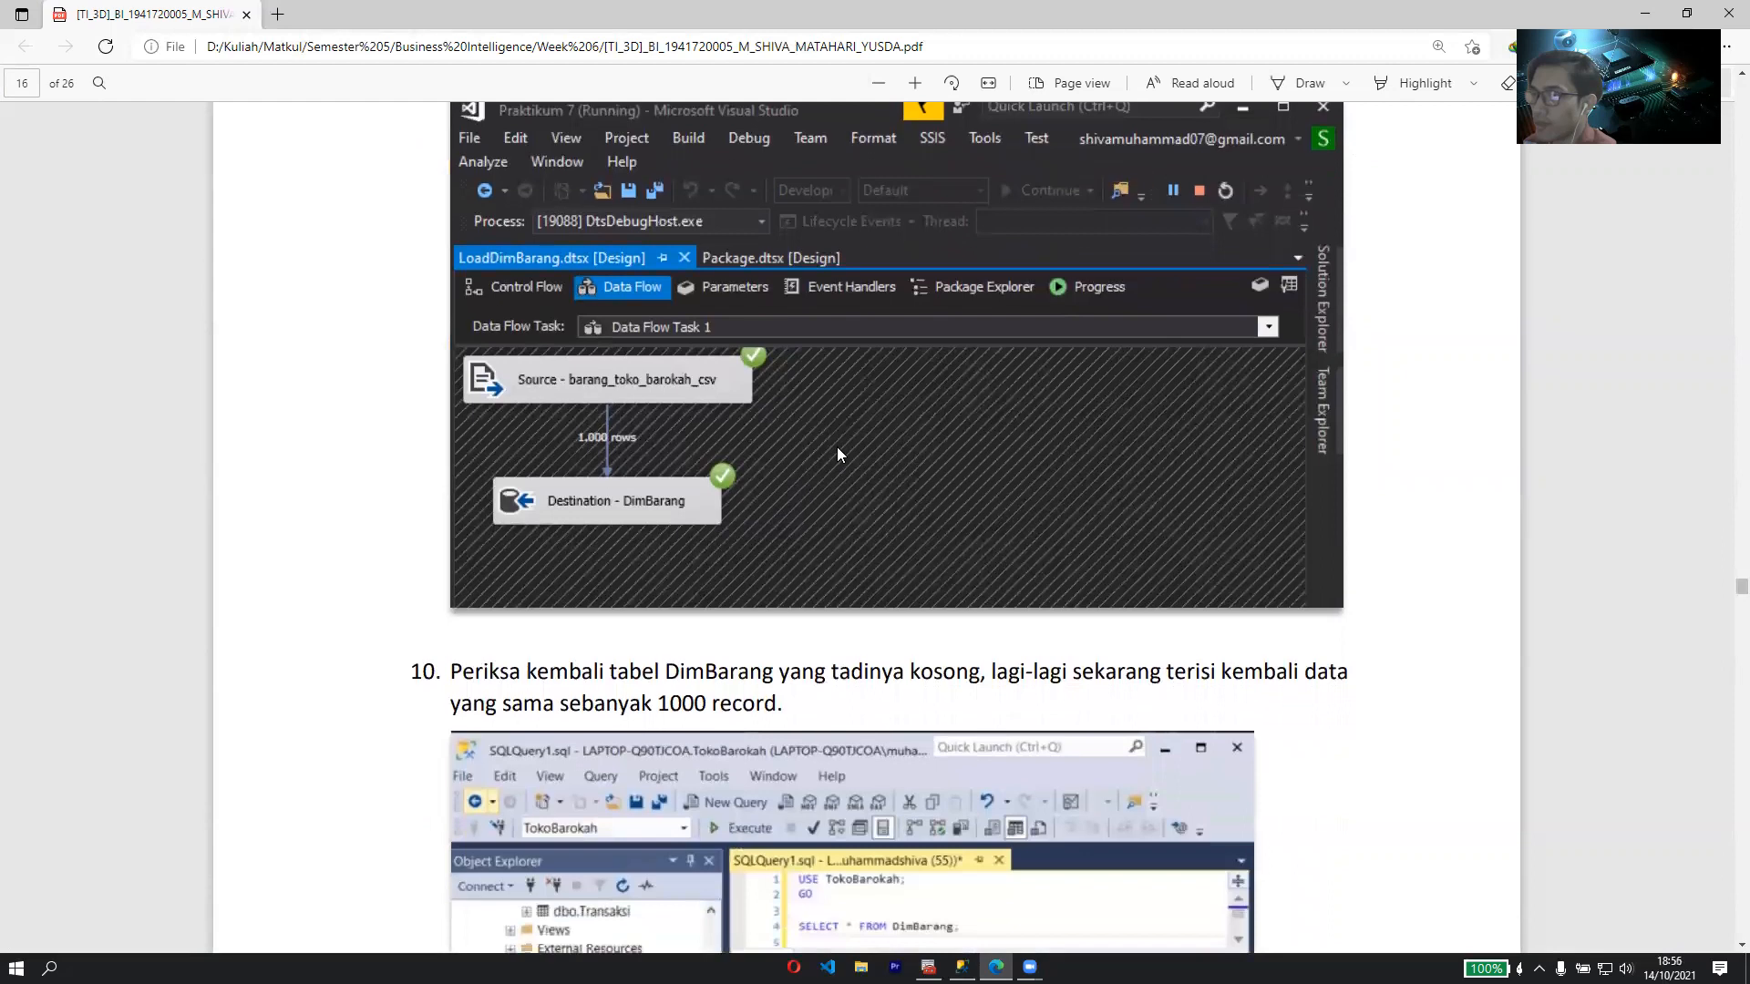
scroll(692, 393, "up", 3)
scroll(605, 392, "down", 6)
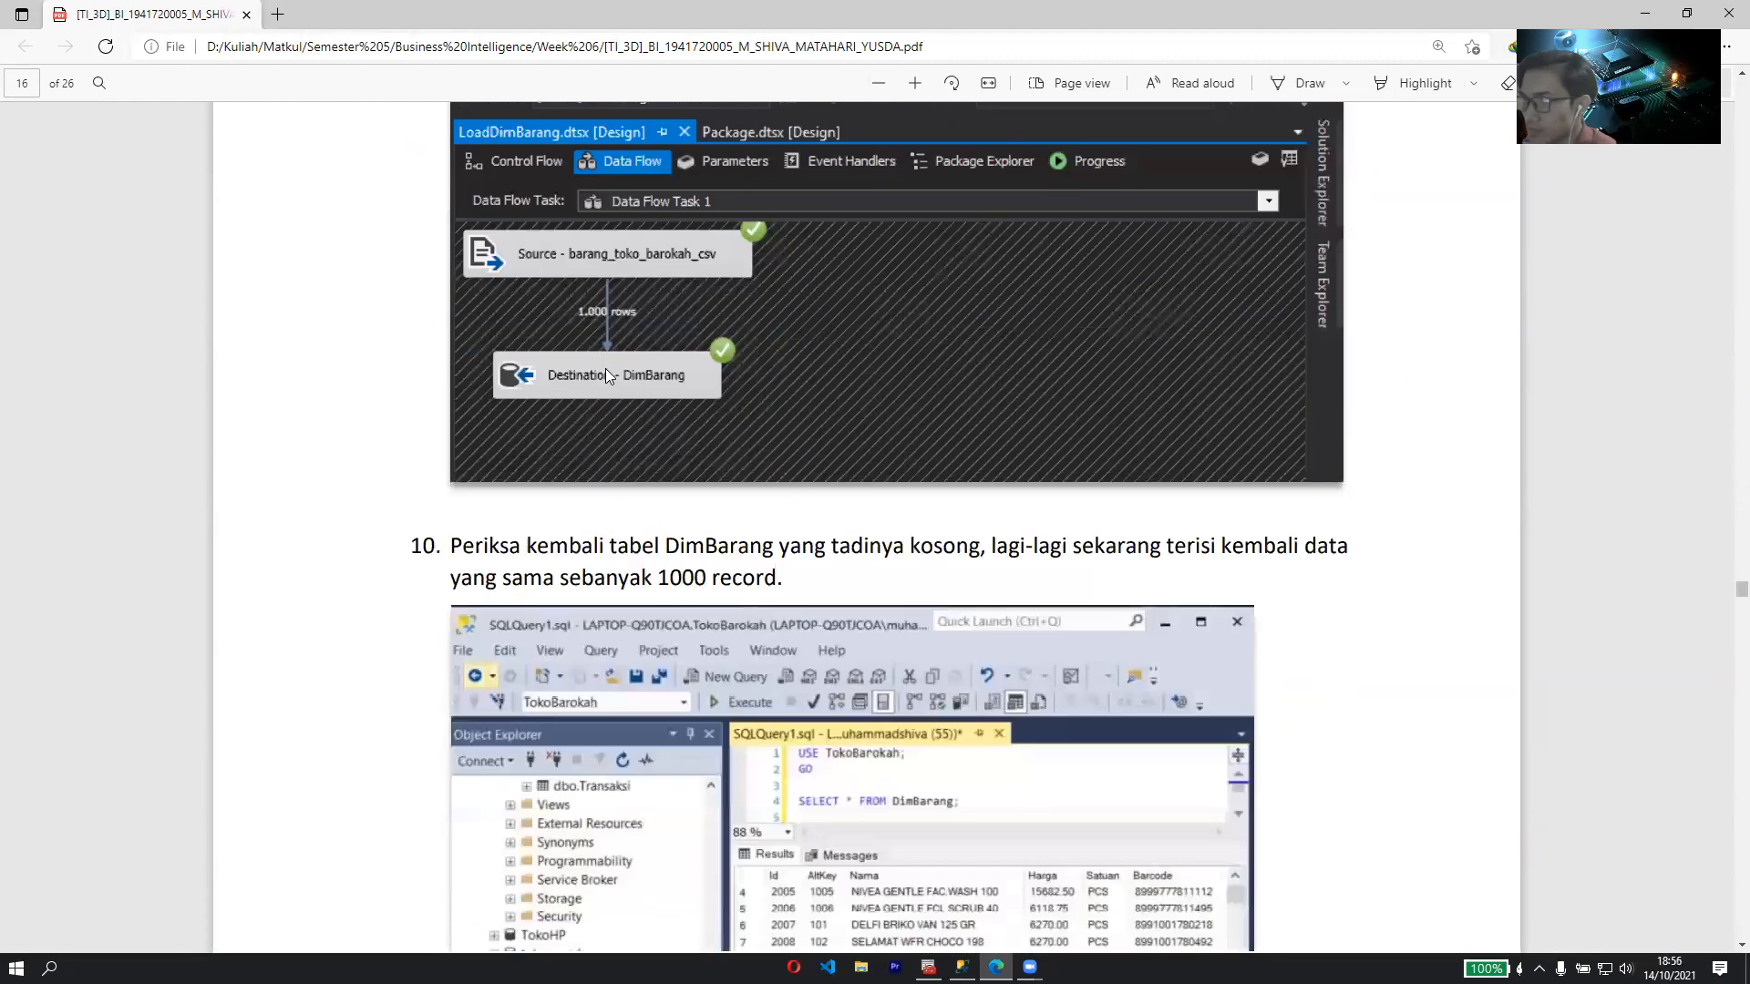
scroll(605, 368, "down", 6)
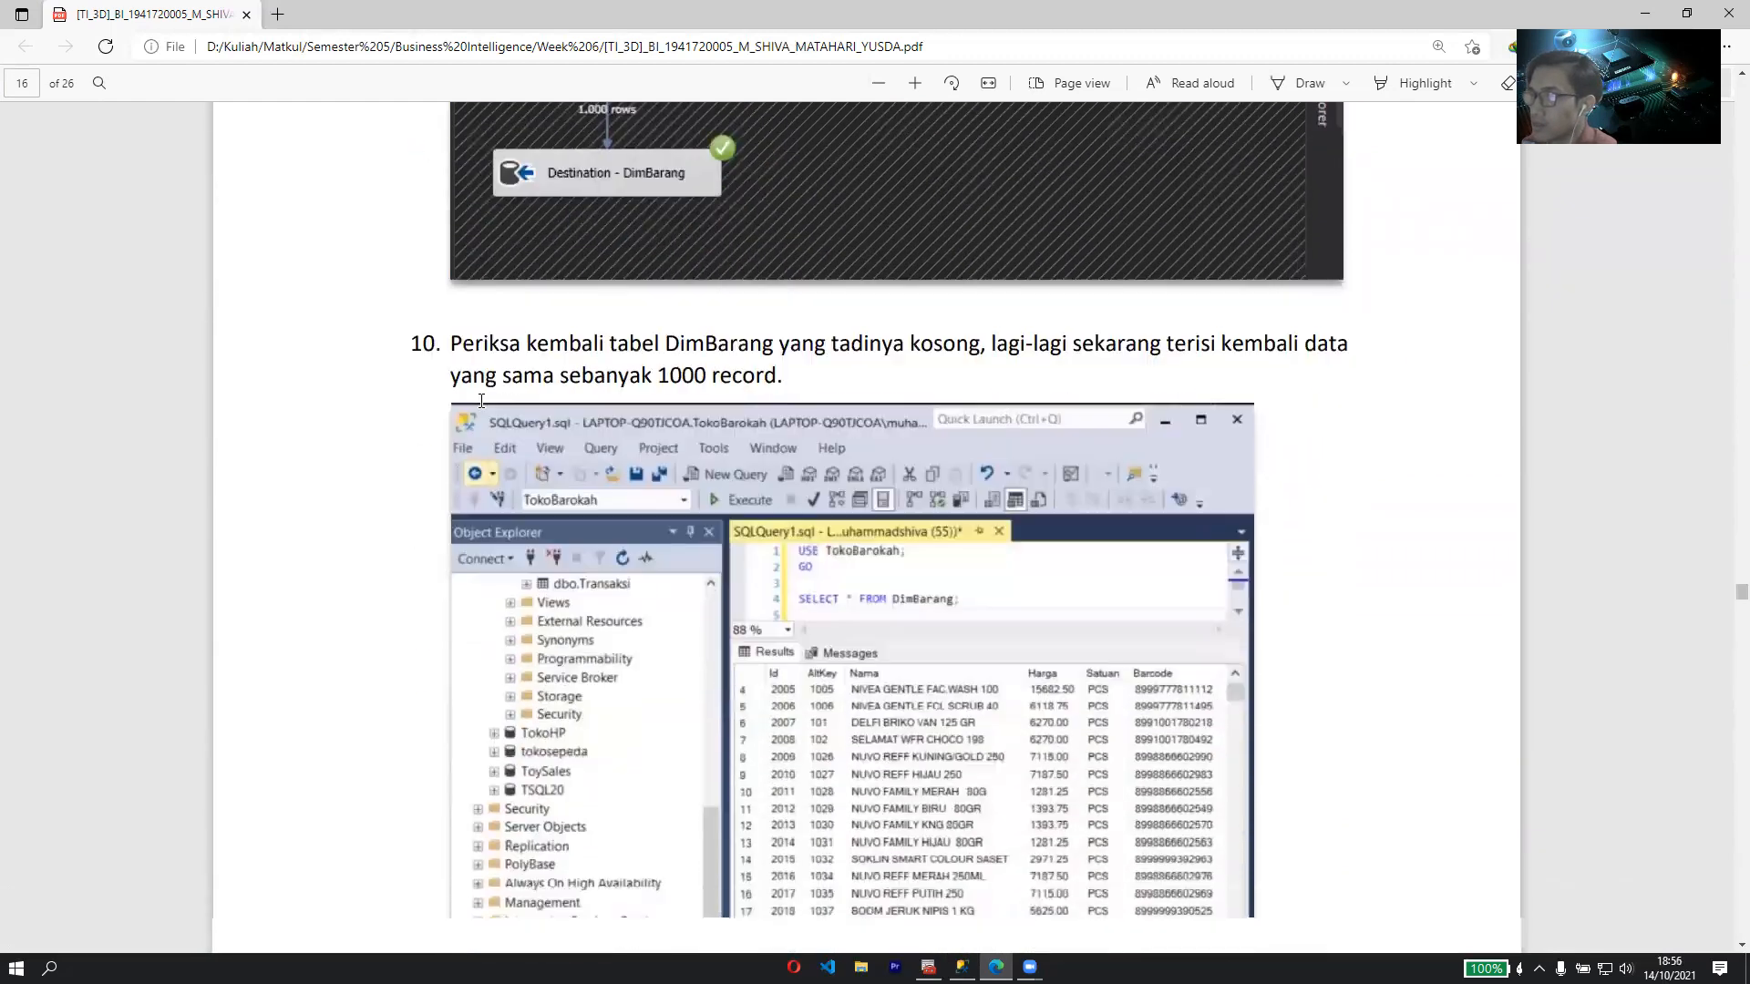
- Examine item 10 on checking the refilled DimBarang table with a SELECT query in TokoBarokah
scroll(538, 268, "up", 3)
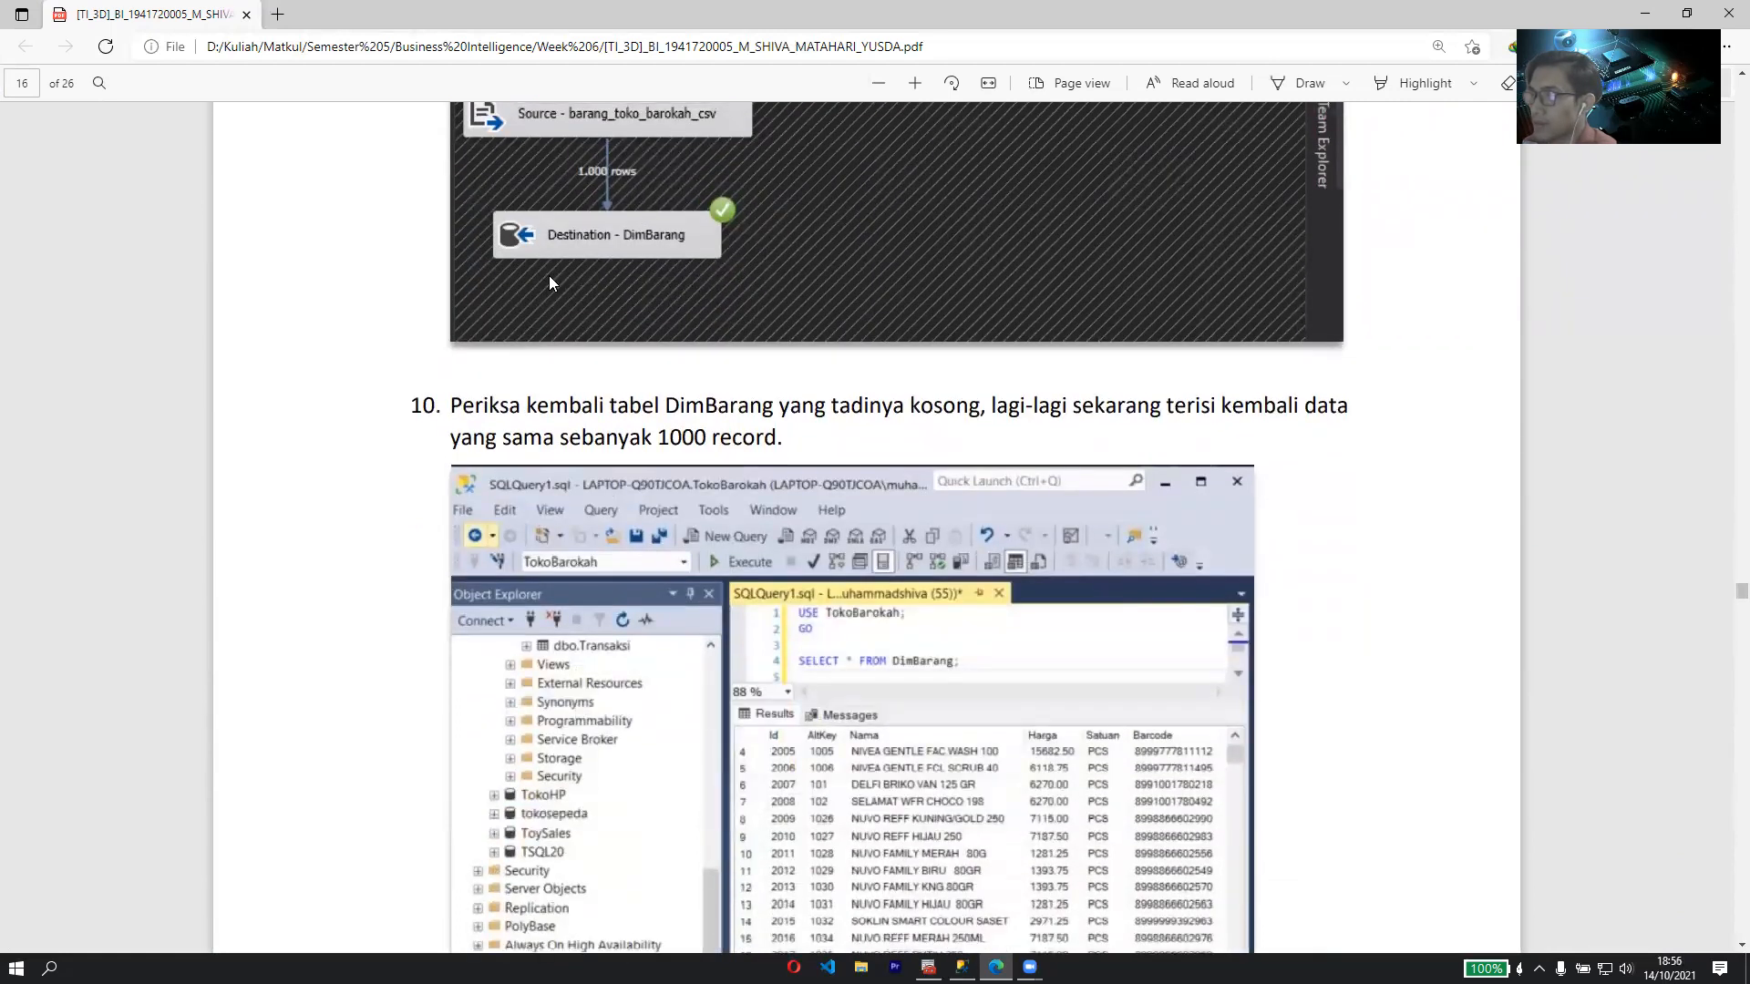
scroll(549, 275, "down", 9)
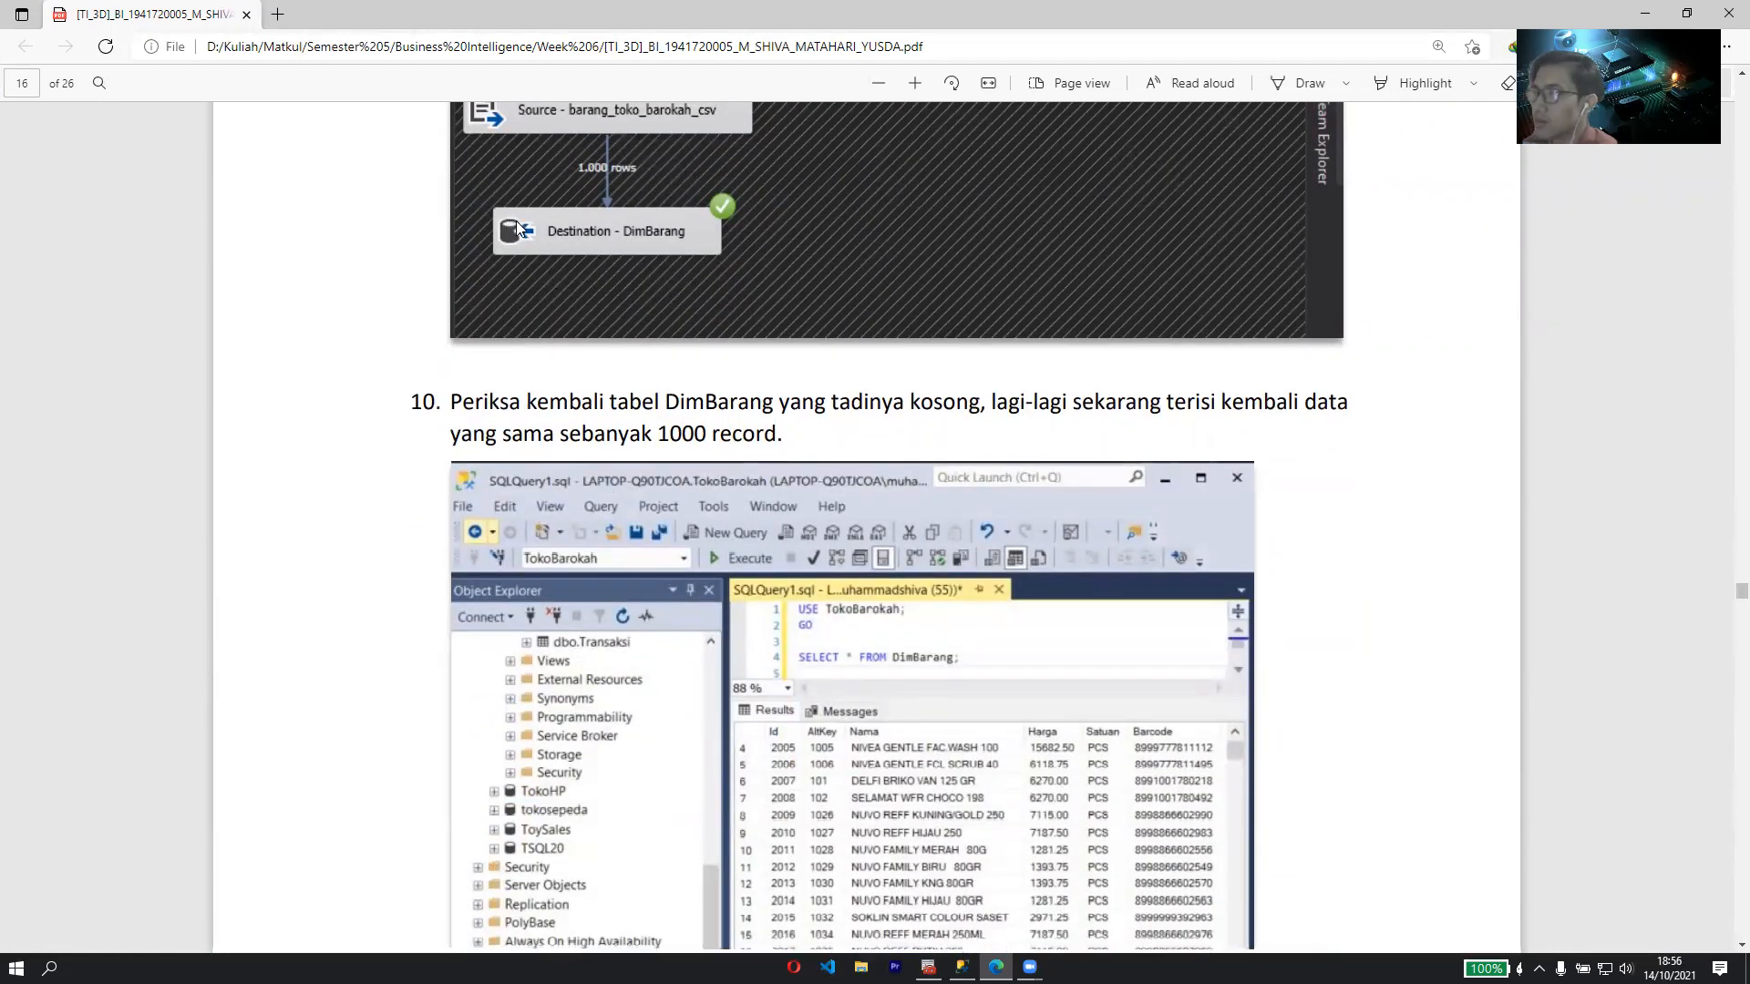
scroll(666, 206, "up", 3)
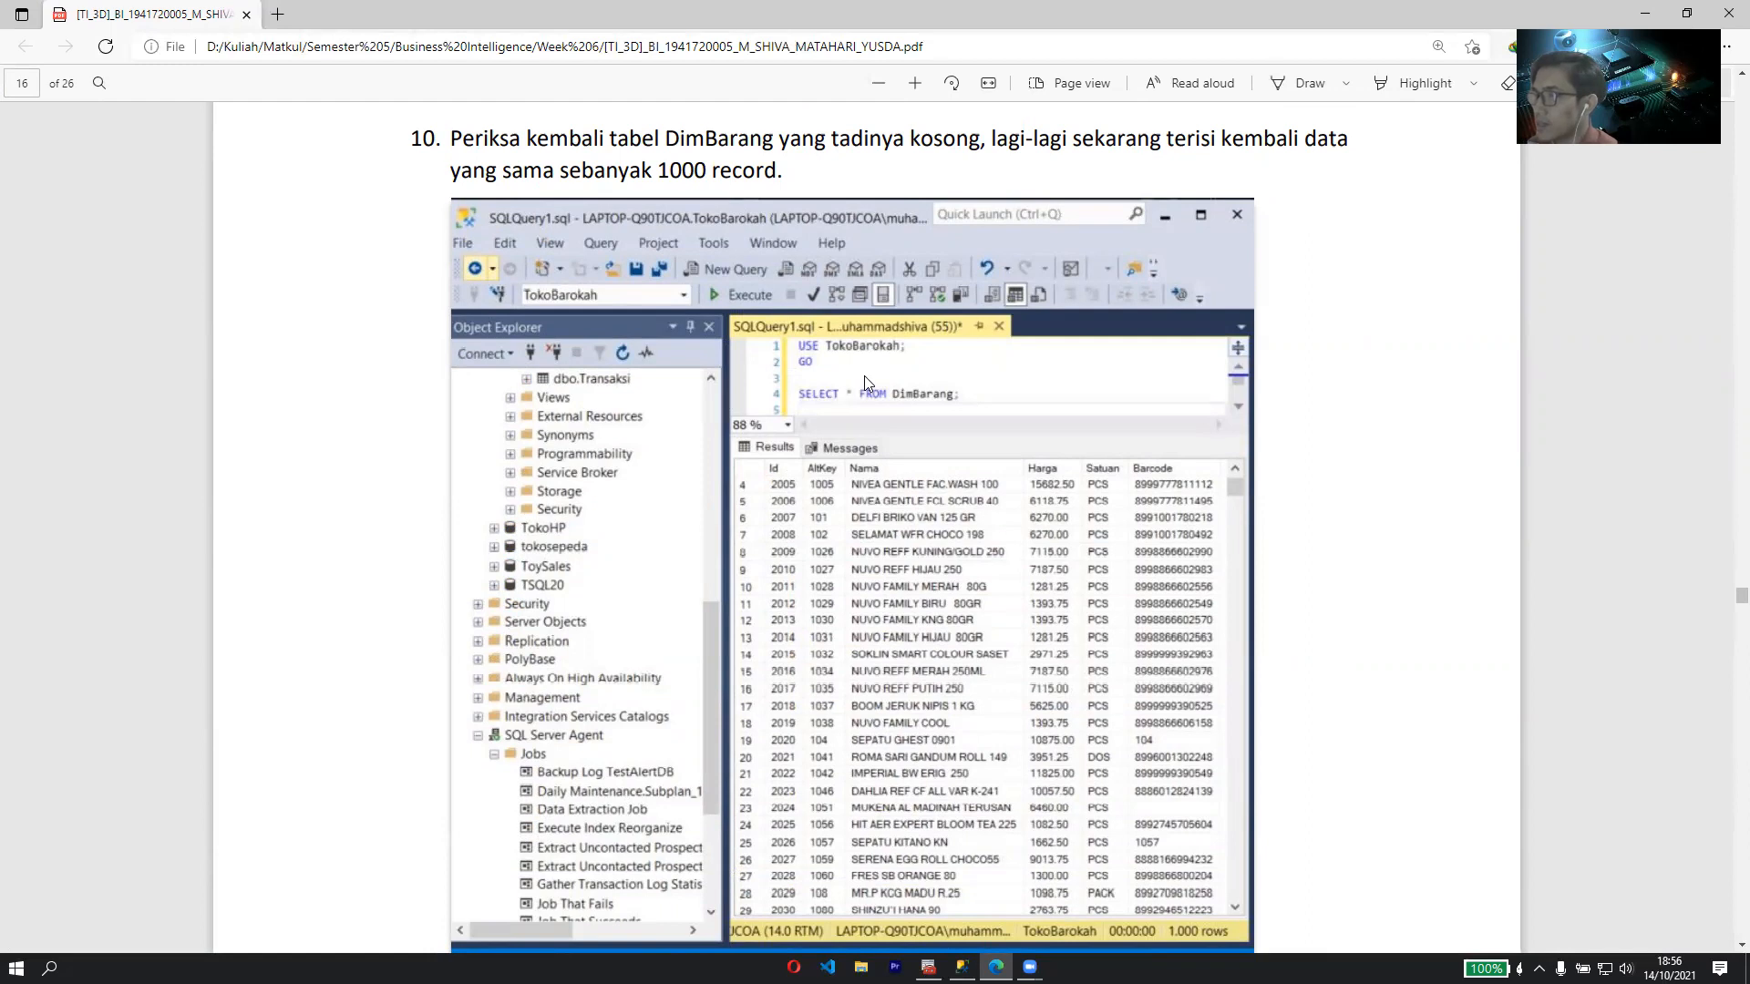
scroll(866, 375, "down", 3)
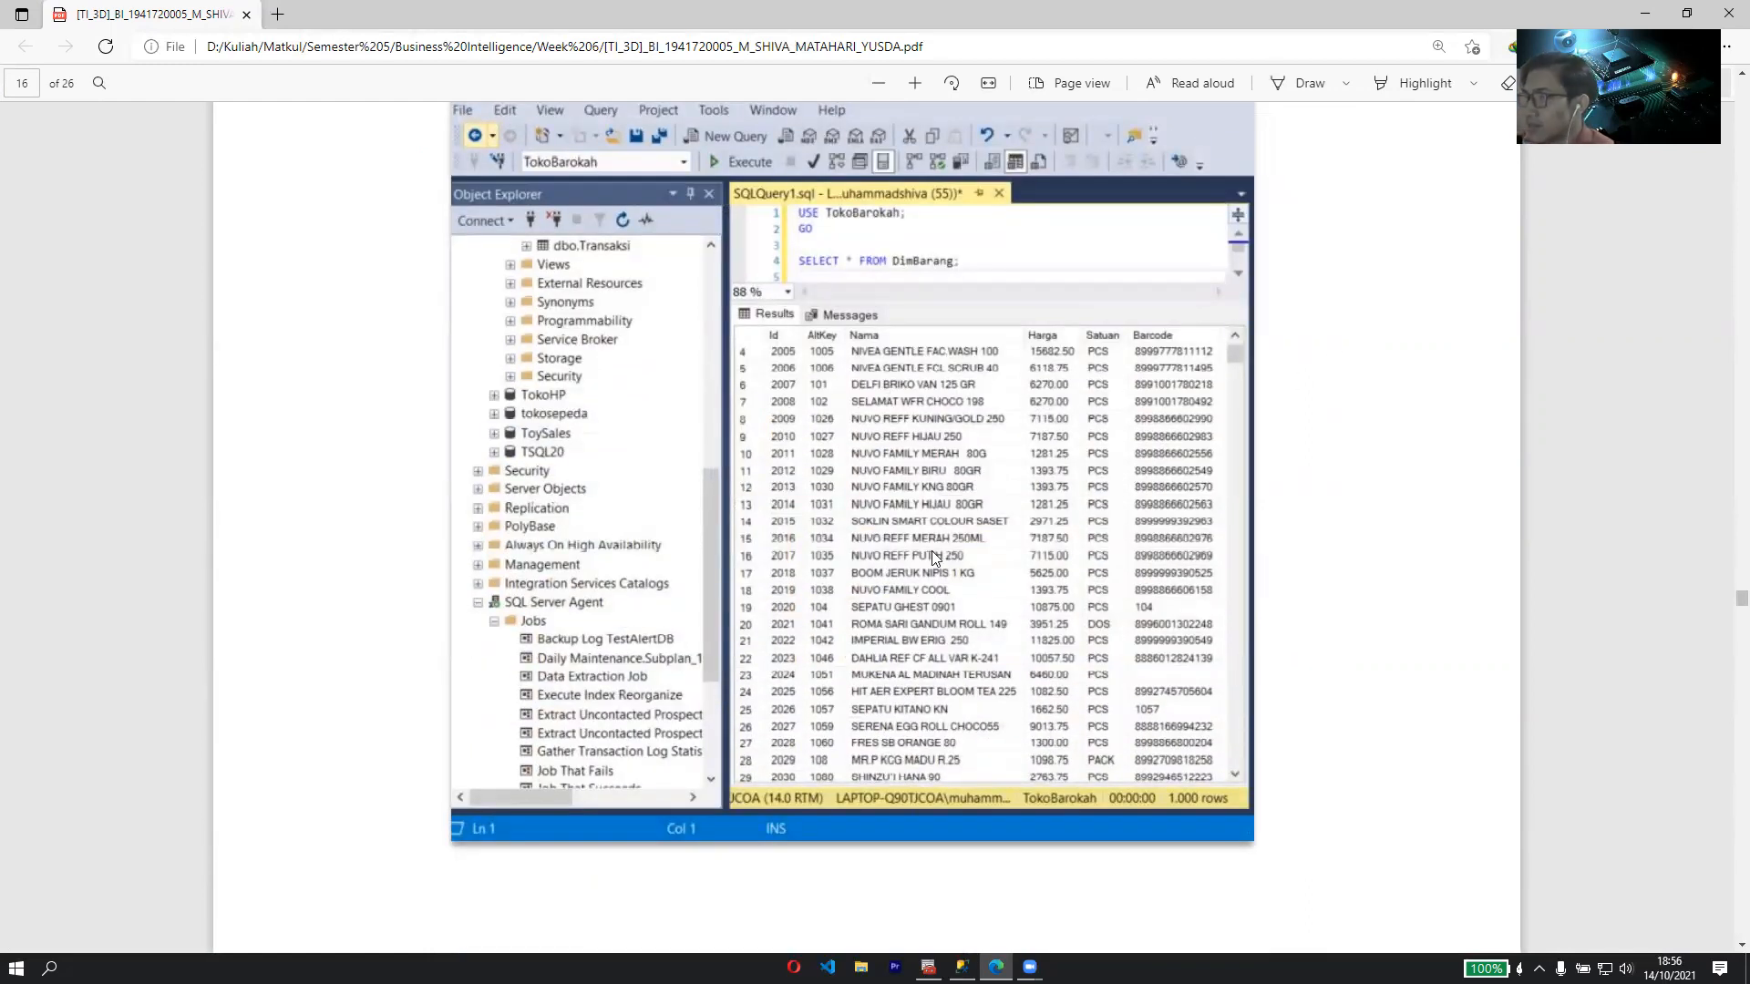
scroll(873, 485, "down", 3)
scroll(873, 484, "up", 6)
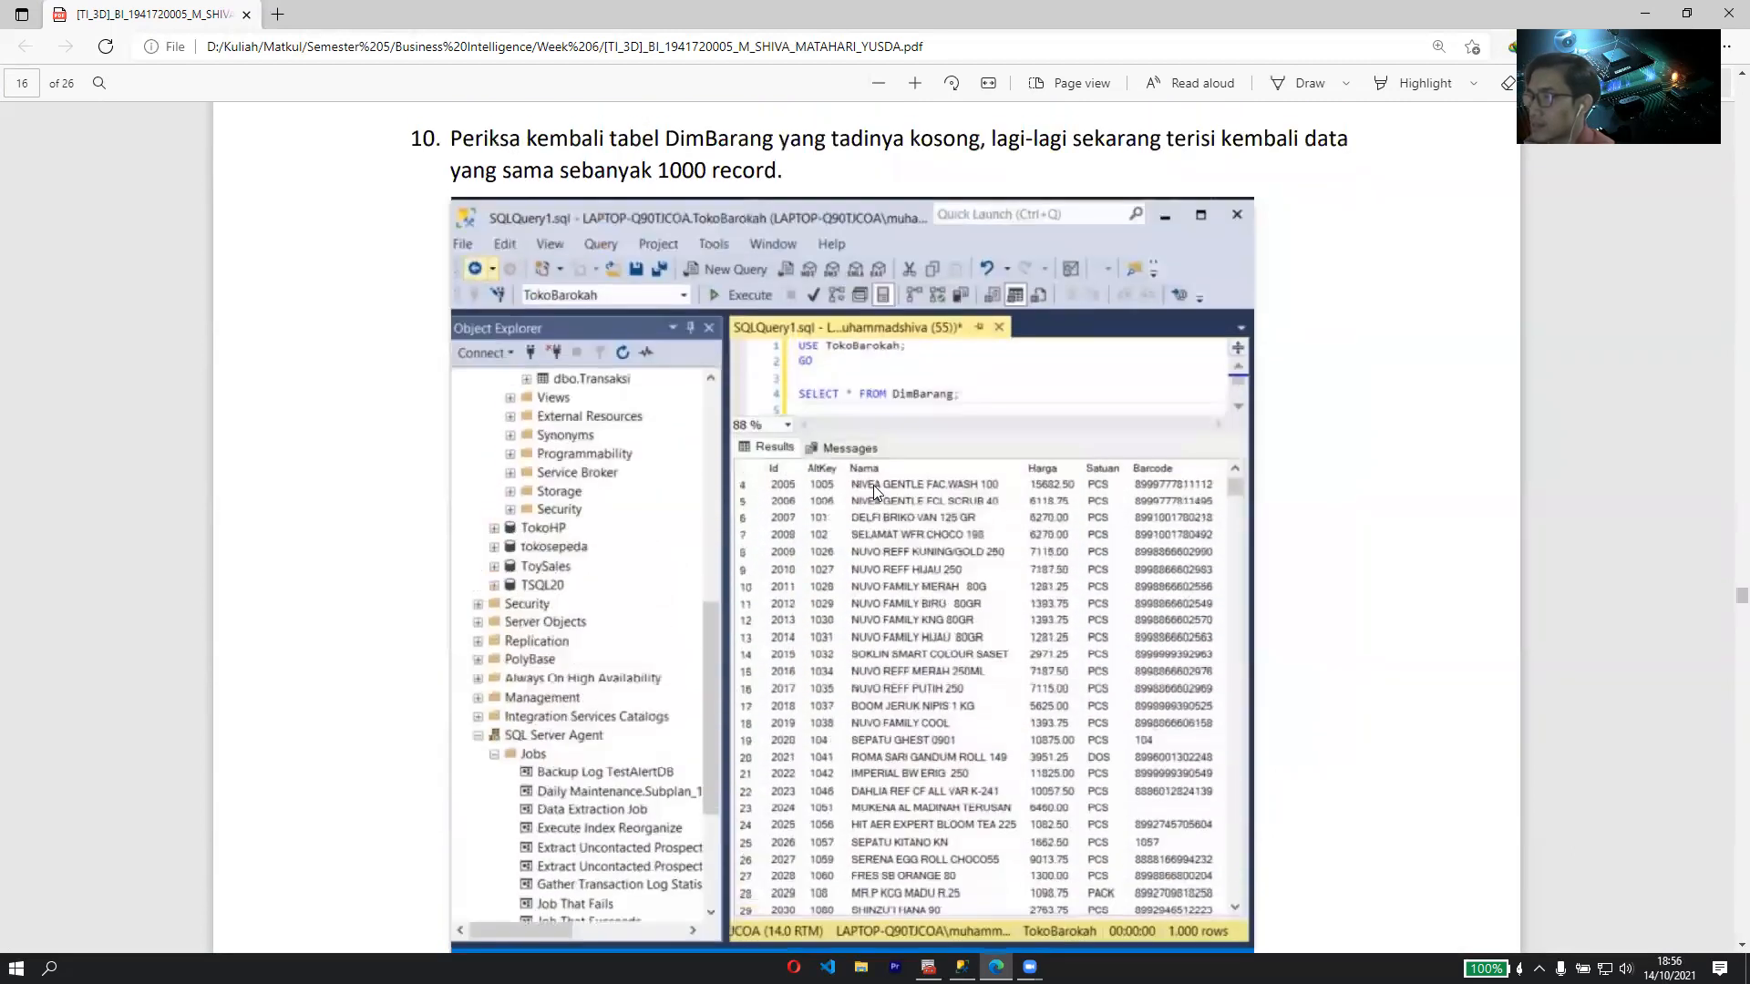
- Skim the start of Tugas Latihan 6B and look back at item 8's data flow screenshot
scroll(873, 485, "down", 20)
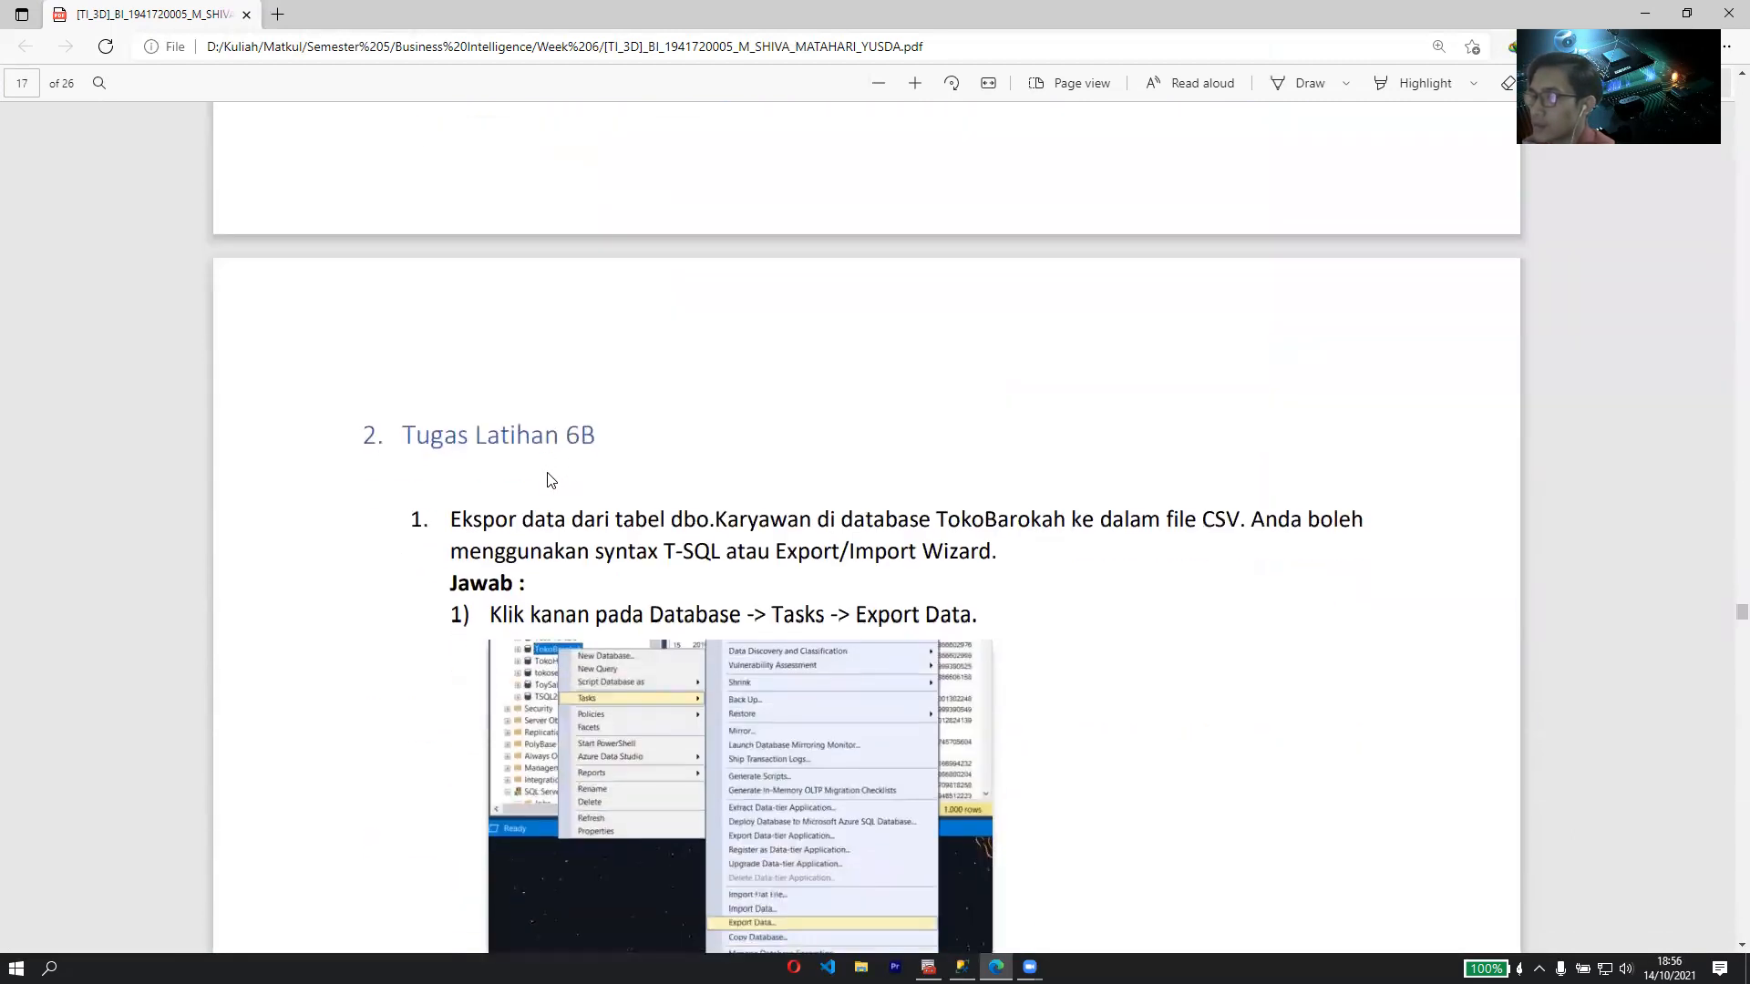
scroll(551, 480, "down", 6)
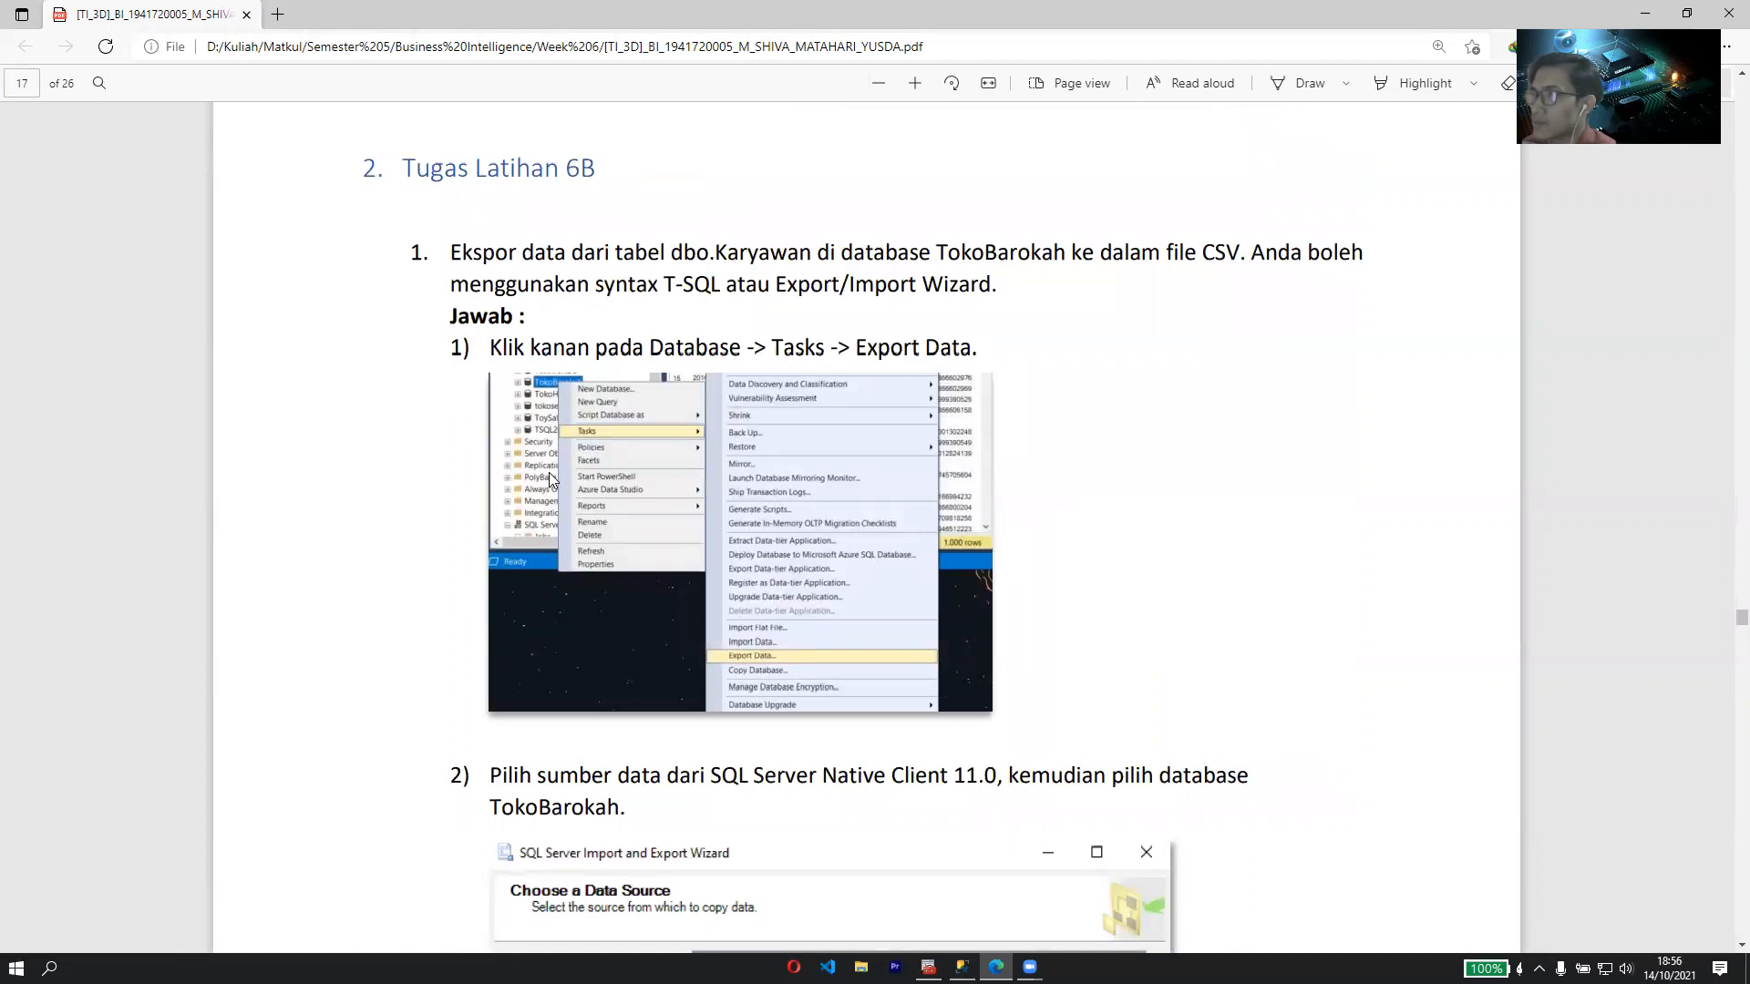
scroll(548, 472, "up", 1)
scroll(548, 472, "down", 10)
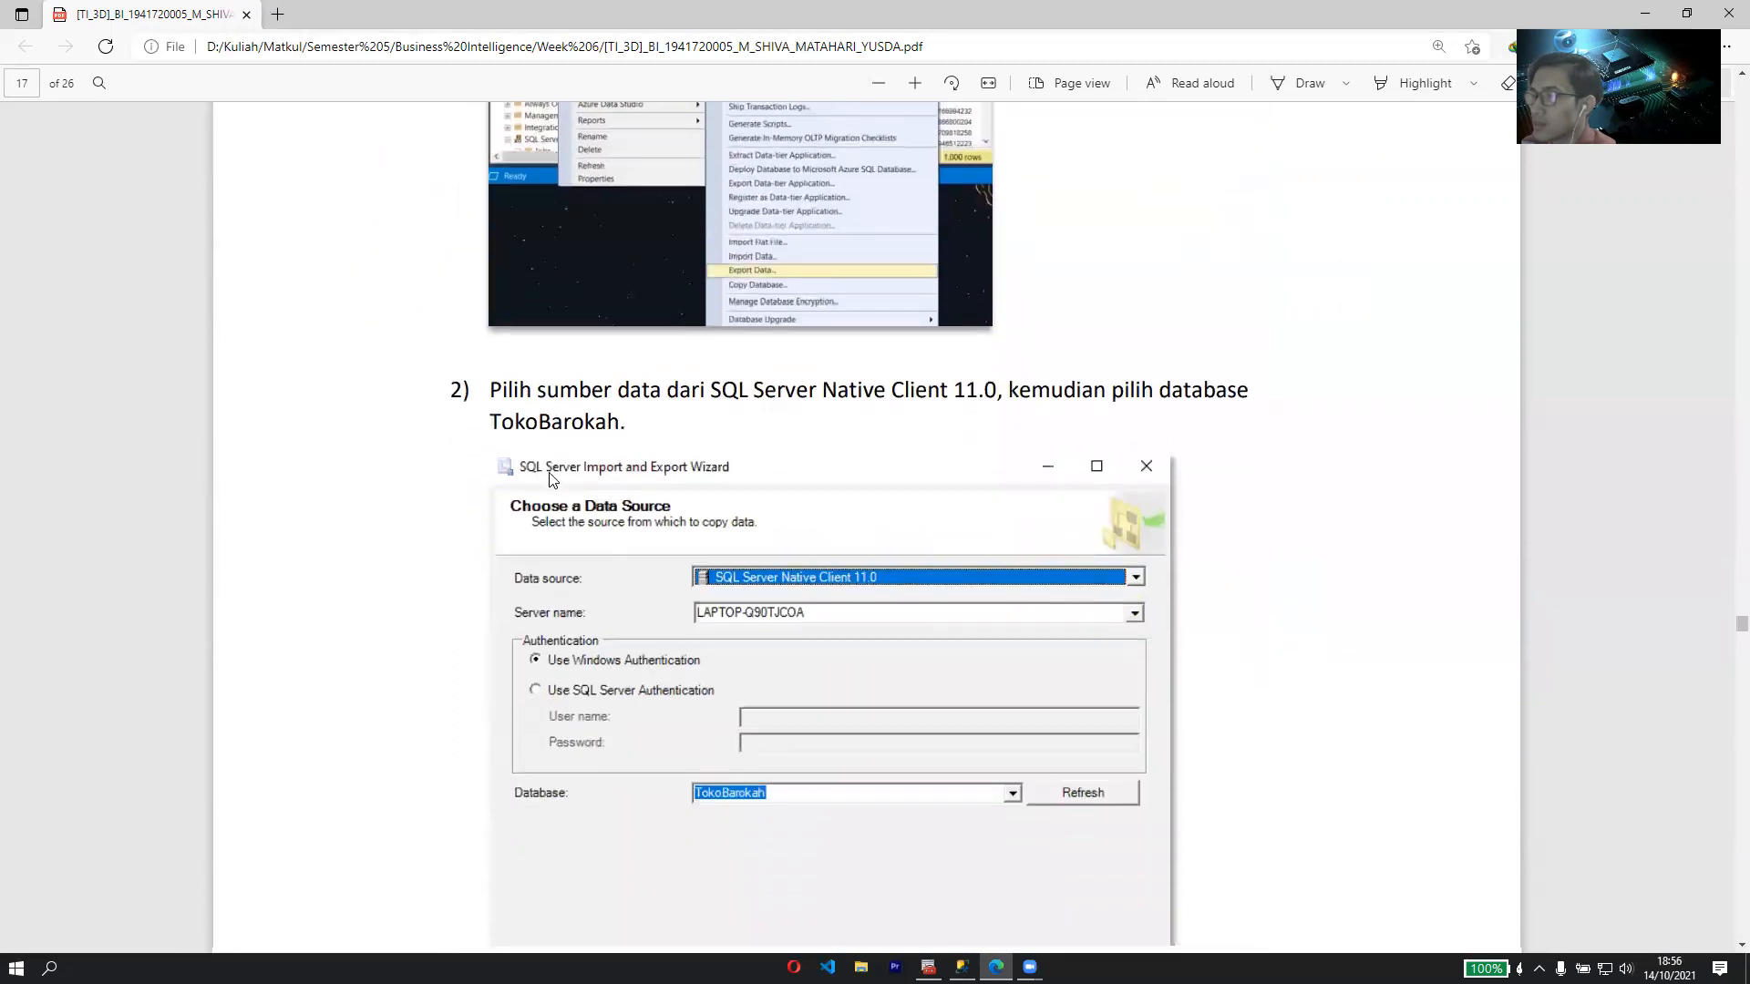
scroll(548, 472, "down", 20)
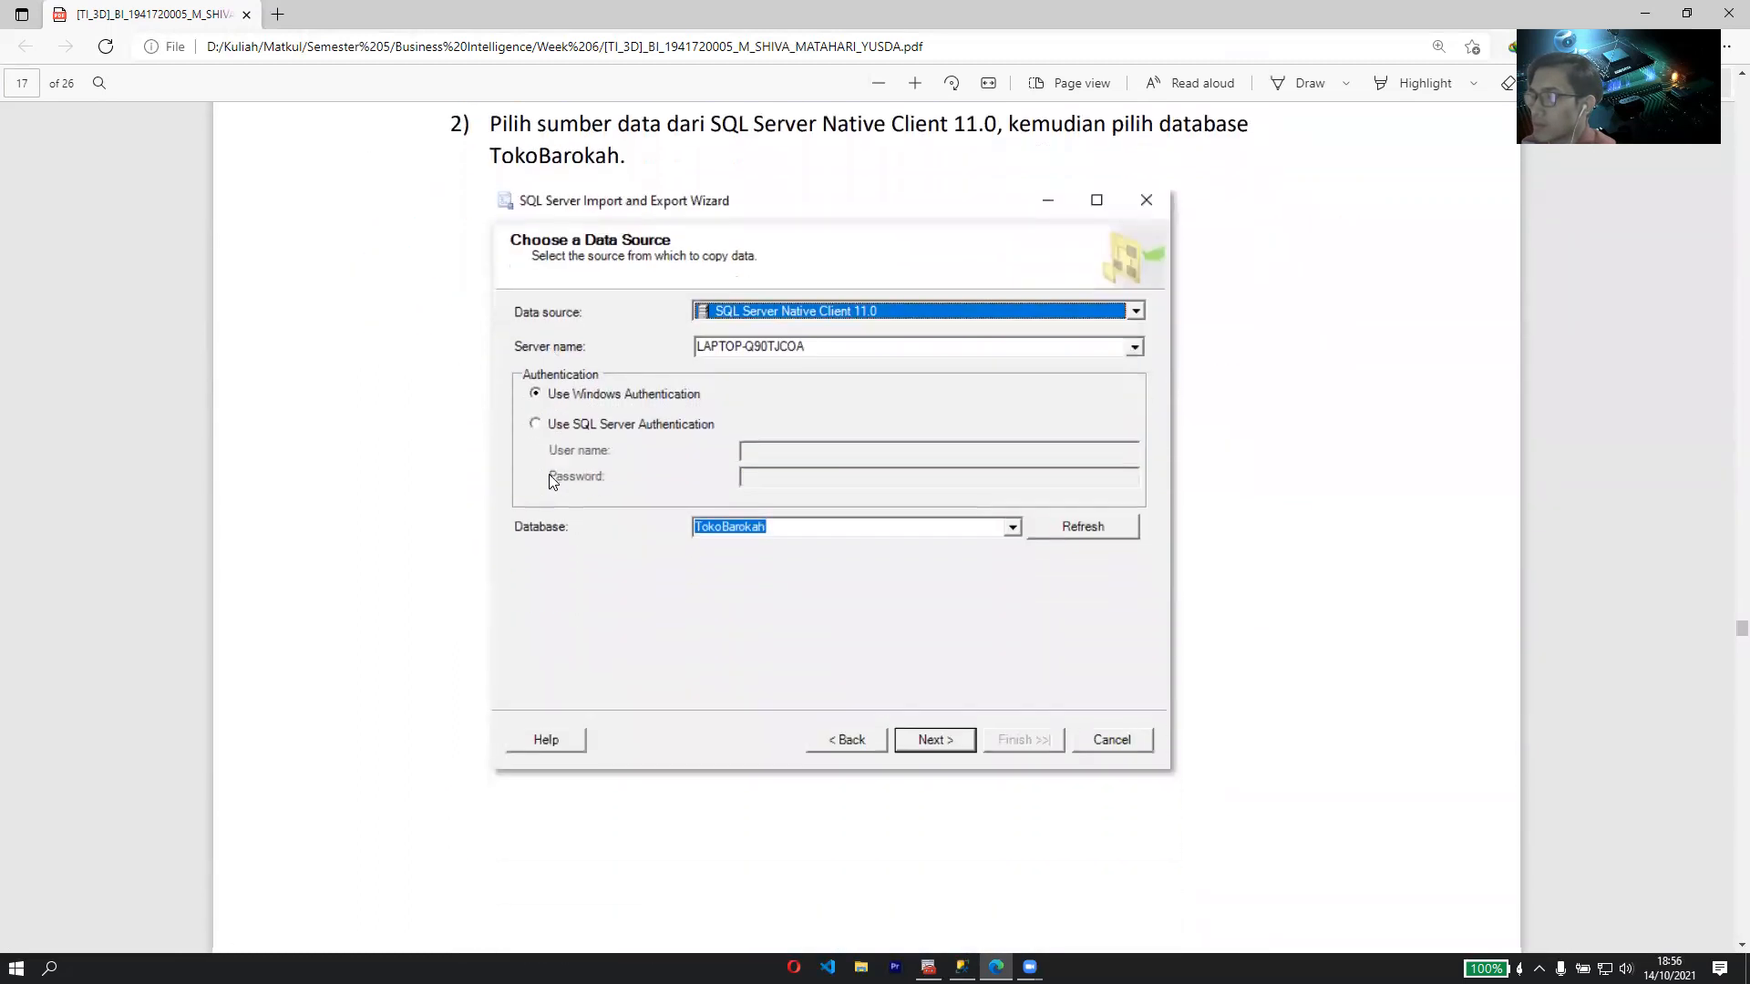
scroll(552, 481, "up", 20)
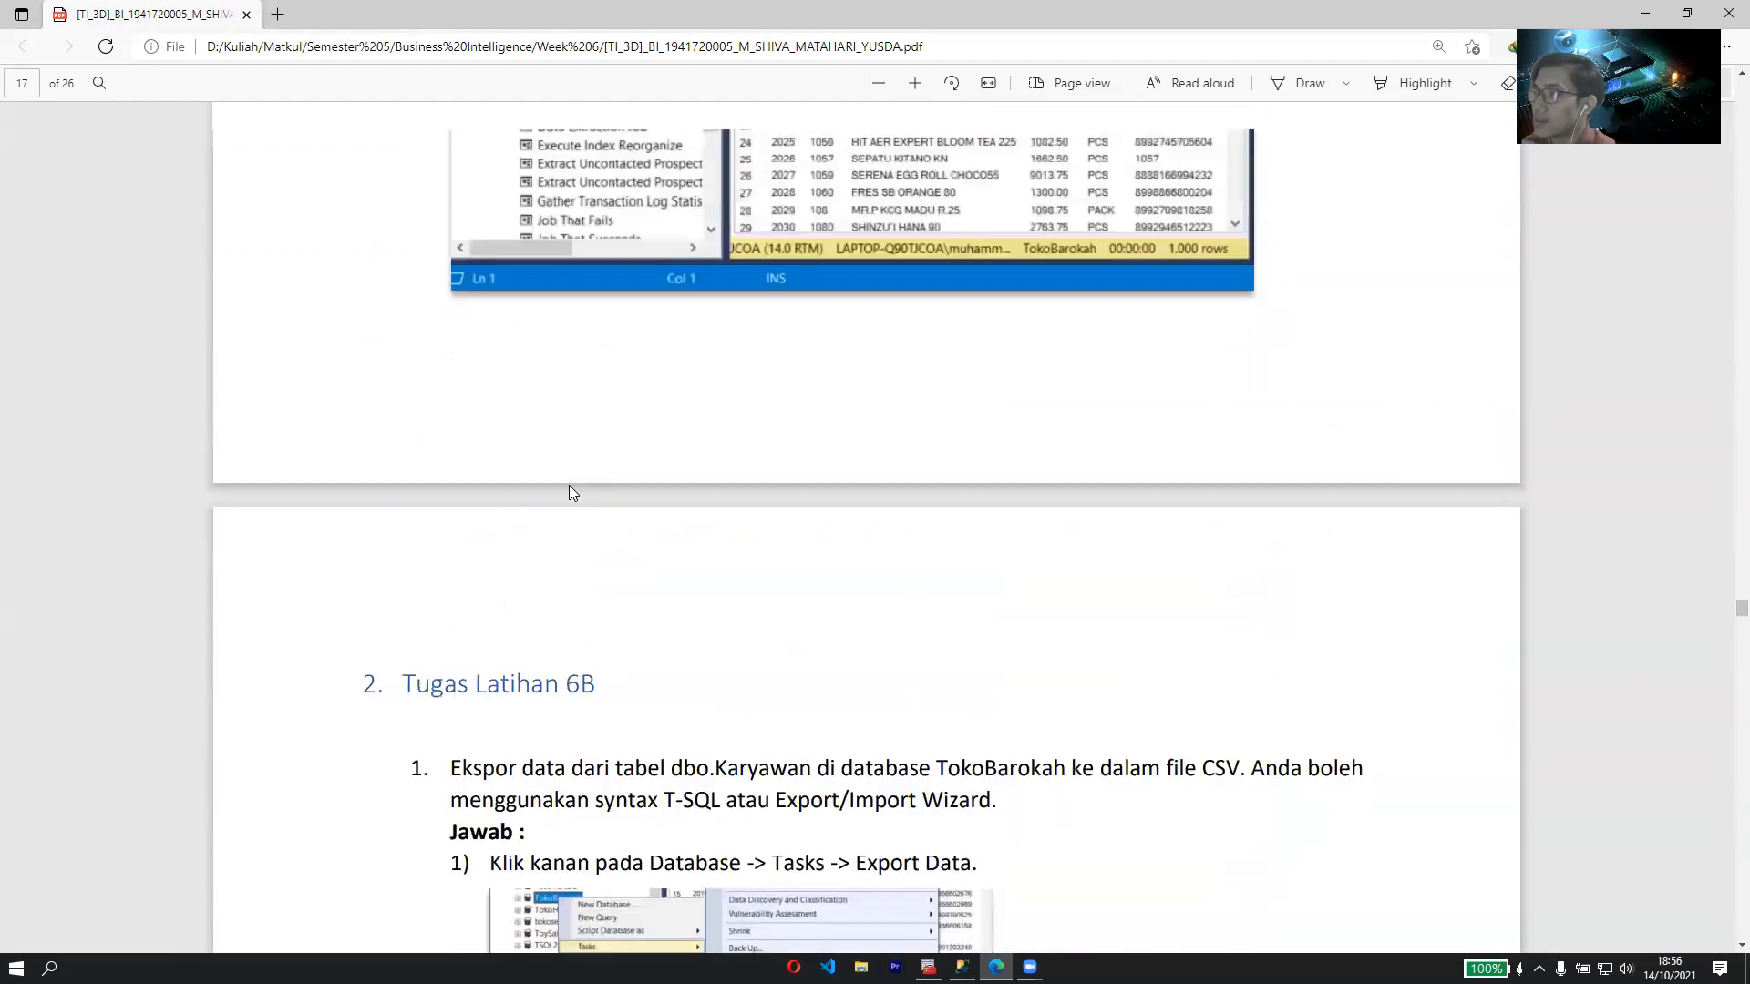
scroll(569, 488, "up", 20)
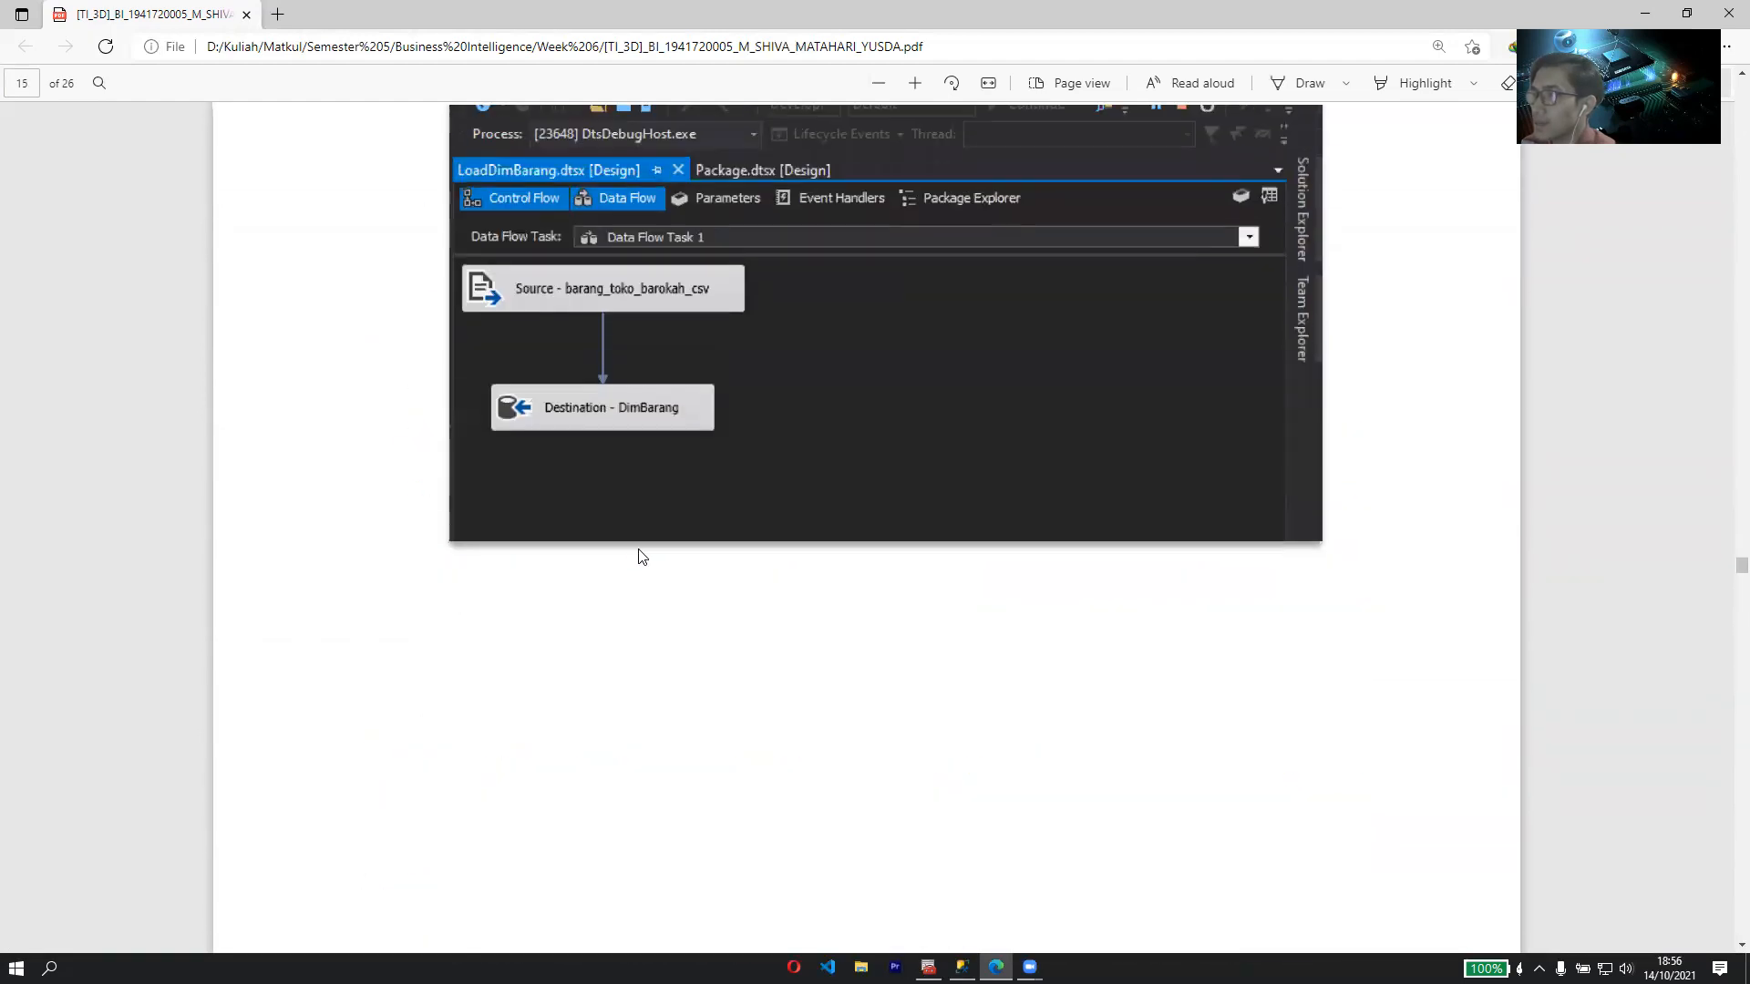
- Examine Tugas Latihan 6B question 1, steps 1 and 2, on starting the dbo.Karyawan export and choosing TokoBarokah as the data source
scroll(516, 471, "down", 20)
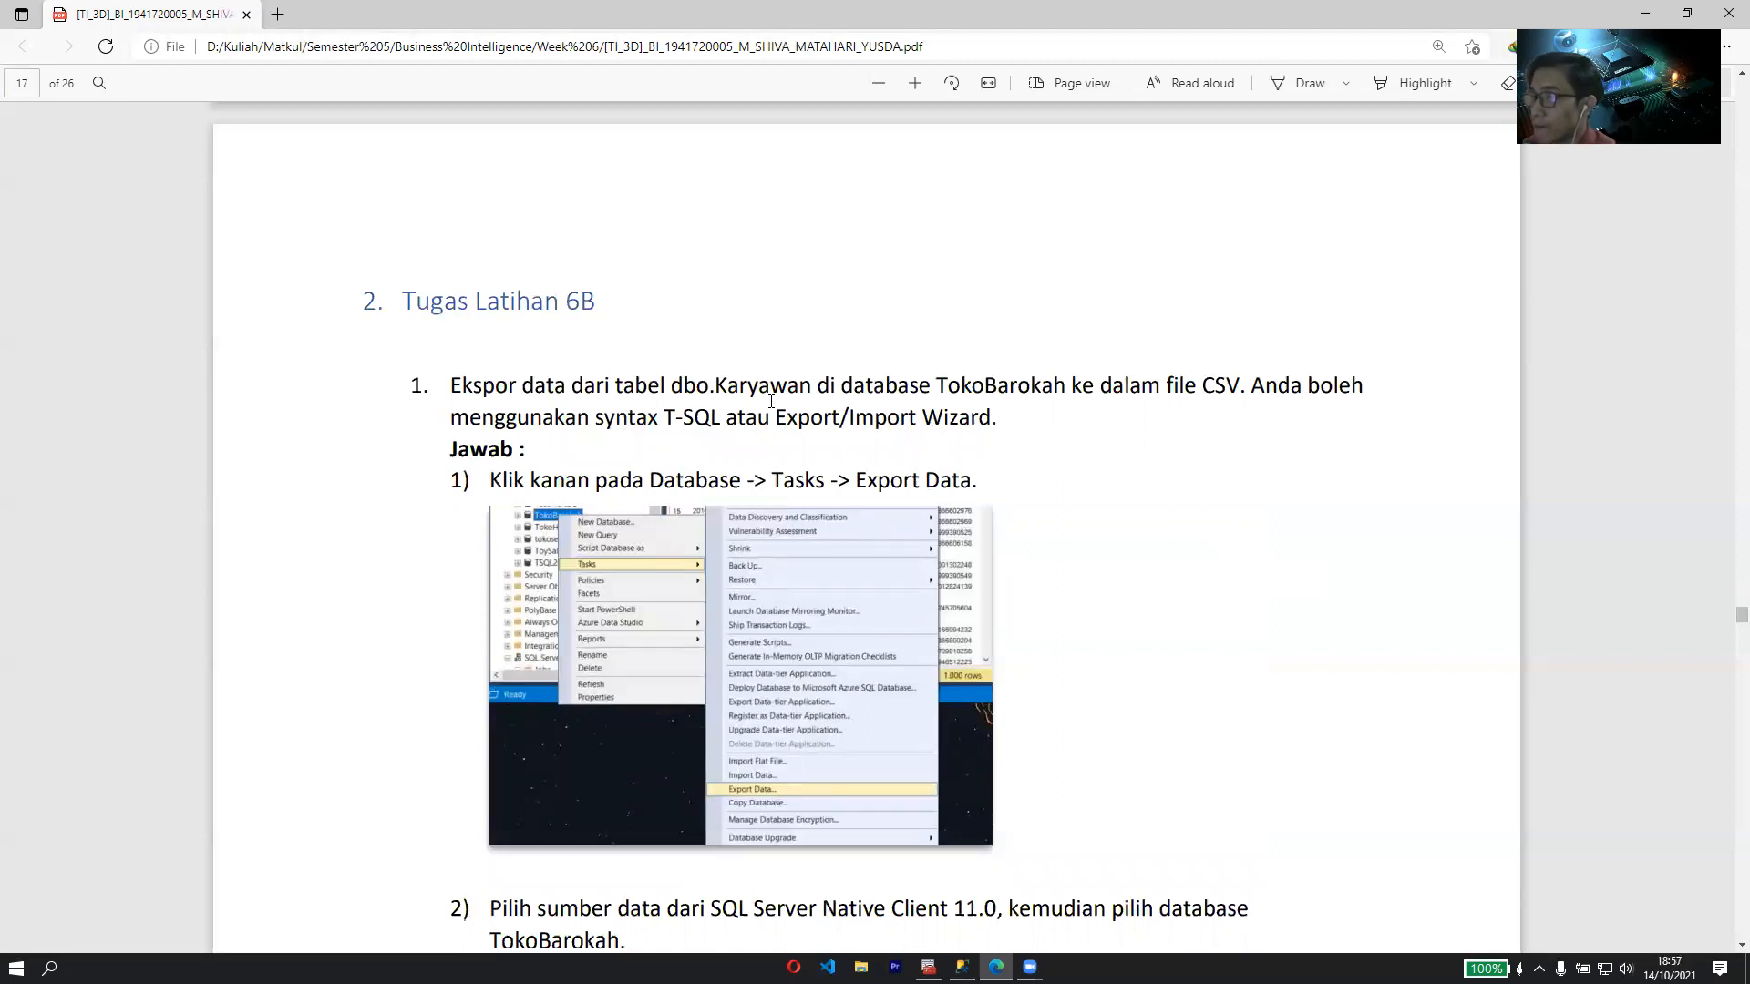
scroll(770, 401, "down", 3)
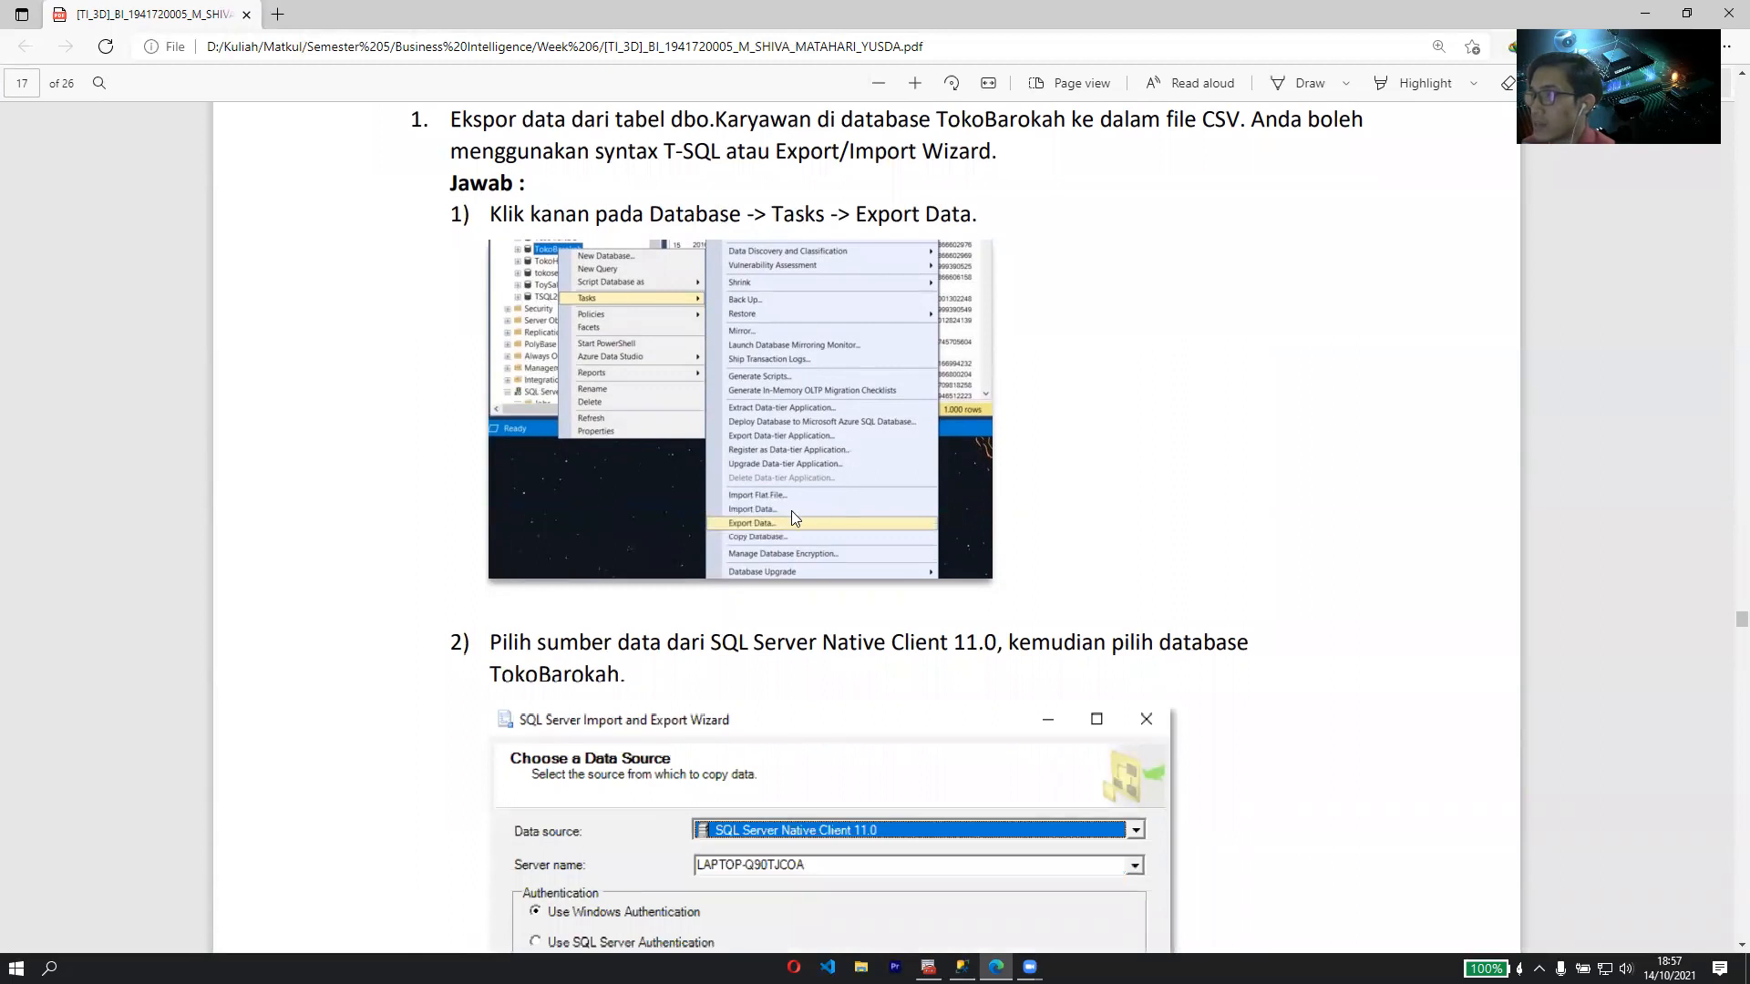
scroll(966, 506, "down", 5)
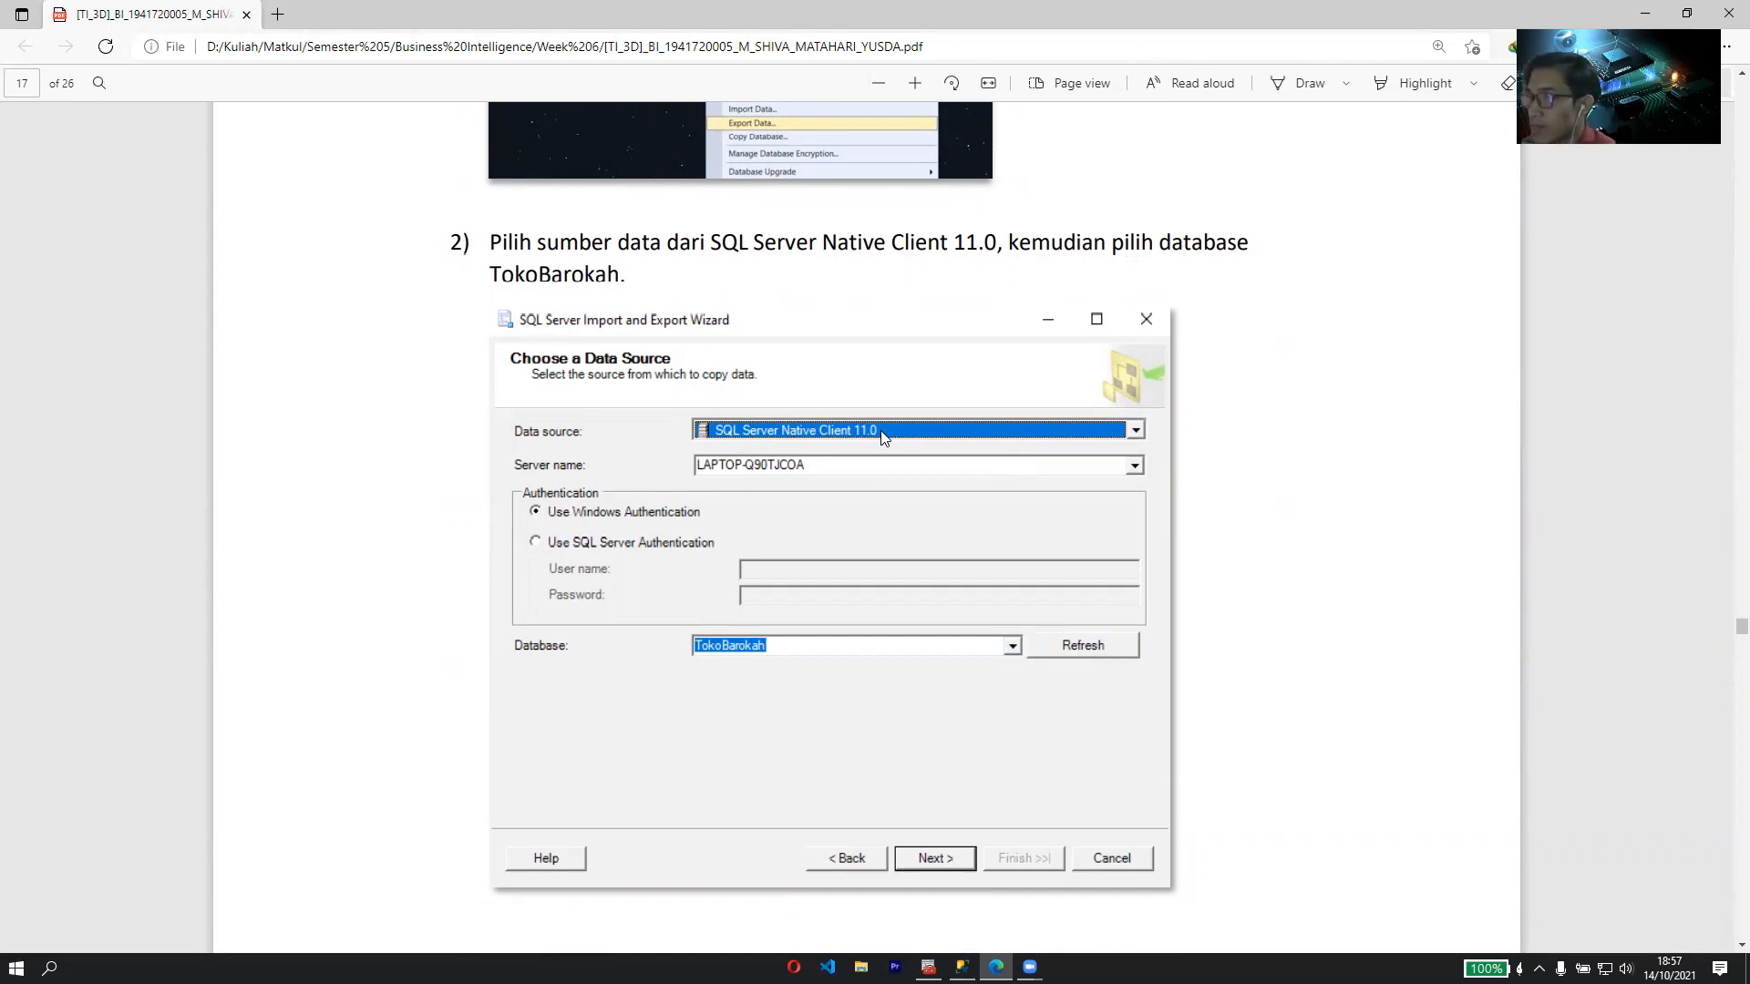
scroll(837, 435, "down", 2)
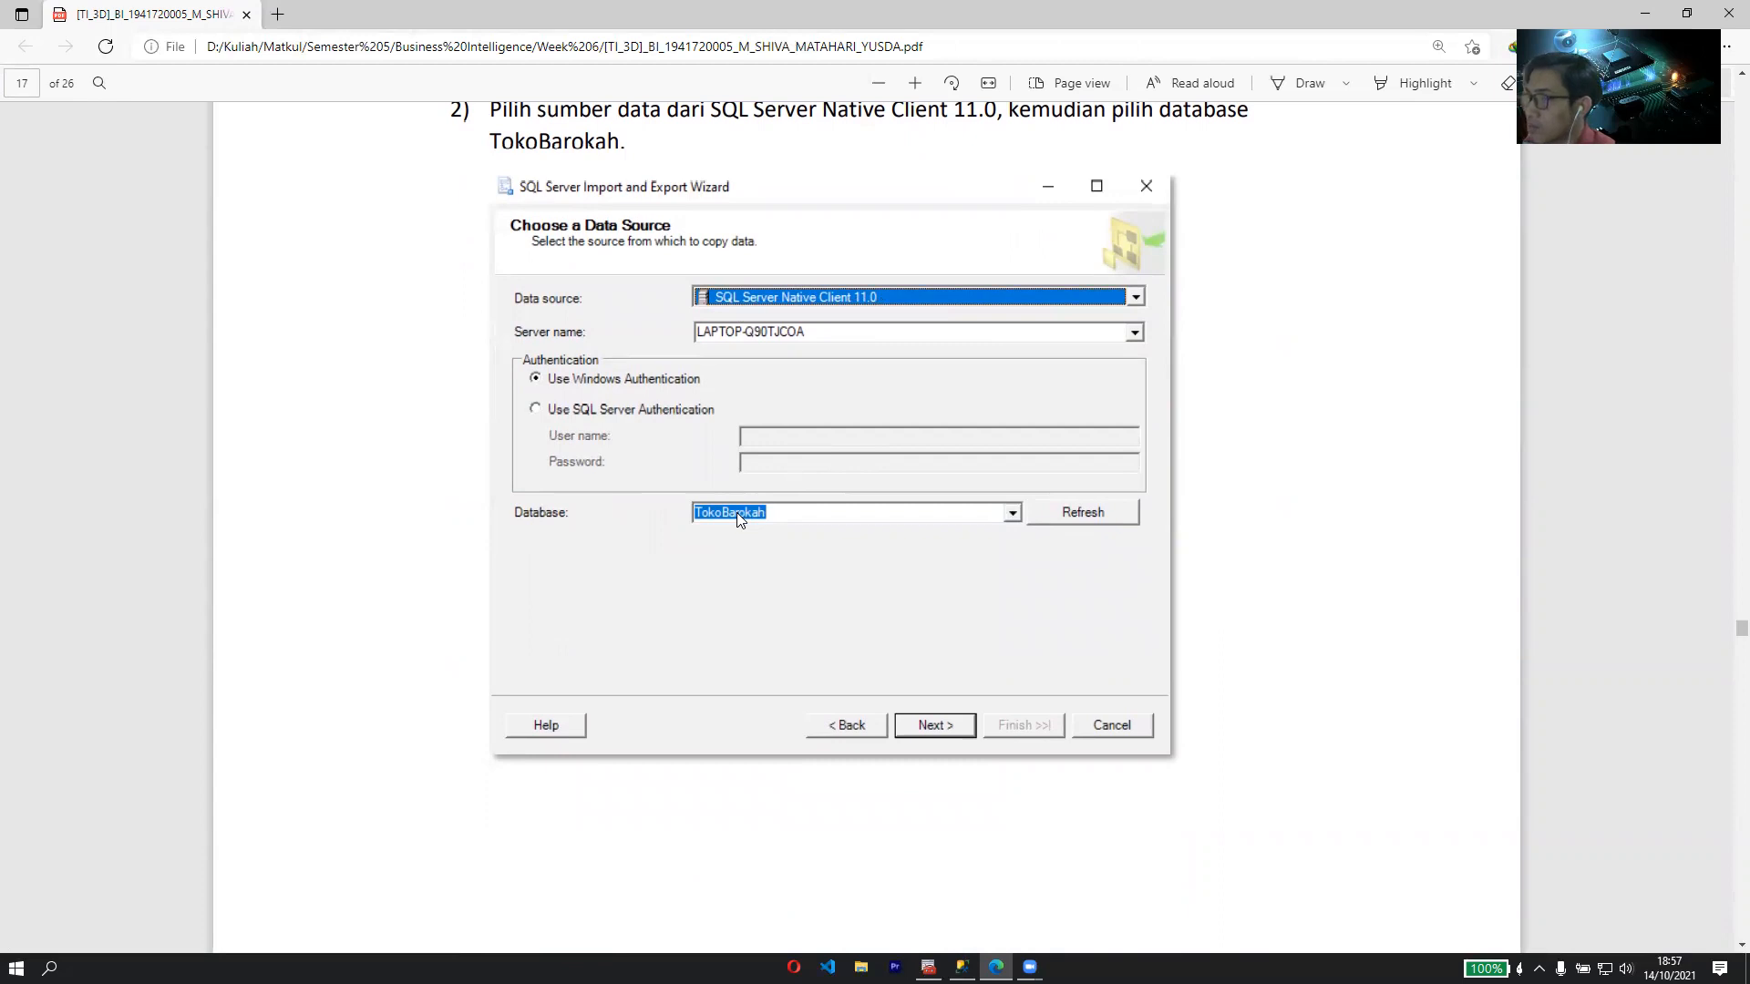
- Examine steps 3 and 4 on choosing the Flat File Destination and copying data from one or more tables or views
scroll(736, 512, "down", 10)
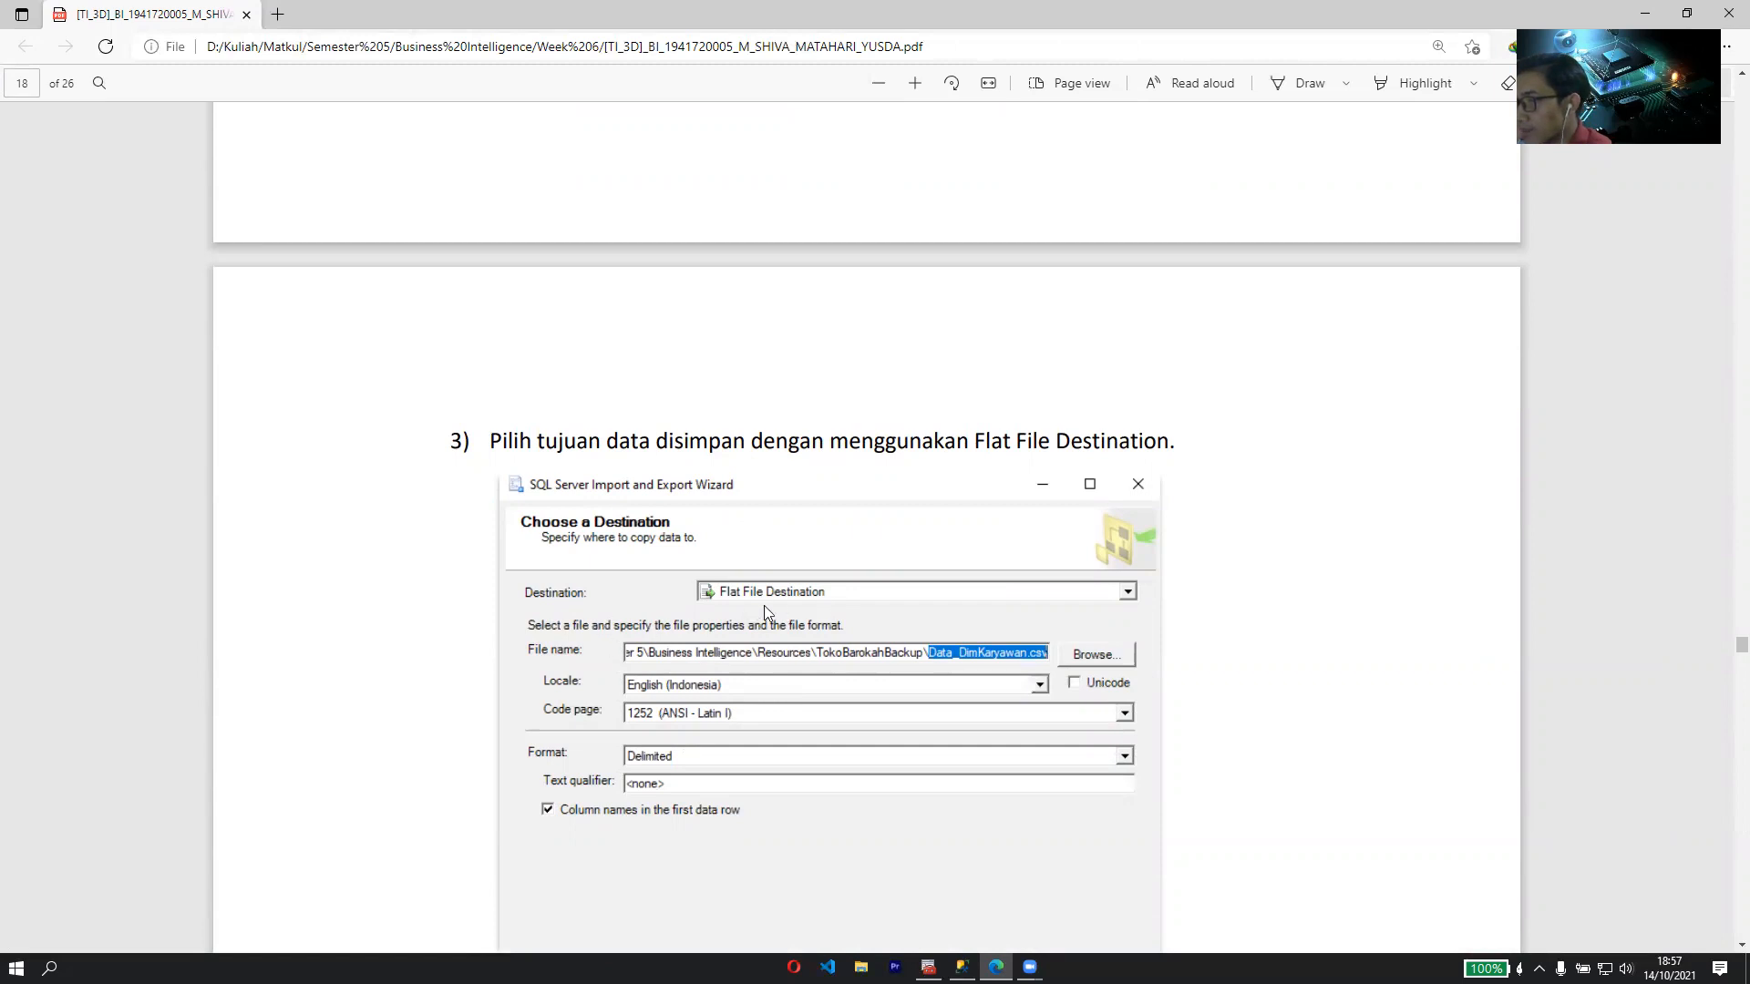
scroll(766, 605, "down", 1)
scroll(924, 614, "down", 1)
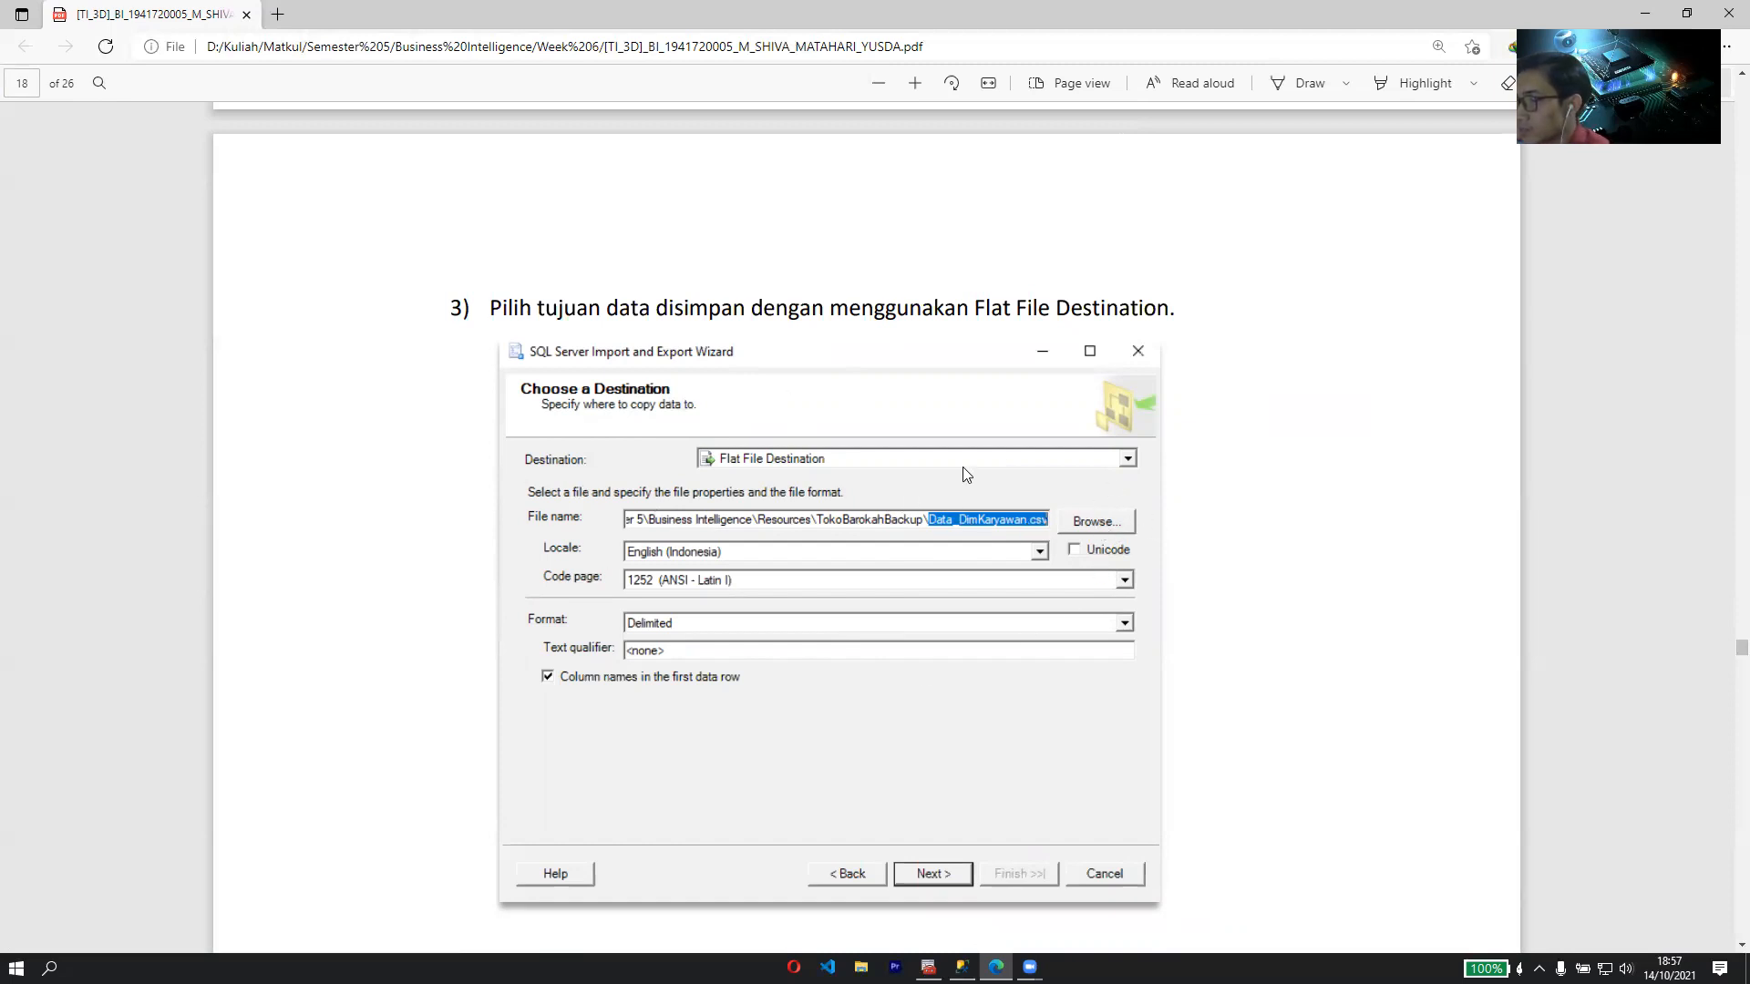
scroll(962, 470, "down", 5)
scroll(844, 432, "down", 6)
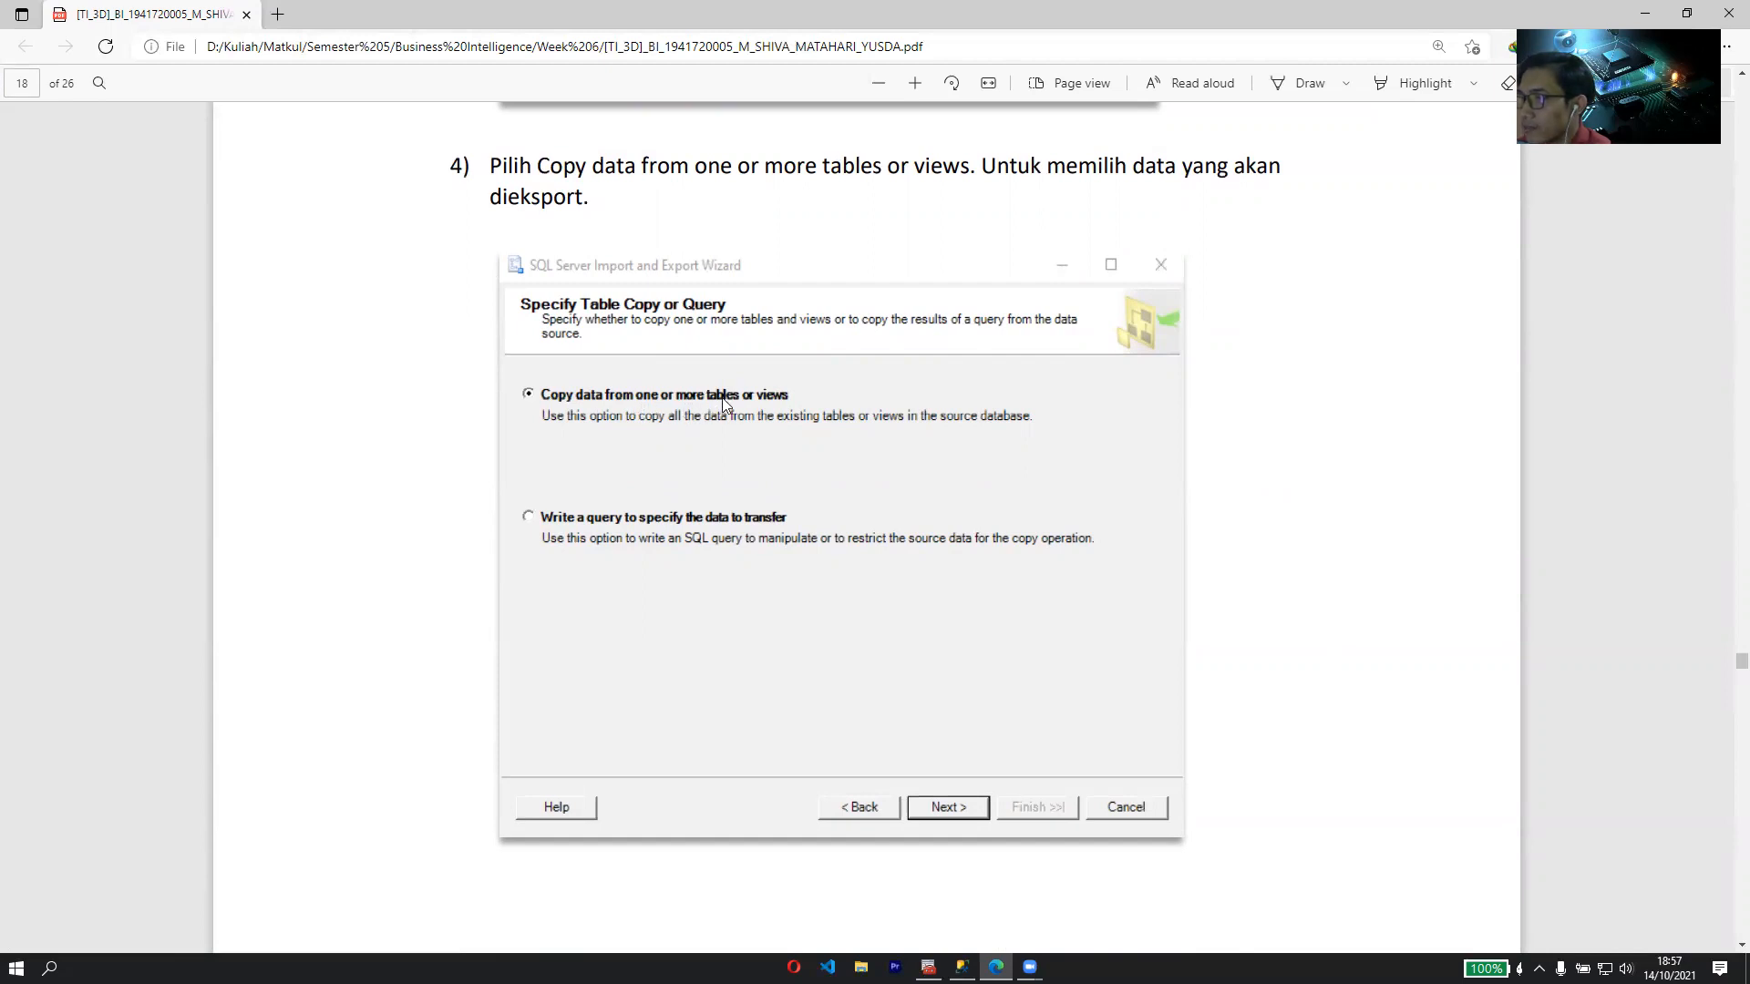
- Examine step 5 on selecting dbo.Karyawan as the source table for the flat file destination
scroll(770, 403, "down", 7)
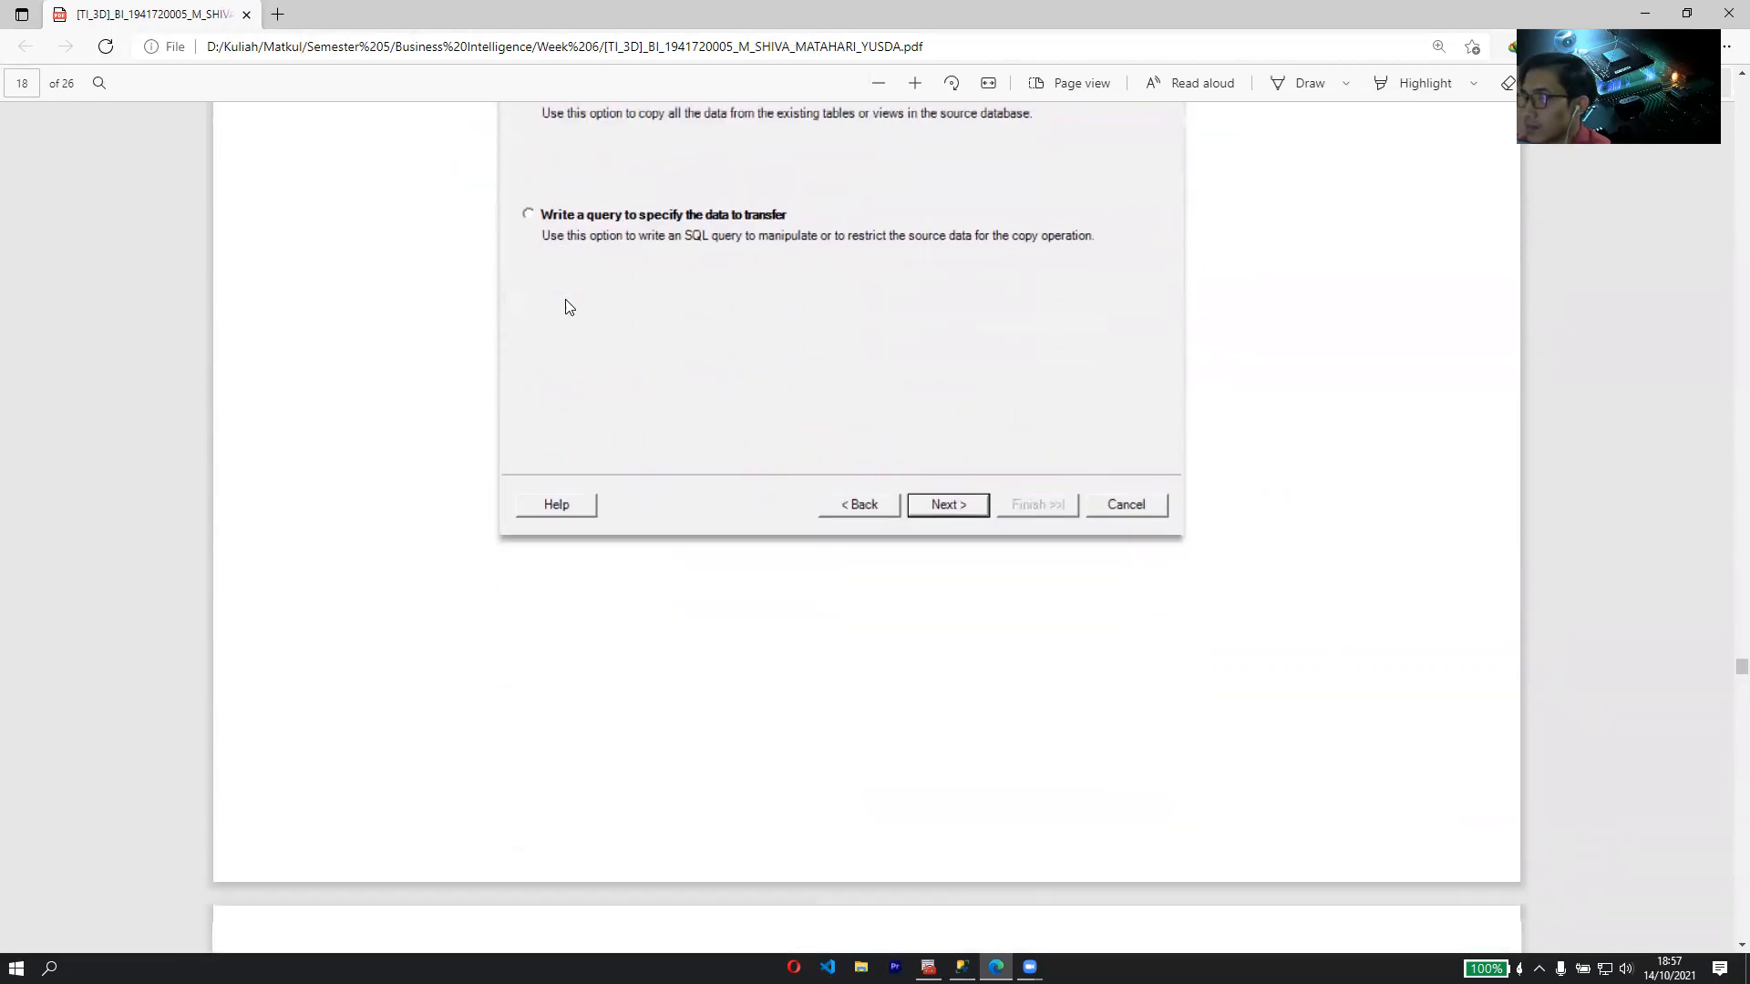
scroll(592, 308, "down", 6)
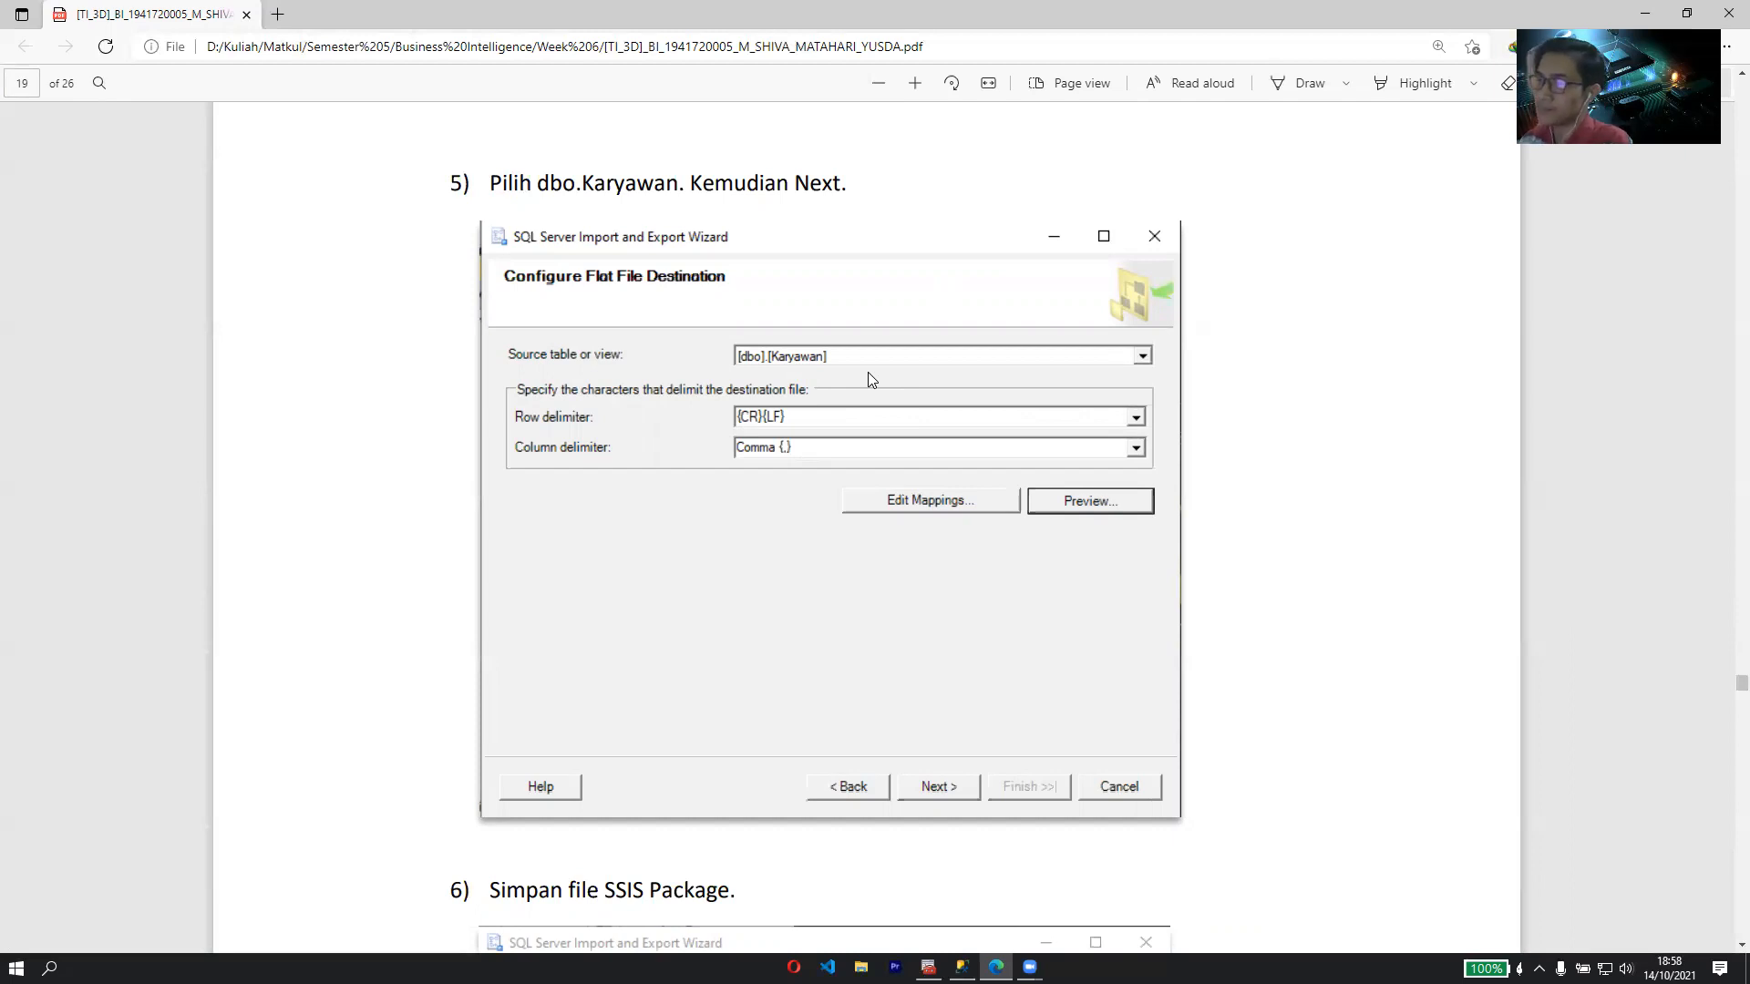
scroll(867, 373, "down", 4)
scroll(877, 372, "up", 2)
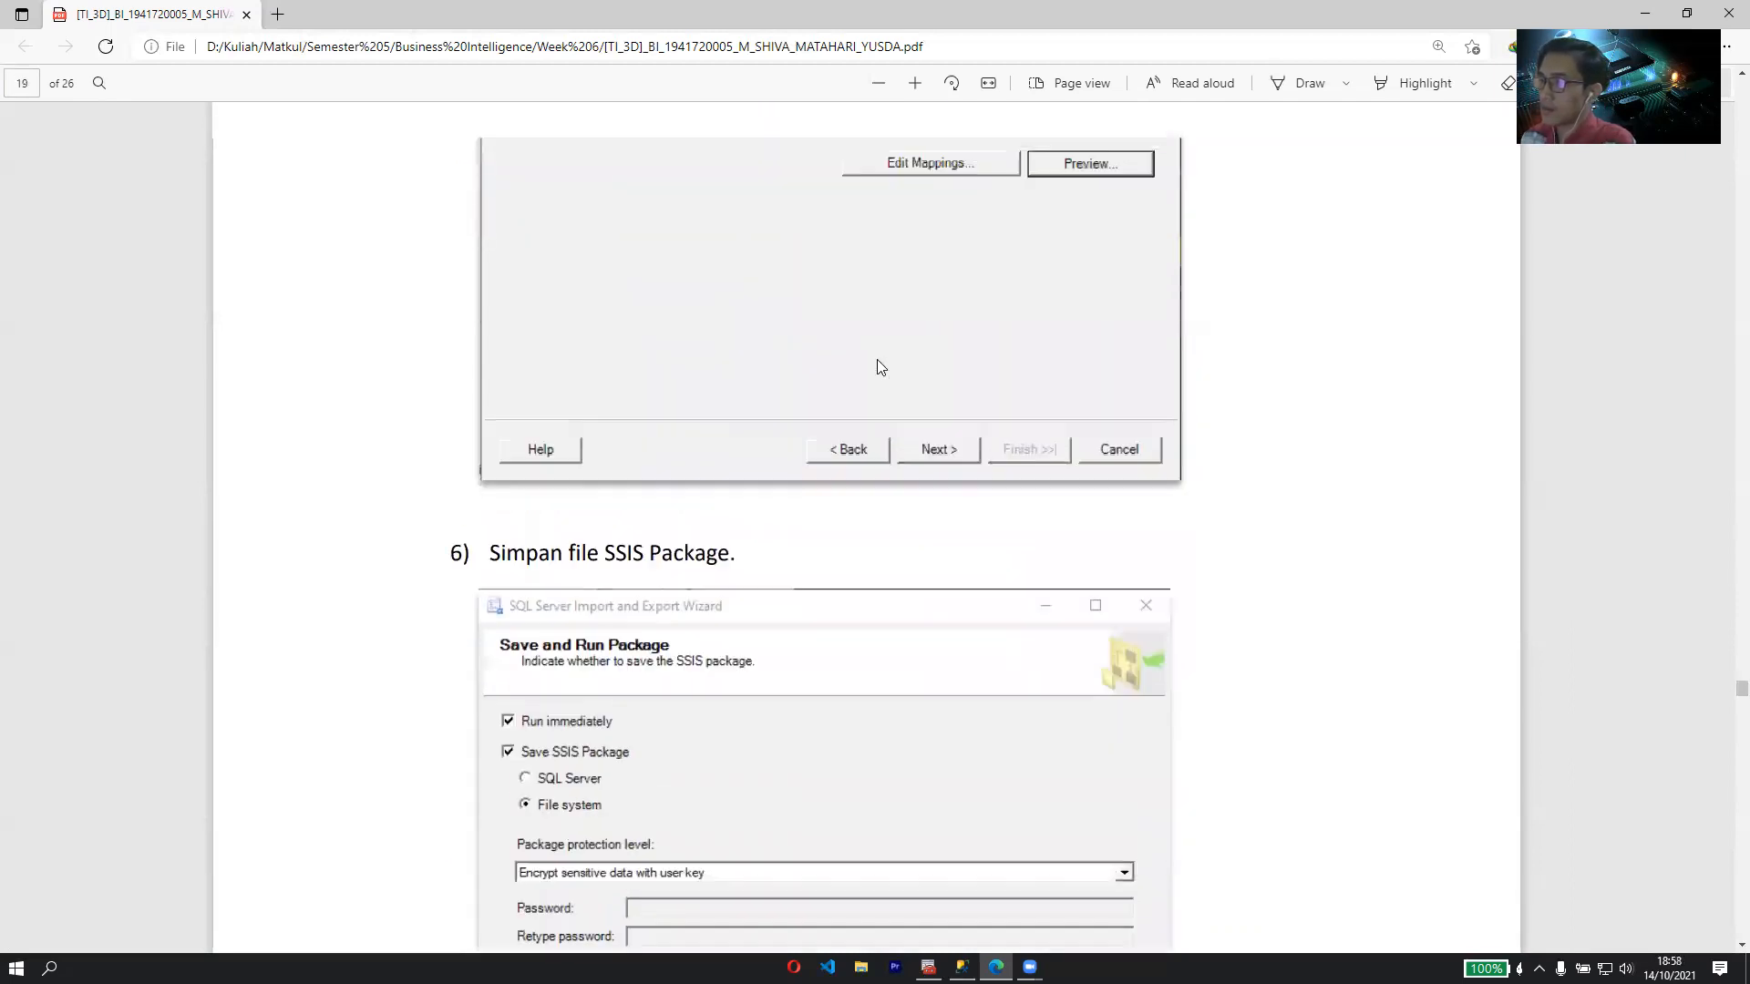
- Examine step 6 on running immediately and saving the SSIS package to the file system
scroll(878, 373, "down", 3)
scroll(878, 374, "down", 4)
scroll(829, 376, "up", 3)
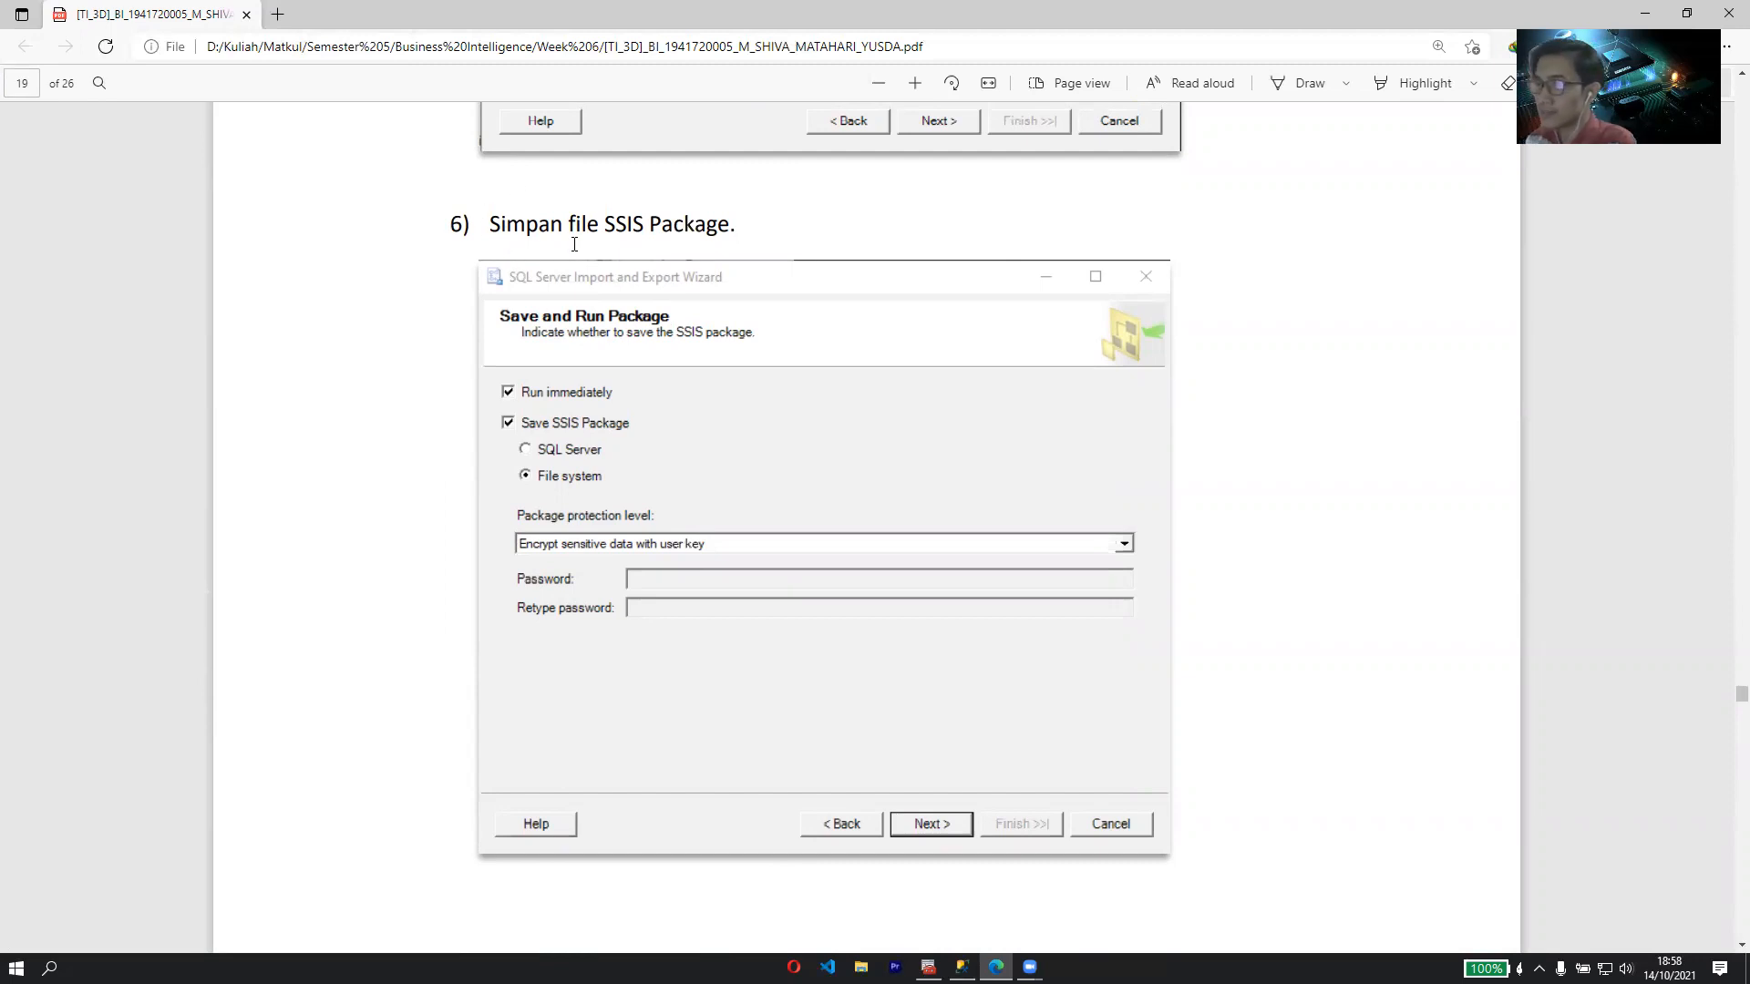
scroll(459, 283, "down", 2)
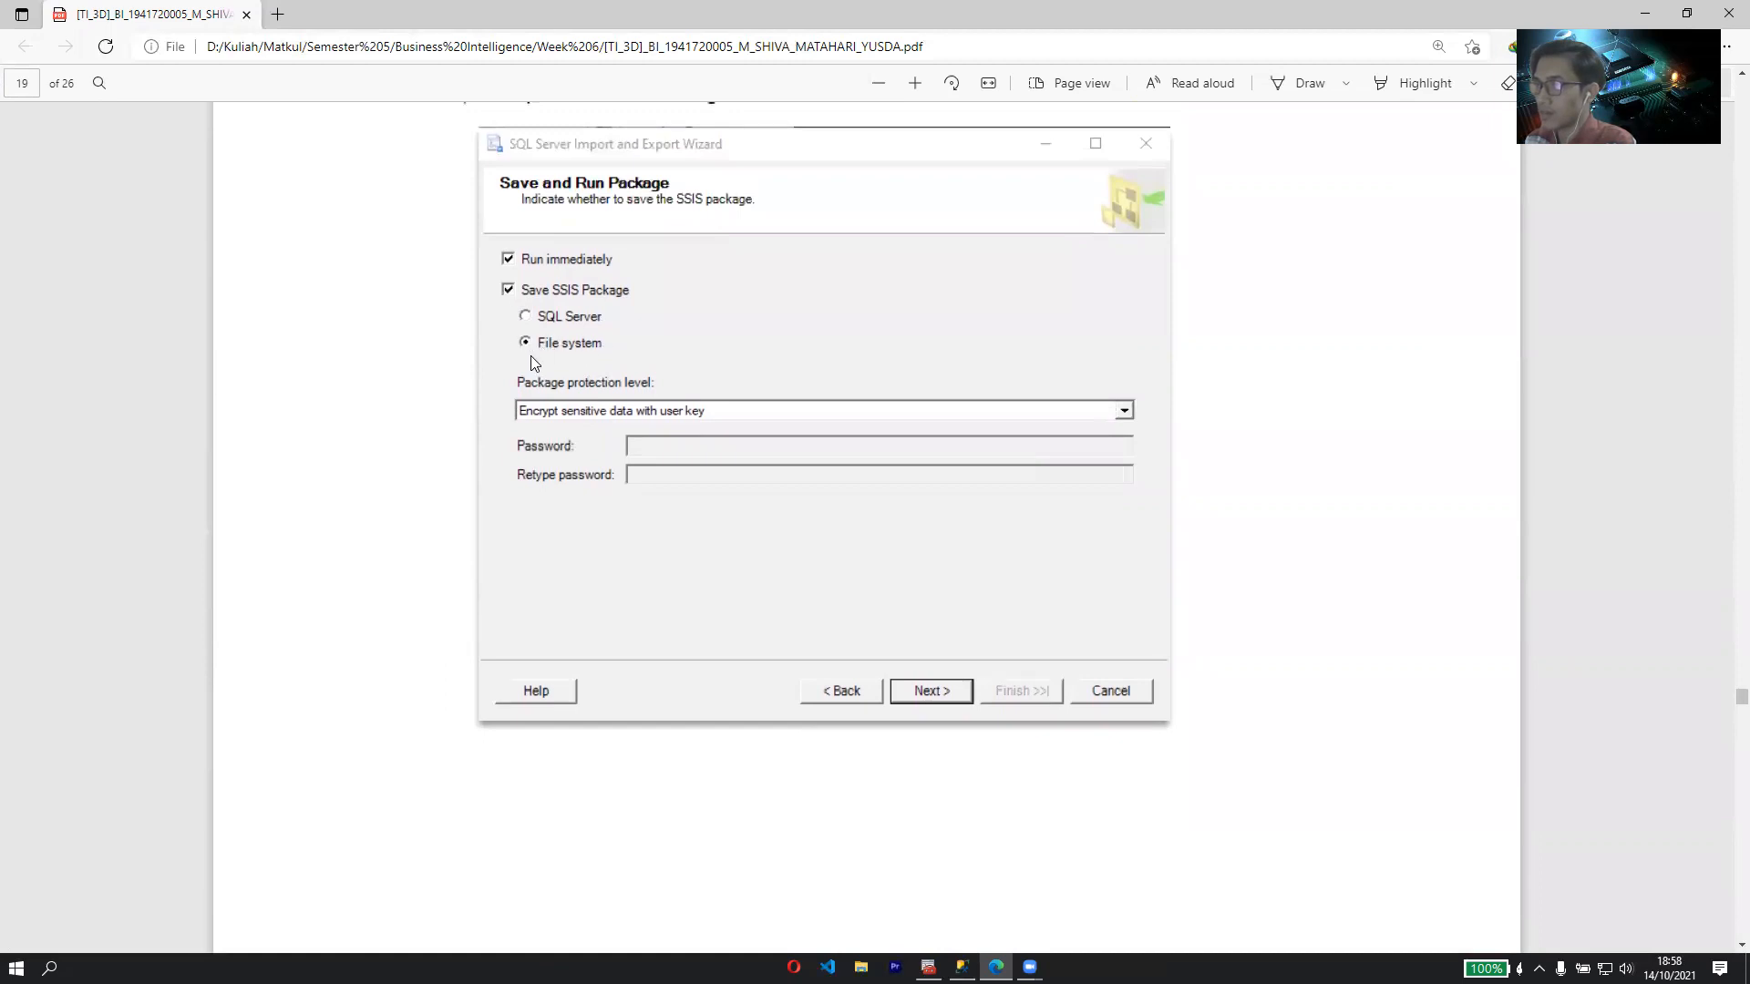
- Examine step 7 on setting the name and save location of the ExportKaryawan.dtsx package
scroll(797, 446, "down", 10)
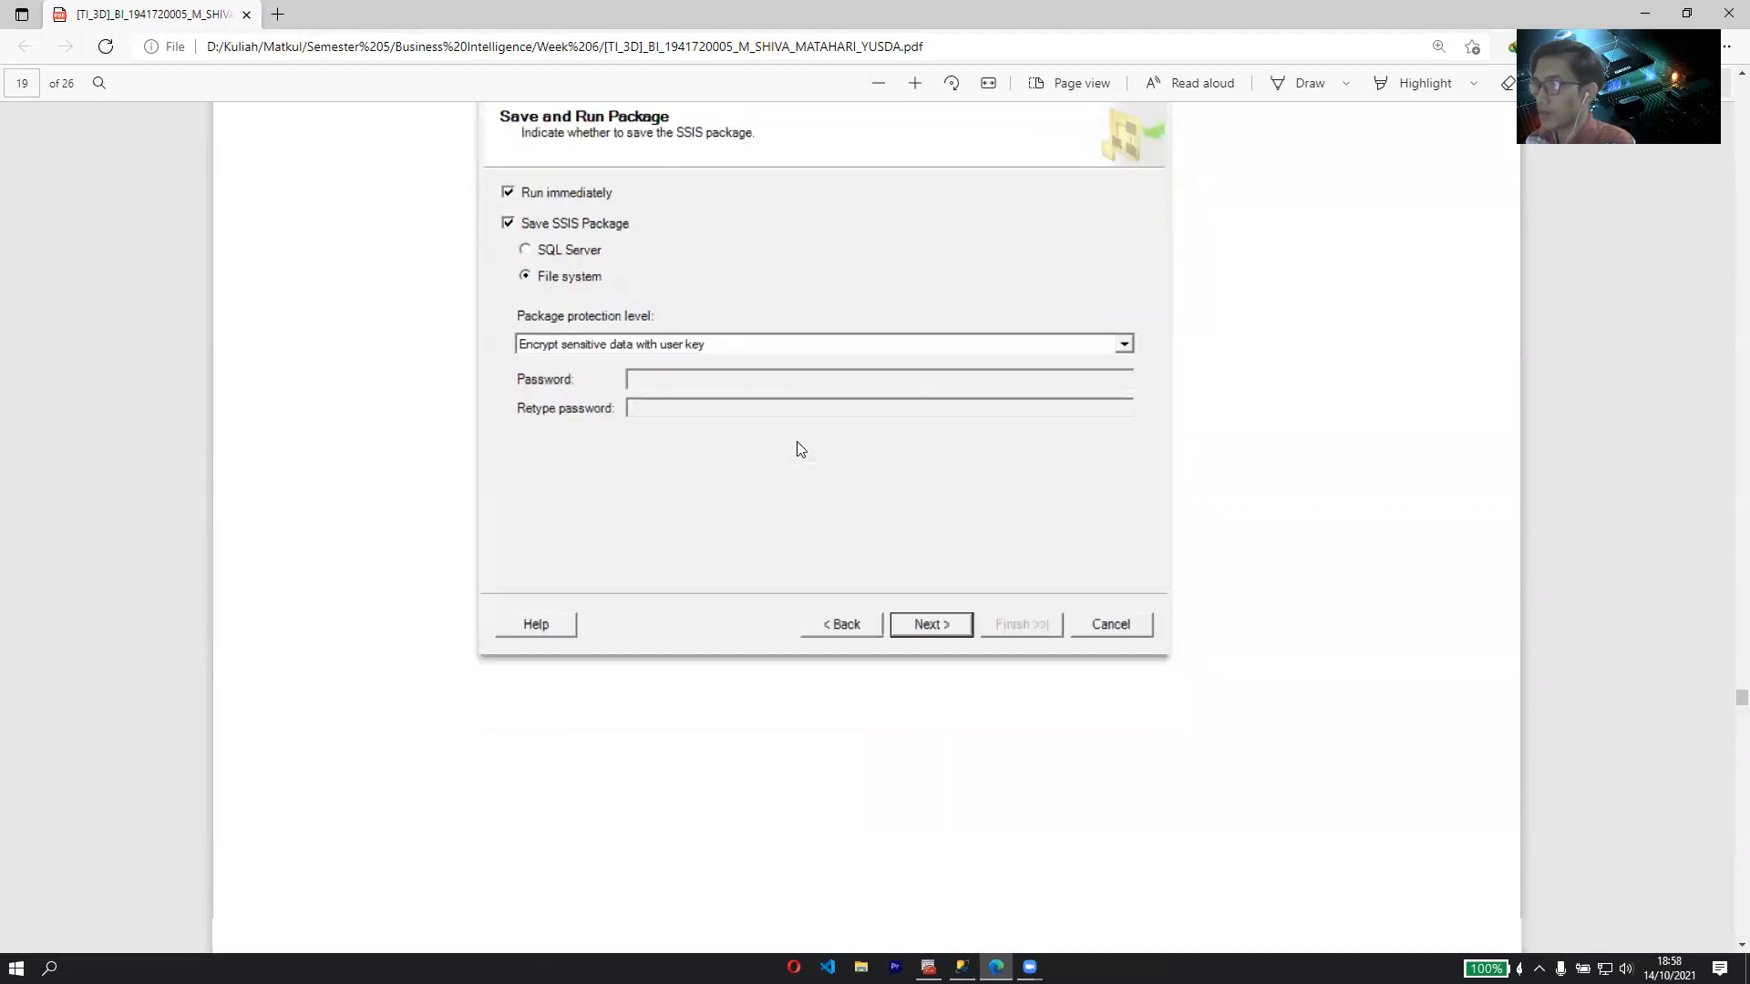
scroll(790, 446, "down", 3)
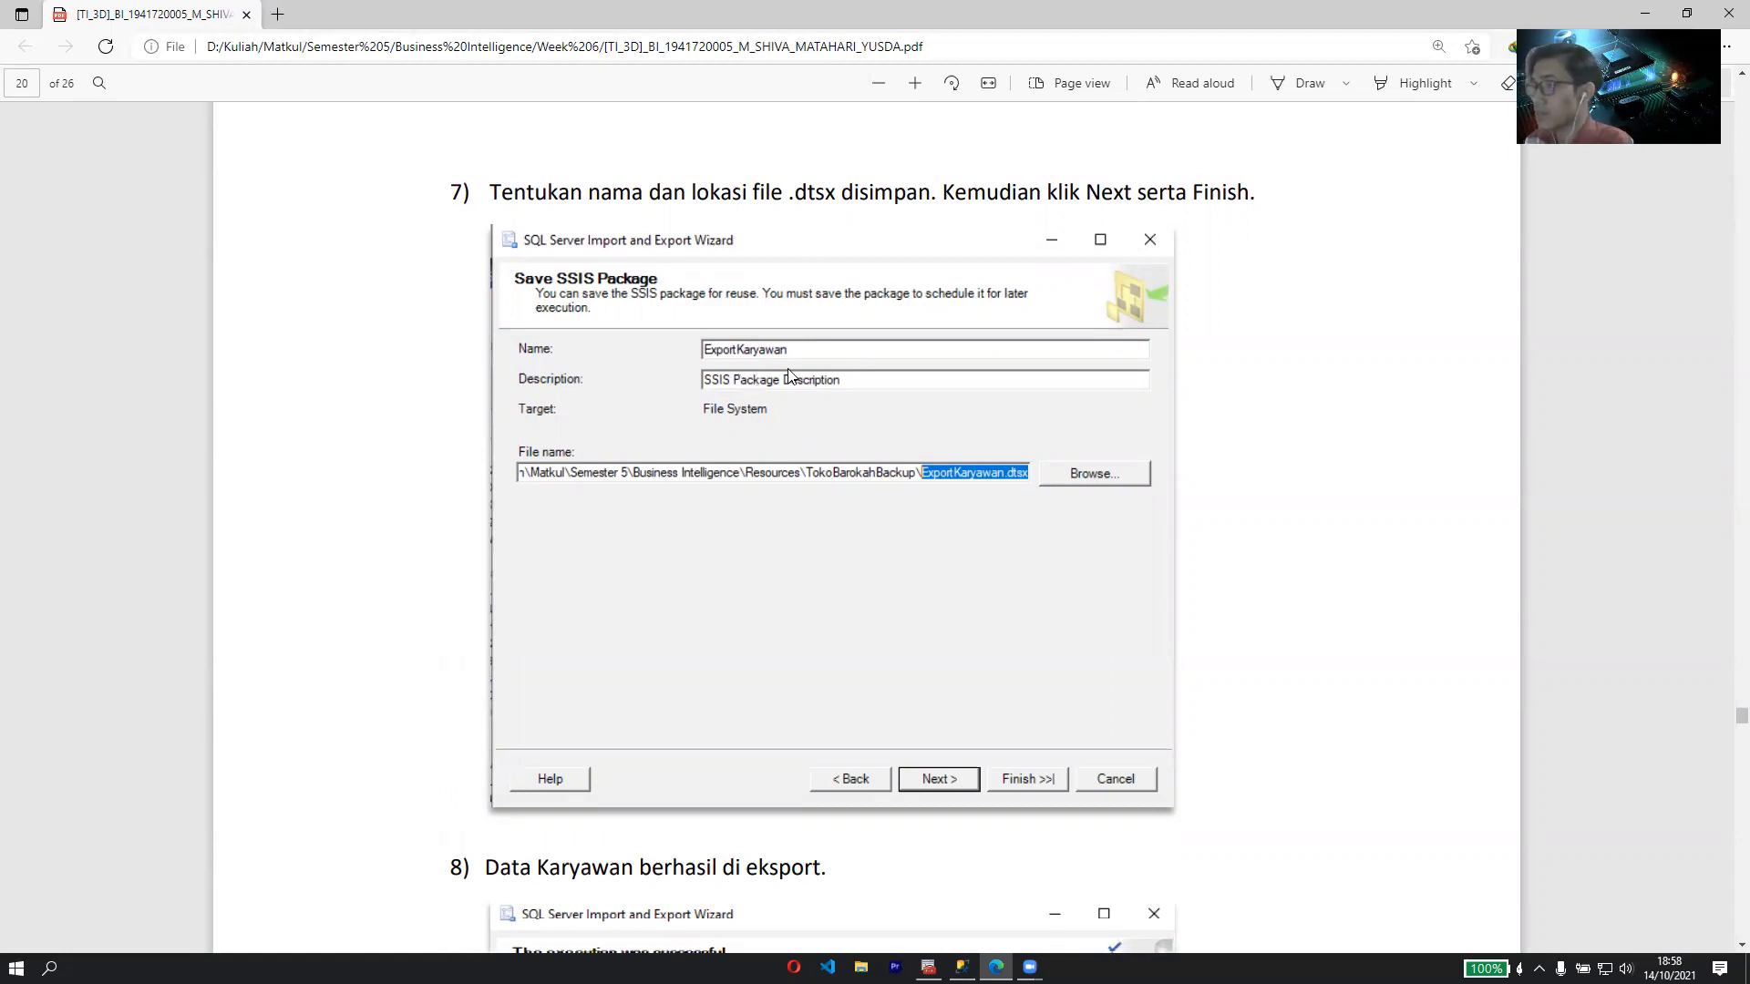
scroll(789, 375, "down", 2)
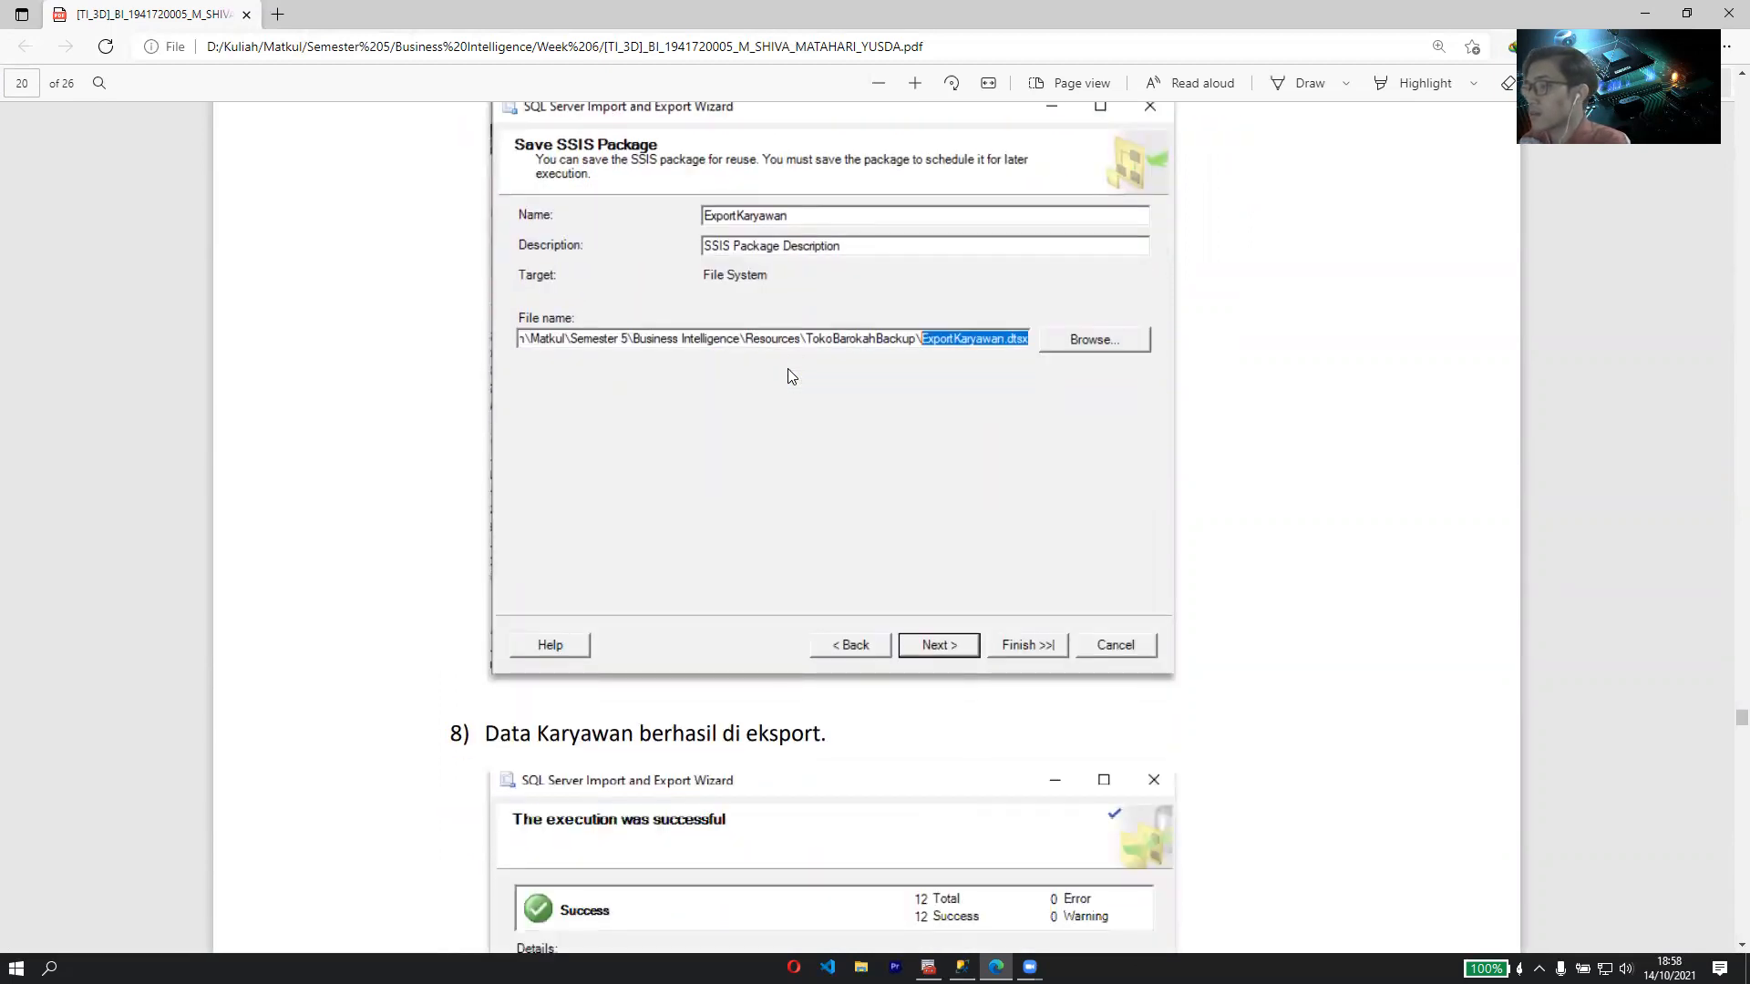
- Examine step 8 on the execution result of the Karyawan data export
scroll(791, 375, "down", 5)
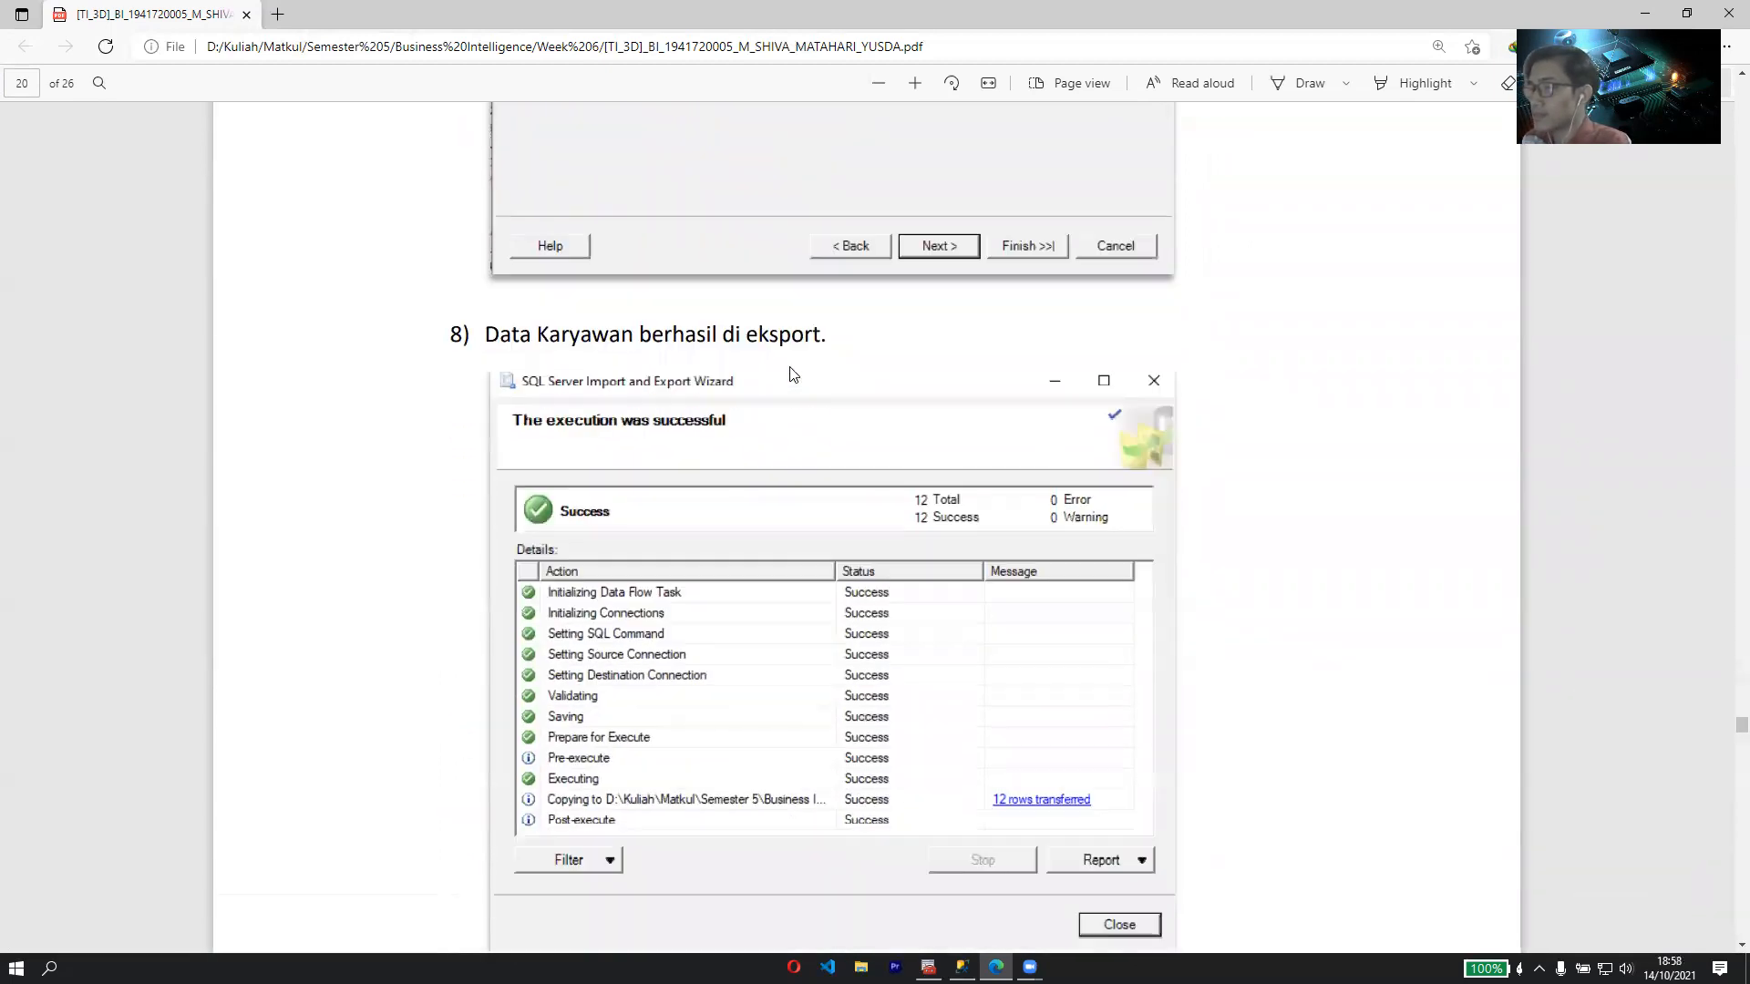
scroll(536, 527, "down", 3)
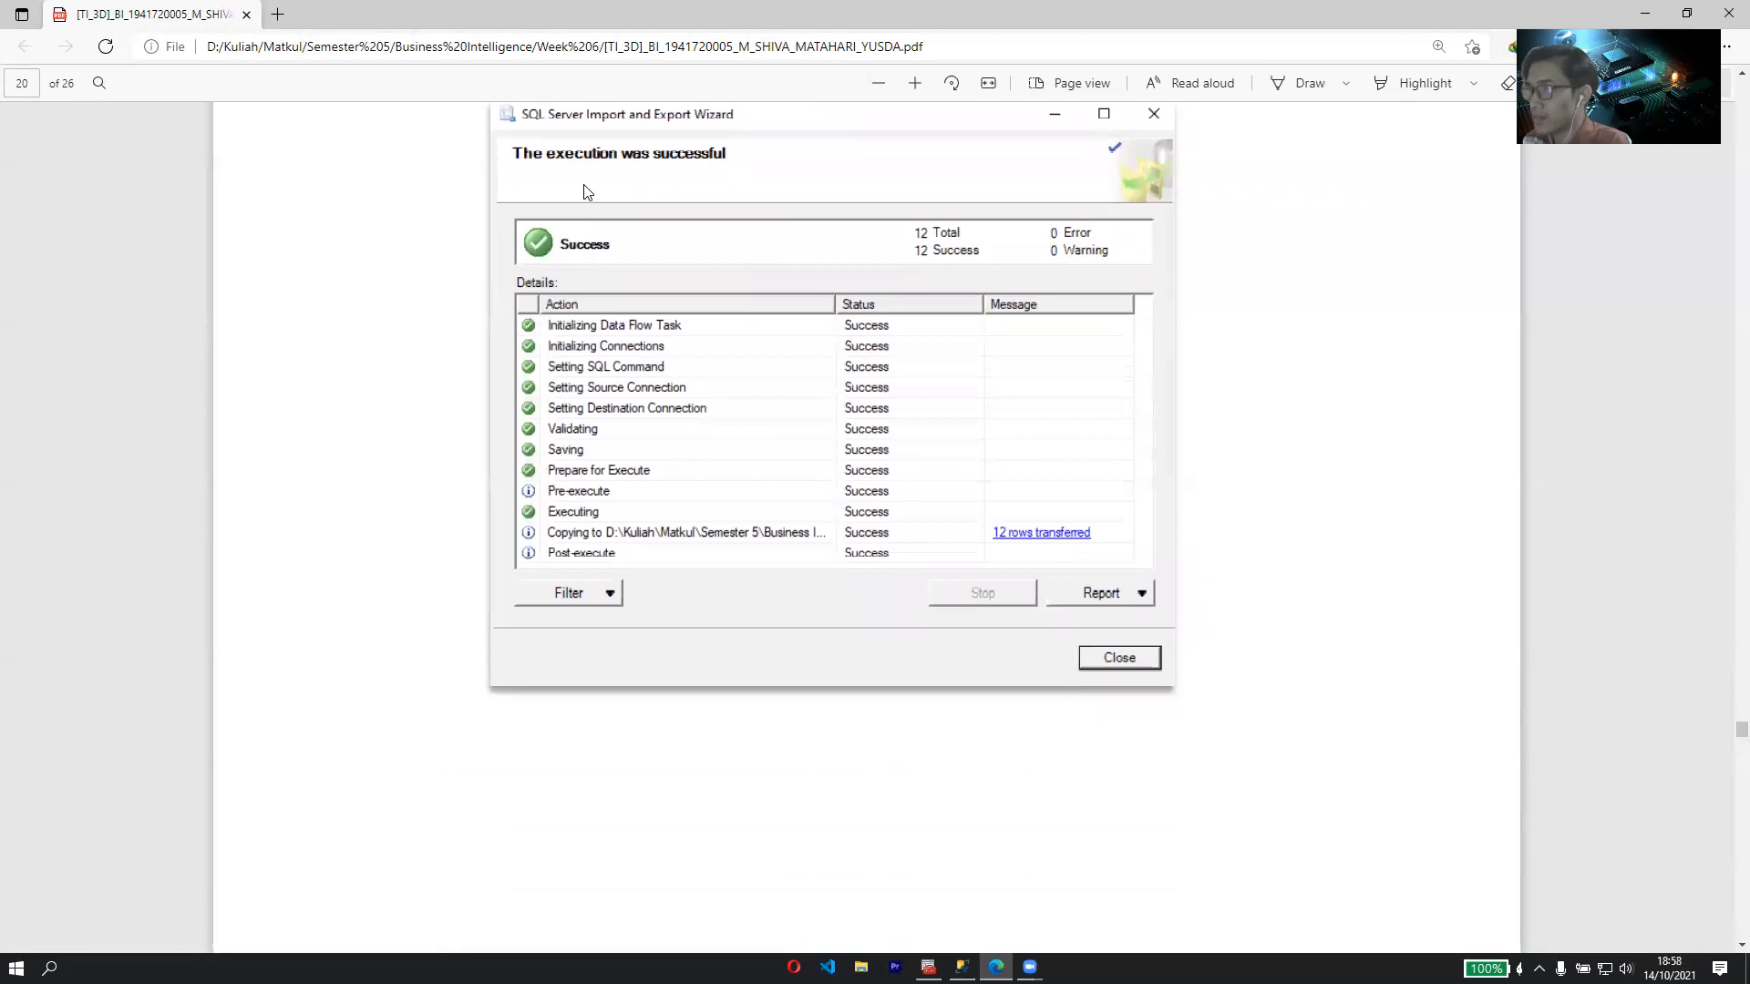
scroll(510, 692, "up", 3)
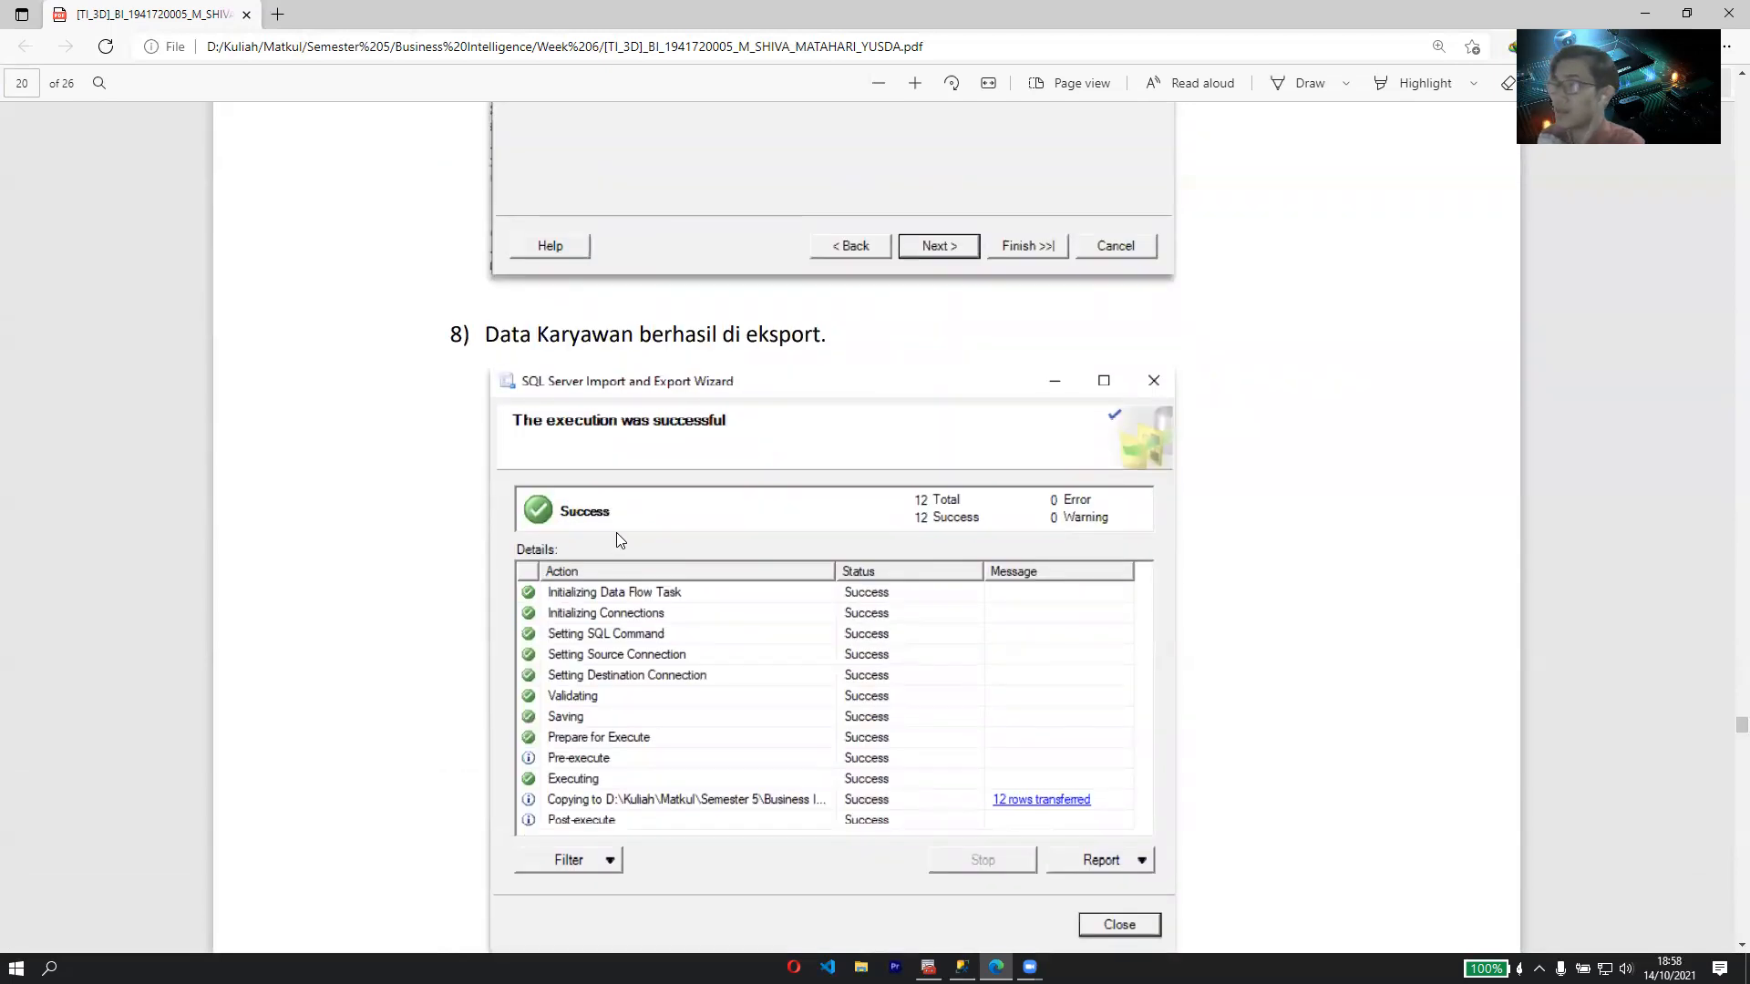
scroll(619, 542, "down", 3)
- Examine question 2 and its step 1 on importing the CSV file into the DimKaryawan table of TokoBarokahDW
scroll(738, 476, "down", 4)
scroll(741, 476, "down", 4)
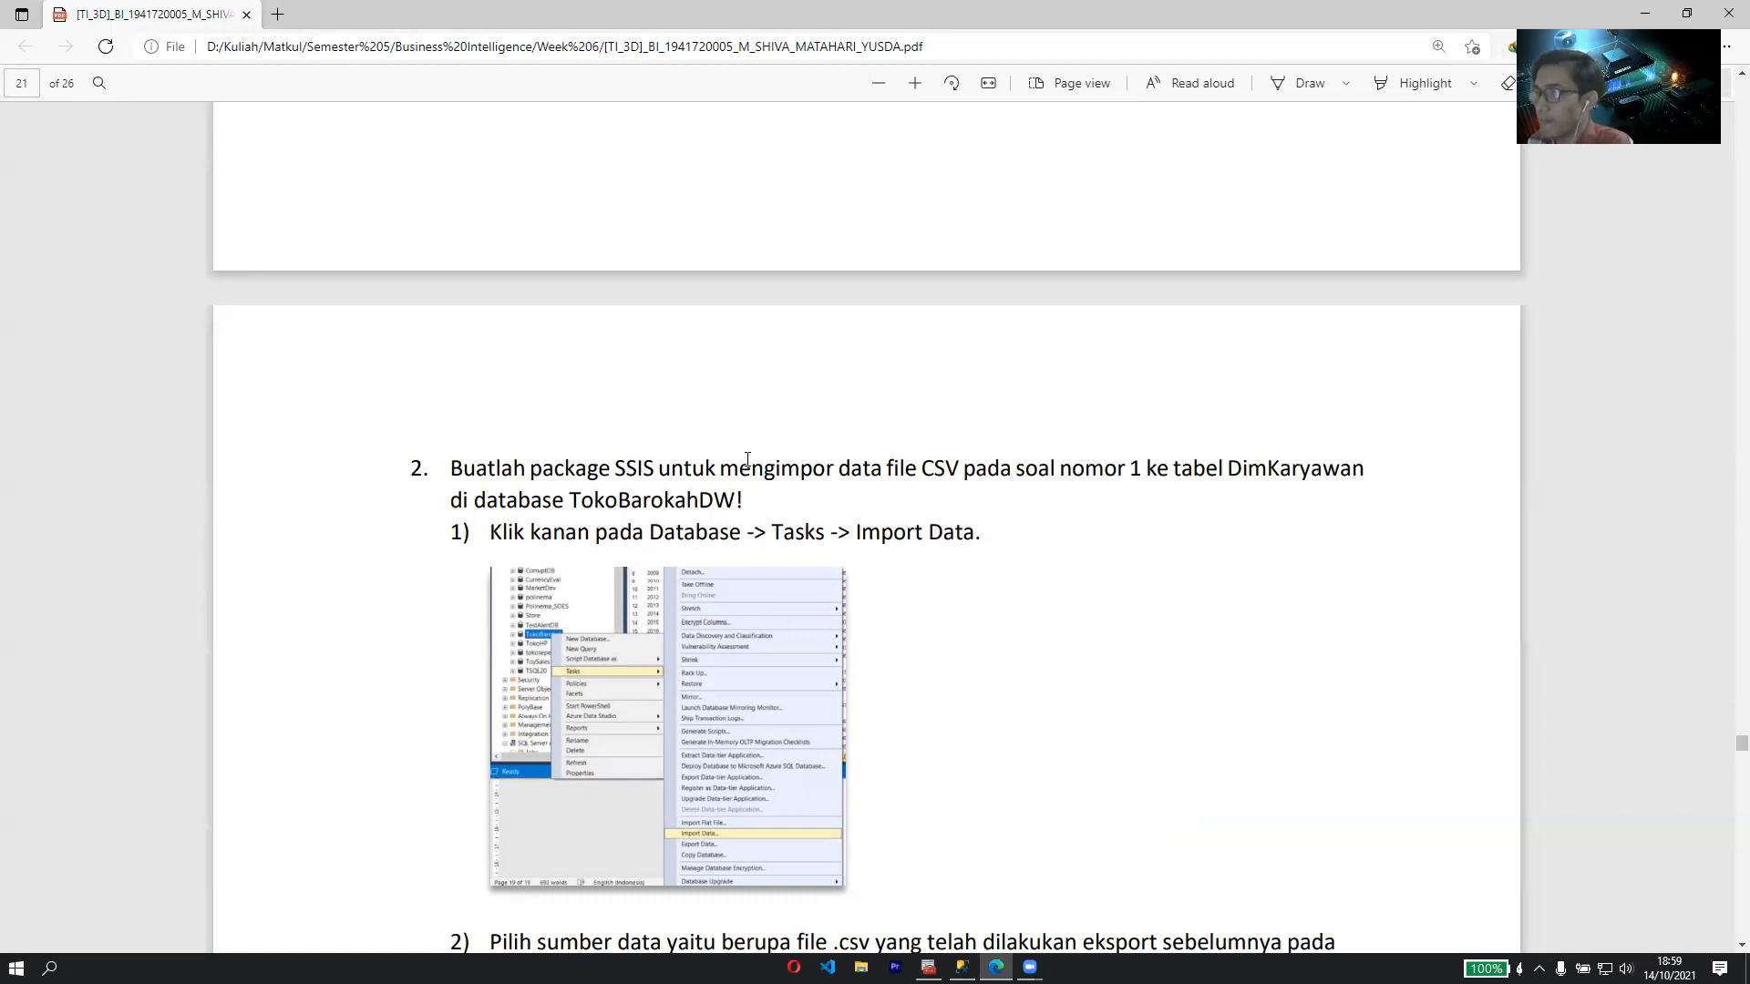
scroll(747, 459, "down", 3)
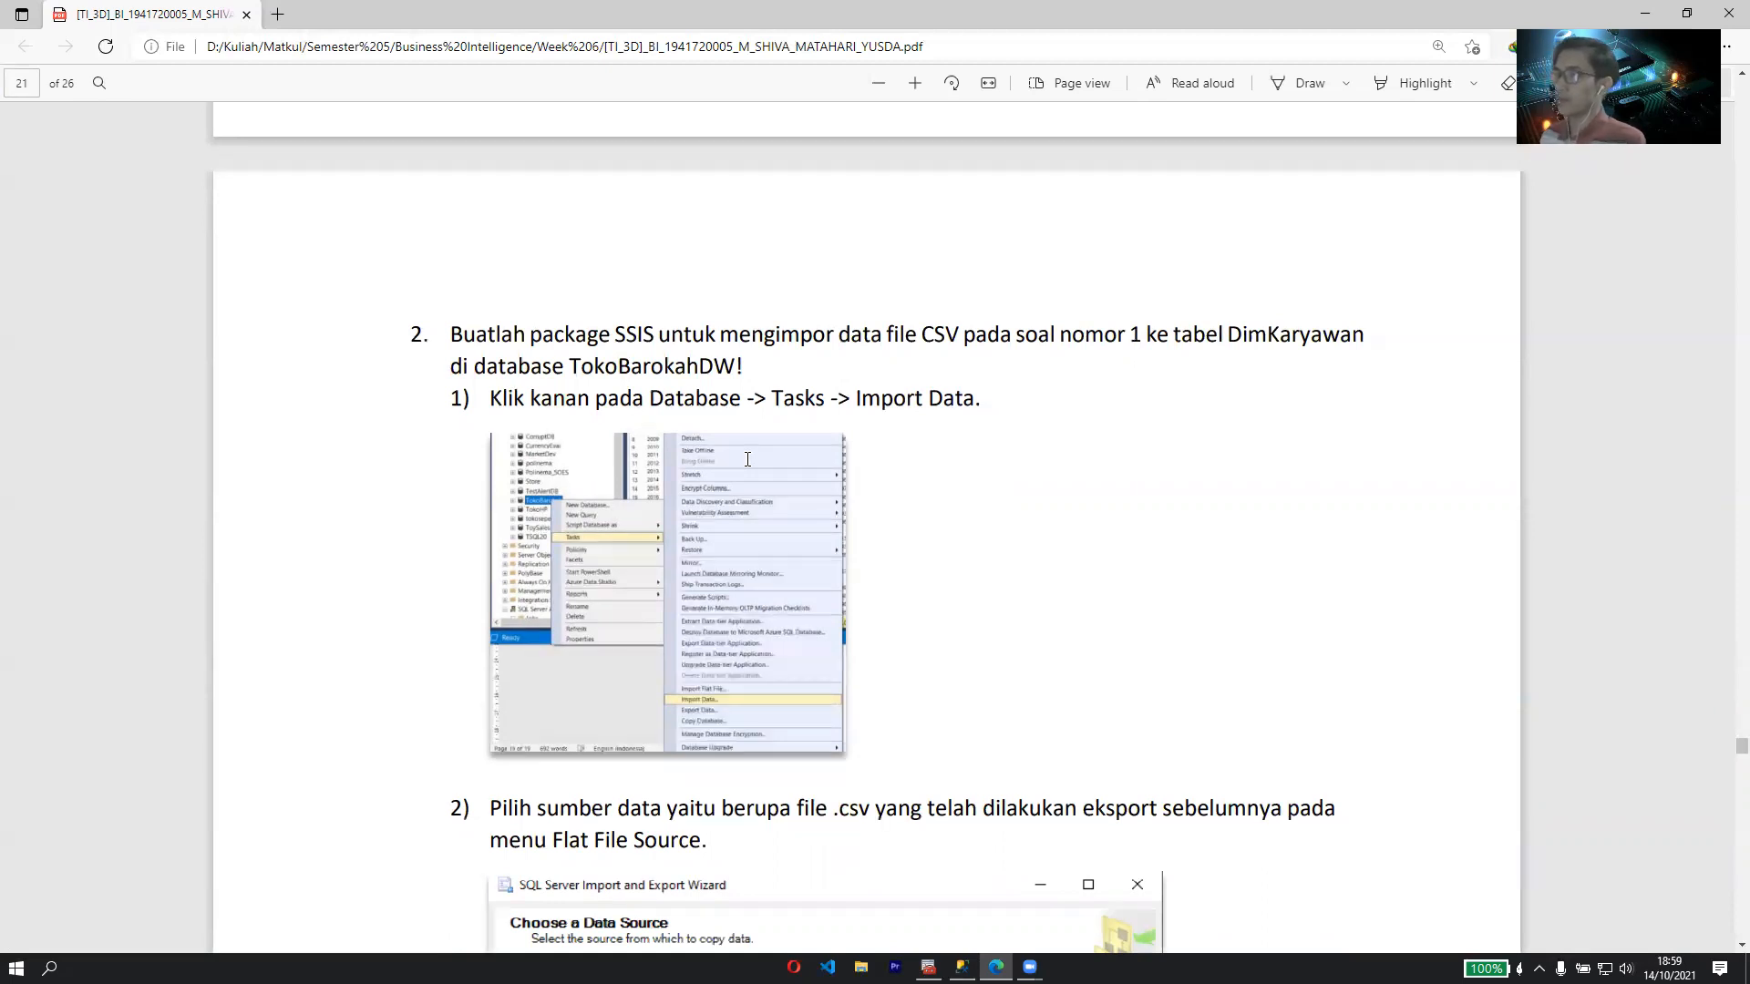
- Examine step 2 of question 2 on choosing the exported Data_DimKaryawan.csv as the Flat File Source
scroll(747, 459, "down", 6)
scroll(775, 491, "up", 2)
scroll(546, 438, "down", 4)
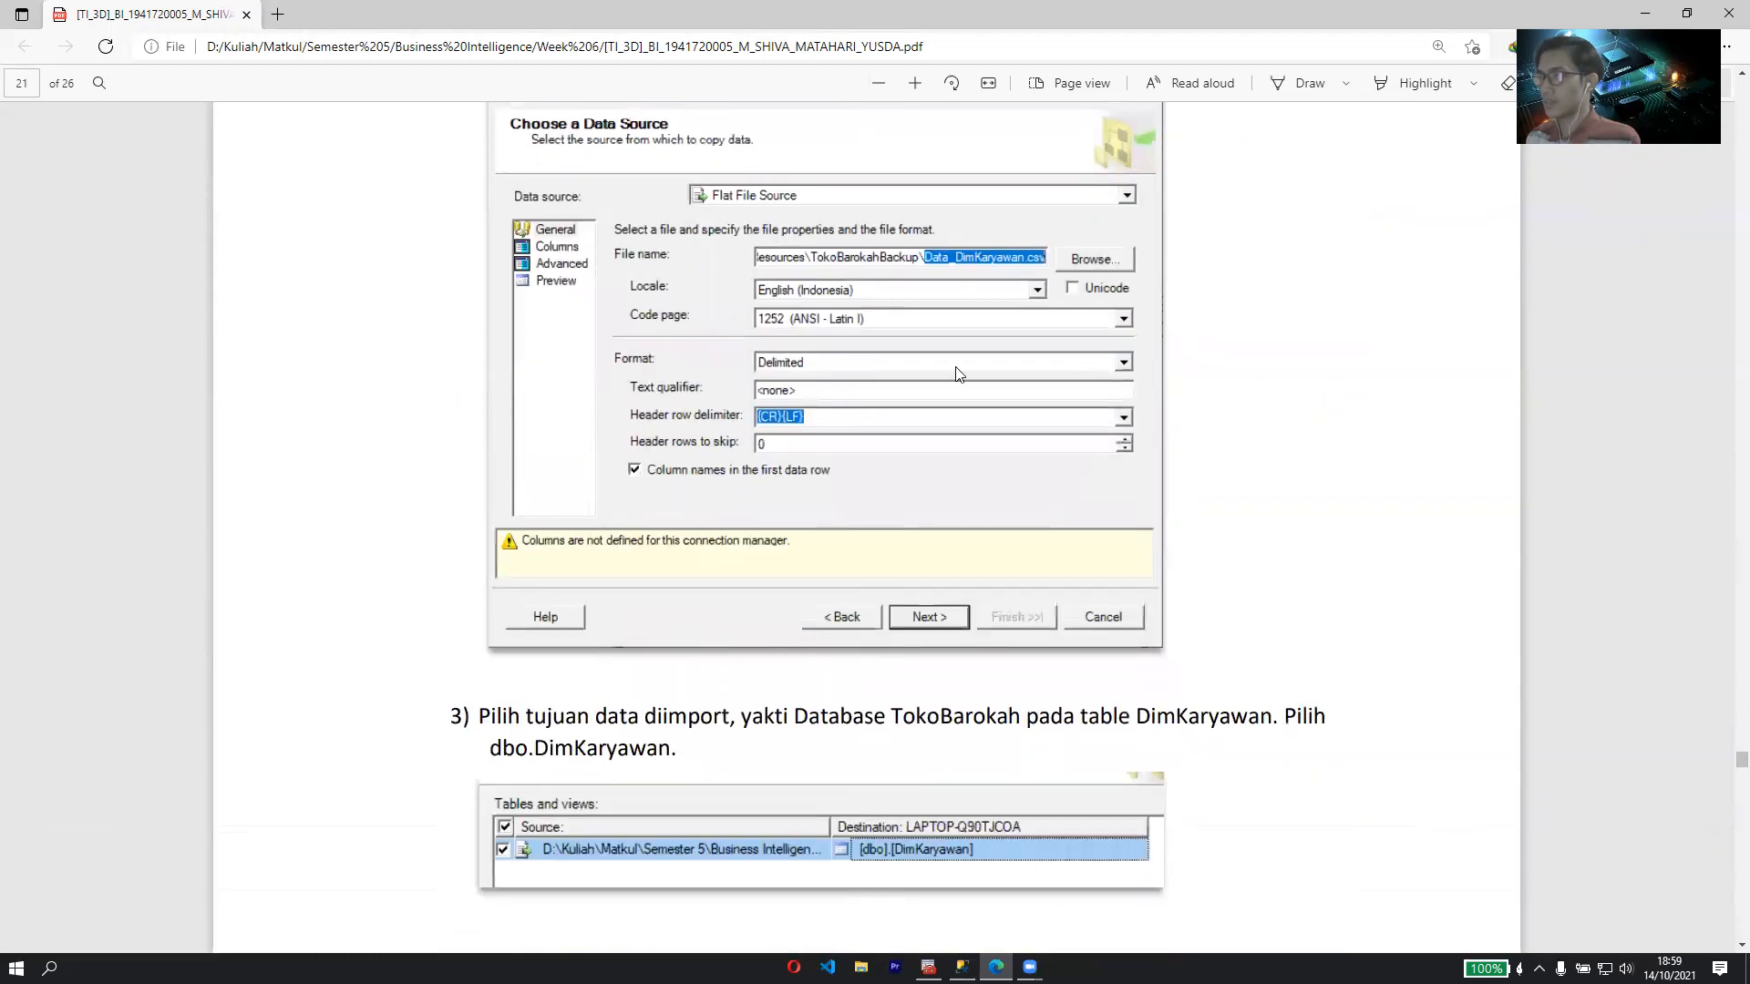
scroll(917, 390, "up", 3)
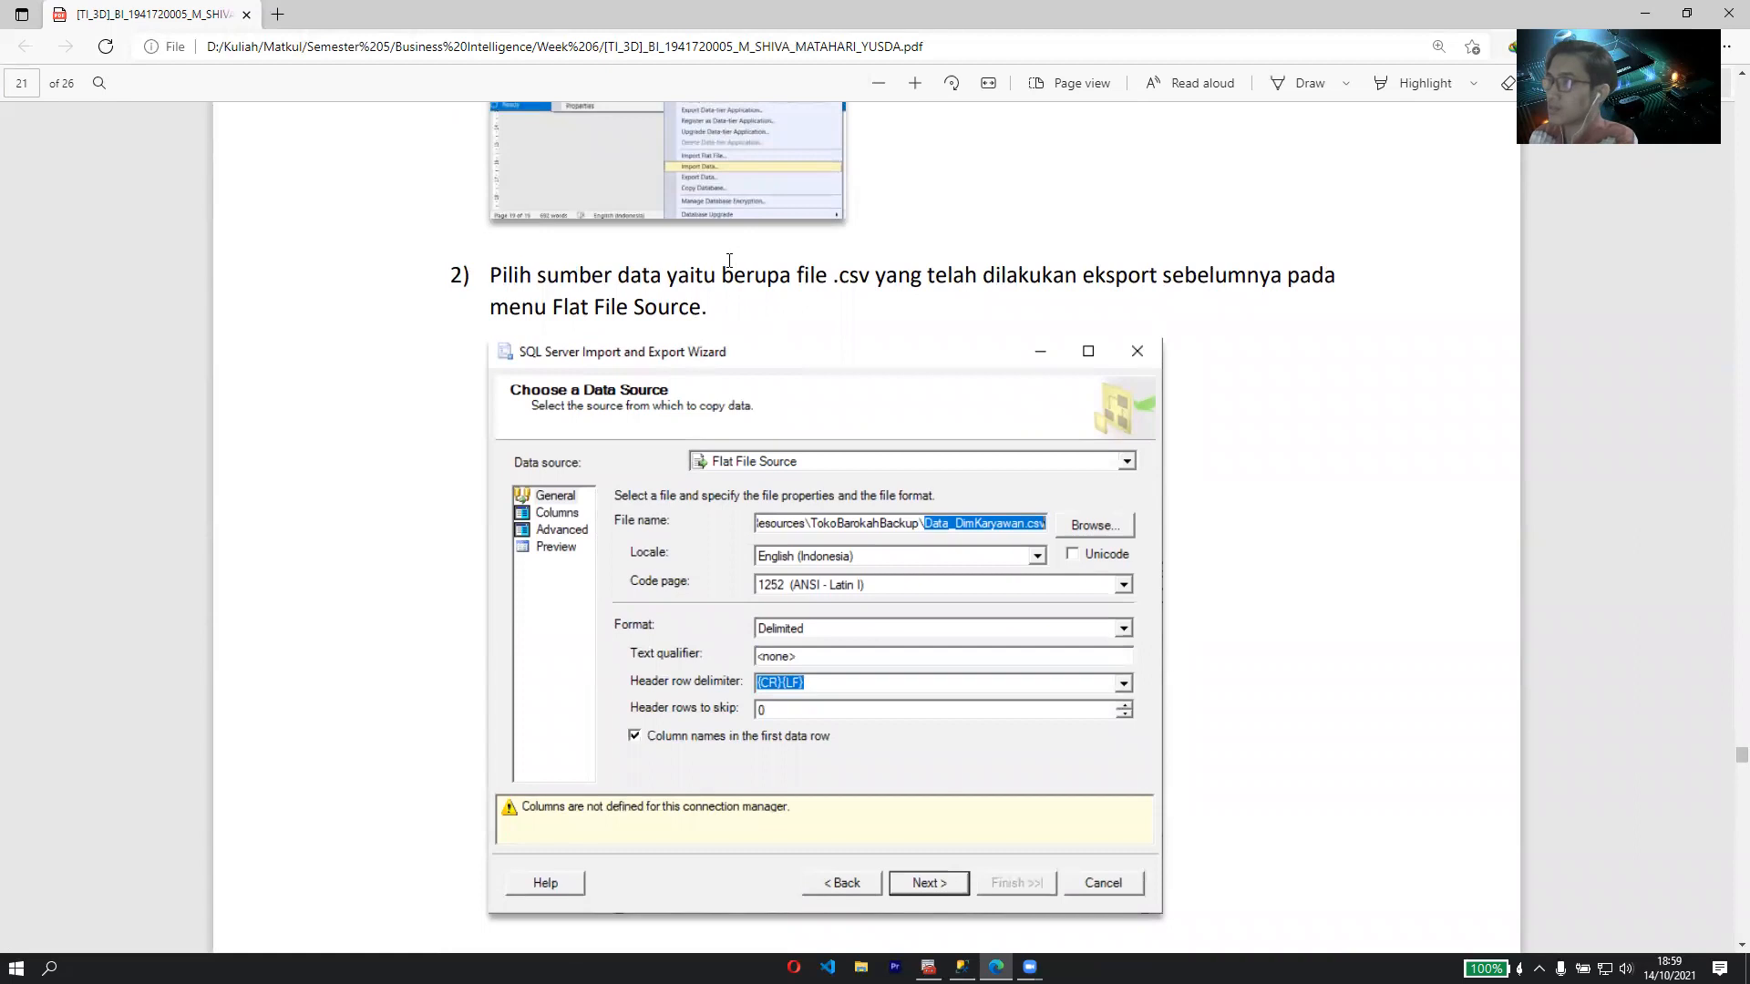
scroll(607, 316, "down", 3)
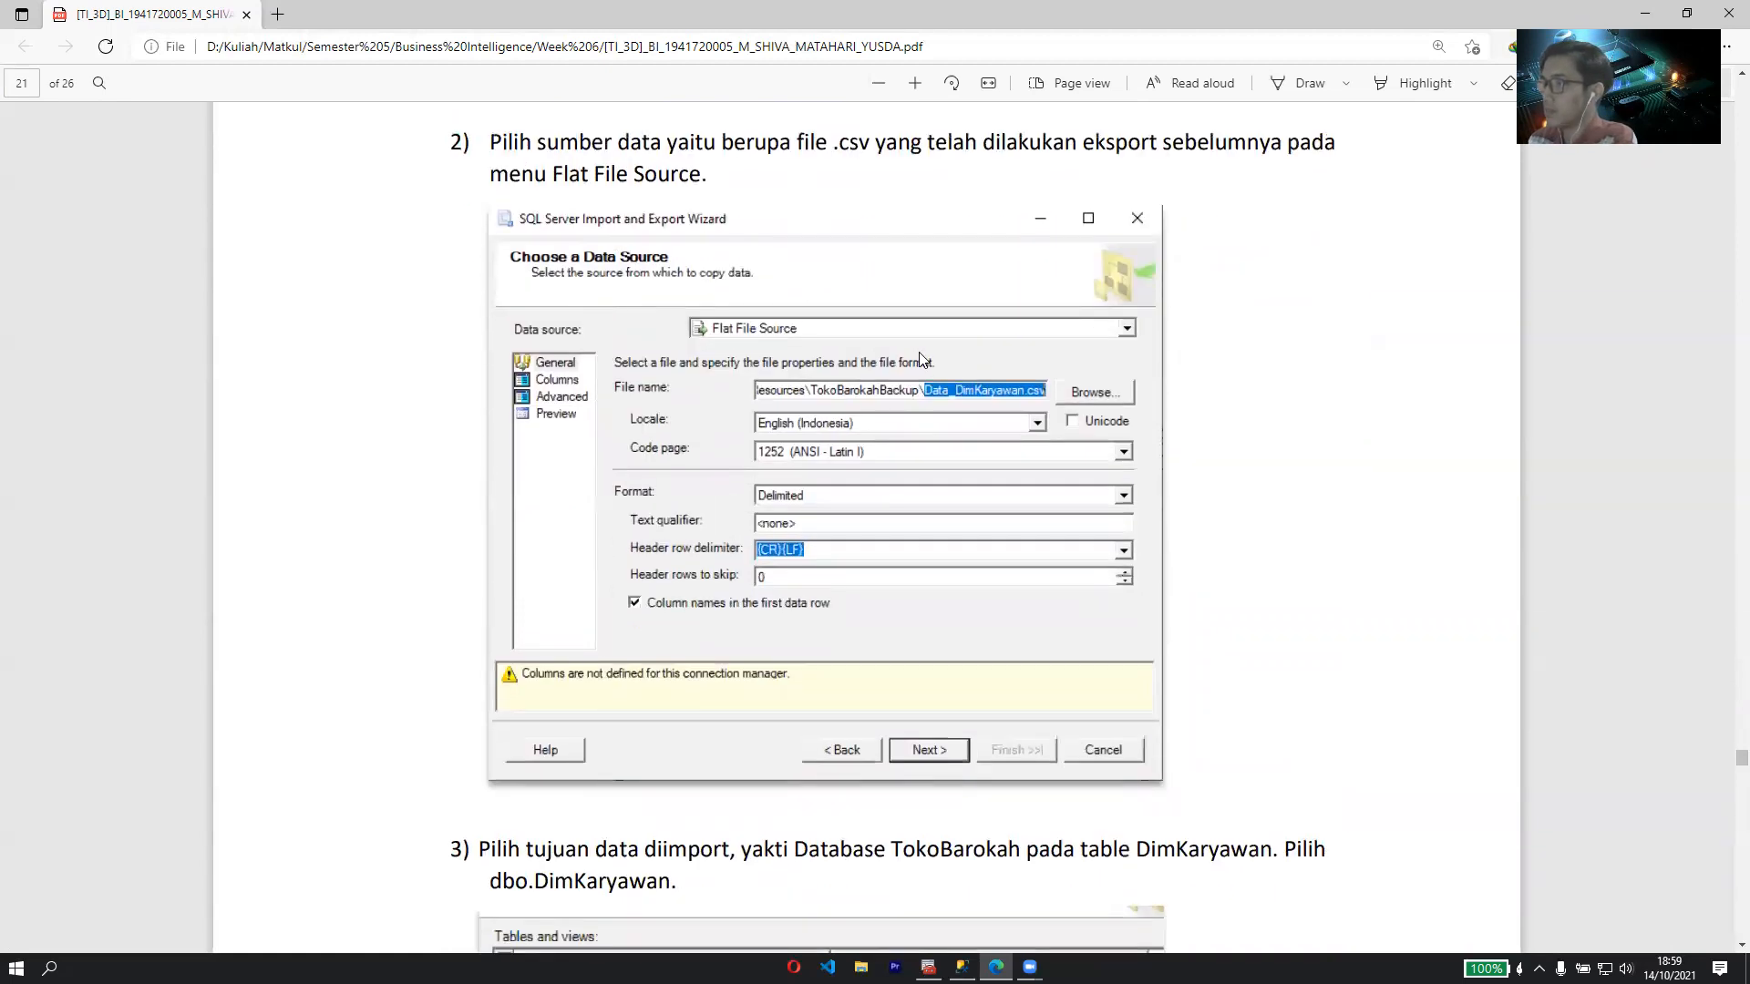
- Examine steps 3 and 4 on selecting dbo.DimKaryawan as the import destination and reviewing the data type mapping
scroll(907, 364, "down", 4)
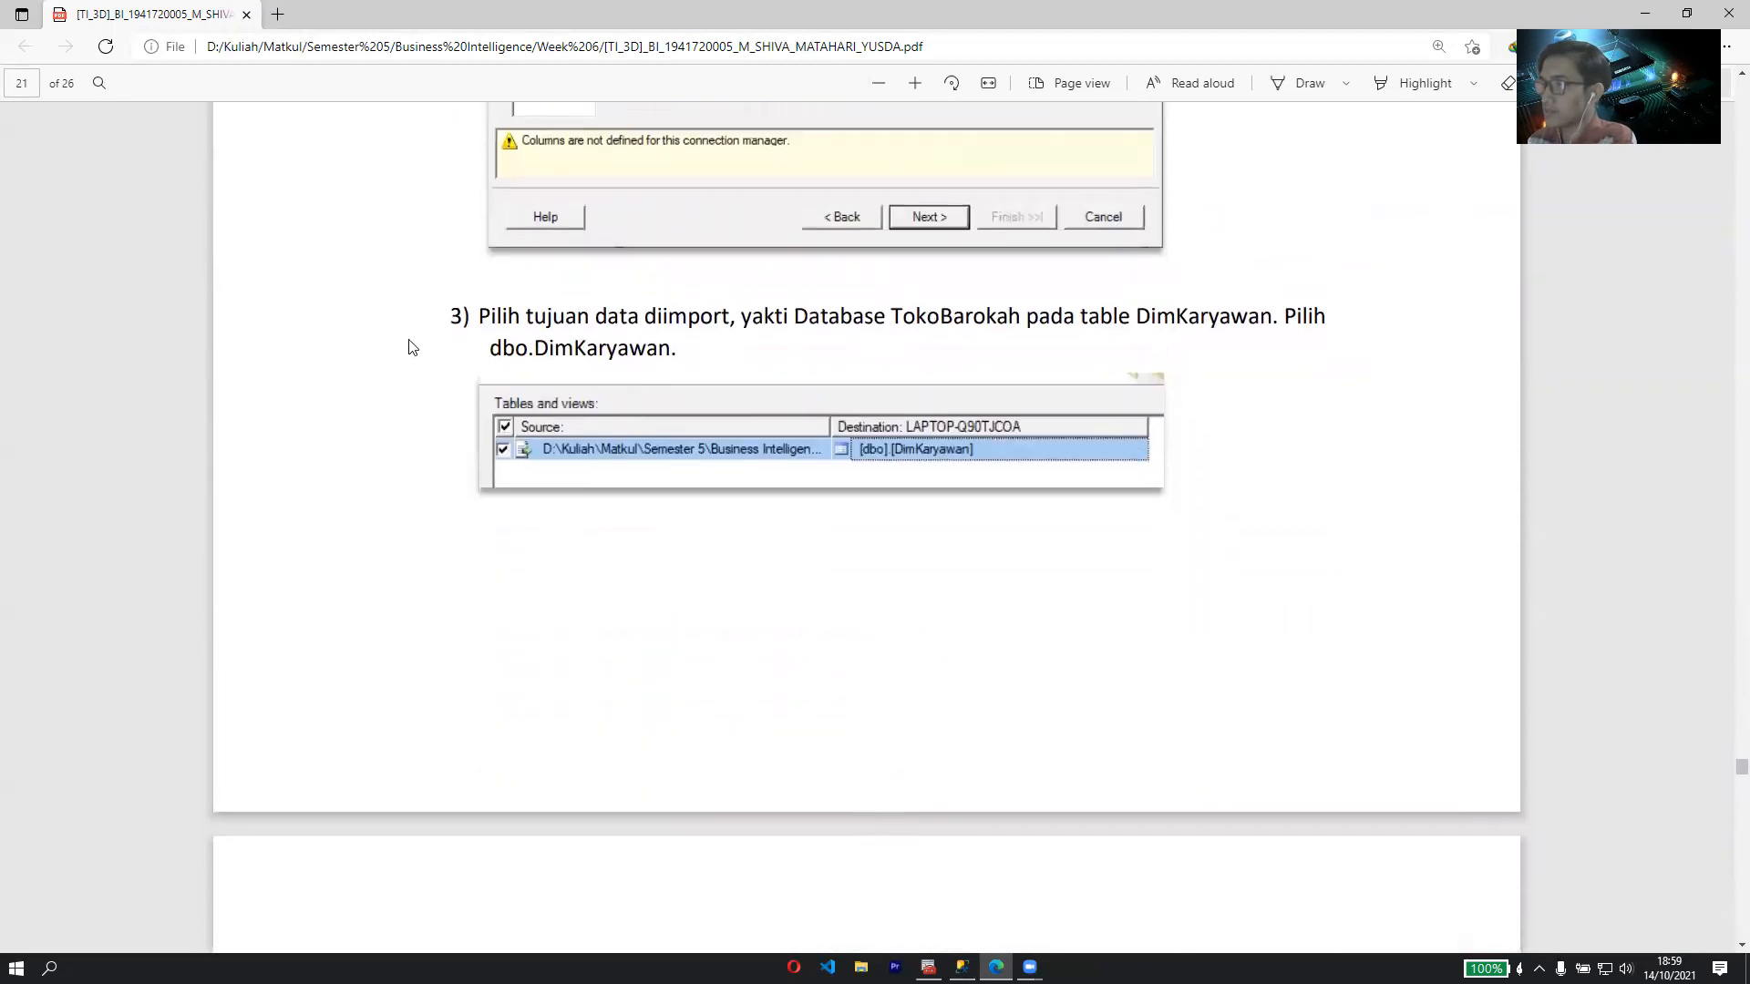
scroll(710, 378, "up", 2)
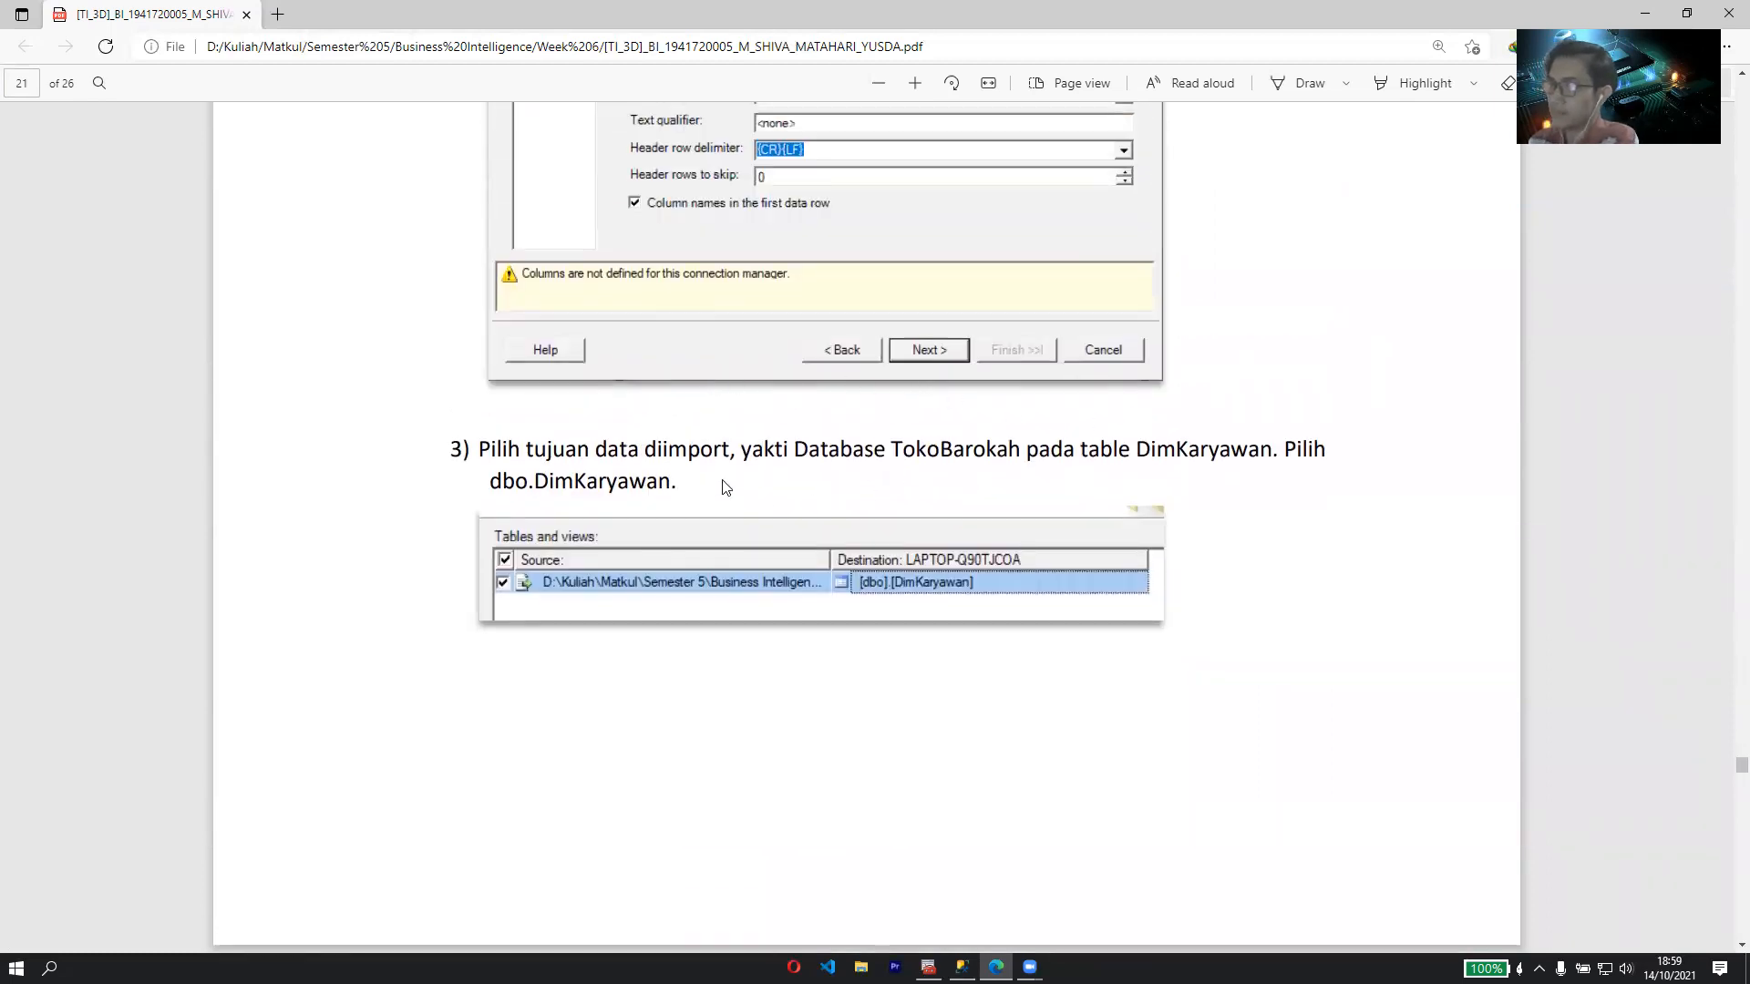
scroll(483, 347, "down", 6)
scroll(508, 330, "down", 3)
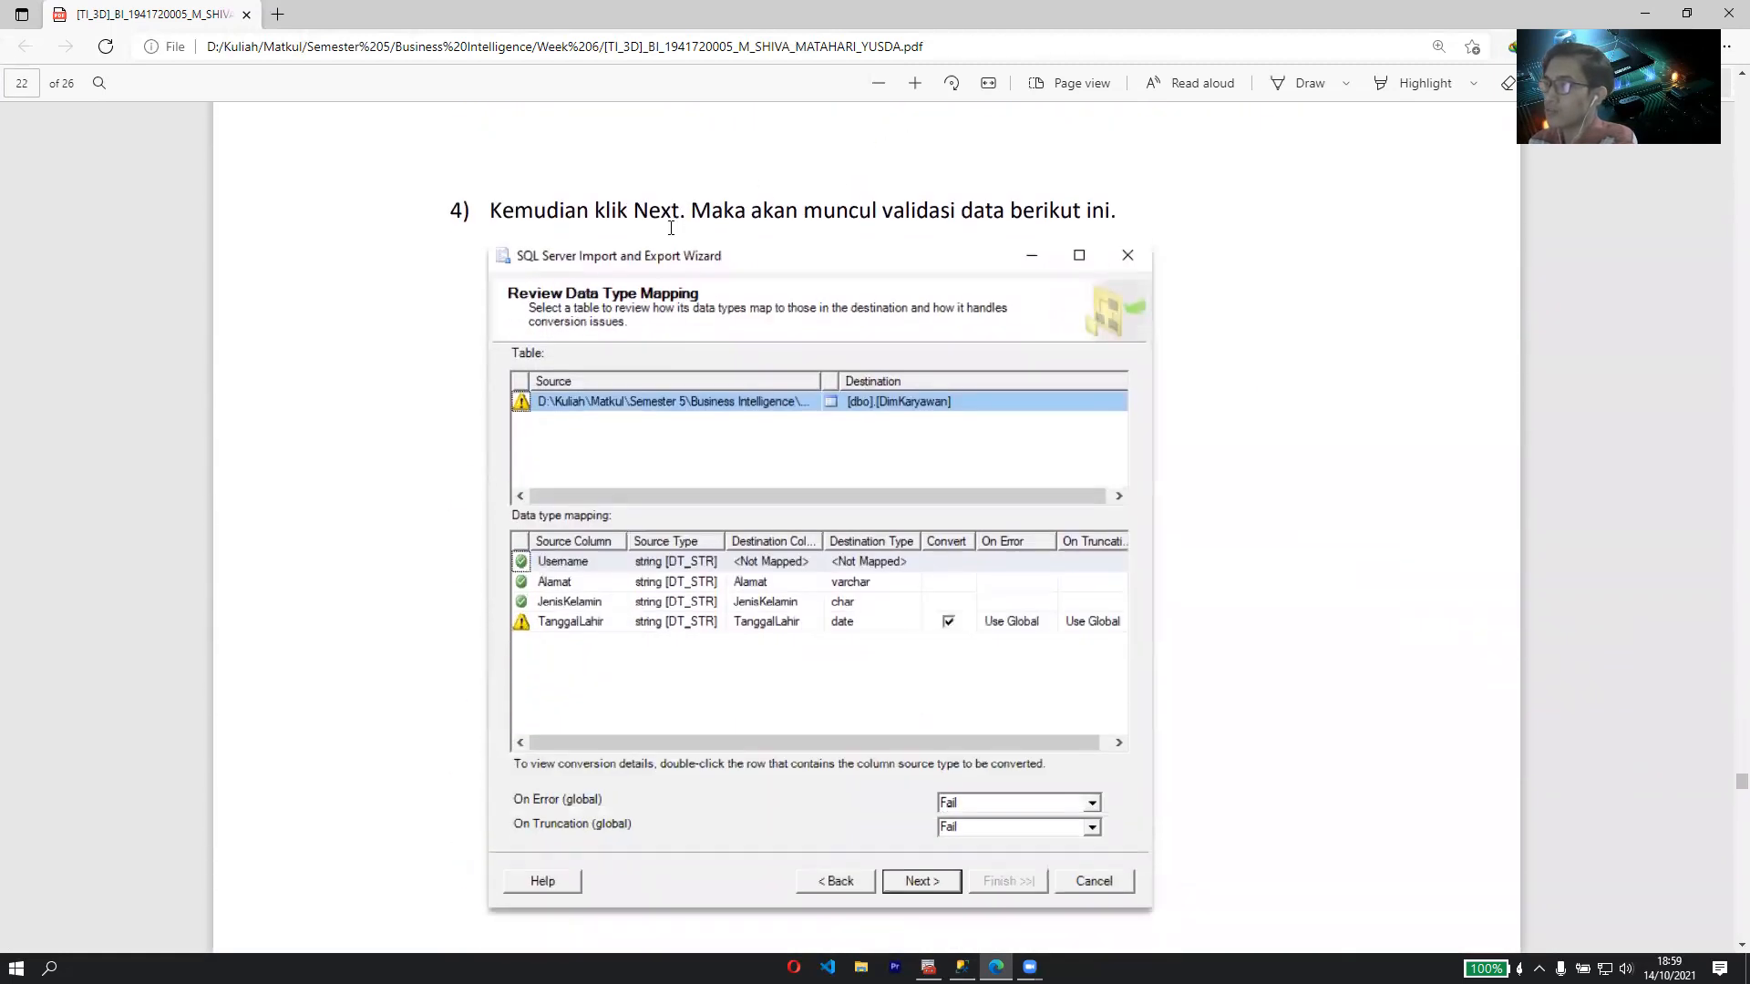
scroll(624, 316, "down", 2)
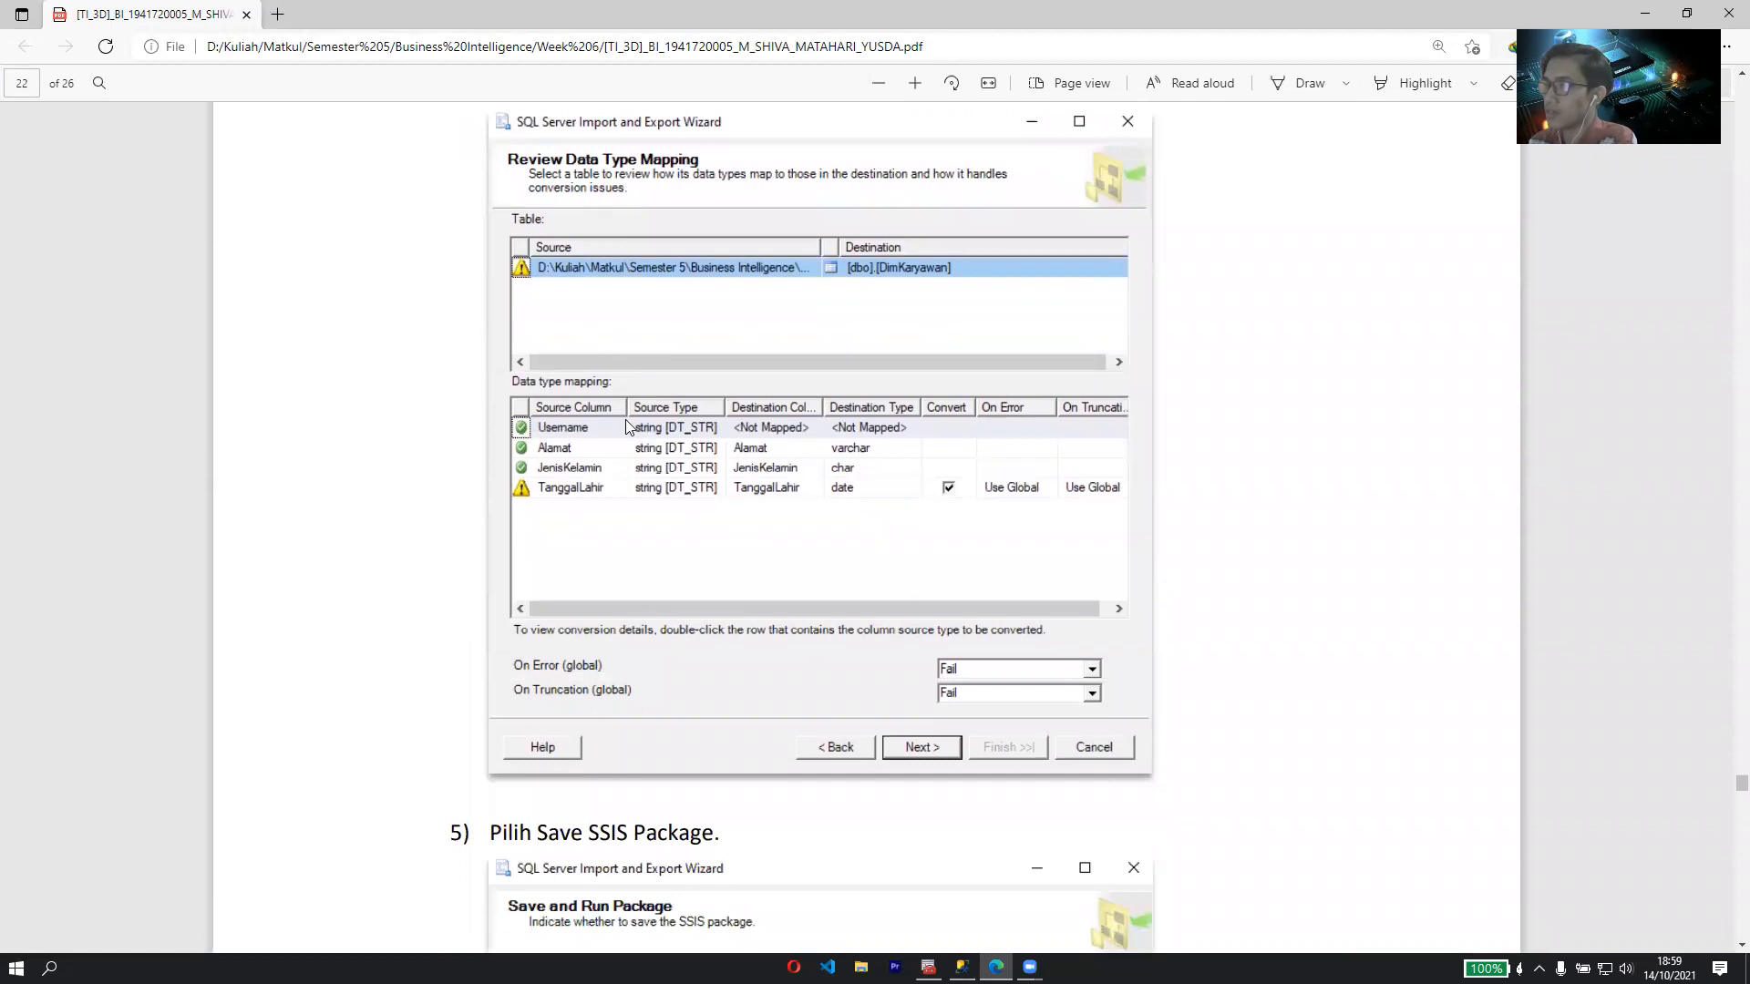
- Examine step 5 on running the import immediately and saving its SSIS package to the file system
scroll(625, 419, "down", 4)
scroll(798, 331, "down", 2)
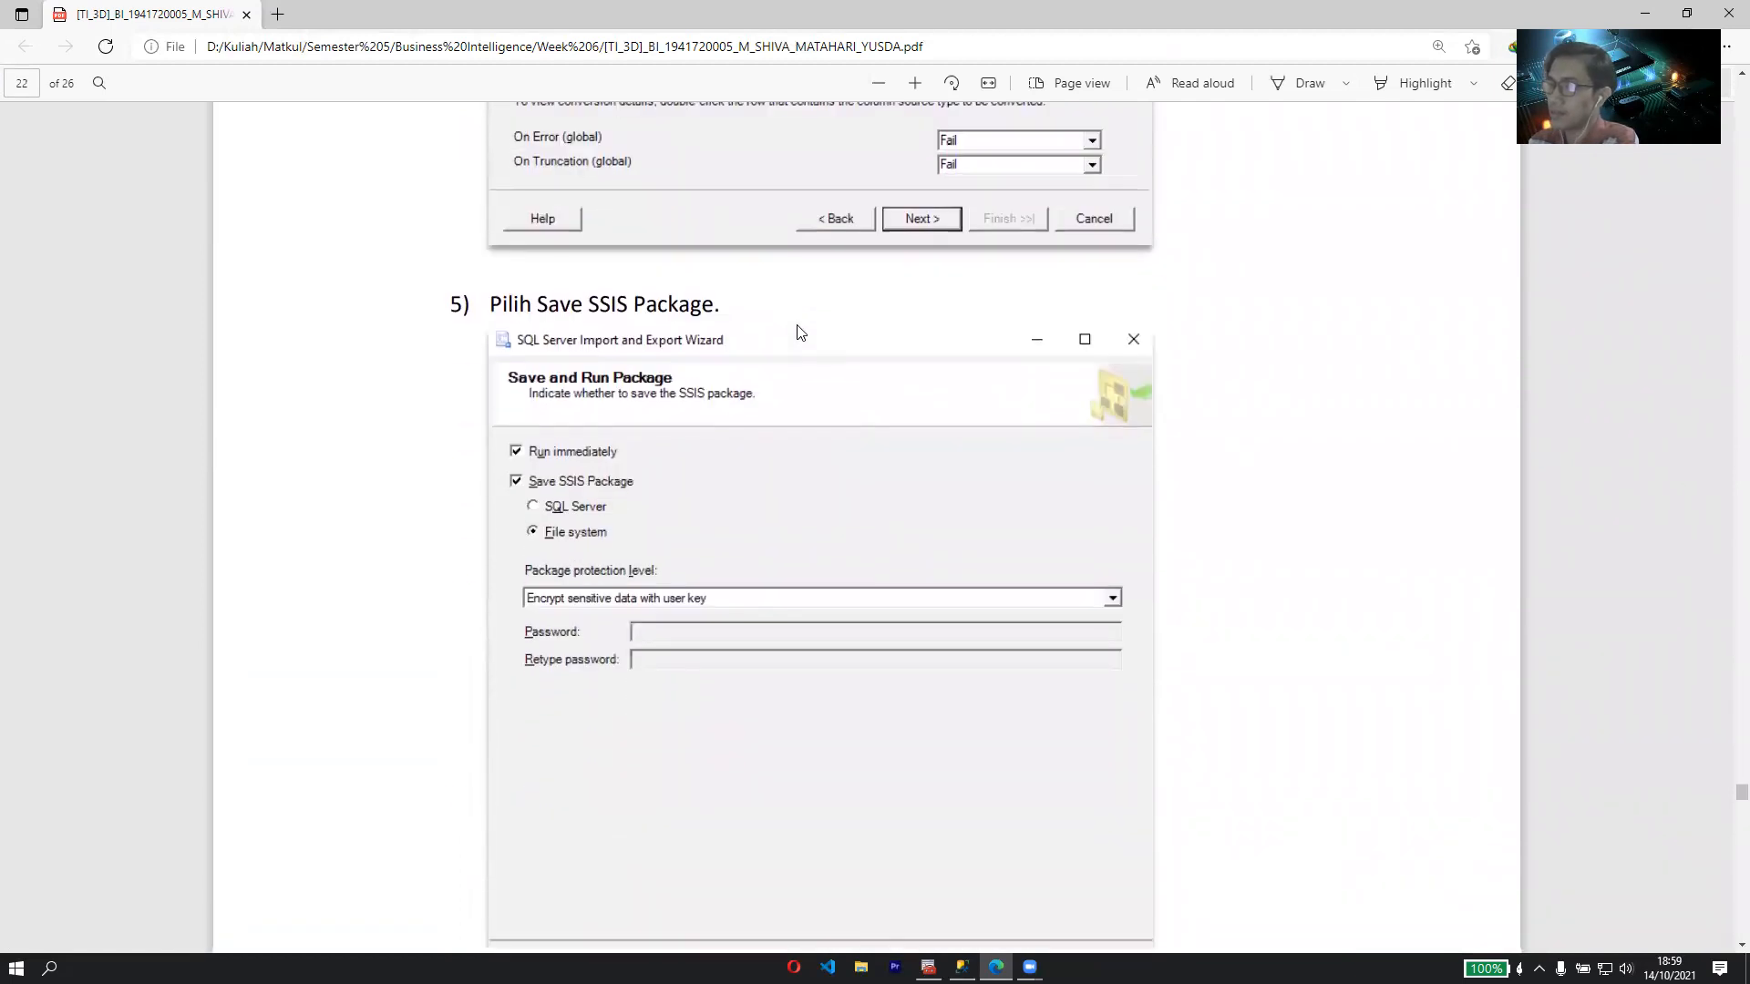
scroll(507, 321, "down", 2)
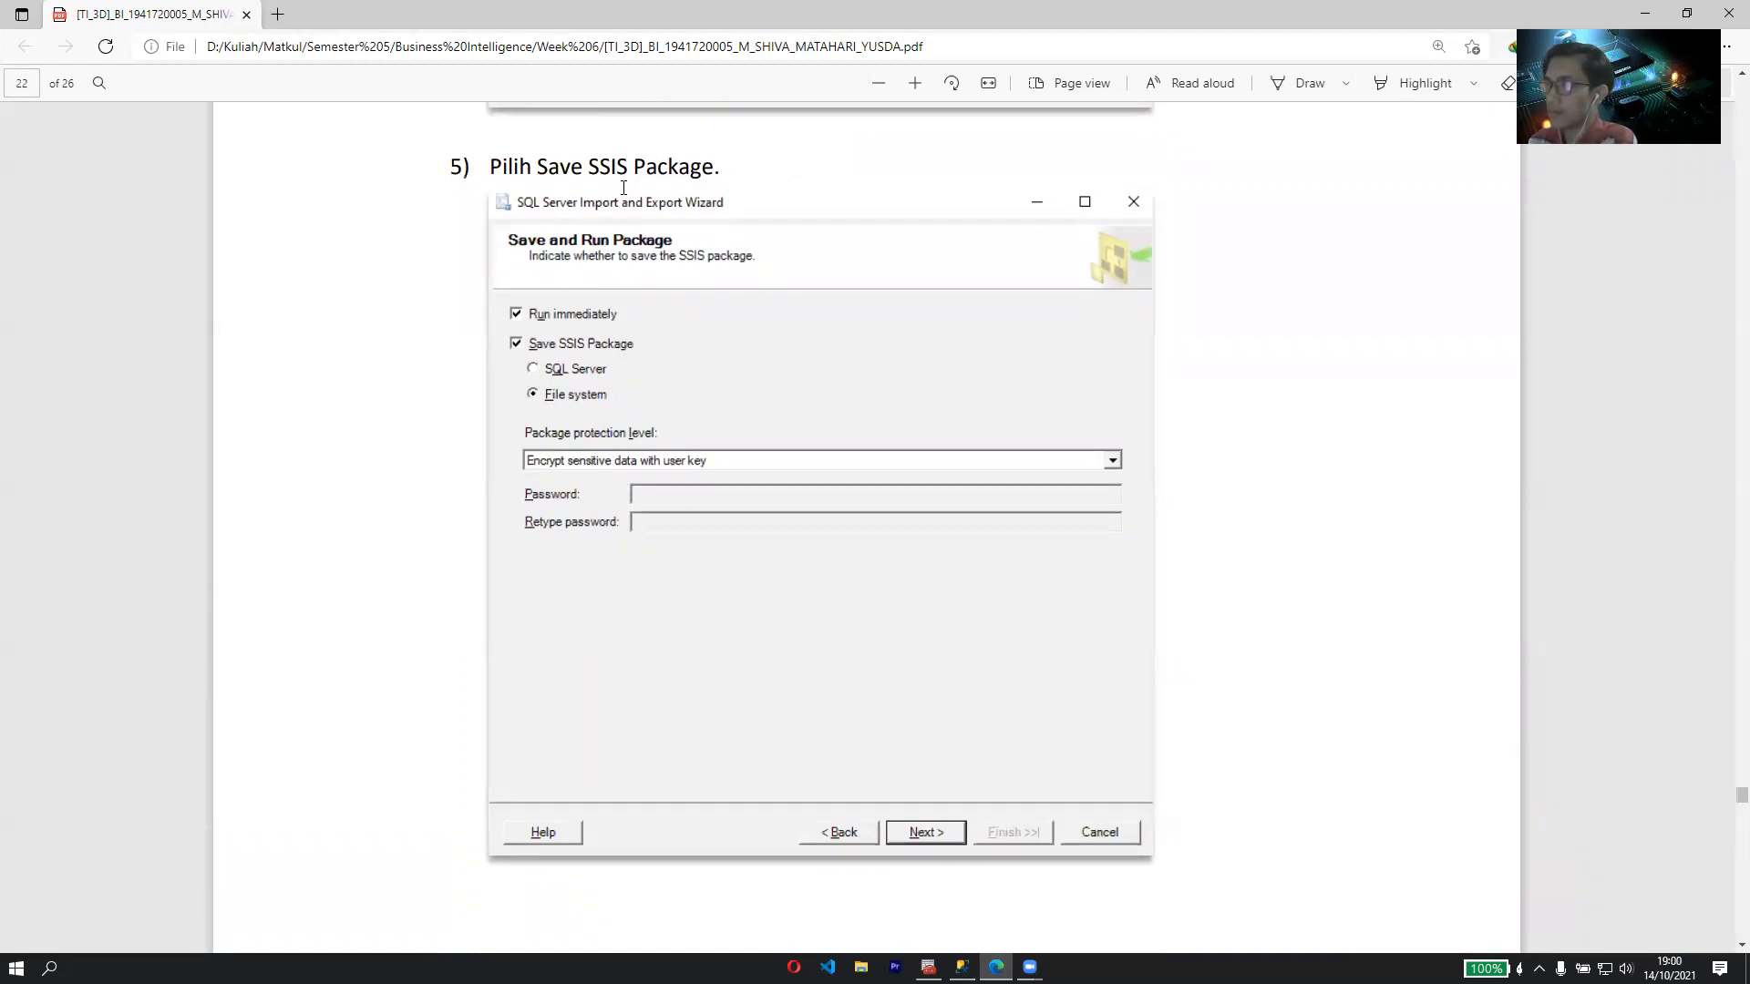
scroll(623, 189, "down", 3)
scroll(638, 291, "up", 3)
- Examine step 6 on setting the name and save location of the ImportDimKaryawan.dtsx package
scroll(683, 274, "down", 7)
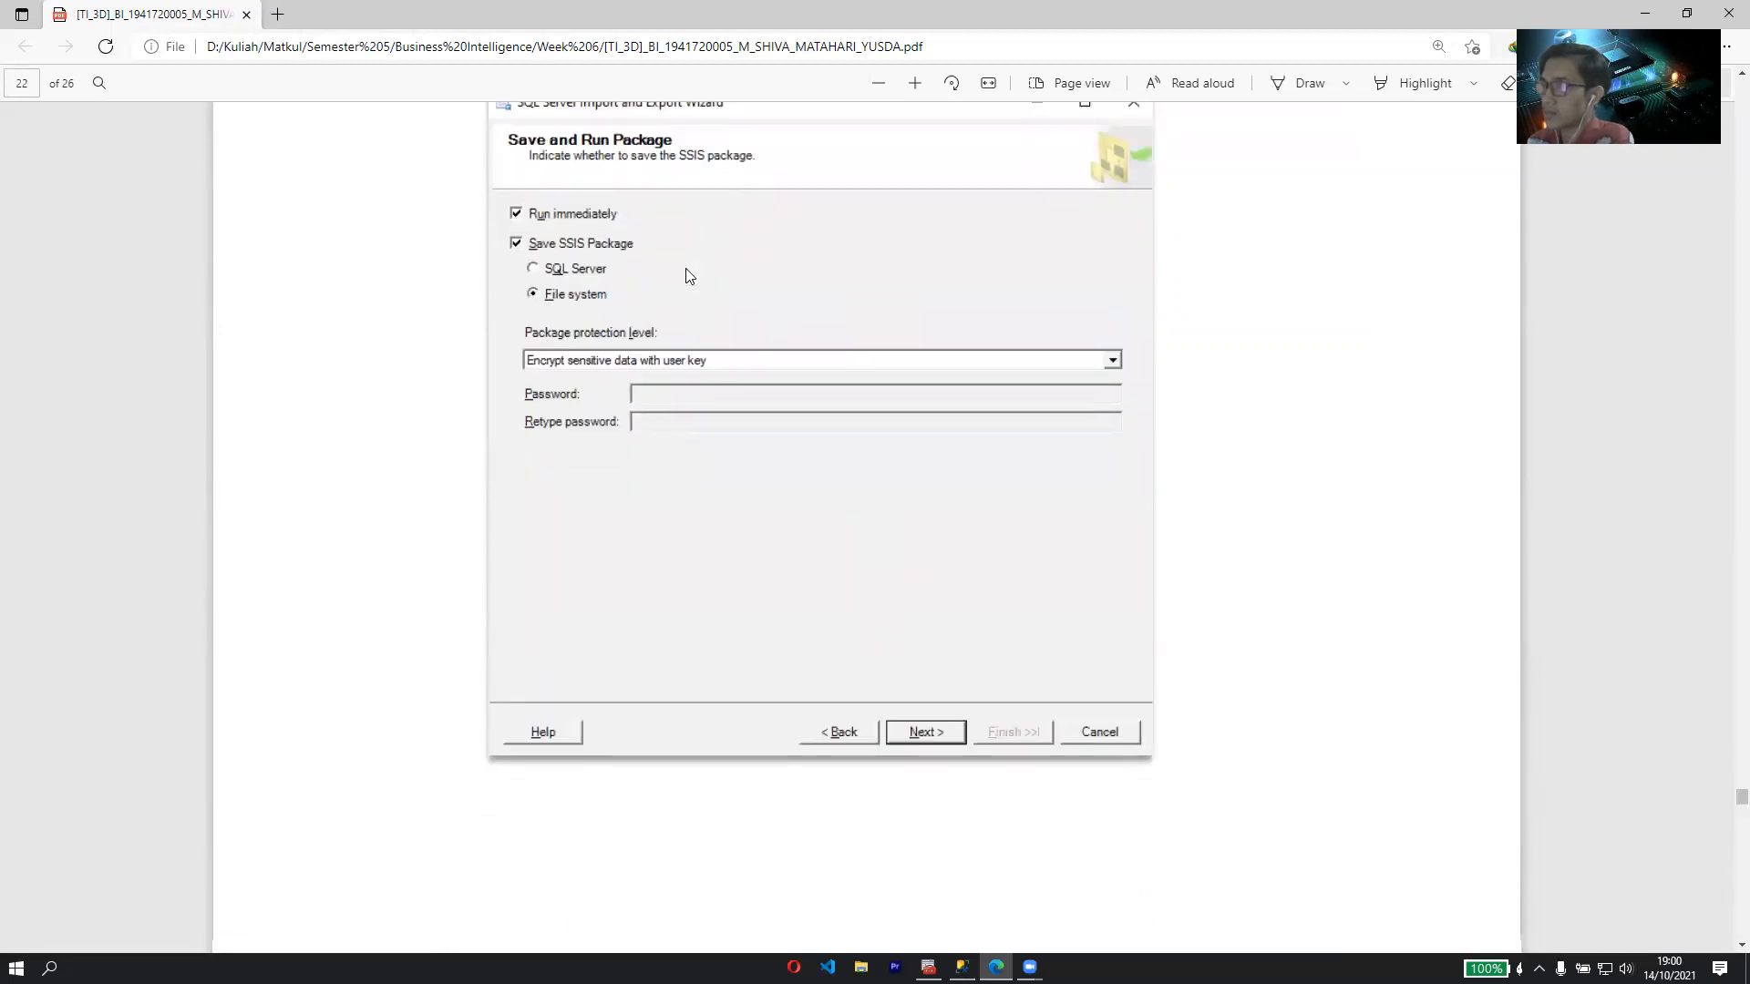
scroll(525, 261, "down", 3)
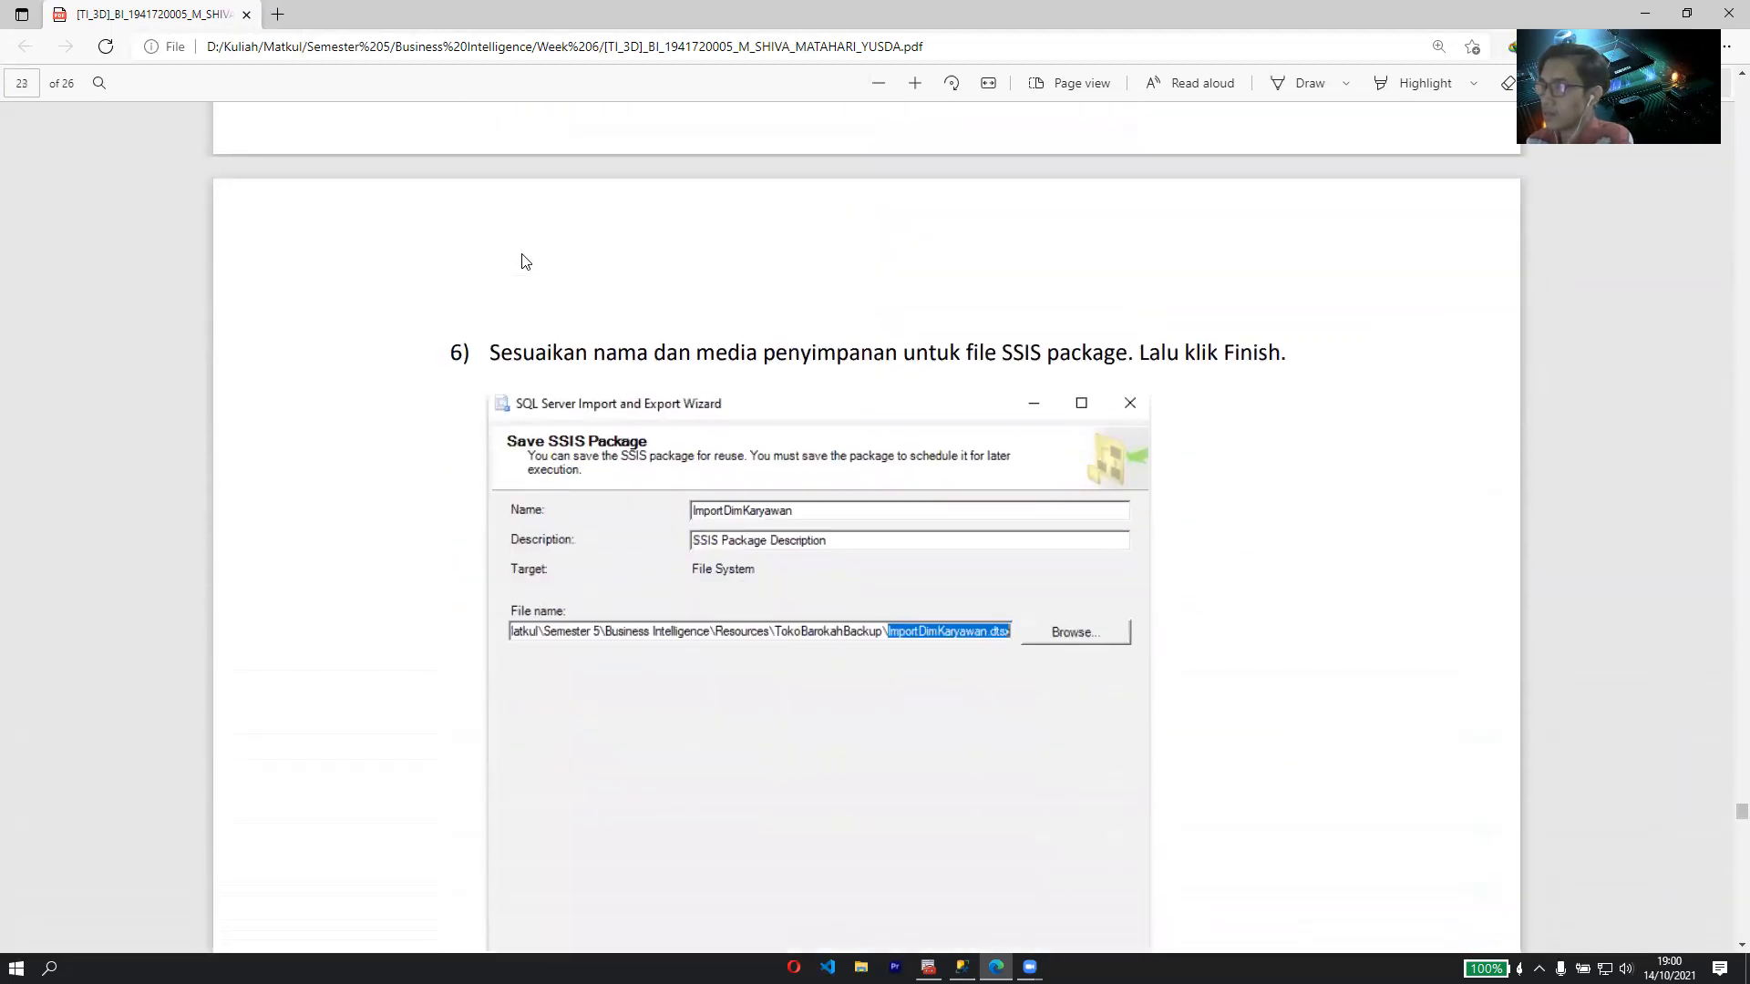
scroll(527, 268, "down", 1)
scroll(456, 284, "down", 1)
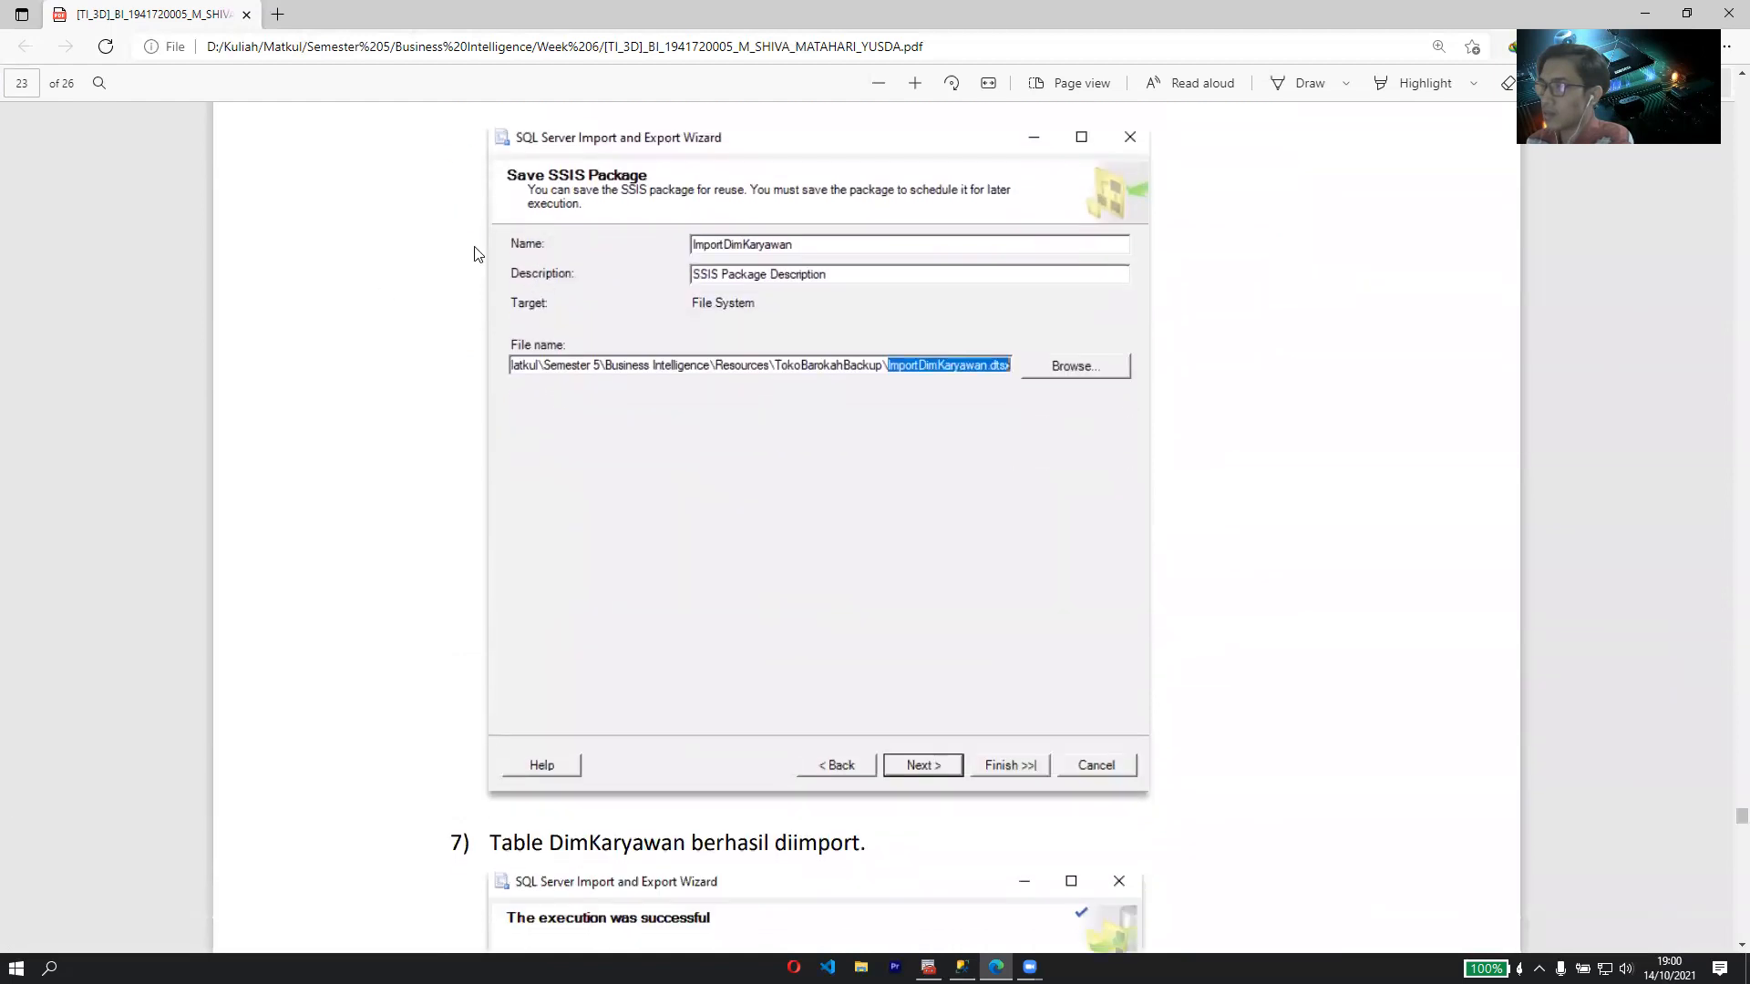
scroll(501, 252, "up", 1)
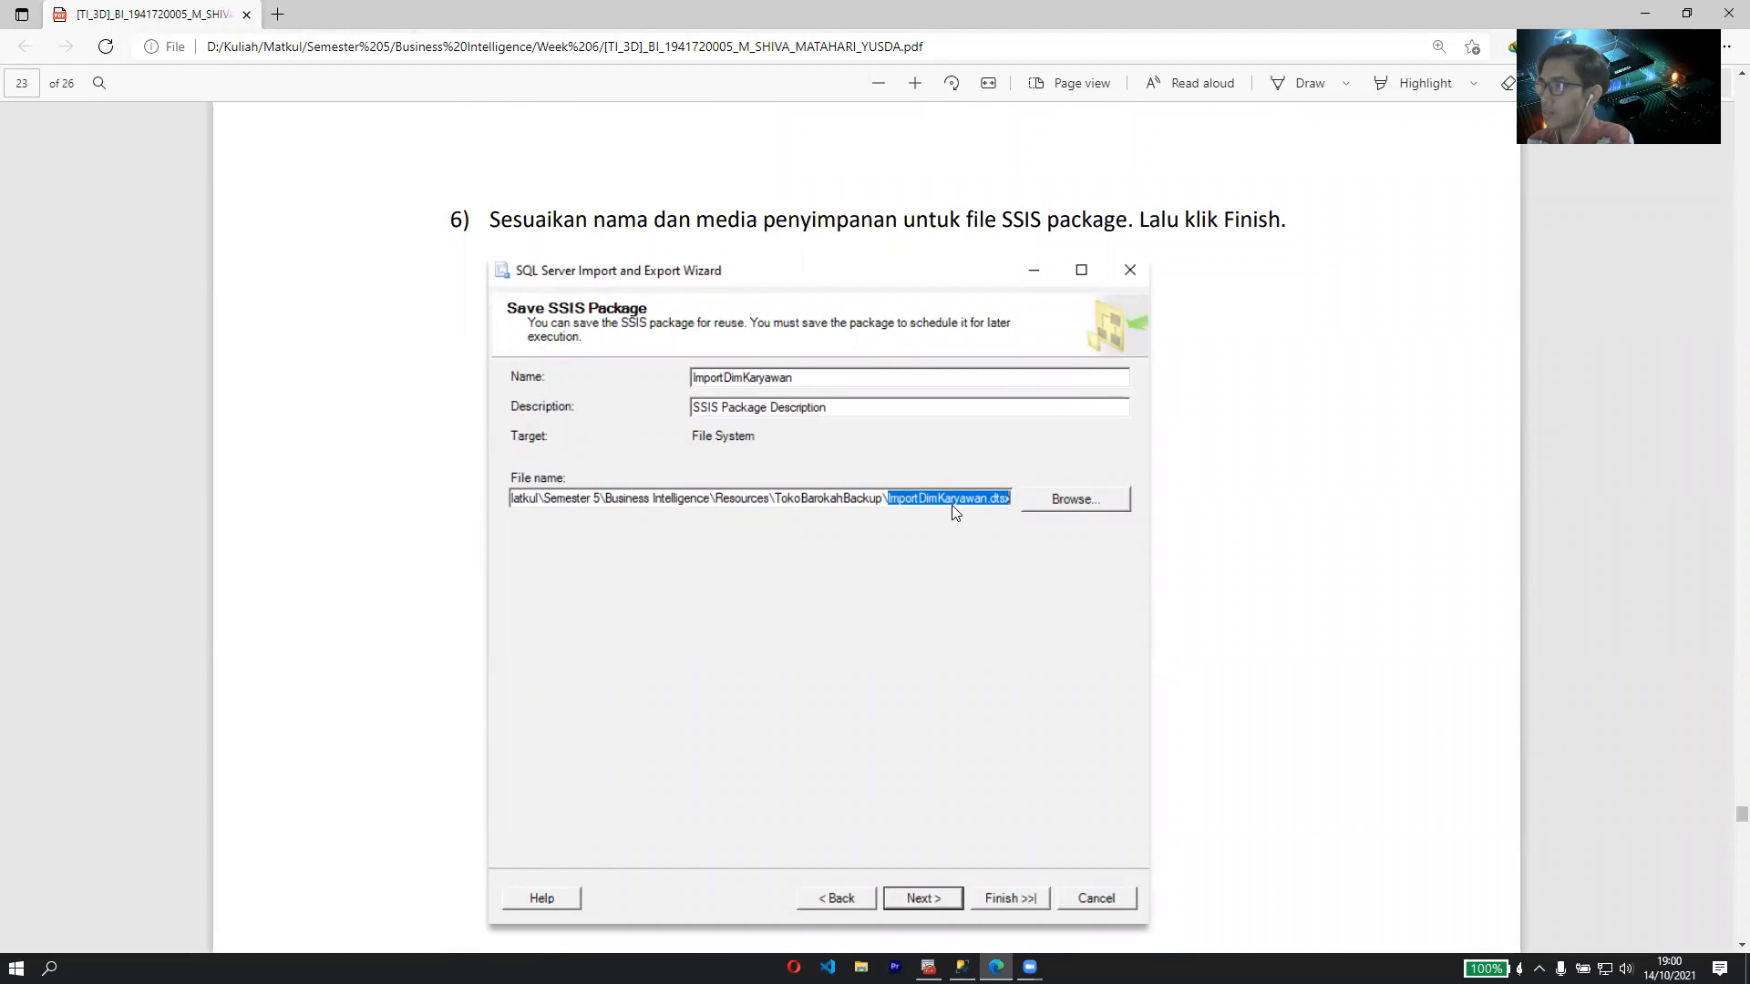
scroll(966, 510, "down", 1)
scroll(822, 450, "up", 1)
scroll(930, 486, "down", 5)
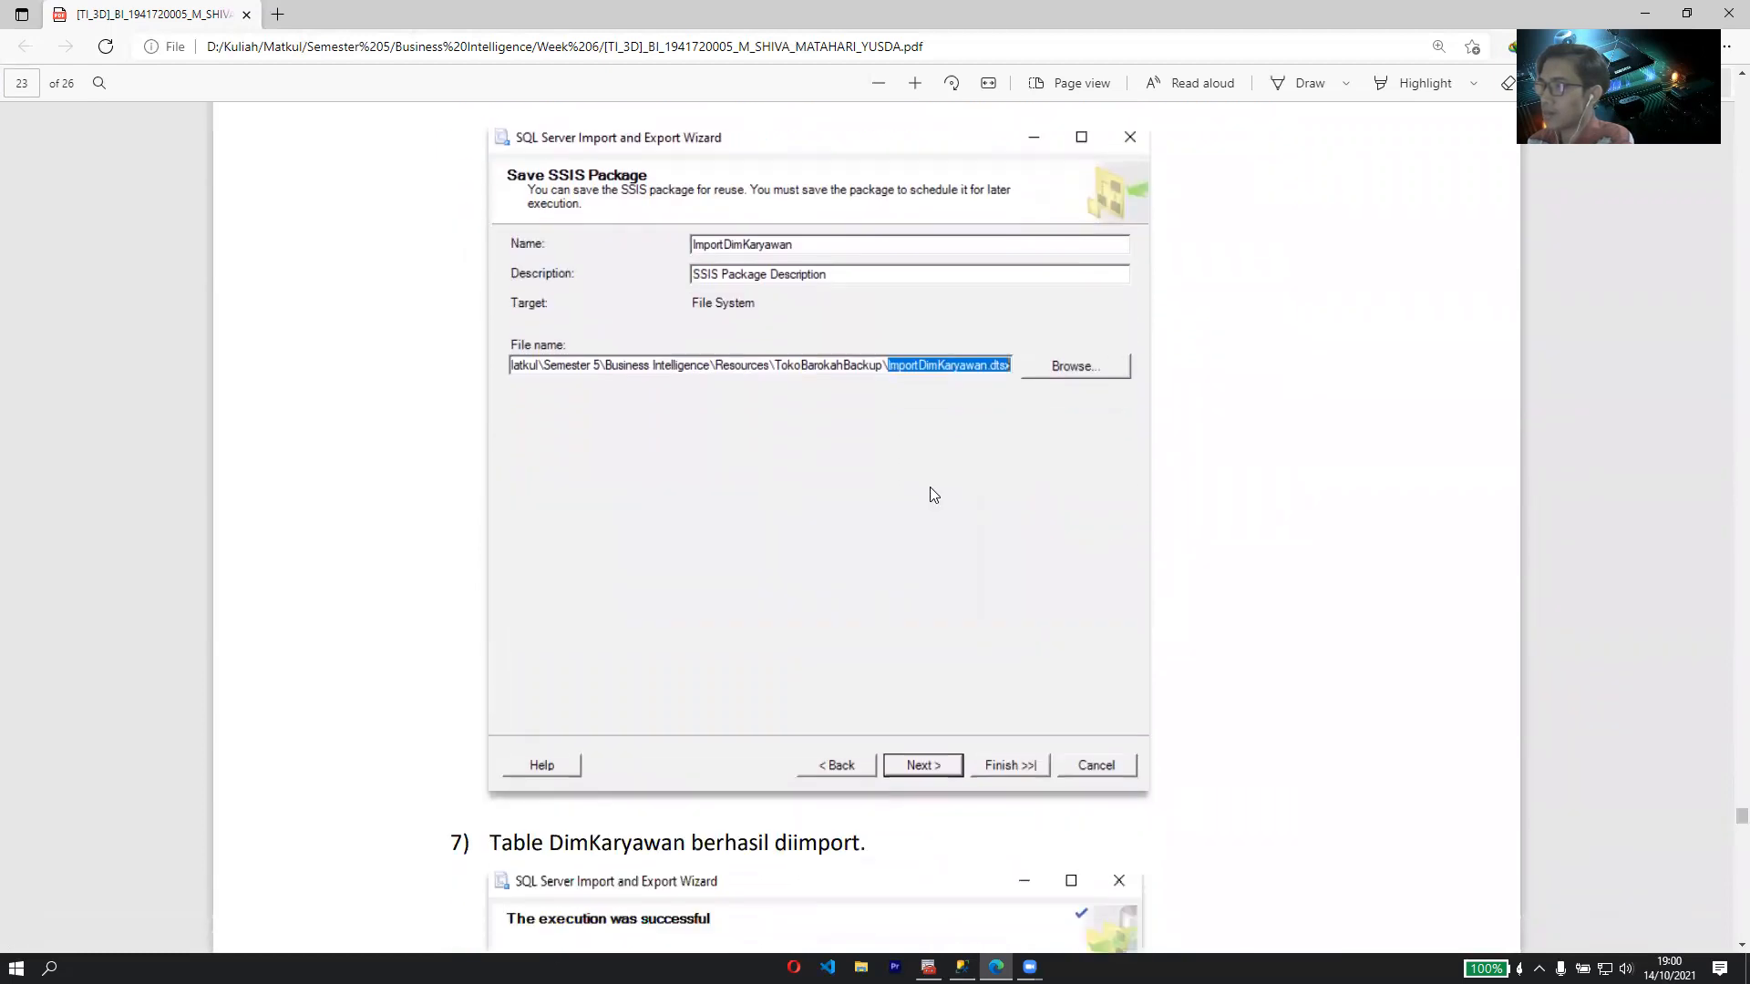
scroll(539, 340, "up", 2)
- Examine step 7 on the execution result of the DimKaryawan table import
scroll(800, 397, "down", 2)
scroll(865, 401, "down", 1)
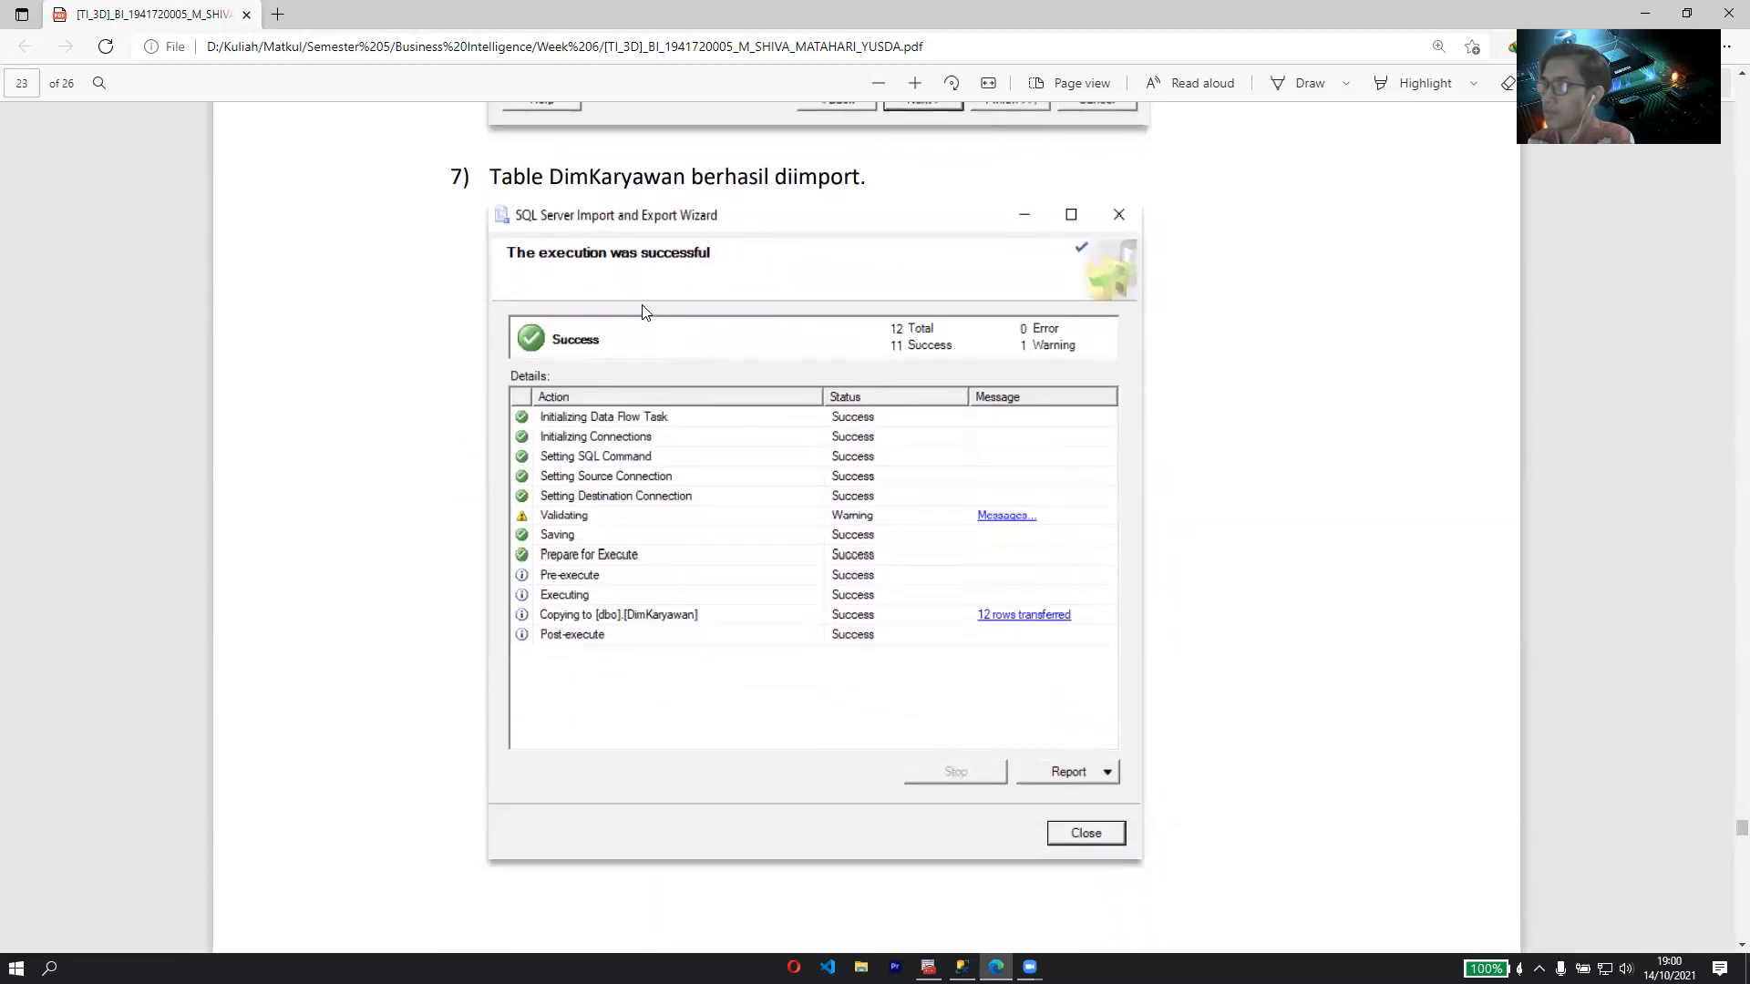
scroll(642, 308, "down", 1)
scroll(642, 304, "up", 2)
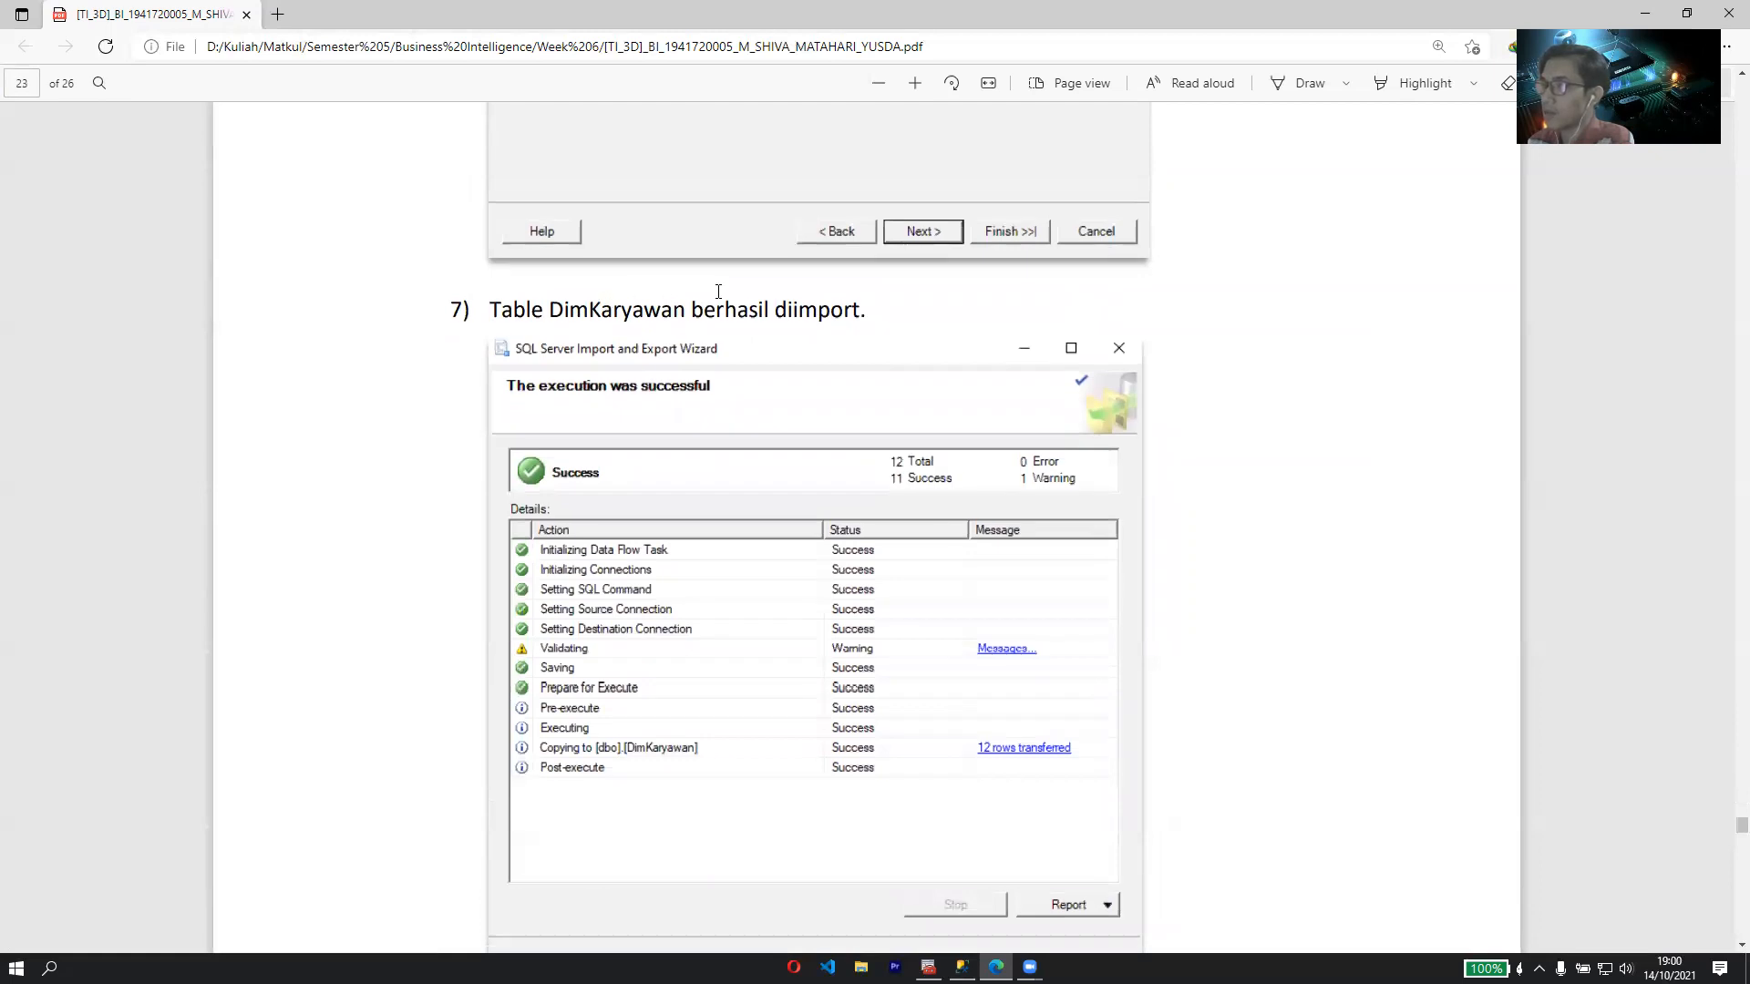
- Examine question 3 on executing the package in SSDT and its step 1 on adding an existing package
scroll(718, 292, "down", 7)
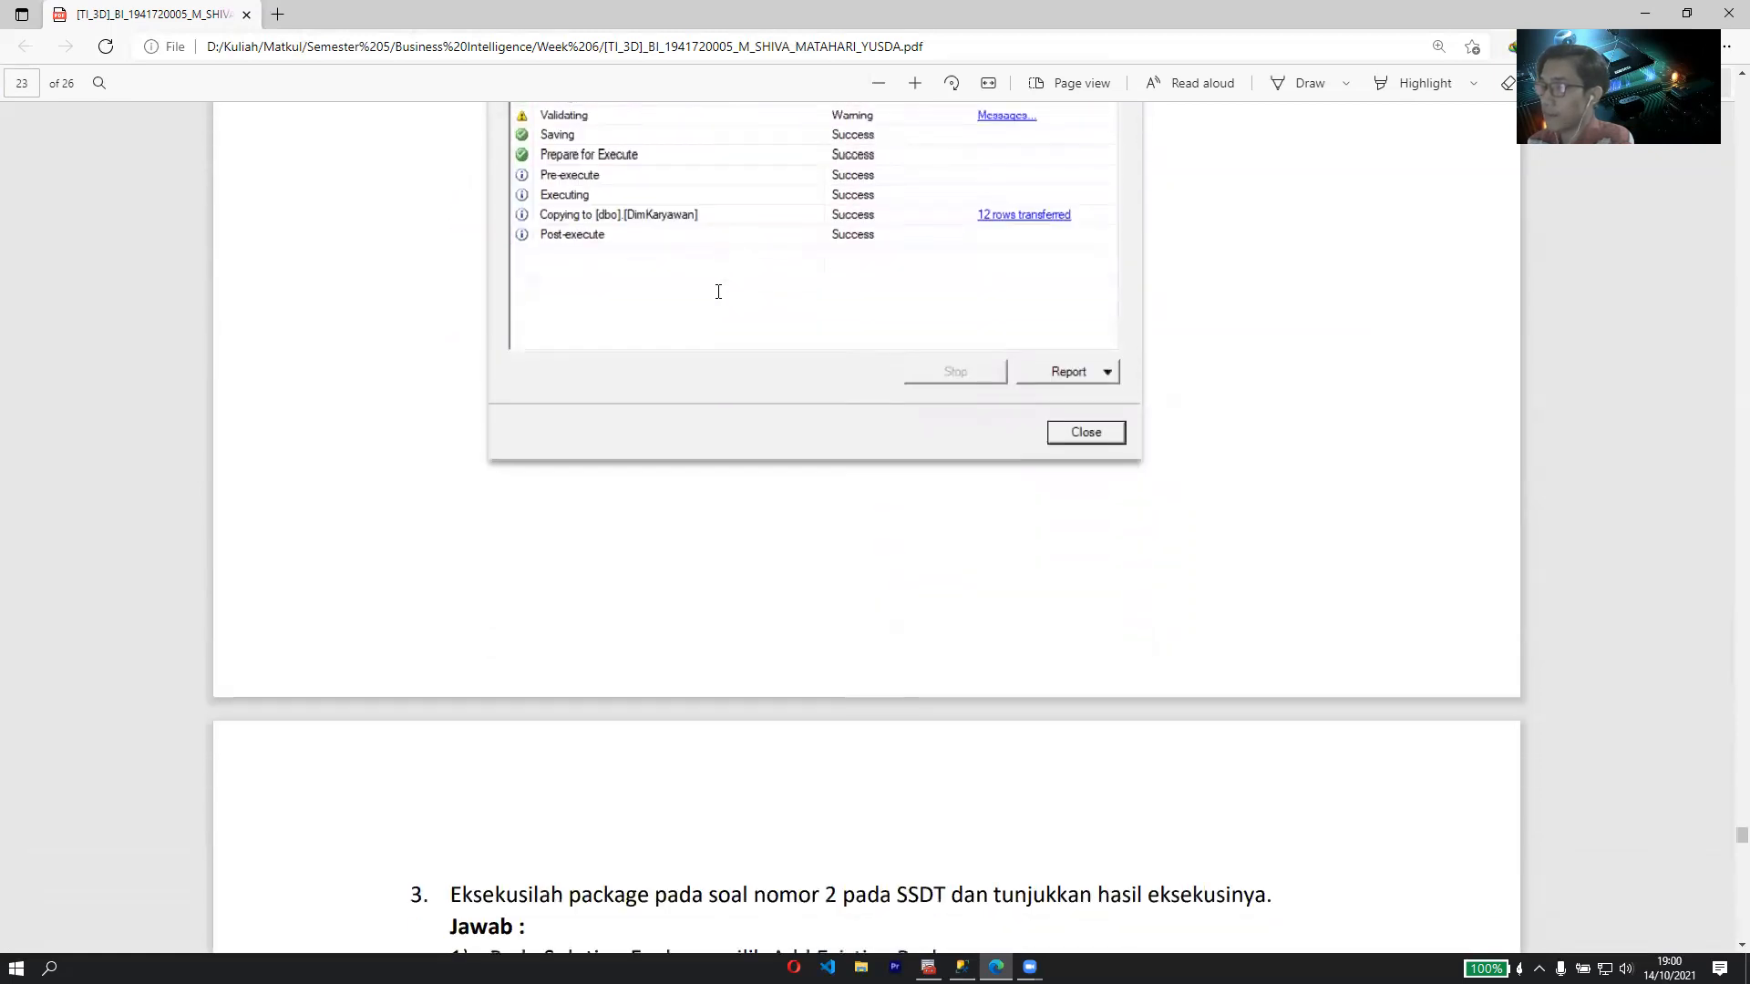
scroll(719, 291, "down", 6)
scroll(718, 292, "up", 6)
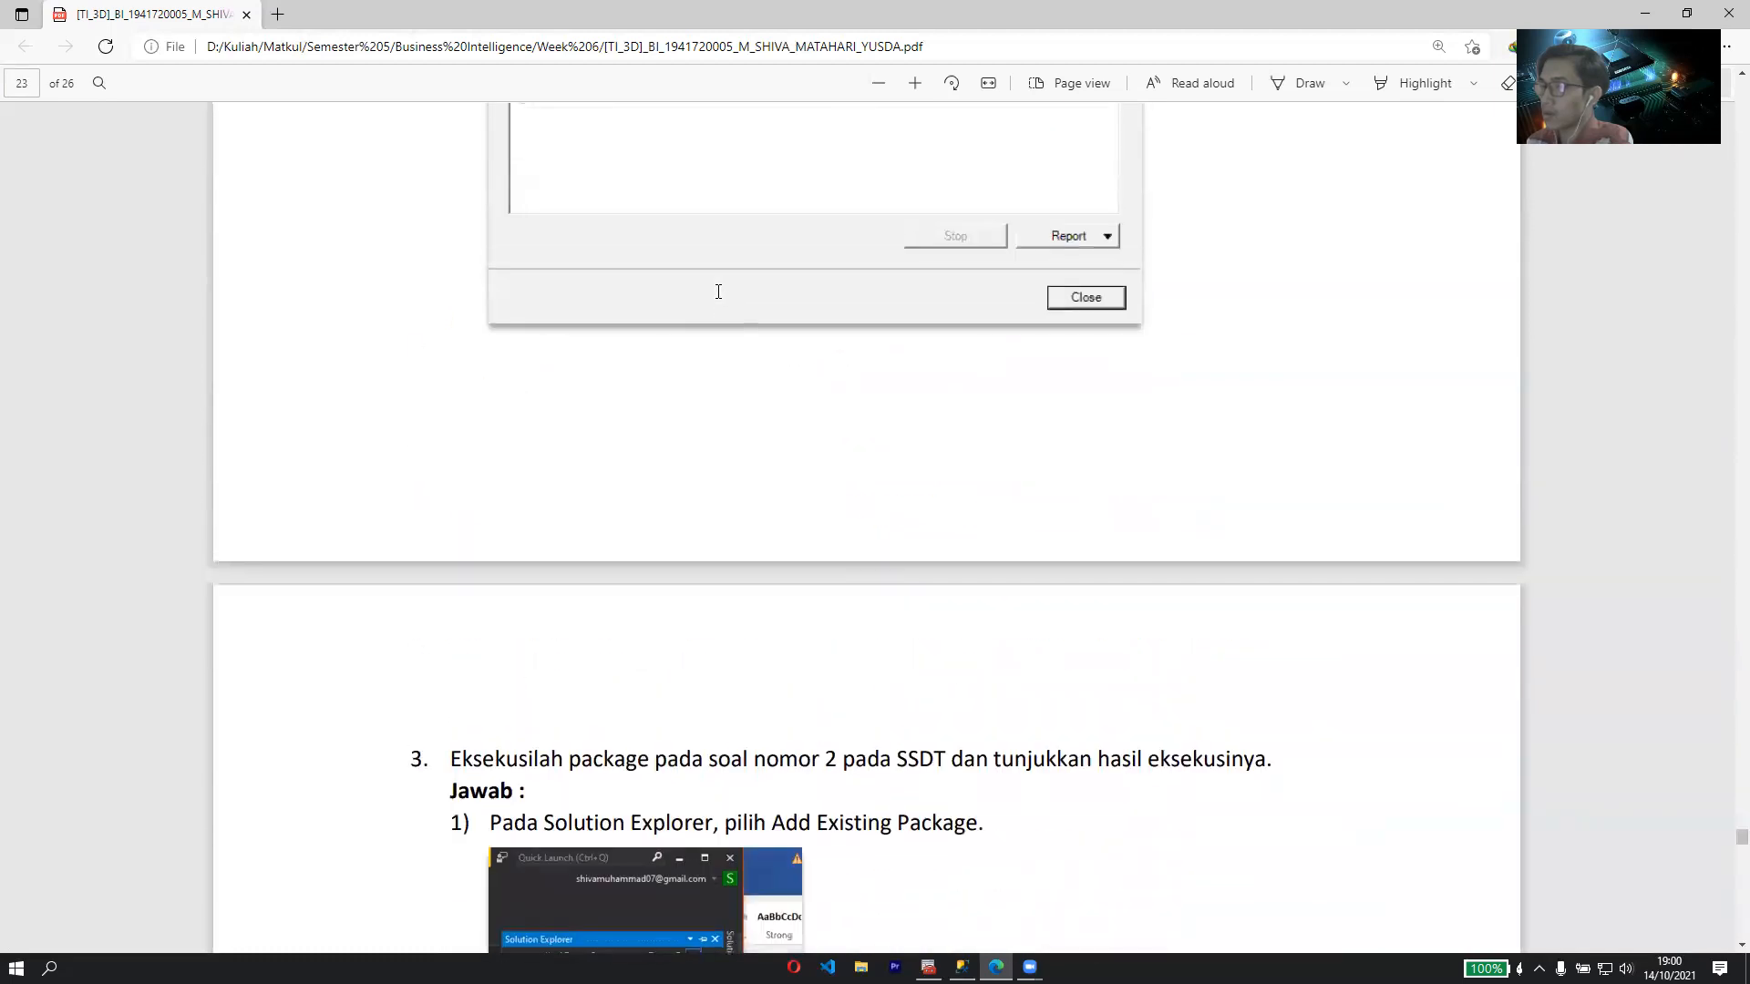
scroll(718, 291, "down", 6)
scroll(718, 291, "up", 3)
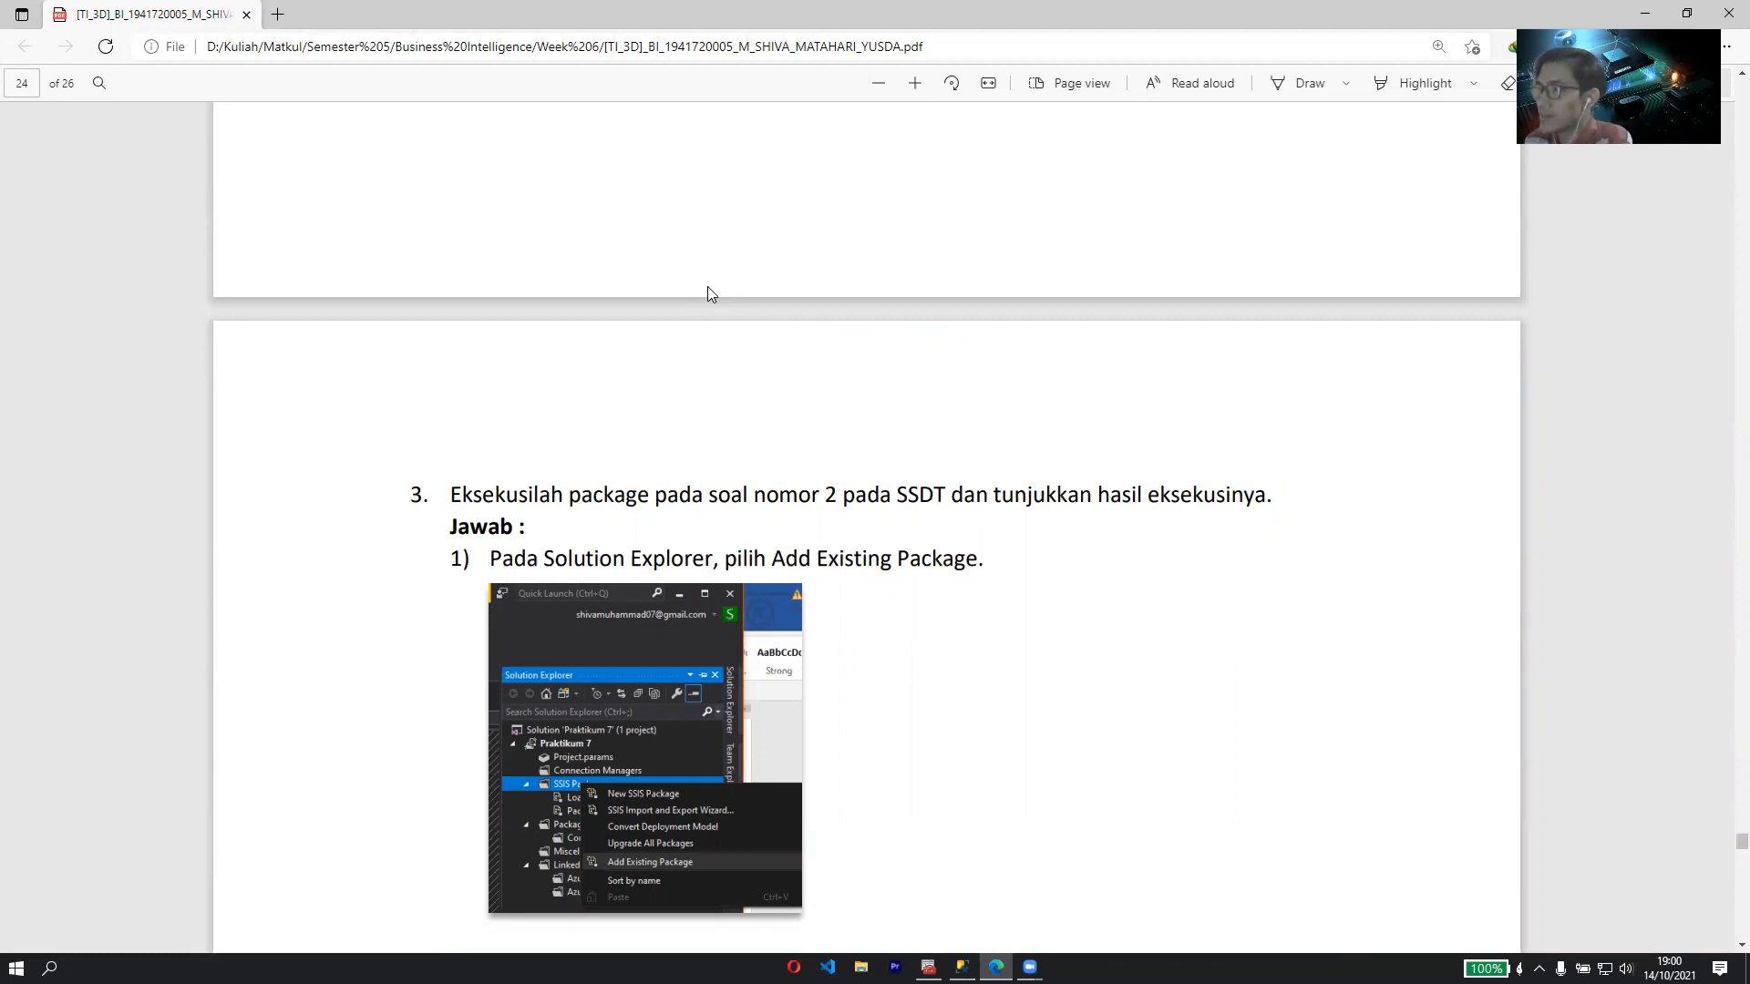
scroll(592, 269, "down", 3)
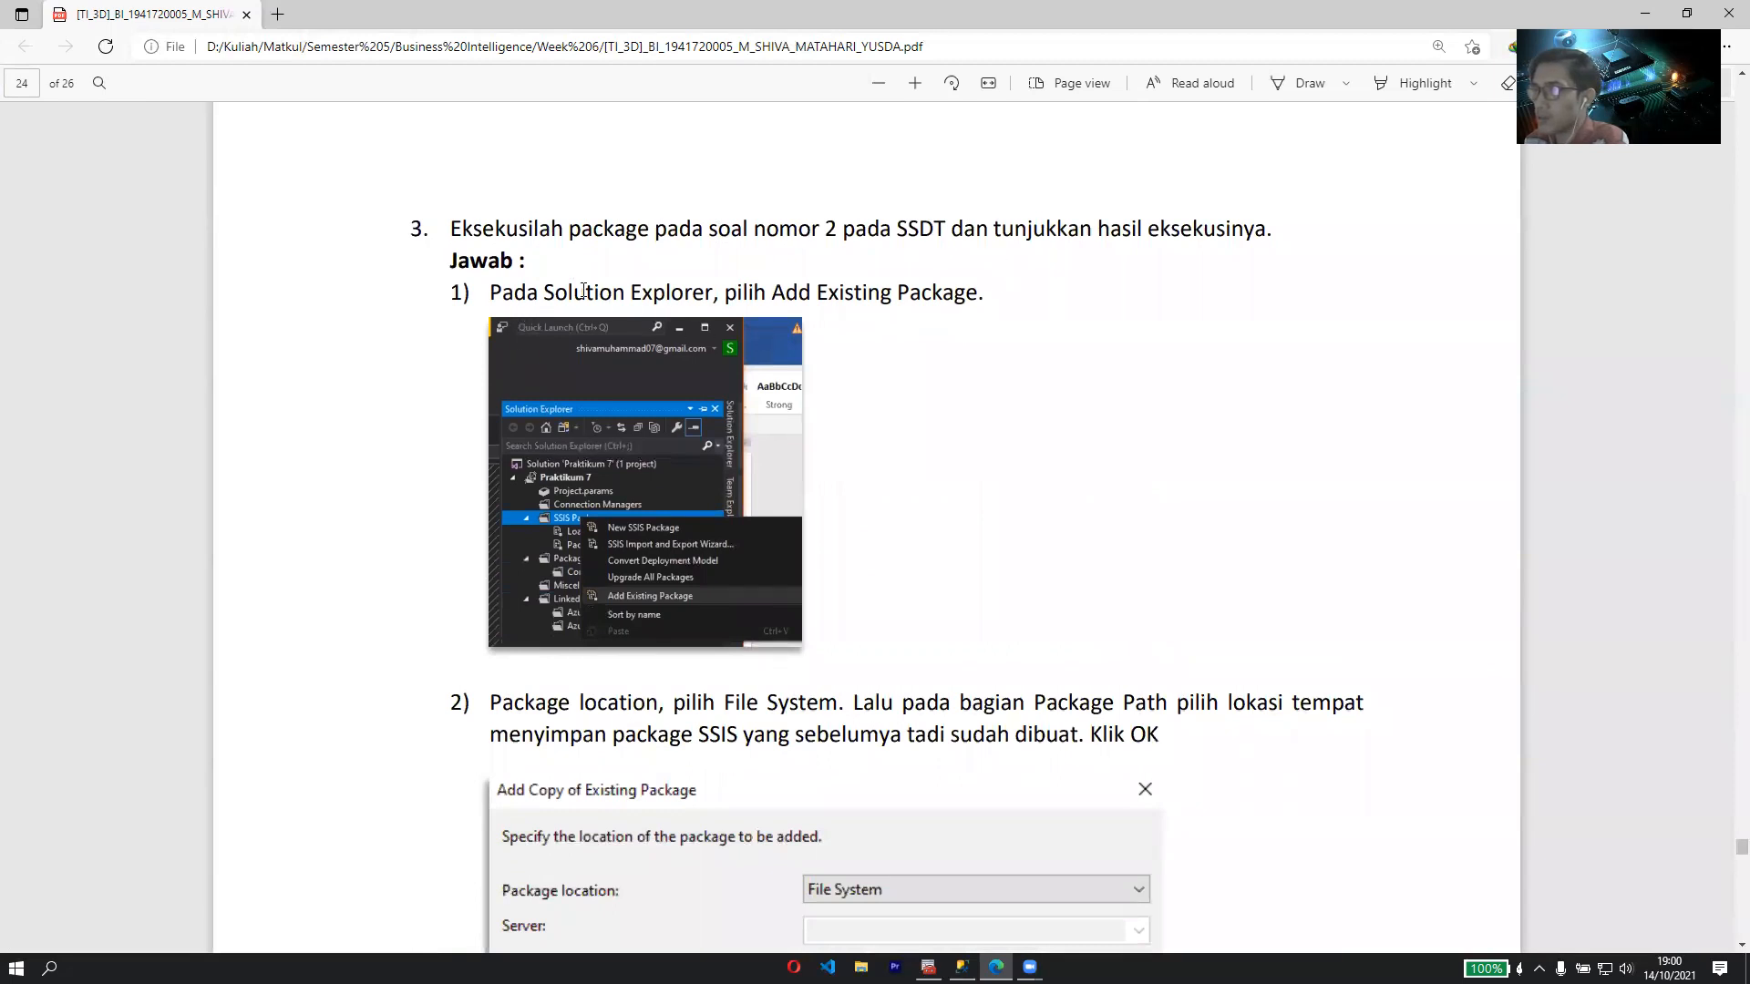
scroll(735, 327, "down", 2)
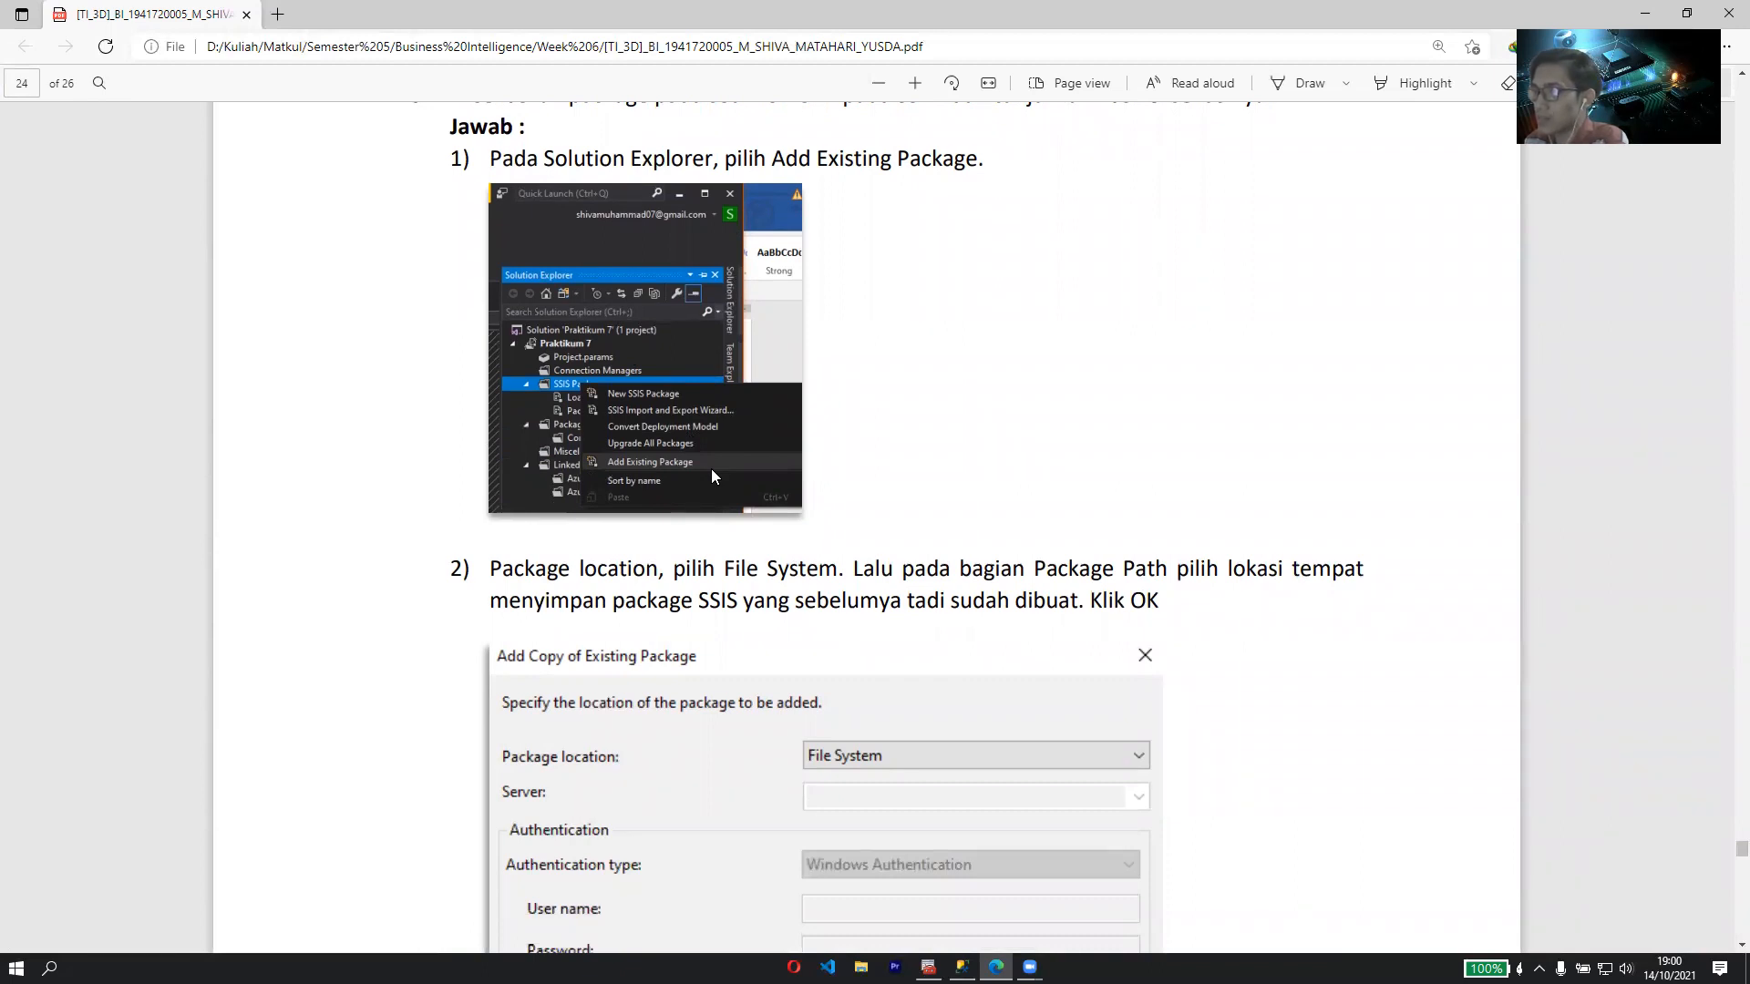
- Examine step 2 of question 3 on setting the package location to File System and the path to ImportDimKaryawan.dtsx
scroll(656, 415, "down", 4)
scroll(720, 365, "down", 1)
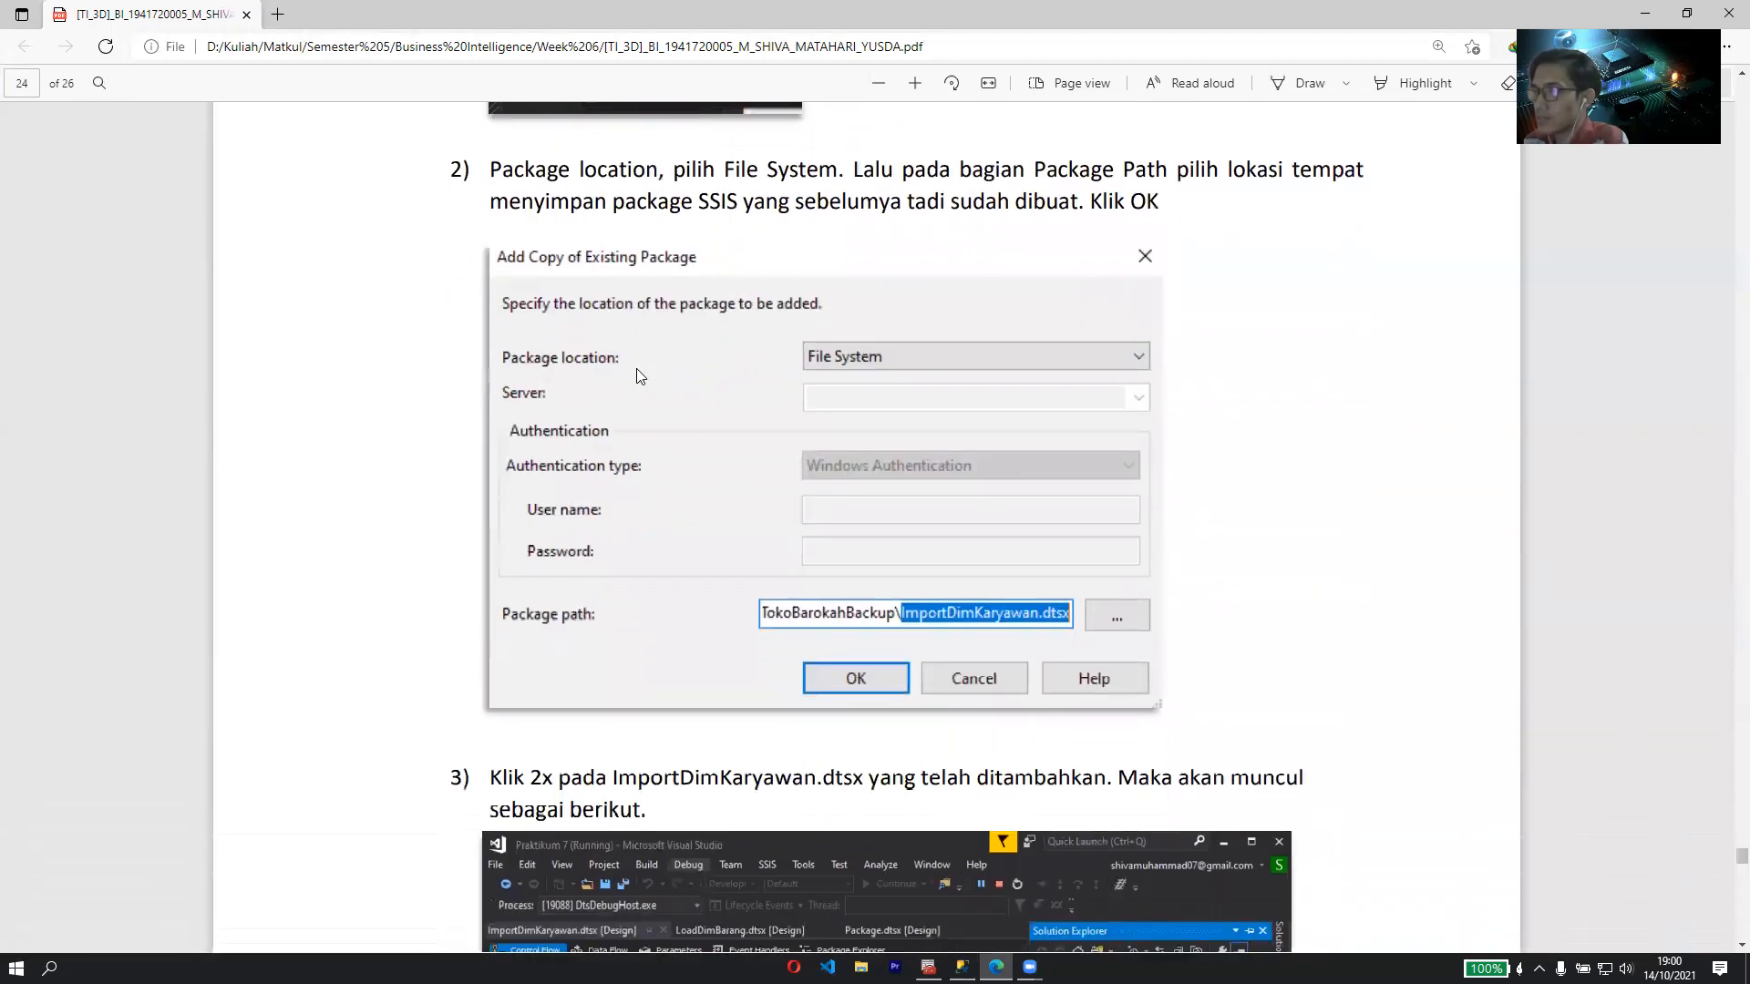
scroll(829, 450, "down", 3)
scroll(922, 520, "up", 2)
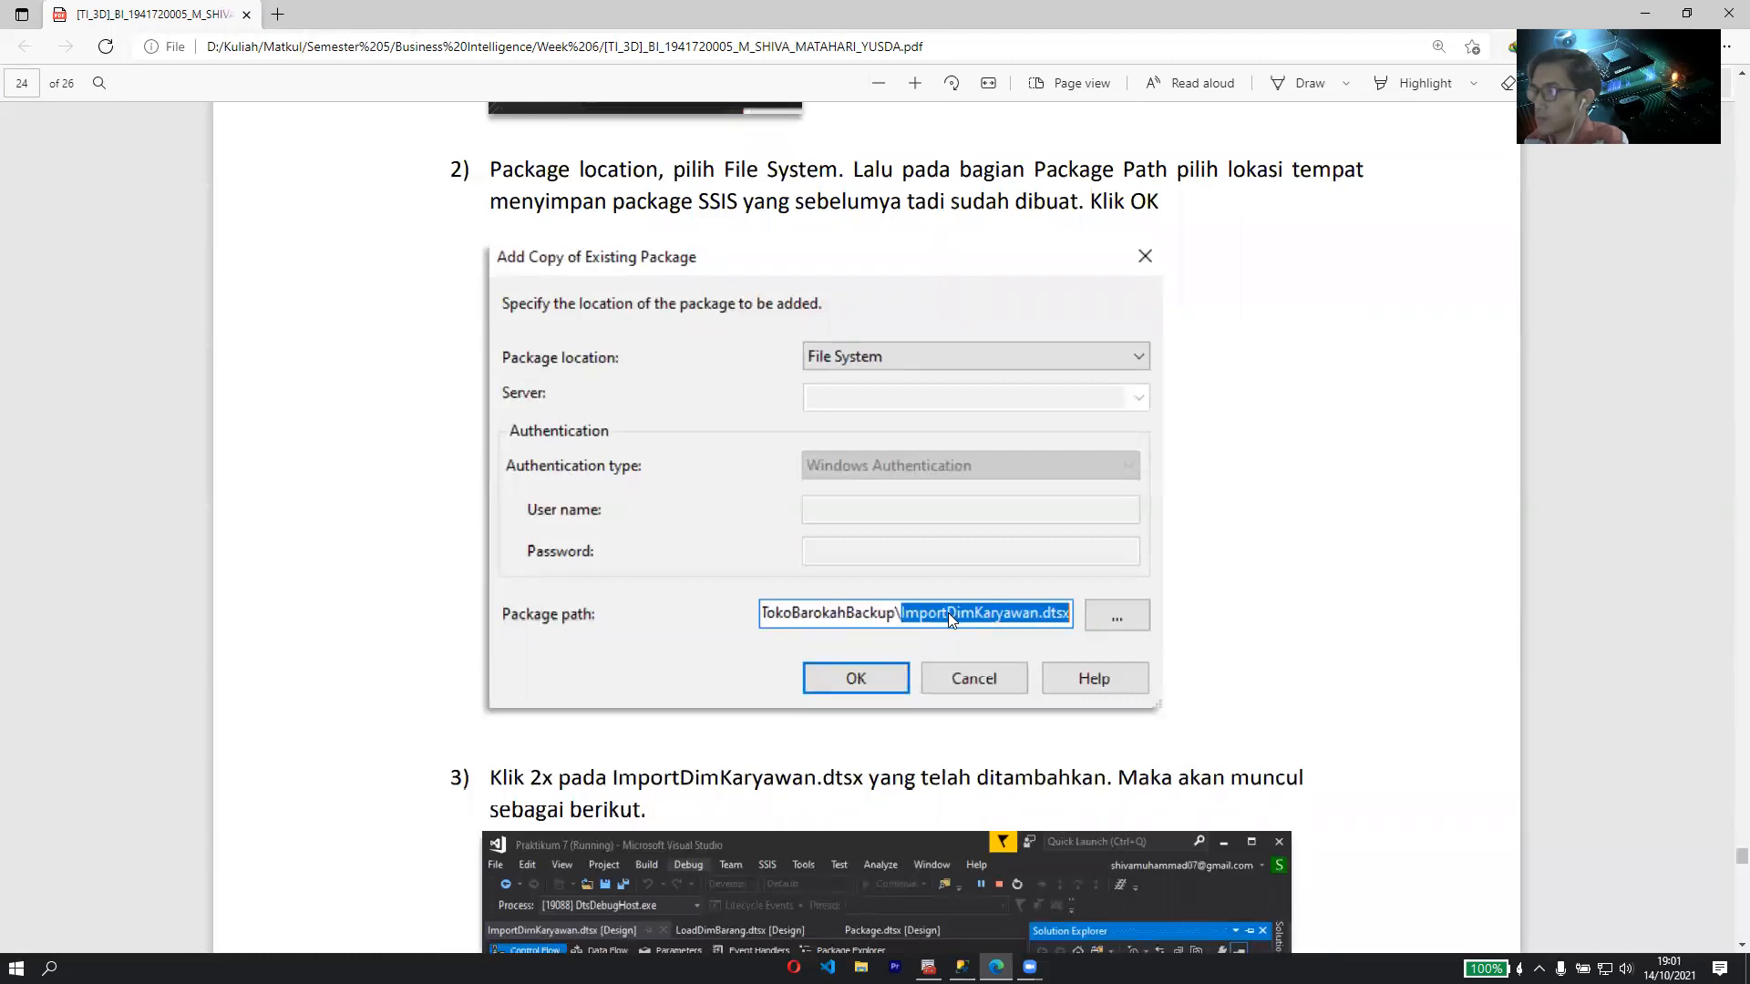
- Examine step 3 of question 3 on opening the added ImportDimKaryawan.dtsx package in its Control Flow view
scroll(948, 613, "down", 5)
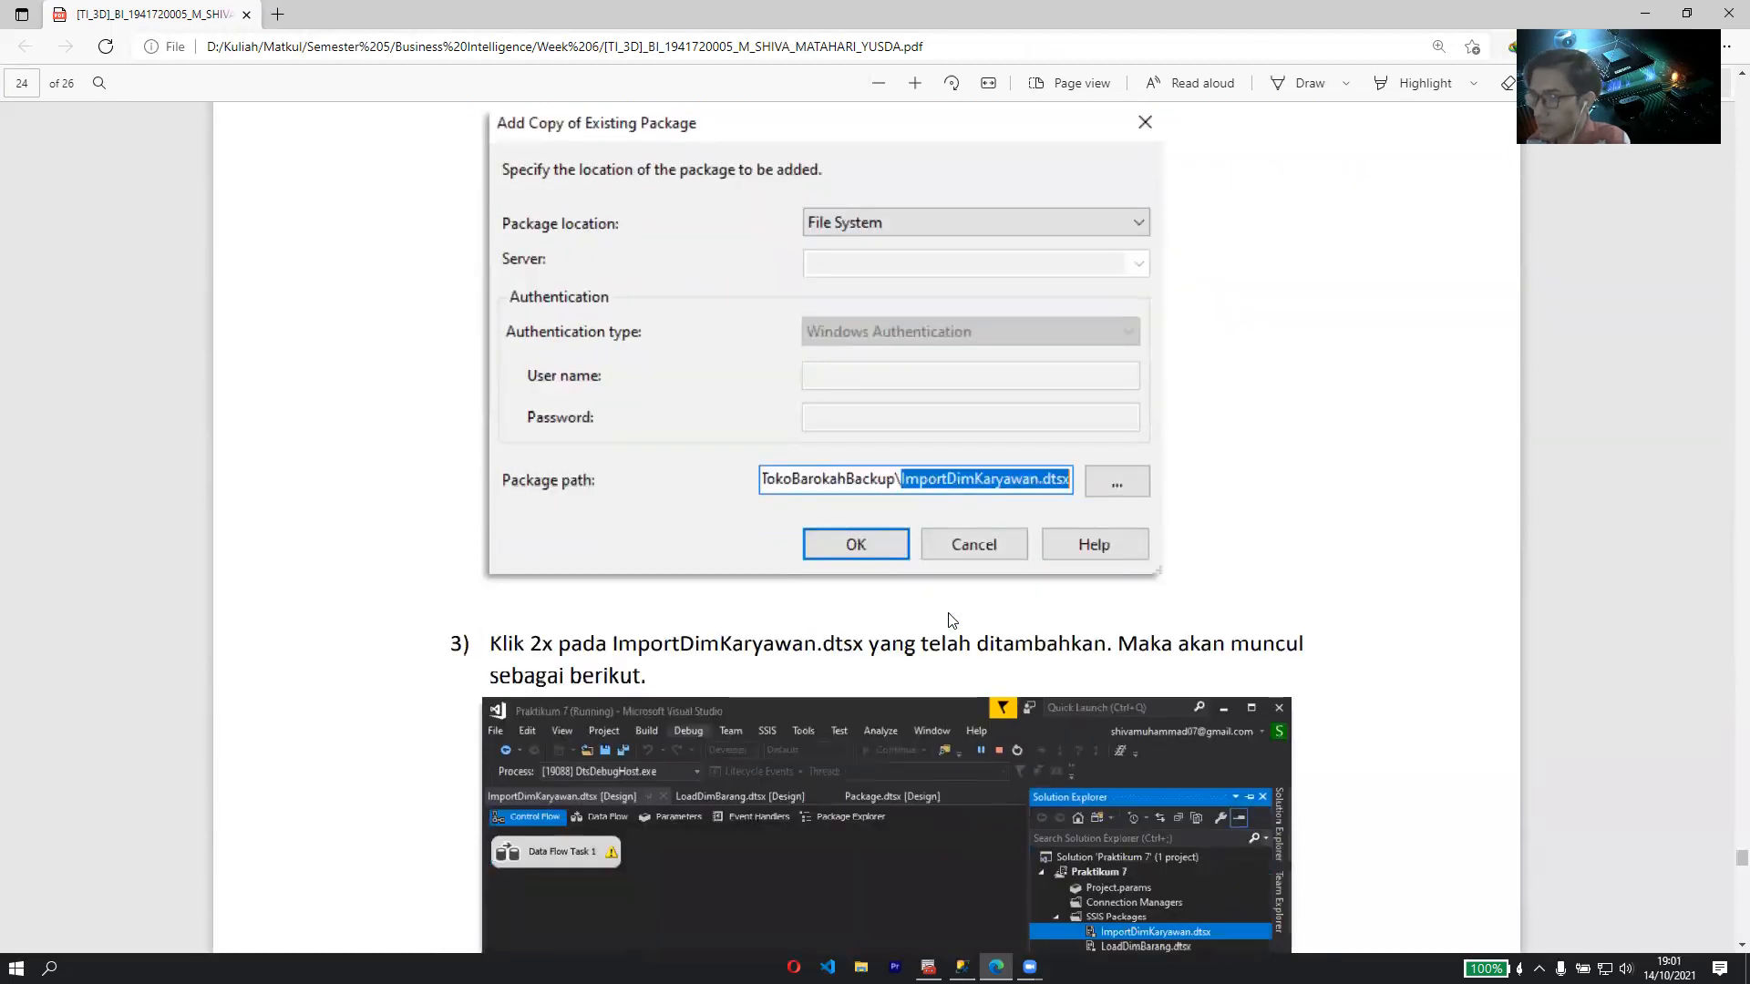
scroll(786, 513, "down", 3)
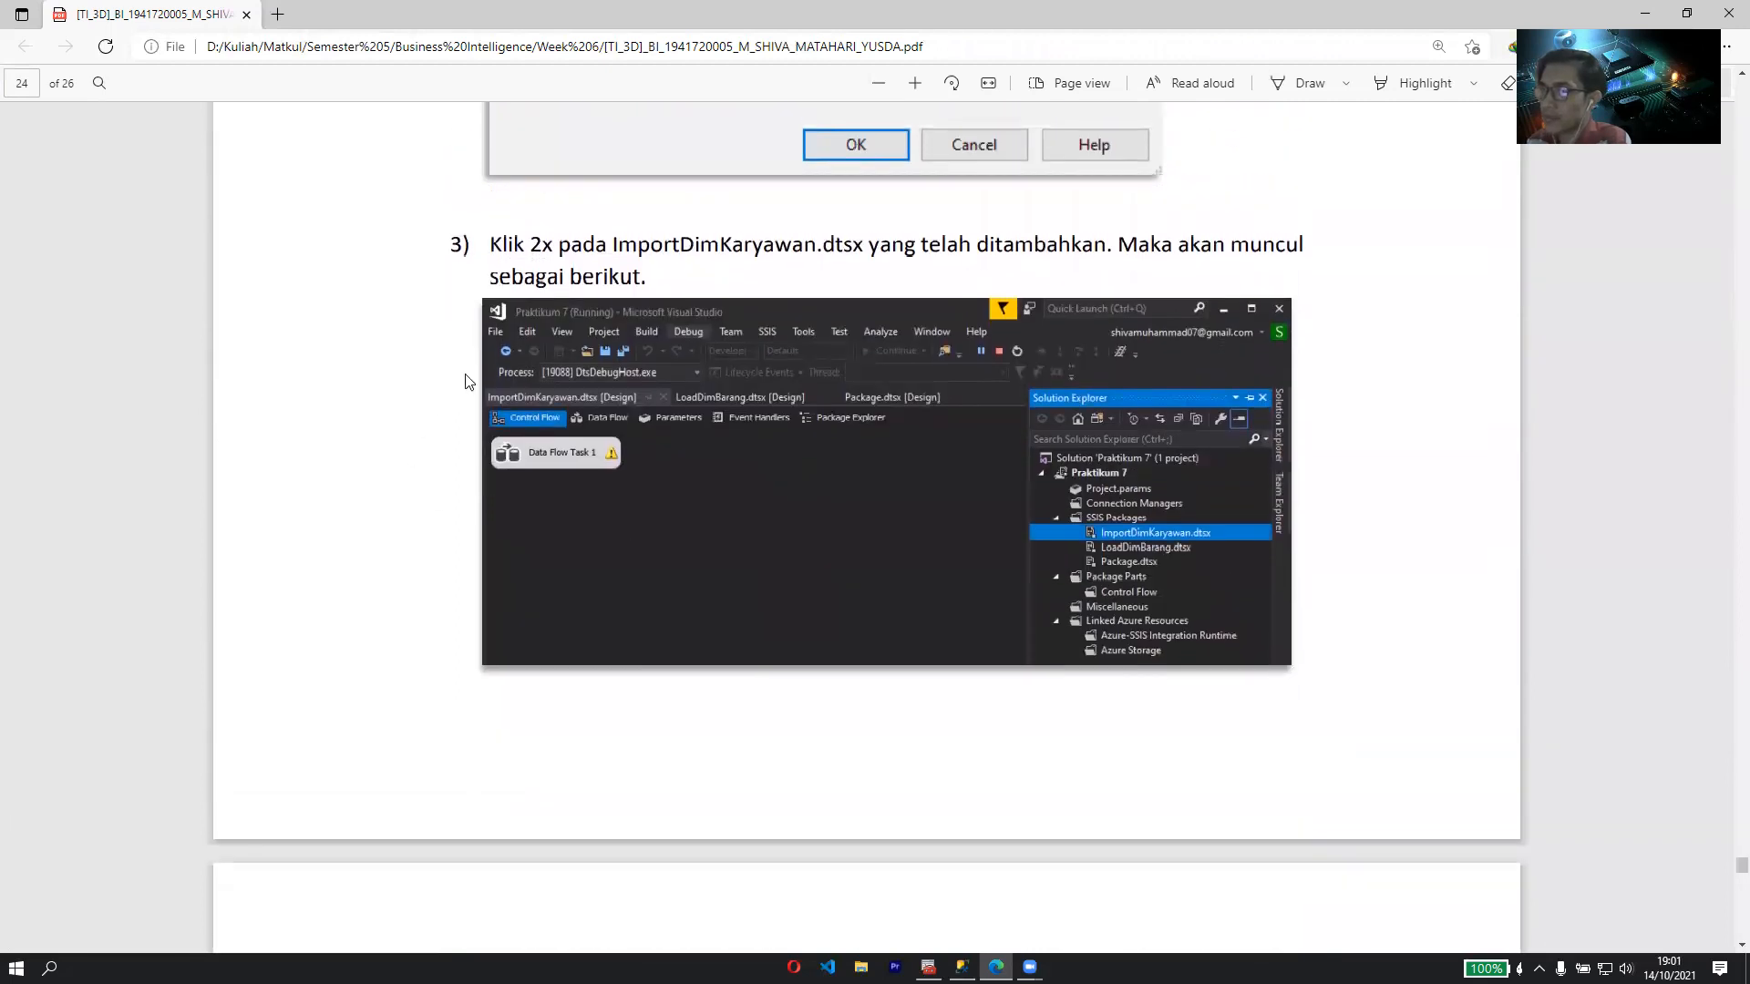
scroll(542, 325, "down", 2)
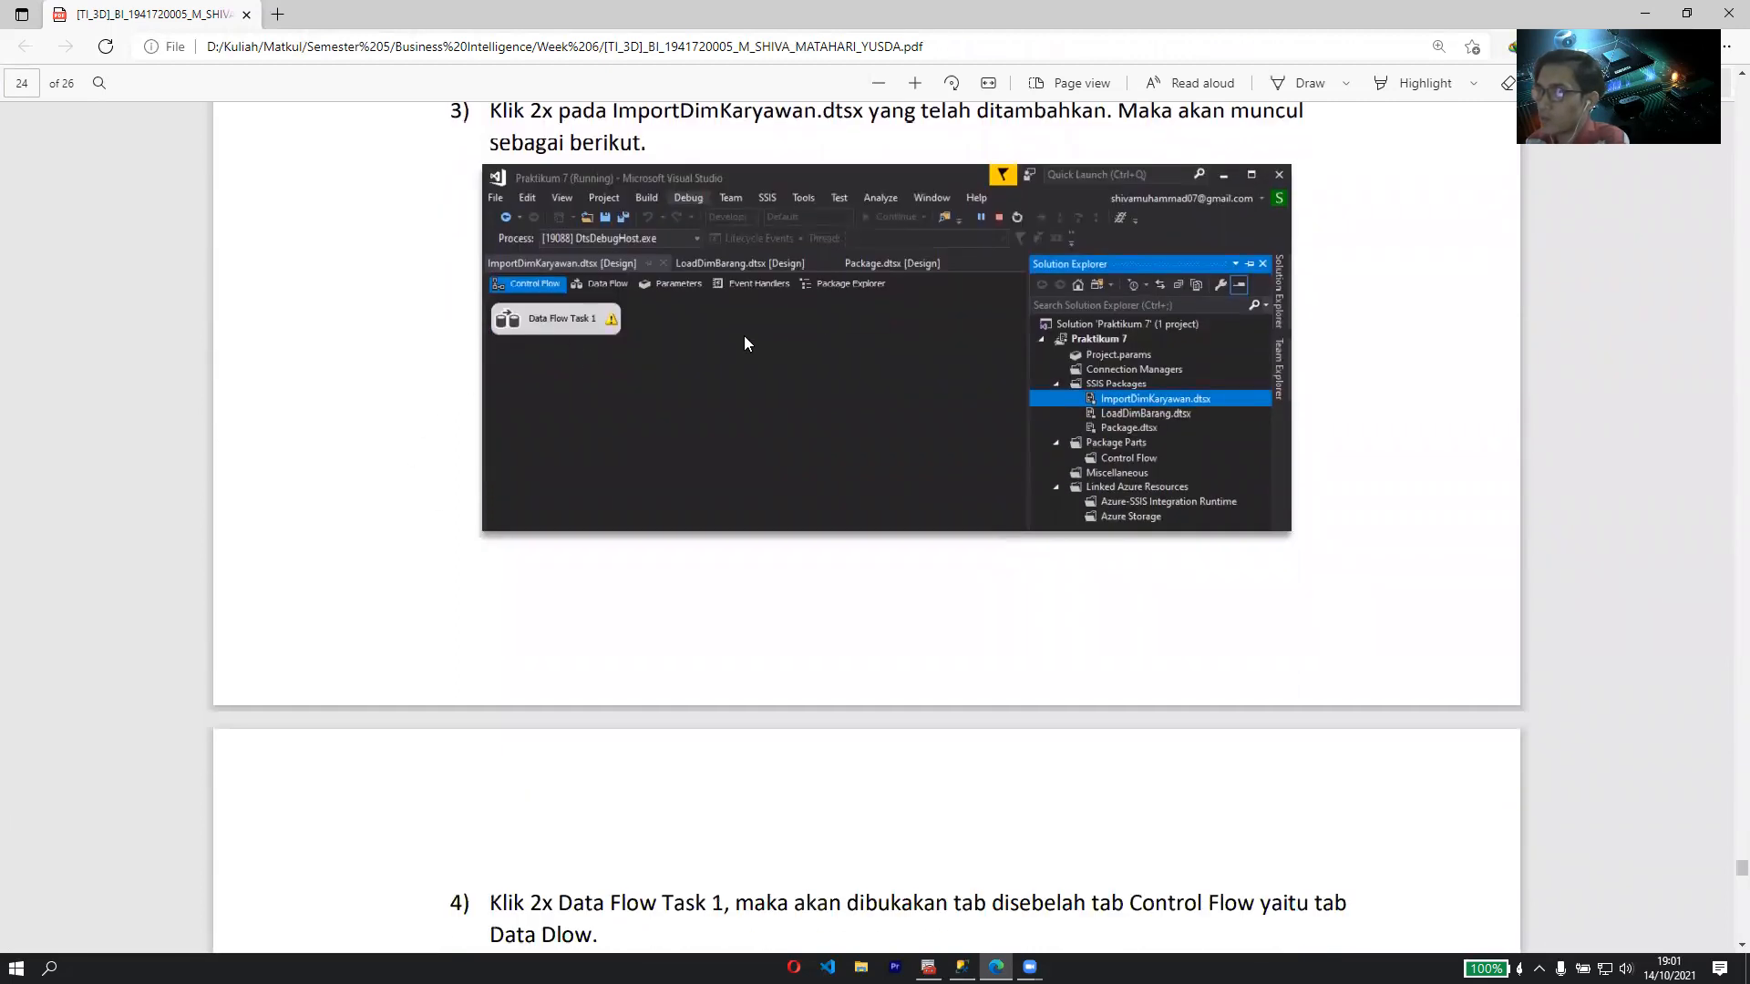
scroll(638, 367, "up", 4)
scroll(602, 606, "down", 2)
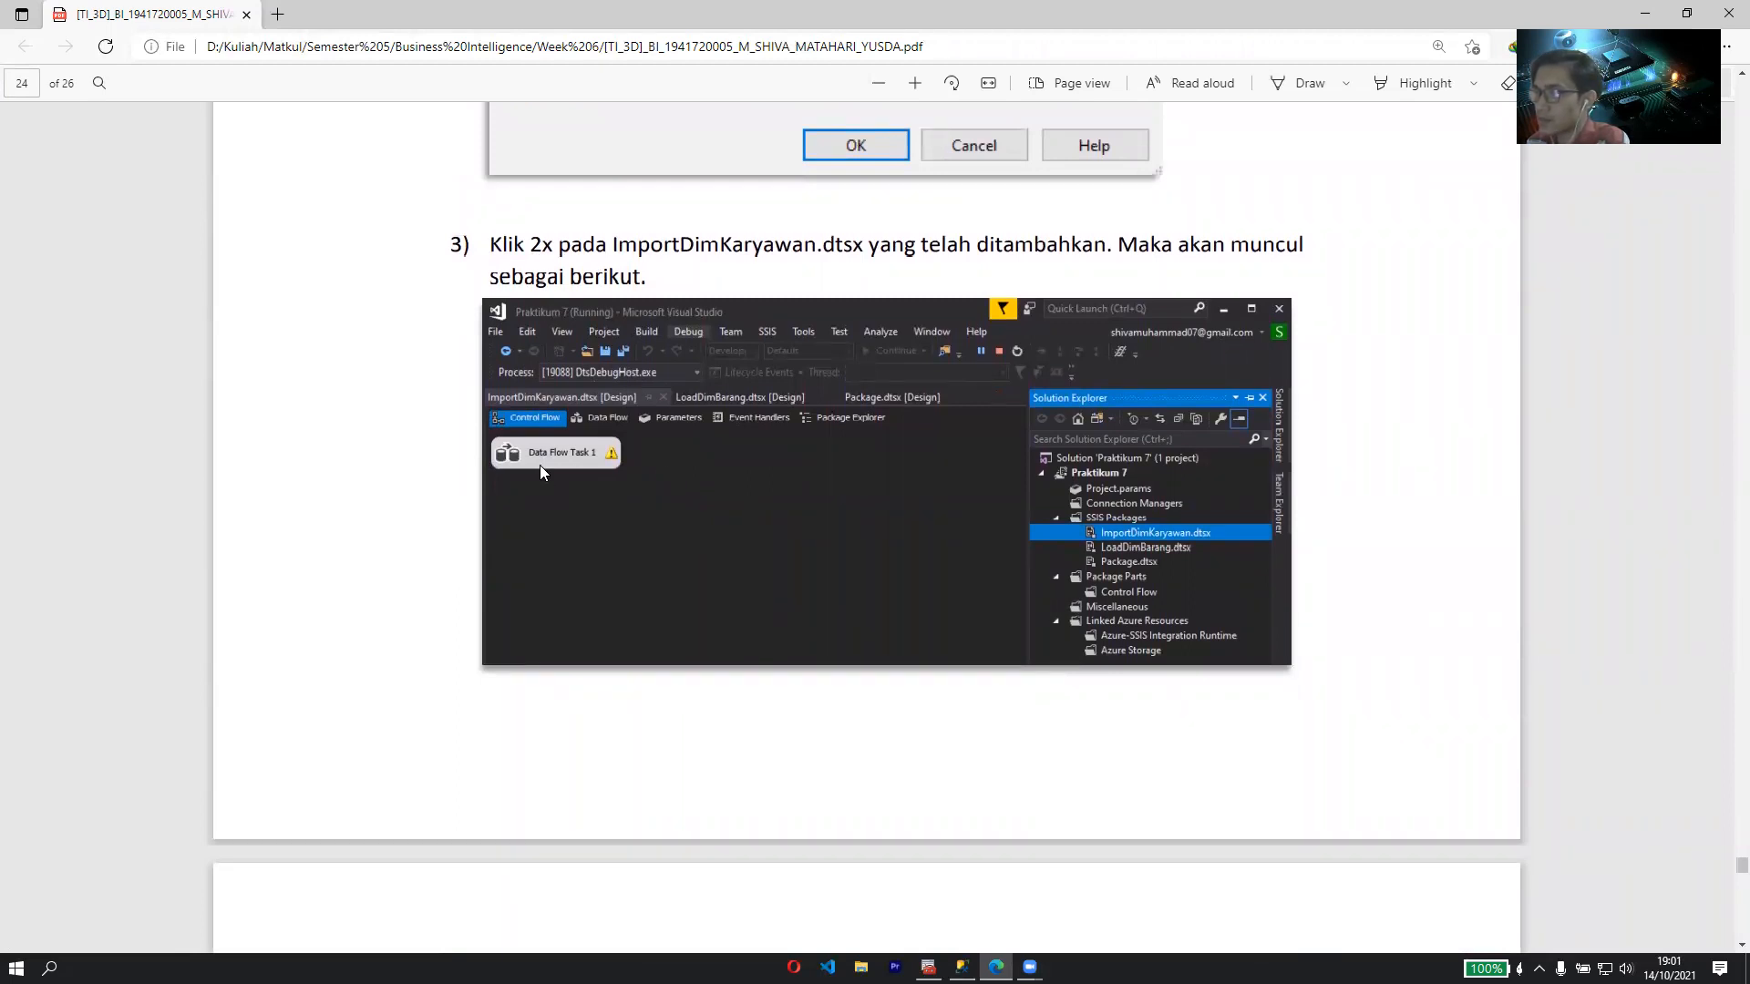
- Examine step 4 of question 3 on opening the data flow of Data Flow Task 1
scroll(566, 455, "down", 2)
scroll(565, 462, "down", 9)
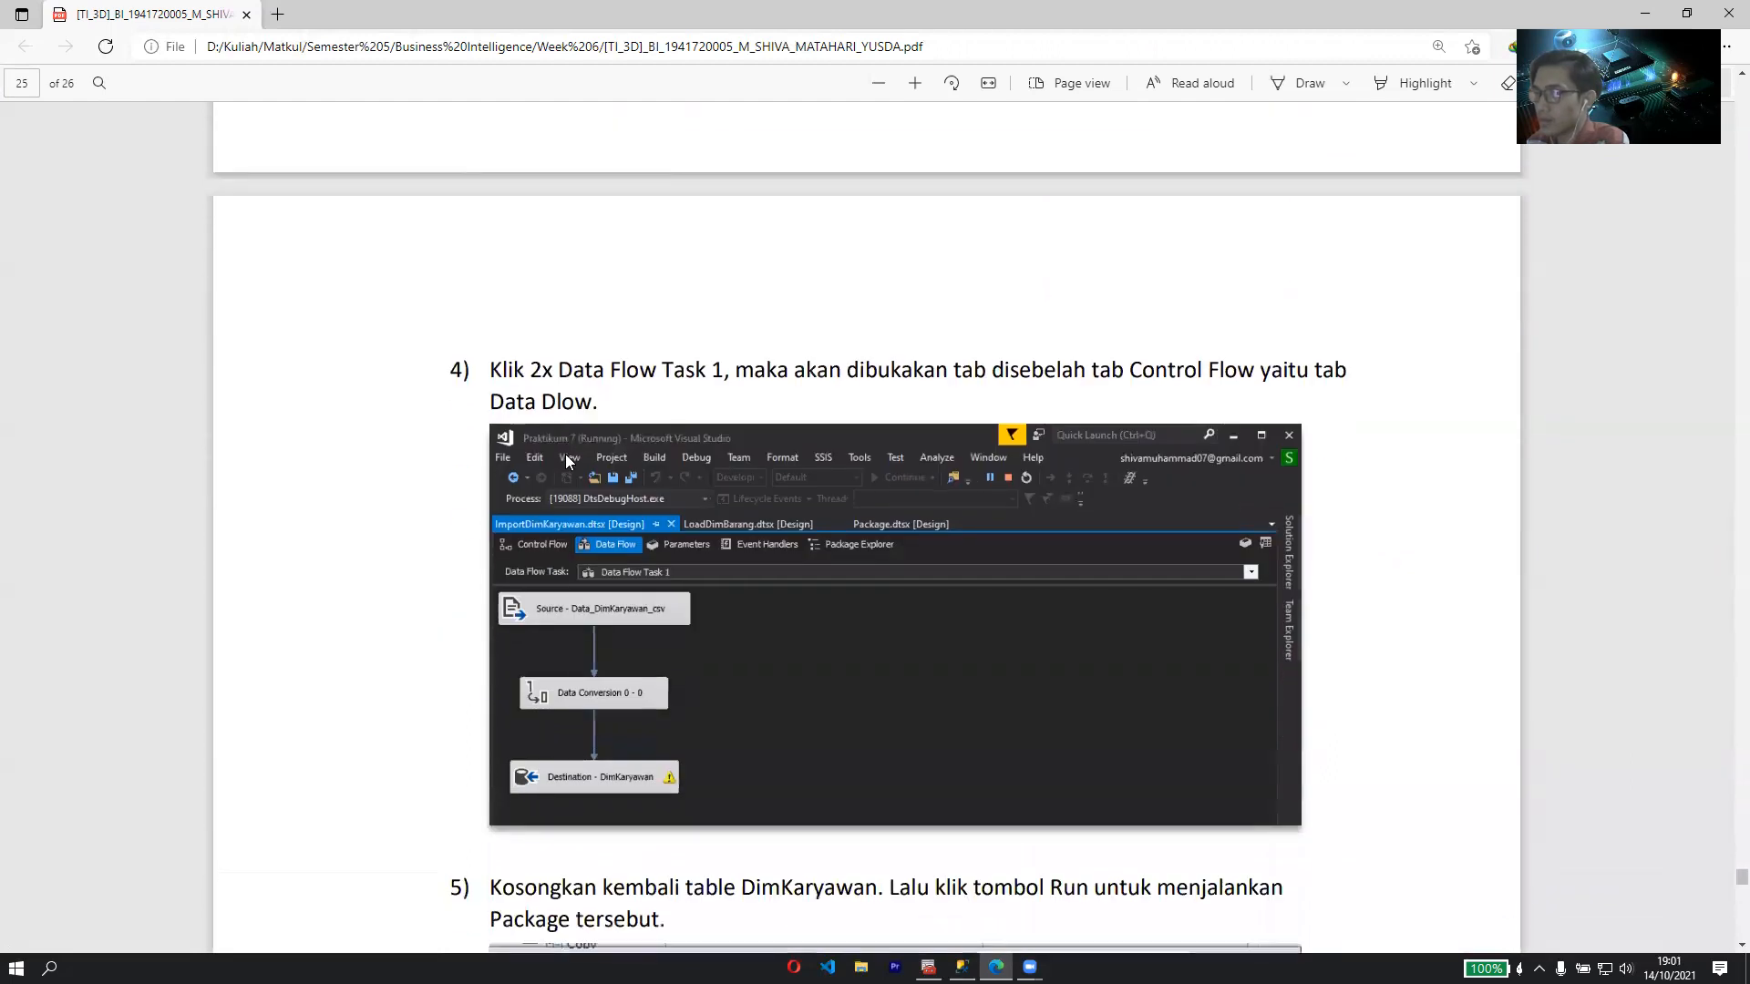
scroll(657, 344, "down", 4)
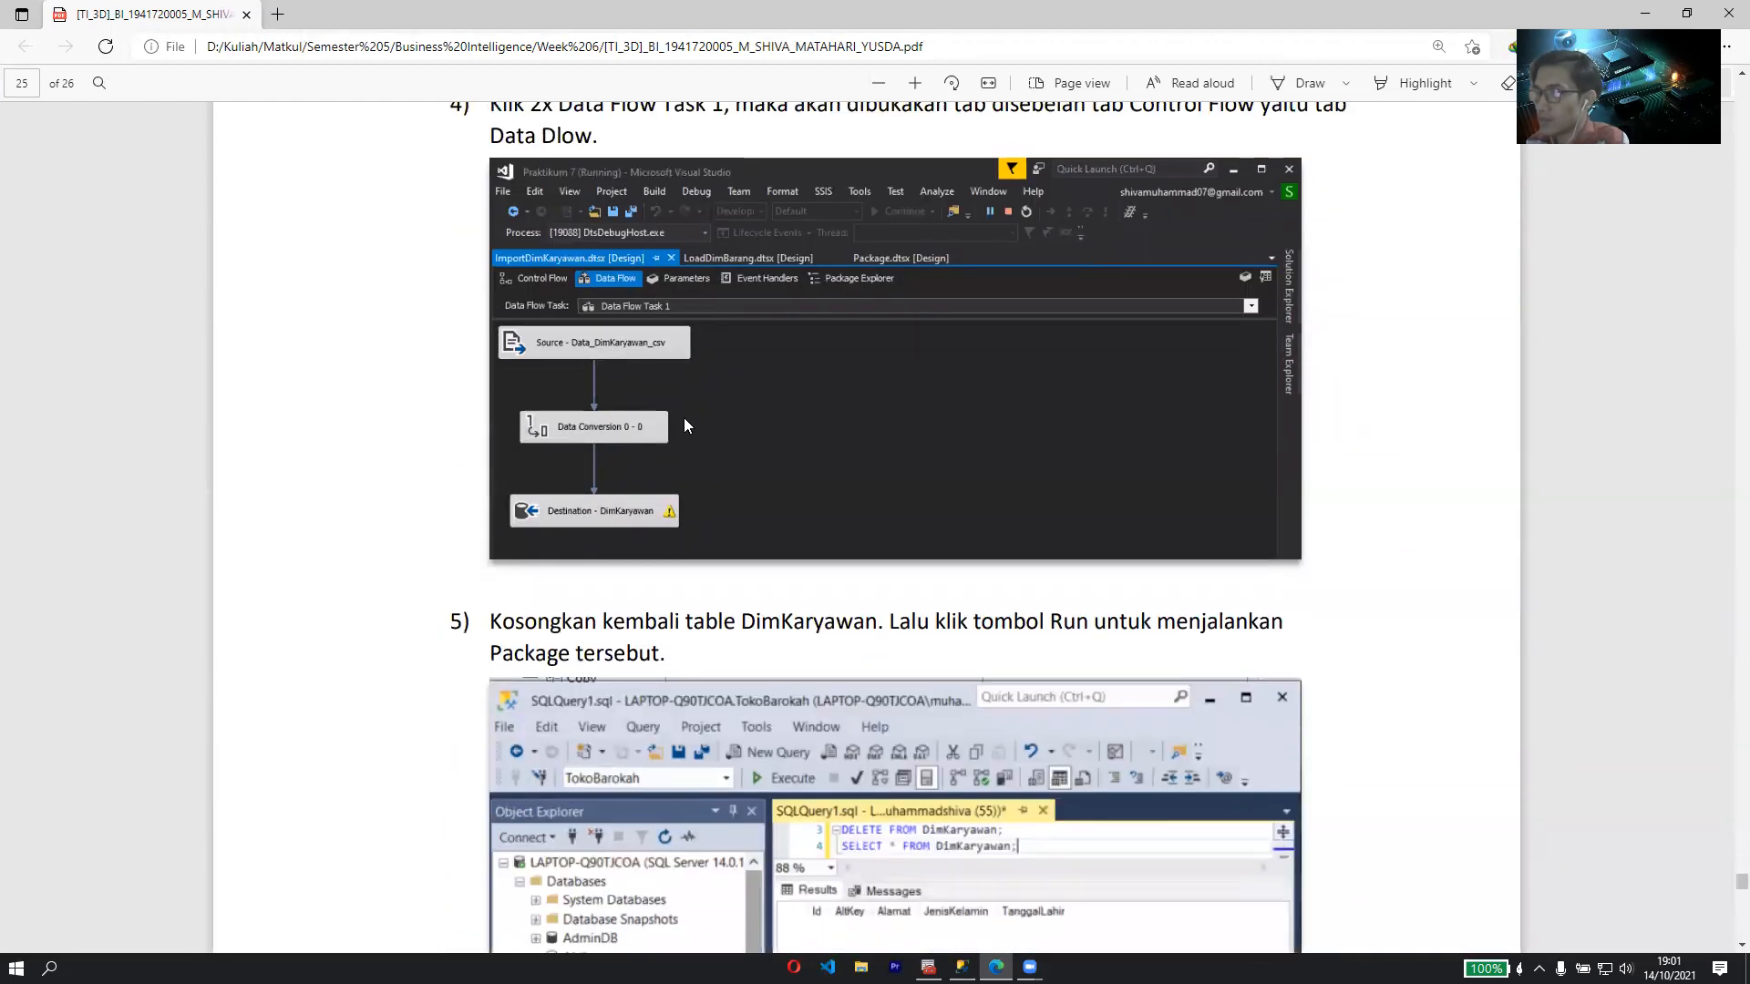
scroll(541, 631, "up", 4)
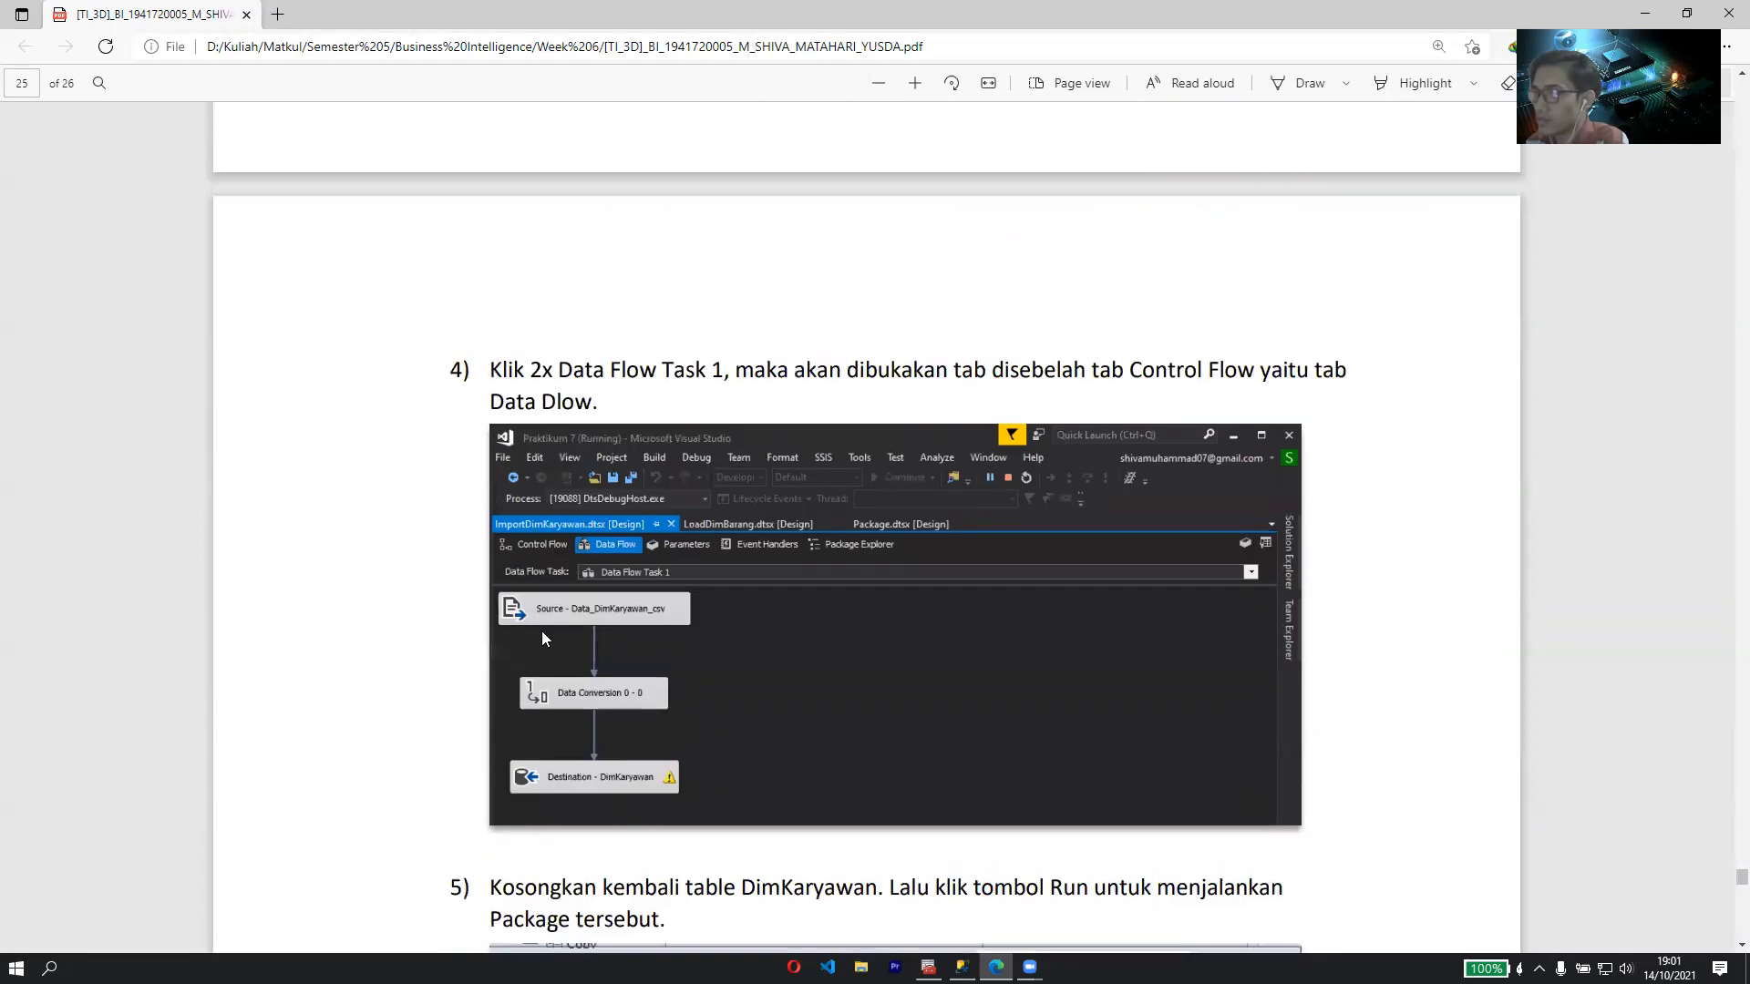
scroll(716, 597, "down", 2)
scroll(716, 597, "up", 2)
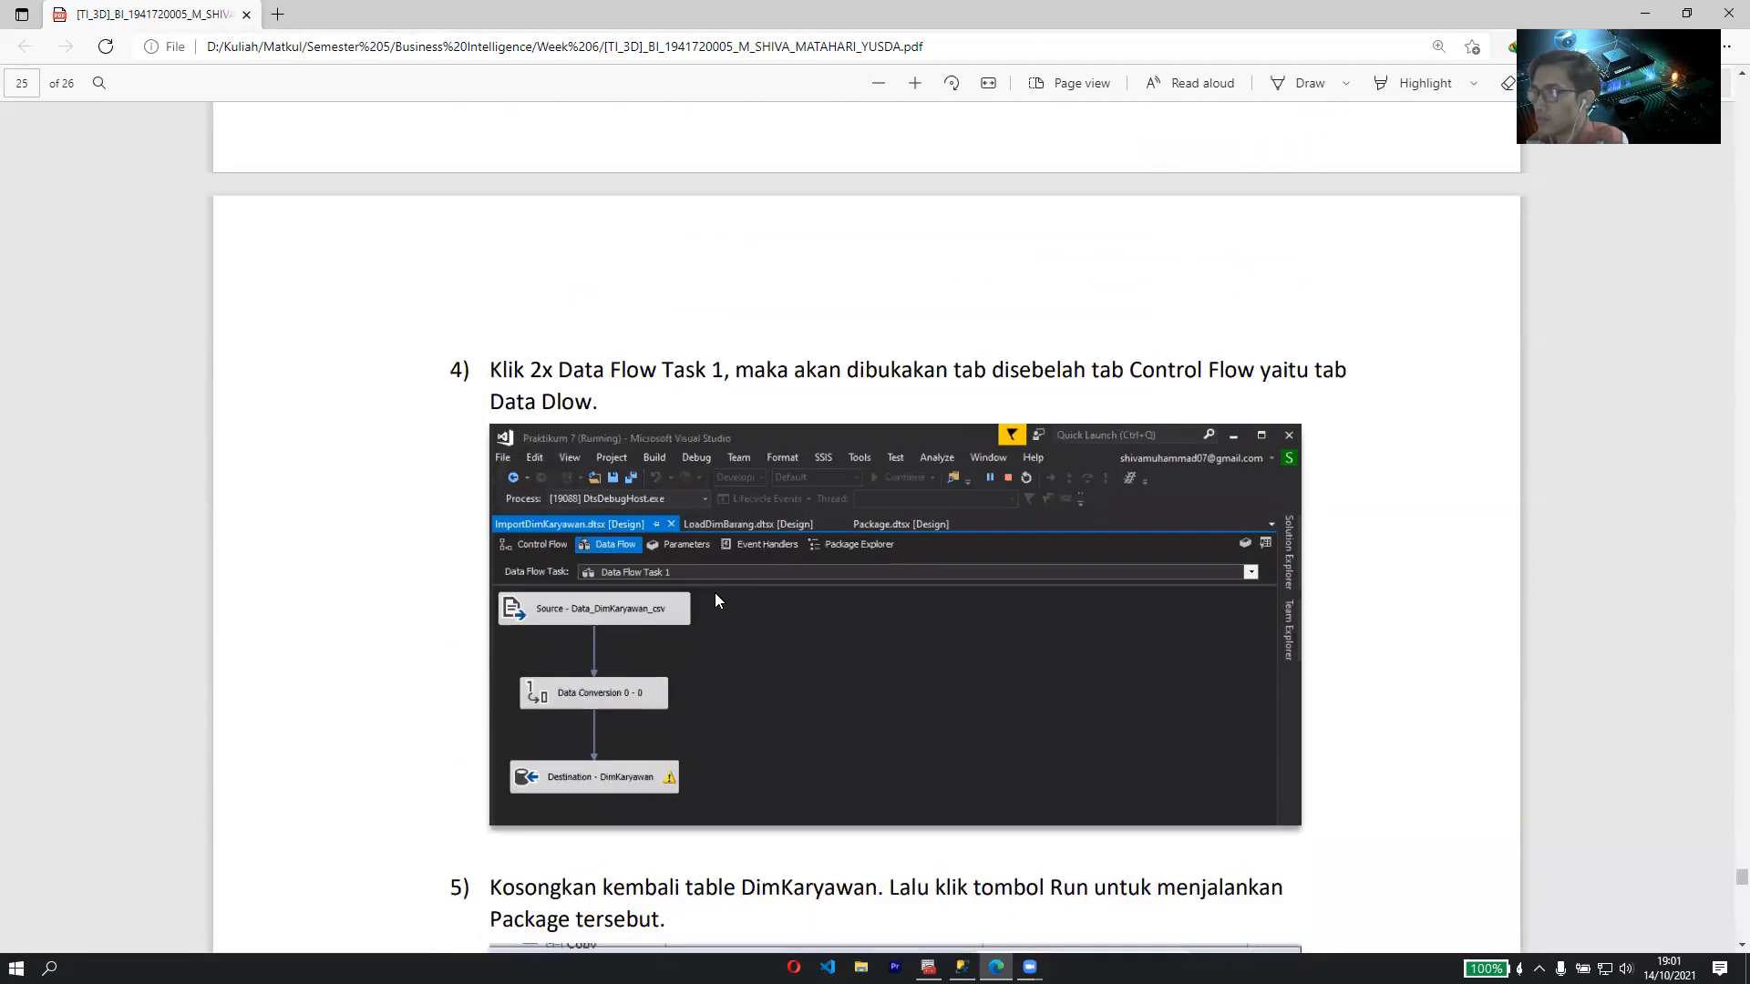
- Examine step 5 of question 3 on emptying the DimKaryawan table with a DELETE query before running the package
scroll(717, 600, "down", 2)
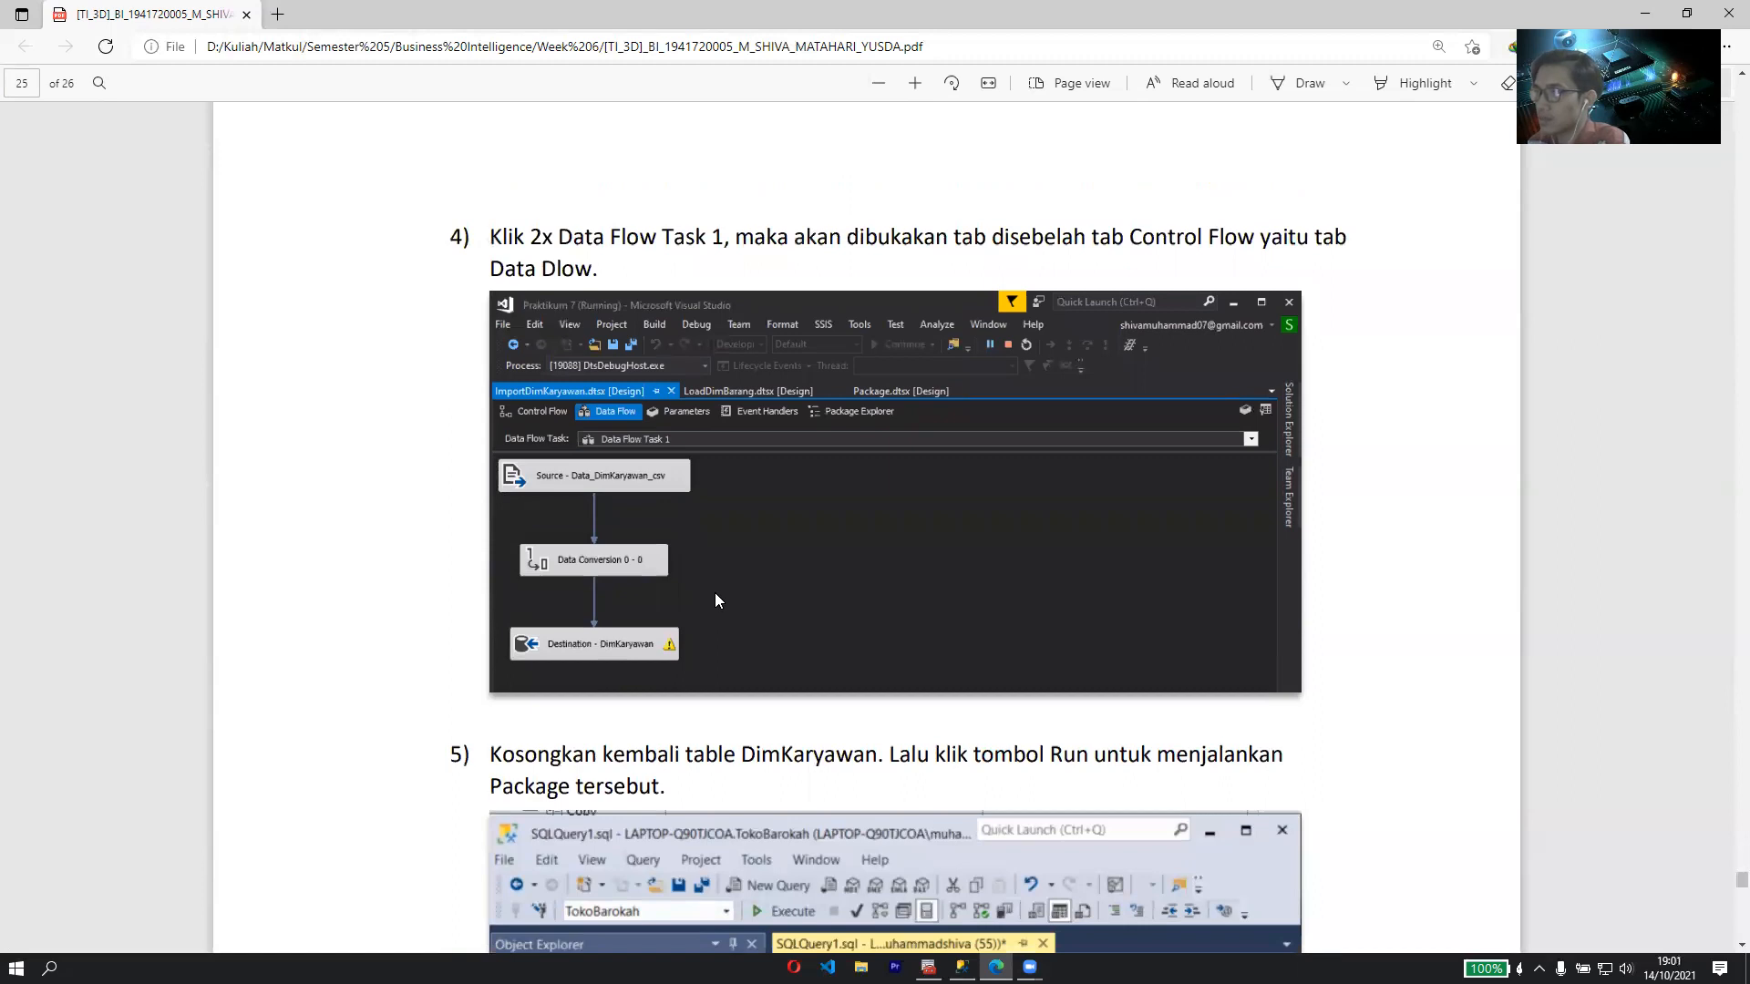
scroll(714, 597, "down", 3)
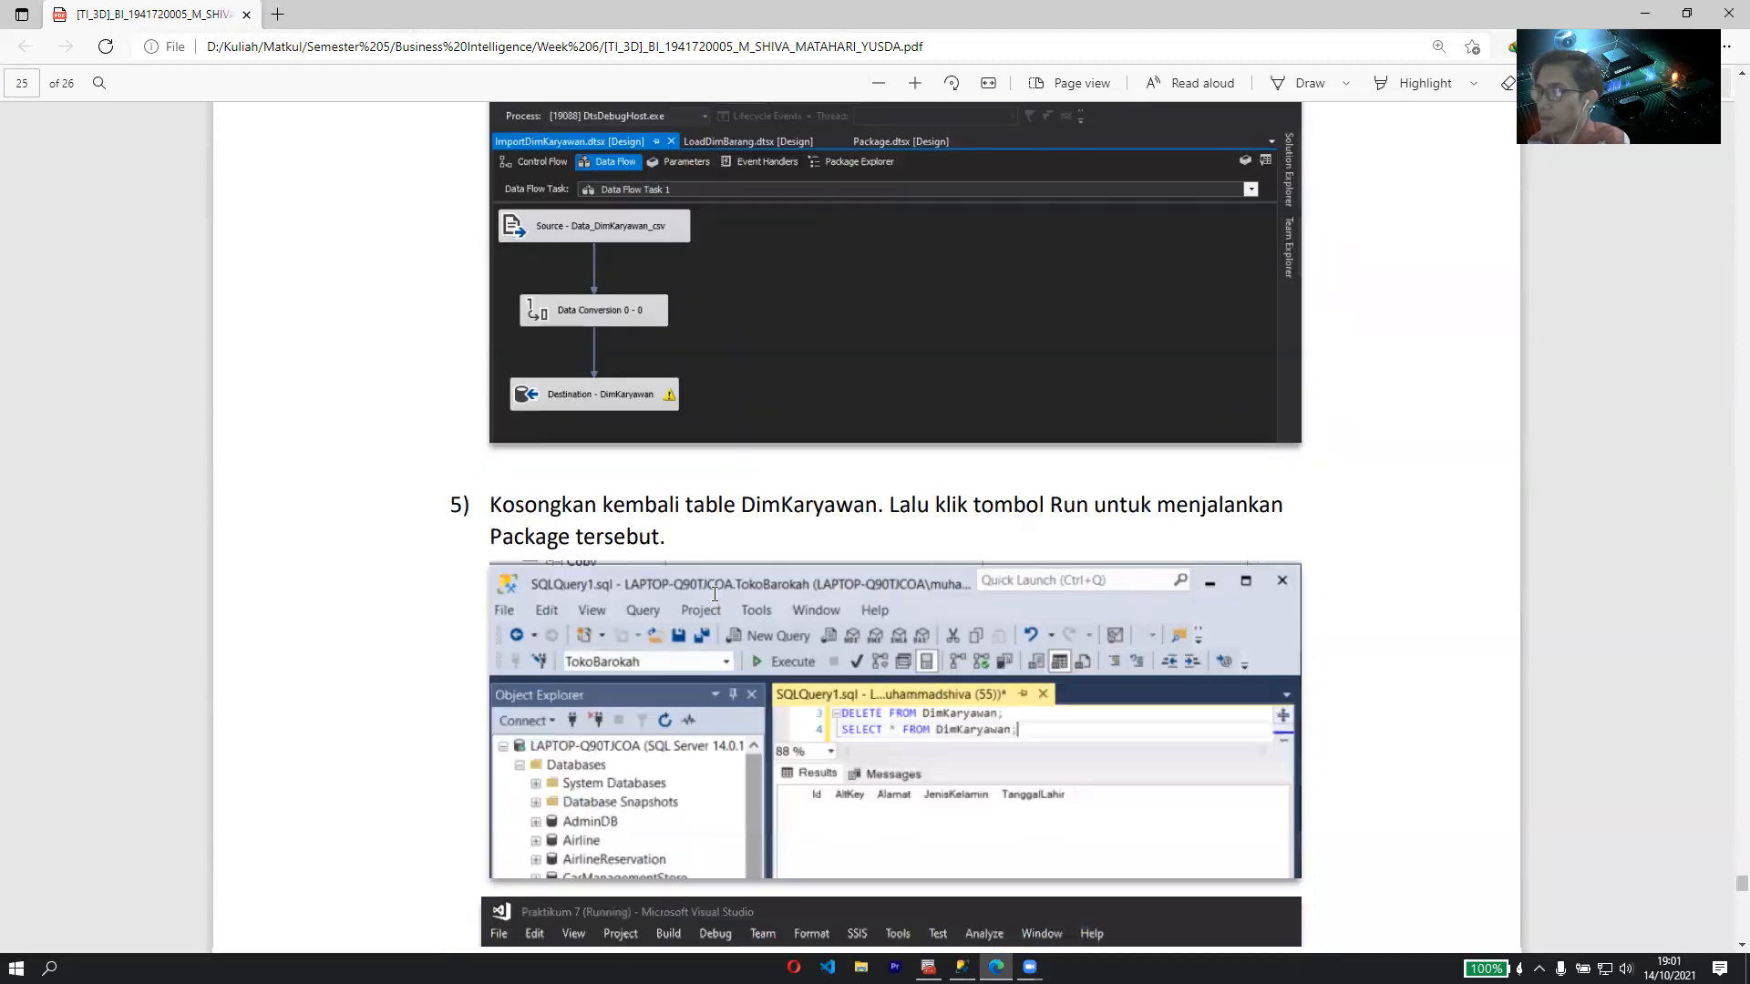
scroll(714, 594, "down", 3)
scroll(715, 594, "up", 3)
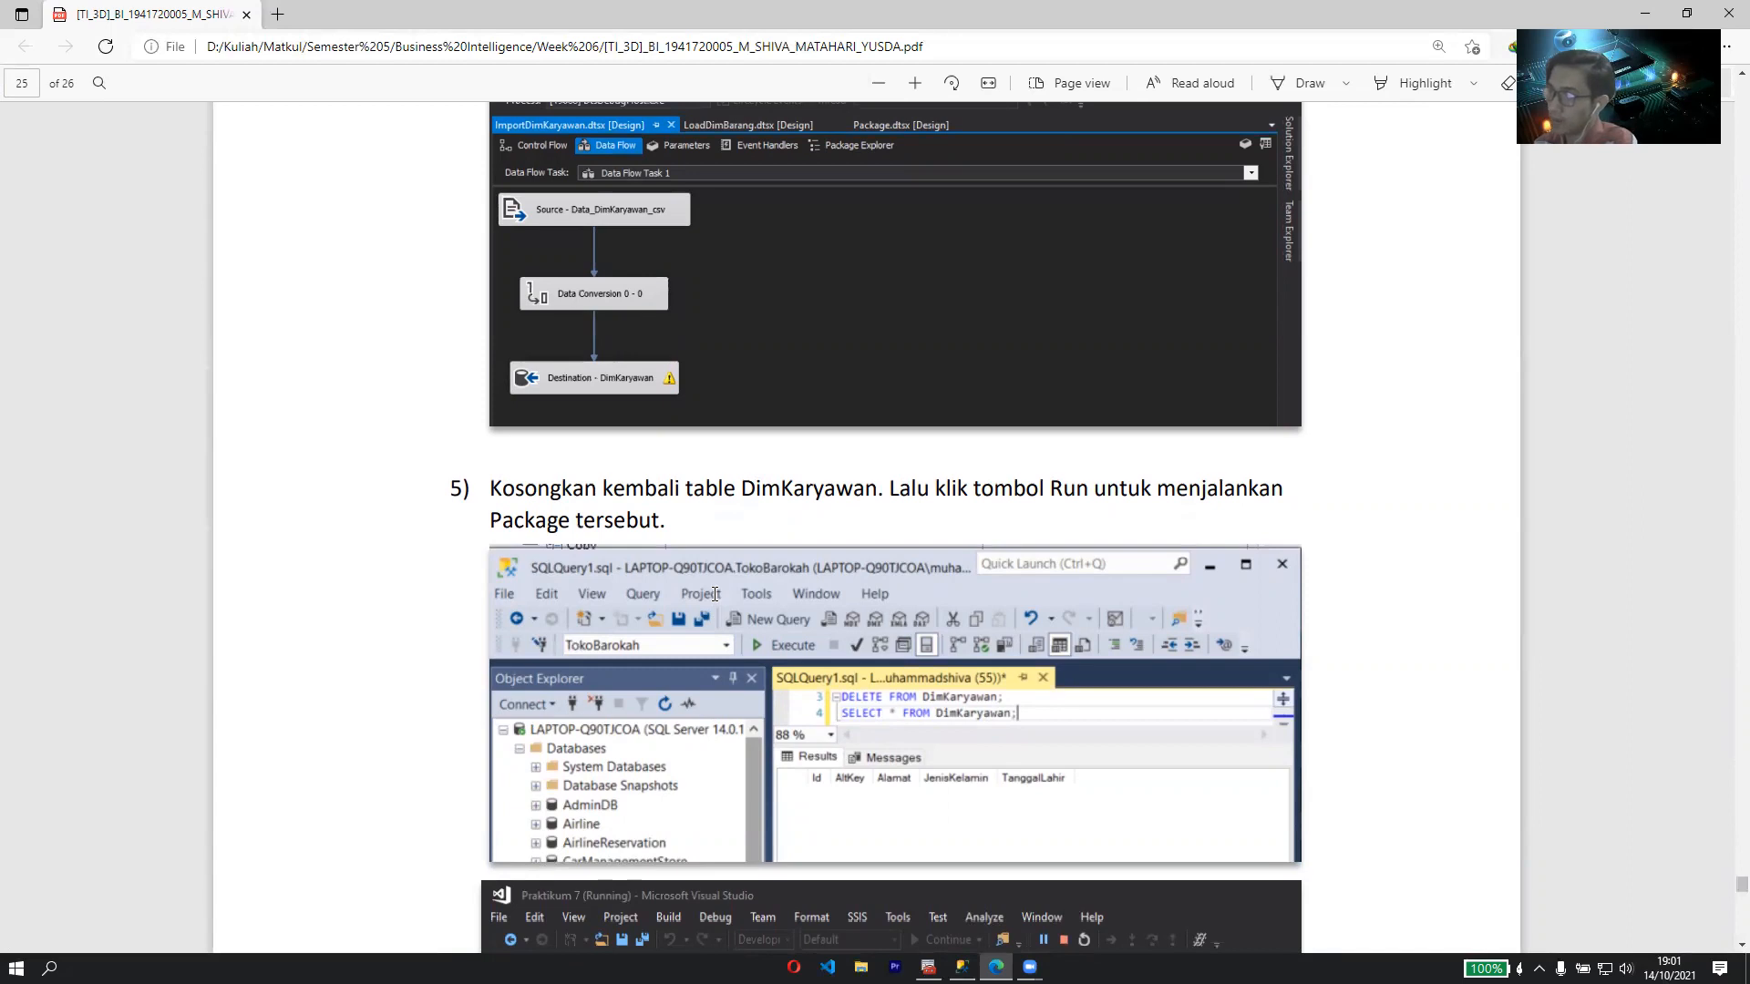
scroll(698, 592, "down", 3)
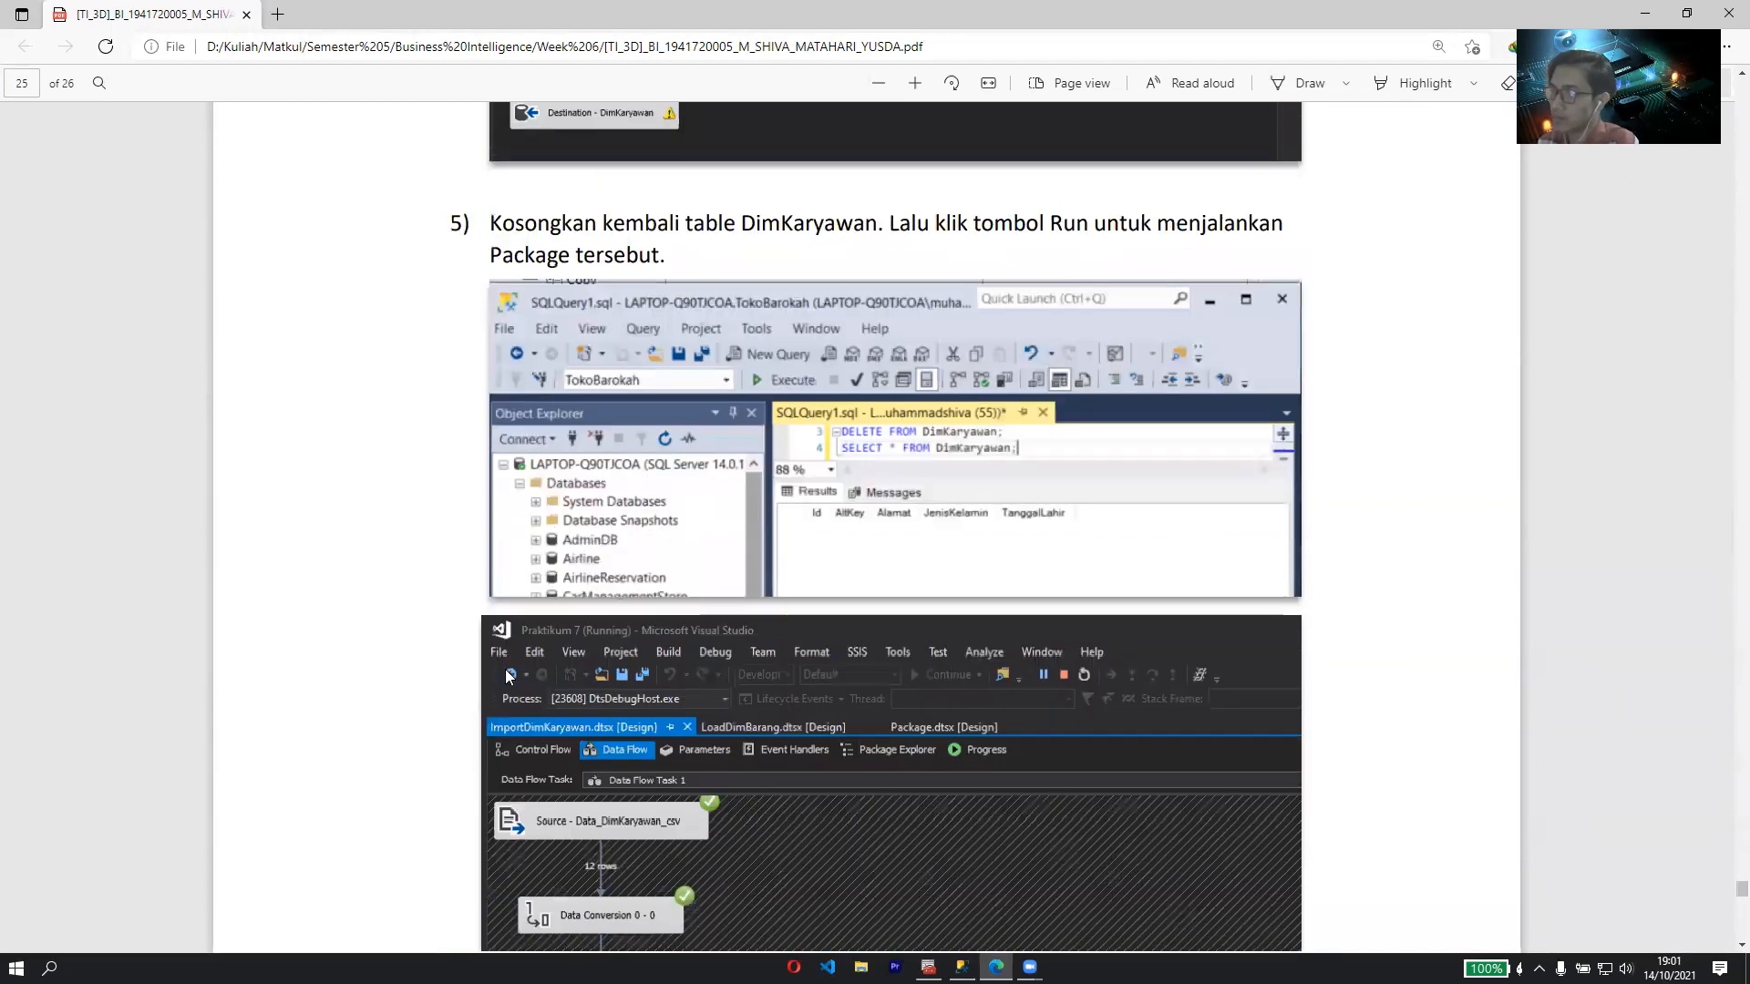
- Examine the step 5 screenshot of the executed ImportDimKaryawan.dtsx data flow, from CSV source through data conversion to the DimKaryawan destination
scroll(1012, 548, "down", 3)
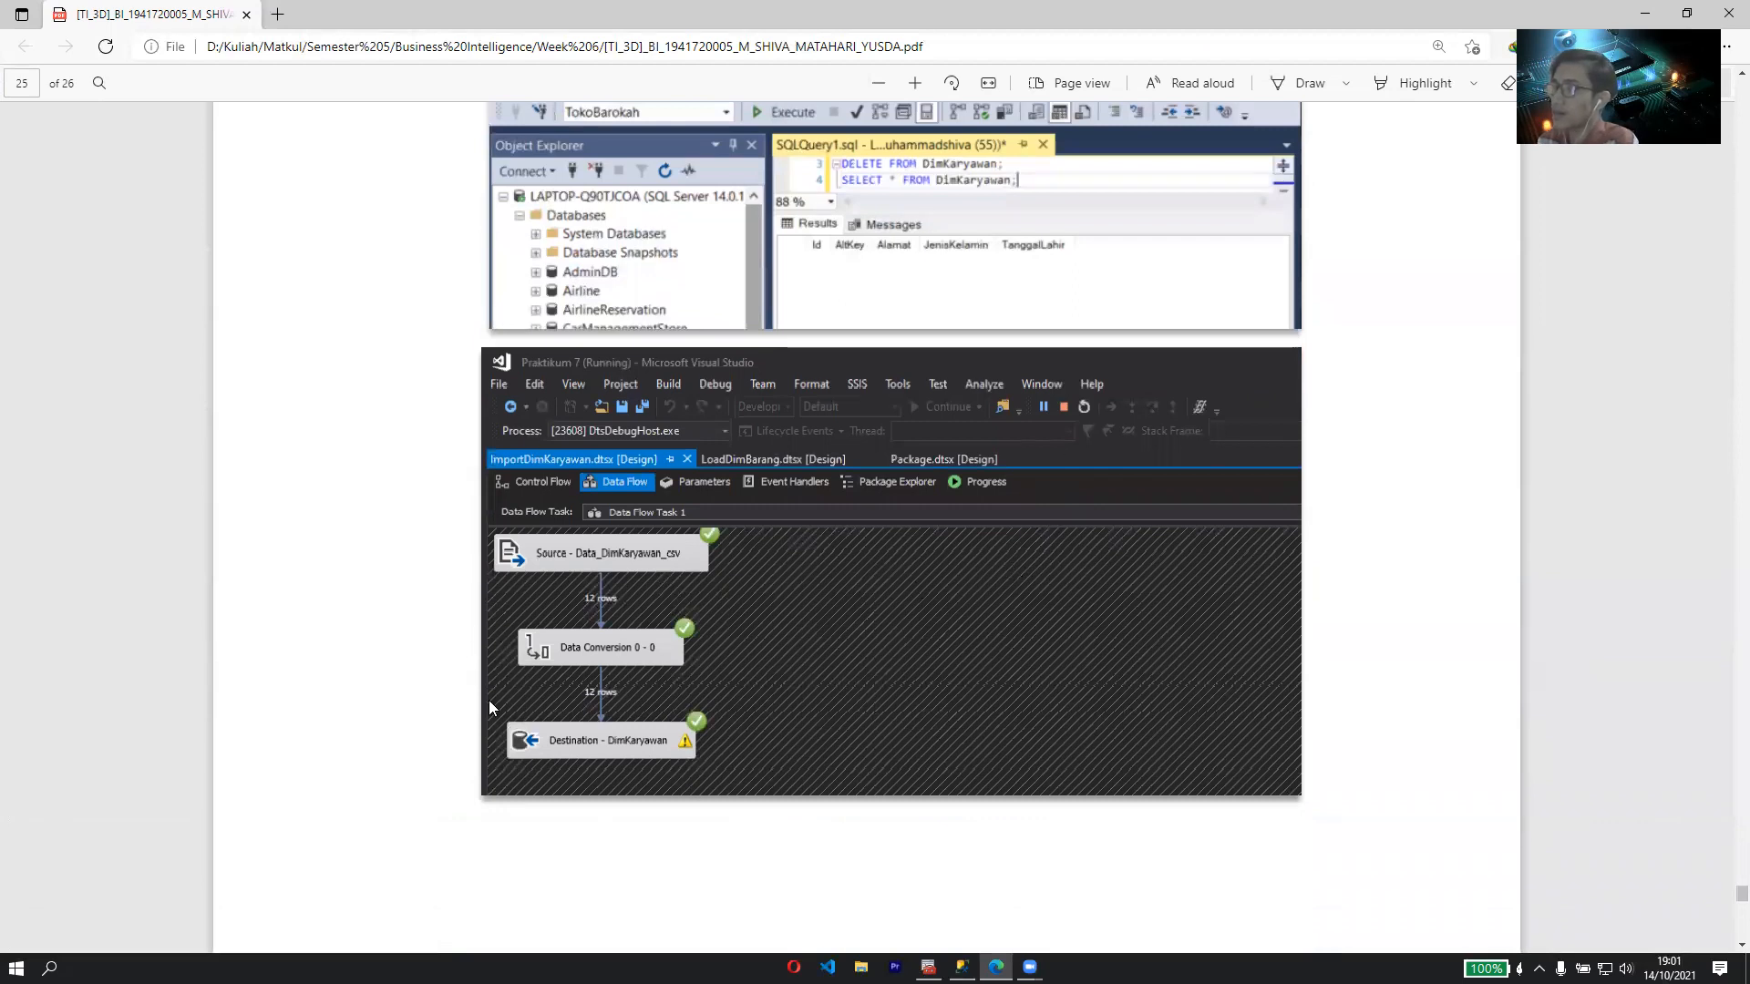
scroll(741, 741, "up", 2)
scroll(680, 632, "down", 2)
scroll(680, 632, "down", 2)
scroll(680, 633, "up", 2)
scroll(690, 635, "up", 2)
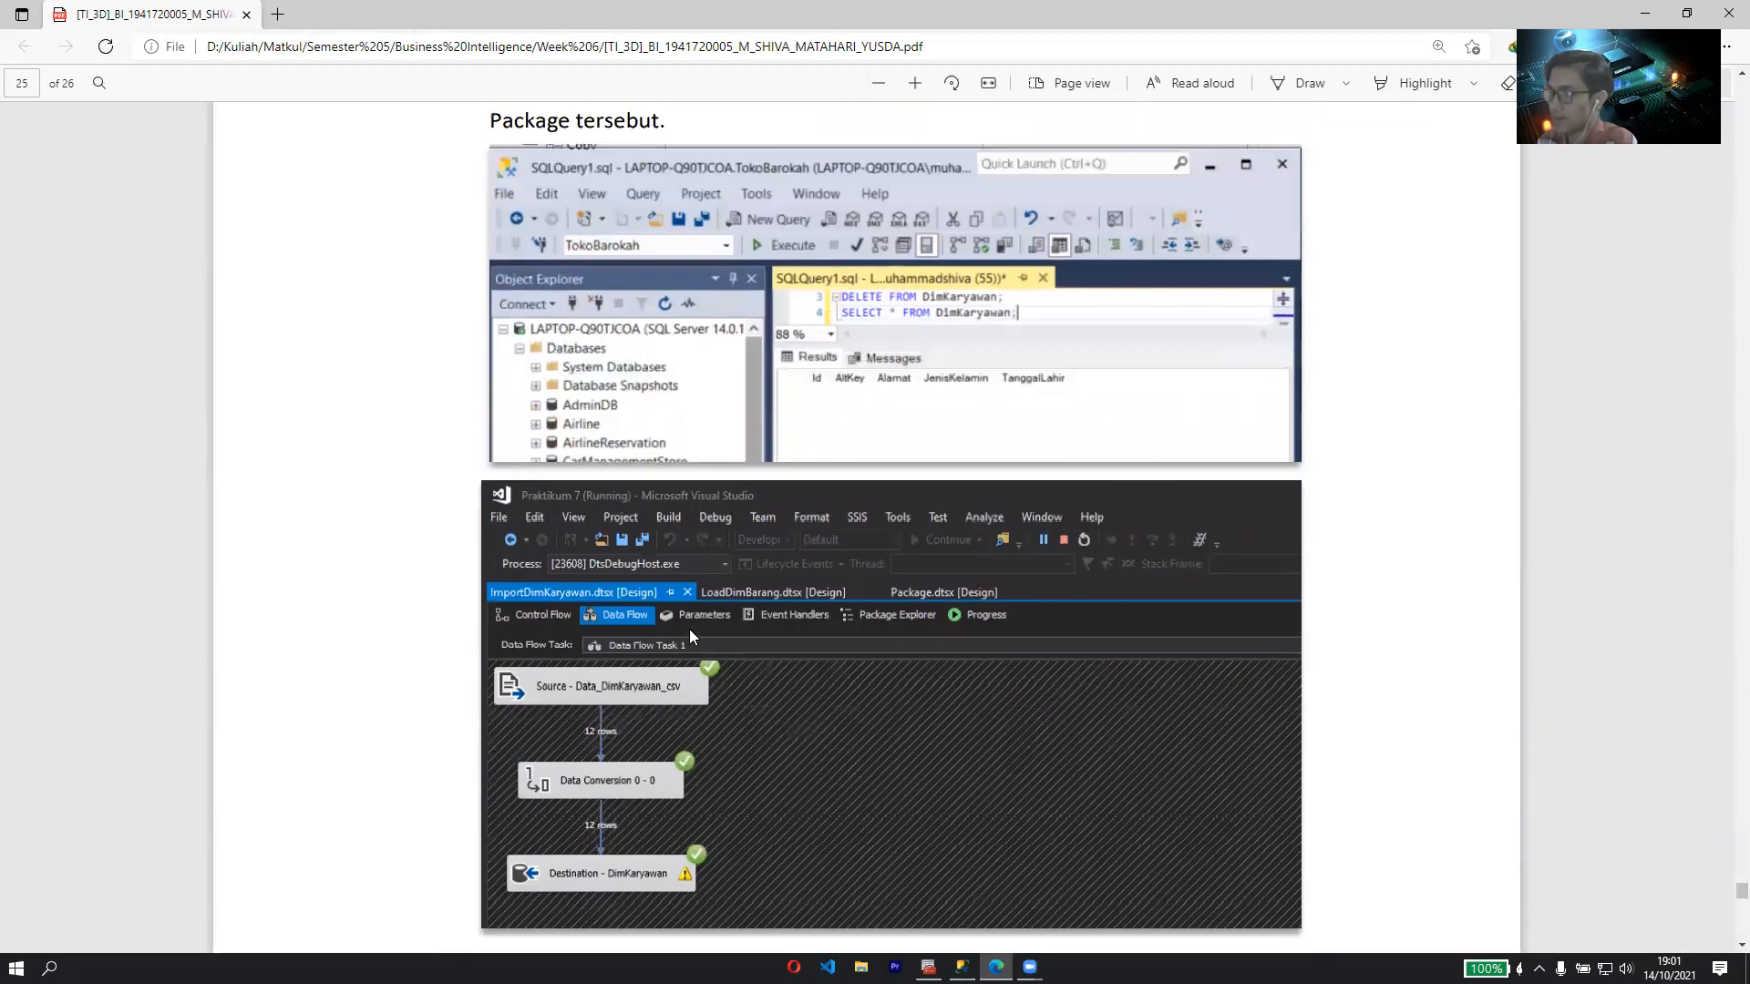
- Examine step 6 of question 3 on rechecking the DimKaryawan table's data, through to the end of the document
scroll(689, 629, "down", 14)
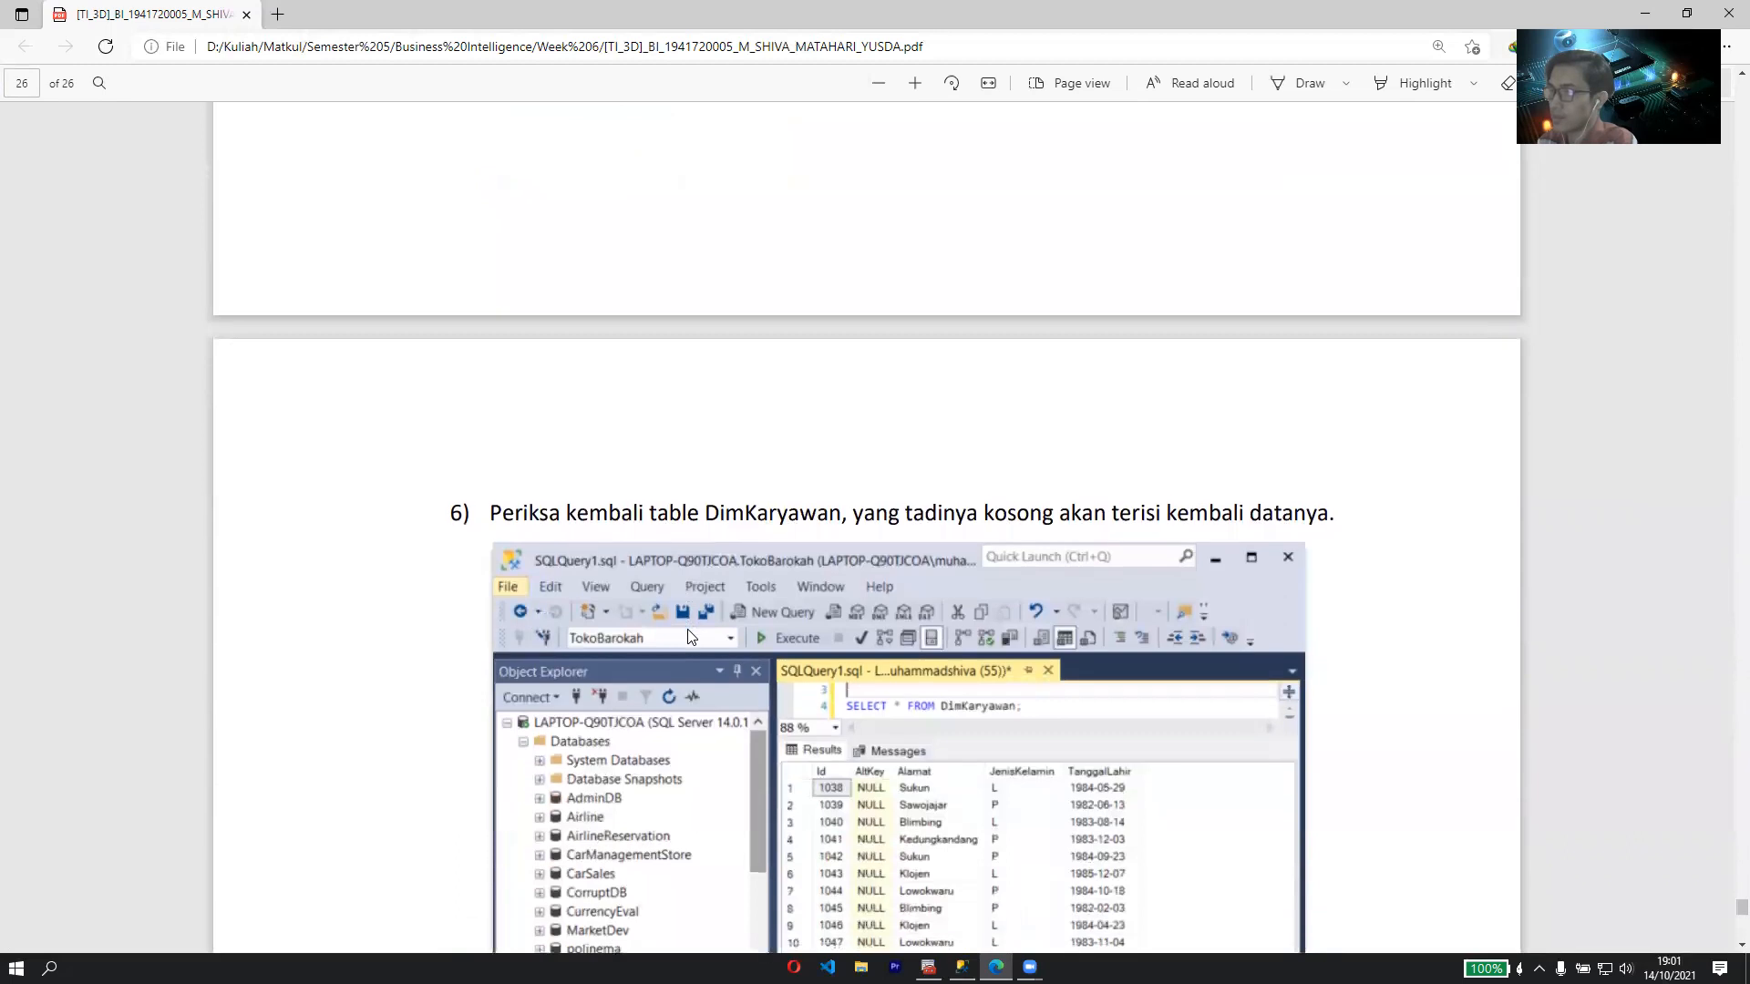
scroll(690, 635, "down", 4)
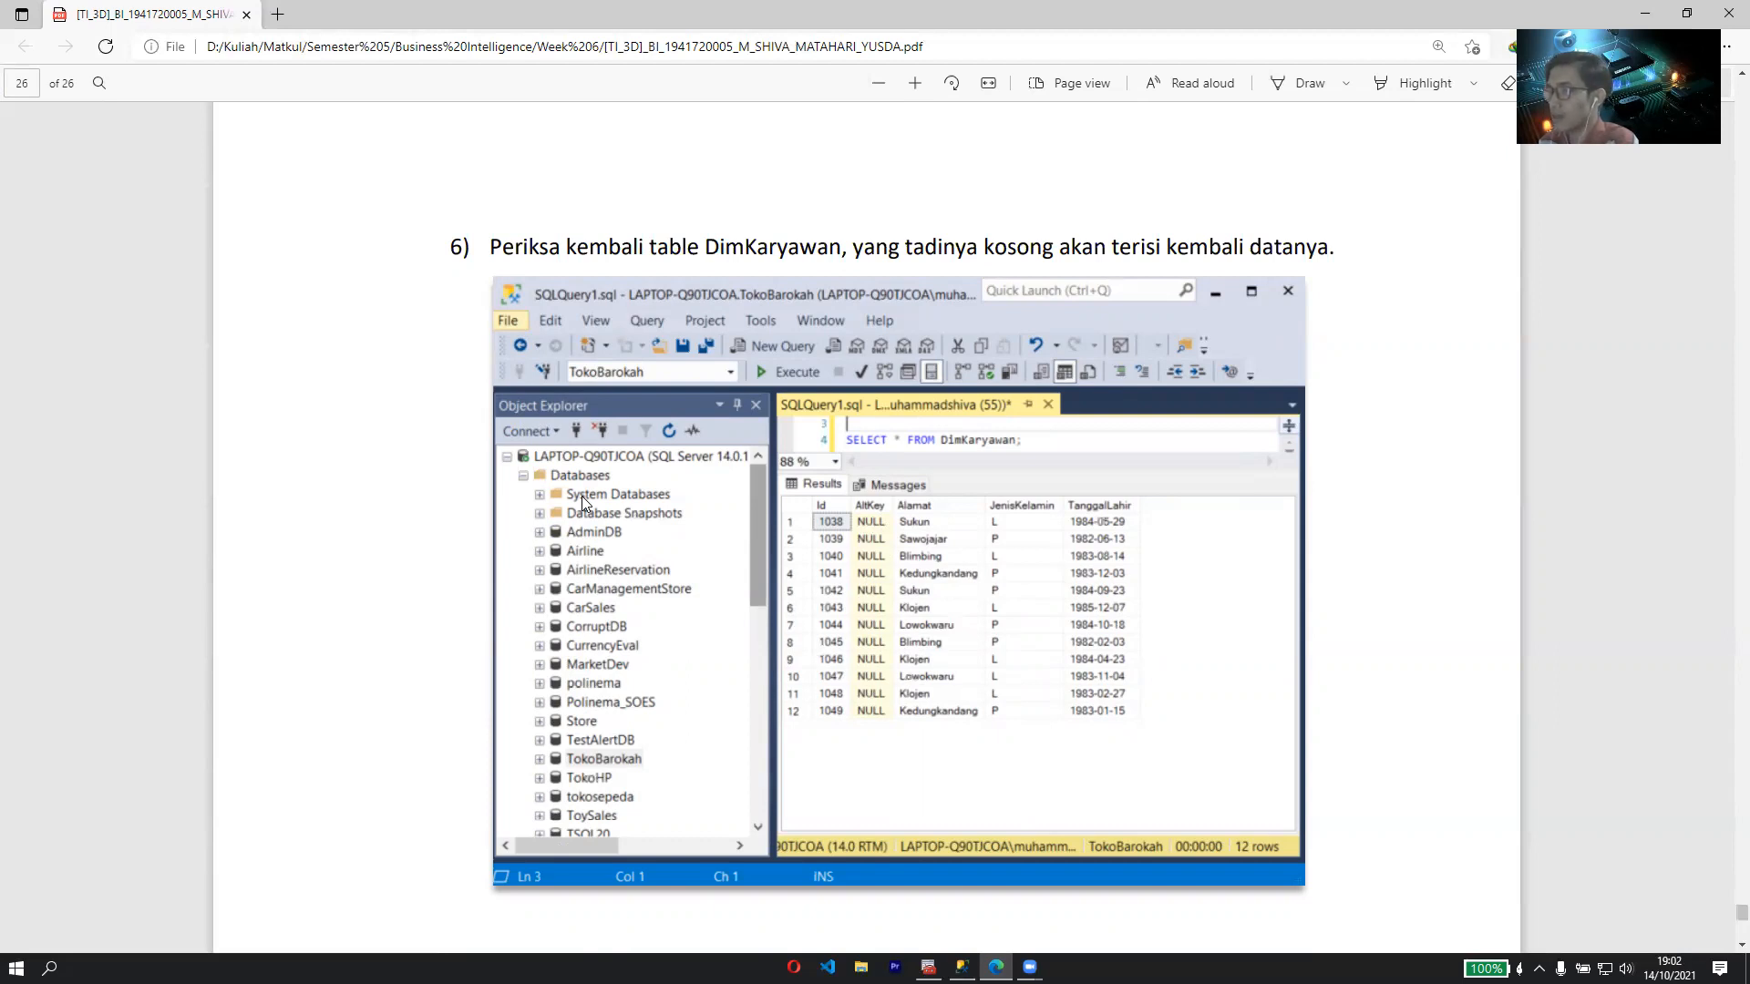
scroll(581, 496, "down", 10)
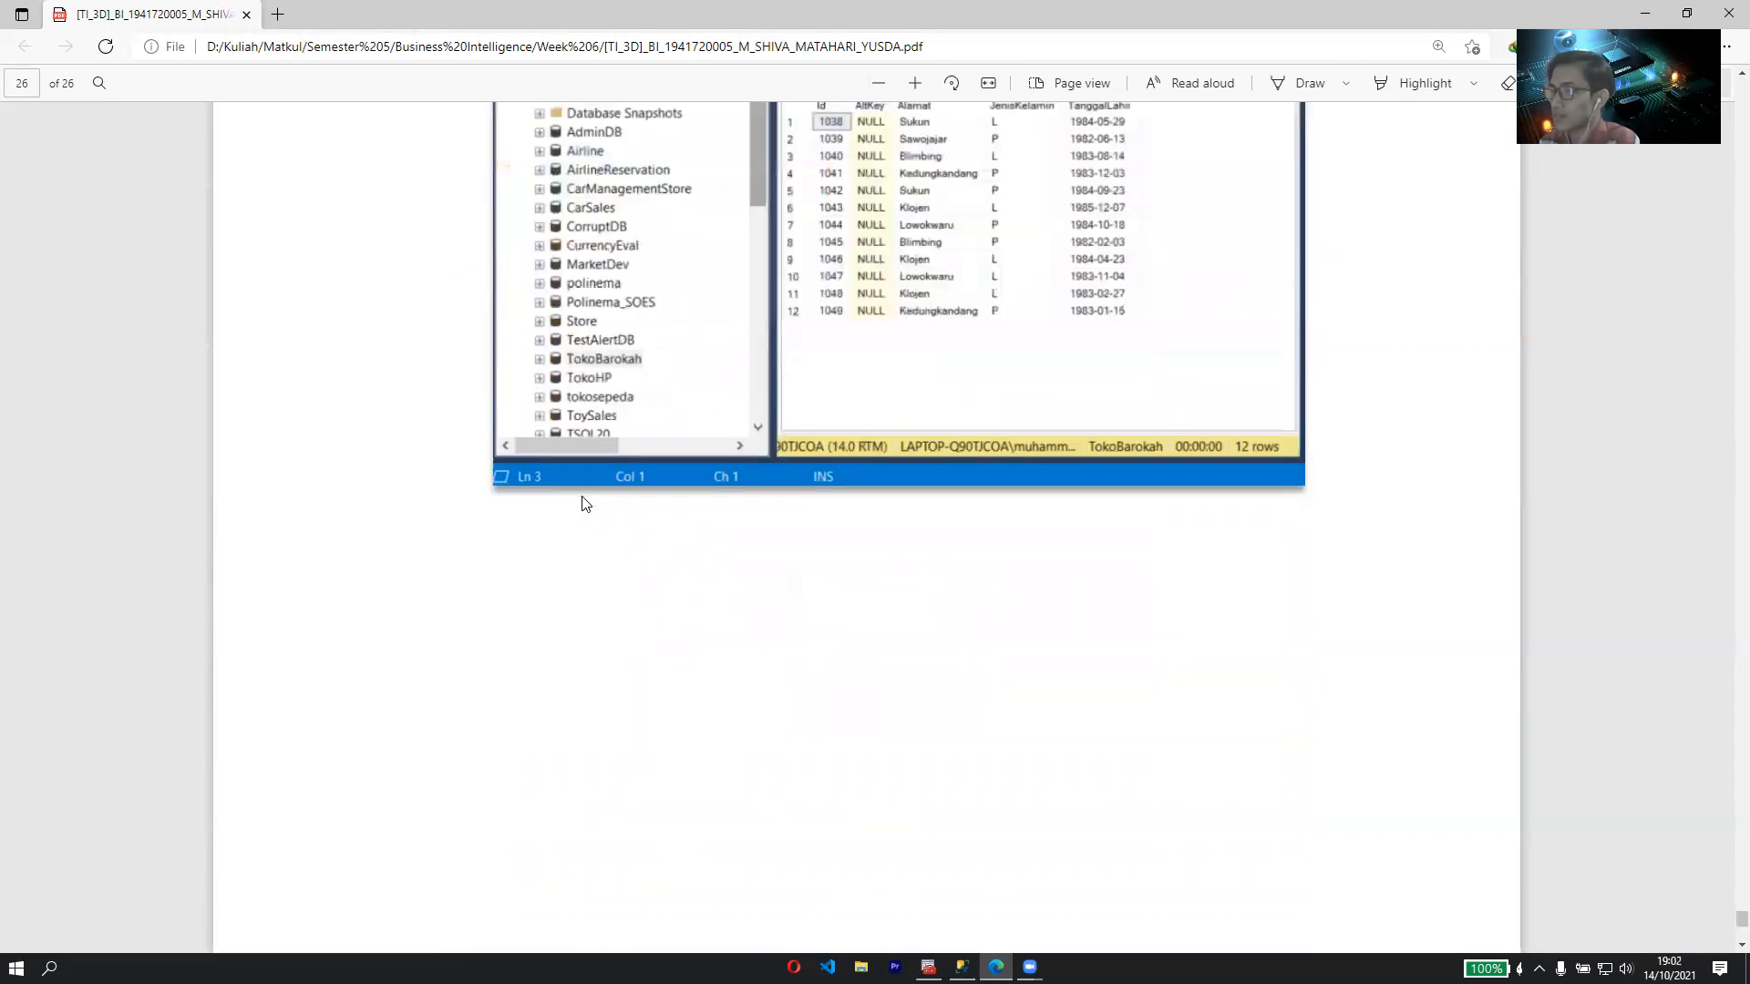
scroll(555, 583, "up", 10)
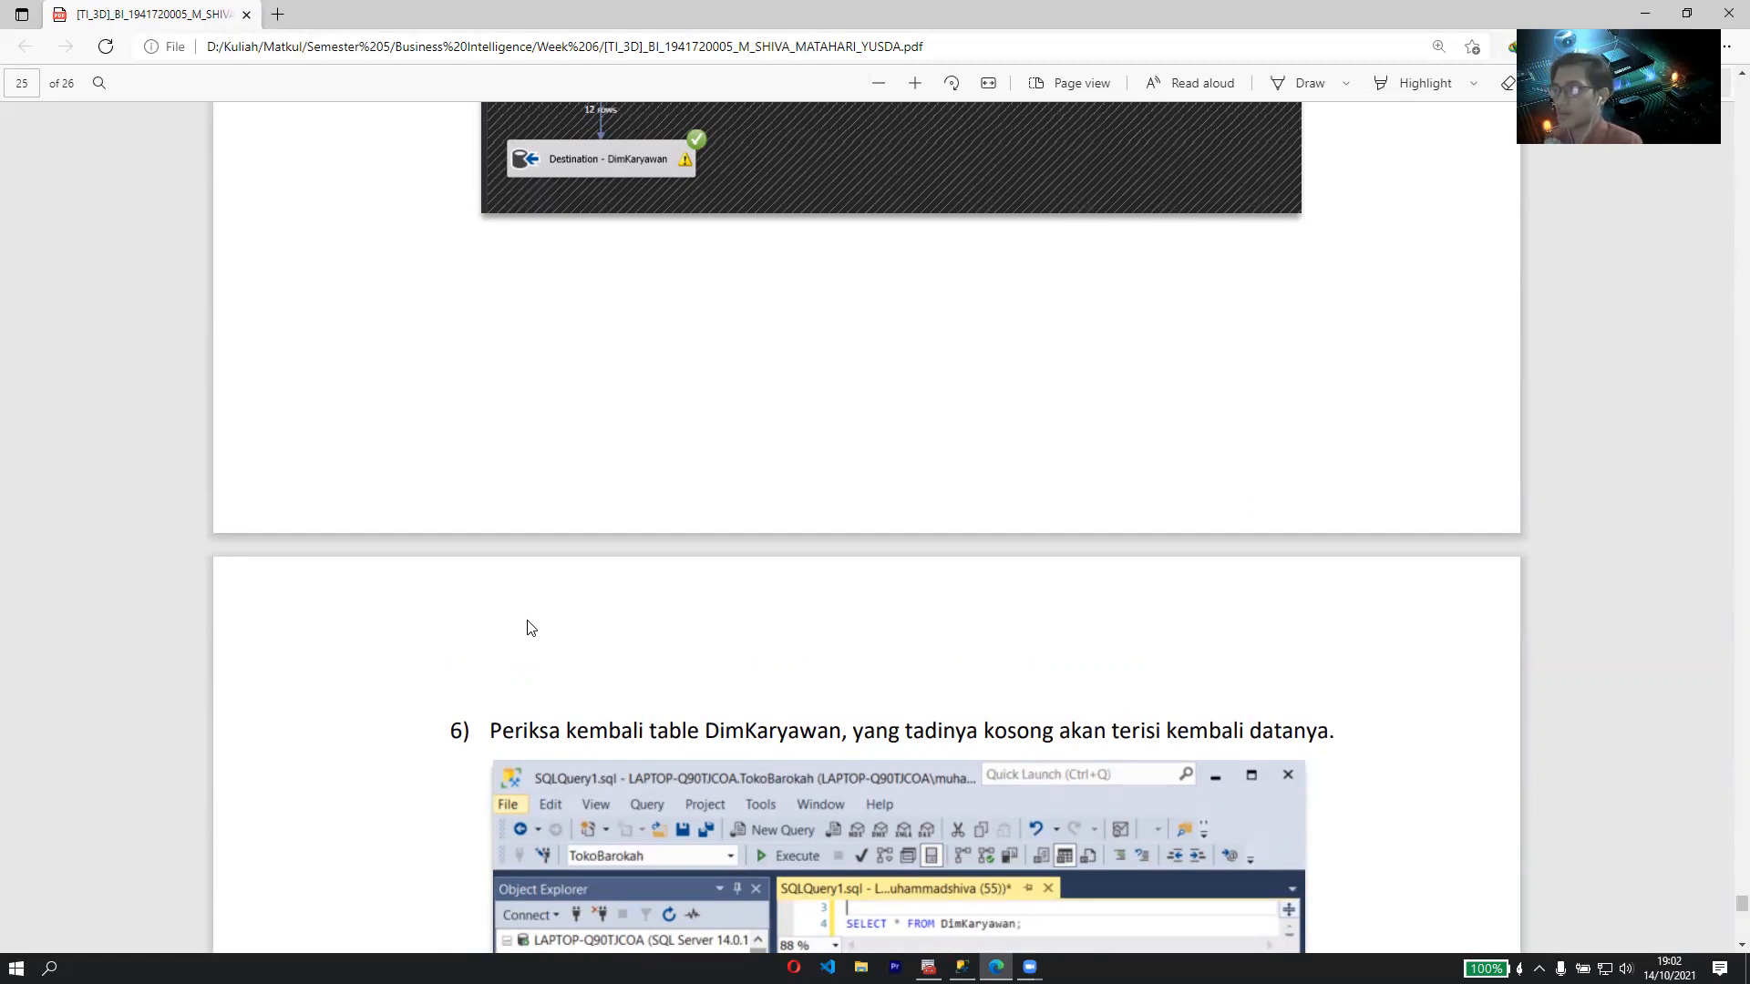
left_click(933, 40)
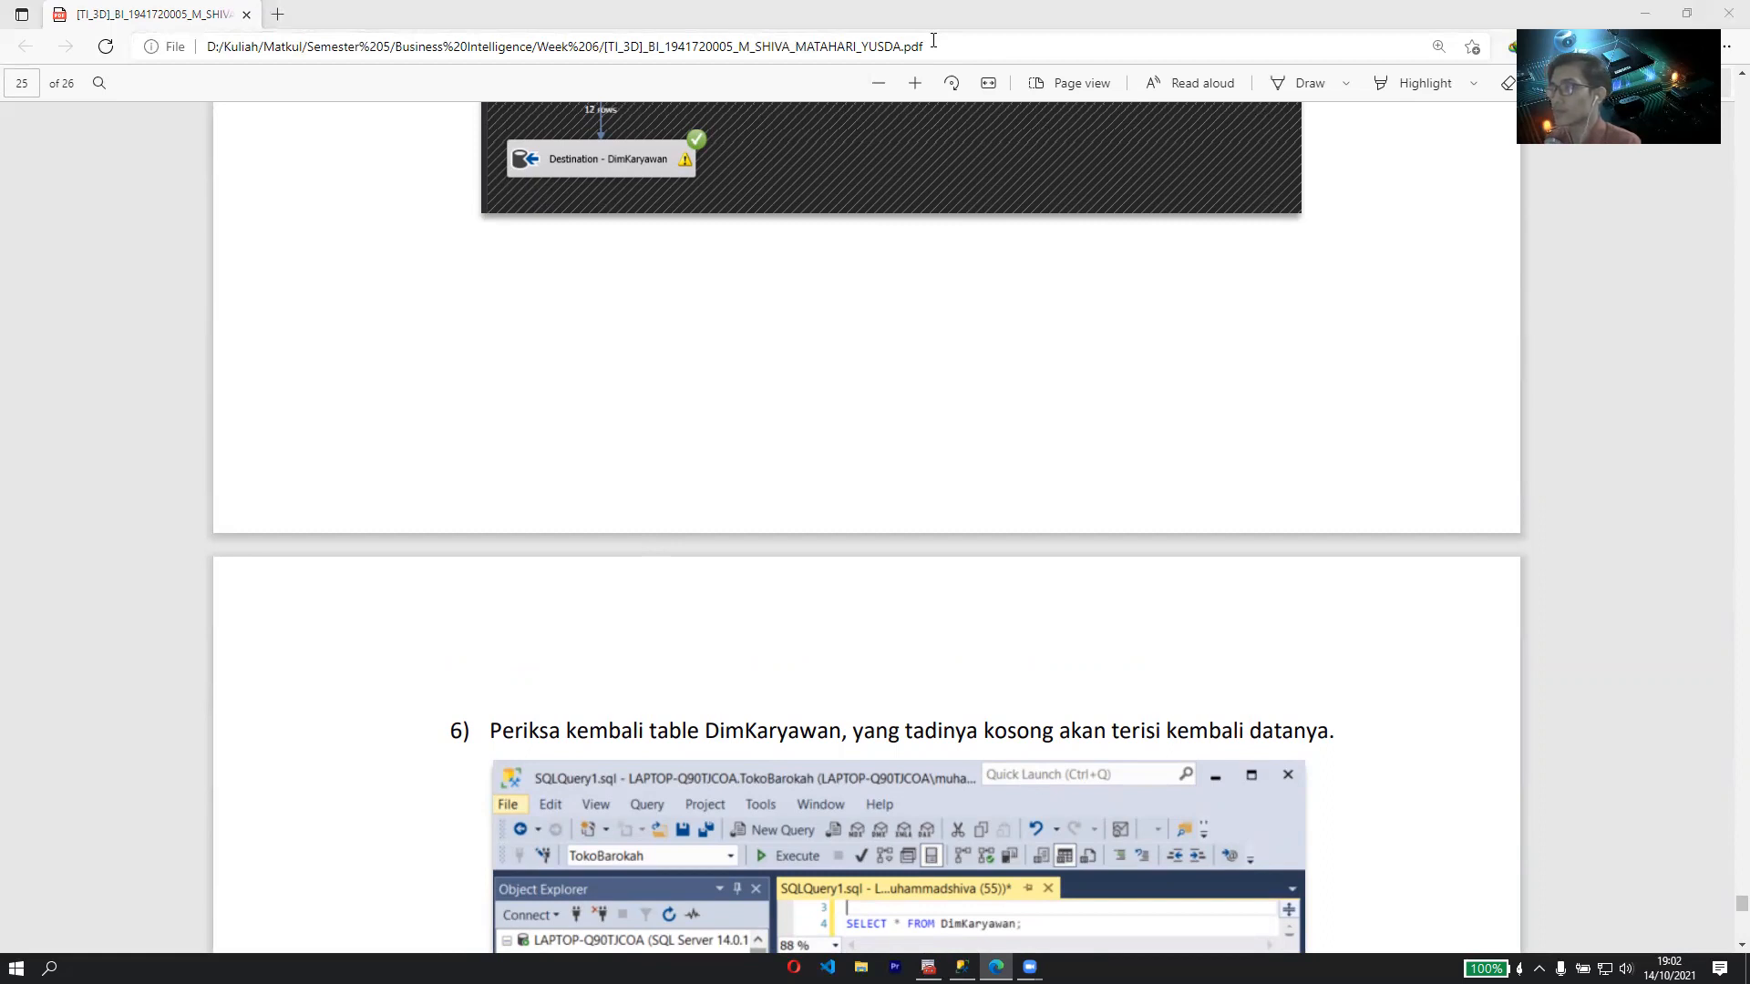